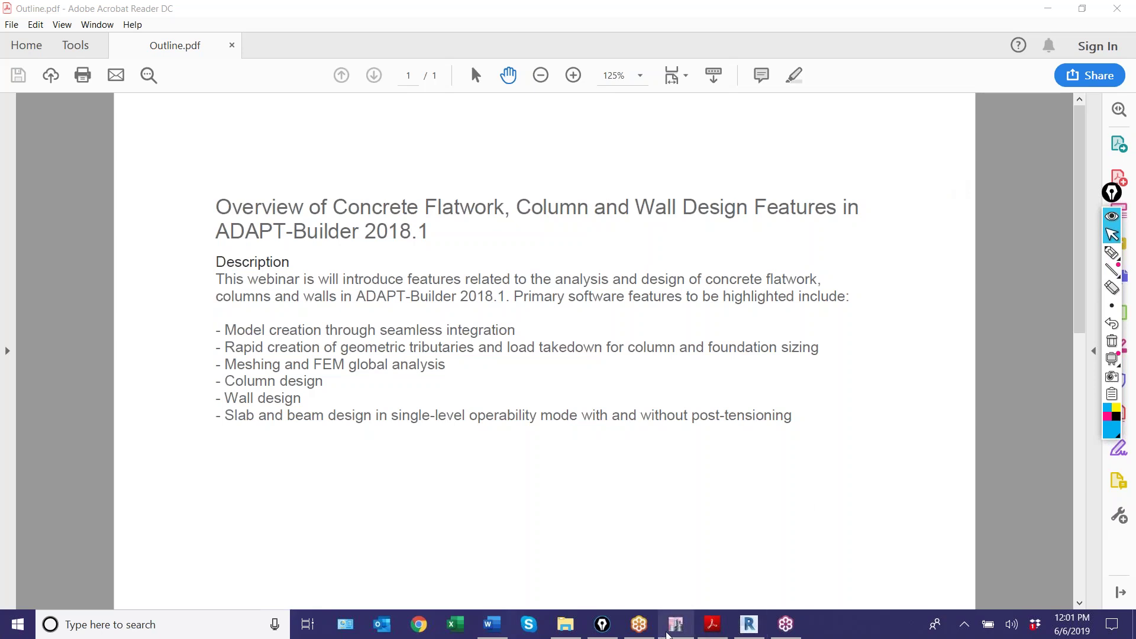
Switch to ETABS and examine the ADAPT_IC_Ex1 tower in the 3-D view
mouse_move(668, 634)
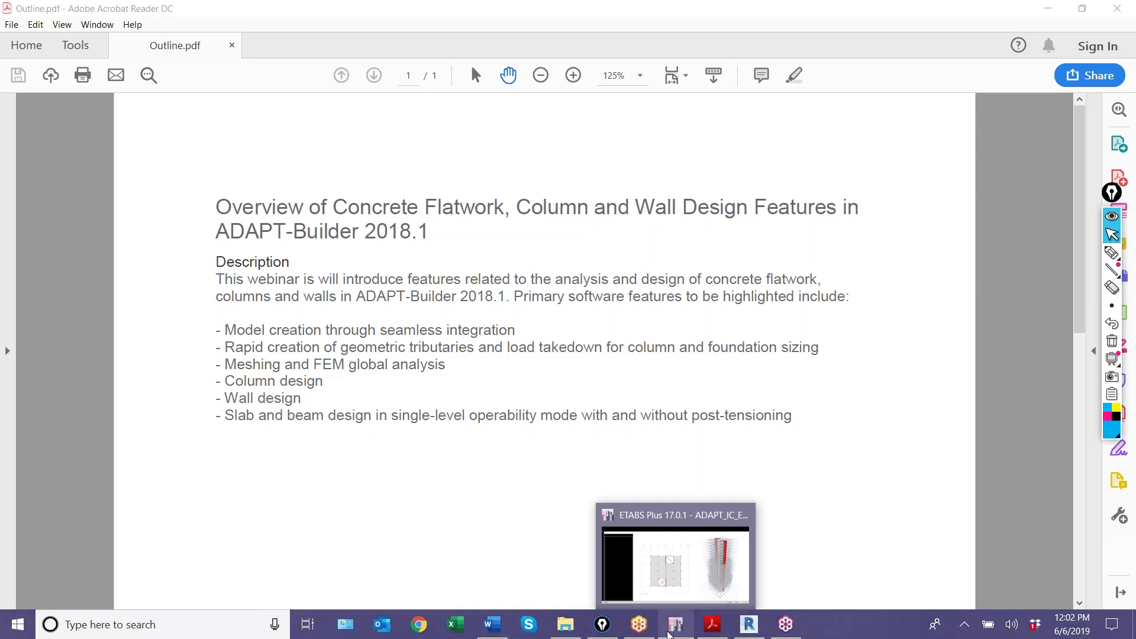
left_click(668, 634)
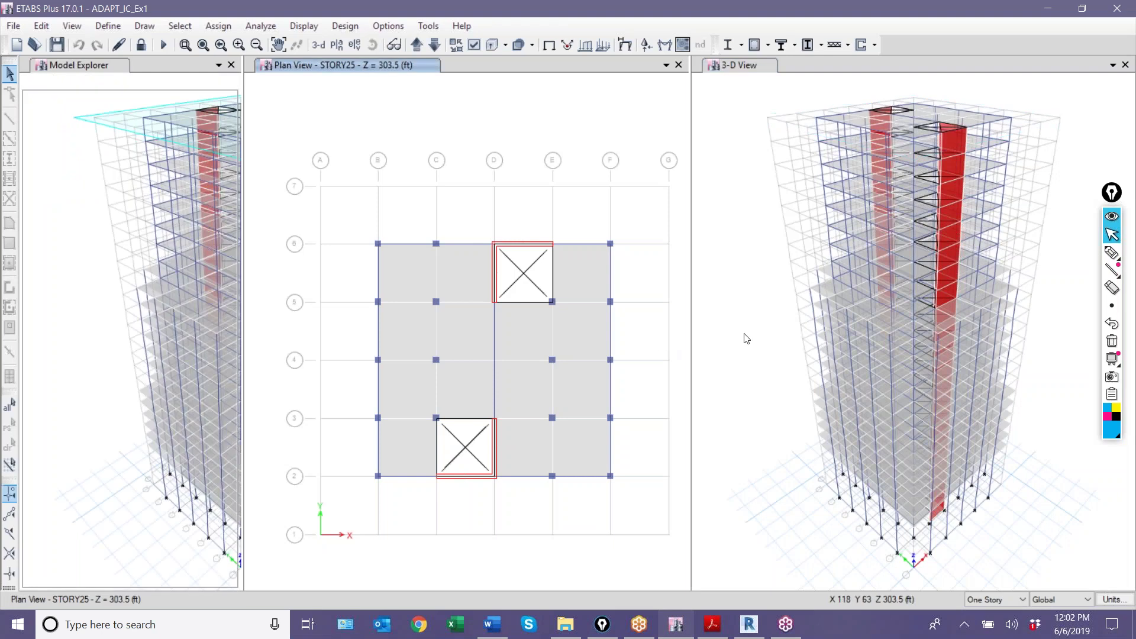
left_click(746, 339)
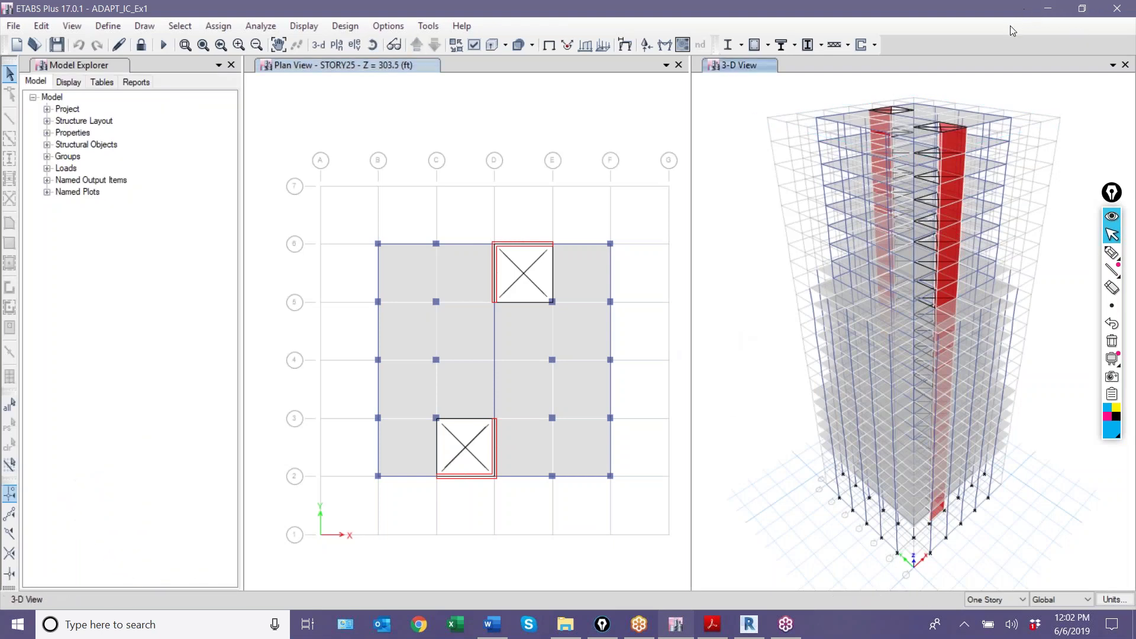
left_click(1059, 28)
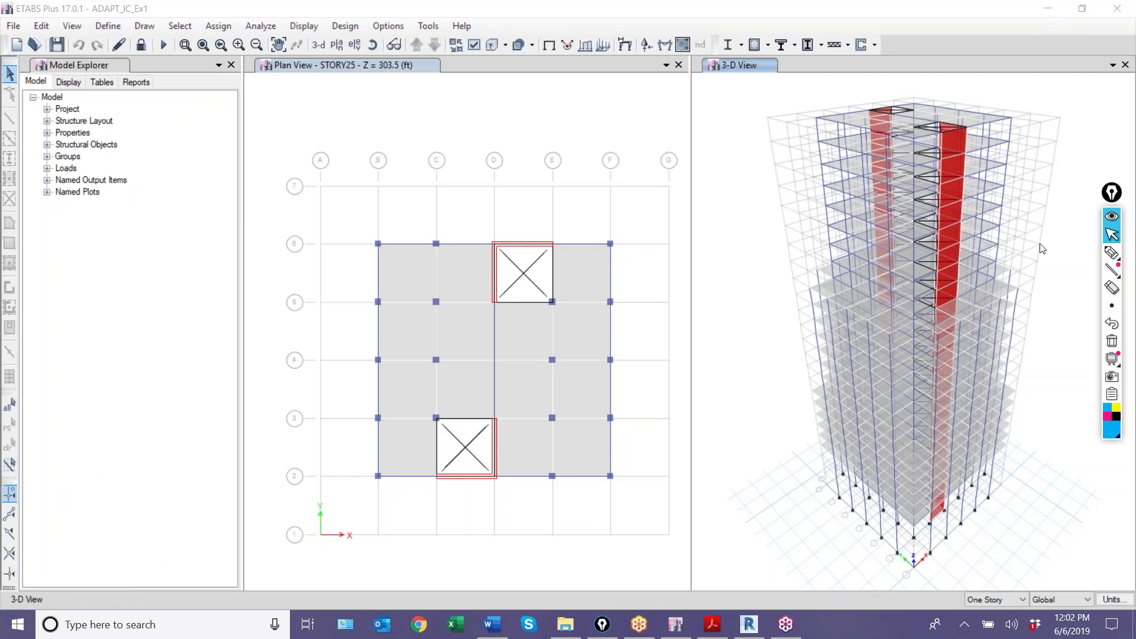
scroll(740, 340, "up", 3)
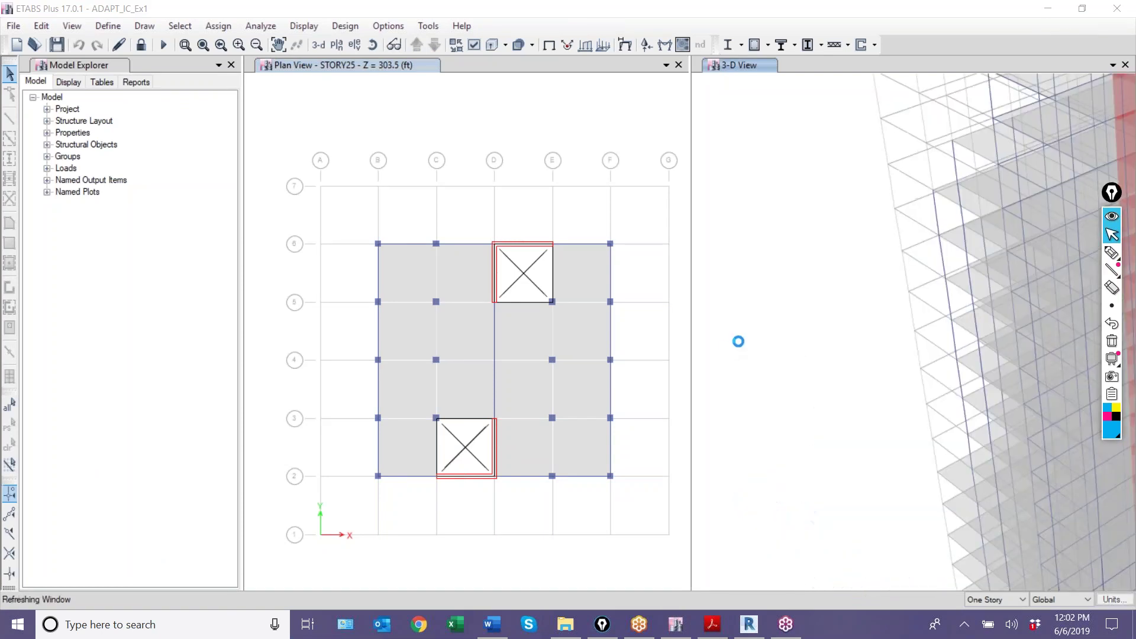
scroll(739, 332, "down", 6)
scroll(740, 332, "up", 3)
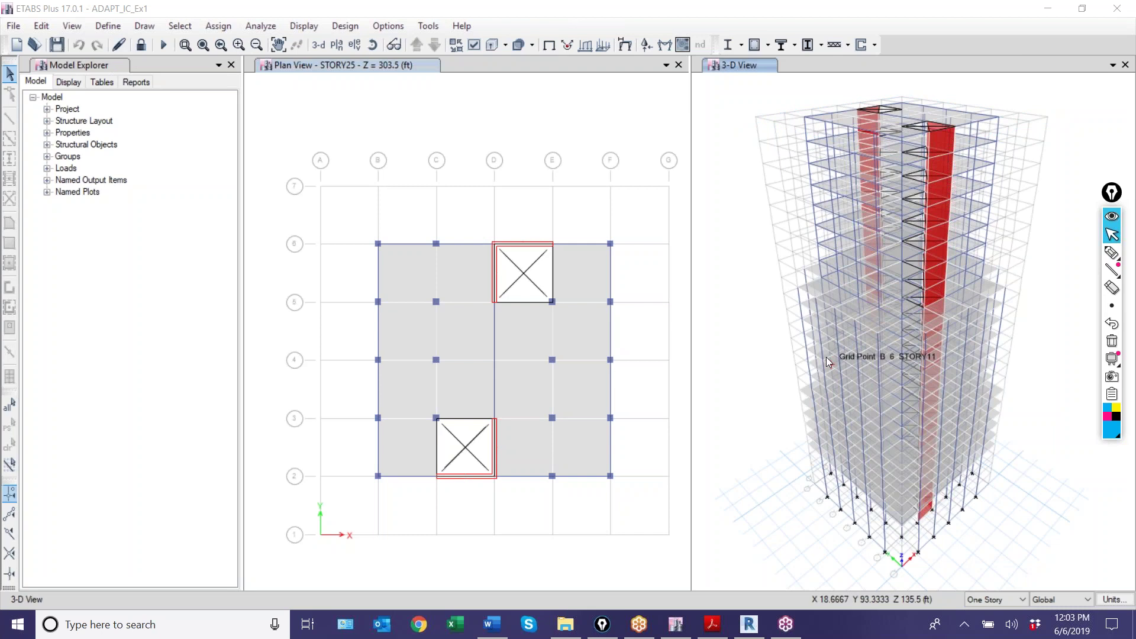
Start an export of ETABS tables to XML and select the Story Forces table from the structure analysis results
left_click(13, 28)
left_click(13, 28)
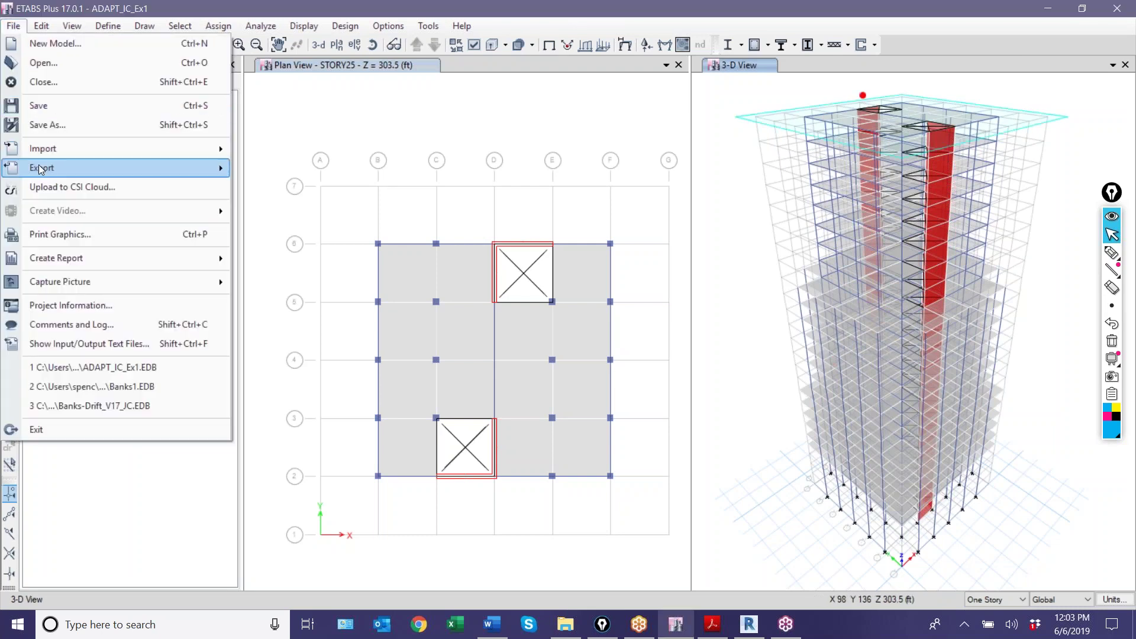
mouse_move(39, 167)
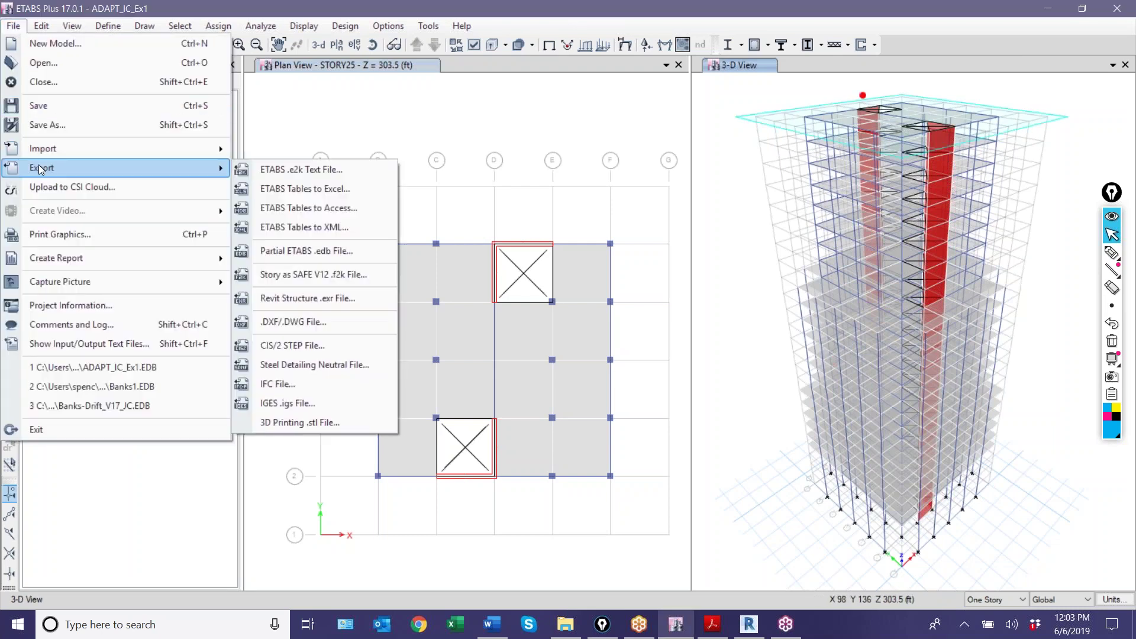
left_click(353, 229)
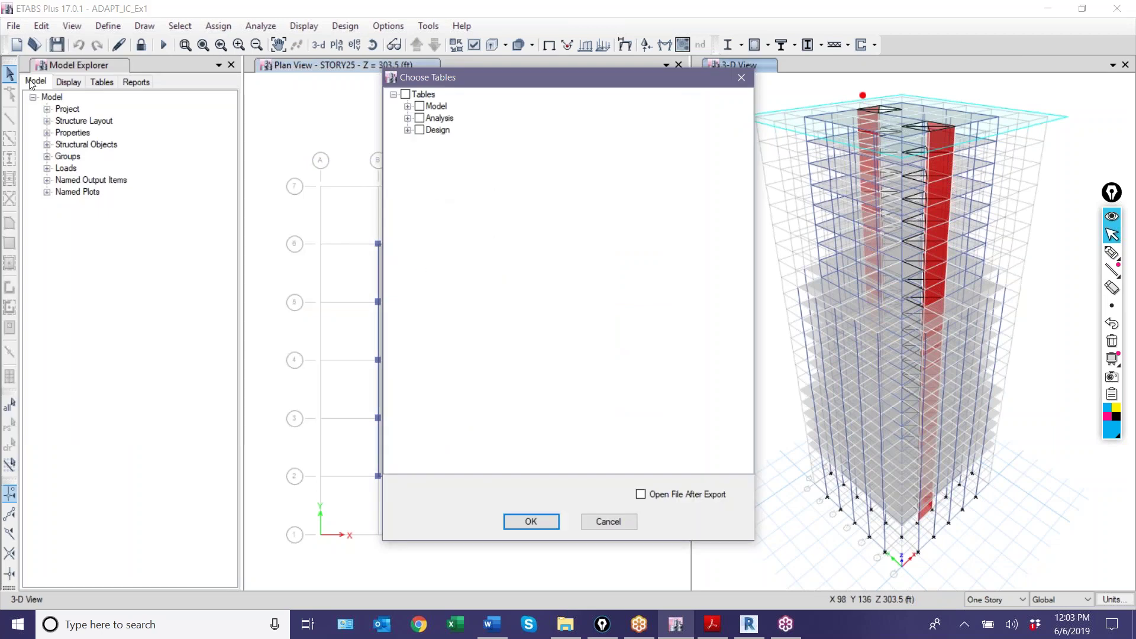
left_click(407, 118)
left_click(421, 178)
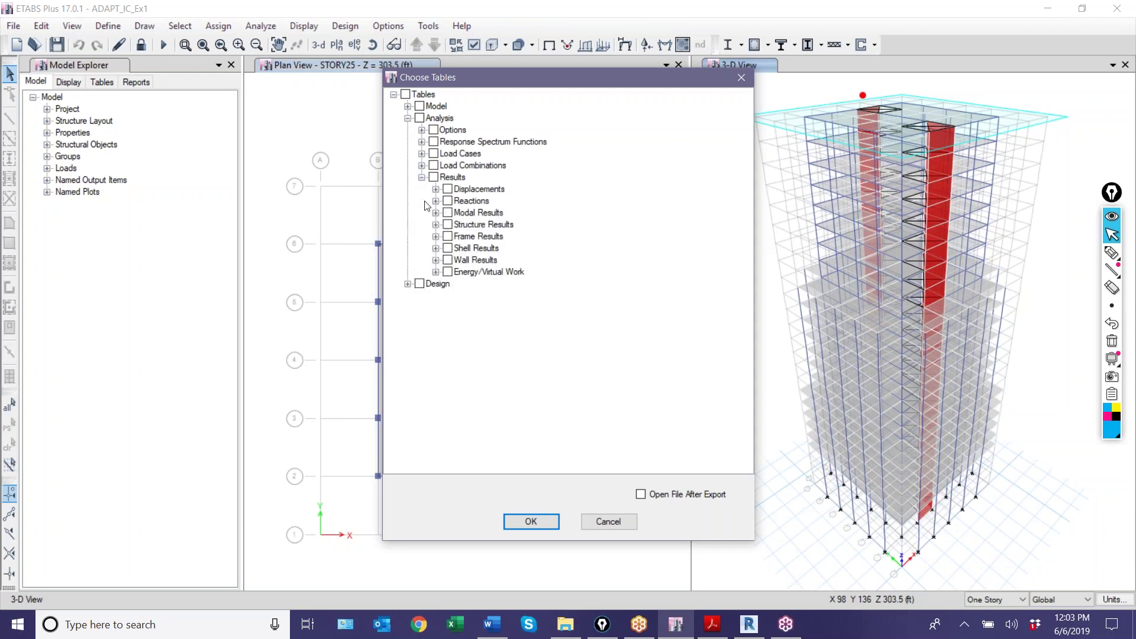
left_click(436, 224)
left_click(461, 248)
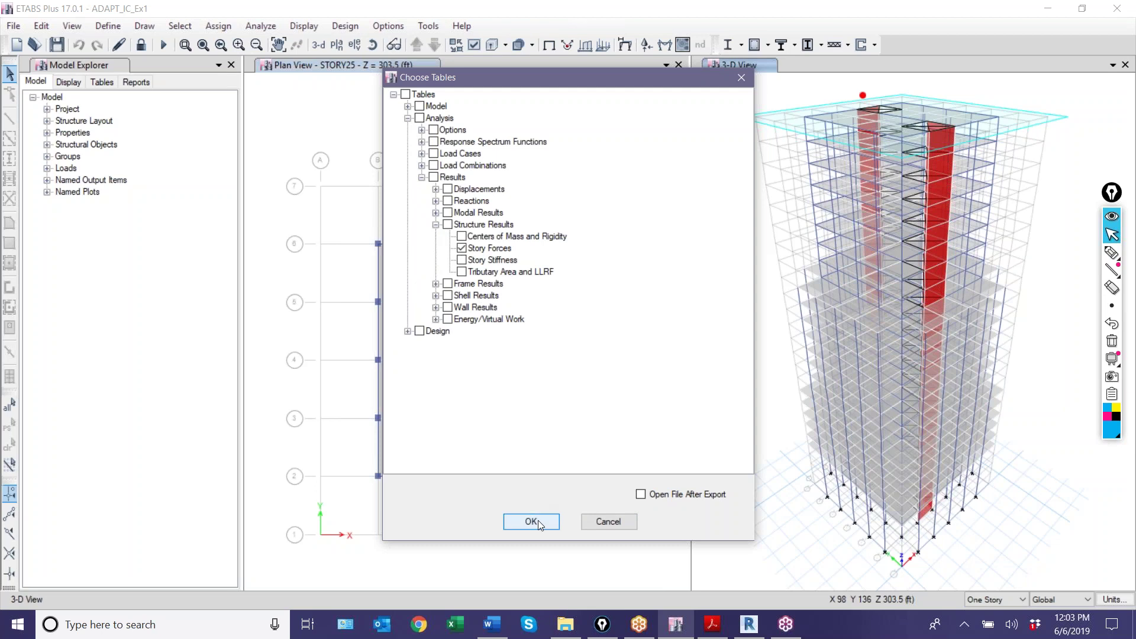
Save the story forces export as ADAPT_IC_Ex1.xml in the Webinar 6 - Overview of Builder folder
left_click(534, 519)
left_click(540, 243)
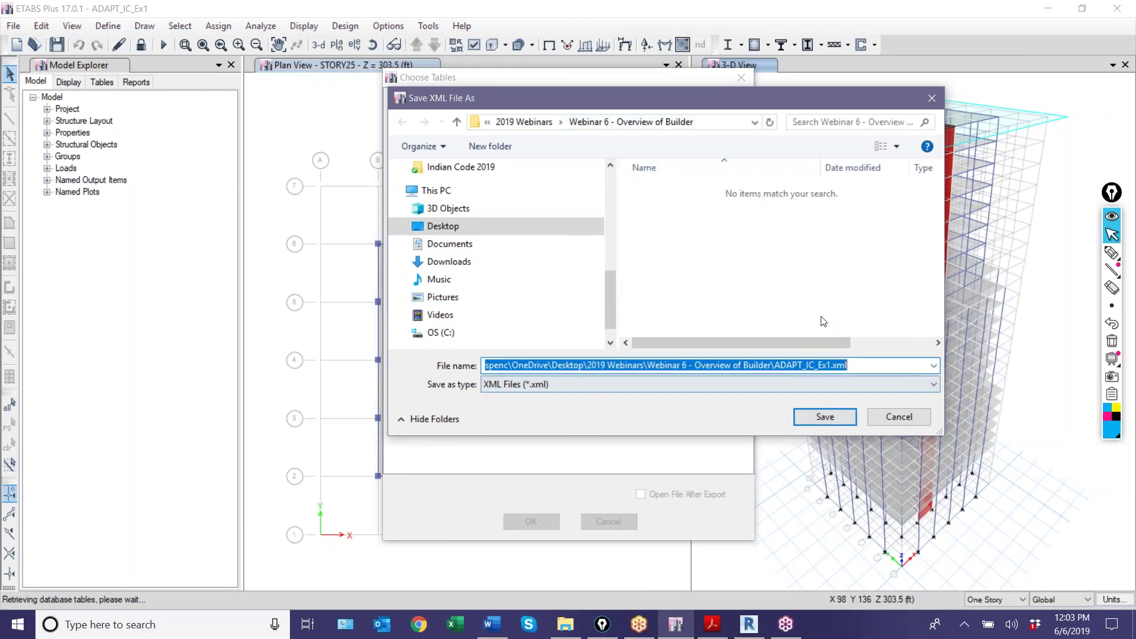
left_click(835, 416)
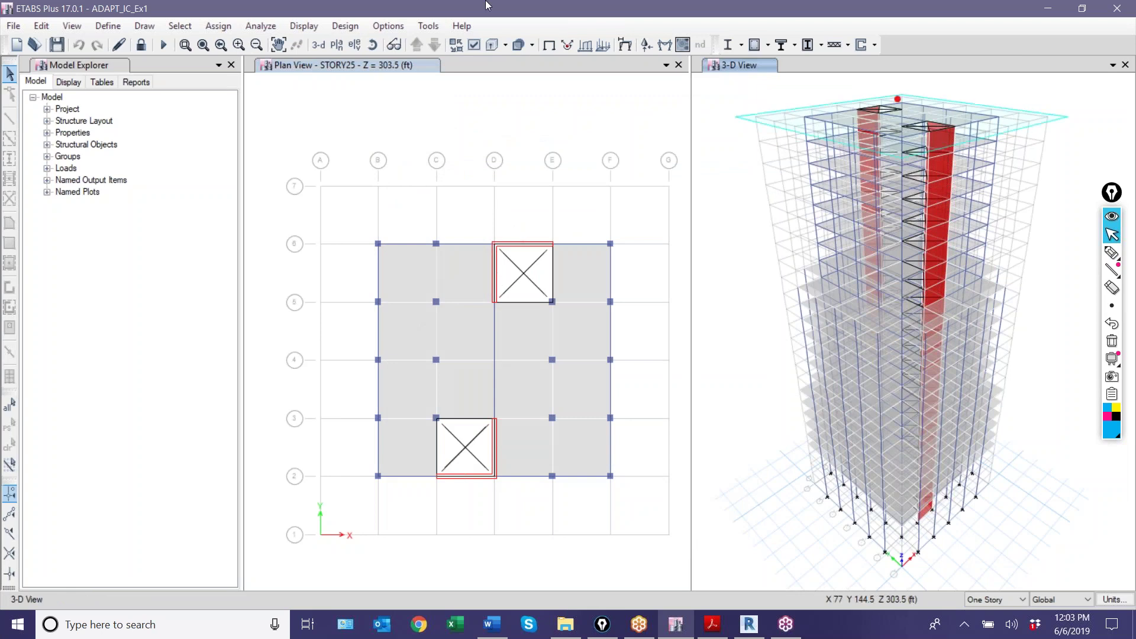
Close ETABS without saving the model changes and minimize the outline PDF to reach the desktop
left_click(1114, 9)
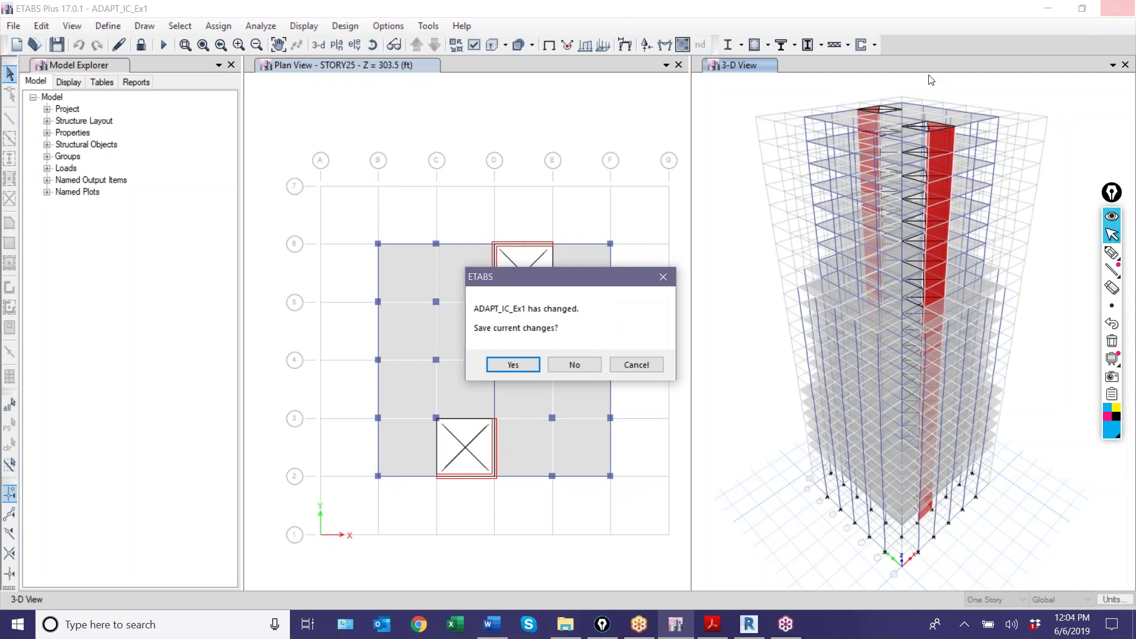
left_click(579, 365)
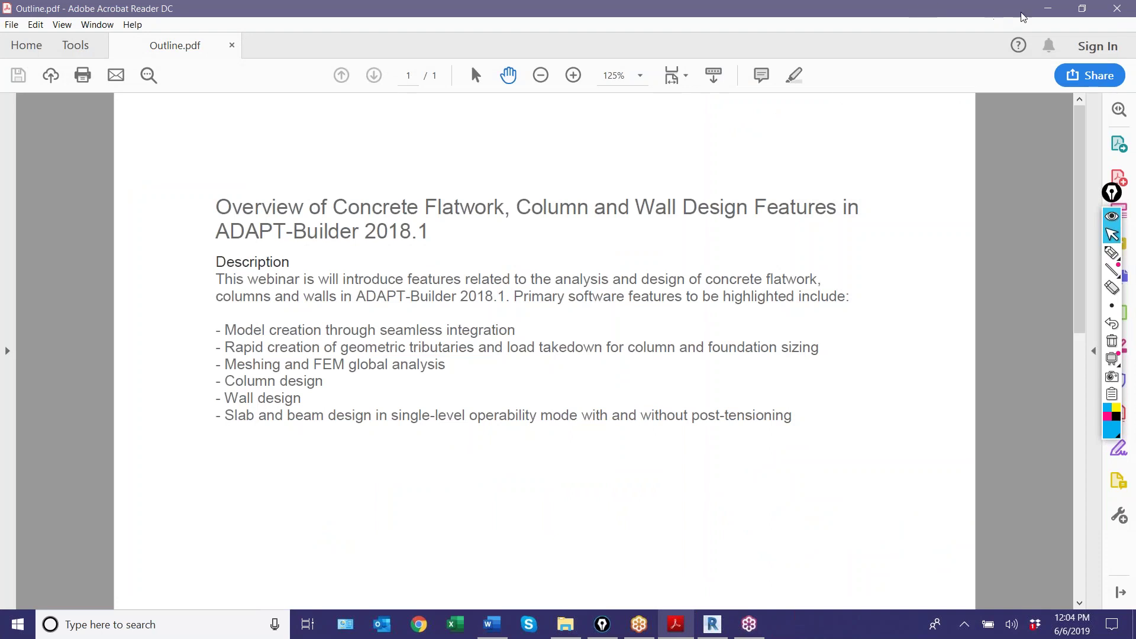
left_click(1049, 9)
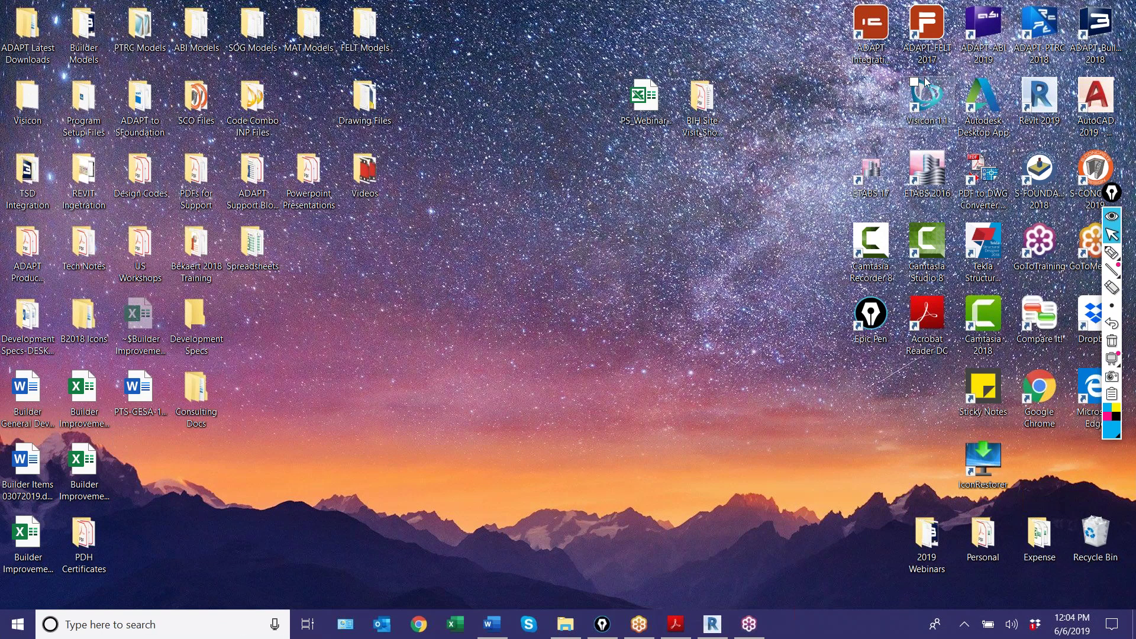
Launch the ADAPT Integration Console from the desktop and proceed with ETABS 2017 (using API) as the modeling program
double_click(870, 29)
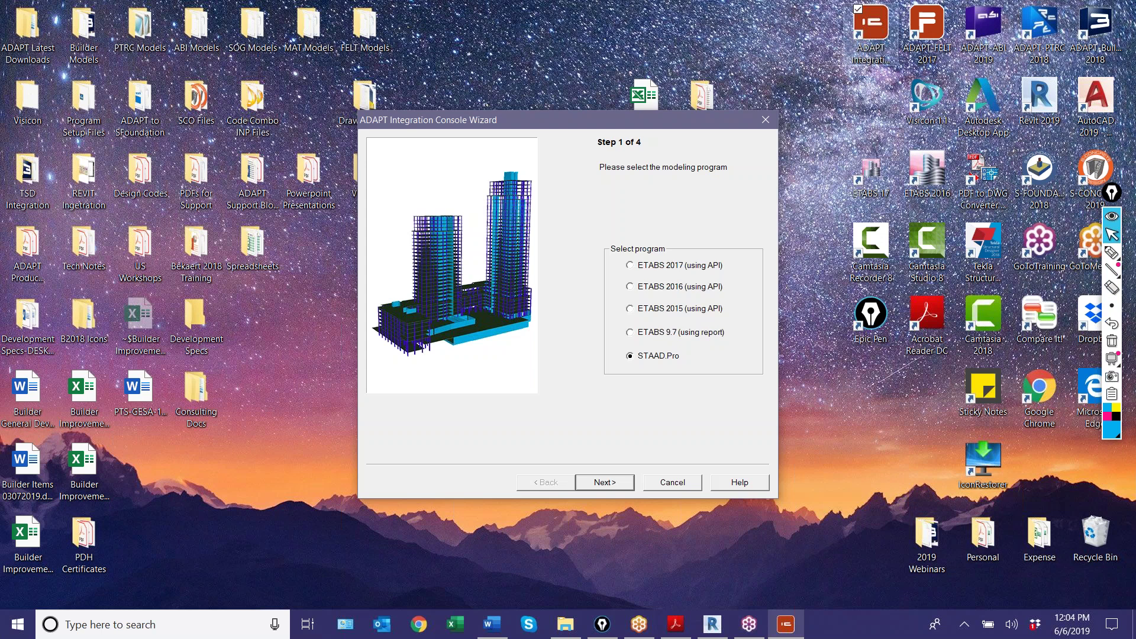
left_click(631, 267)
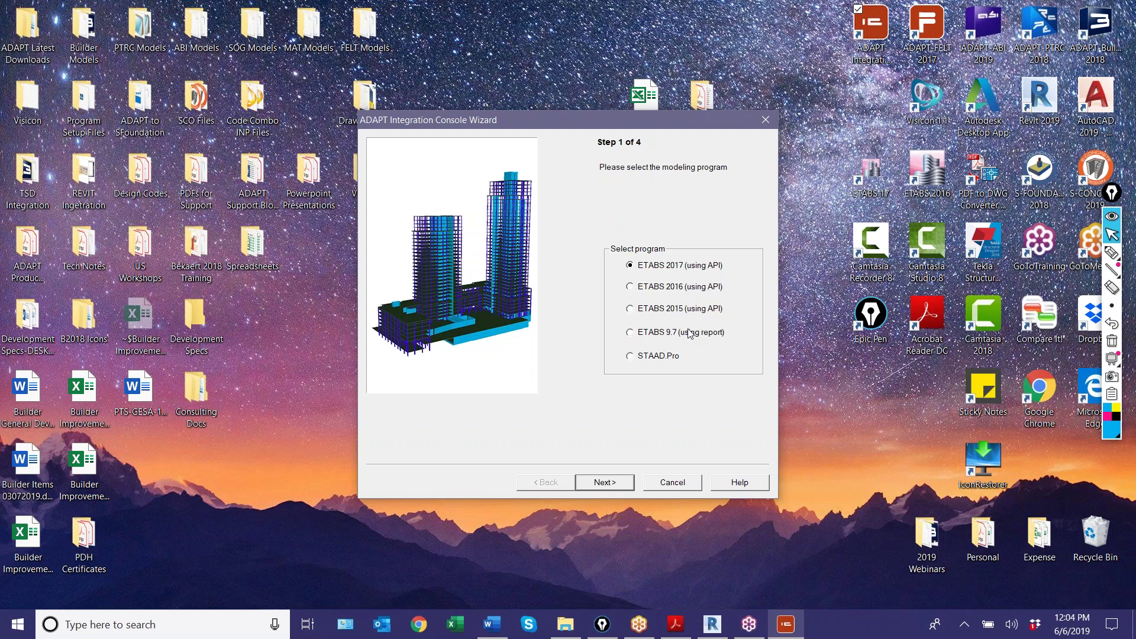
left_click(614, 488)
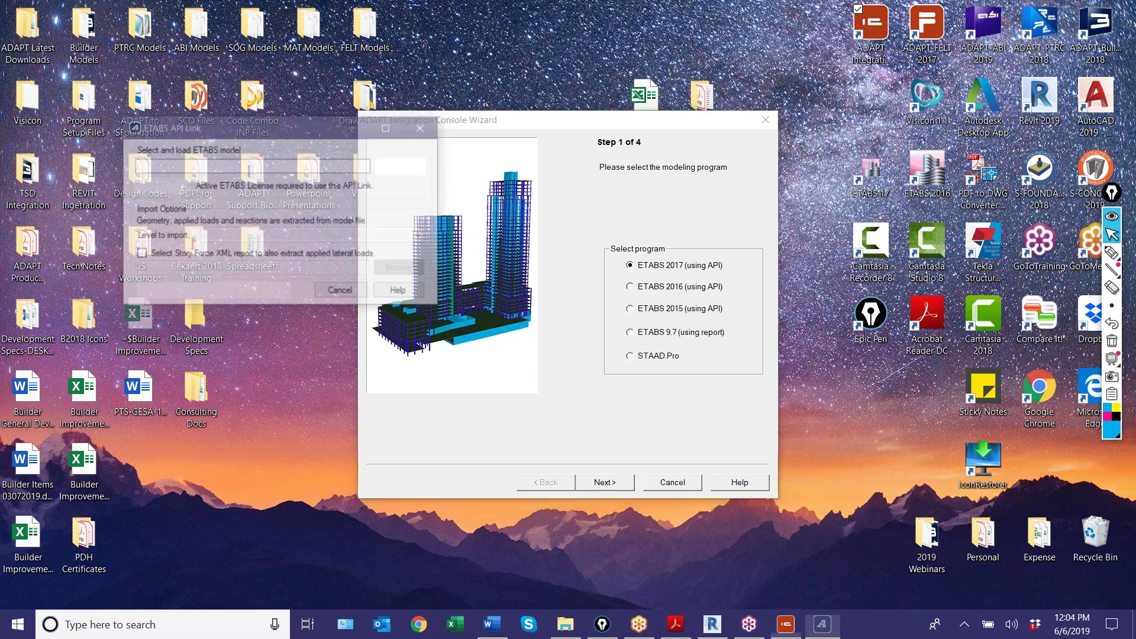
Choose the ETABS model file from the Webinar 6 - Overview of Builder folder for the API link
left_click(403, 166)
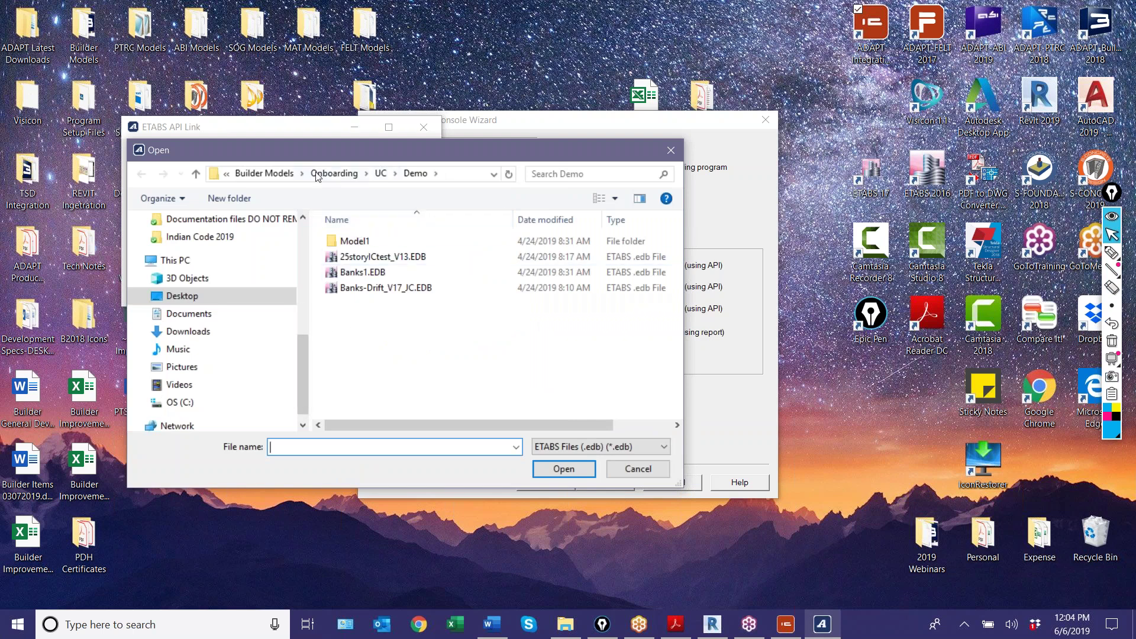
left_click(317, 173)
left_click(317, 173)
left_click_drag(302, 374, 300, 217)
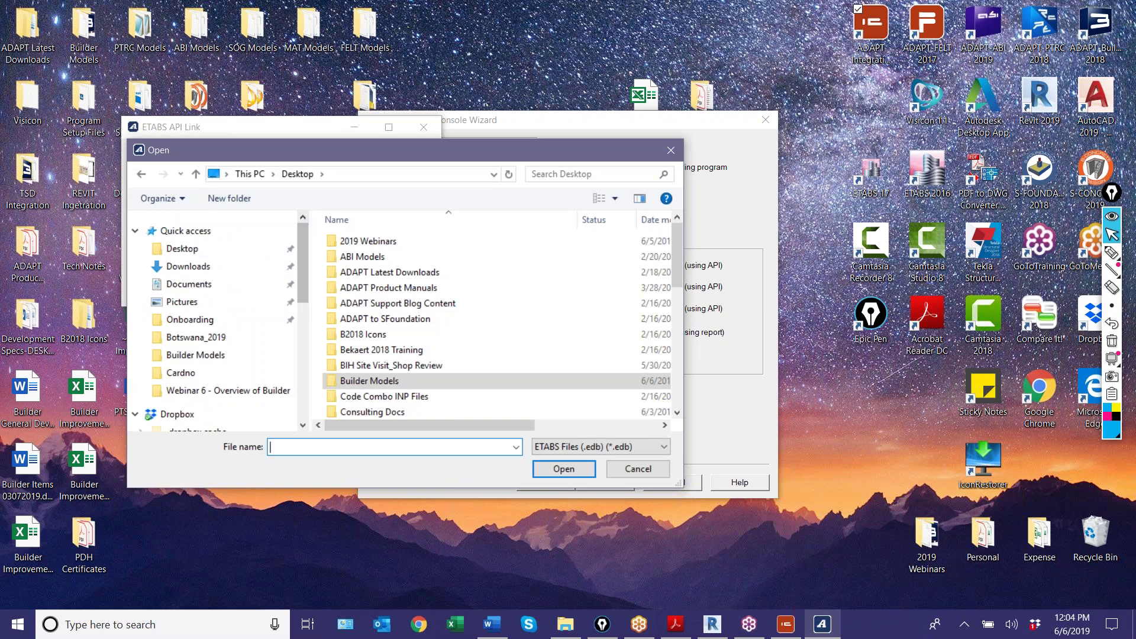
left_click(239, 390)
double_click(361, 245)
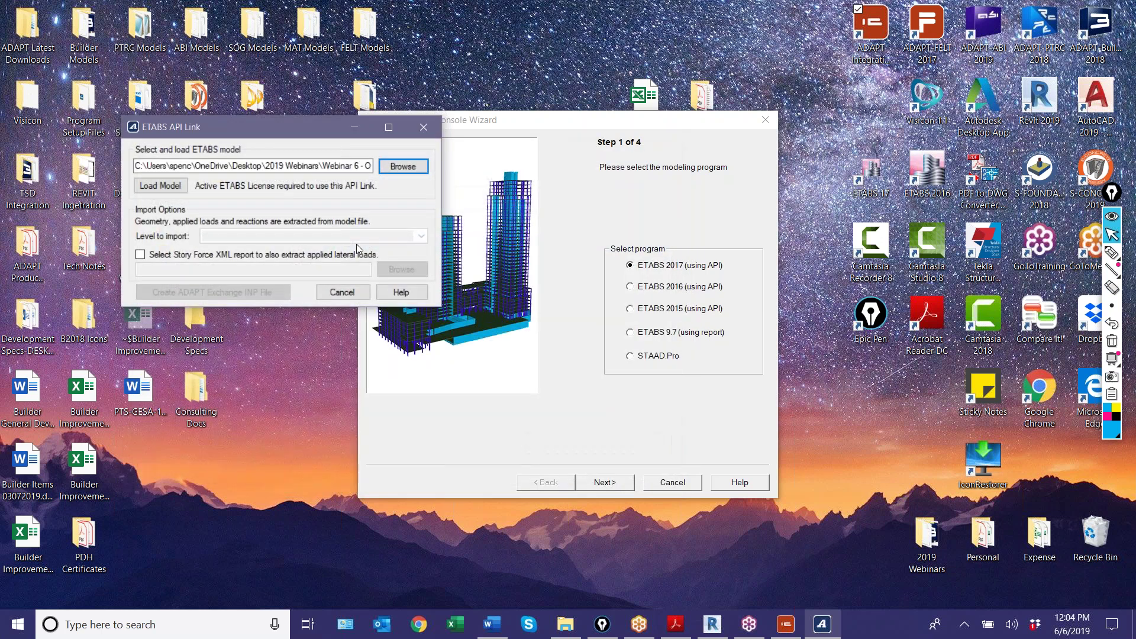
Try twice to load the chosen ETABS model through the ETABS 2017 API link
left_click(159, 188)
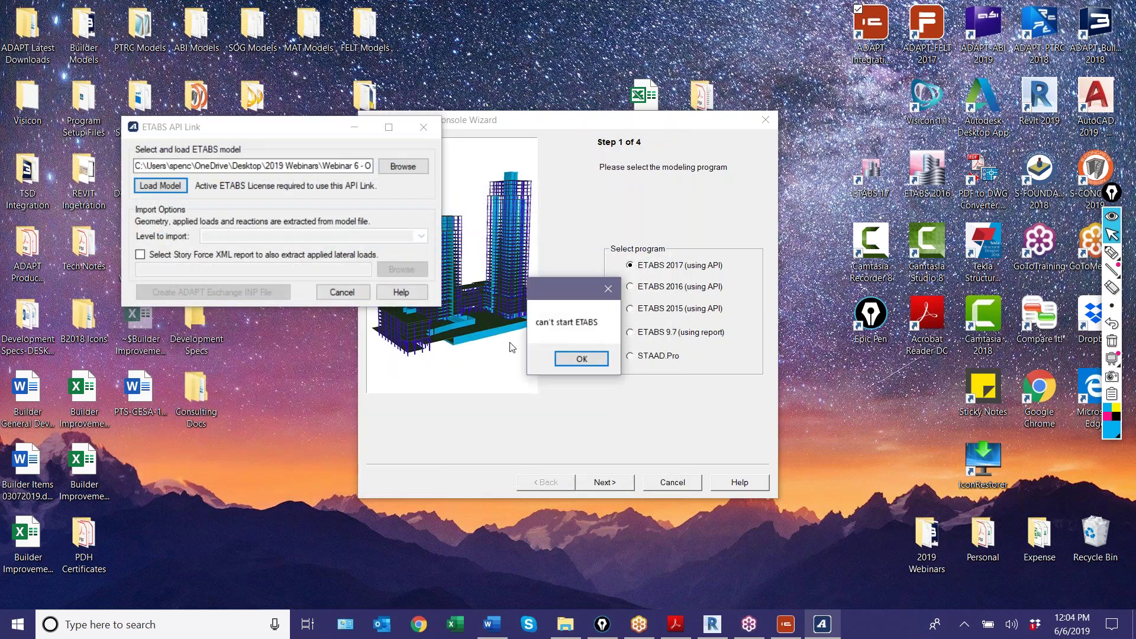
left_click(552, 359)
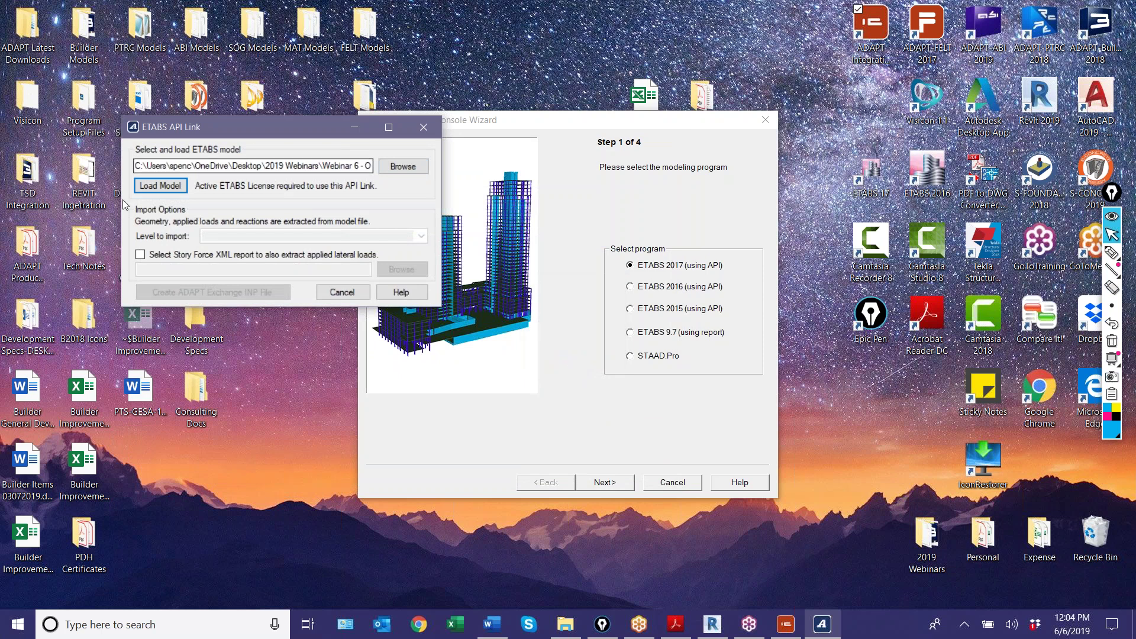
left_click(158, 187)
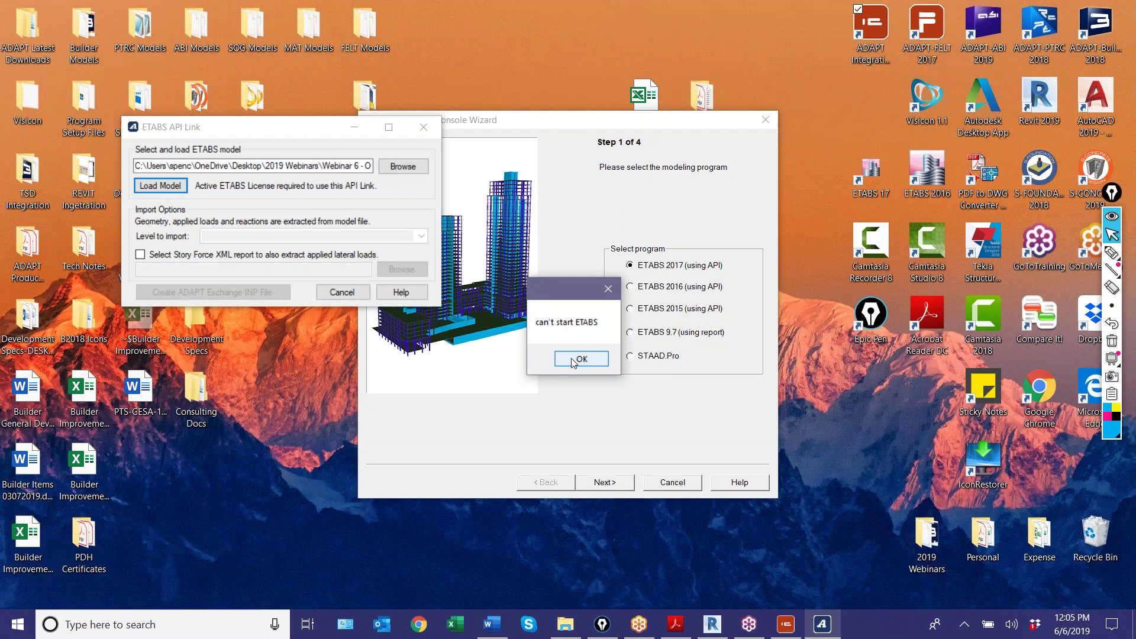
left_click(572, 359)
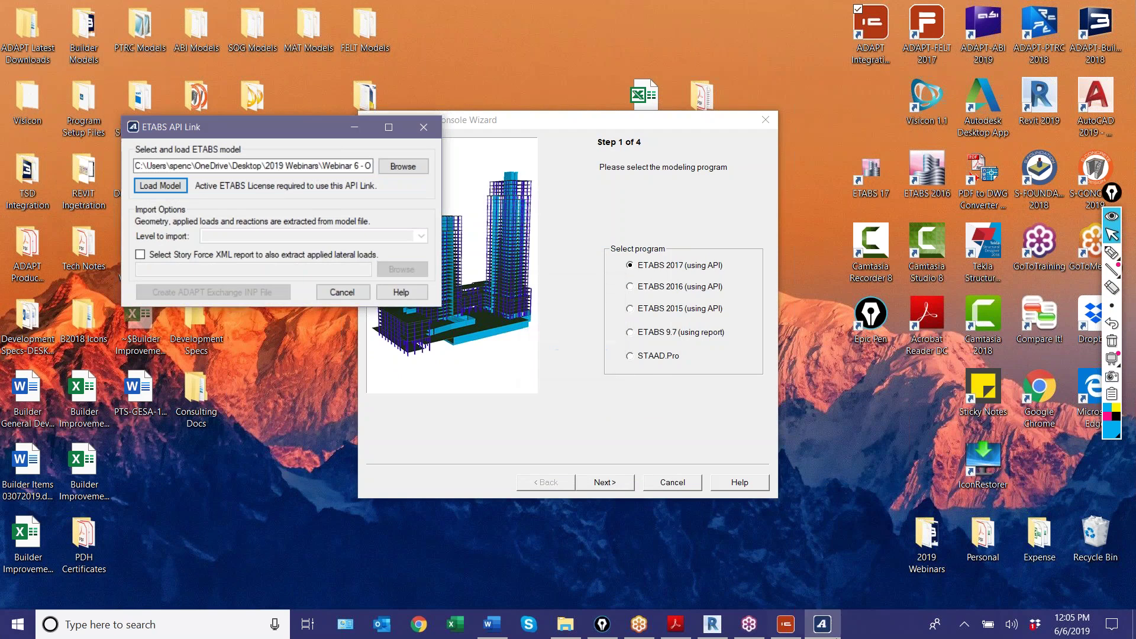
Check the running apps and background processes in Task Manager for a leftover ETABS instance, and close it
left_click(785, 624)
key("ctrl+shift+Escape")
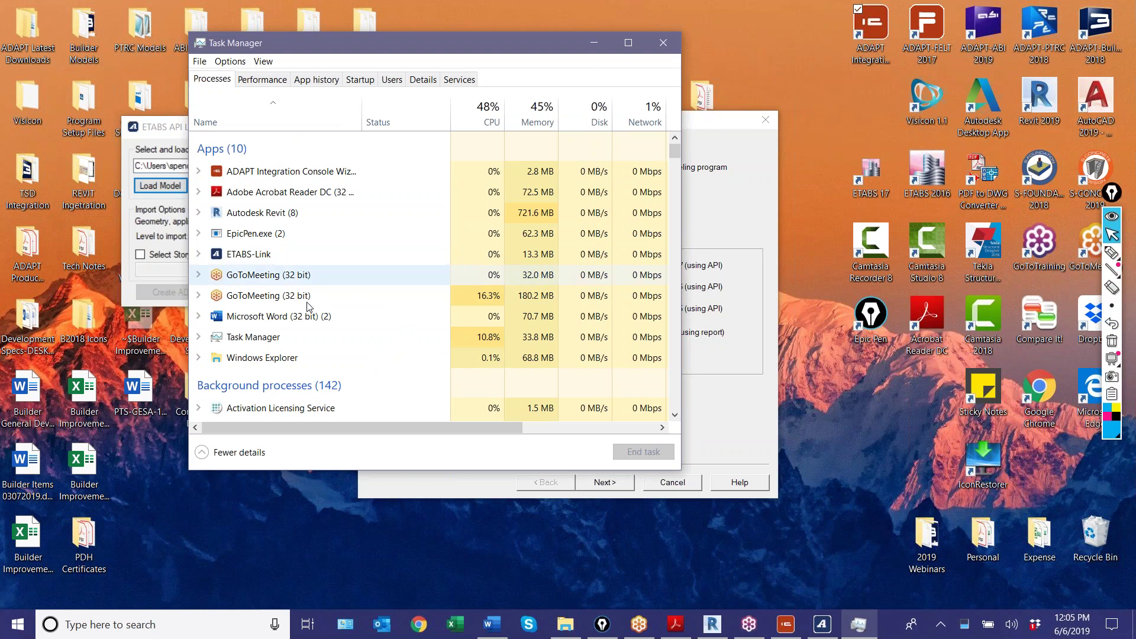
scroll(309, 317, "down", 10)
scroll(309, 318, "down", 7)
scroll(307, 322, "up", 2)
scroll(307, 324, "down", 4)
scroll(307, 324, "up", 4)
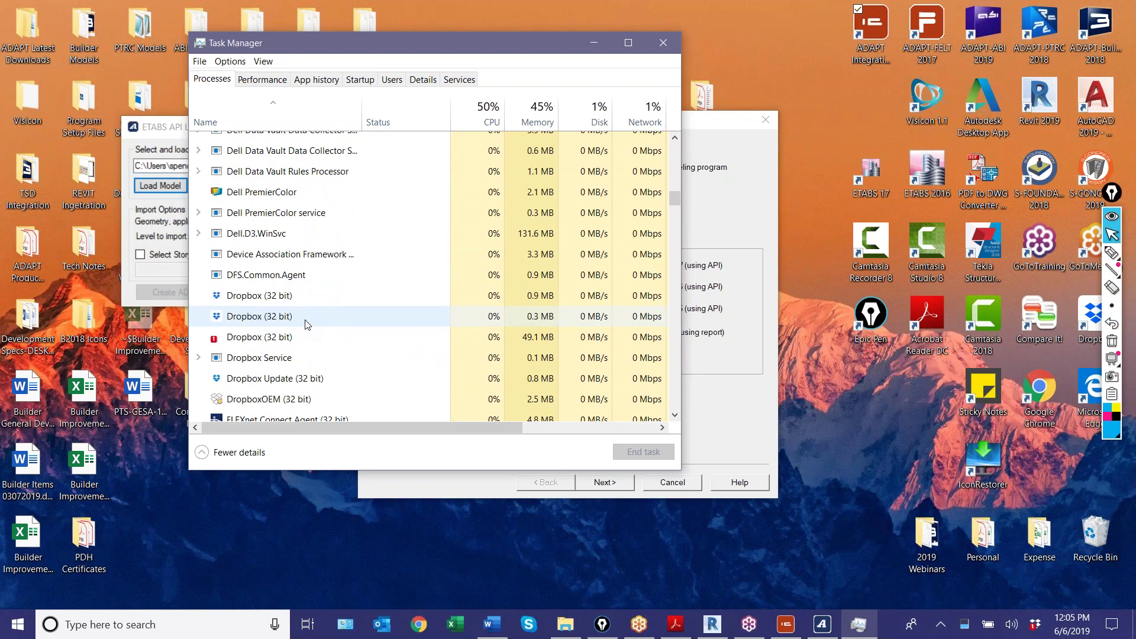
left_click_drag(675, 199, 676, 144)
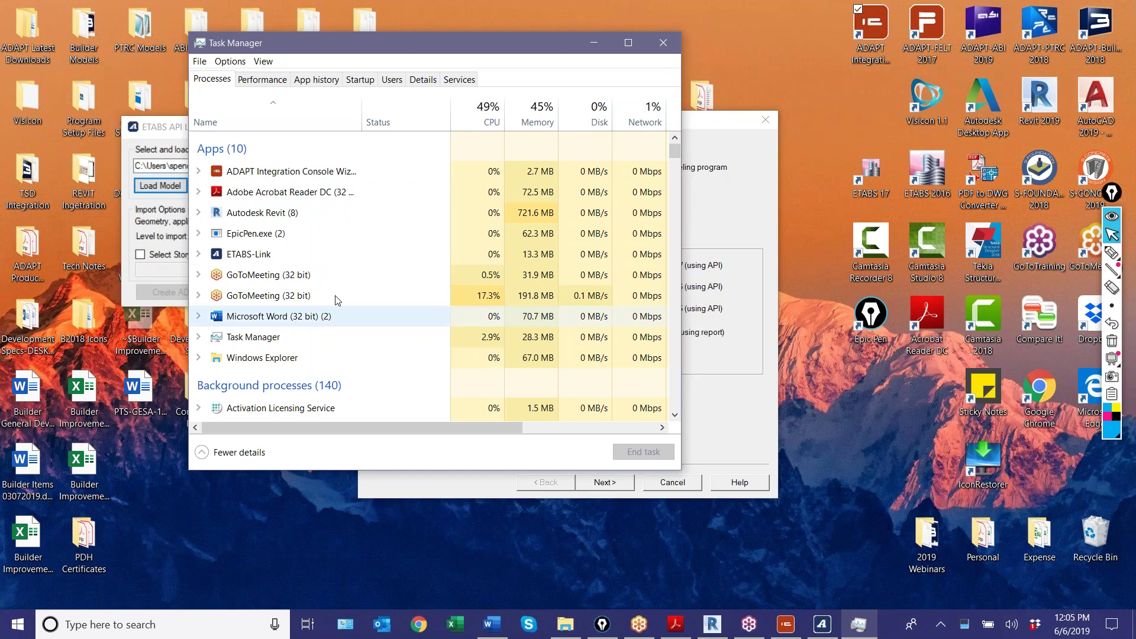
left_click(663, 42)
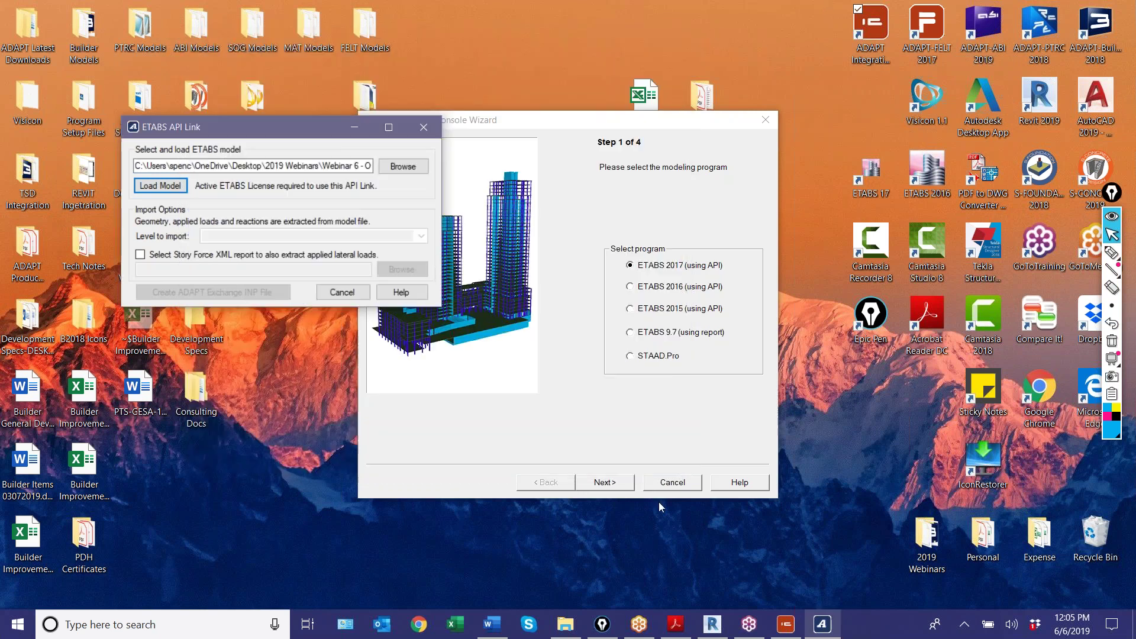
Change the modeling program to ETABS 2016 (using API), open its link dialog and try to load a model without a file path
left_click(629, 287)
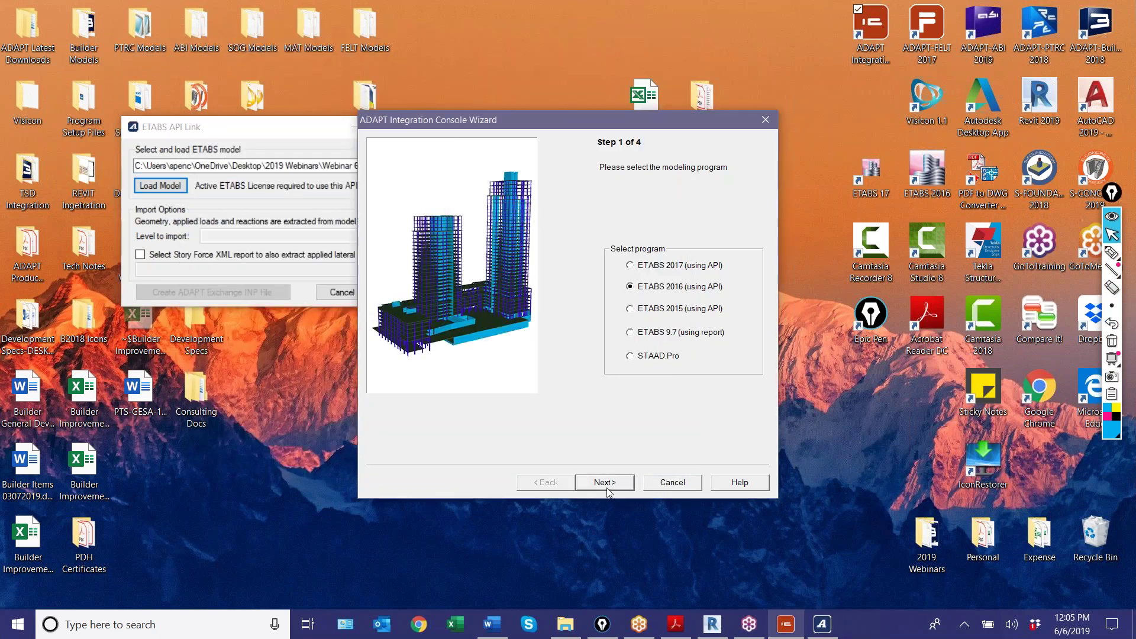
left_click(624, 486)
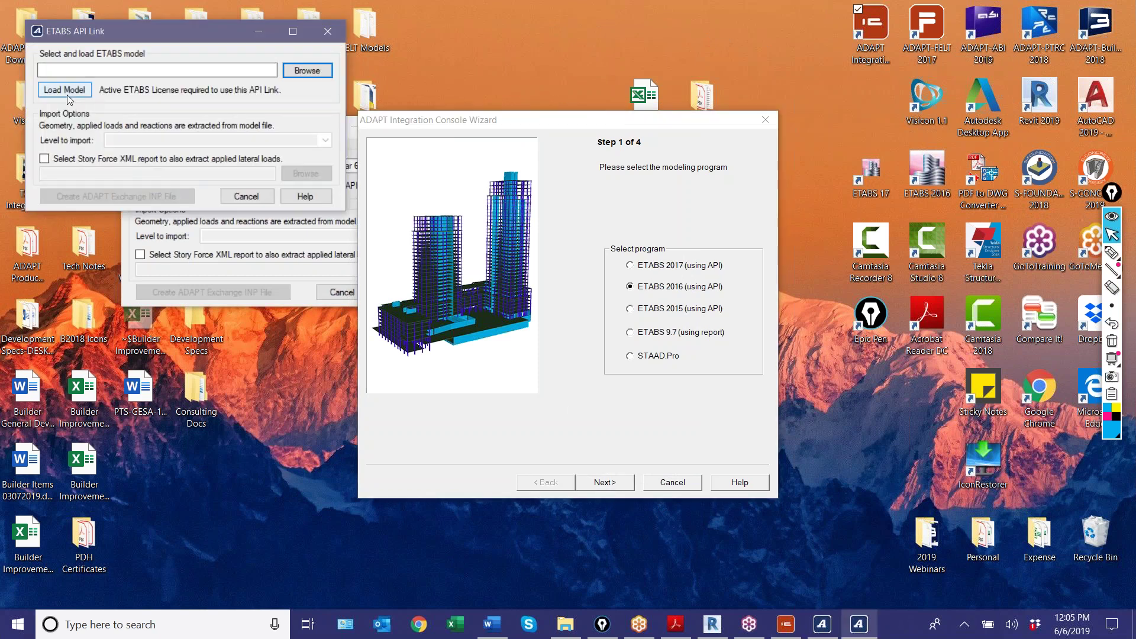
left_click(65, 90)
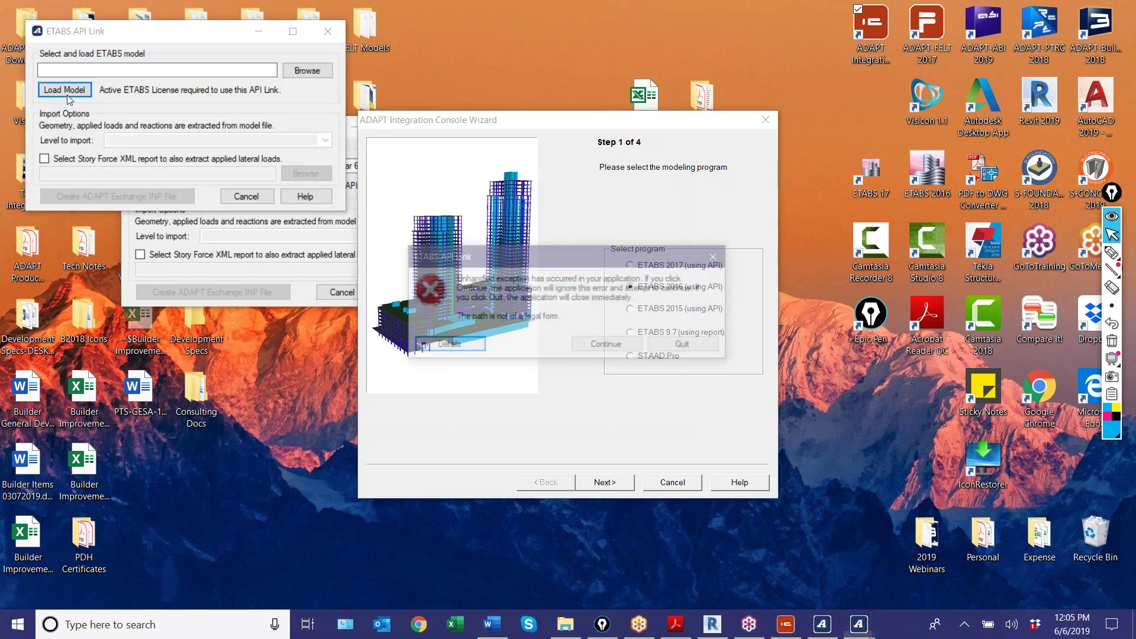
left_click(446, 342)
left_click(445, 342)
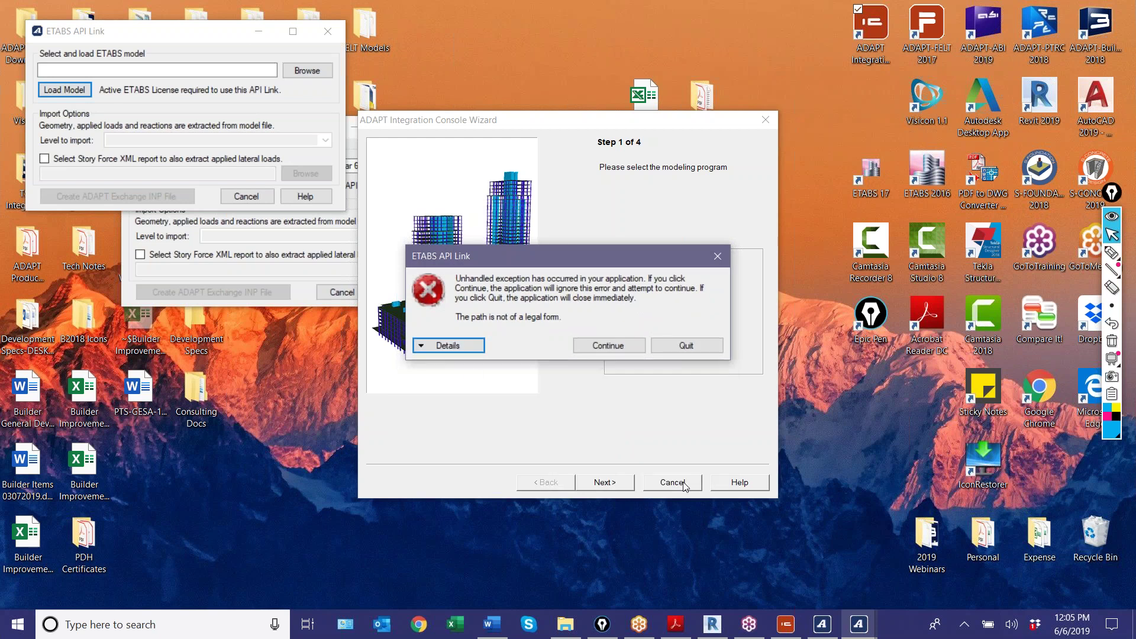
left_click(717, 256)
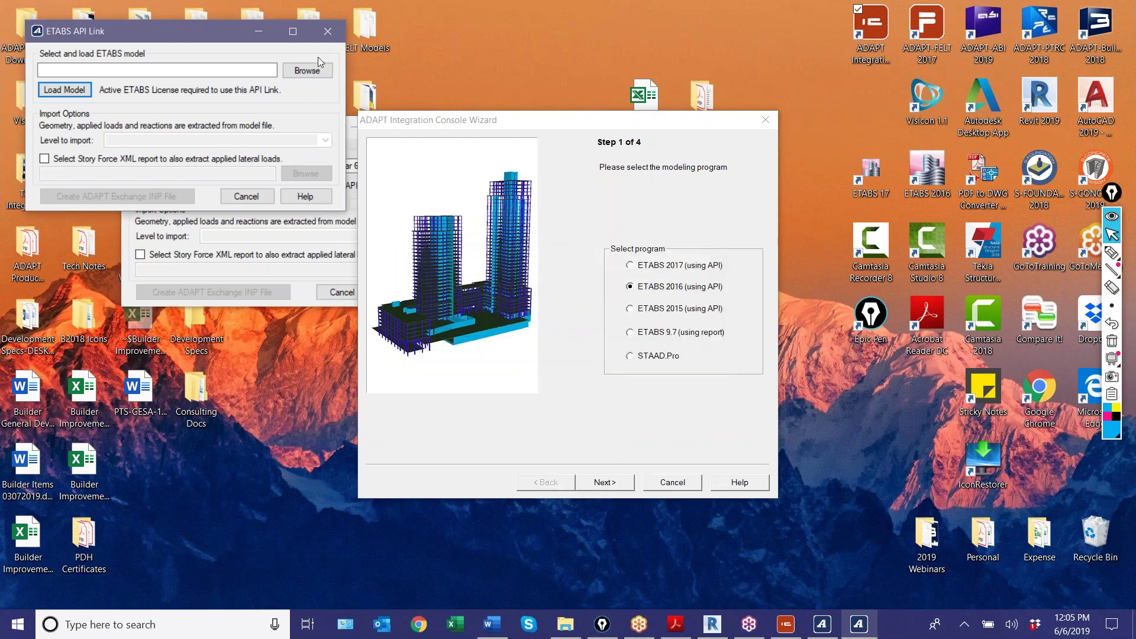
Cancel the ADAPT Integration Console Wizard and close both ETABS API Link windows
left_click(630, 265)
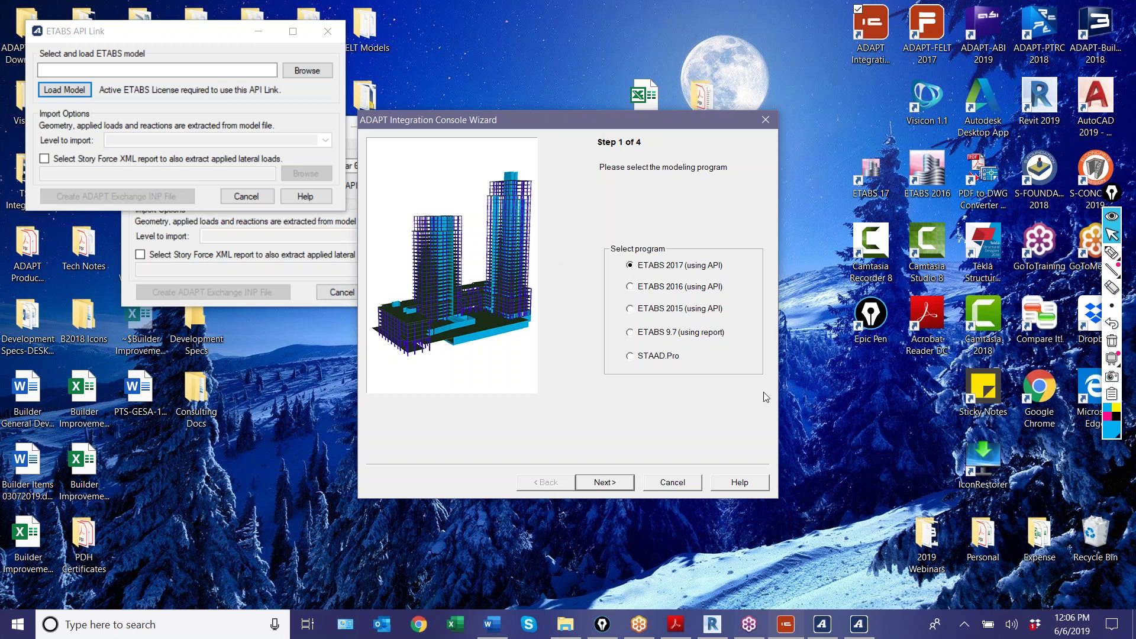
left_click(672, 479)
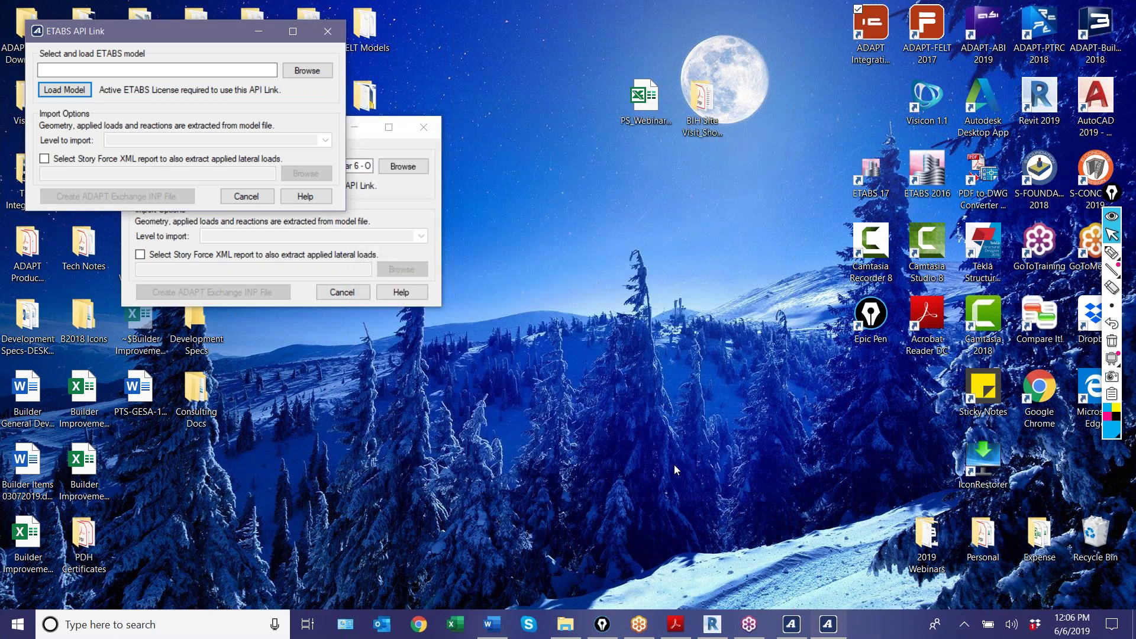
left_click(316, 35)
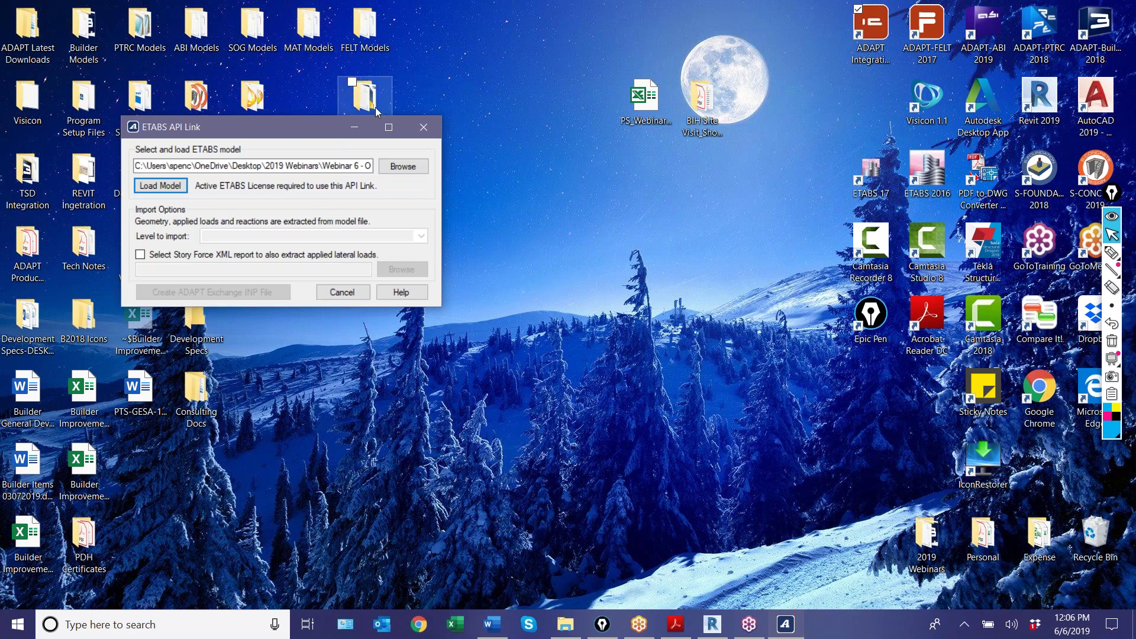
left_click(424, 126)
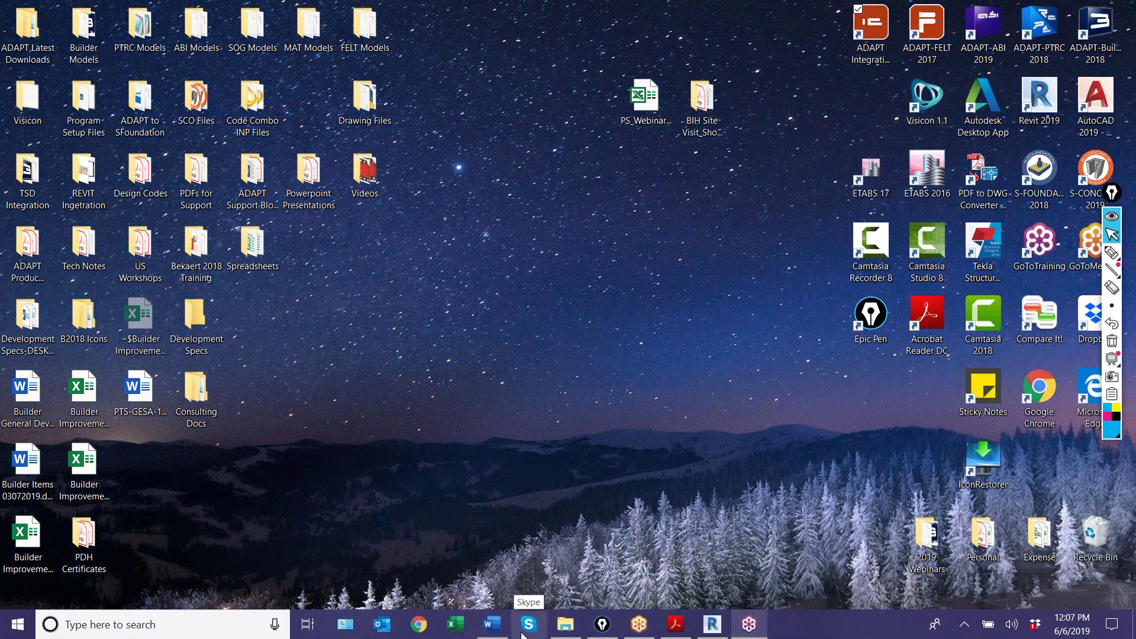
Switch to Skype, open the favorite contact's chat with the unread file and accept the download of 25storyICtest.INP
left_click(523, 635)
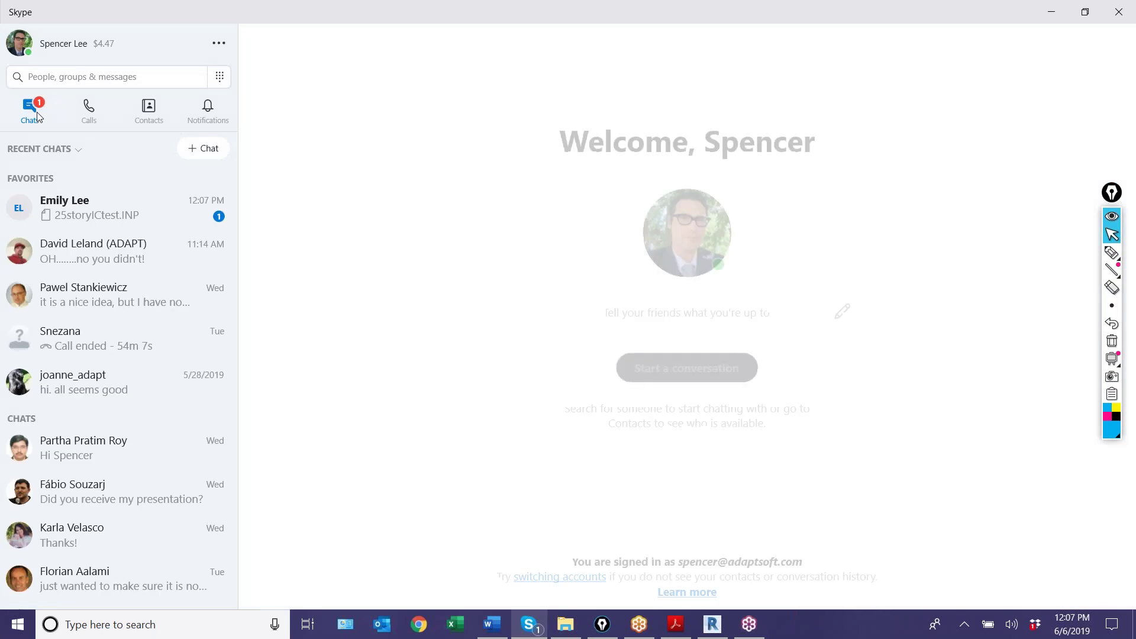
left_click(94, 204)
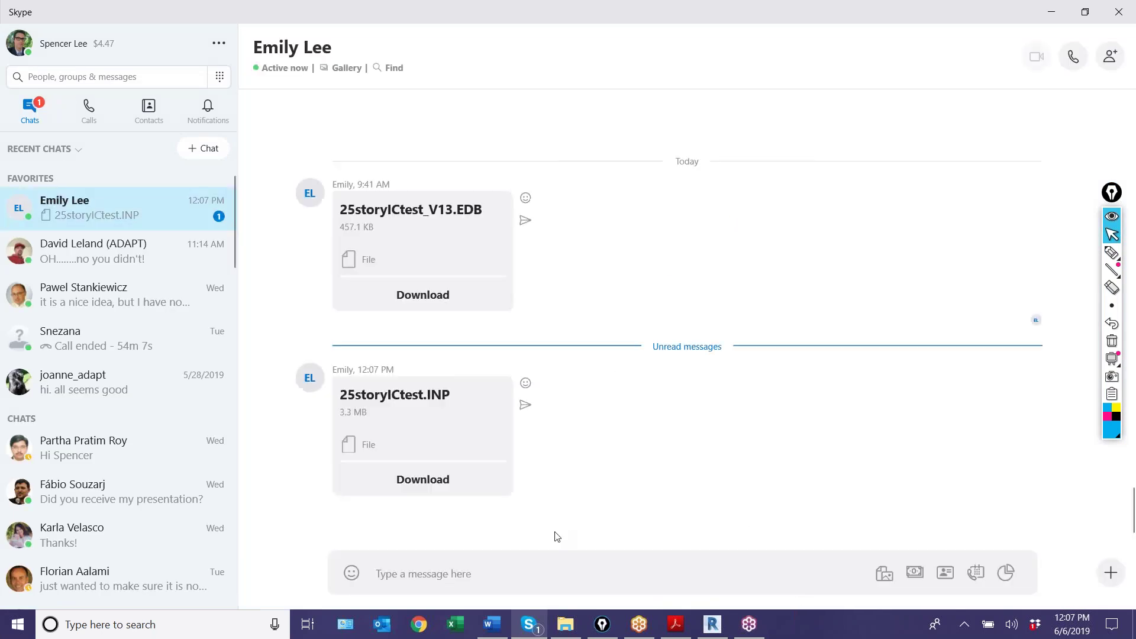
left_click(432, 463)
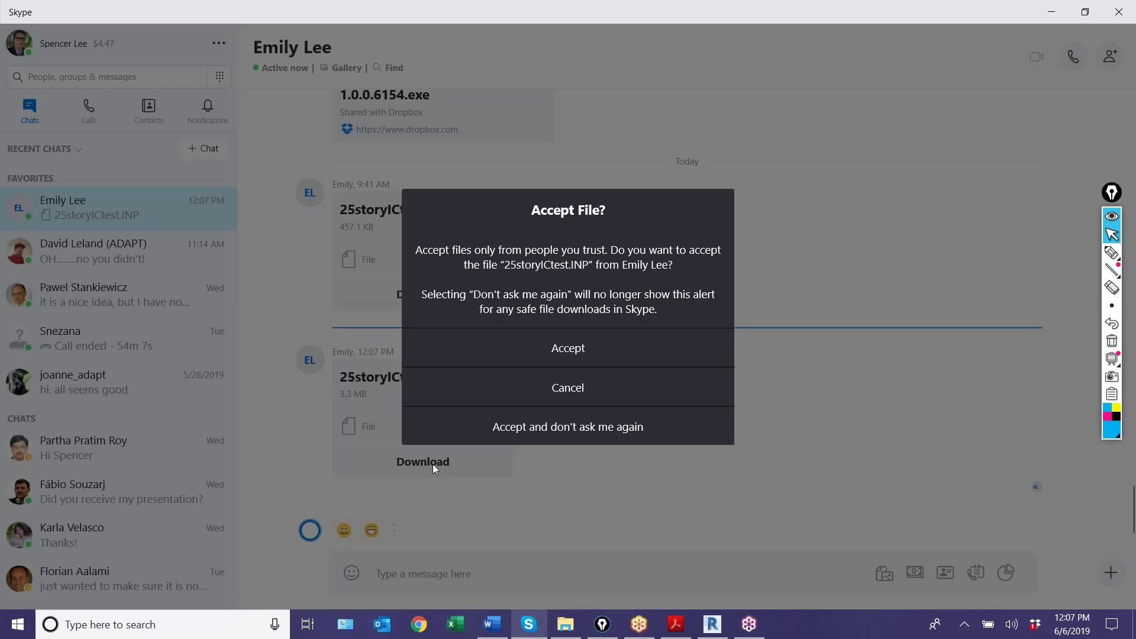
left_click(549, 357)
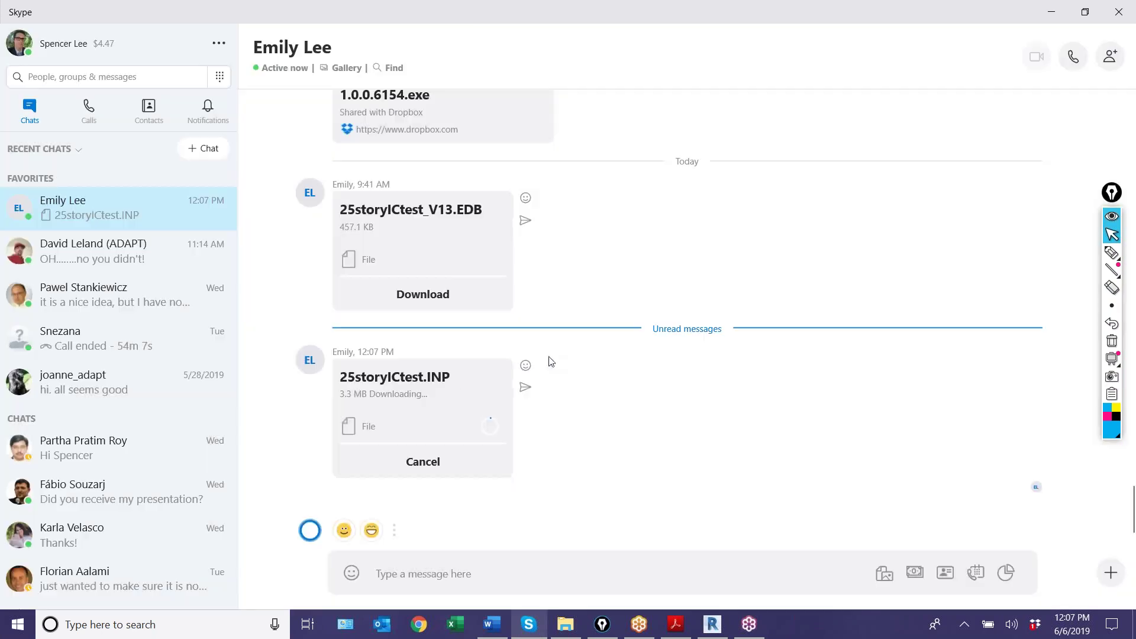
Save the received 25storyICtest.INP into the Webinar 6 - Overview of Builder folder and close Skype
right_click(402, 396)
left_click(396, 281)
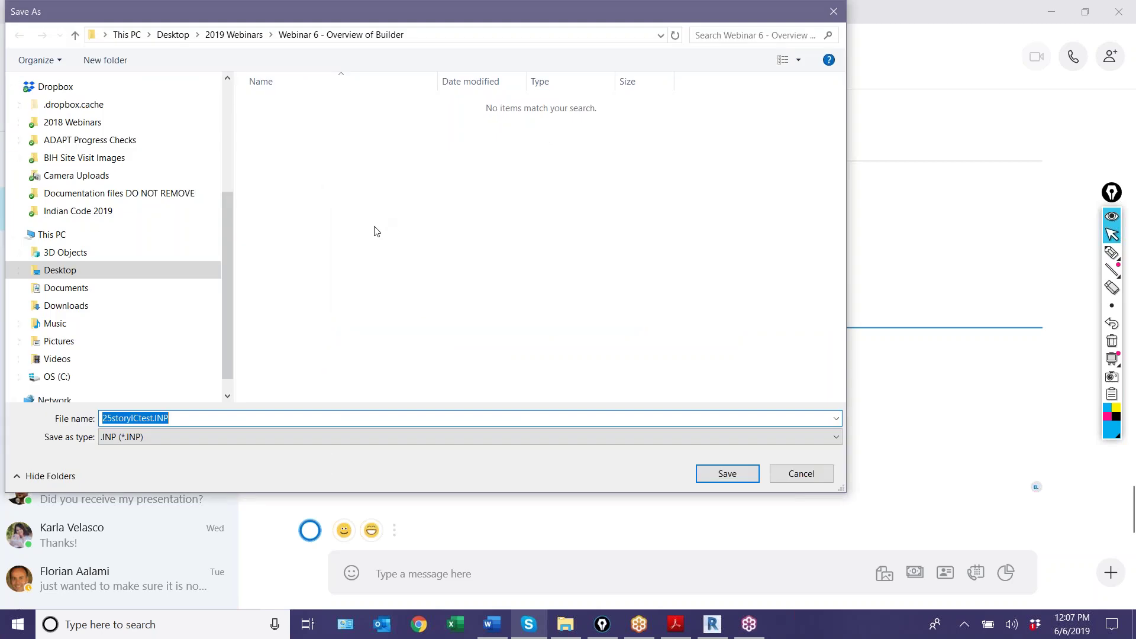
left_click_drag(222, 276, 222, 167)
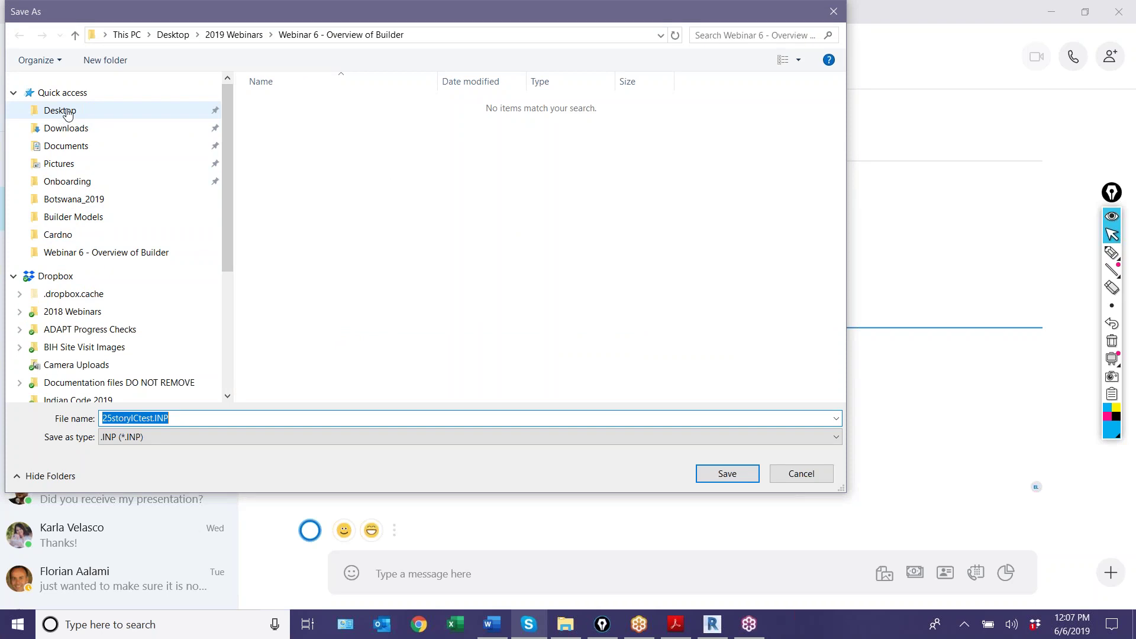
left_click(84, 252)
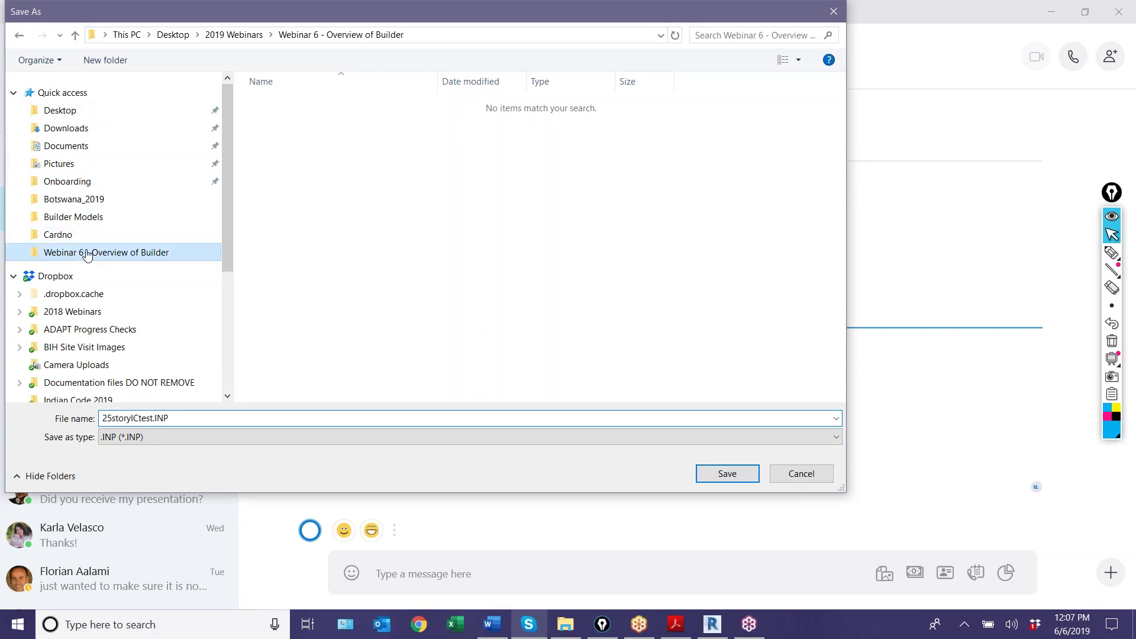
left_click(718, 474)
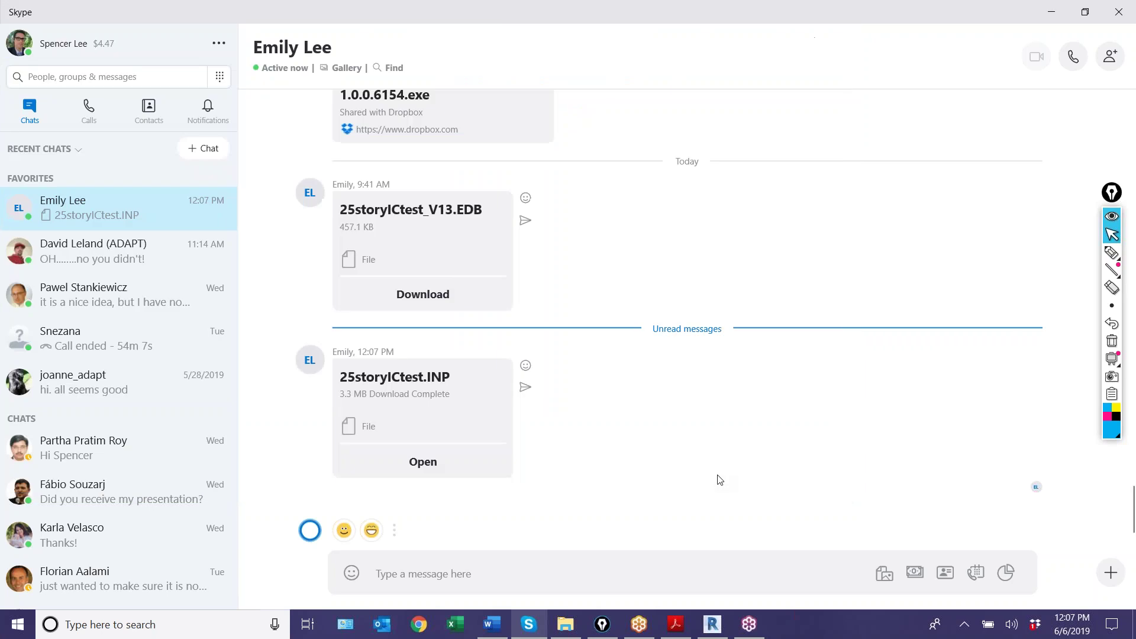
left_click(1106, 7)
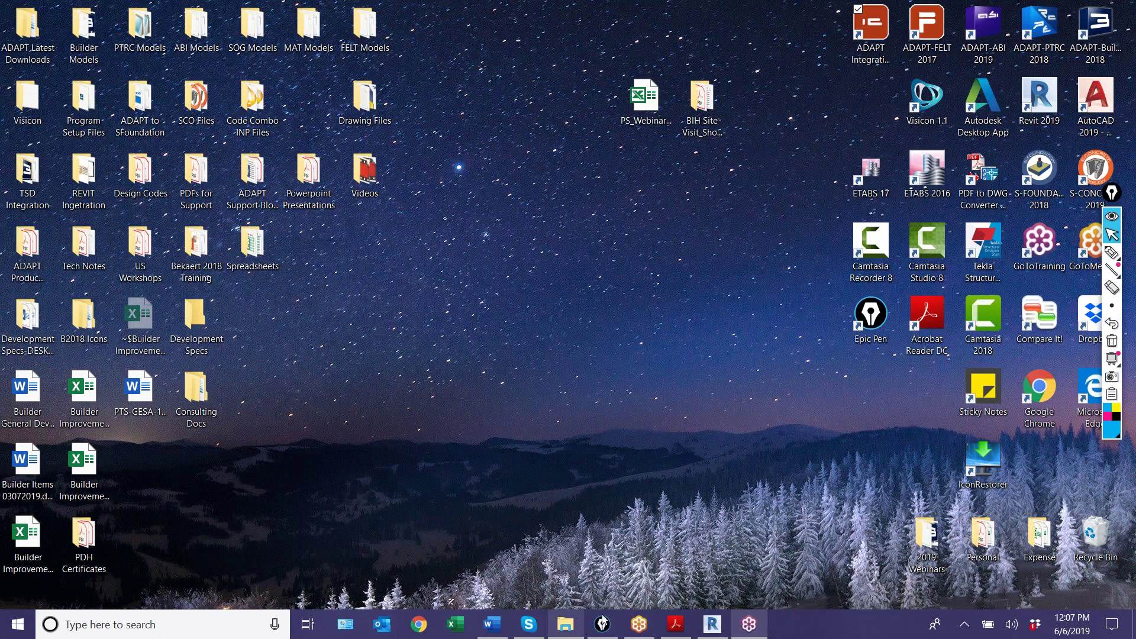
Launch ADAPT-Builder 2018, expand its startup options and turn off the PT Shop Drawing module
double_click(1094, 37)
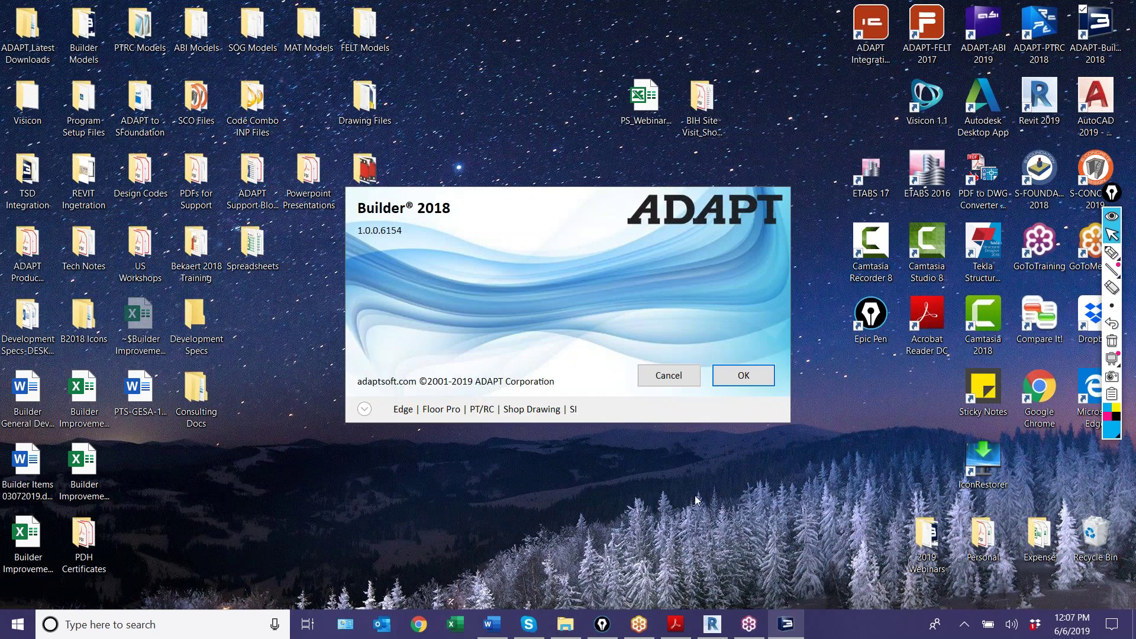
left_click(364, 409)
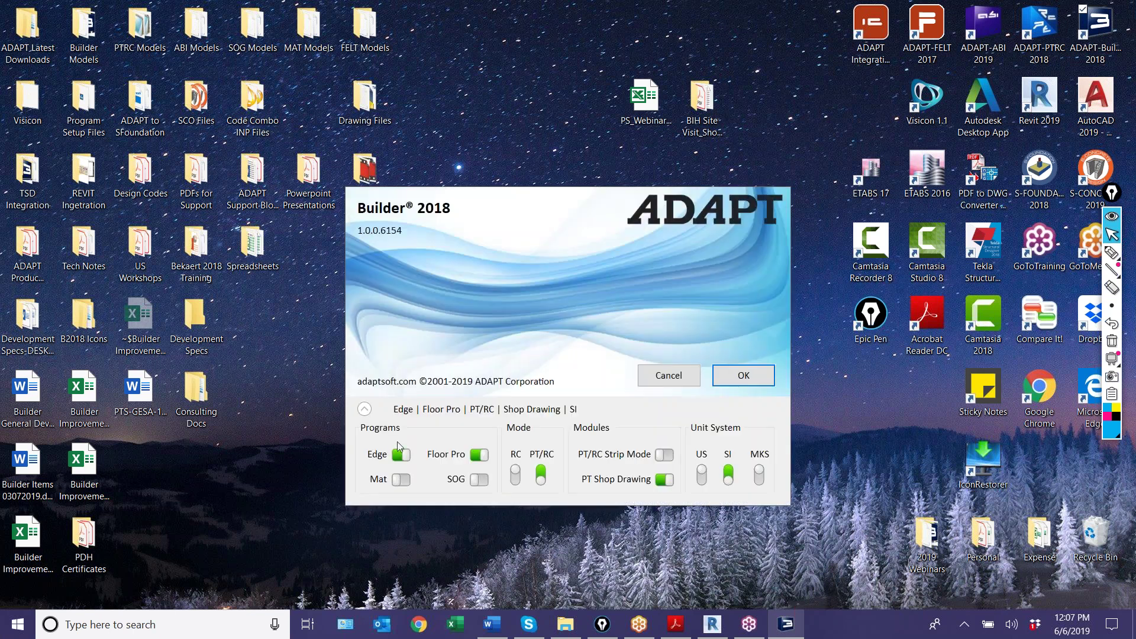
left_click(662, 481)
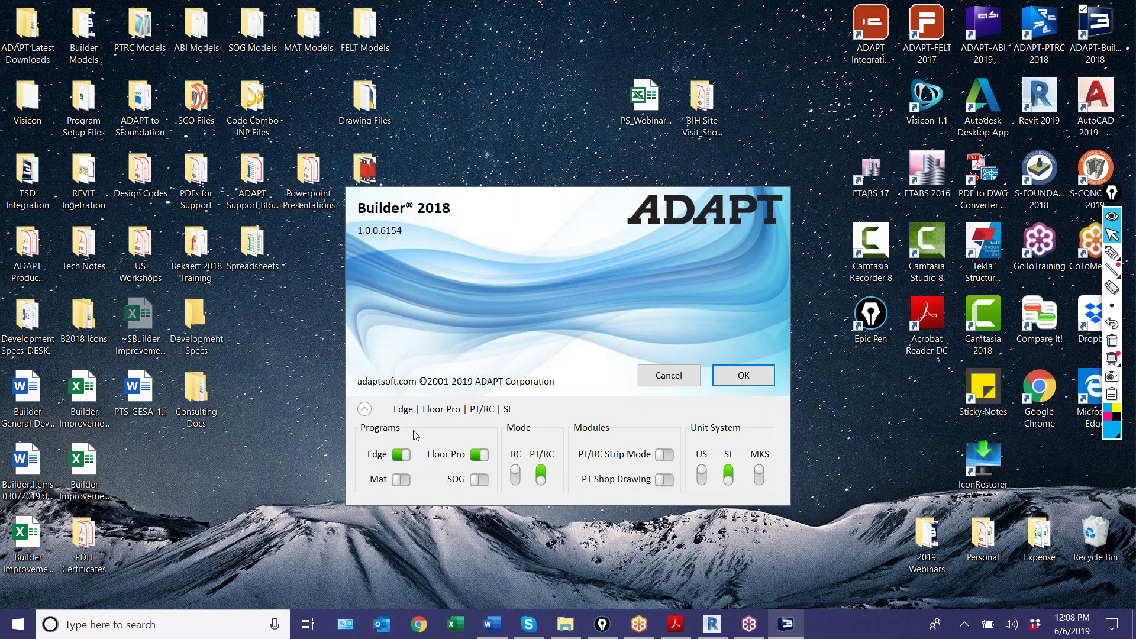
Mark the Edge, Floor Pro and Mat program options with freehand pen strokes
left_click(1111, 255)
mouse_move(363, 465)
left_mouse_down()
mouse_move(421, 456)
mouse_move(497, 467)
left_mouse_up()
mouse_move(367, 490)
left_mouse_down()
mouse_move(428, 495)
mouse_move(431, 470)
left_mouse_up()
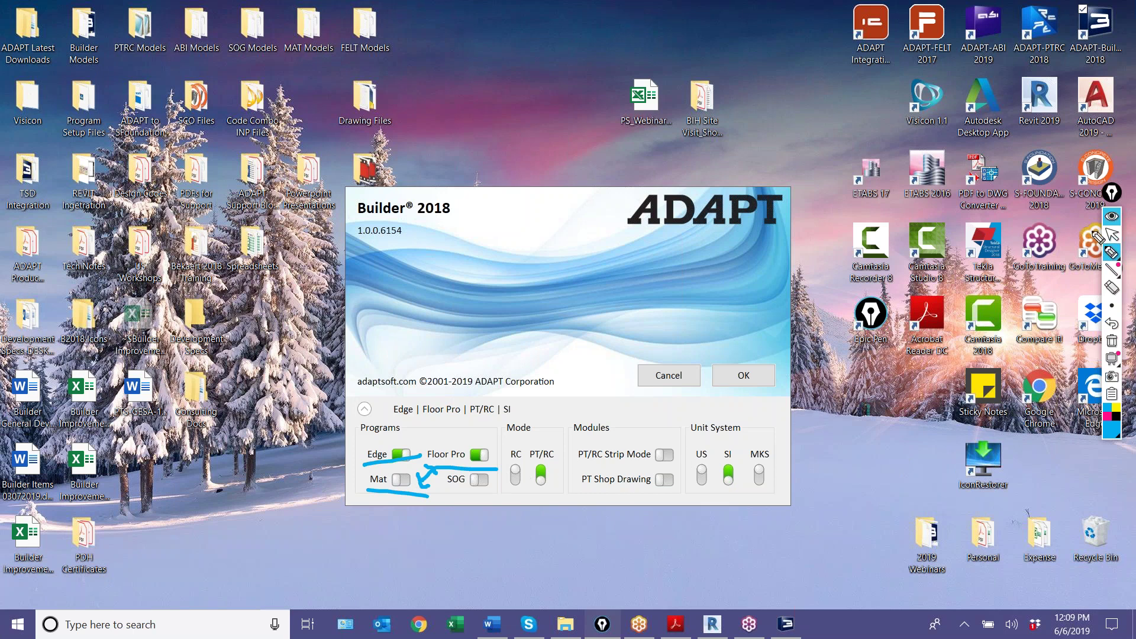
left_click(1112, 235)
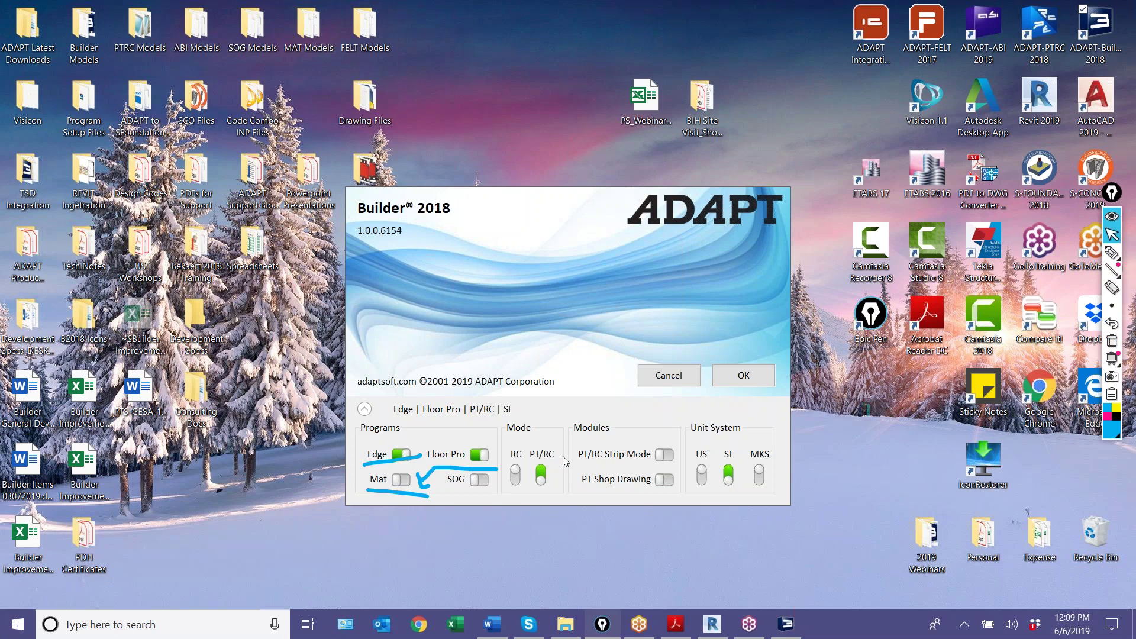
Set the mode to RC and the unit system to US, and start Builder with these settings
left_click(515, 478)
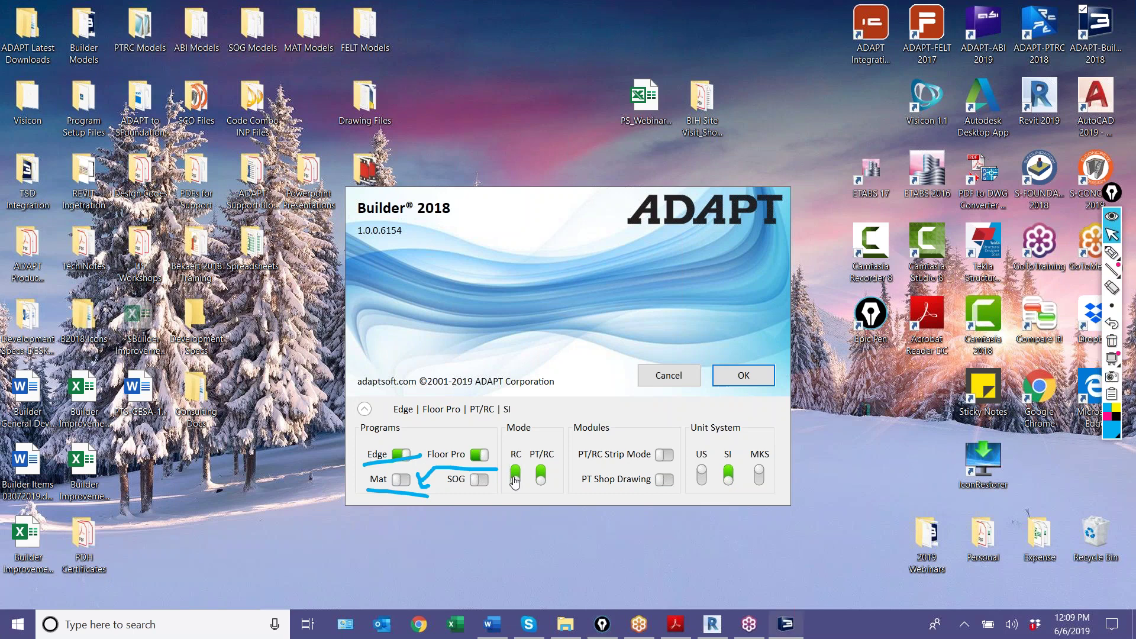
left_click(1112, 341)
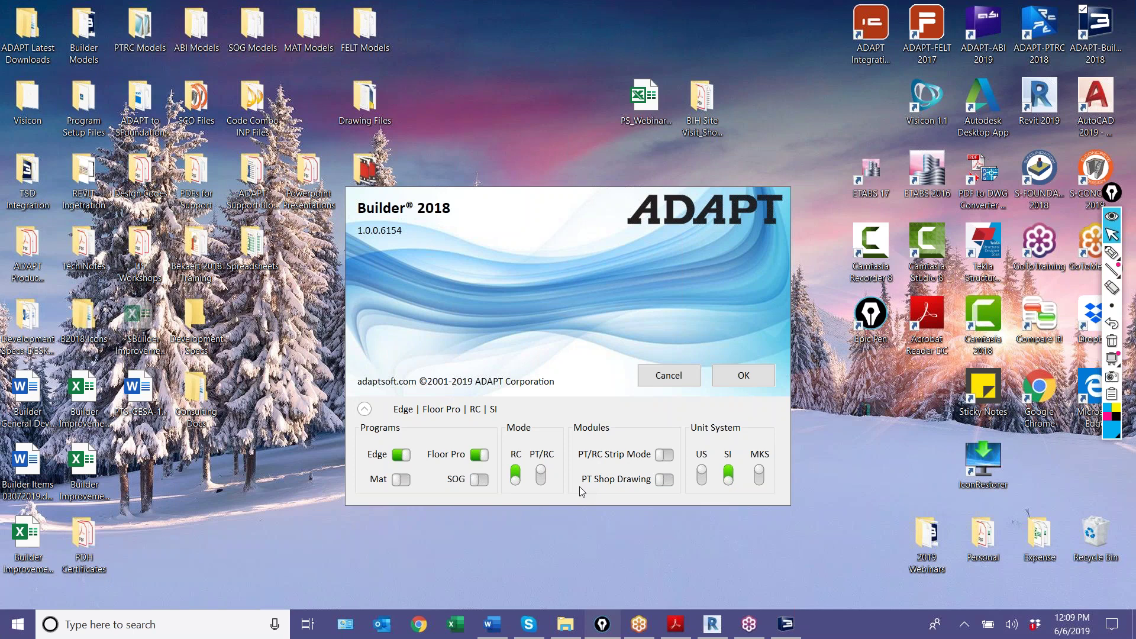
left_click(702, 473)
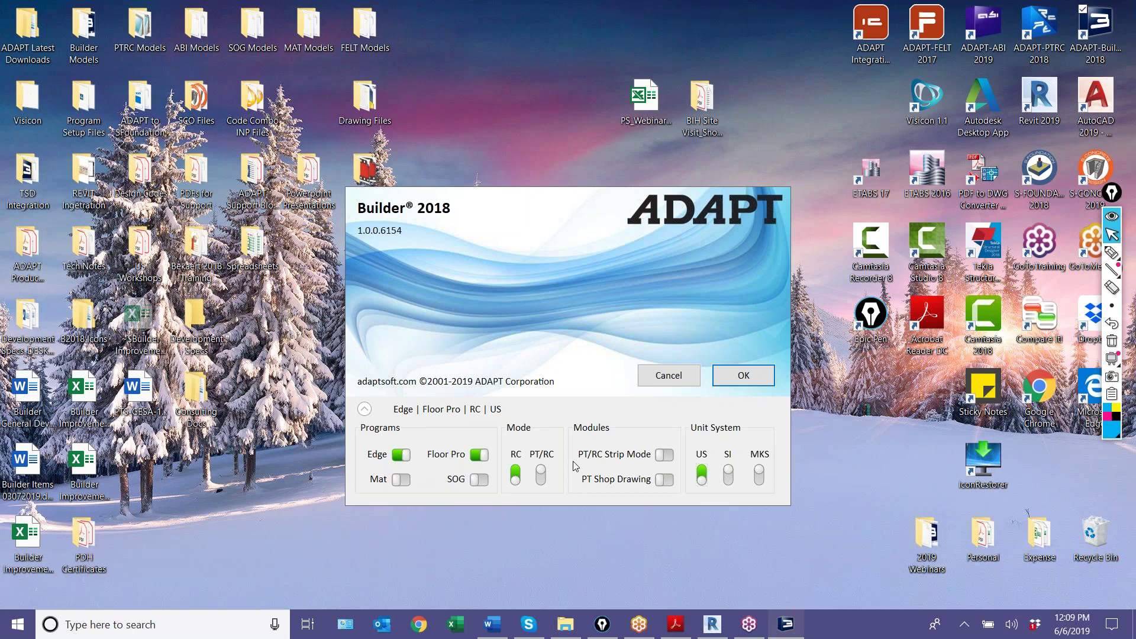
left_click(728, 379)
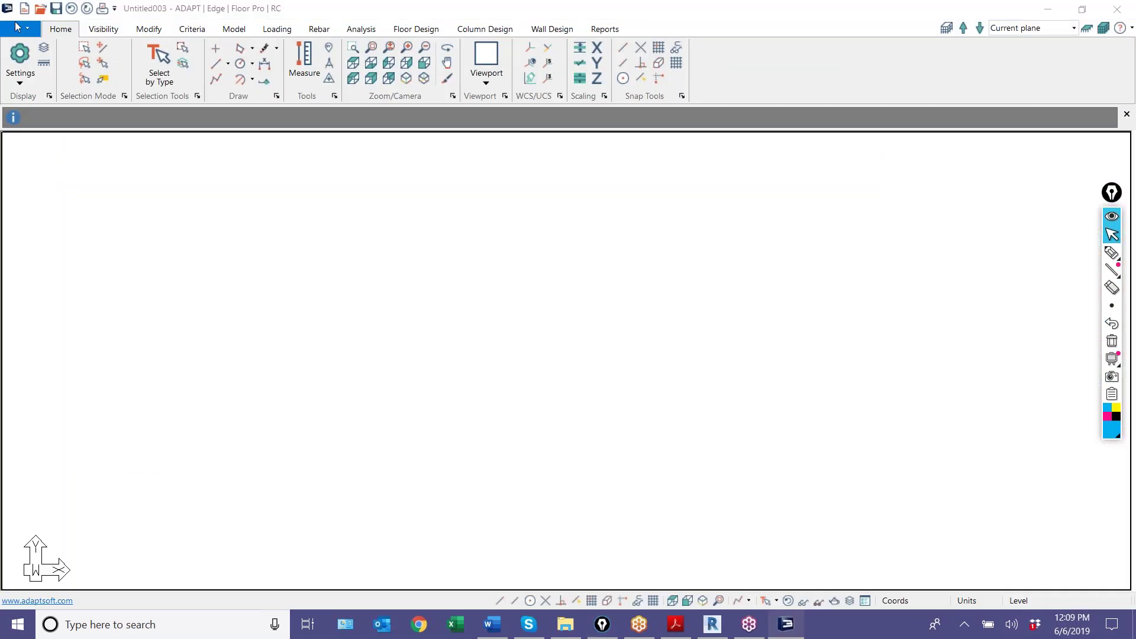
Choose 25storyICtest.INP from the Webinar 6 - Overview of Builder folder as the INP file for import
left_click(17, 27)
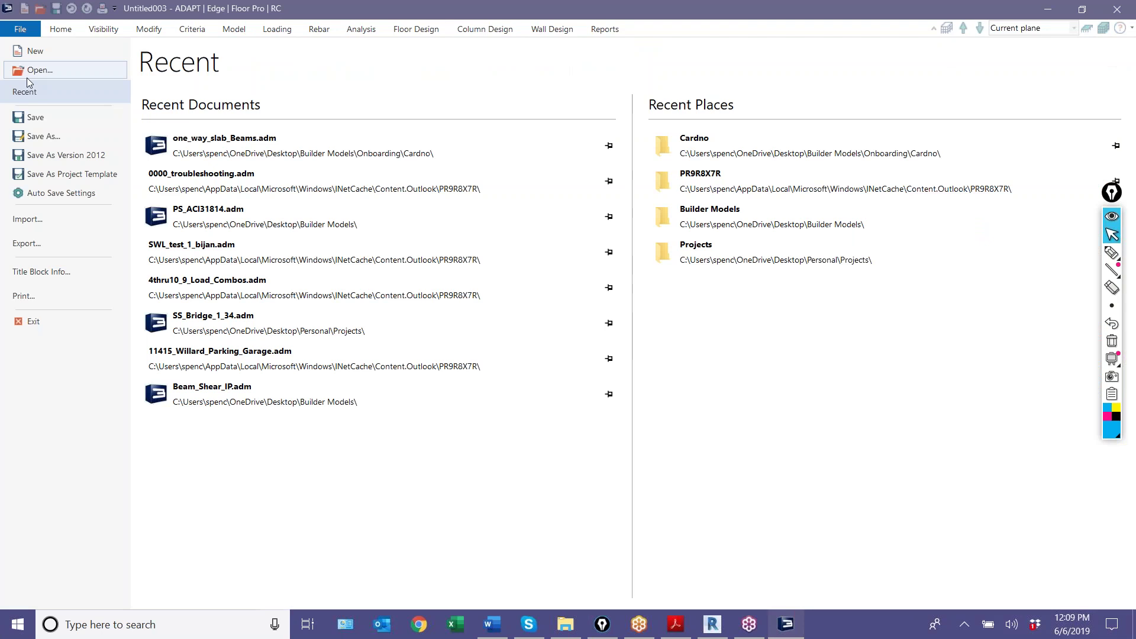
left_click(30, 220)
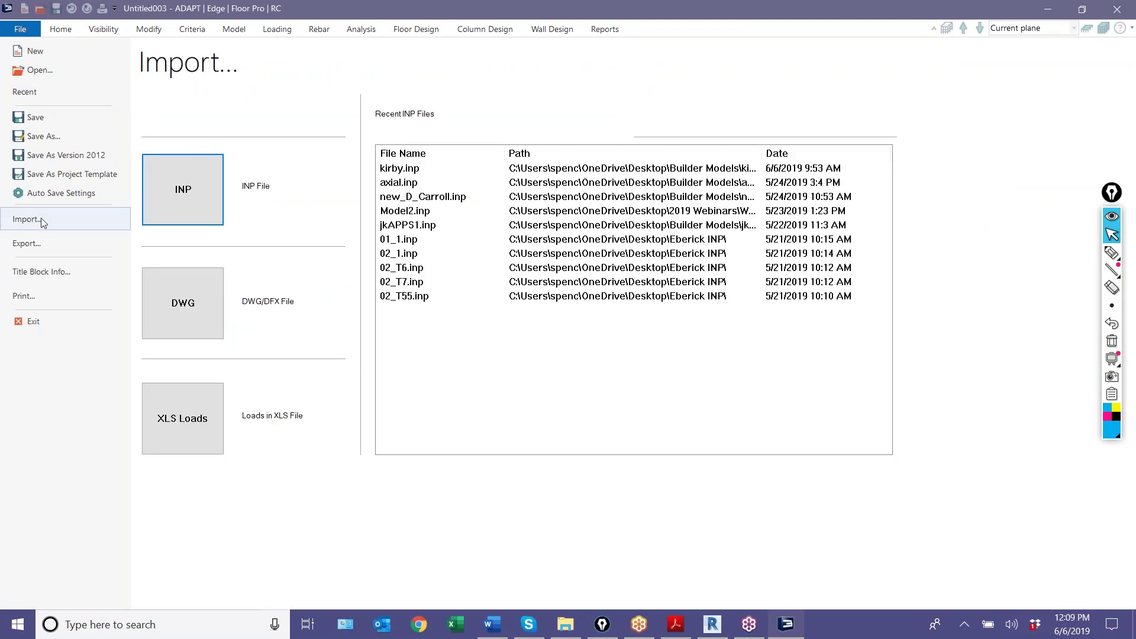
left_click(158, 195)
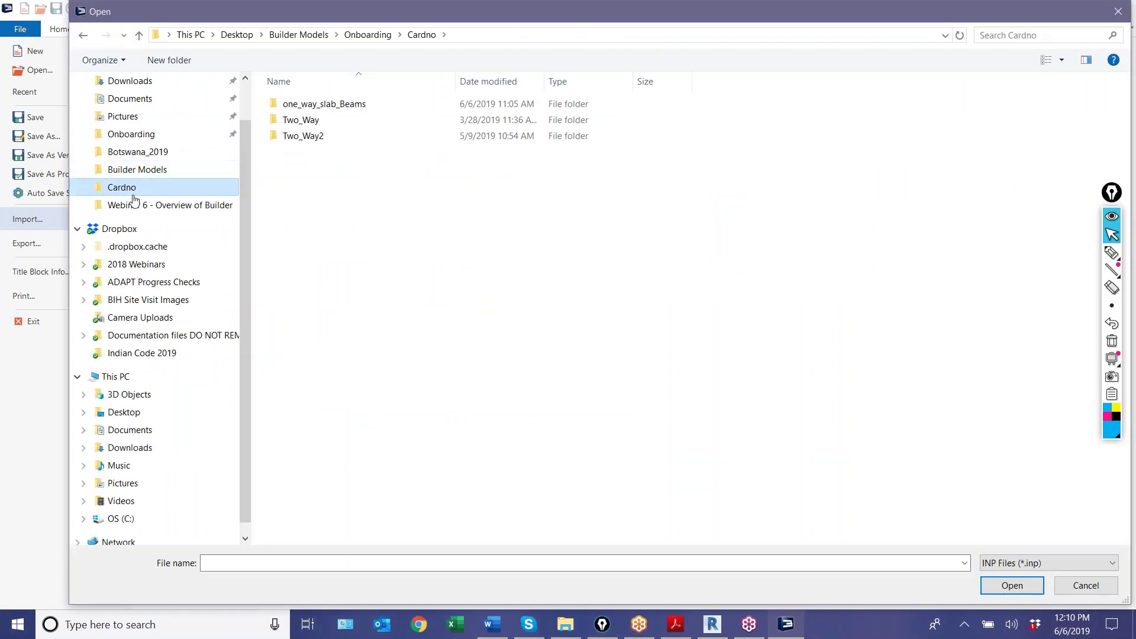
left_click(133, 203)
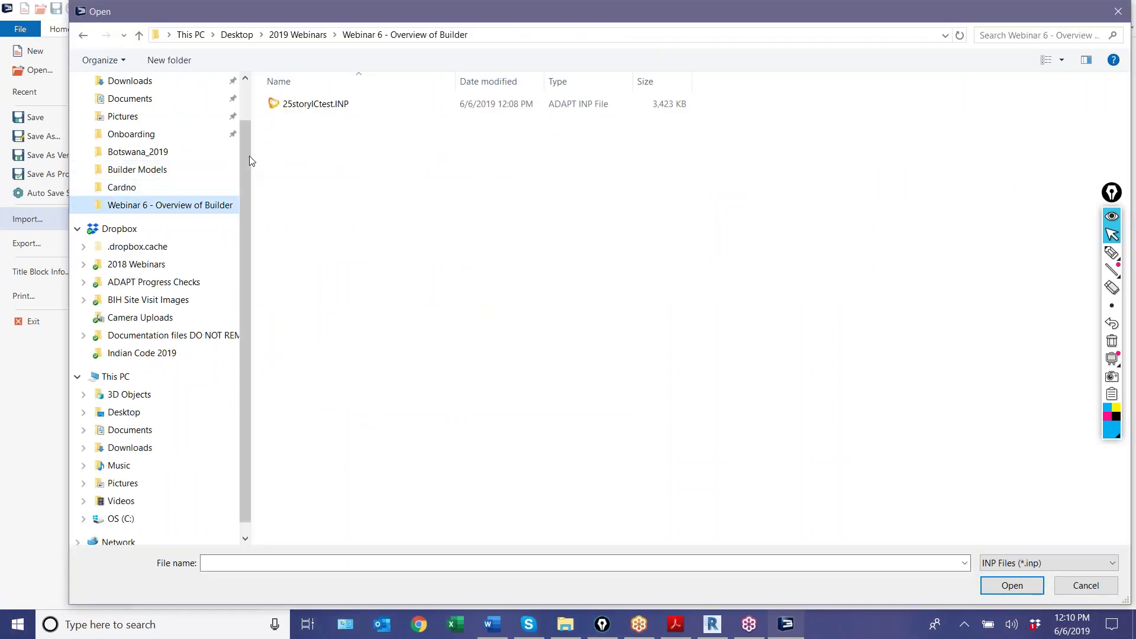
double_click(290, 105)
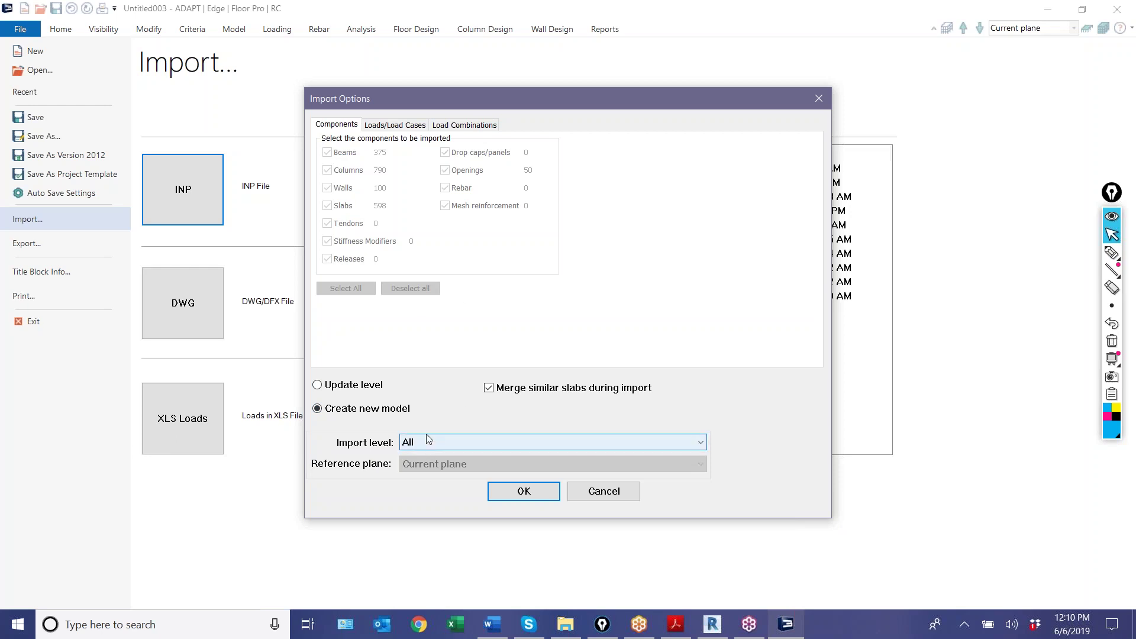
Set the DEAD and LIVE load cases to import as Applied force only
left_click(402, 125)
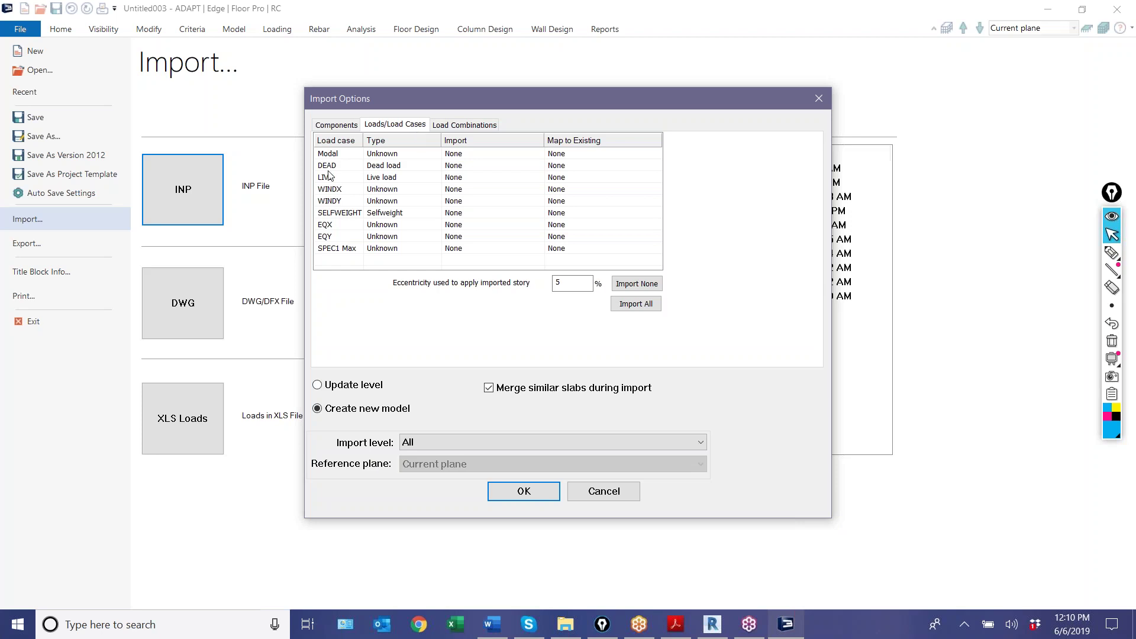
left_click(384, 167)
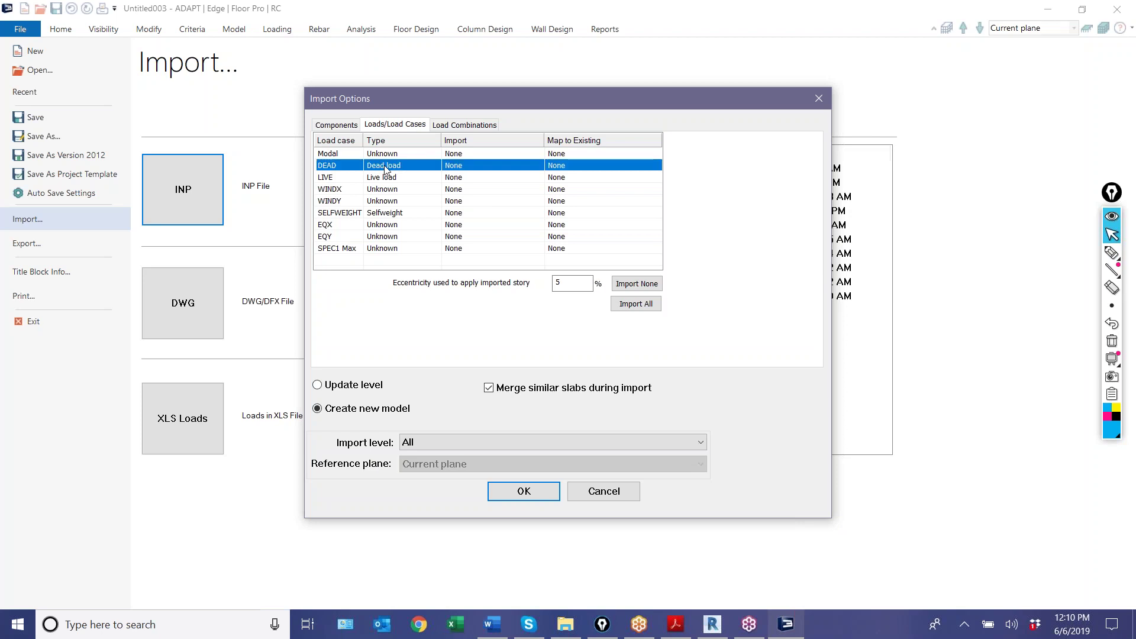
left_click(447, 167)
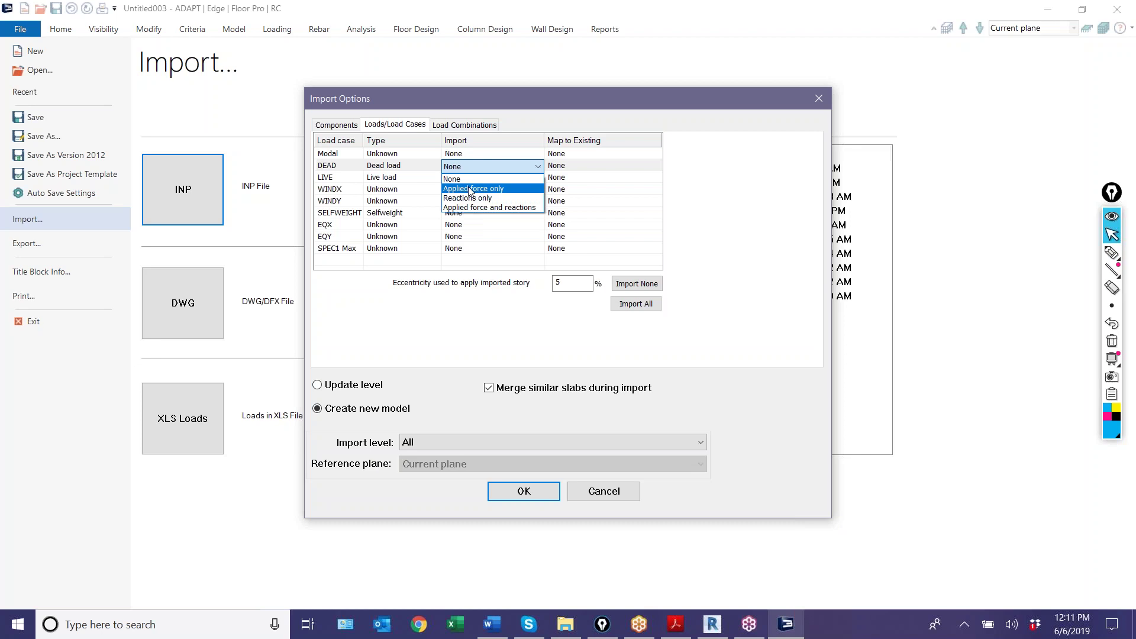
left_click(473, 189)
left_click(353, 183)
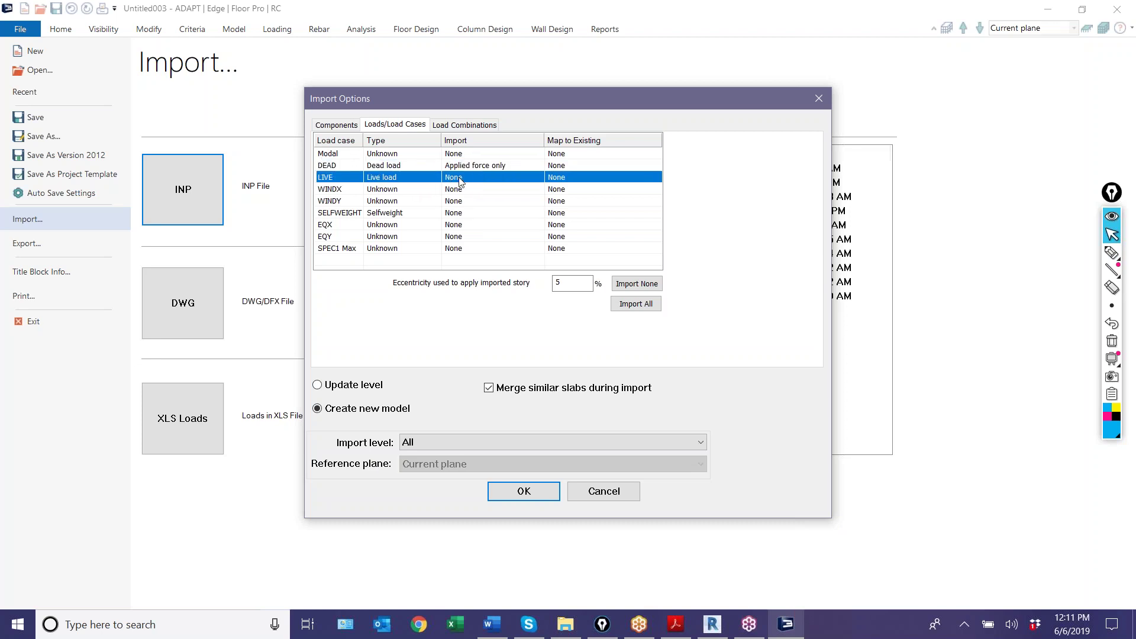
left_click(463, 178)
left_click(473, 202)
Set the WINDX and WINDY load cases to import as Applied force only
left_click(454, 192)
left_click(456, 192)
left_click(464, 215)
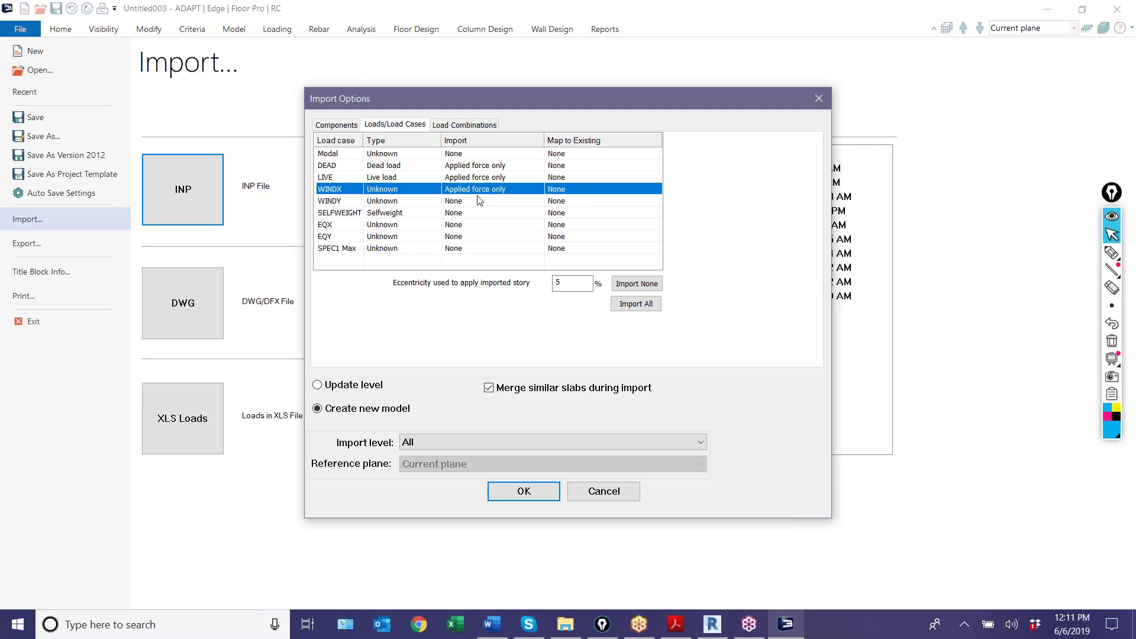
left_click(477, 198)
left_click(478, 200)
left_click(478, 223)
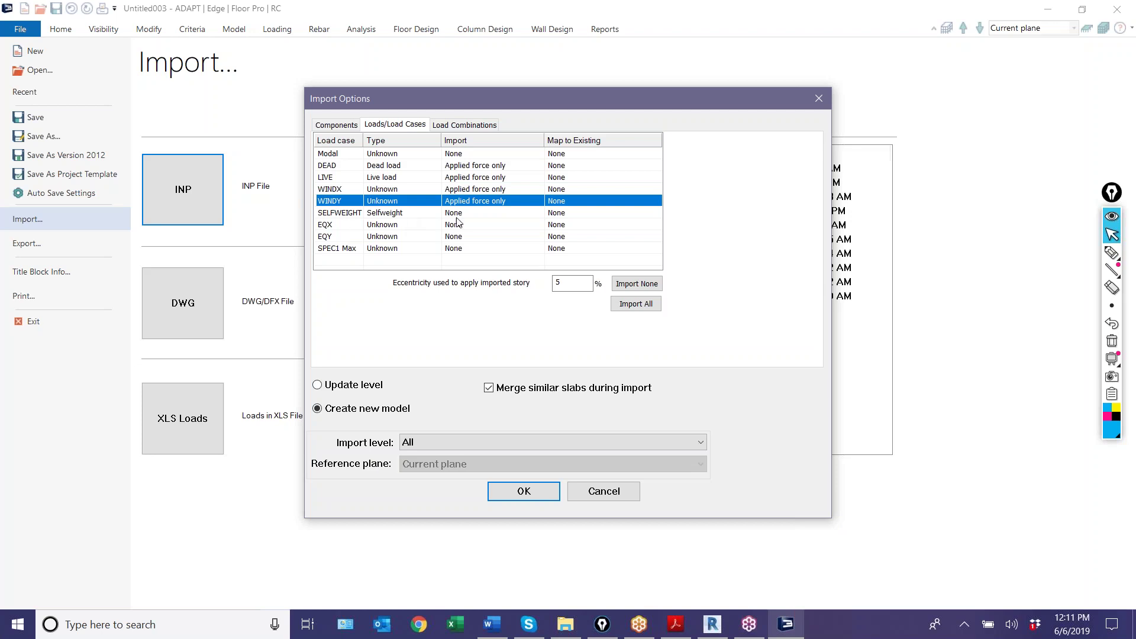
Set the EQX load case to type Seismic and import it as Applied force only
left_click(394, 225)
left_click(391, 226)
left_click(379, 323)
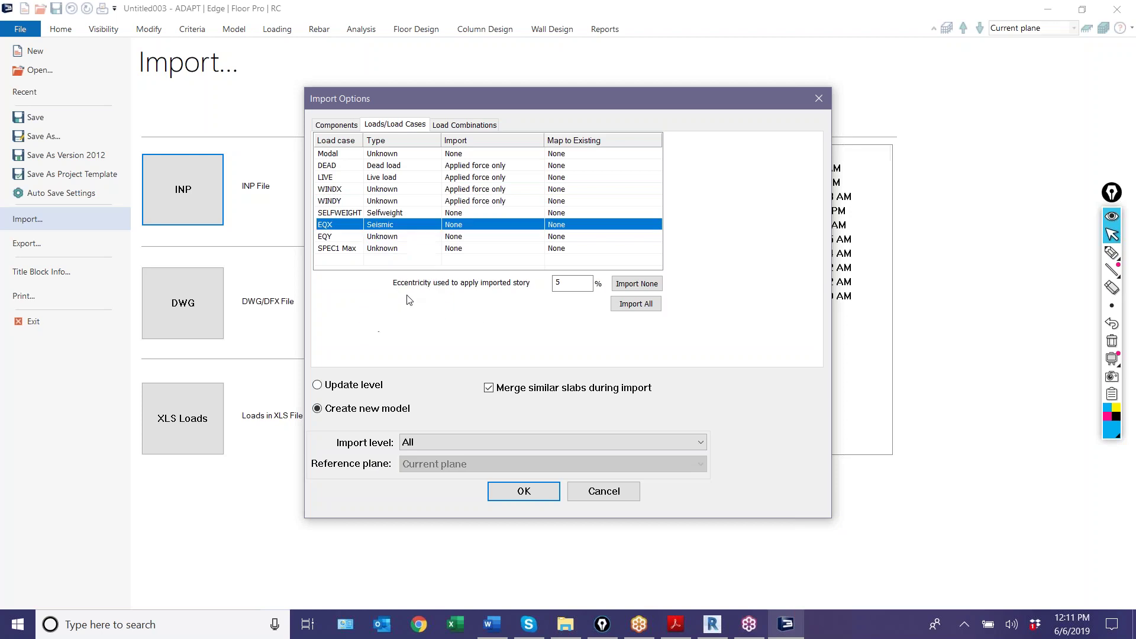
left_click(480, 225)
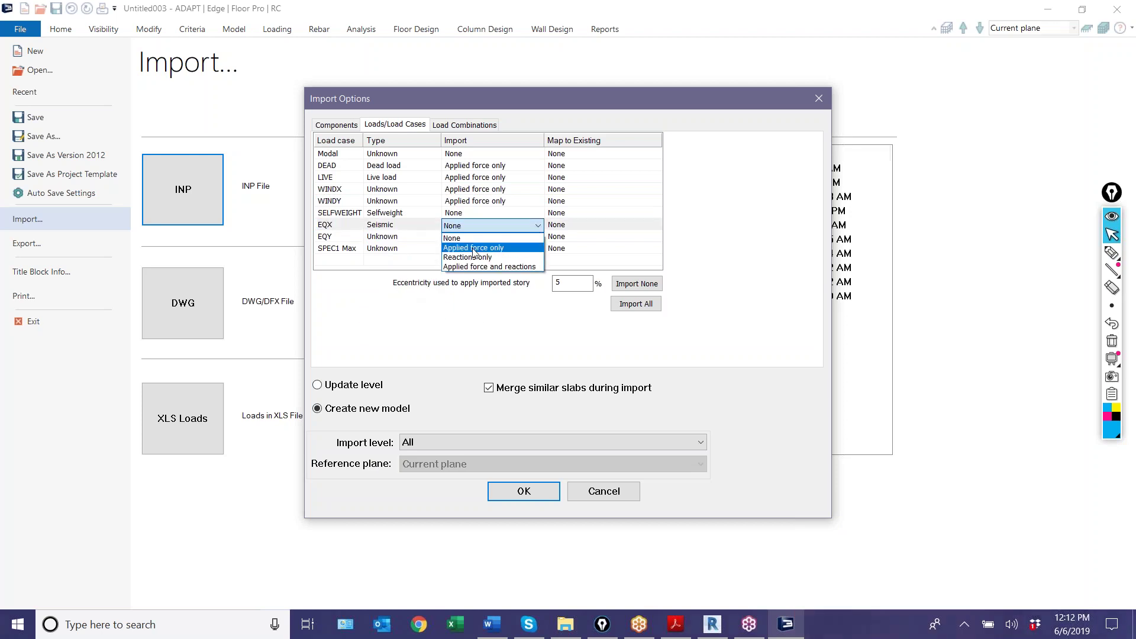
left_click(474, 247)
Set the EQY load case to type Wind and import it as Applied force only
left_click(398, 237)
left_click(399, 238)
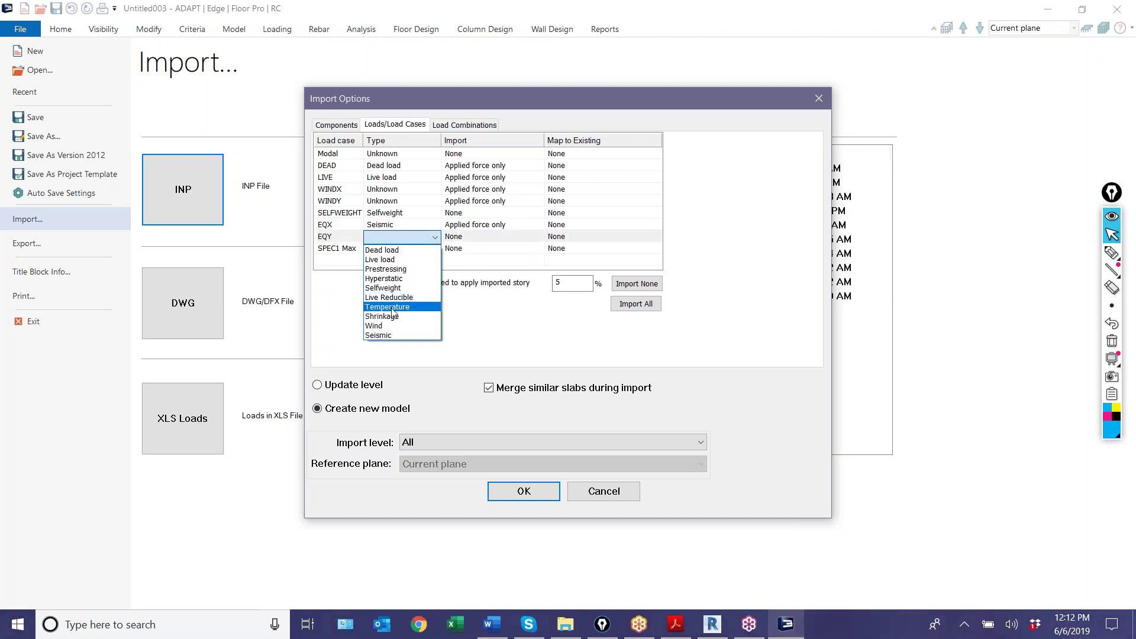
left_click(394, 326)
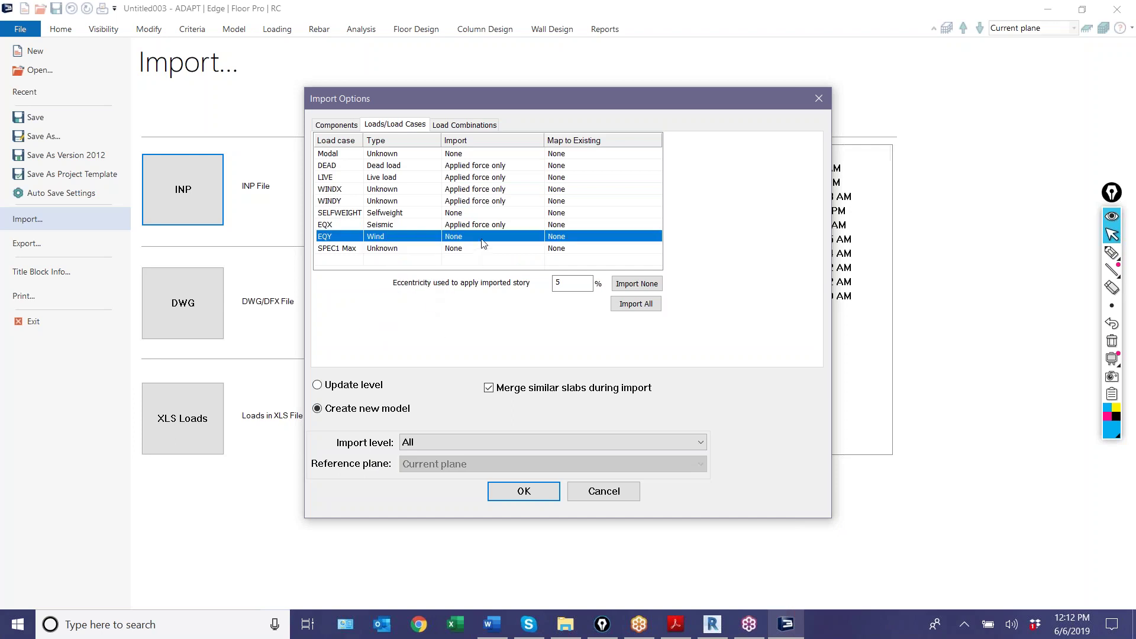
left_click(481, 237)
left_click(480, 259)
Map the DEAD load case to the existing Dead load and LIVE to the existing Live load
left_click(582, 168)
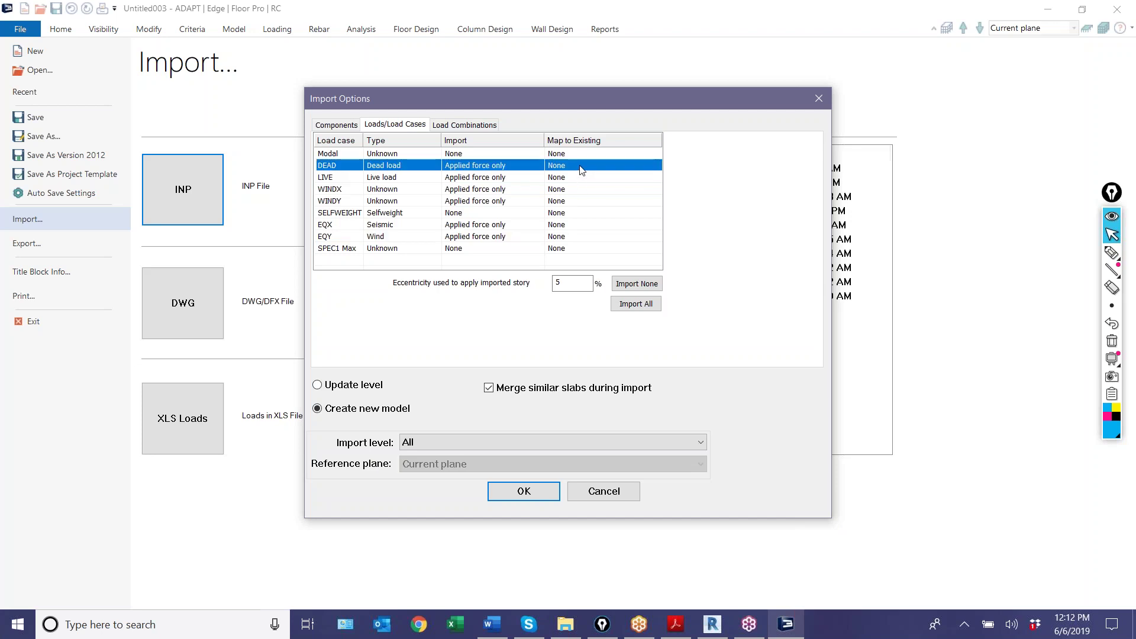
left_click(580, 166)
left_click(570, 181)
left_click(575, 179)
left_click(576, 179)
left_click(565, 207)
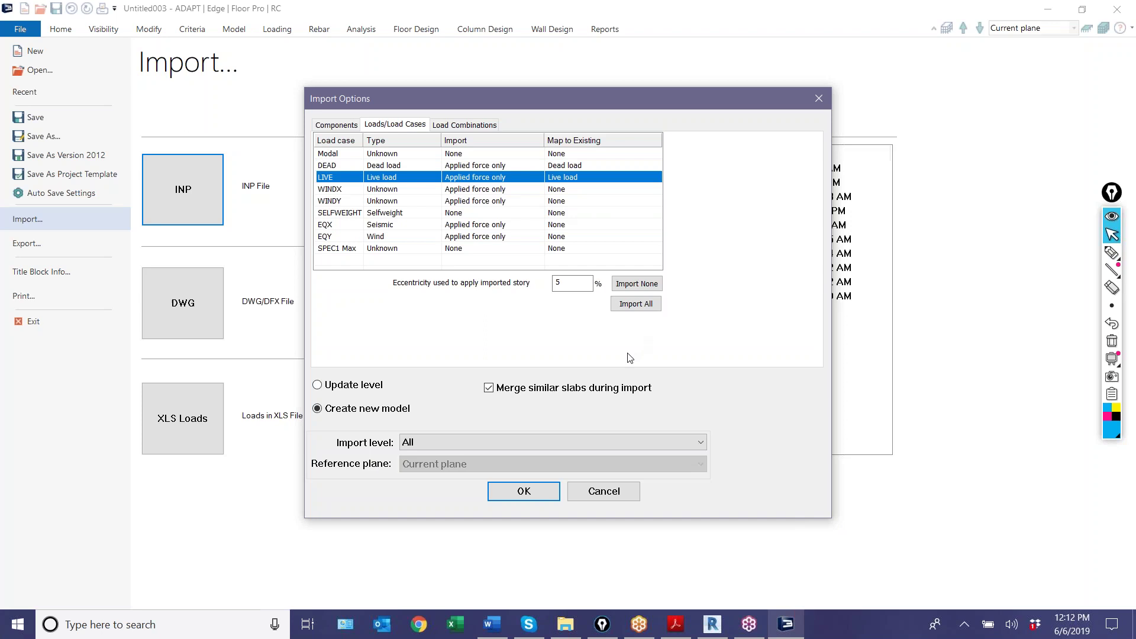
Exclude all load combinations from the import and try to accept the import options
left_click(476, 132)
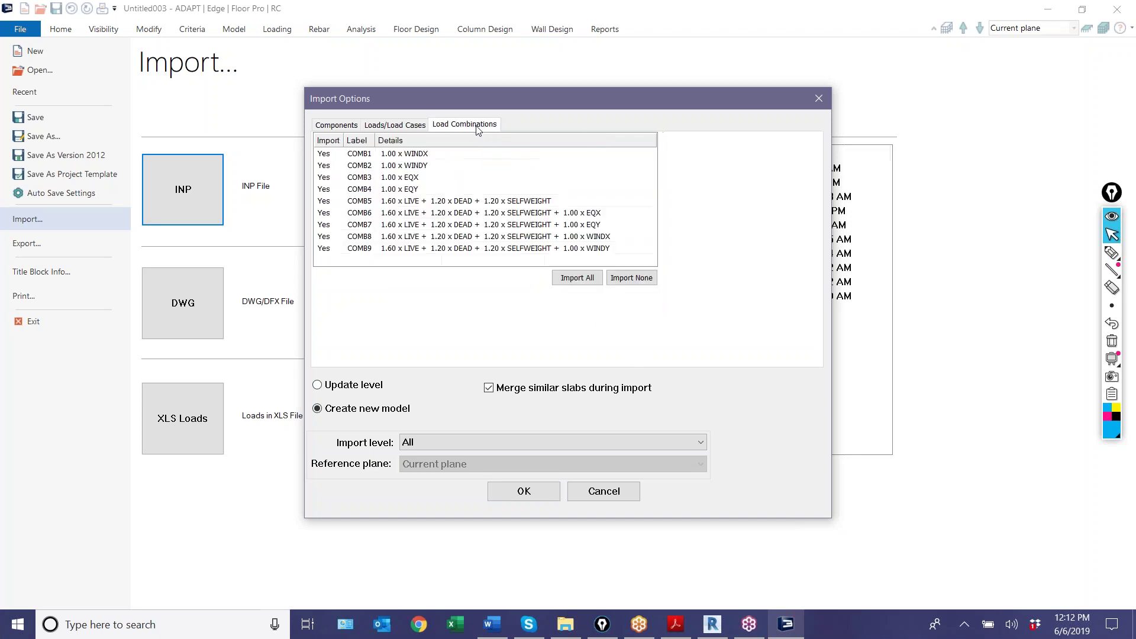
left_click(623, 282)
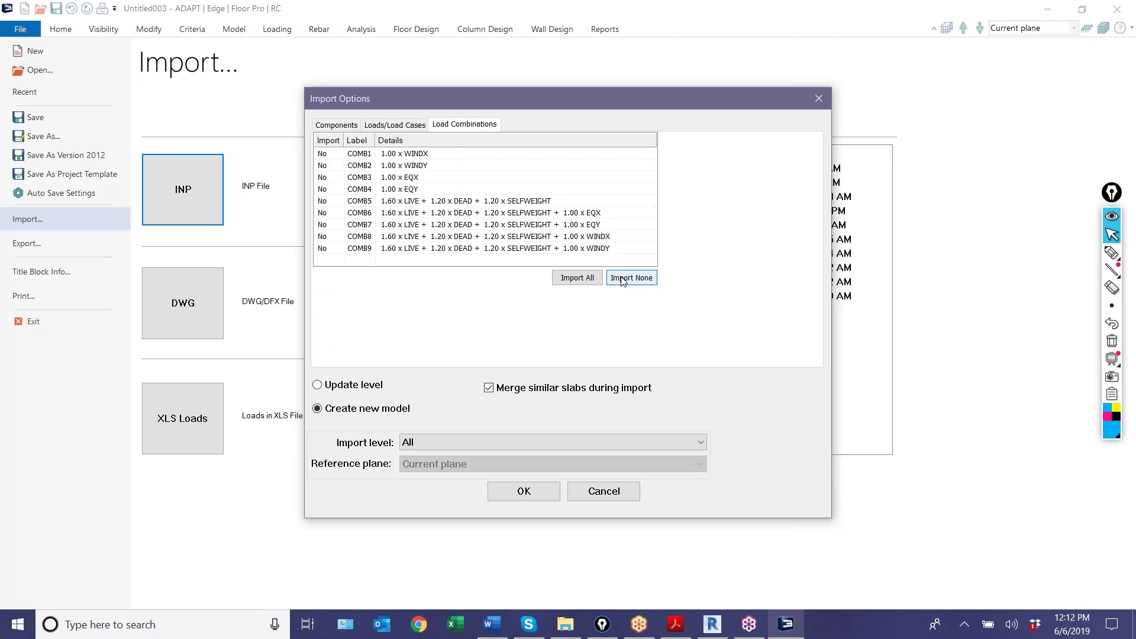
left_click(536, 490)
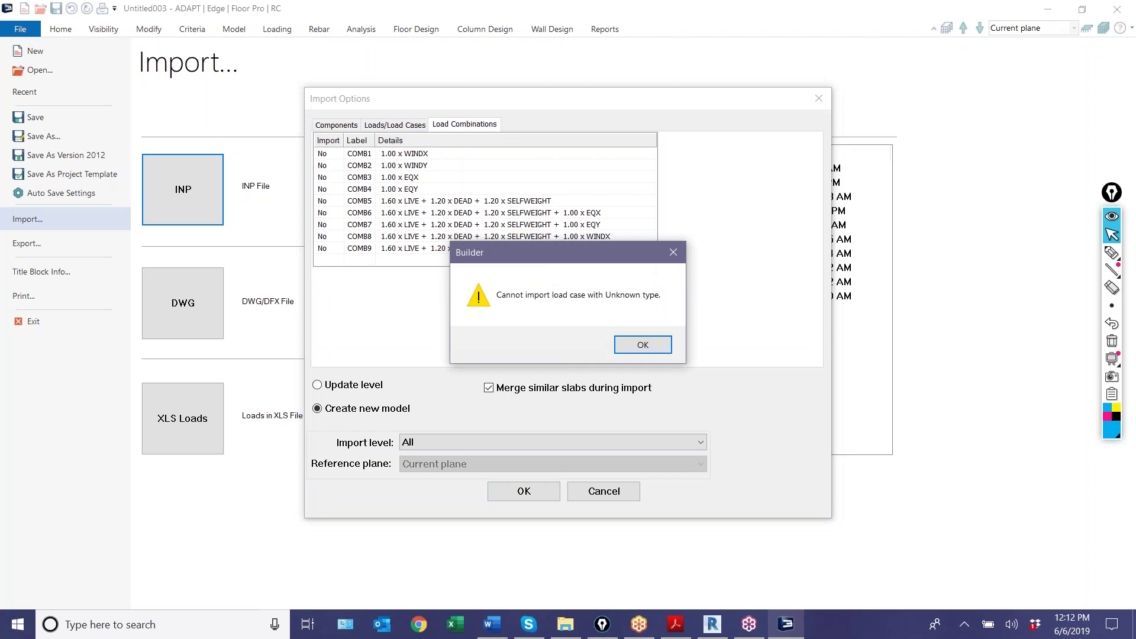
left_click(629, 345)
Set the type of the WINDX and WINDY load cases to Wind, then run the import as a new model
left_click(395, 130)
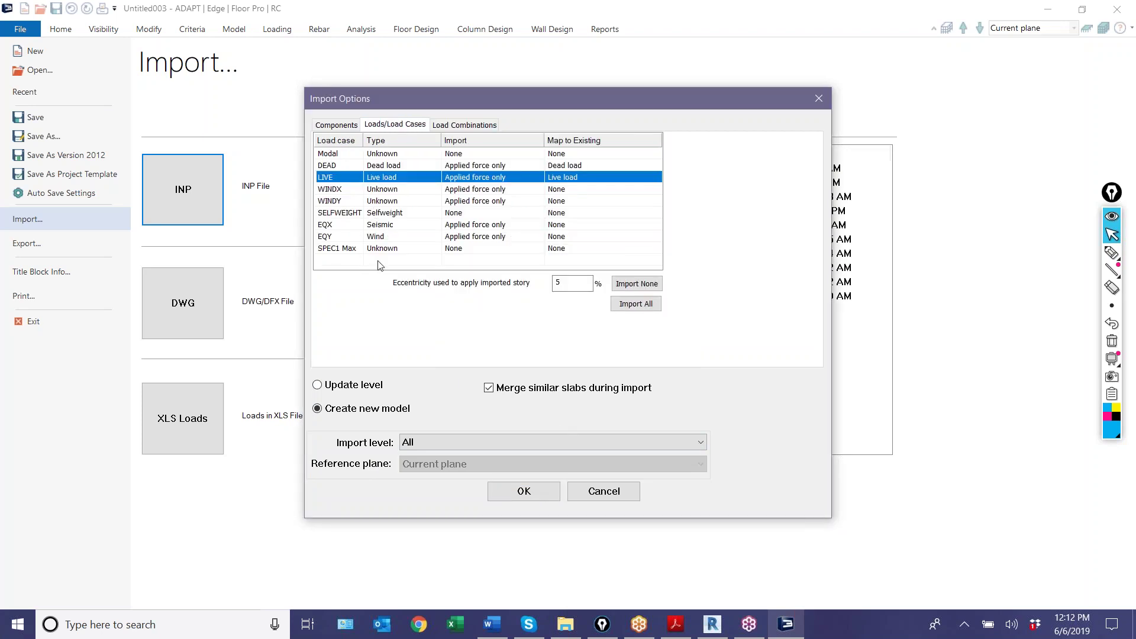
left_click(384, 189)
left_click(384, 189)
left_click(404, 278)
left_click(392, 202)
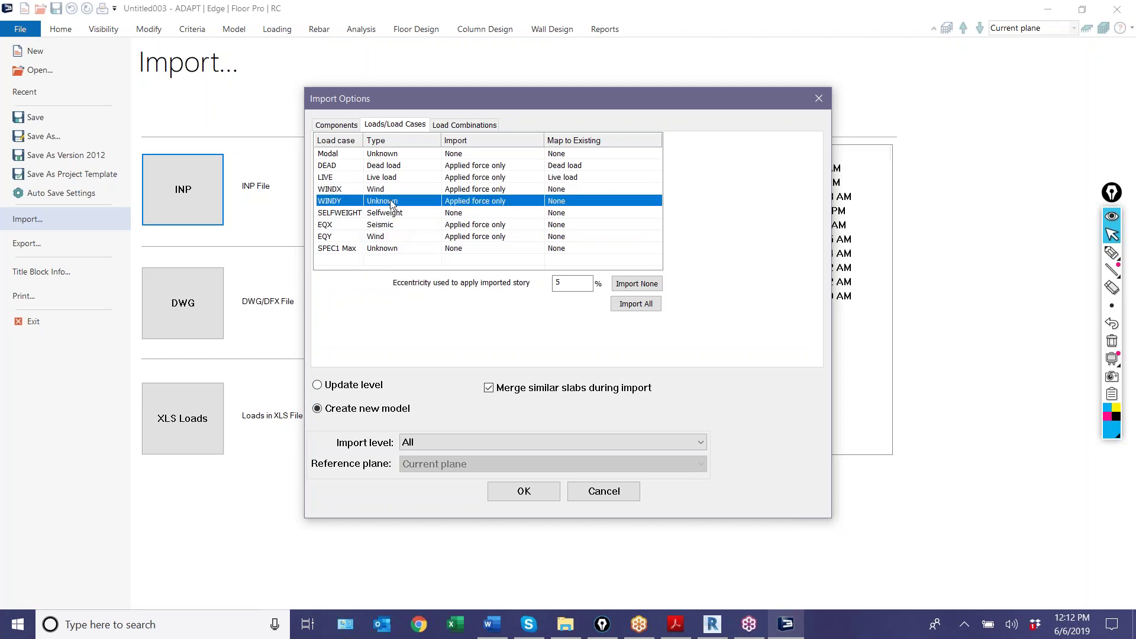
left_click(392, 201)
left_click(399, 291)
left_click(536, 493)
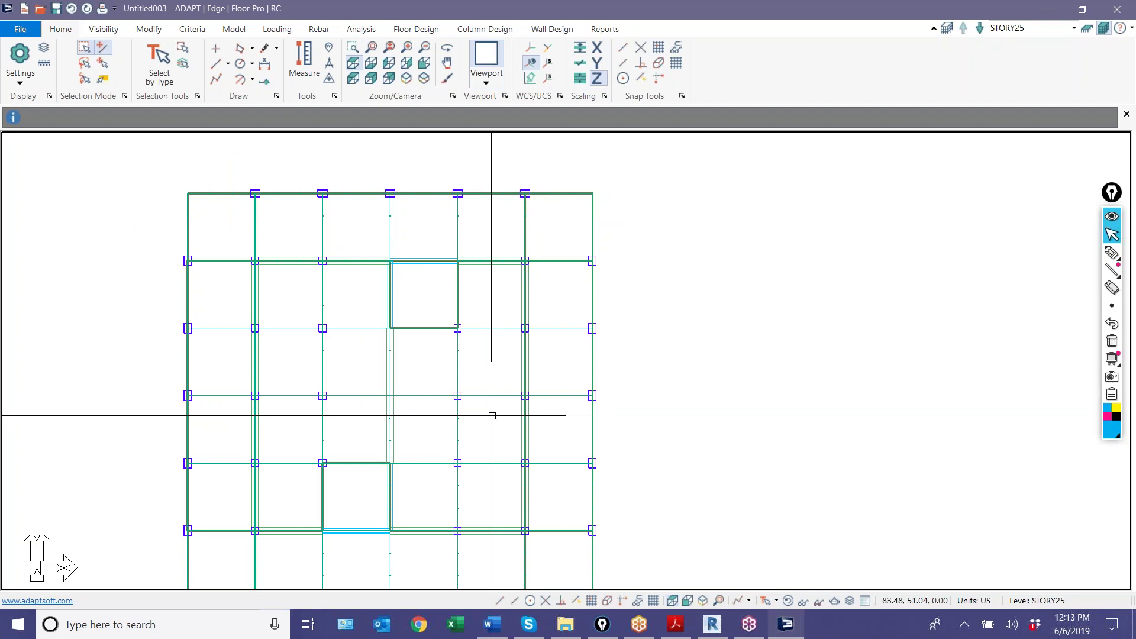
Show the imported tower in an isometric 3D view of the whole structure
left_click(789, 602)
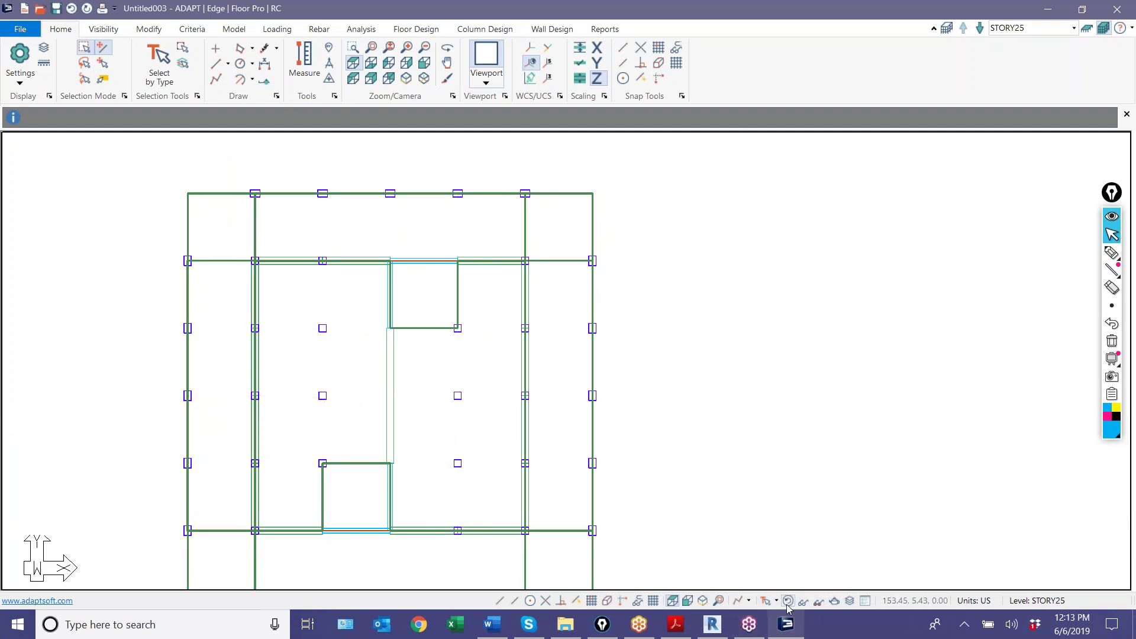
scroll(678, 458, "up", 1)
middle_click_drag(678, 458, 759, 348)
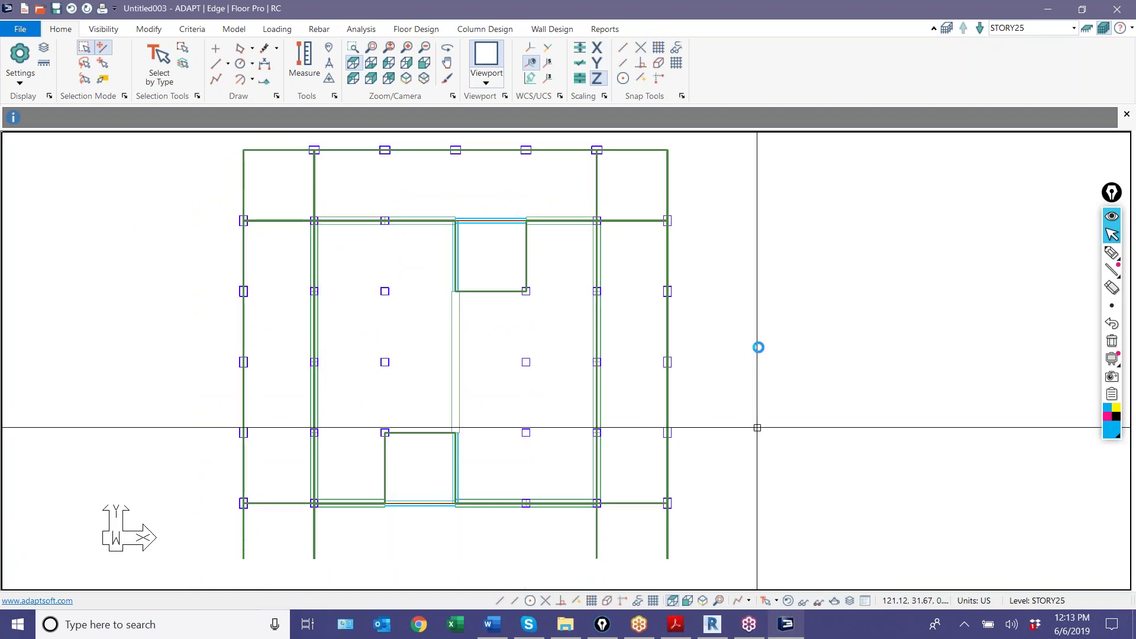
scroll(759, 348, "down", 1)
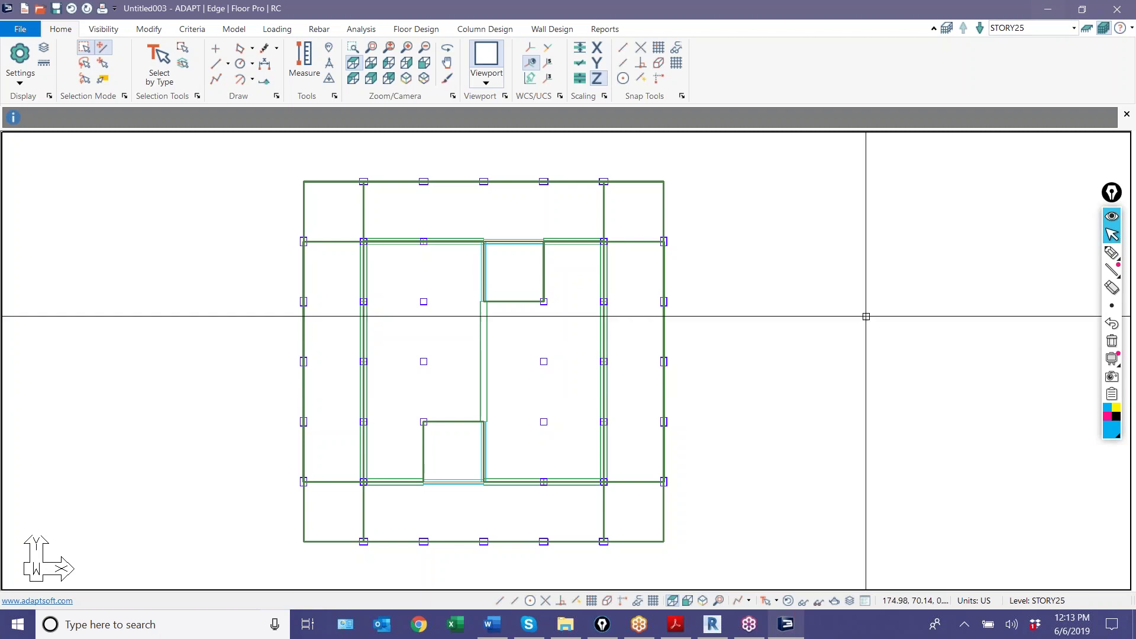
left_click(703, 600)
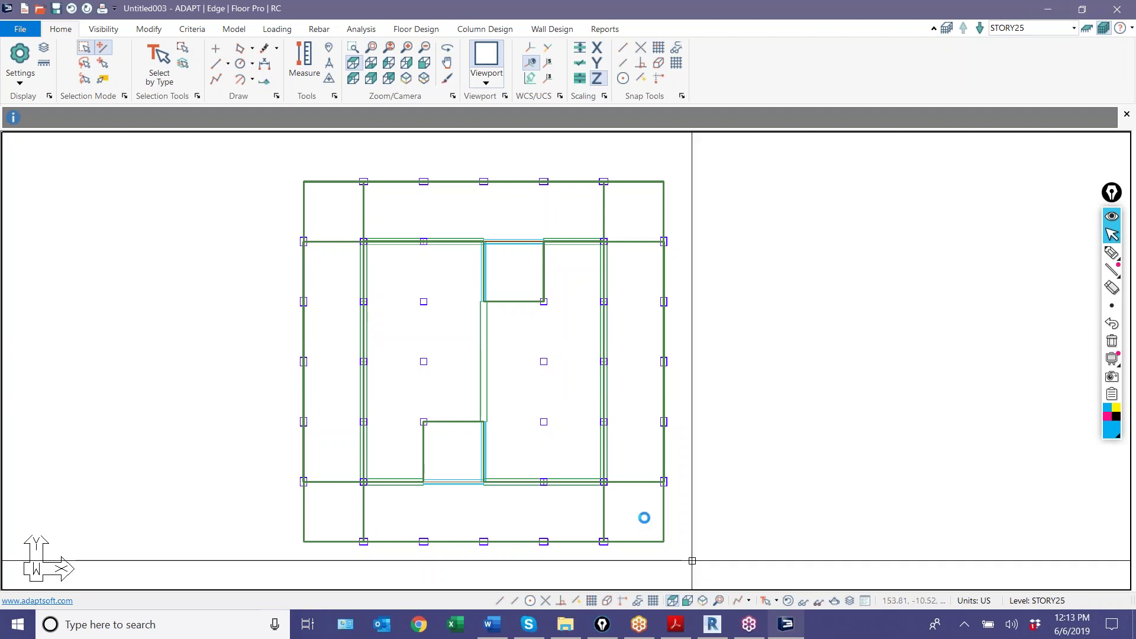
scroll(526, 406, "up", 5)
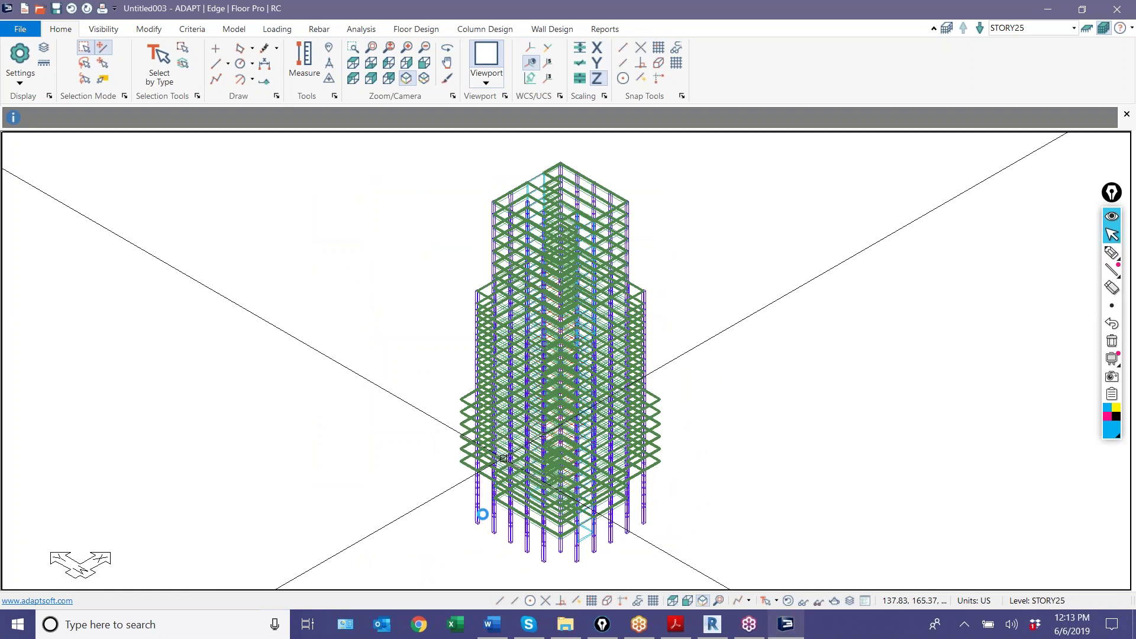
scroll(477, 534, "down", 2)
Check the list of imported story levels and bring the full tower back into view
left_click(1074, 28)
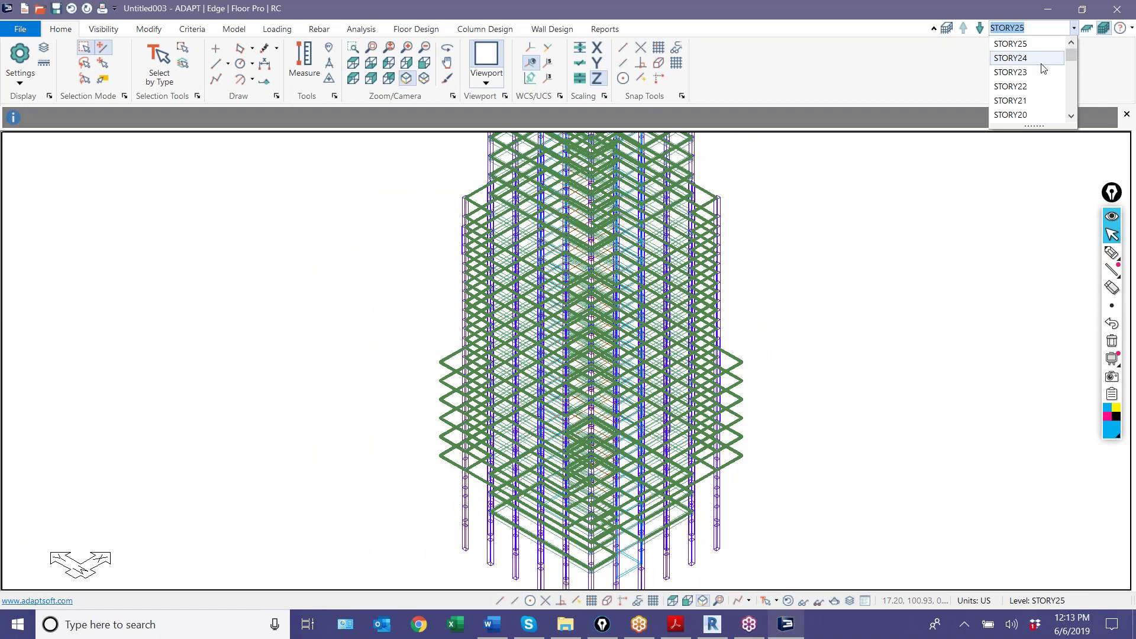
left_click(1006, 203)
middle_click_drag(825, 272, 776, 310)
scroll(748, 330, "down", 1)
scroll(747, 331, "down", 3)
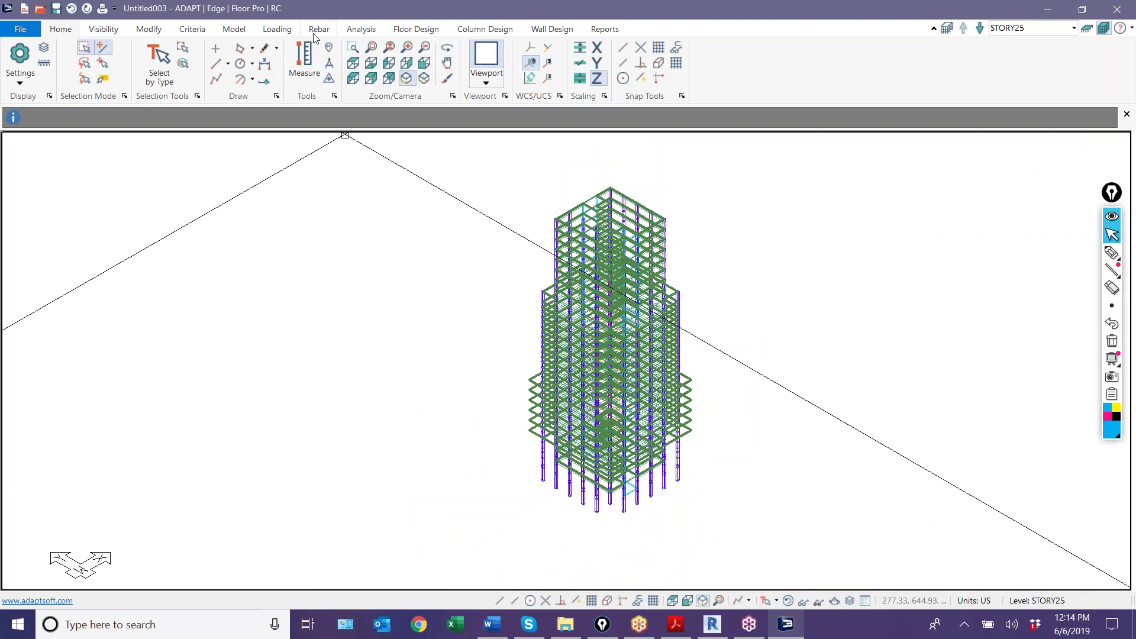
Open the Lateral Load Wizard and review the story forces of the existing wind and seismic load cases, ending with EQY
left_click(275, 31)
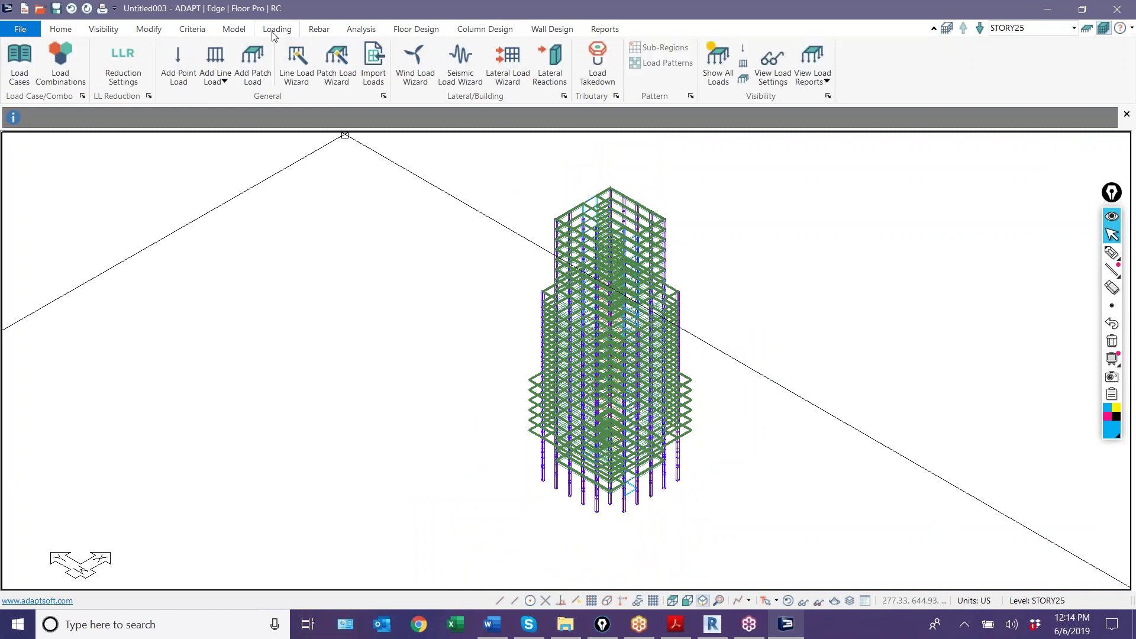
left_click(508, 77)
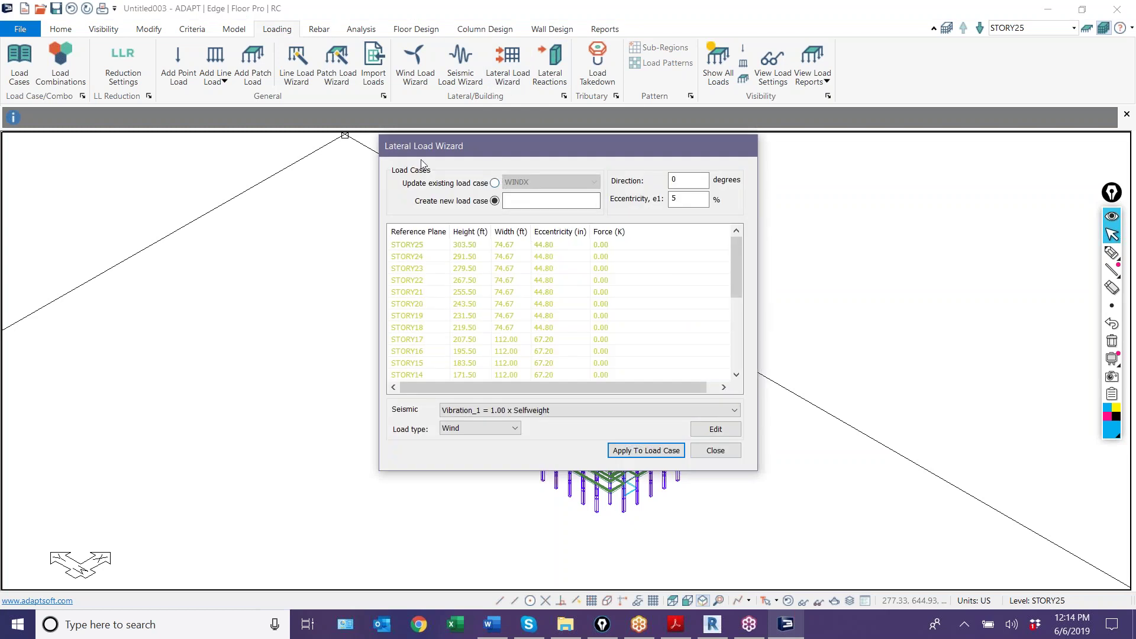
left_click(495, 183)
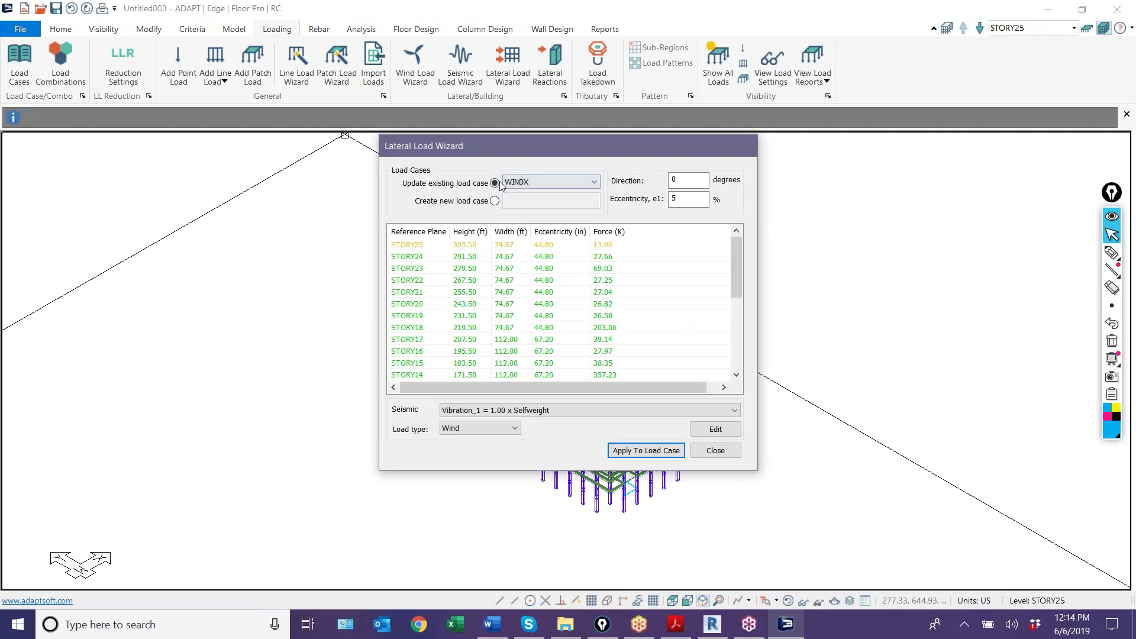
left_click(556, 182)
left_click(532, 199)
left_click(536, 183)
left_click(526, 212)
left_click(533, 187)
left_click(523, 221)
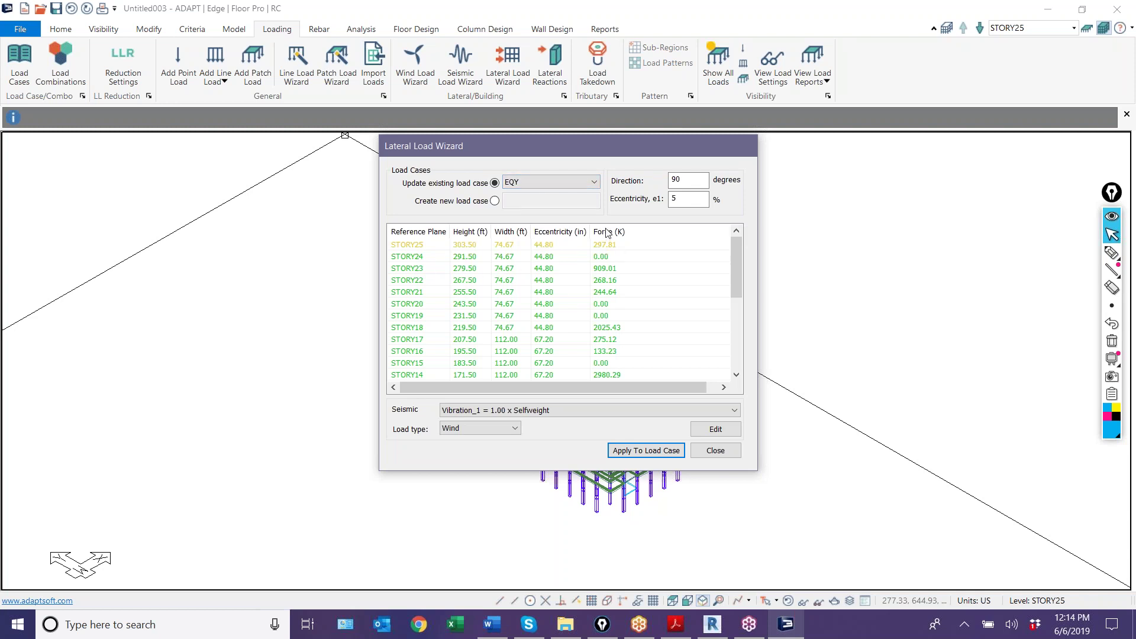
Read the EQY forces for all stories, return to the WINDX load case and close the wizard without applying anything
scroll(611, 374, "down", 5)
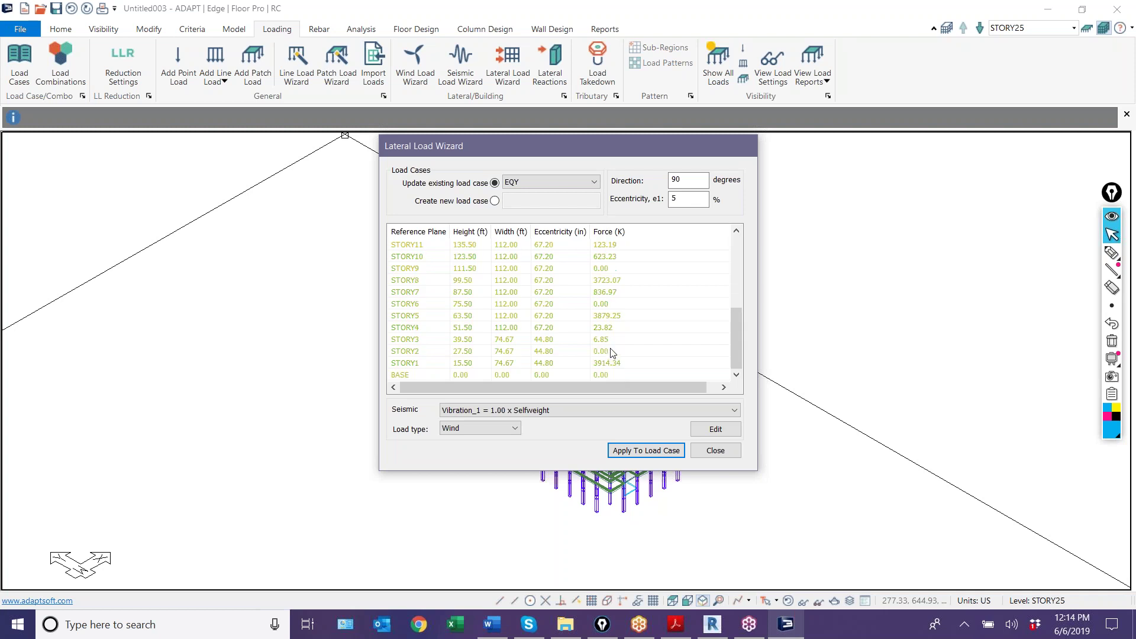
scroll(609, 342, "up", 4)
scroll(608, 341, "up", 1)
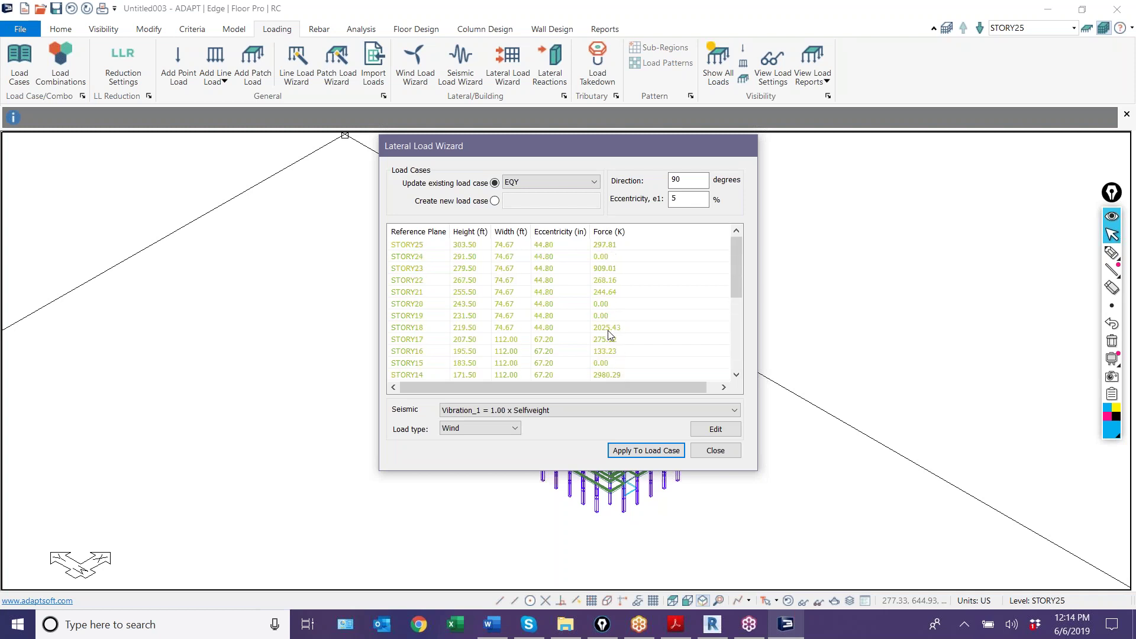
left_click(548, 186)
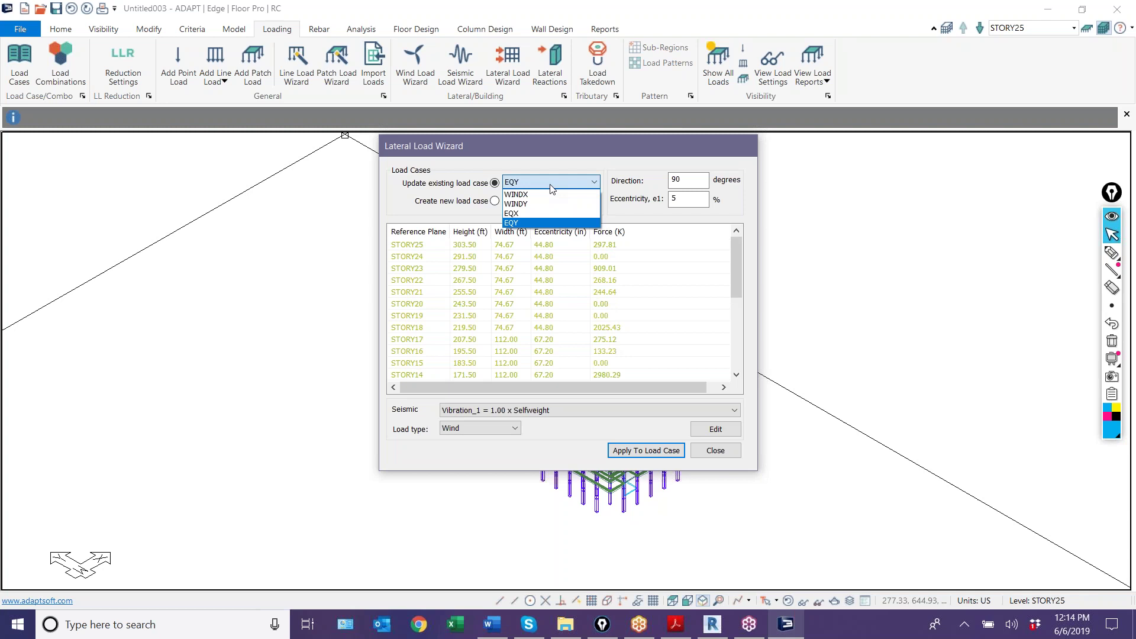
left_click(548, 201)
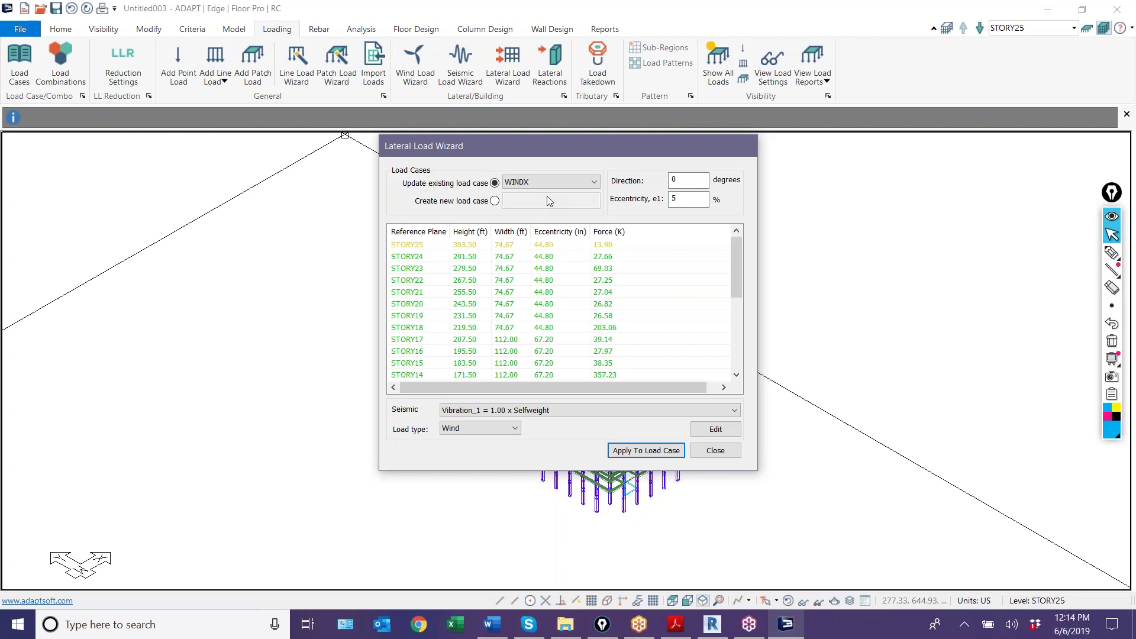
mouse_move(1111, 255)
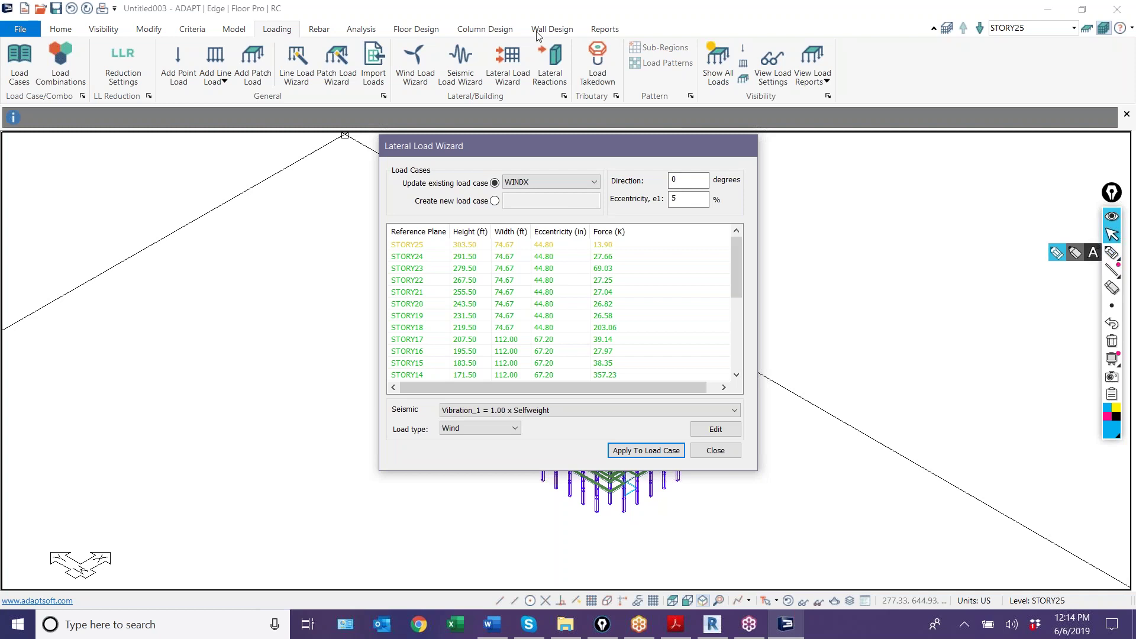
left_click(709, 452)
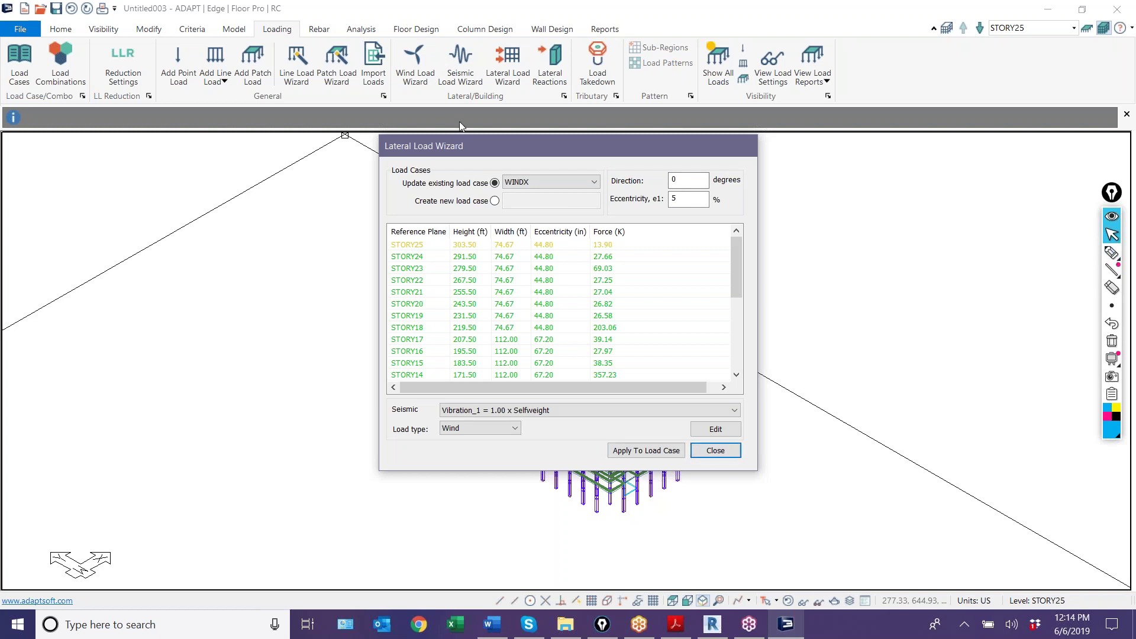
left_click(714, 451)
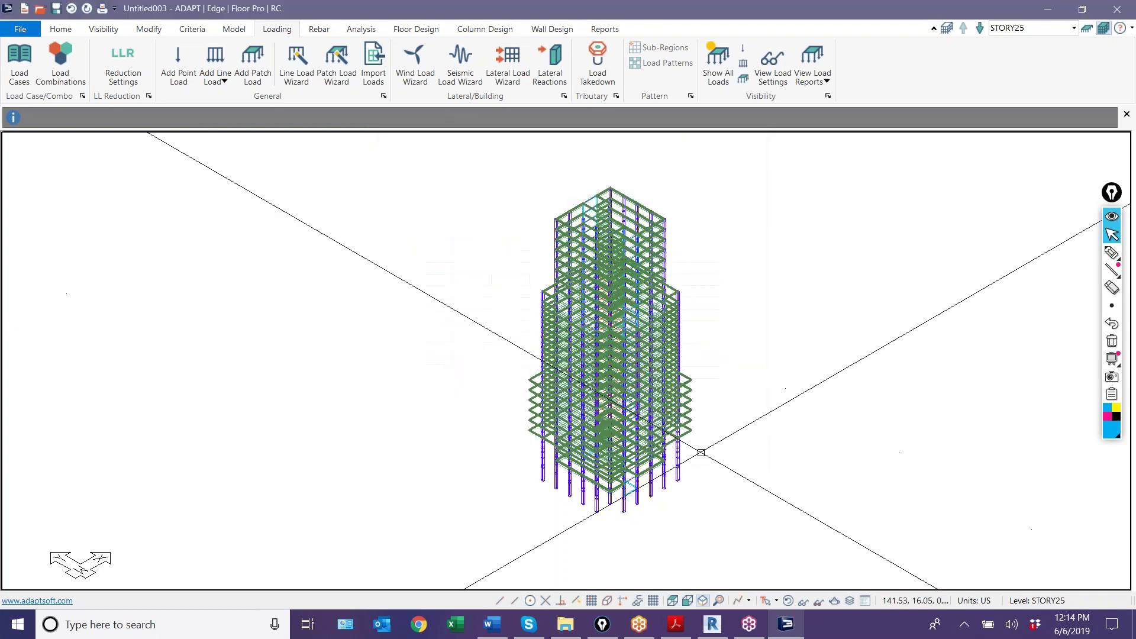
Examine the wind generation parameters in the Wind Load Wizard and cancel it without applying forces
left_click(421, 61)
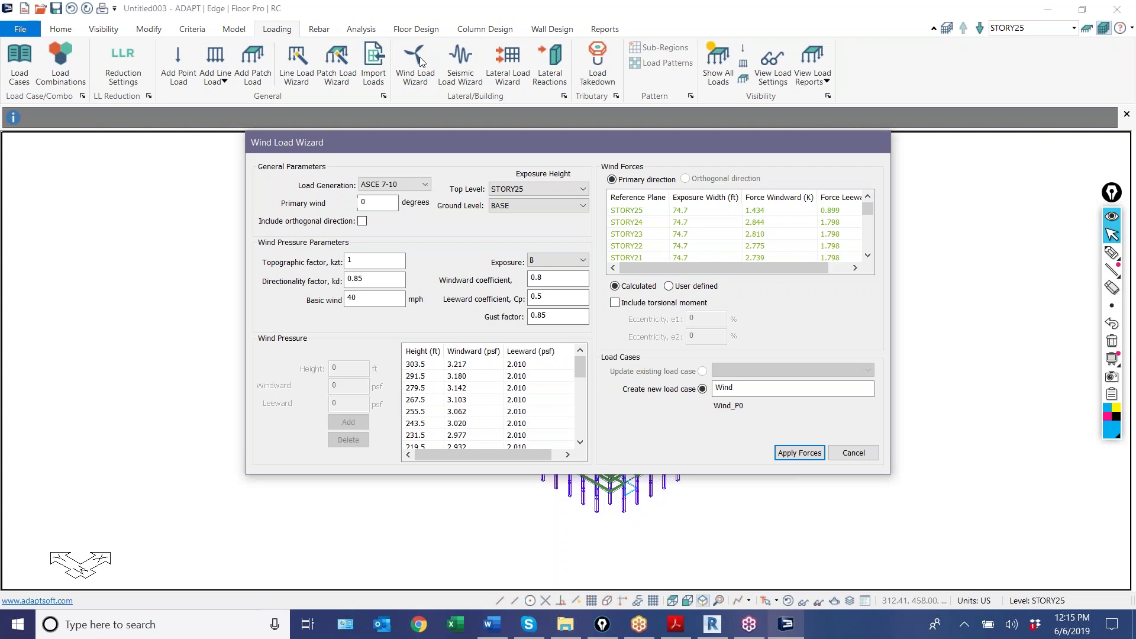
left_click(921, 592)
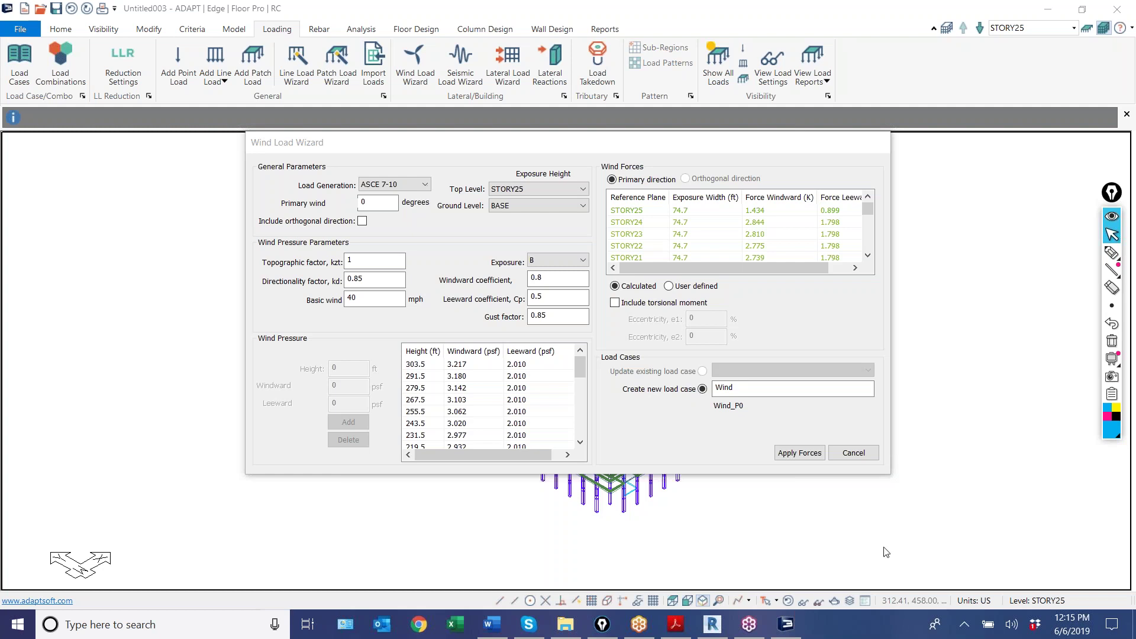
left_click(852, 452)
middle_click(456, 356)
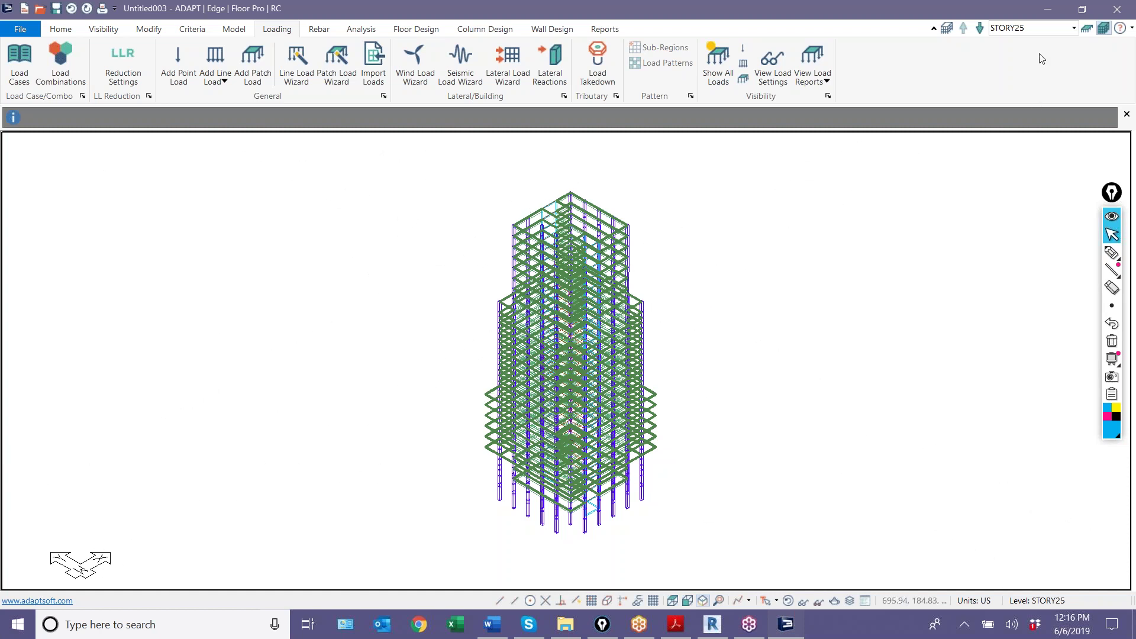
Close ADAPT-Builder and switch to the ADAPT-Revit Link_EX1.rvt model in Revit
left_click(1117, 9)
left_click(569, 345)
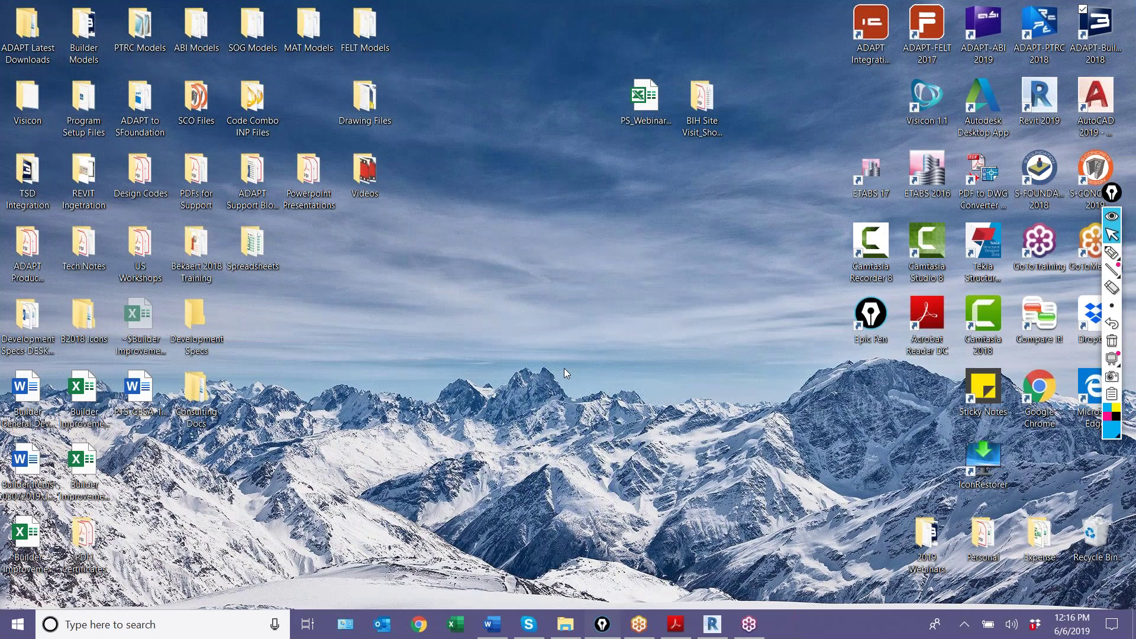
left_click(714, 624)
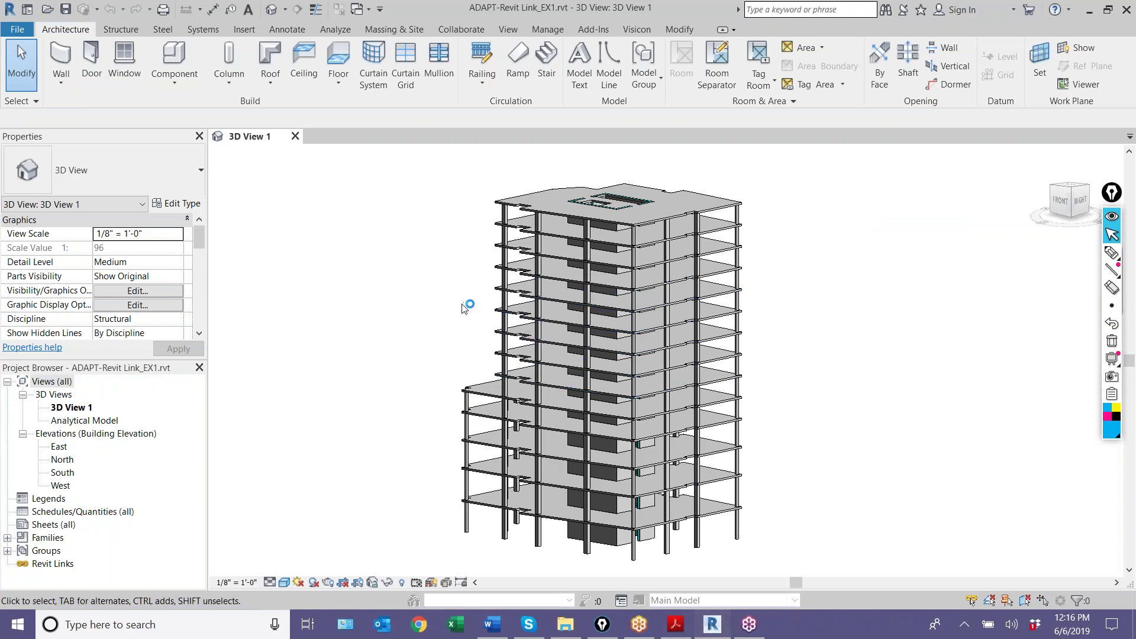
Start the ADAPT export of the tower with the default b & h column parameters and review its levels and components
scroll(424, 329, "up", 1)
scroll(428, 326, "down", 2)
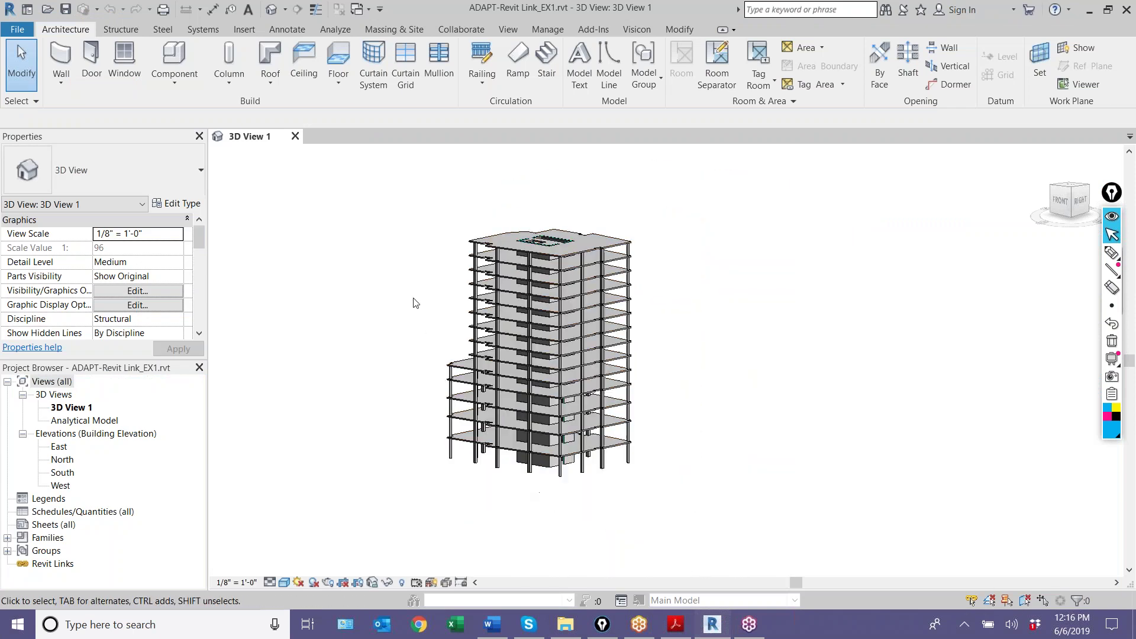
left_click(333, 33)
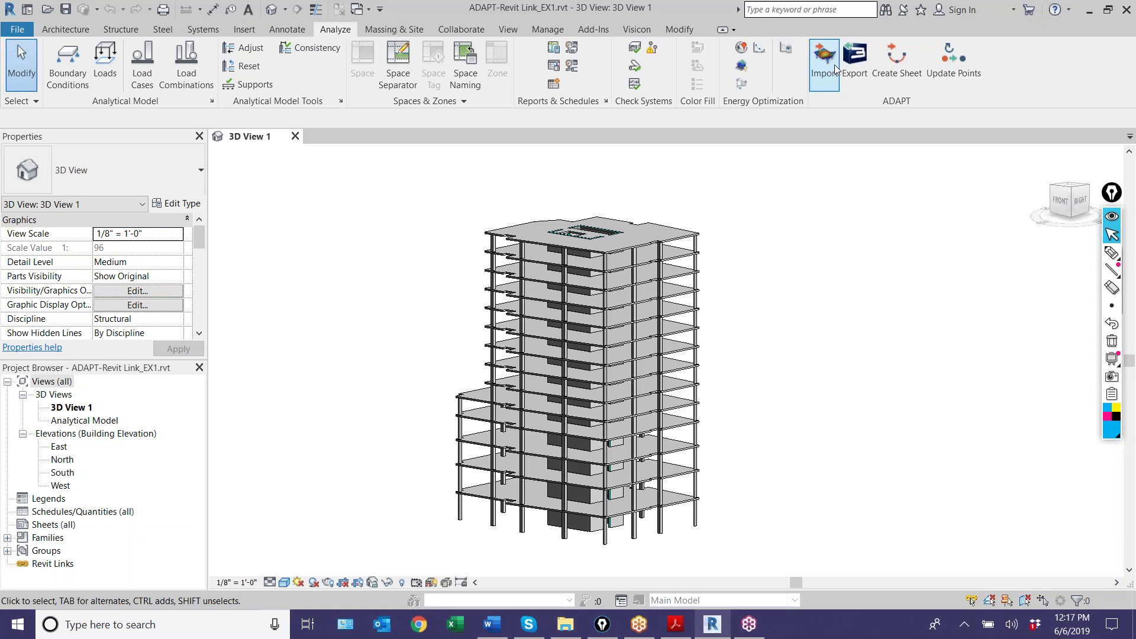
left_click(854, 69)
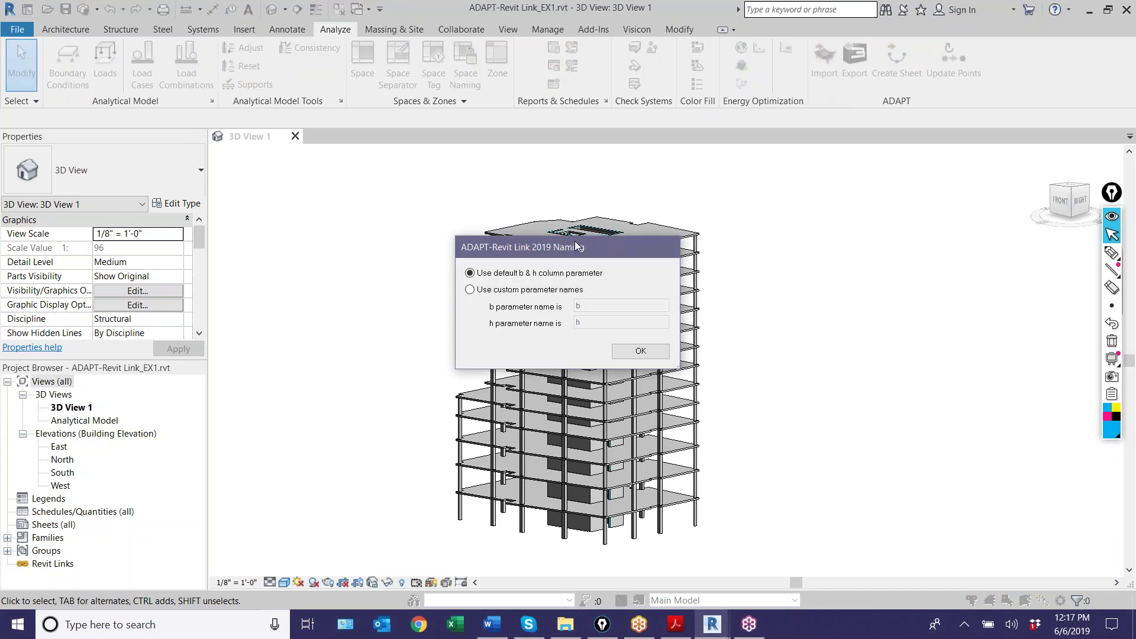
left_click_drag(573, 240, 406, 205)
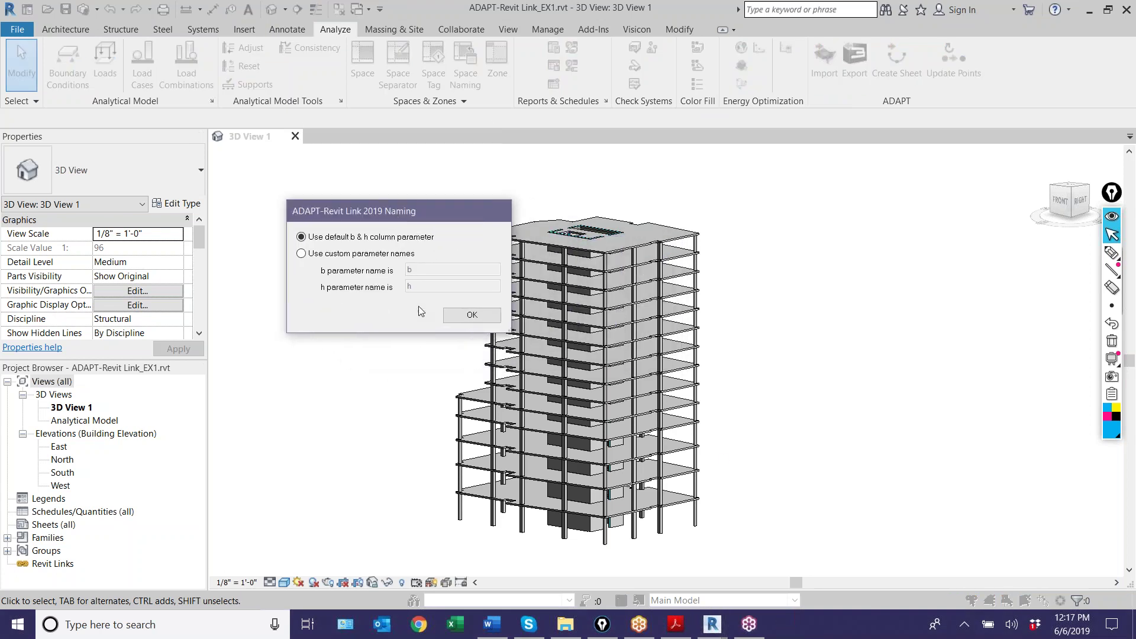
left_click(473, 316)
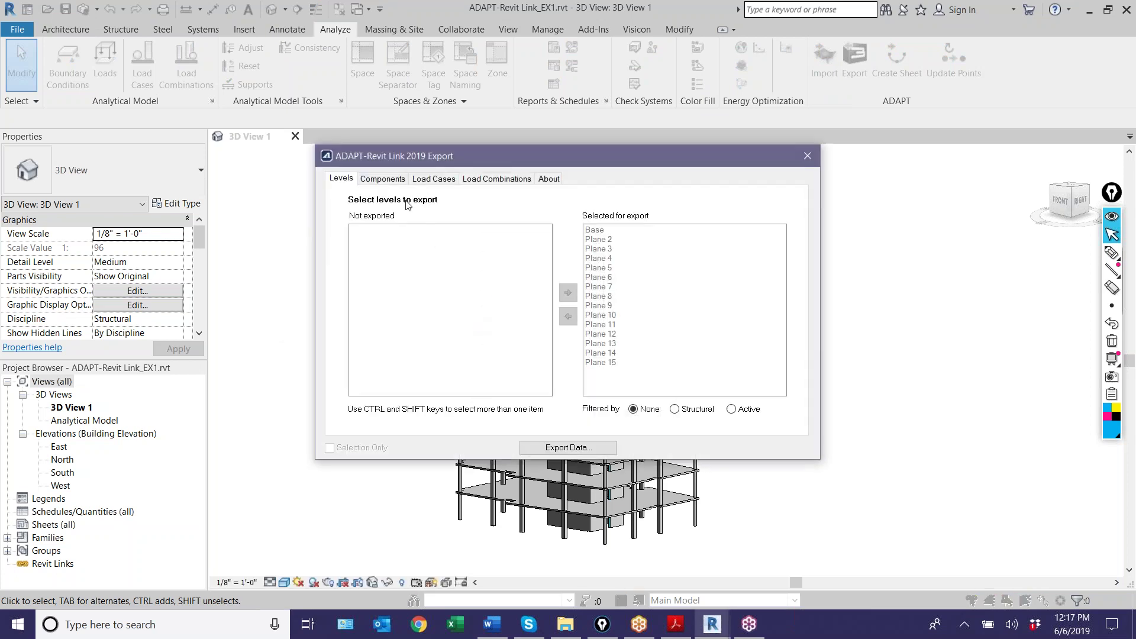
left_click(383, 179)
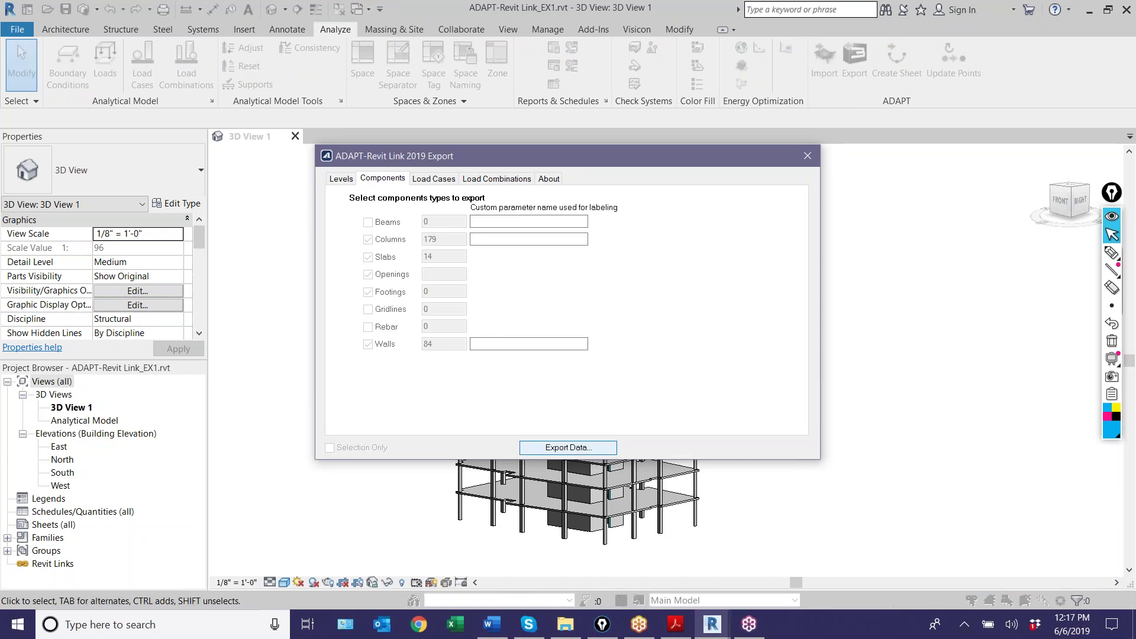
Export the model data as an ADAPT Model Exchange file named Model2 in the Webinar 6 - Overview of Builder folder
left_click(572, 448)
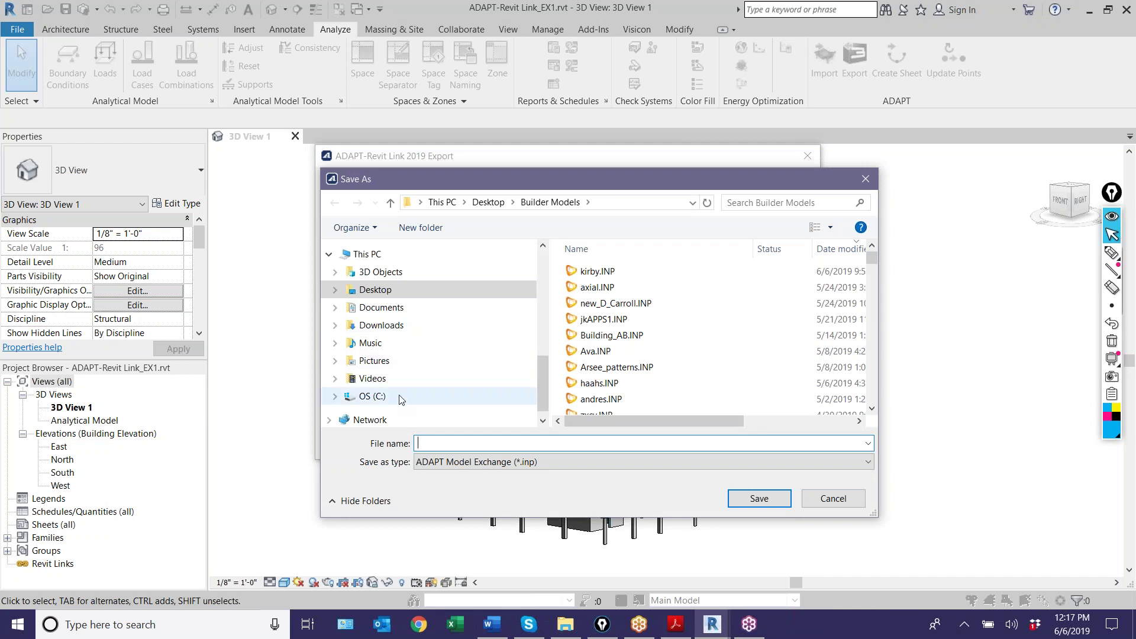
scroll(385, 344, "up", 5)
scroll(385, 338, "up", 2)
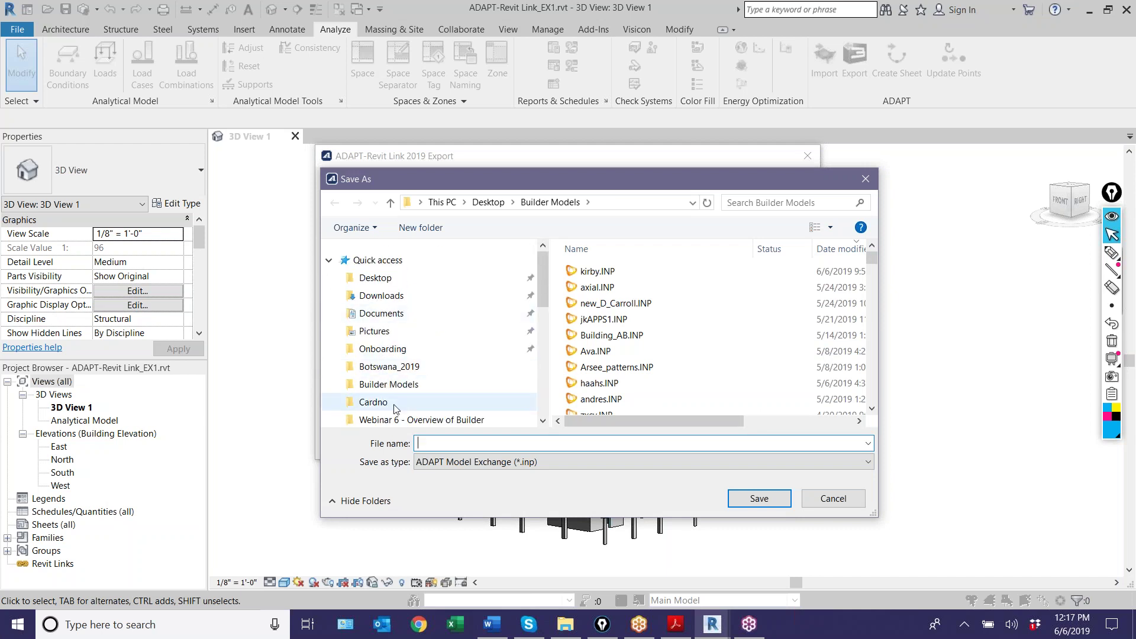
left_click(422, 419)
left_click(433, 441)
type("Model2")
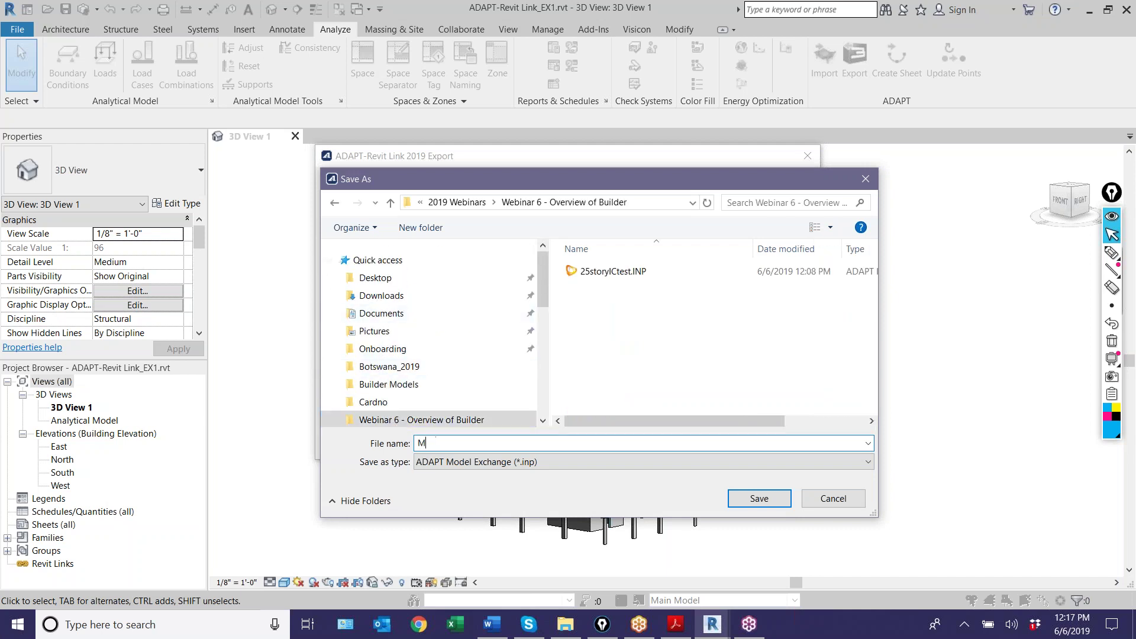
key("Return")
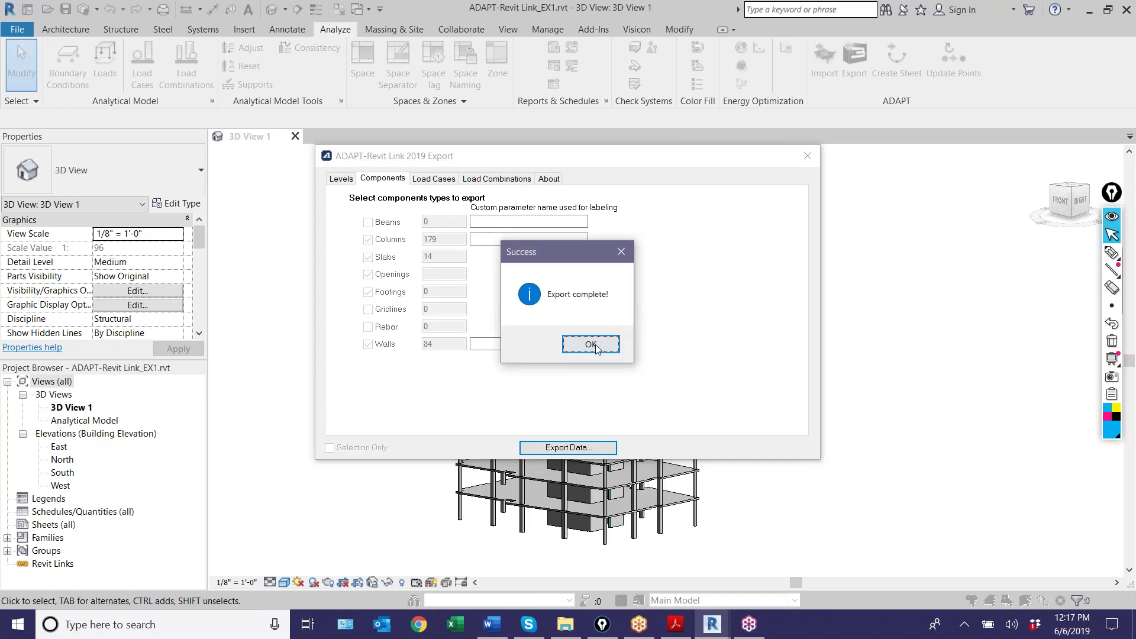
left_click(655, 345)
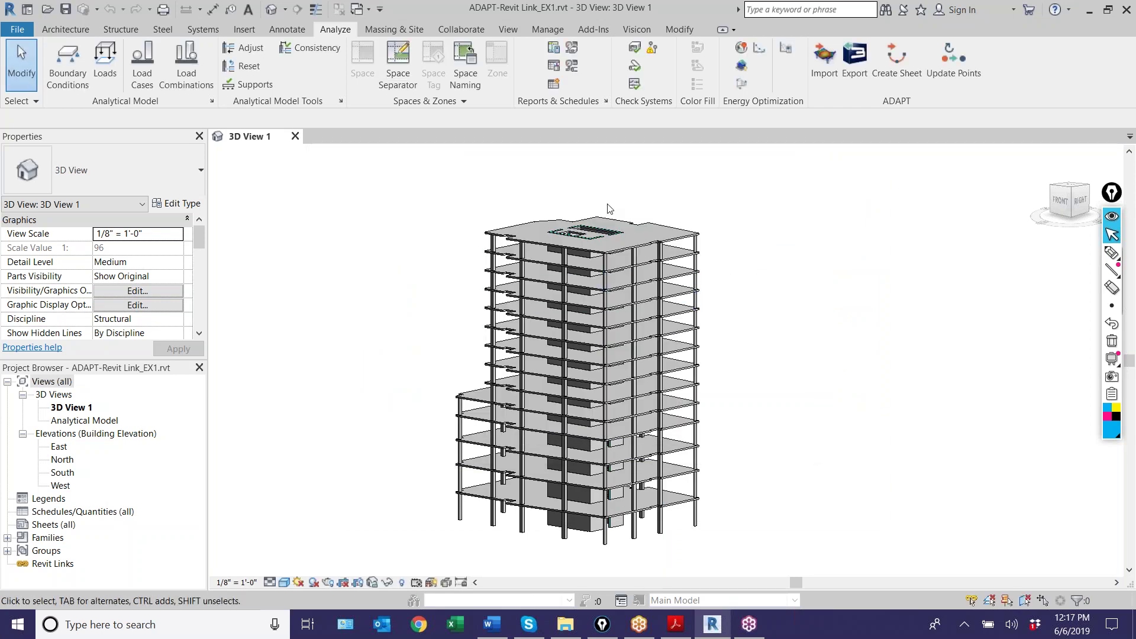
Minimize Revit and start ADAPT-Builder 2018 with the Edge, Floor Pro, RC, US configuration
left_click(1089, 10)
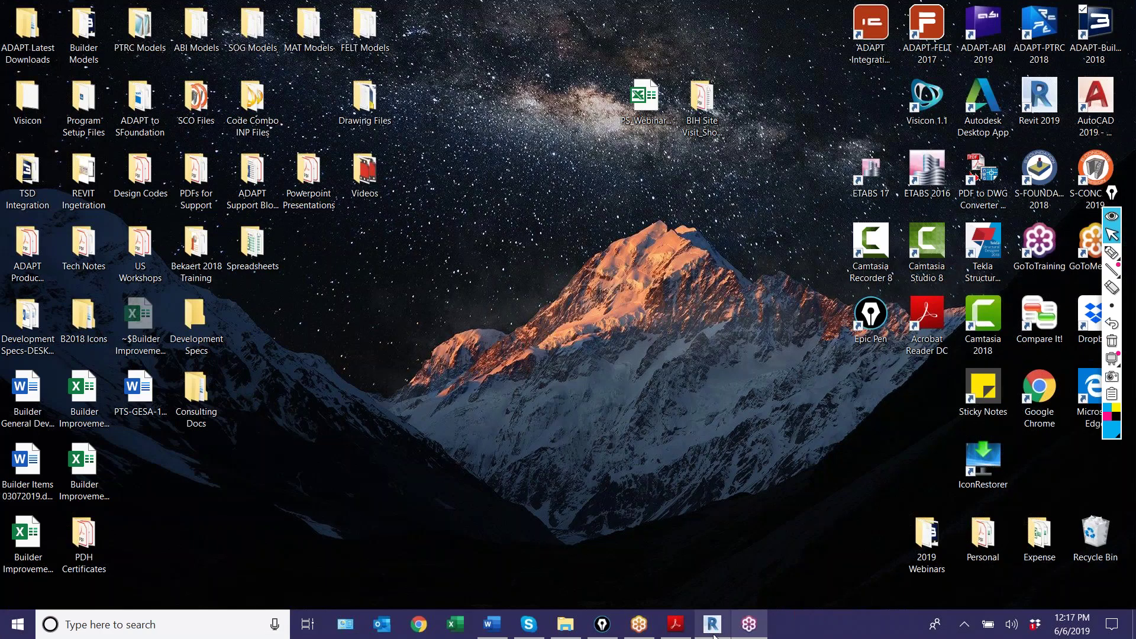
double_click(1095, 21)
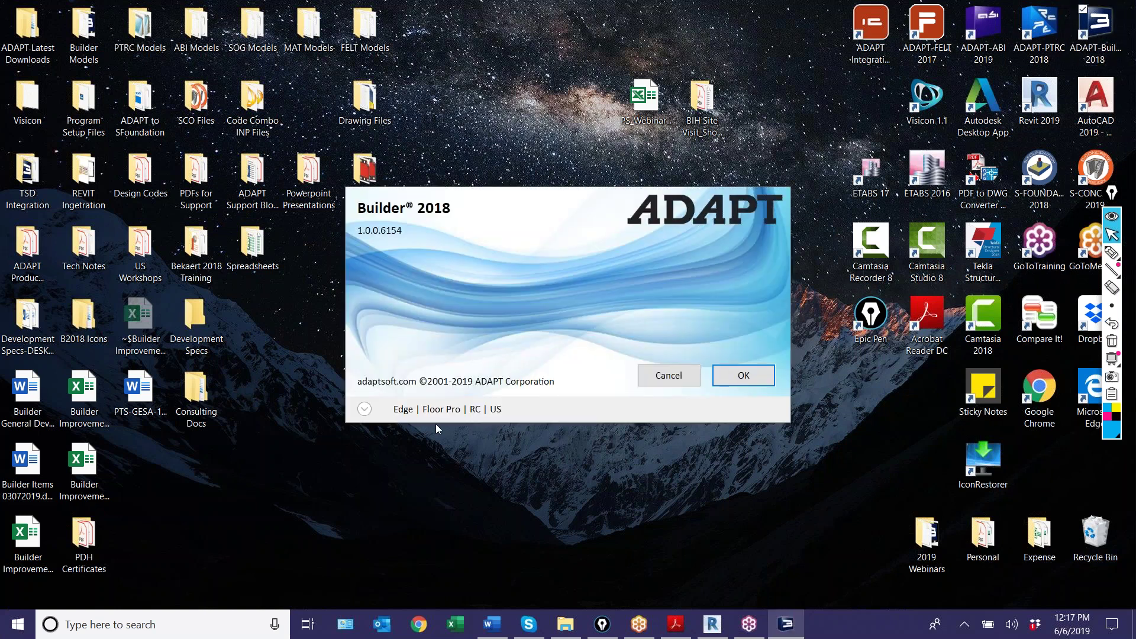
left_click(723, 380)
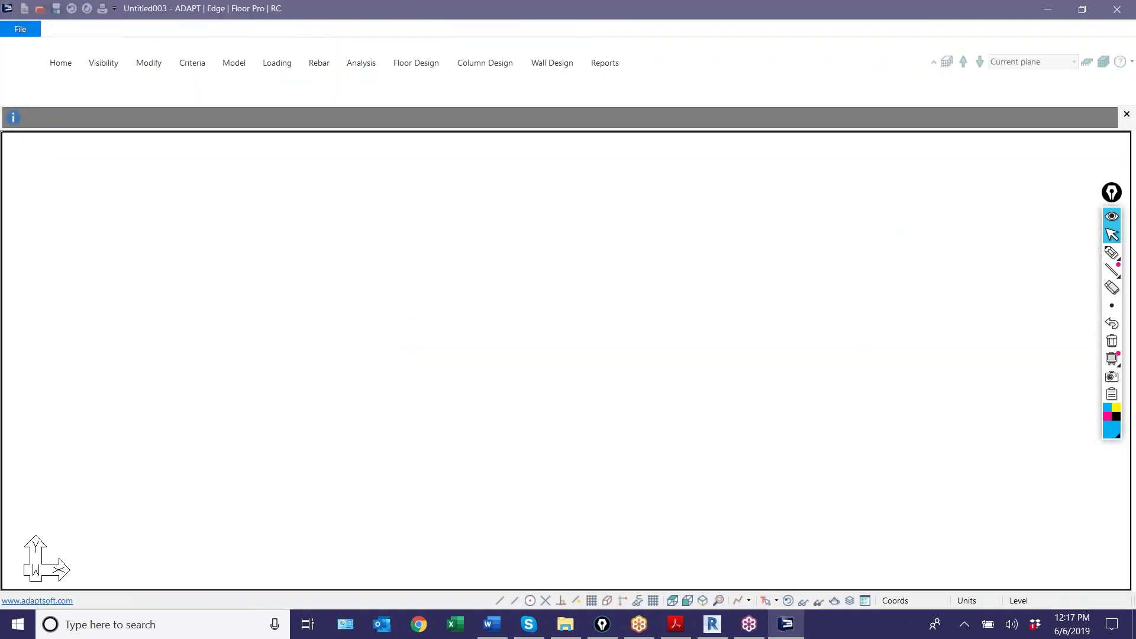
Import the exported INP file as a new model with all levels, checking its load case and load combination options
left_click(20, 29)
left_click(27, 219)
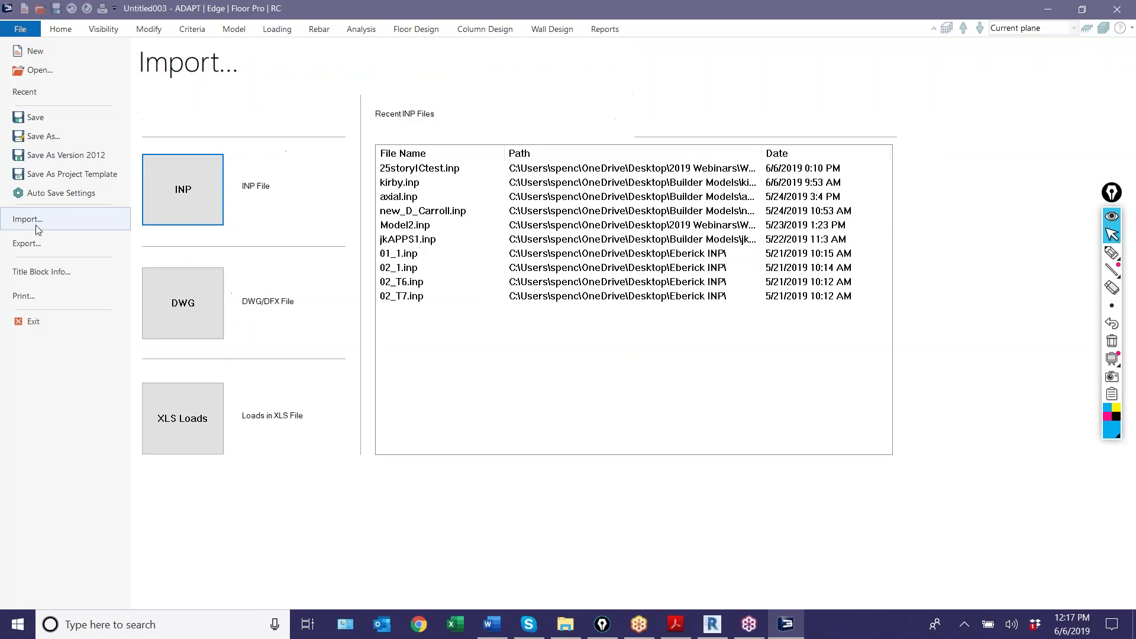
left_click(162, 185)
double_click(313, 123)
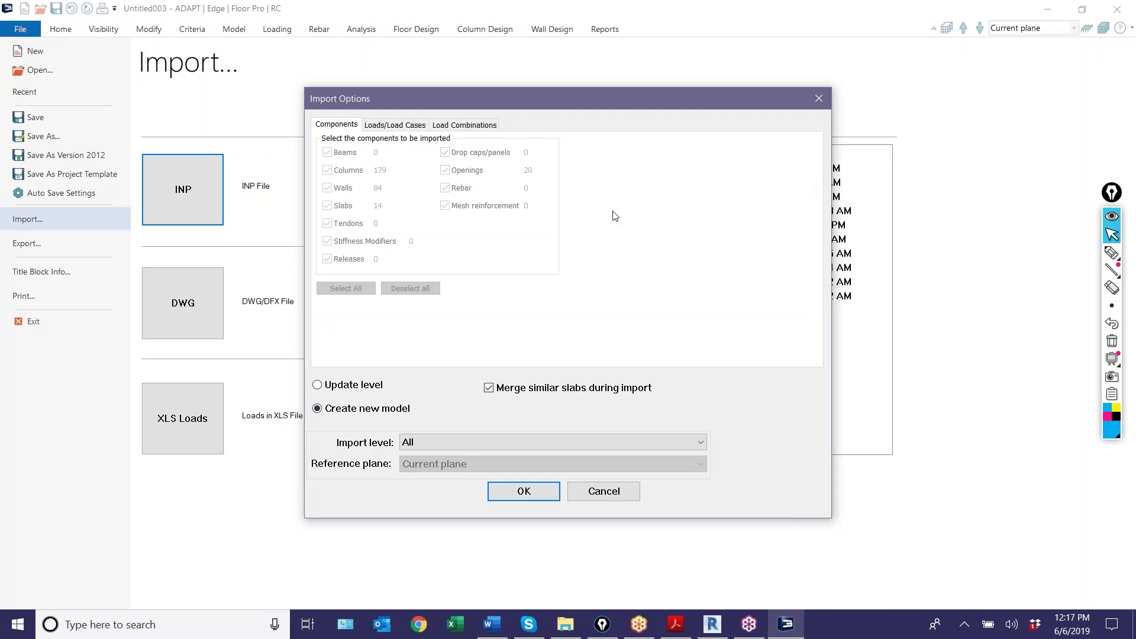
left_click(403, 127)
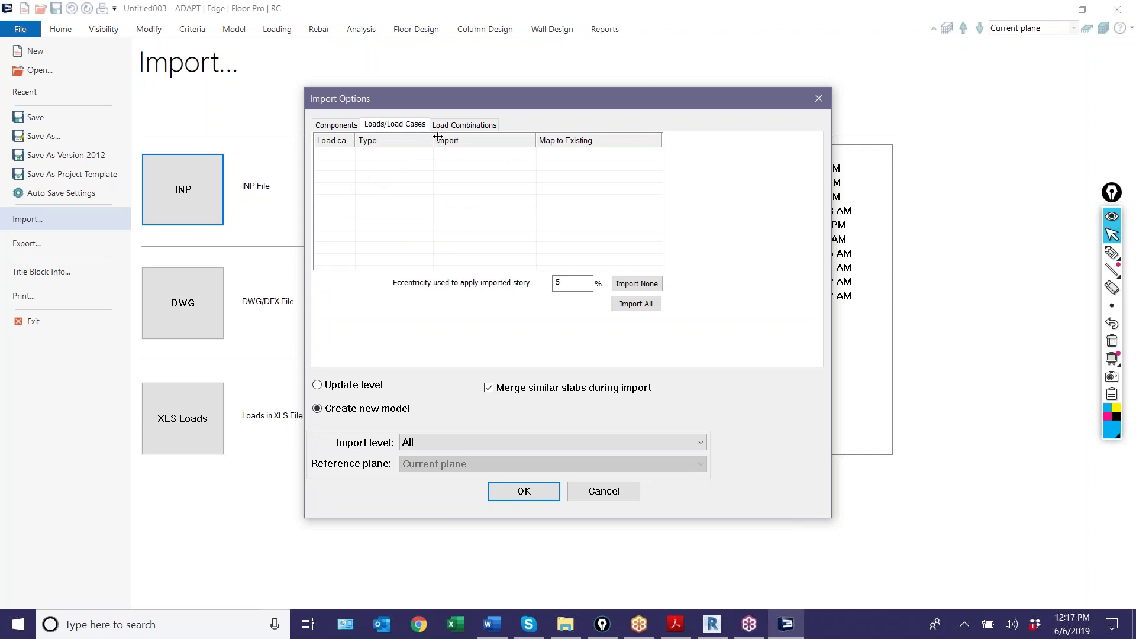
left_click(456, 126)
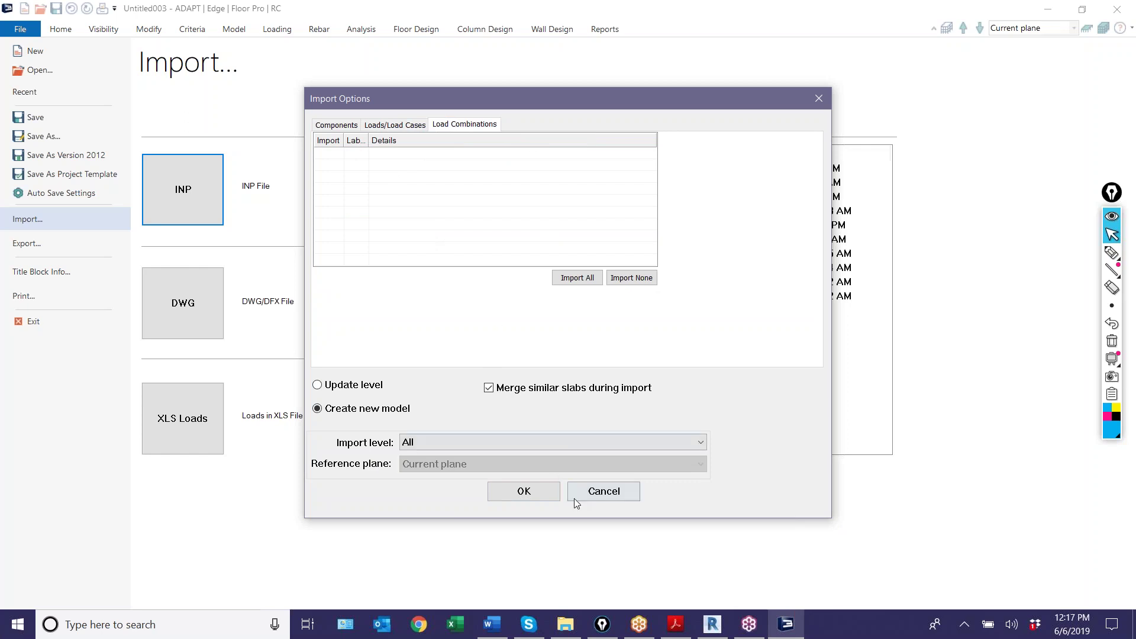
left_click(539, 491)
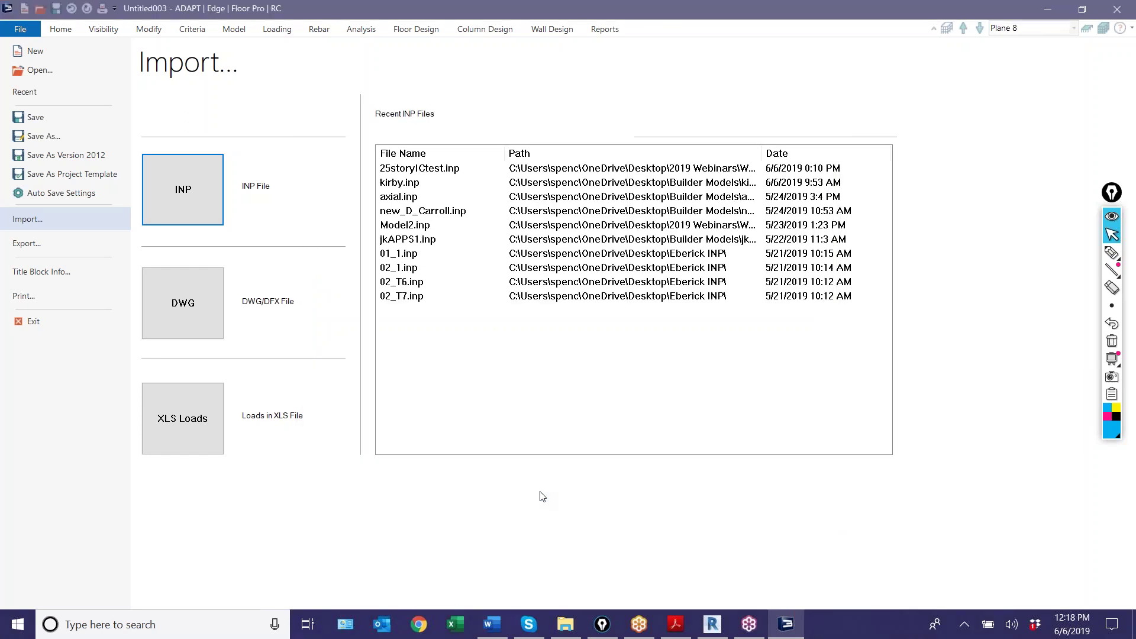
Show the full imported tower in an isometric view and examine it
scroll(663, 453, "down", 3)
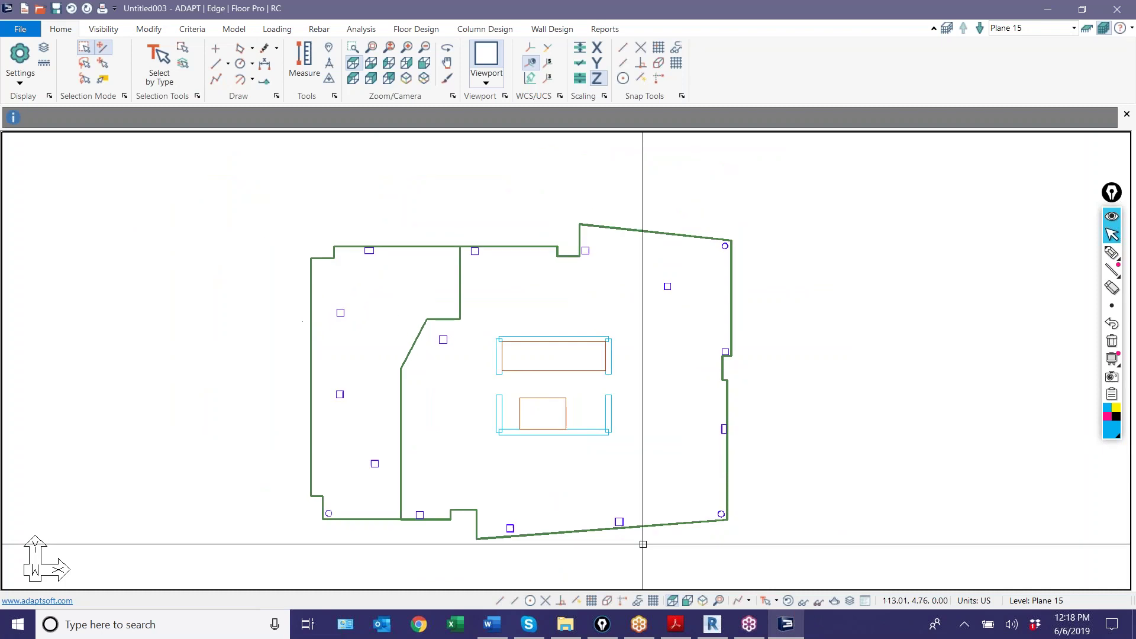
left_click(702, 601)
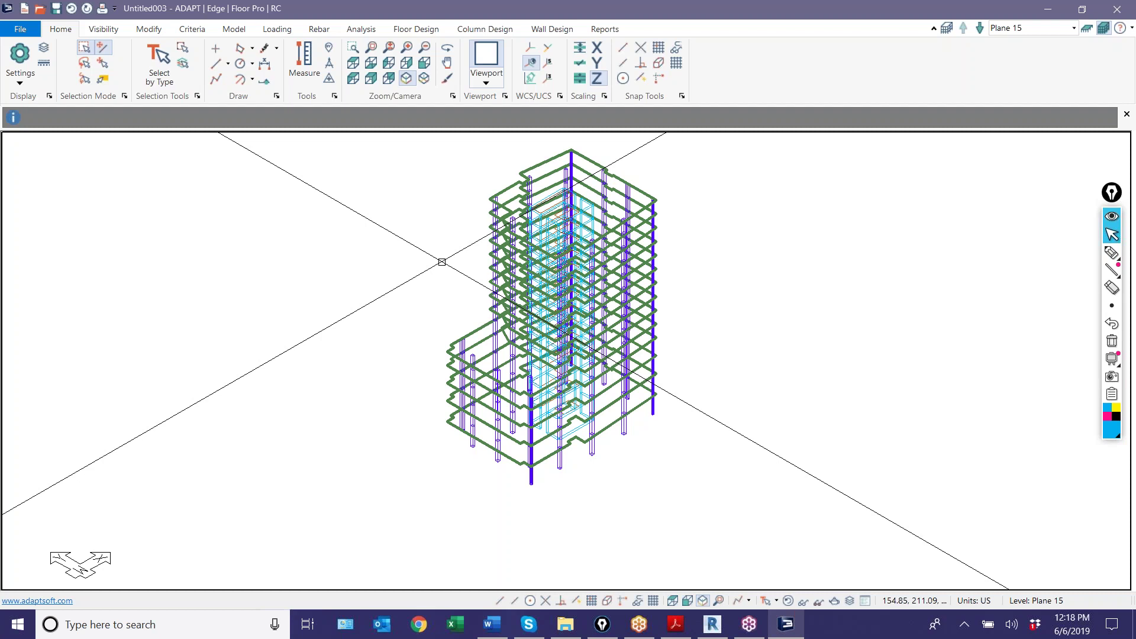
middle_click_drag(535, 397, 552, 427)
scroll(599, 326, "up", 1)
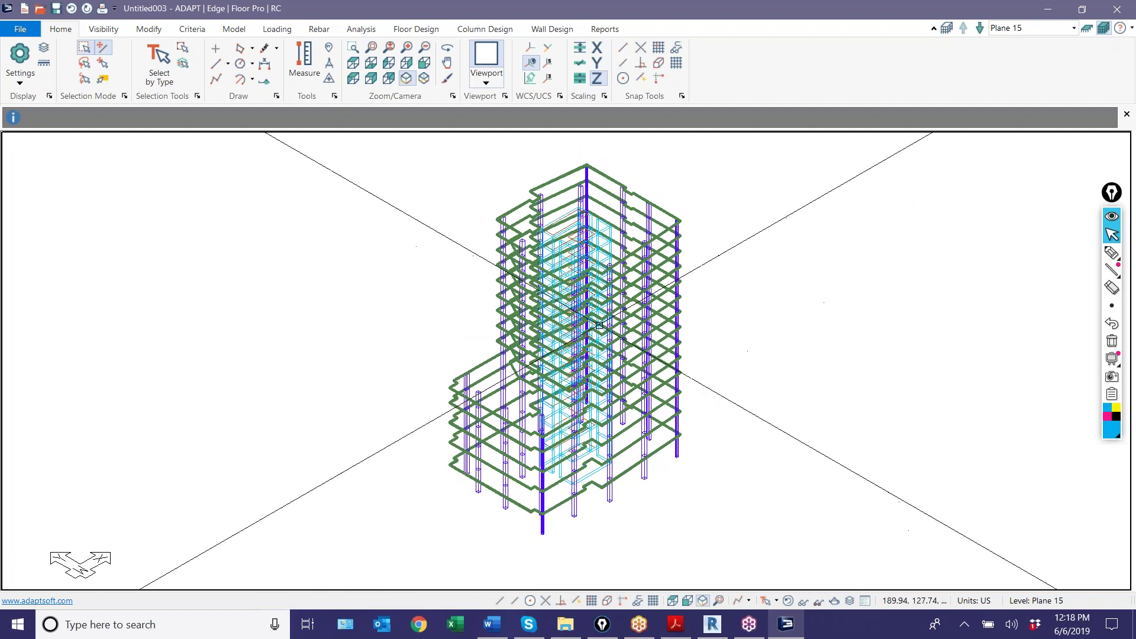
scroll(407, 333, "down", 4)
scroll(470, 353, "up", 2)
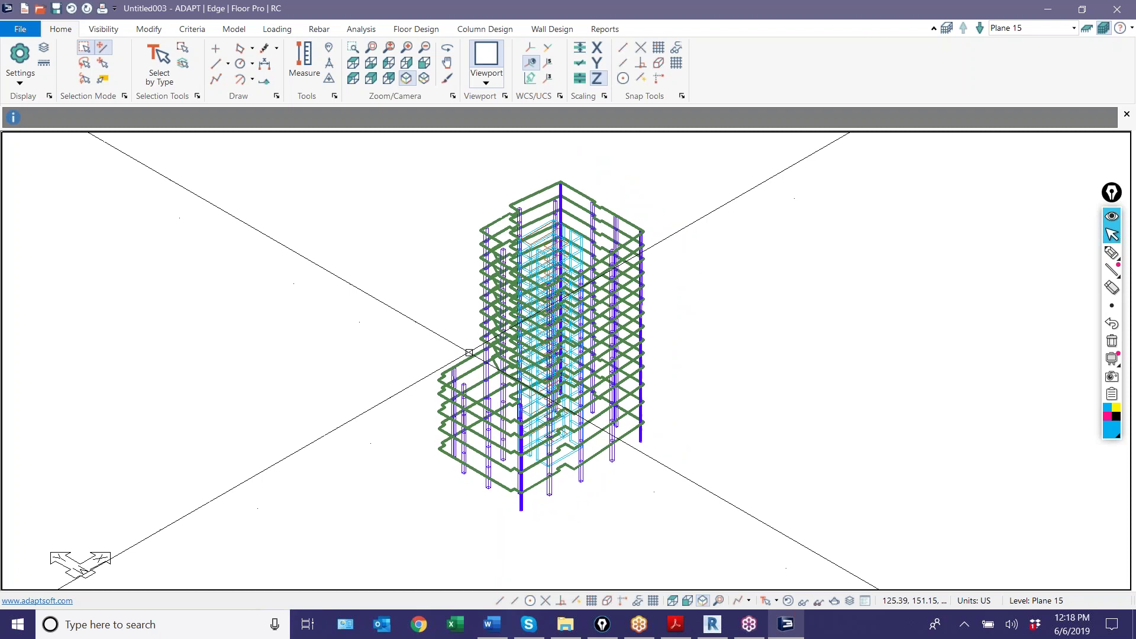
Save the Builder model as Model1Ex6 in the Webinar 6 - Overview of Builder folder
left_click(20, 28)
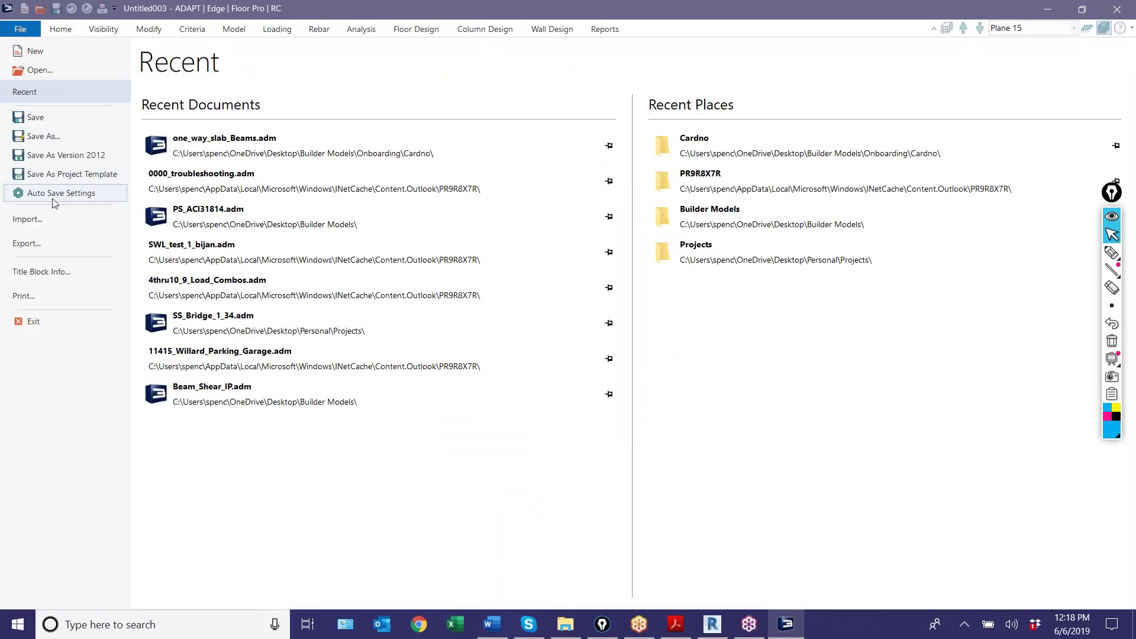
left_click(49, 153)
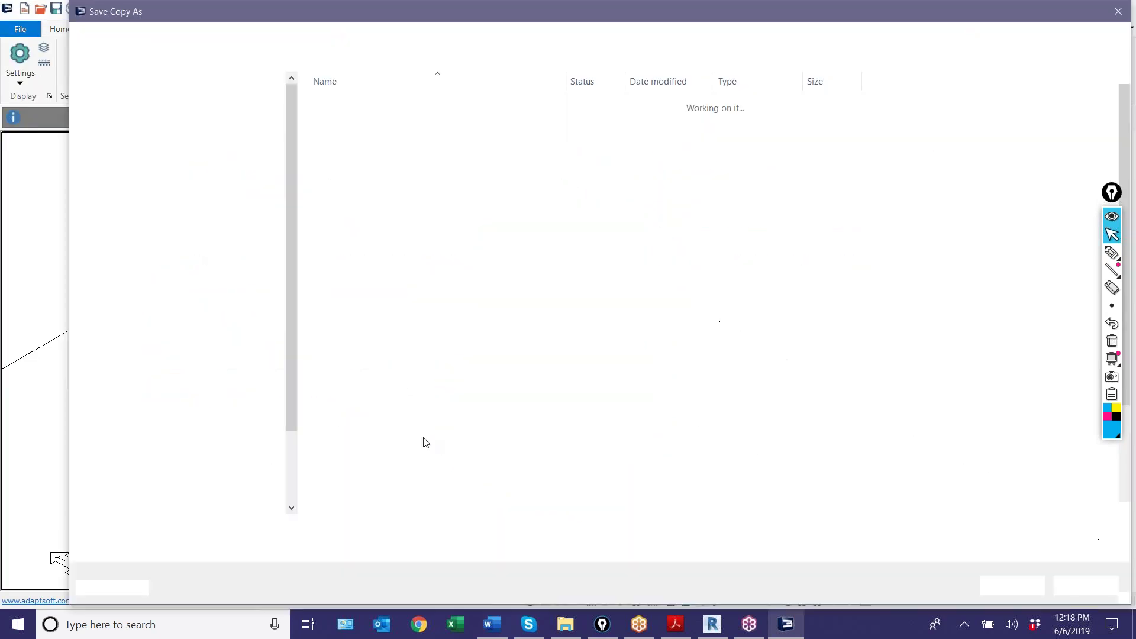
left_click(155, 253)
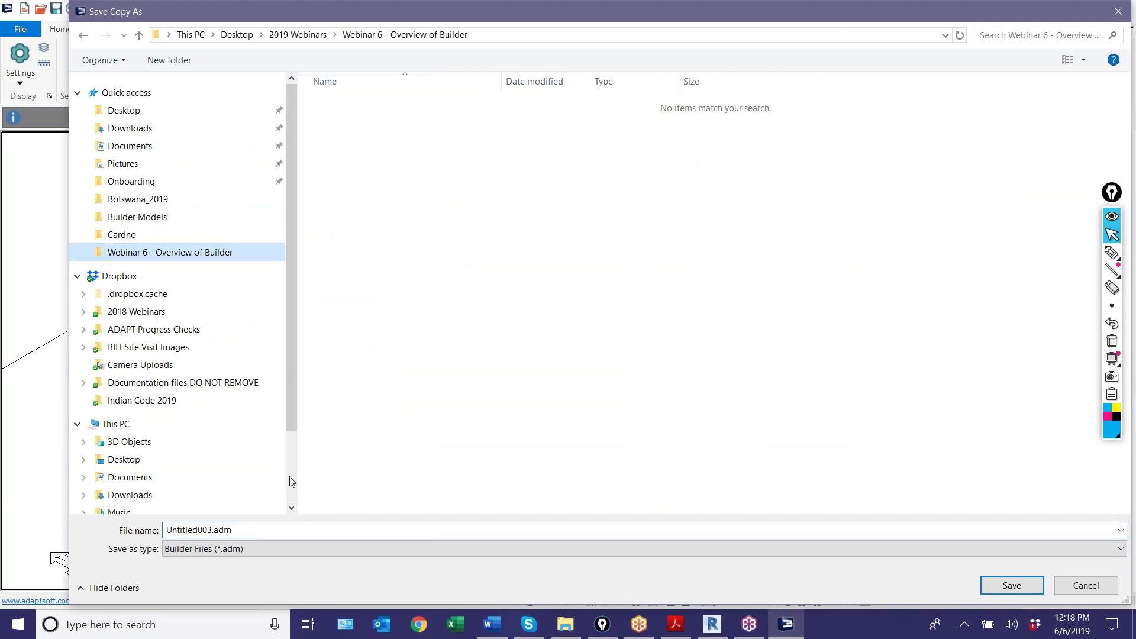
left_click(291, 529)
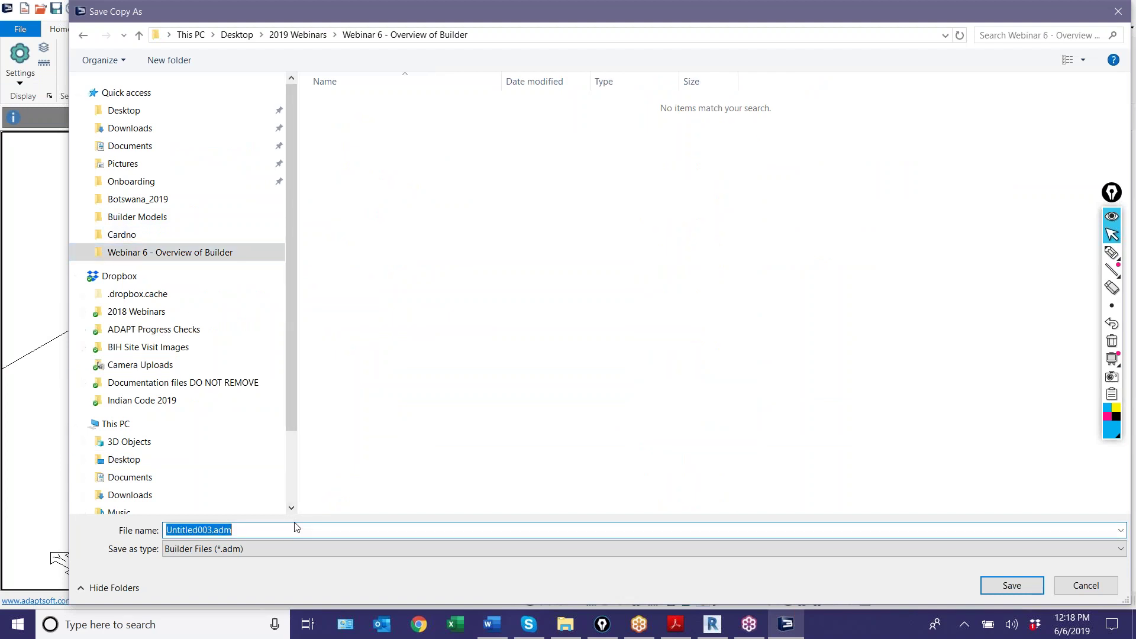
type("Model1Ex6")
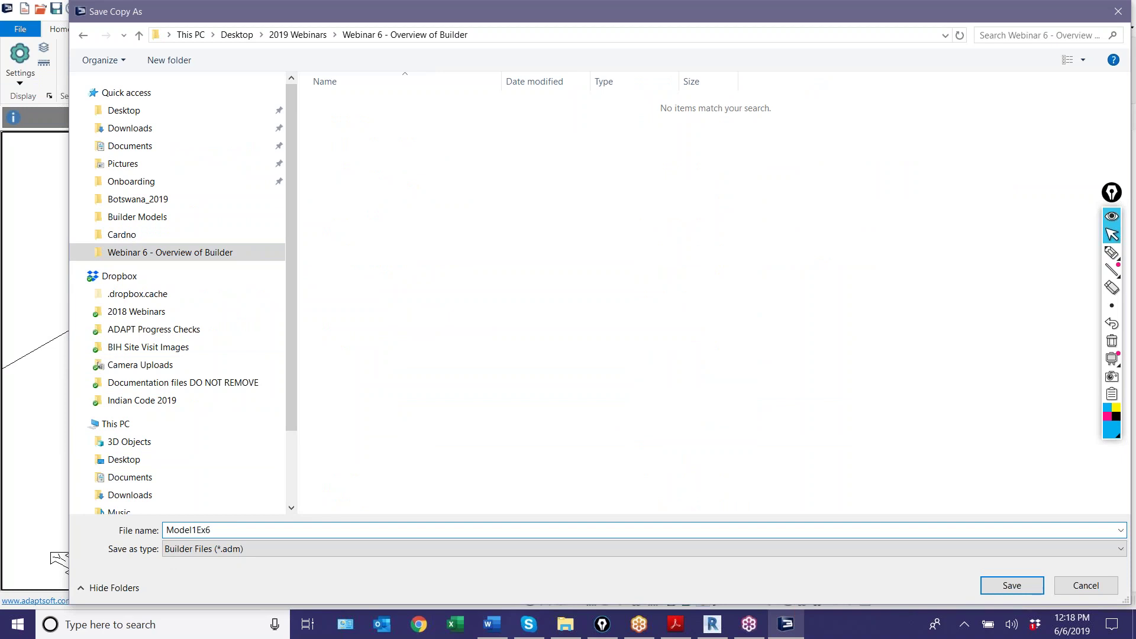
key("Return")
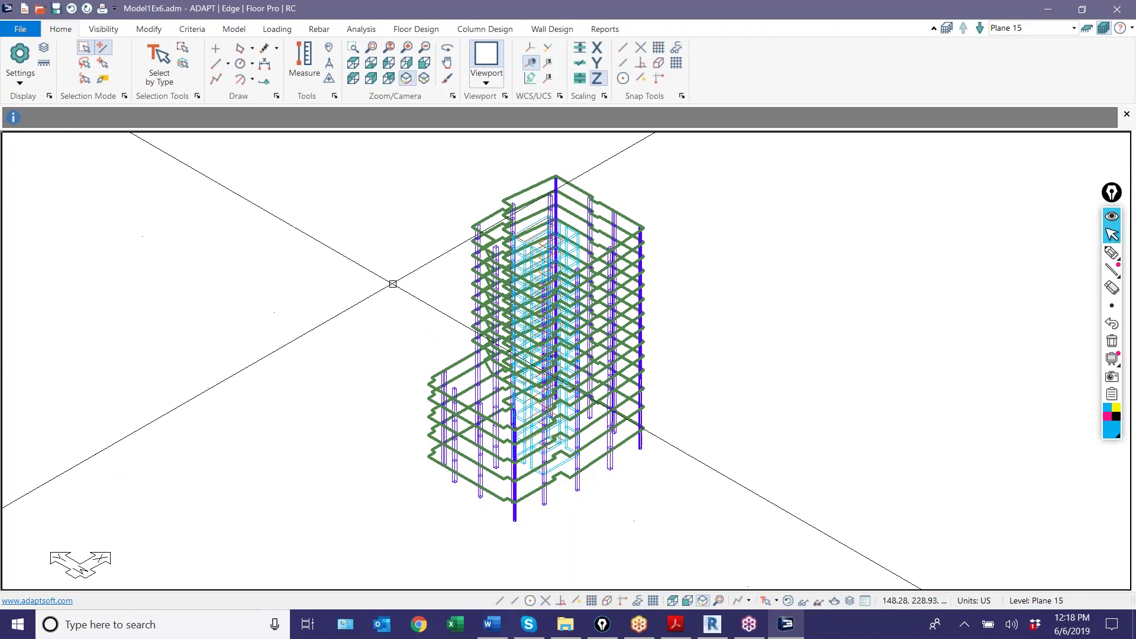
Select all slab regions in the tower by type
scroll(389, 284, "up", 2)
scroll(430, 342, "down", 3)
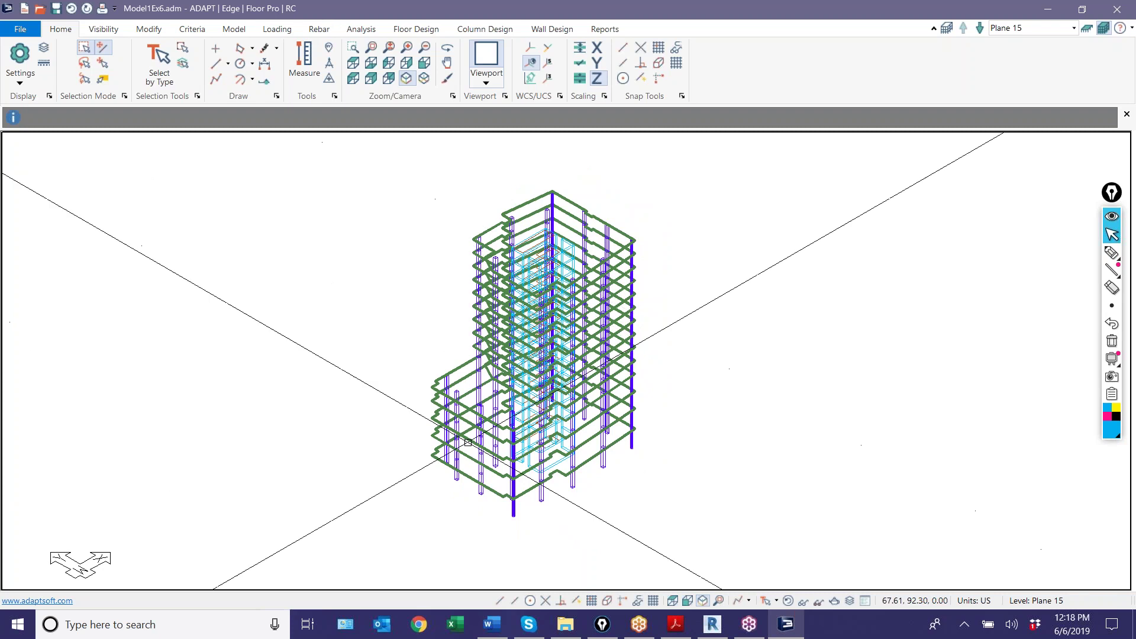
left_click(158, 57)
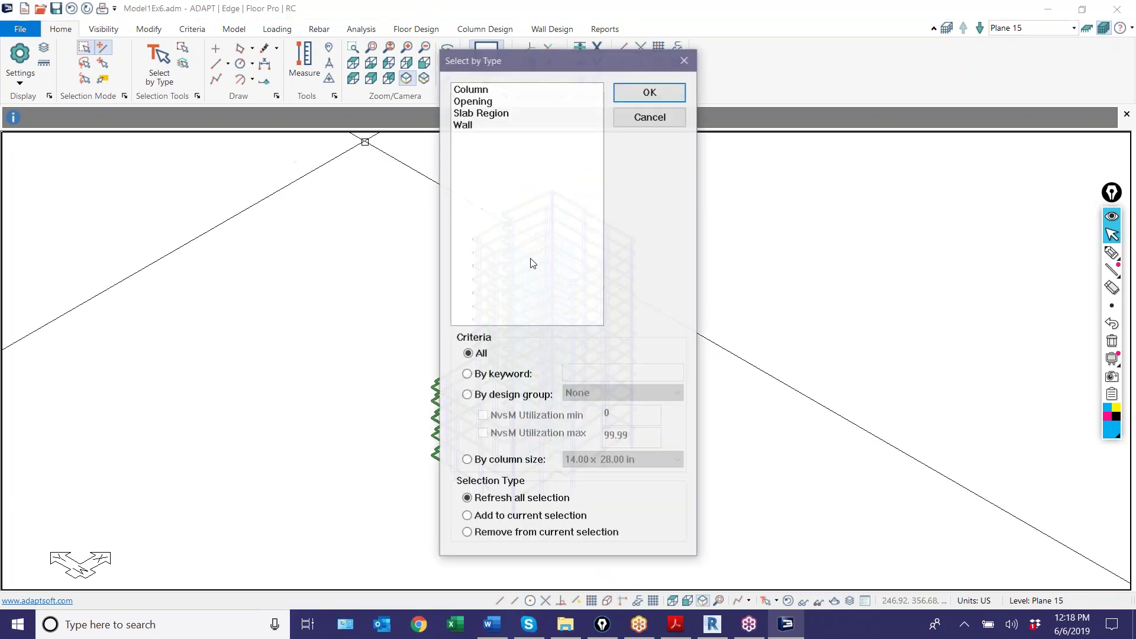
left_click(482, 116)
left_click(649, 94)
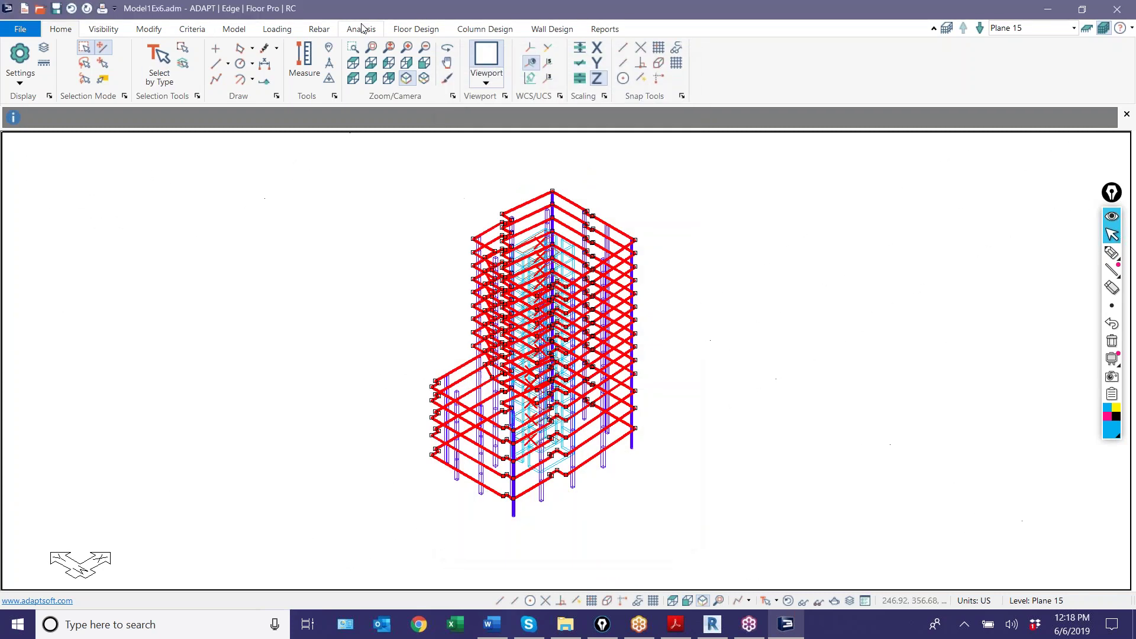
Create automatic patch loads of 0.020 ksf on the selected slabs for the Dead load case
left_click(271, 31)
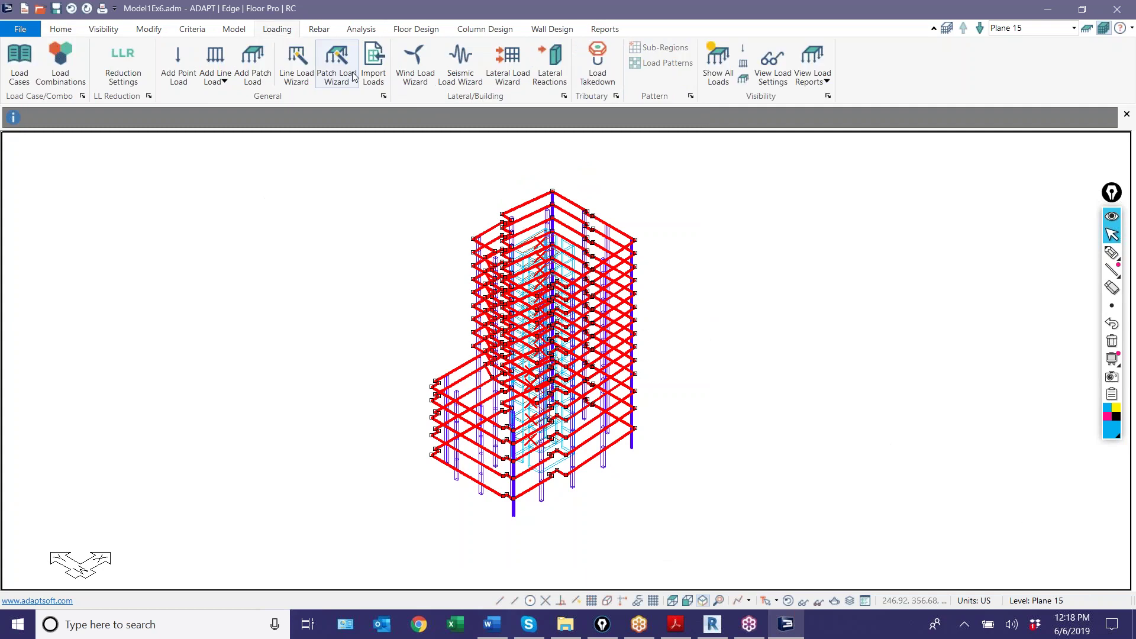
left_click(336, 62)
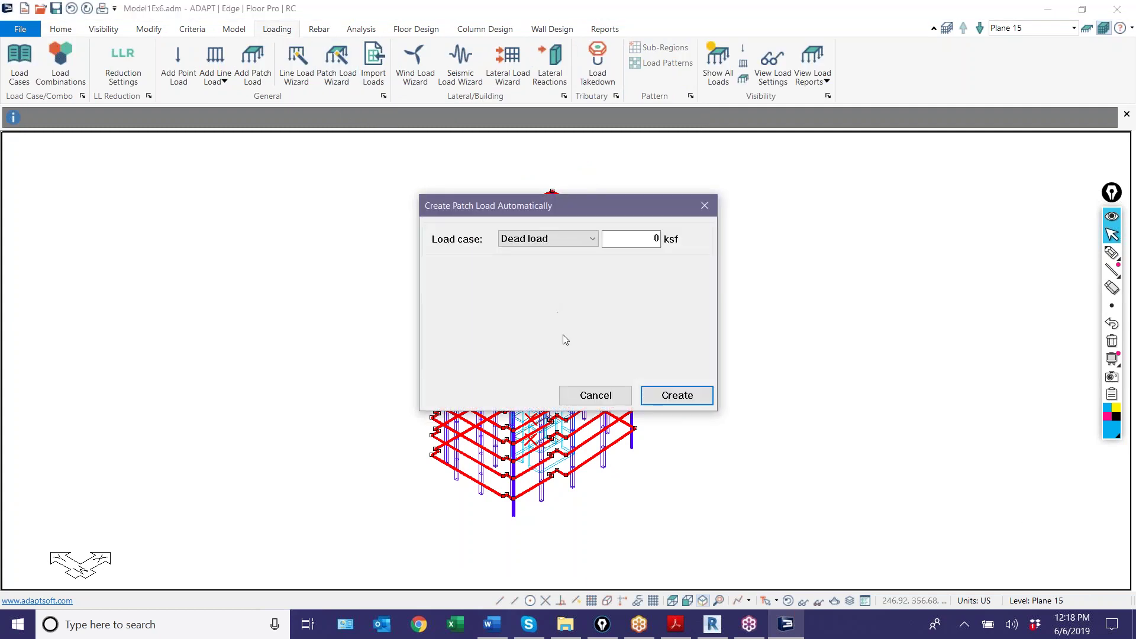
double_click(622, 241)
type("0.020")
key("Return")
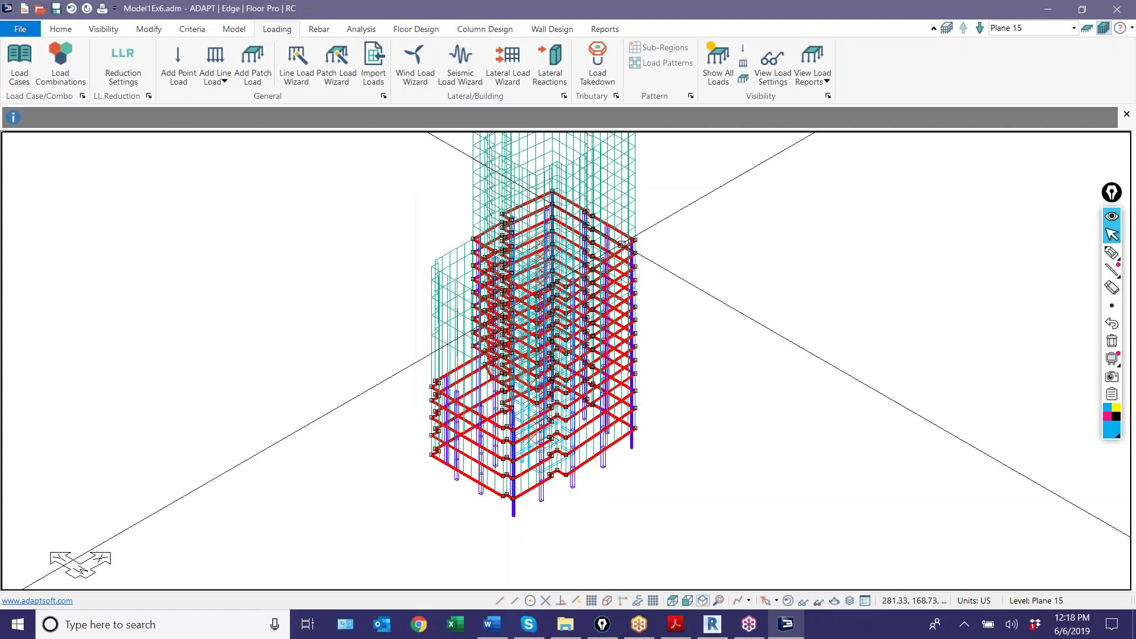
Create automatic patch loads of 0.050 ksf on the selected slabs for the Live load case
left_click(339, 57)
left_click(547, 238)
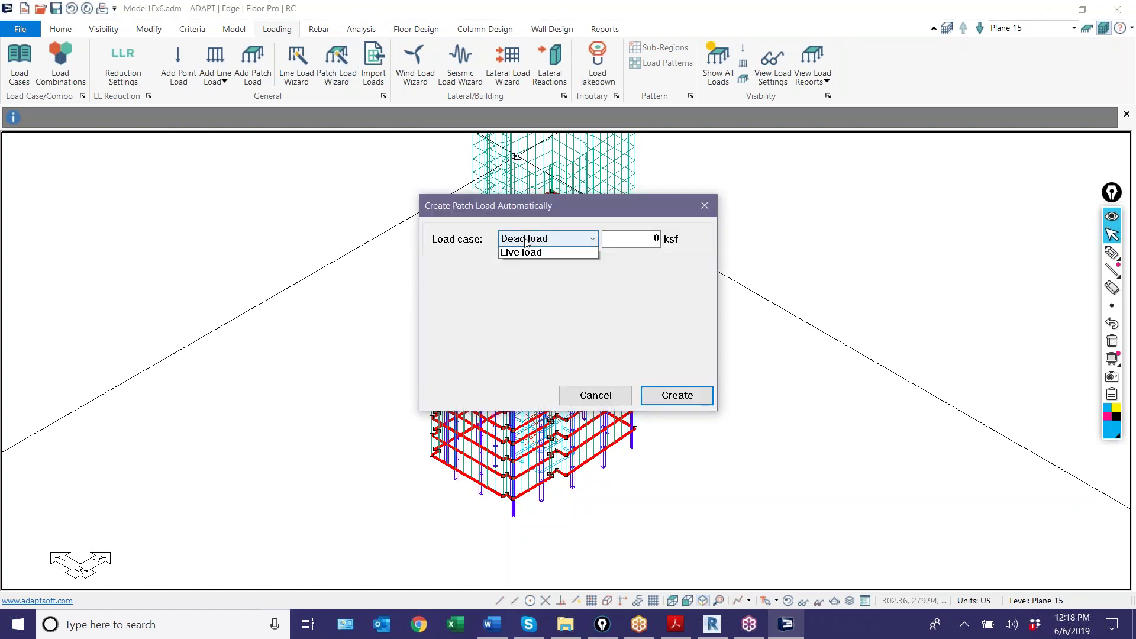
left_click(545, 265)
double_click(646, 241)
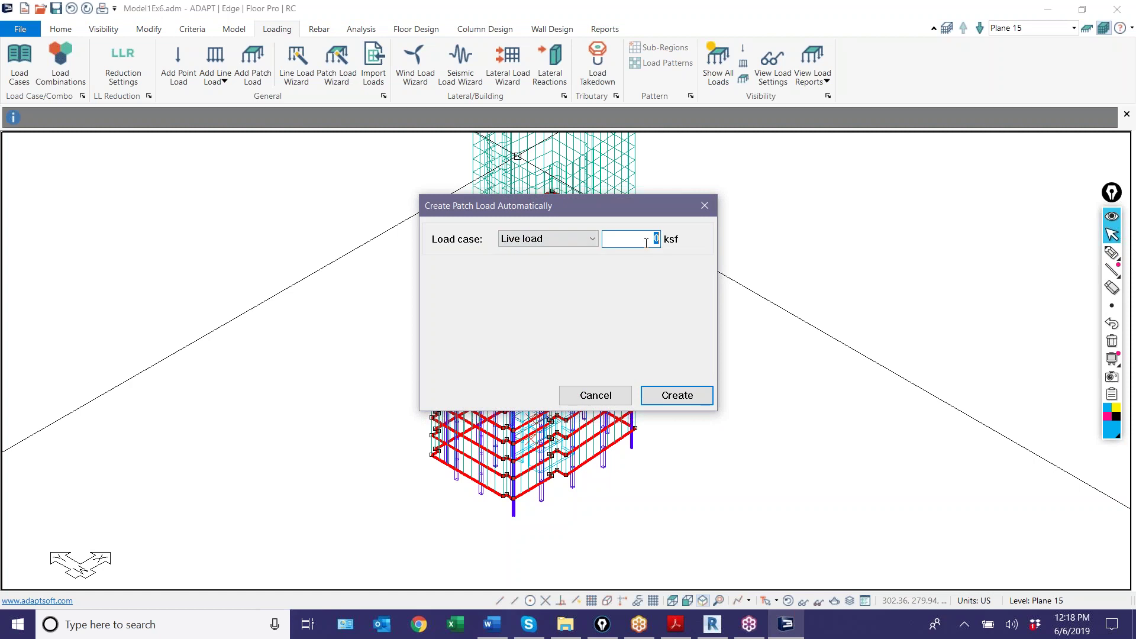
type("0.050")
key("Return")
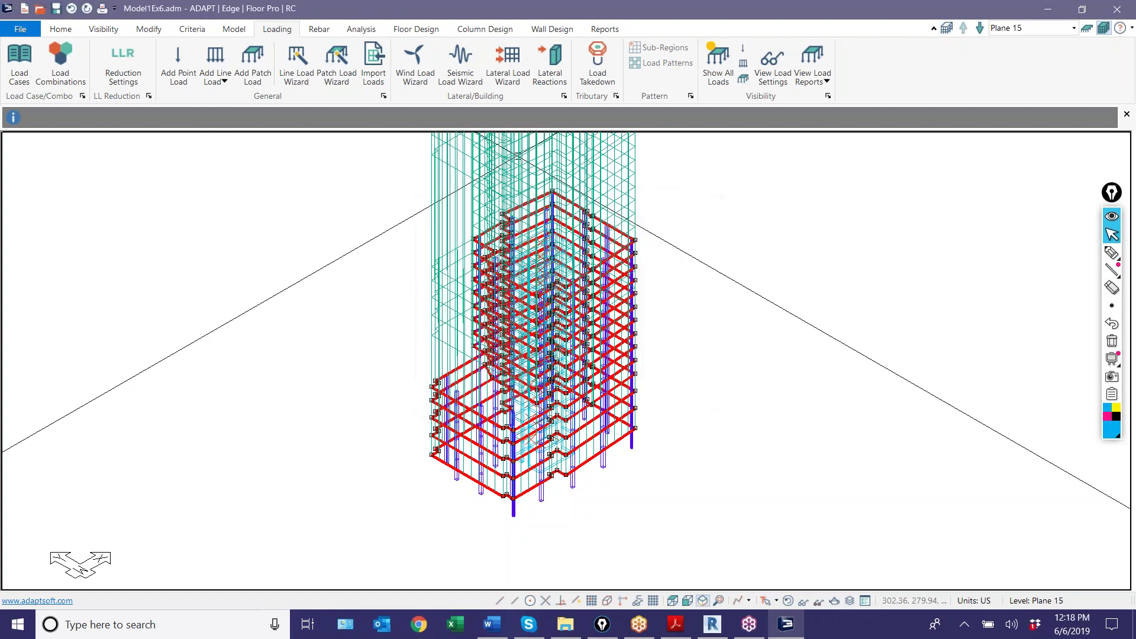
Clear the patch load display so only the tower's structural members are shown
middle_click_drag(342, 354, 460, 518)
scroll(358, 377, "down", 2)
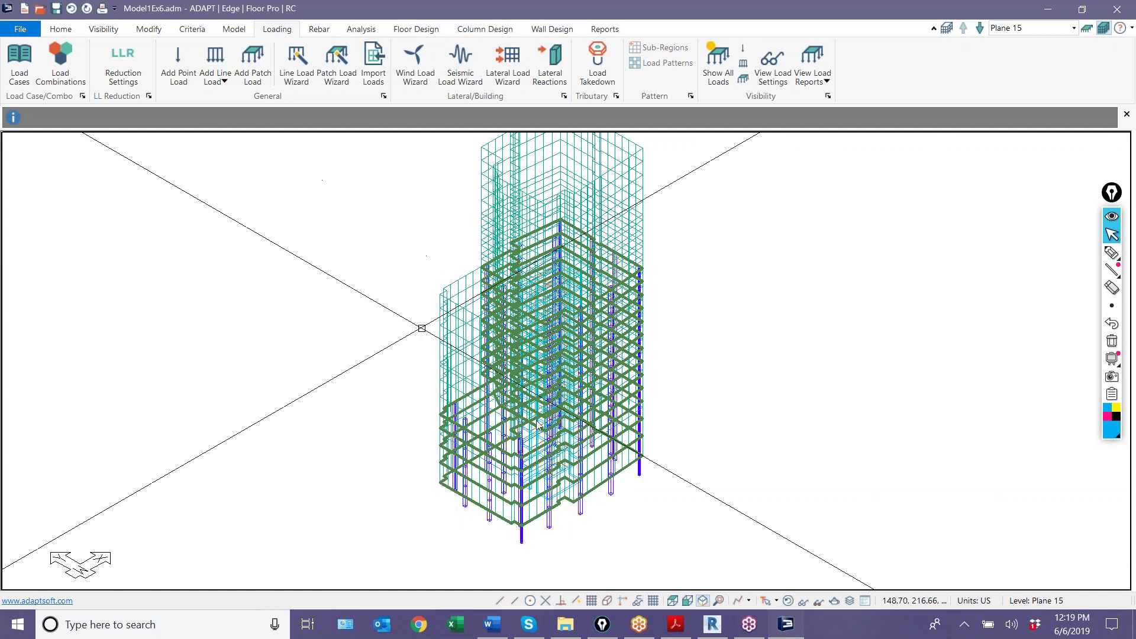
left_click(788, 601)
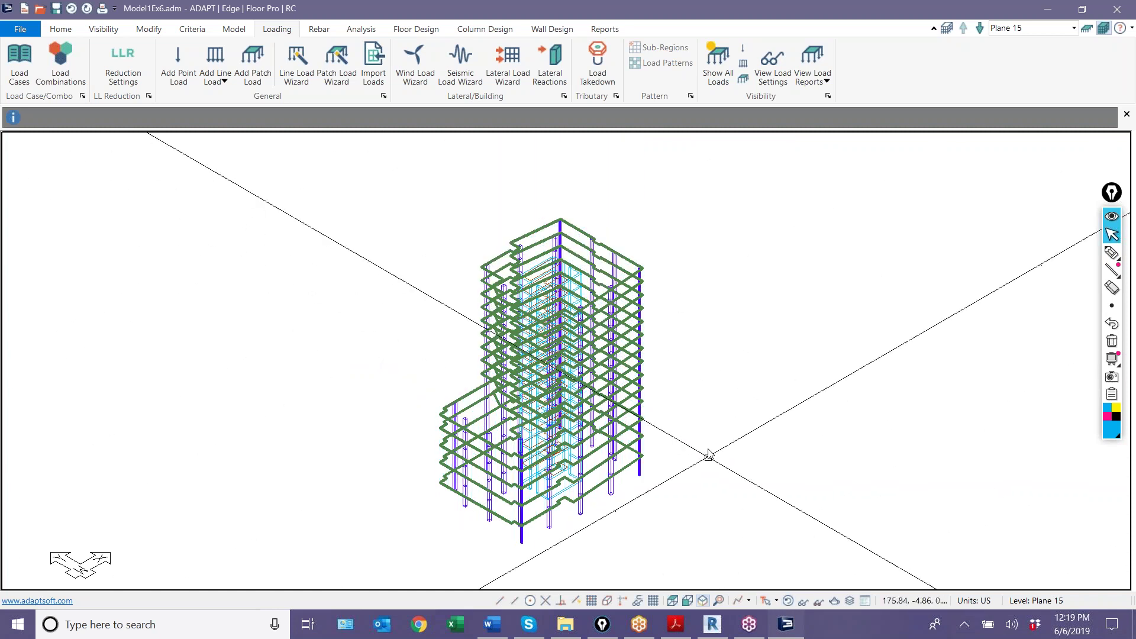
middle_click_drag(707, 456, 643, 427)
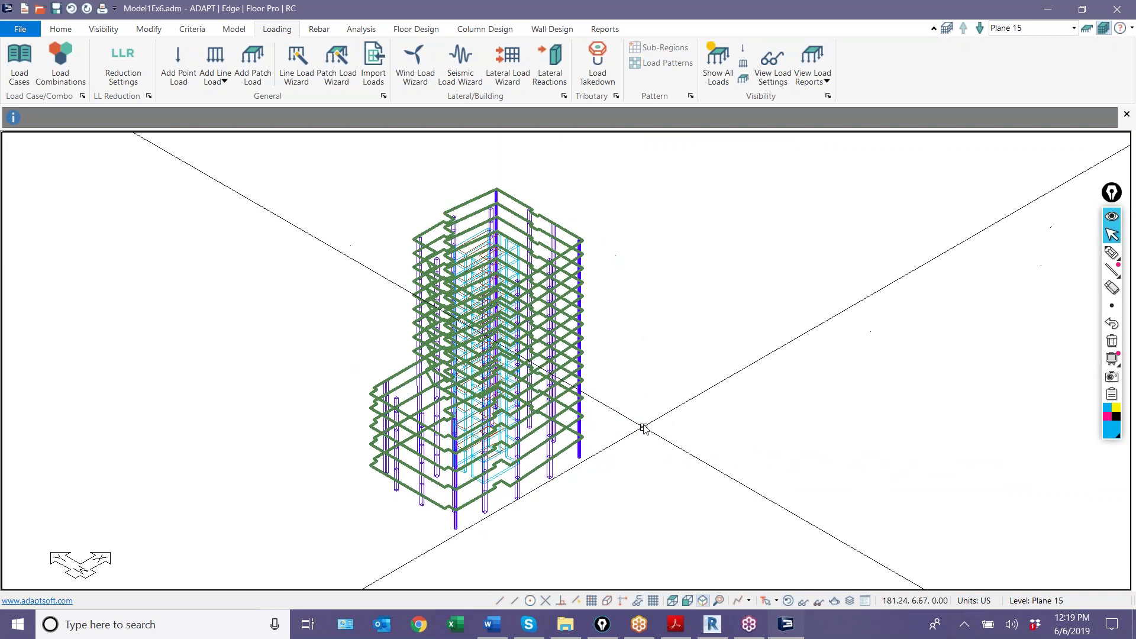
Start the Wind Load Wizard and include the orthogonal wind direction
left_click(408, 65)
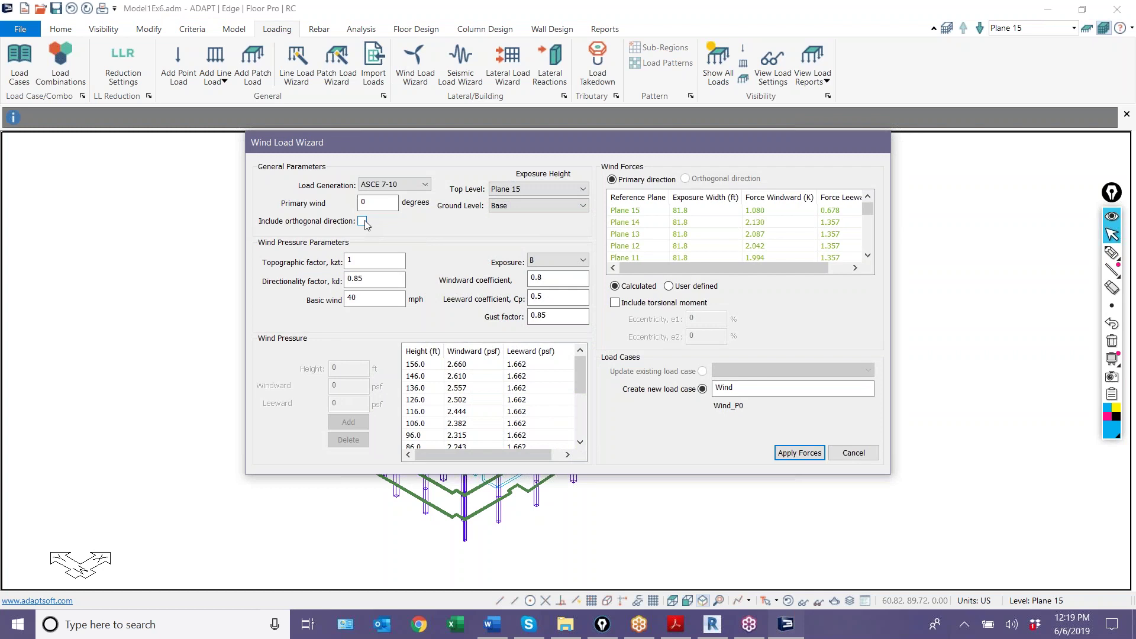
left_click(363, 222)
left_click(1112, 253)
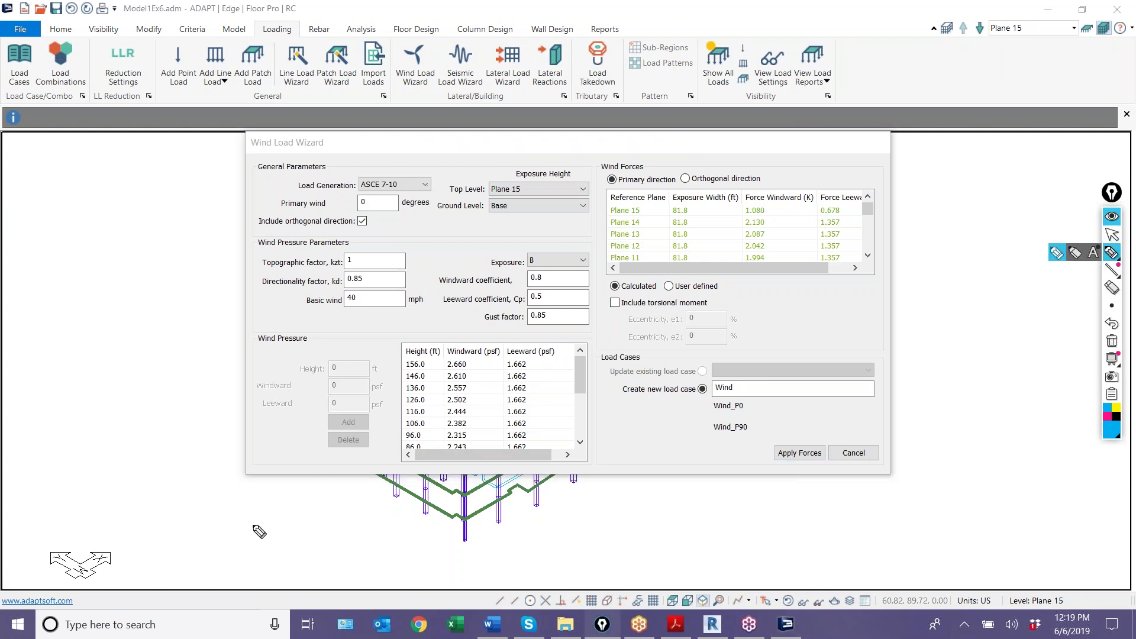
mouse_move(90, 582)
left_mouse_down()
mouse_move(161, 530)
mouse_move(172, 556)
left_mouse_up()
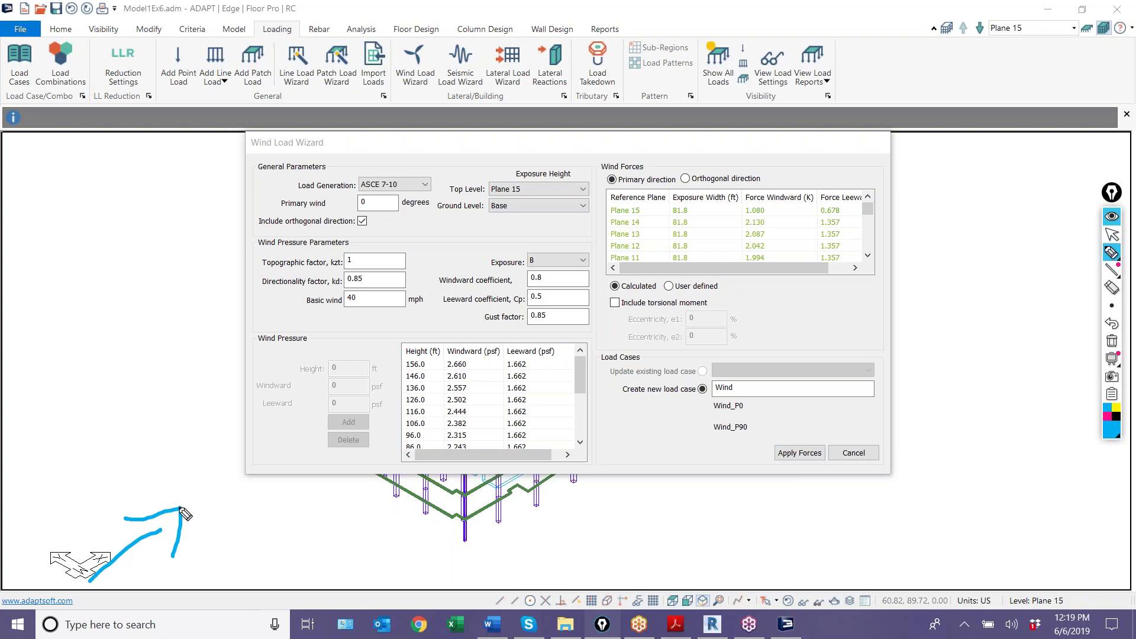
left_click_drag(160, 483, 163, 493)
left_click(179, 470)
mouse_move(94, 577)
left_mouse_down()
mouse_move(25, 512)
mouse_move(77, 503)
left_mouse_up()
left_click(91, 475)
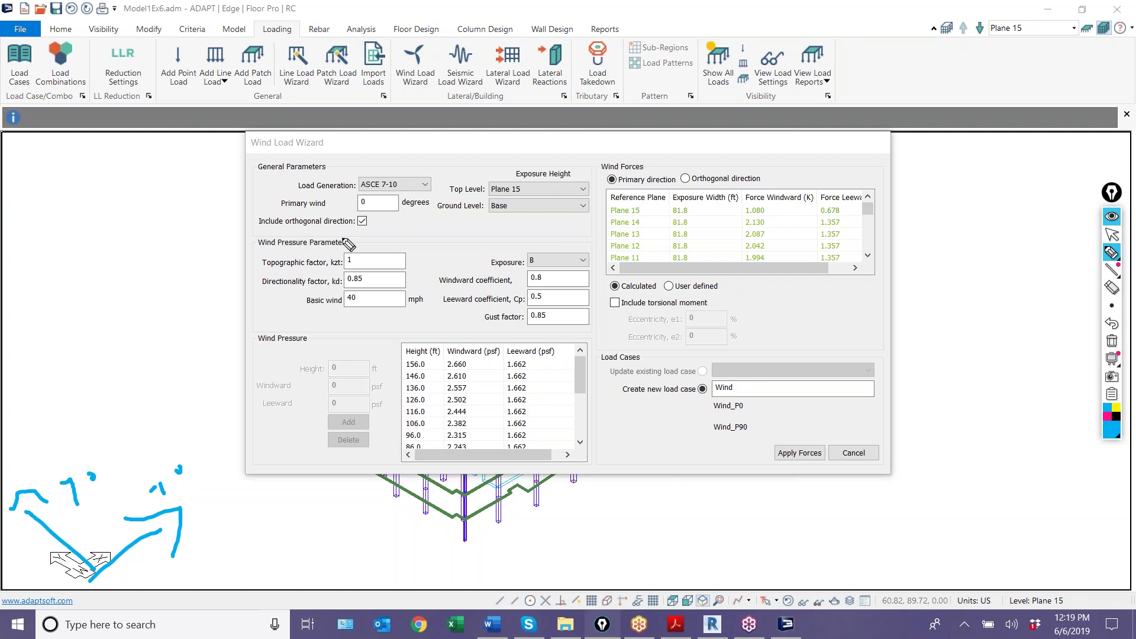
mouse_move(370, 204)
left_mouse_down()
mouse_move(389, 200)
mouse_move(391, 219)
left_mouse_up()
left_click(1112, 342)
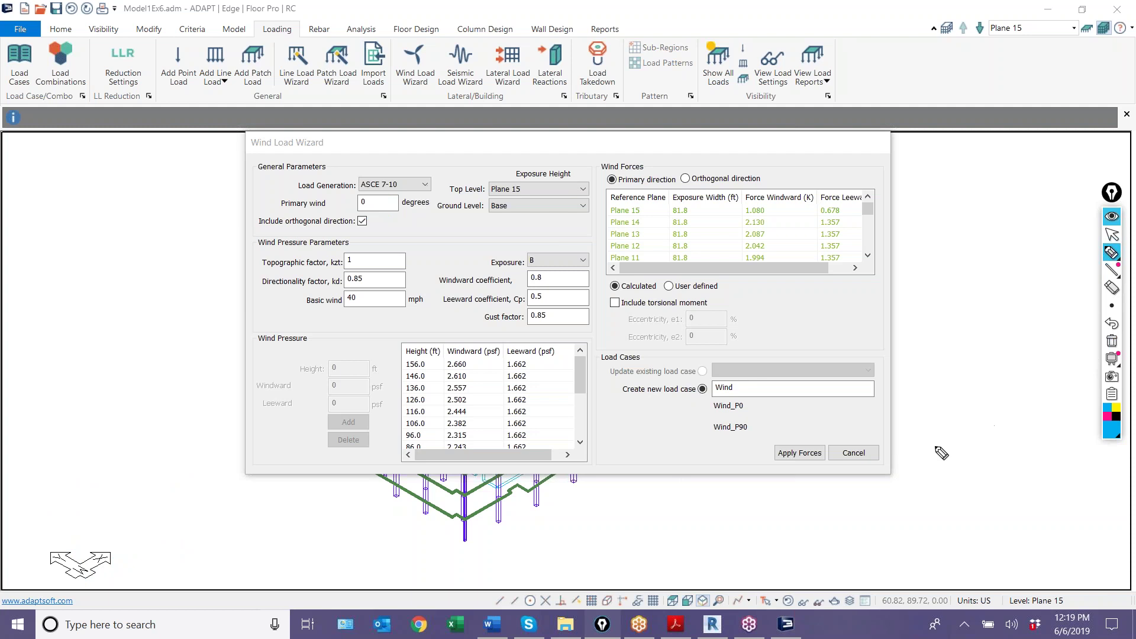
mouse_move(1116, 255)
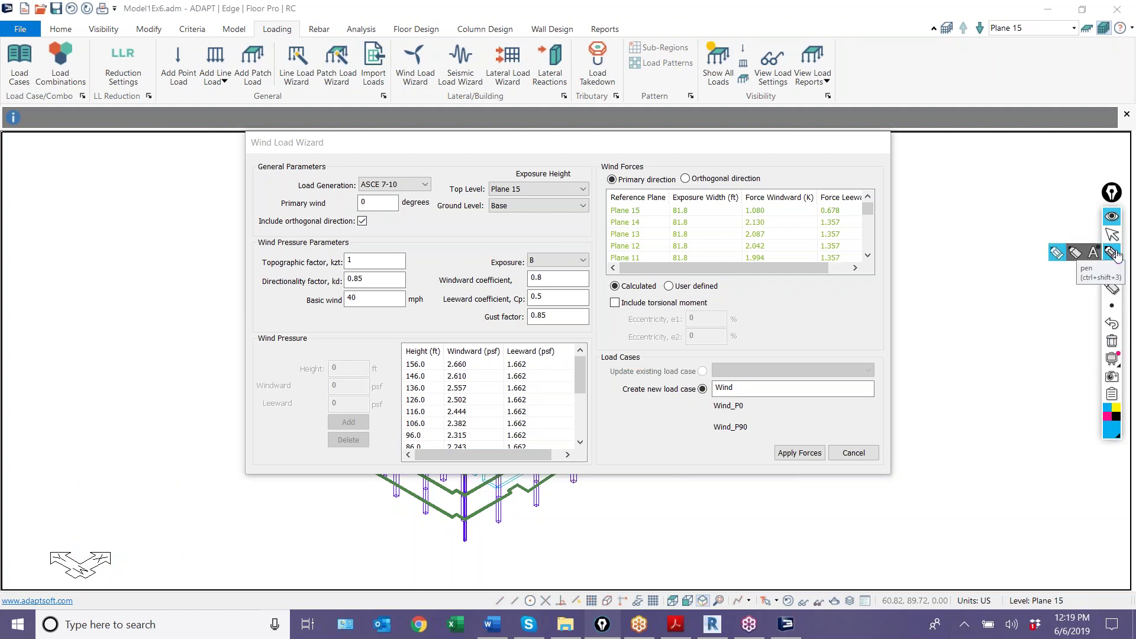
left_click(1114, 255)
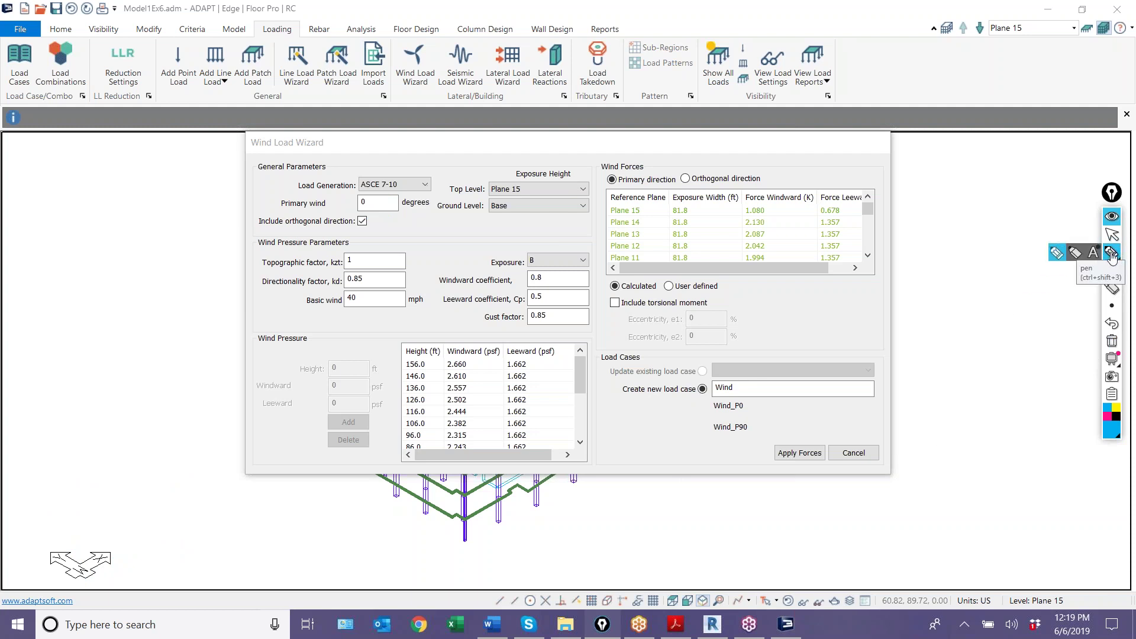
left_click(715, 413)
left_click_drag(714, 413, 748, 408)
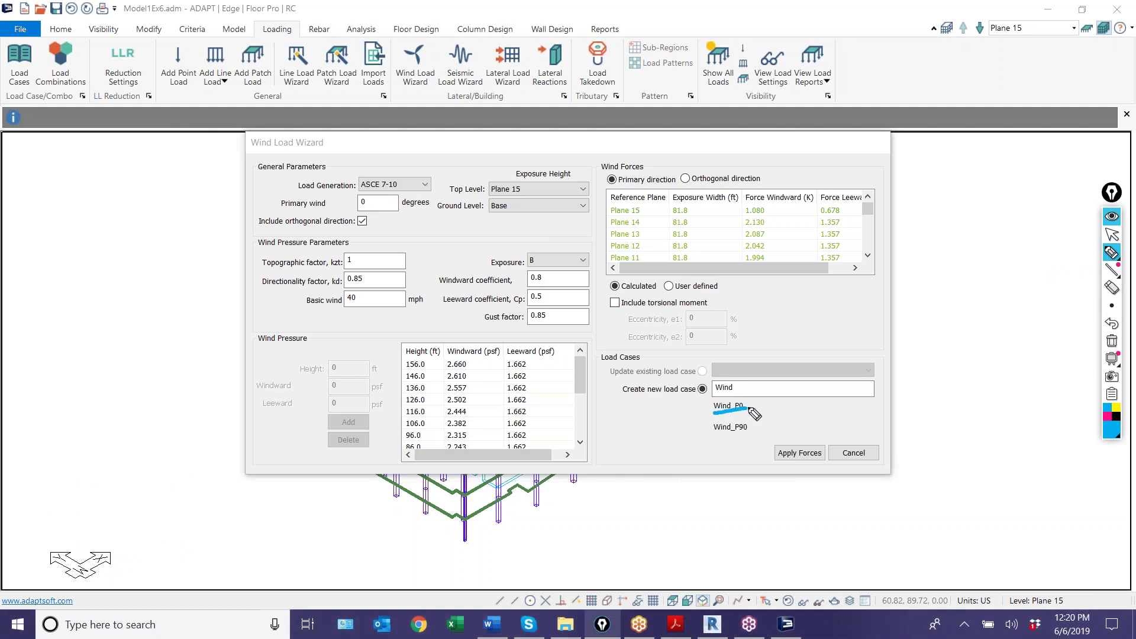
left_click_drag(720, 437, 775, 436)
left_click(1112, 235)
left_click(1111, 341)
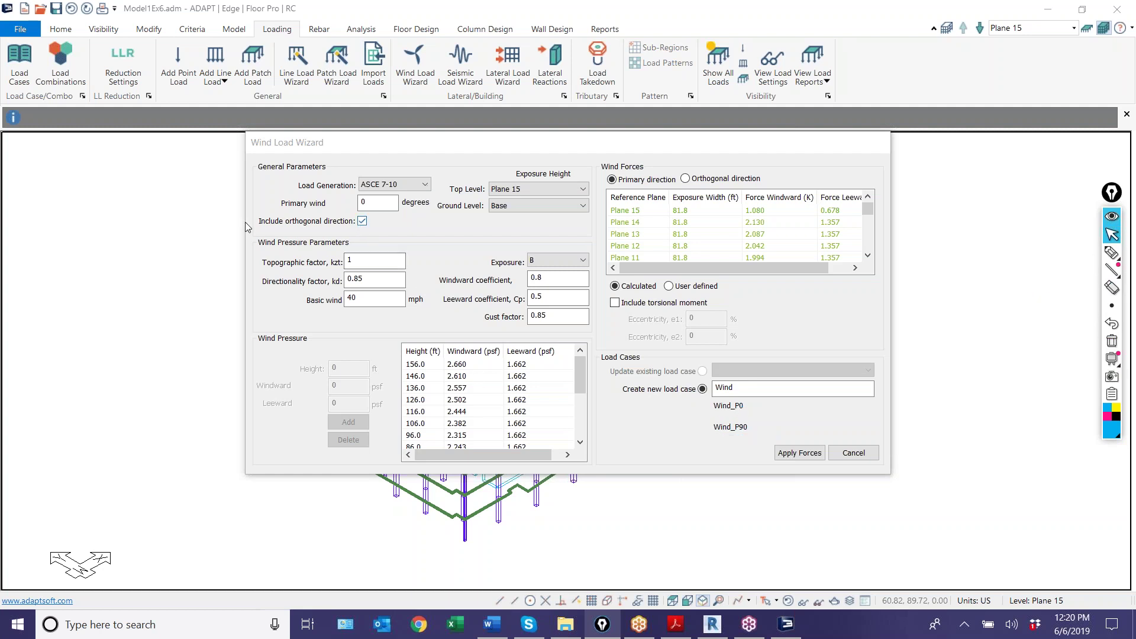
Include torsional moment in the wind forces with eccentricities e1 and e2 of 15%
left_click(615, 303)
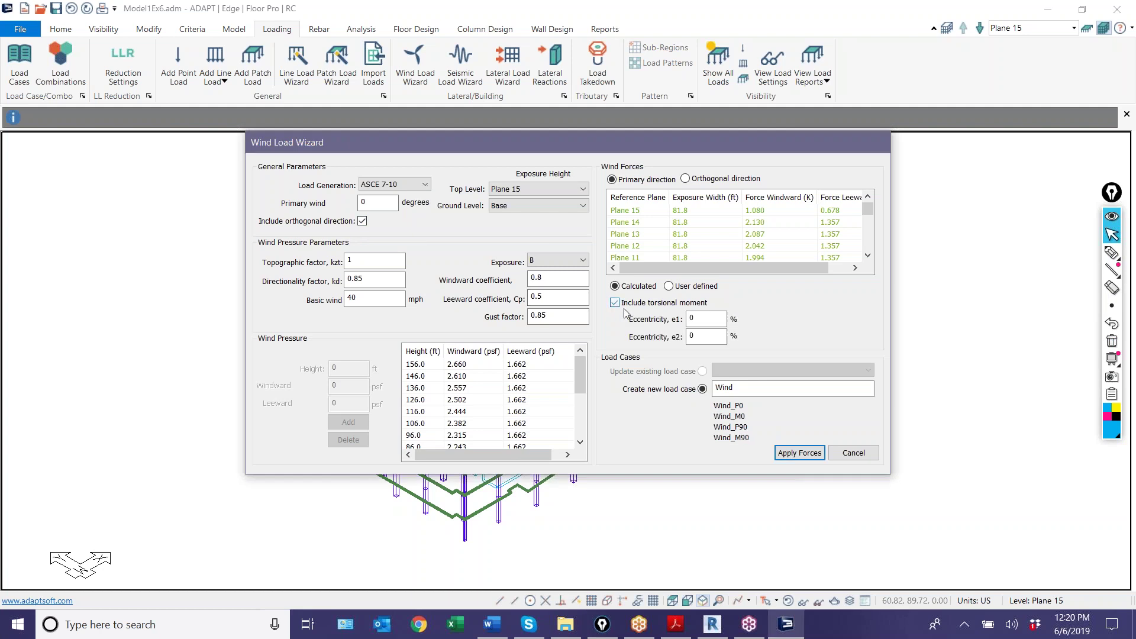
left_click(703, 320)
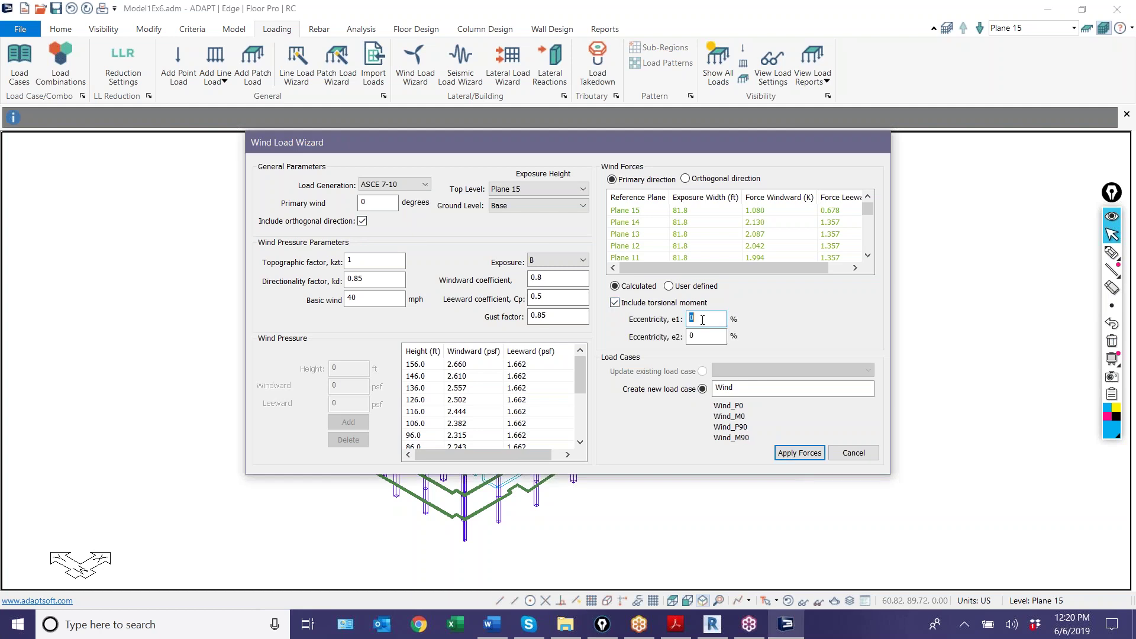
key("Tab")
type("15")
left_click(1112, 252)
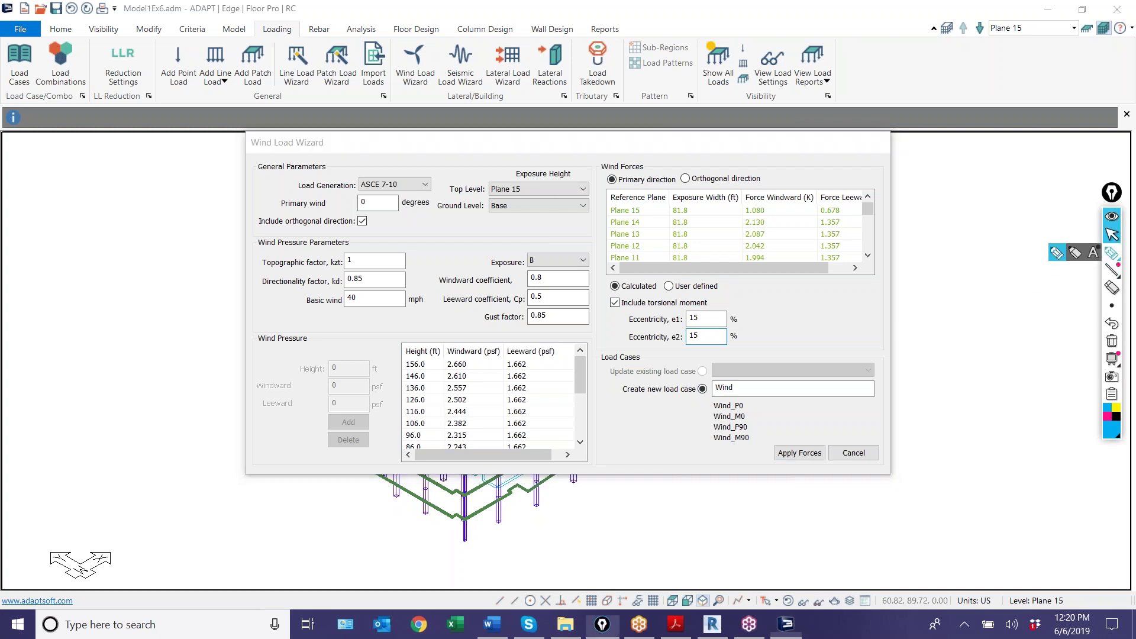
mouse_move(118, 220)
left_mouse_down()
mouse_move(93, 416)
mouse_move(425, 234)
mouse_move(245, 177)
mouse_move(122, 220)
mouse_move(117, 248)
left_mouse_up()
mouse_move(24, 280)
left_mouse_down()
mouse_move(66, 274)
mouse_move(58, 291)
left_mouse_up()
mouse_move(247, 301)
left_mouse_down()
mouse_move(247, 318)
mouse_move(269, 301)
mouse_move(235, 268)
mouse_move(292, 298)
left_mouse_up()
mouse_move(204, 295)
left_mouse_down()
mouse_move(316, 292)
mouse_move(305, 261)
left_mouse_up()
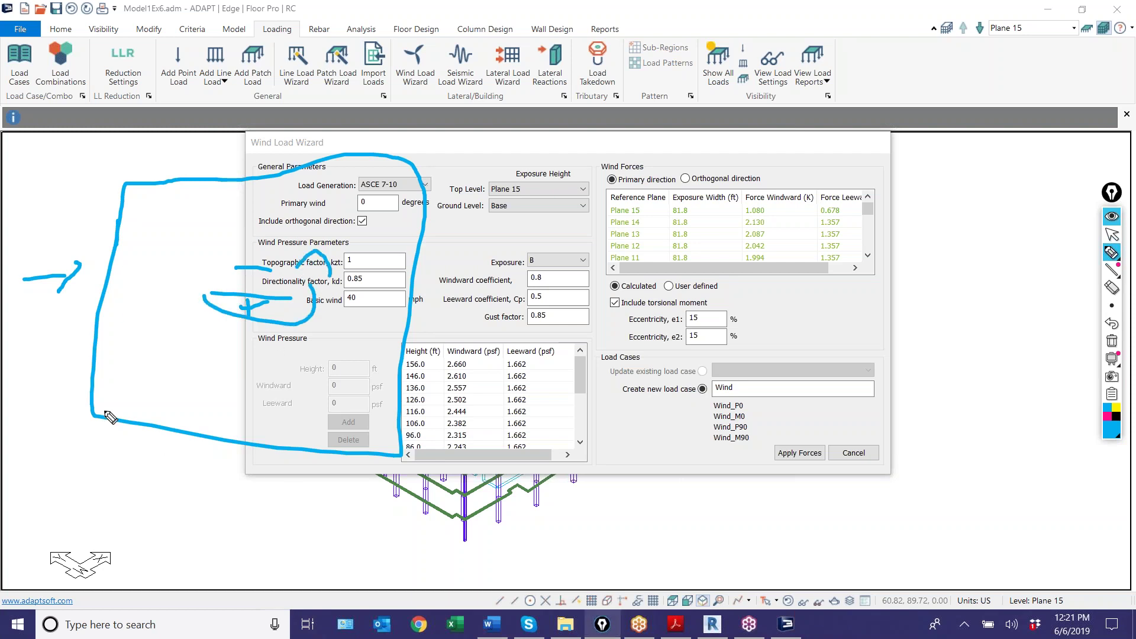
left_click_drag(367, 448, 368, 447)
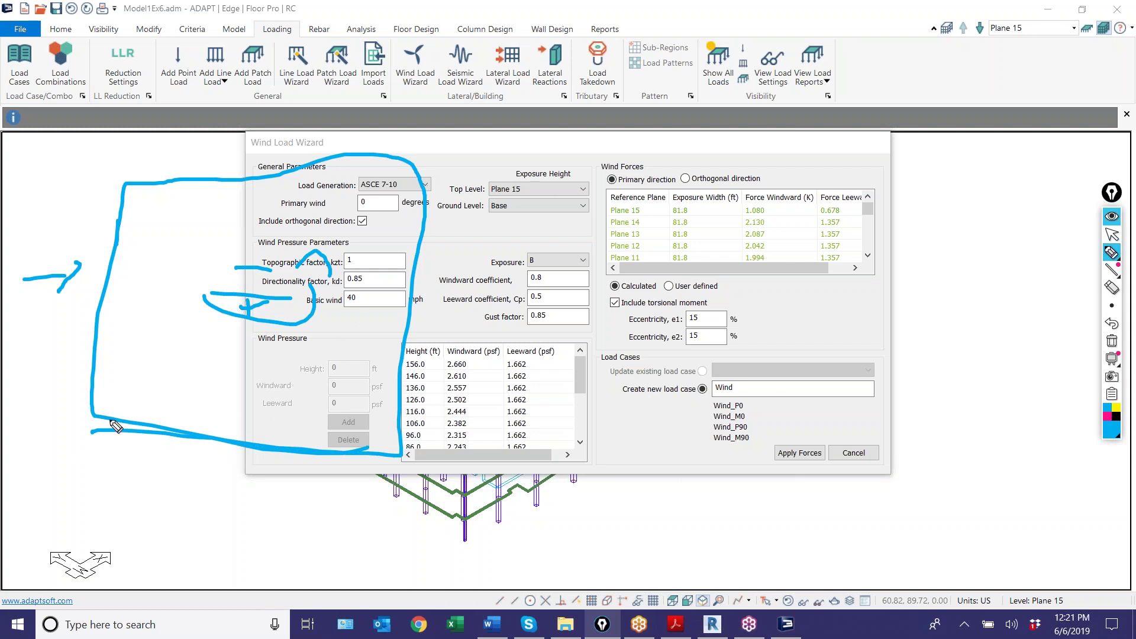
mouse_move(113, 424)
left_mouse_down()
mouse_move(415, 445)
mouse_move(98, 415)
mouse_move(236, 437)
left_mouse_up()
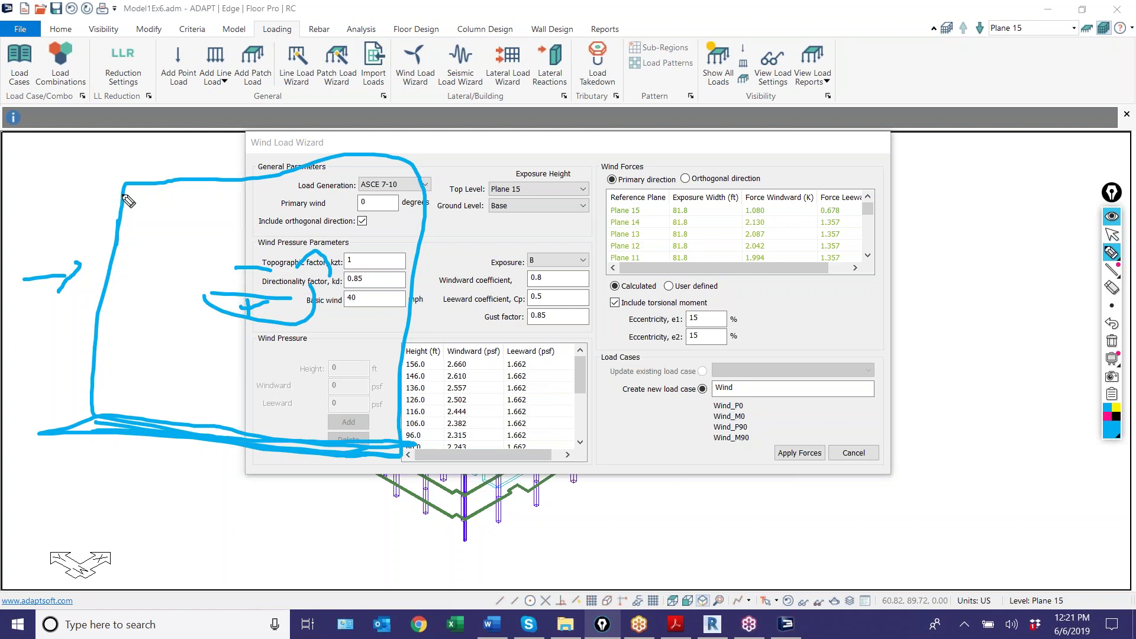
mouse_move(106, 232)
left_mouse_down()
mouse_move(278, 243)
mouse_move(239, 285)
left_mouse_up()
mouse_move(121, 187)
left_mouse_down()
mouse_move(225, 219)
mouse_move(97, 302)
mouse_move(30, 305)
mouse_move(114, 395)
left_mouse_up()
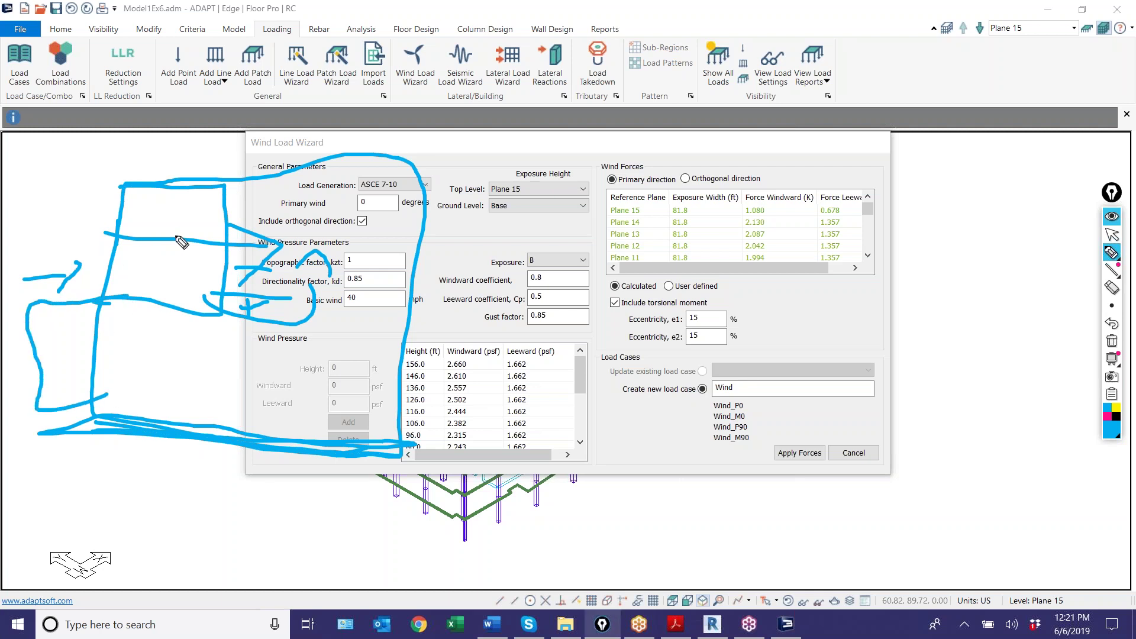
mouse_move(152, 231)
left_mouse_down()
mouse_move(152, 204)
mouse_move(190, 231)
mouse_move(180, 232)
mouse_move(213, 223)
left_mouse_up()
mouse_move(149, 344)
left_mouse_down()
mouse_move(75, 341)
mouse_move(130, 372)
left_mouse_up()
left_click_drag(130, 348, 188, 376)
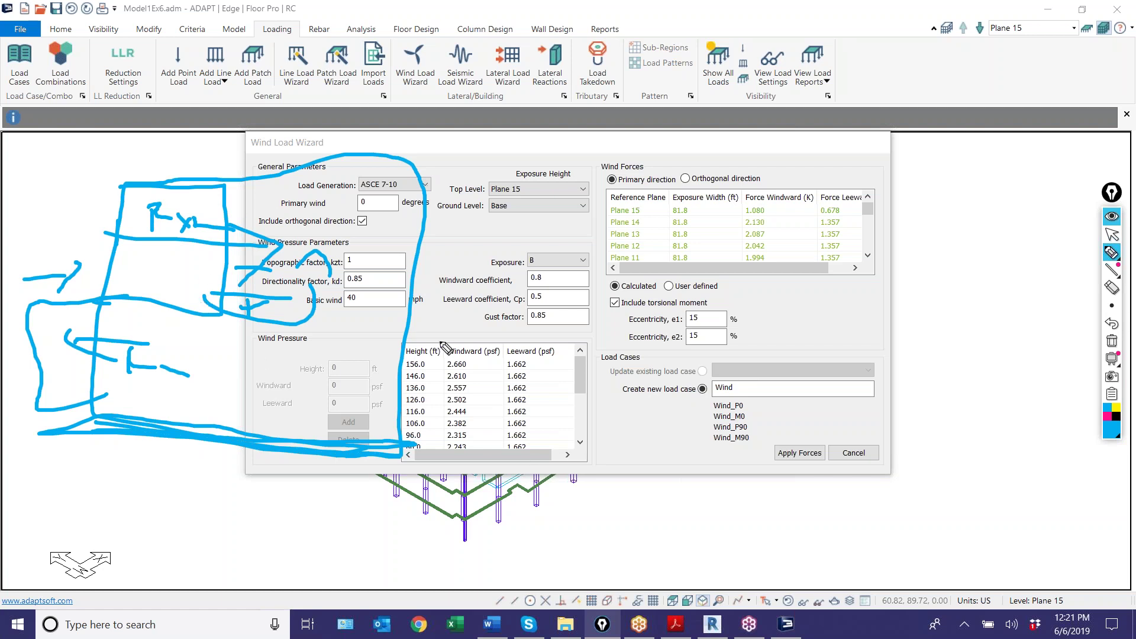
left_click(1111, 342)
mouse_move(1112, 290)
left_click(1112, 234)
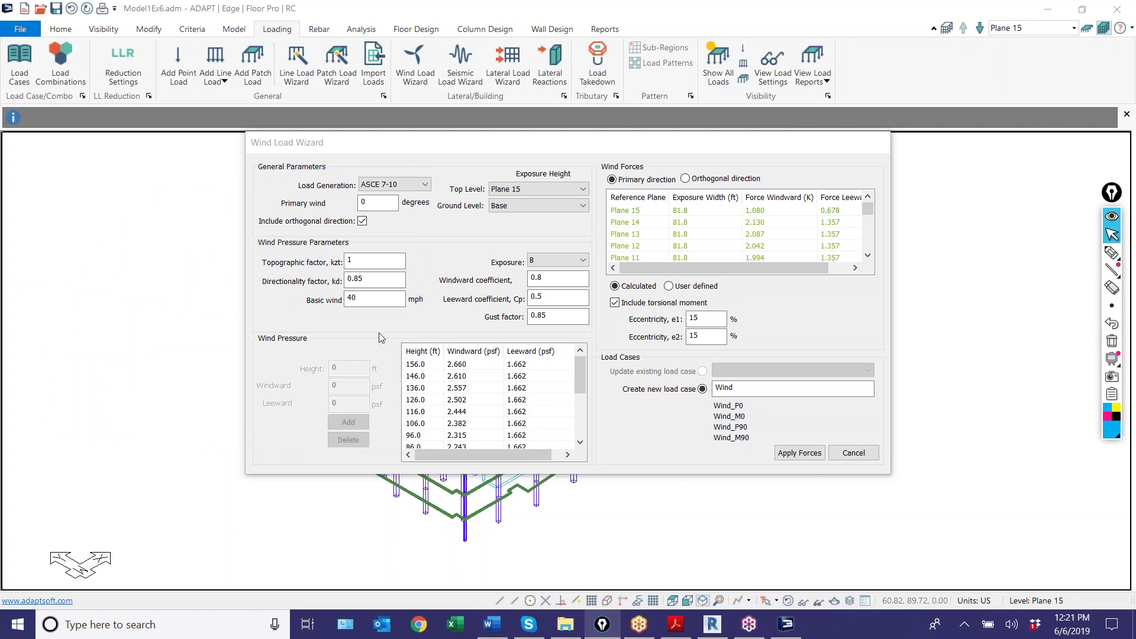
Set the basic wind speed to 120 mph and check the wind forces at Plane 15
left_click(379, 303)
type("120")
key("Tab")
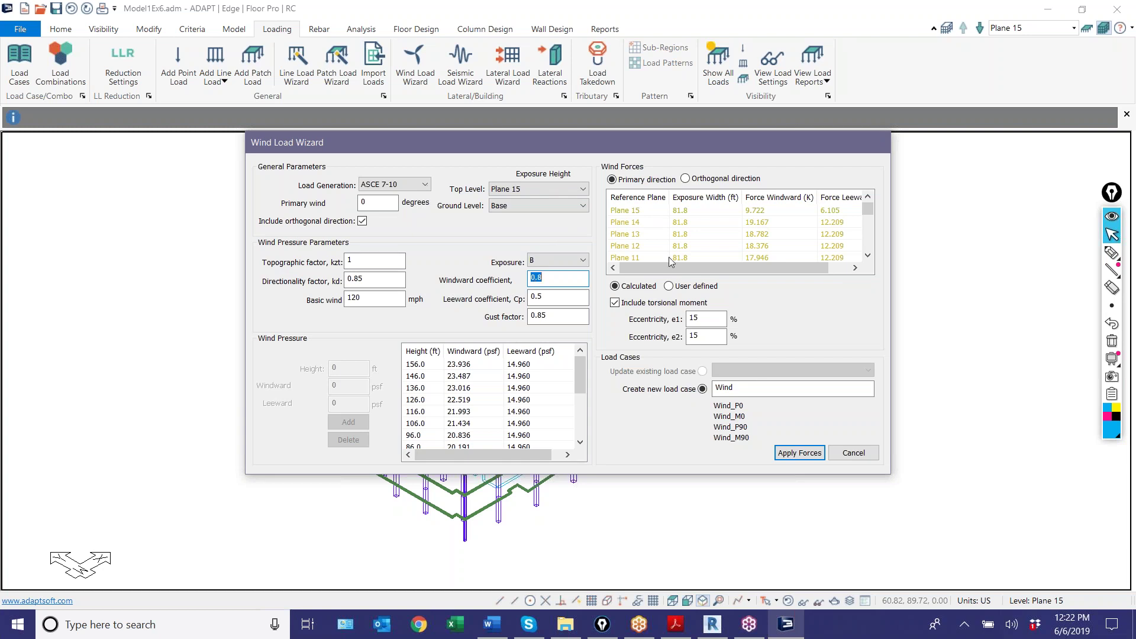
left_click(775, 212)
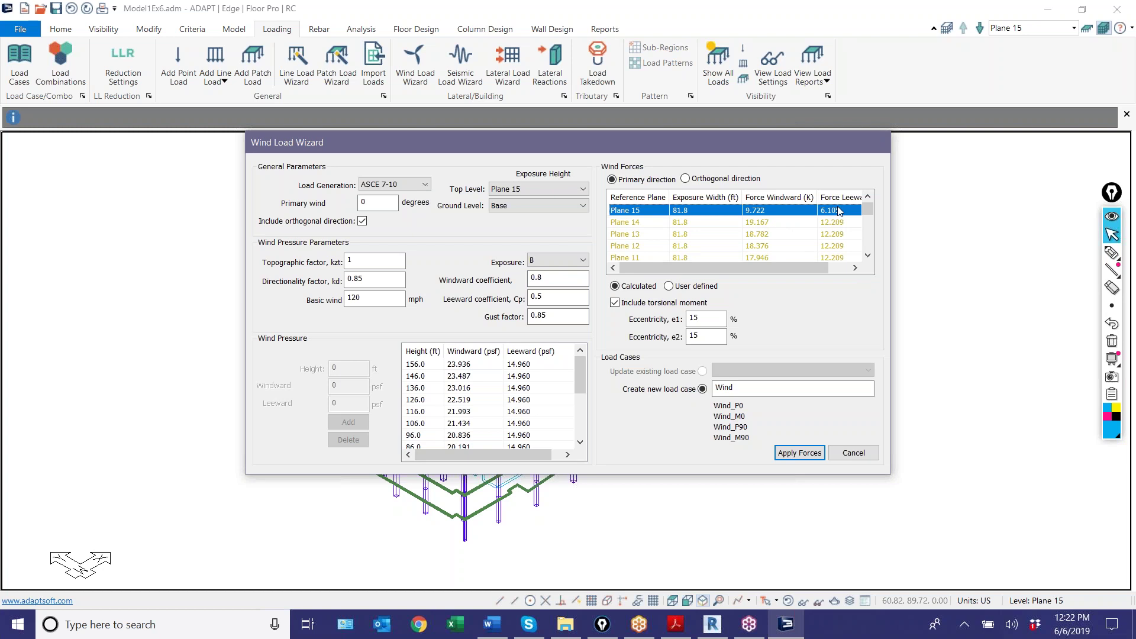
left_click_drag(805, 160, 1043, 175)
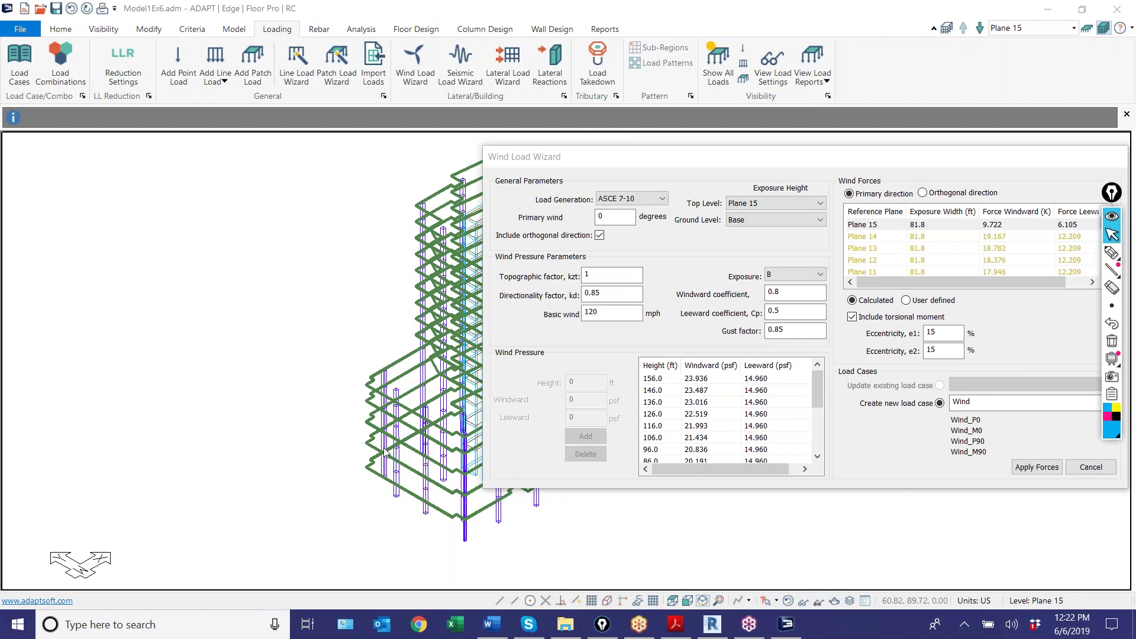
left_click(1112, 252)
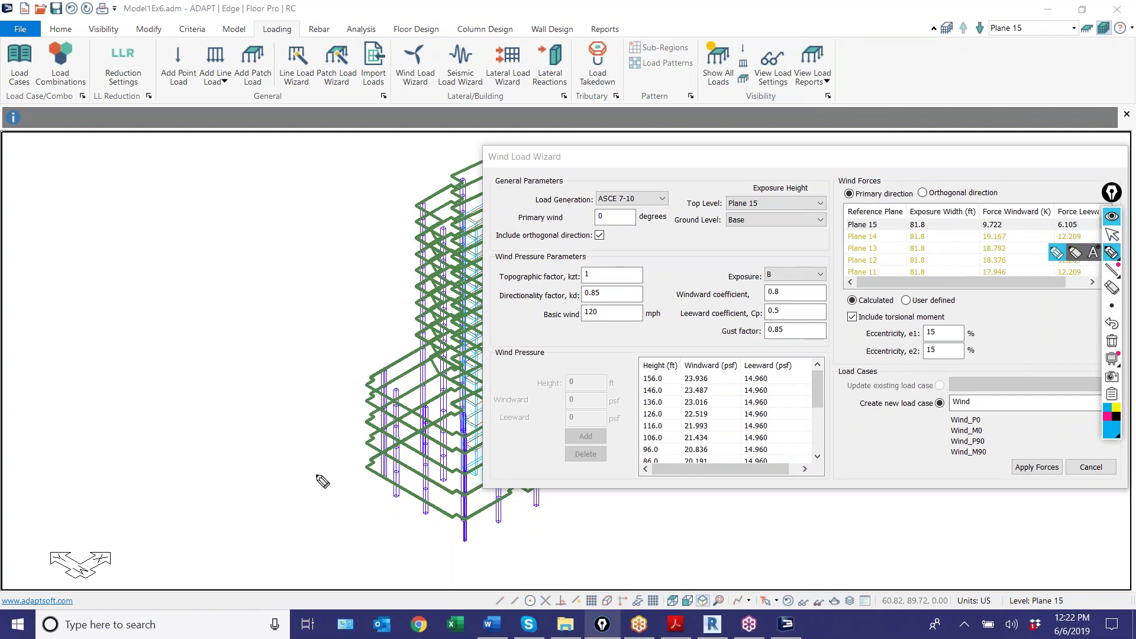
mouse_move(378, 450)
left_mouse_down()
mouse_move(441, 425)
mouse_move(434, 443)
left_mouse_up()
mouse_move(615, 166)
left_mouse_down()
mouse_move(734, 126)
mouse_move(781, 130)
left_mouse_up()
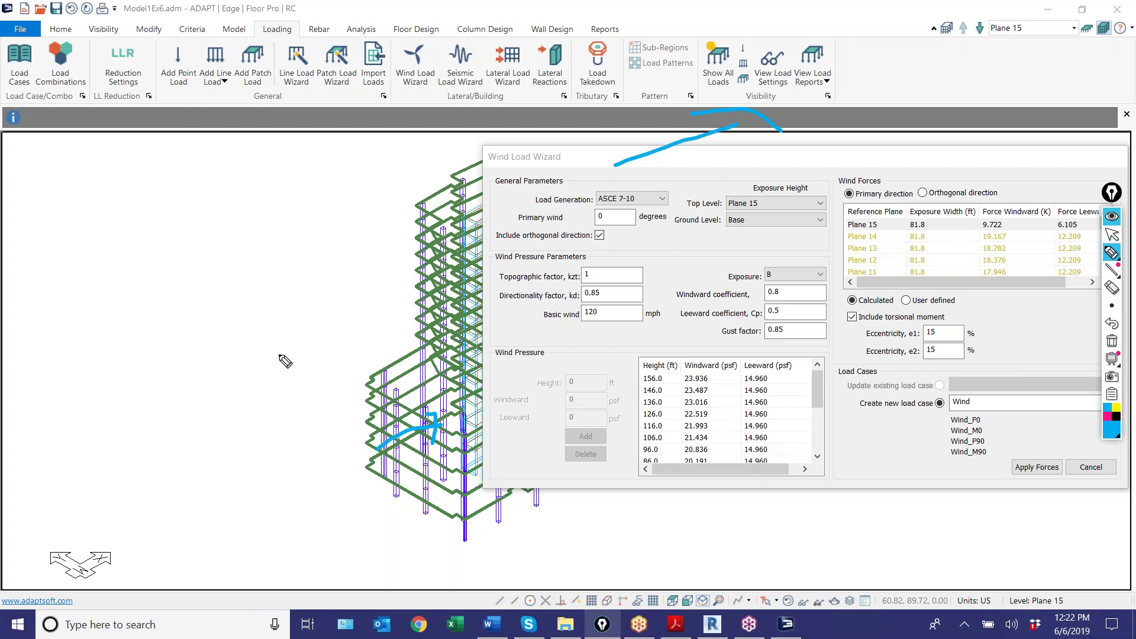
mouse_move(239, 178)
left_mouse_down()
mouse_move(230, 227)
mouse_move(263, 203)
mouse_move(265, 249)
mouse_move(336, 235)
left_mouse_up()
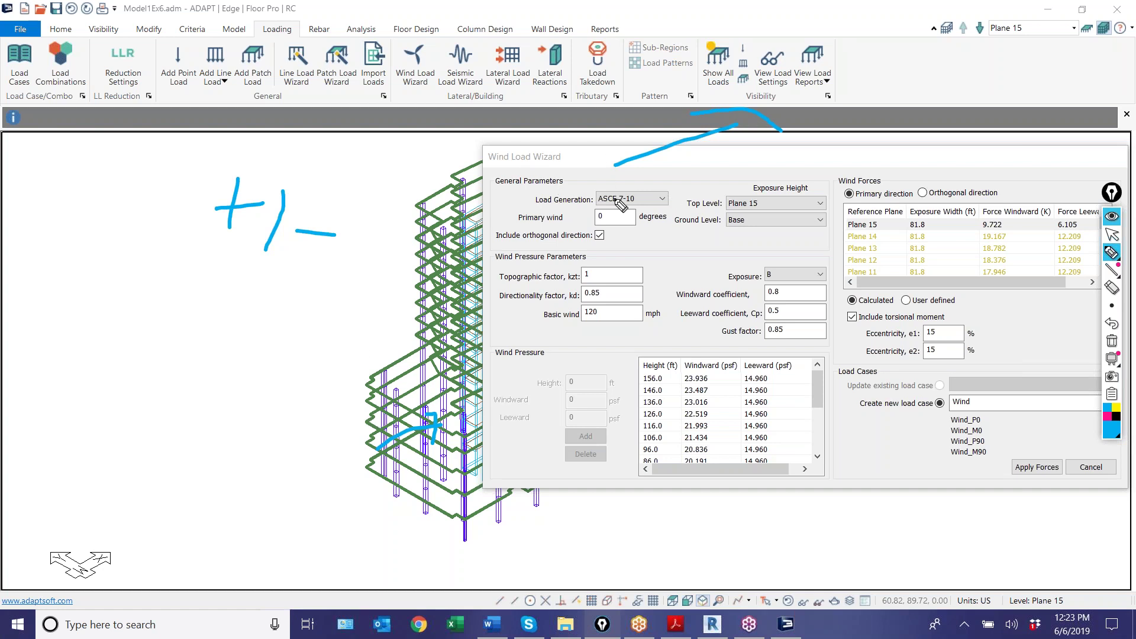
mouse_move(407, 386)
left_mouse_down()
mouse_move(345, 424)
mouse_move(371, 450)
mouse_move(383, 436)
left_mouse_up()
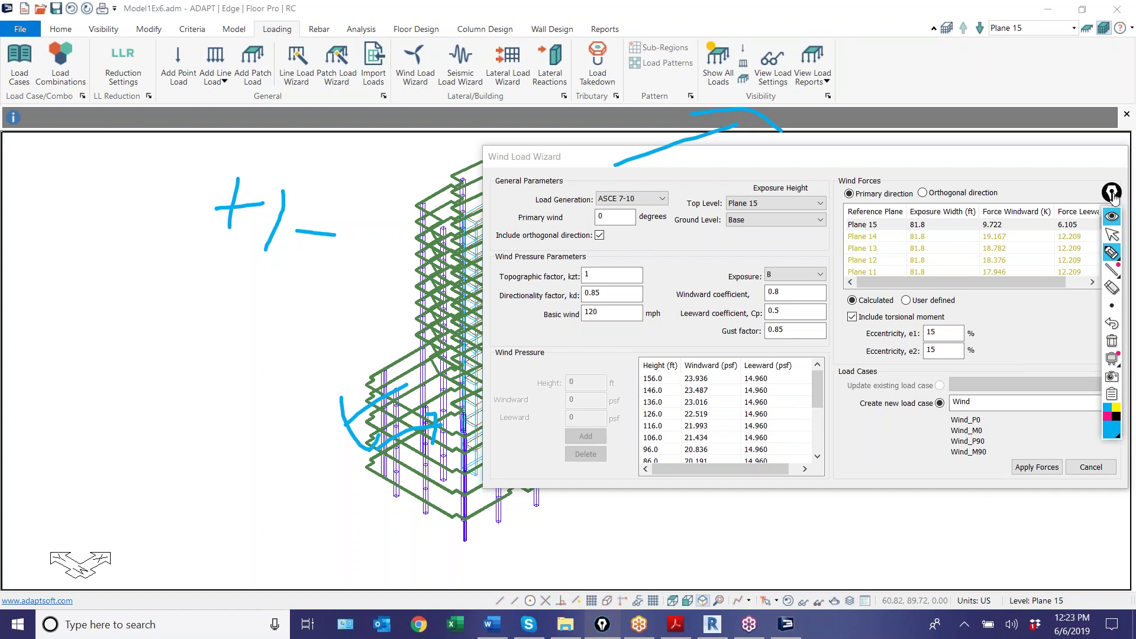
mouse_move(1113, 195)
left_mouse_down()
mouse_move(393, 242)
mouse_move(145, 226)
left_mouse_up()
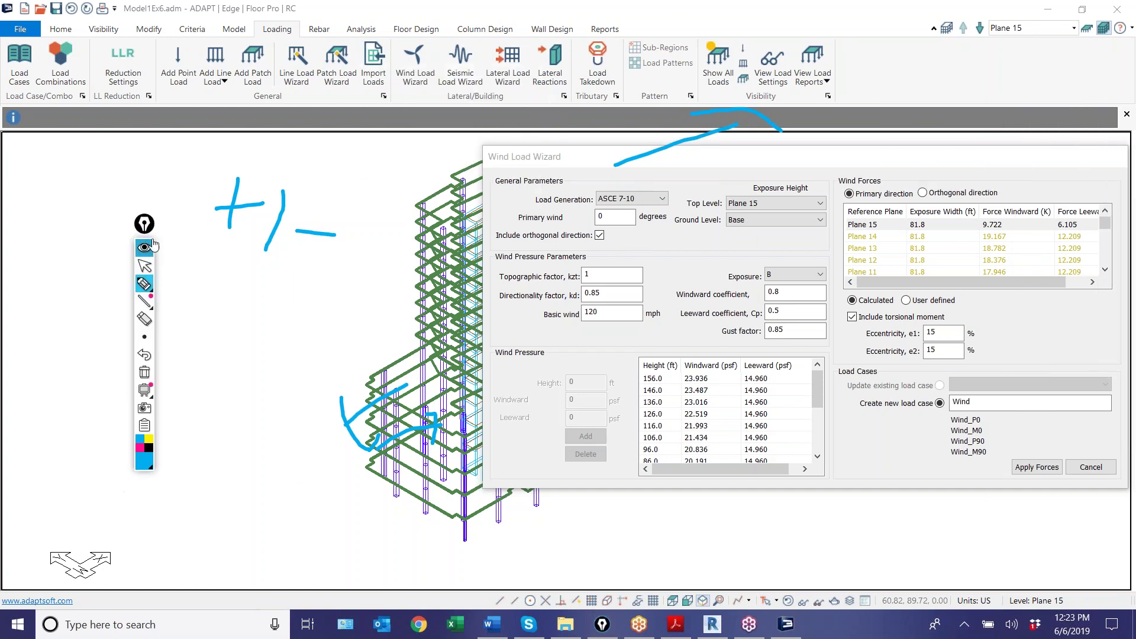
mouse_move(116, 201)
left_mouse_down()
mouse_move(168, 202)
mouse_move(174, 367)
mouse_move(156, 503)
mouse_move(114, 493)
mouse_move(109, 466)
left_mouse_up()
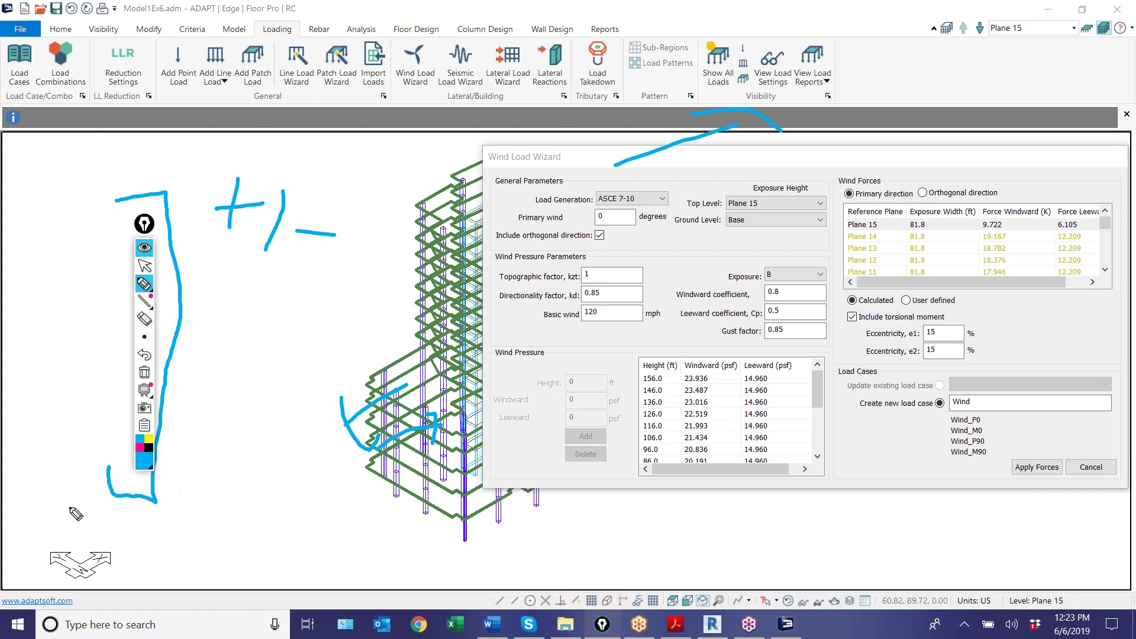
left_click(144, 372)
left_click(143, 266)
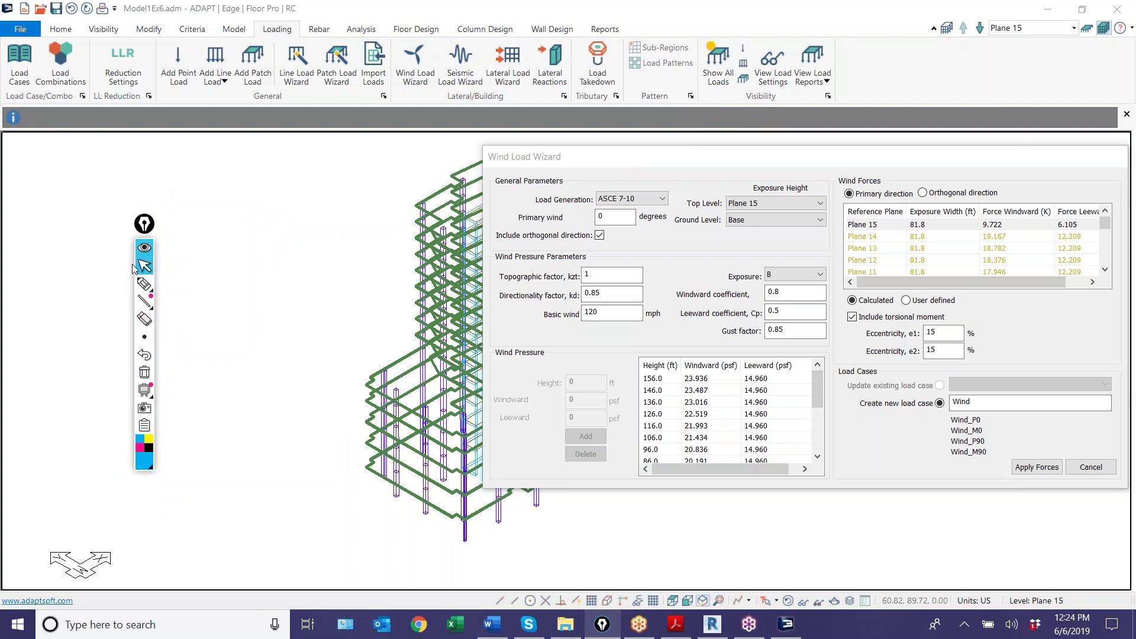
left_click(264, 506)
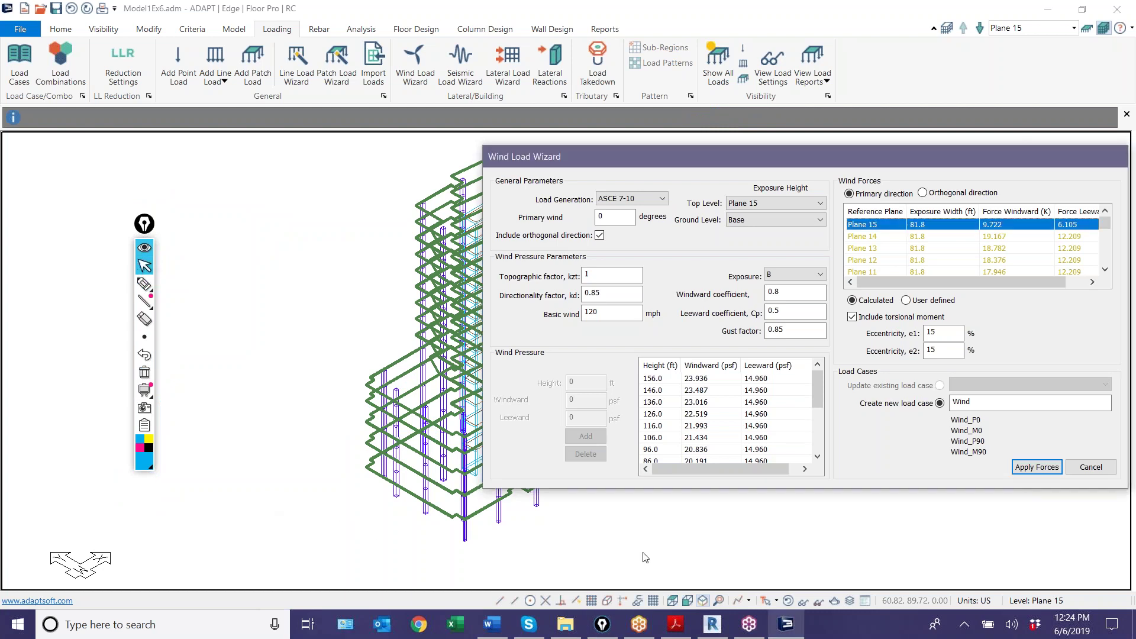
Apply the calculated wind forces to the tower as new Wind load cases and display only the Plane 15 level
left_click_drag(747, 157, 527, 106)
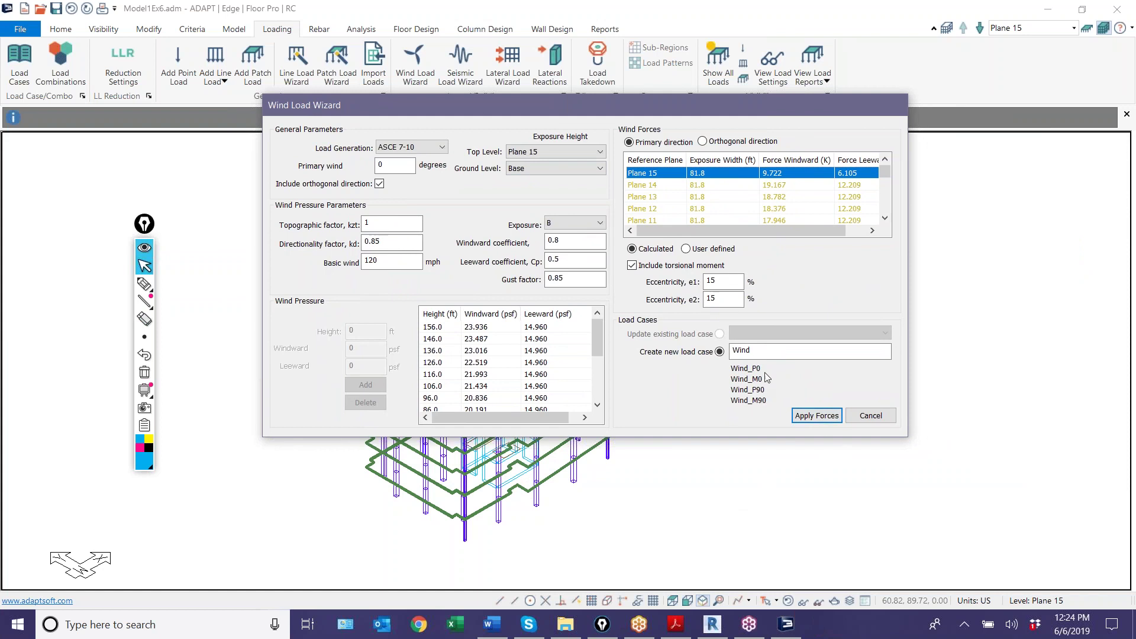
left_click(815, 416)
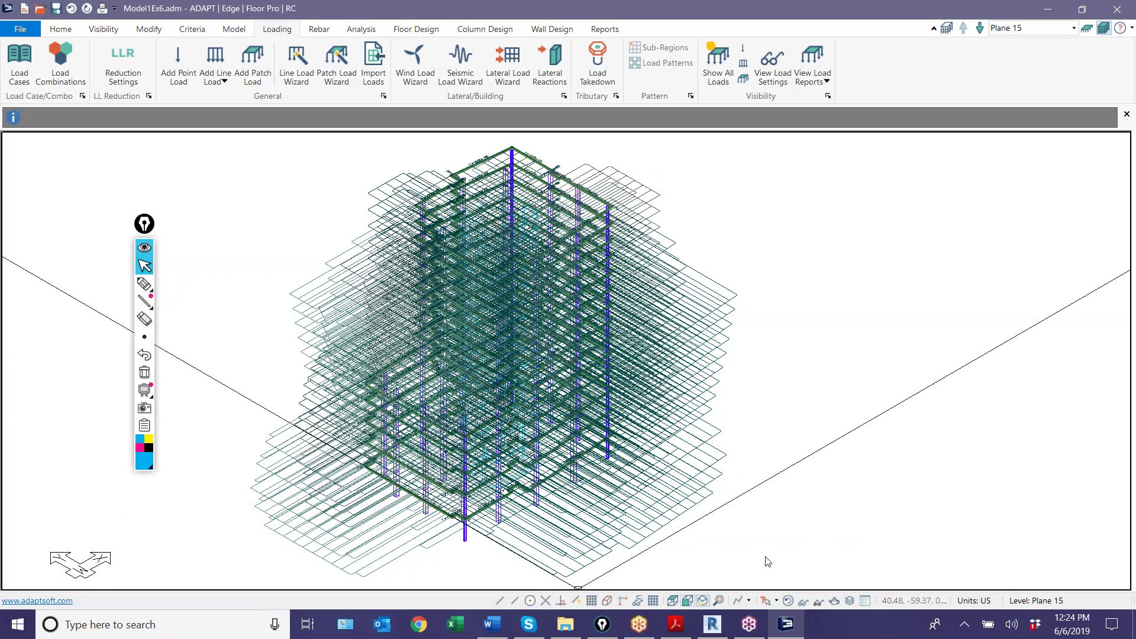
left_click(1090, 29)
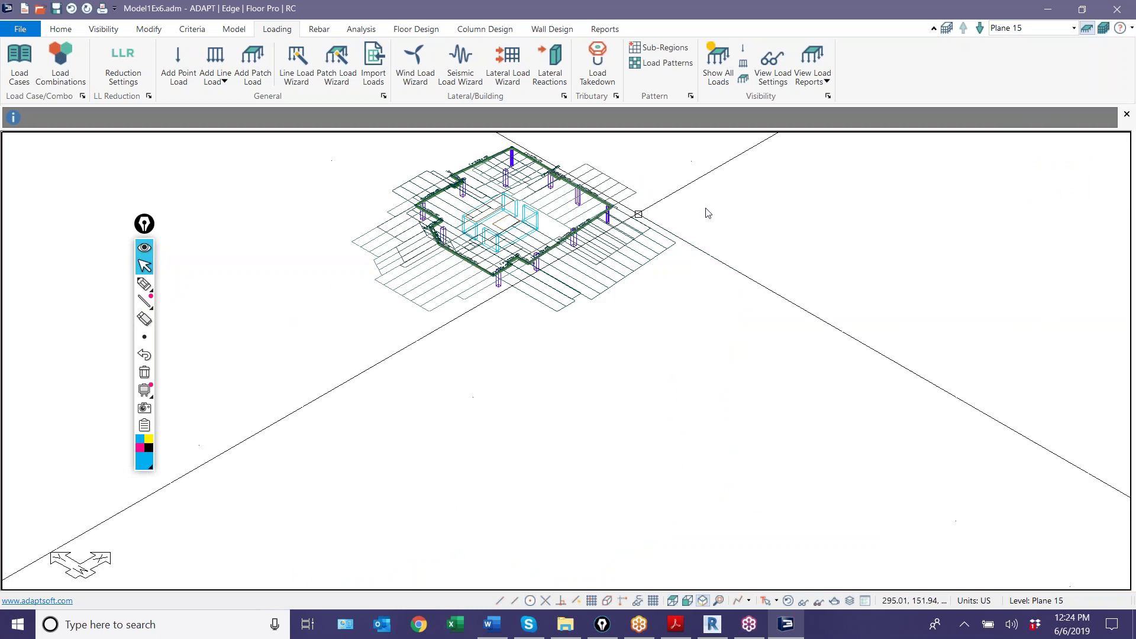
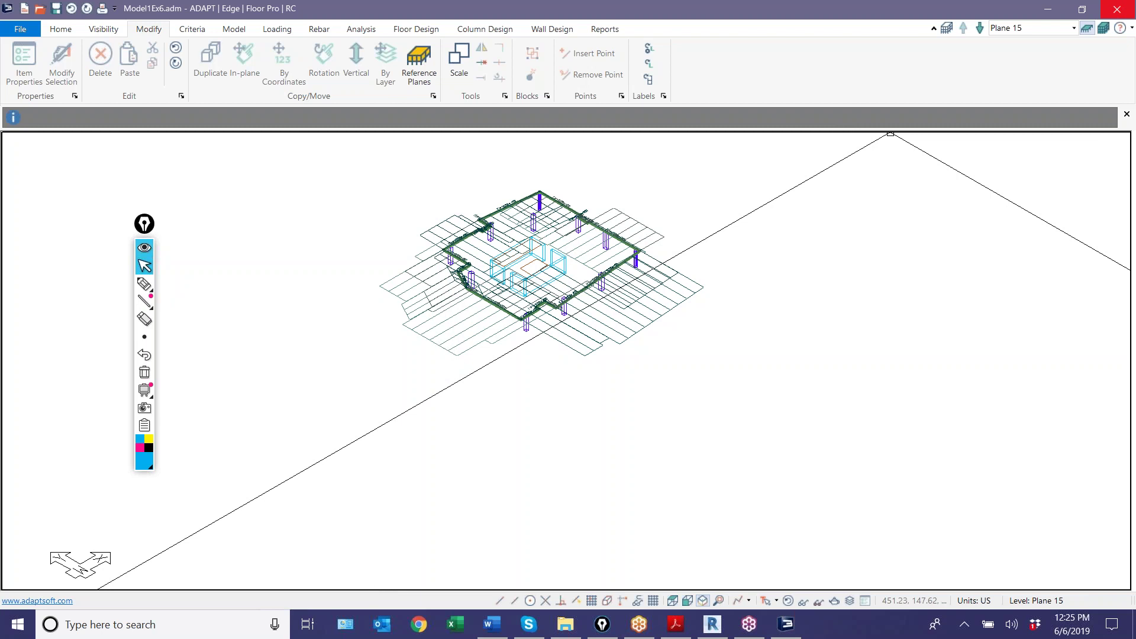
End the ADAPT-Builder Application process in Task Manager and close Task Manager
key("ctrl+shift+Escape")
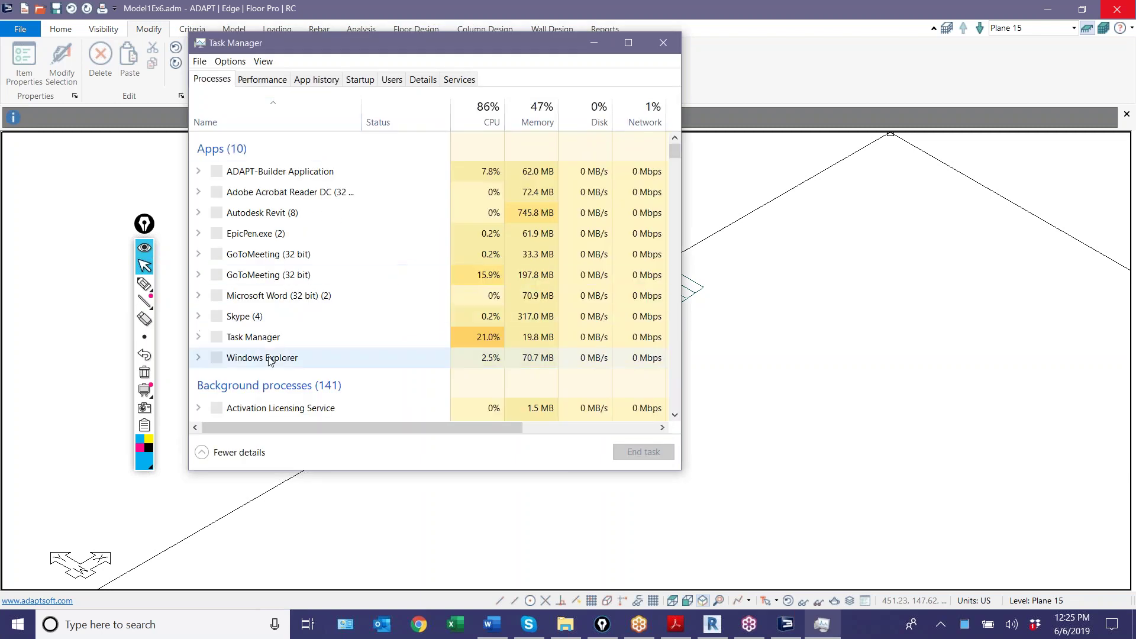
left_click(287, 170)
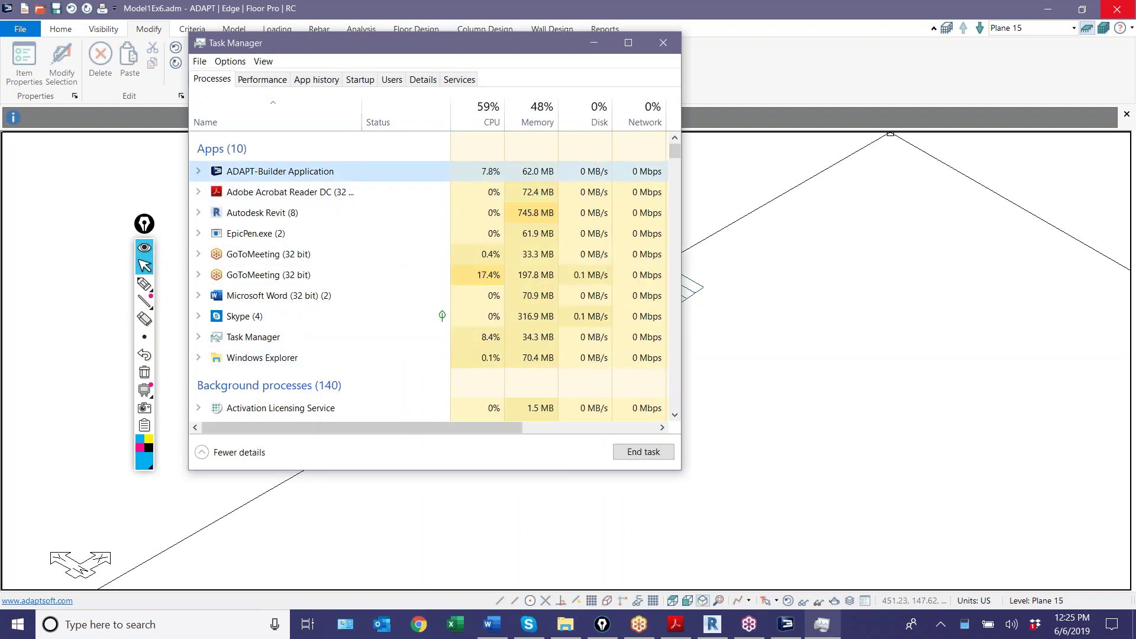
left_click(634, 463)
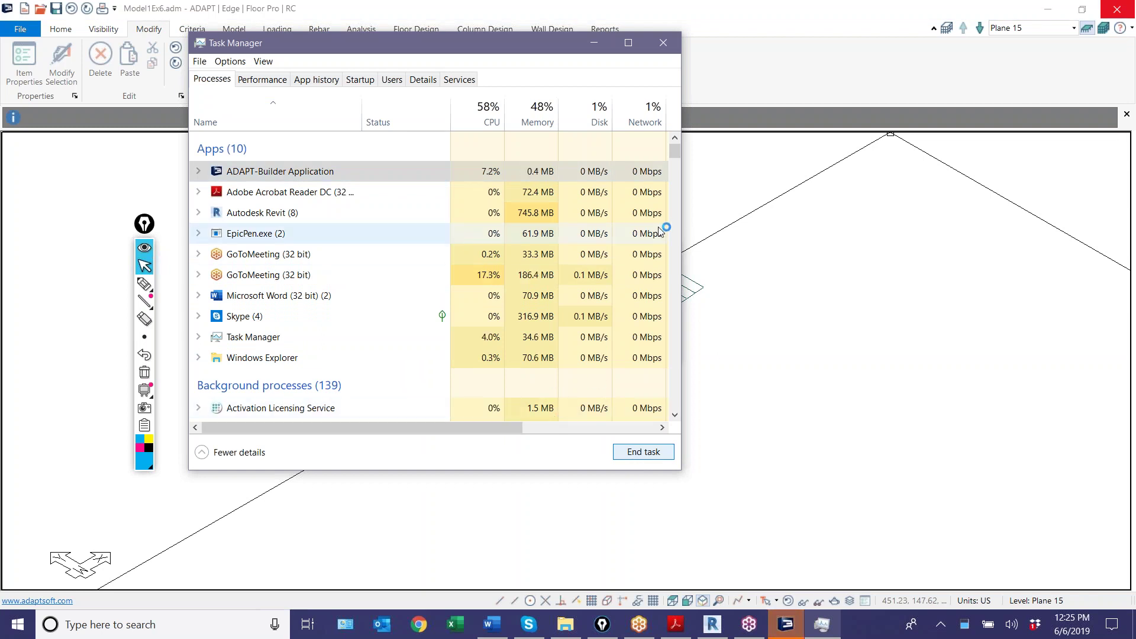
left_click(663, 44)
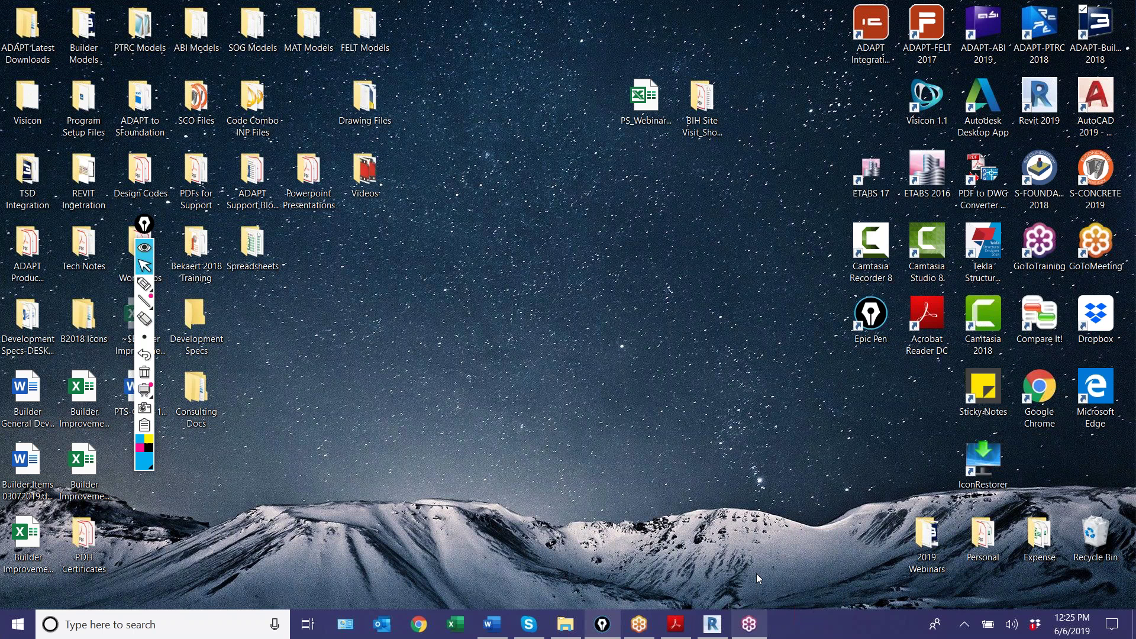
Relaunch ADAPT-Builder 2018 and open Model1Ex6.adm in an isometric view of the full multi-level tower
double_click(1095, 29)
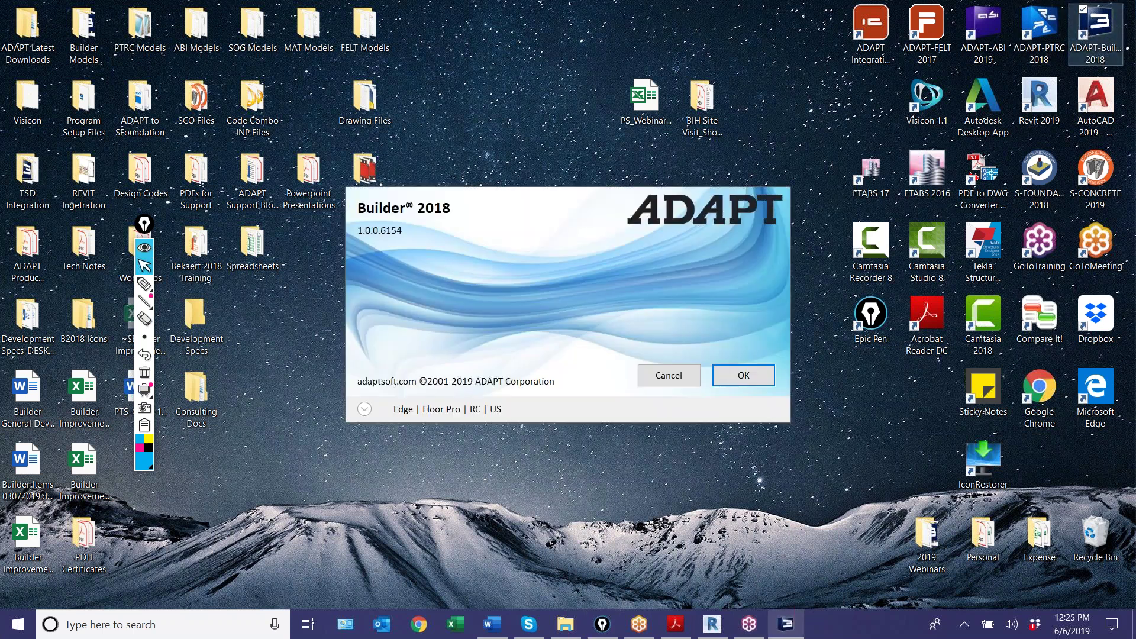
left_click(732, 375)
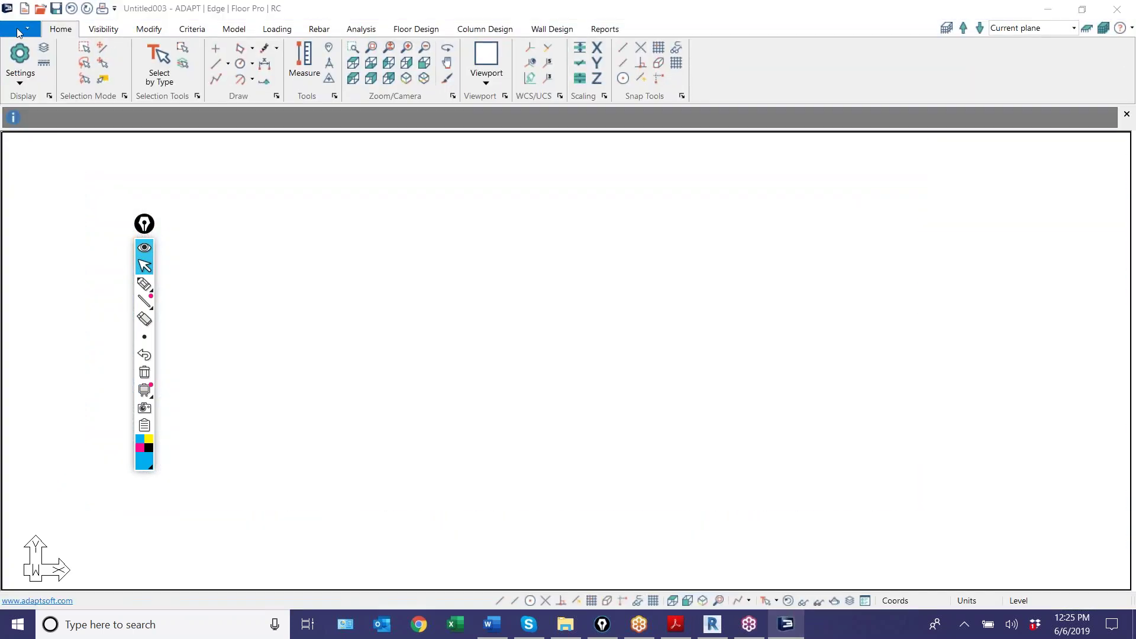
left_click(20, 29)
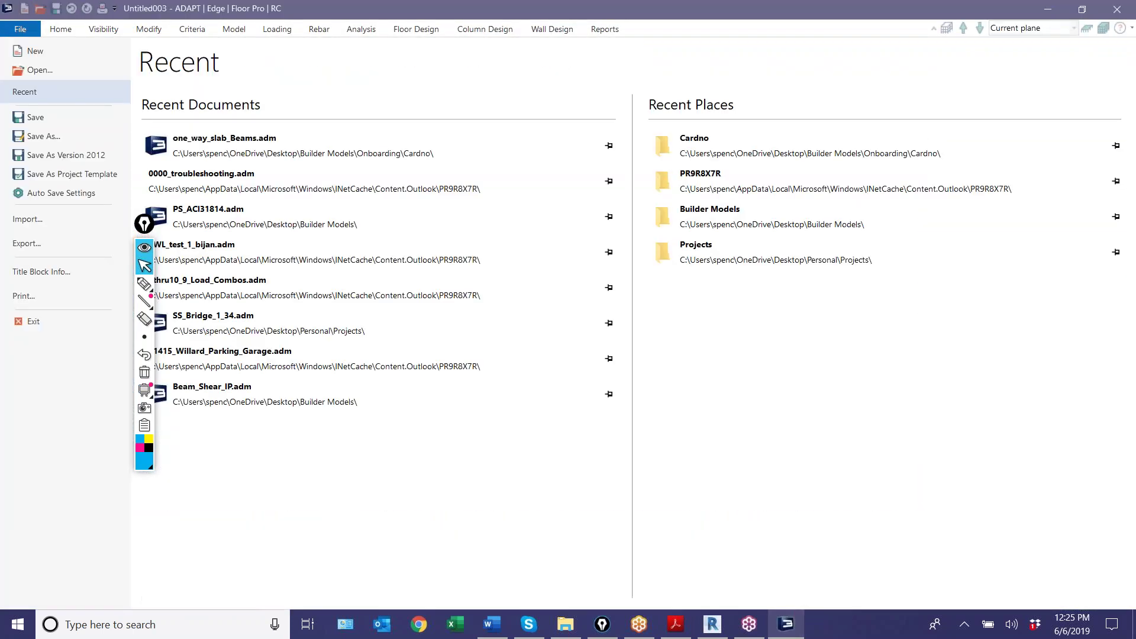
left_click(37, 72)
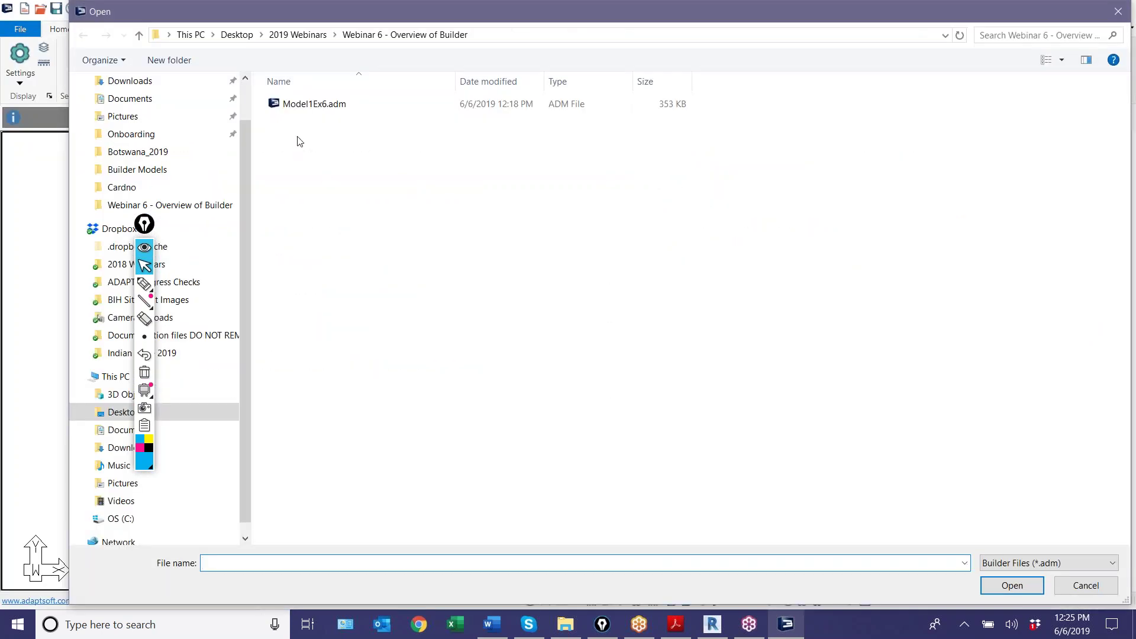
double_click(312, 105)
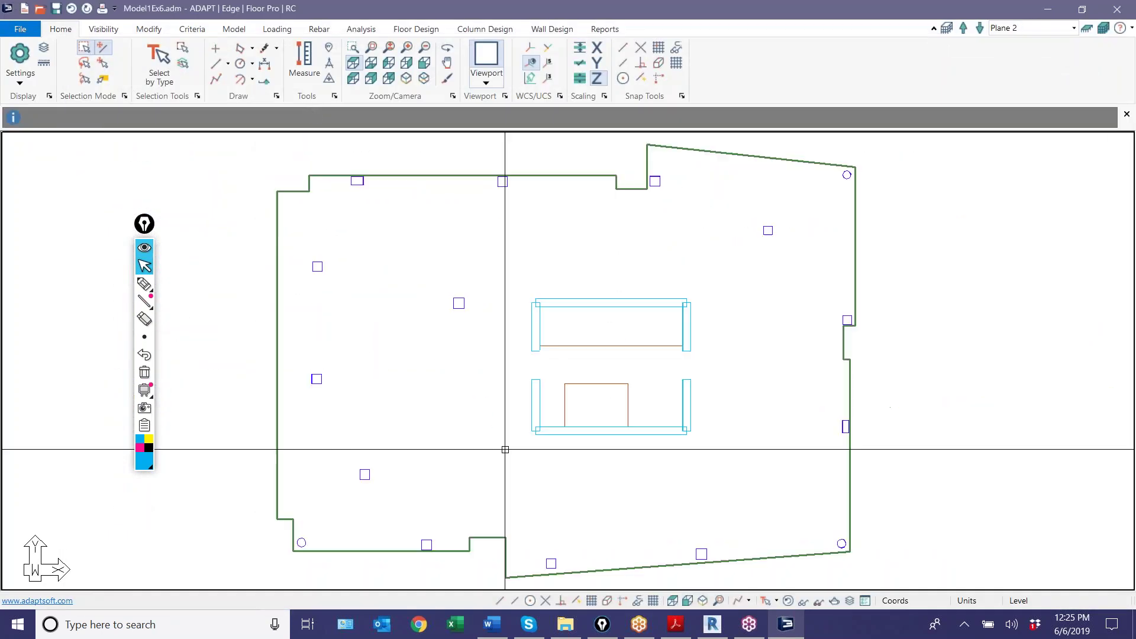
left_click(701, 601)
left_click(1105, 28)
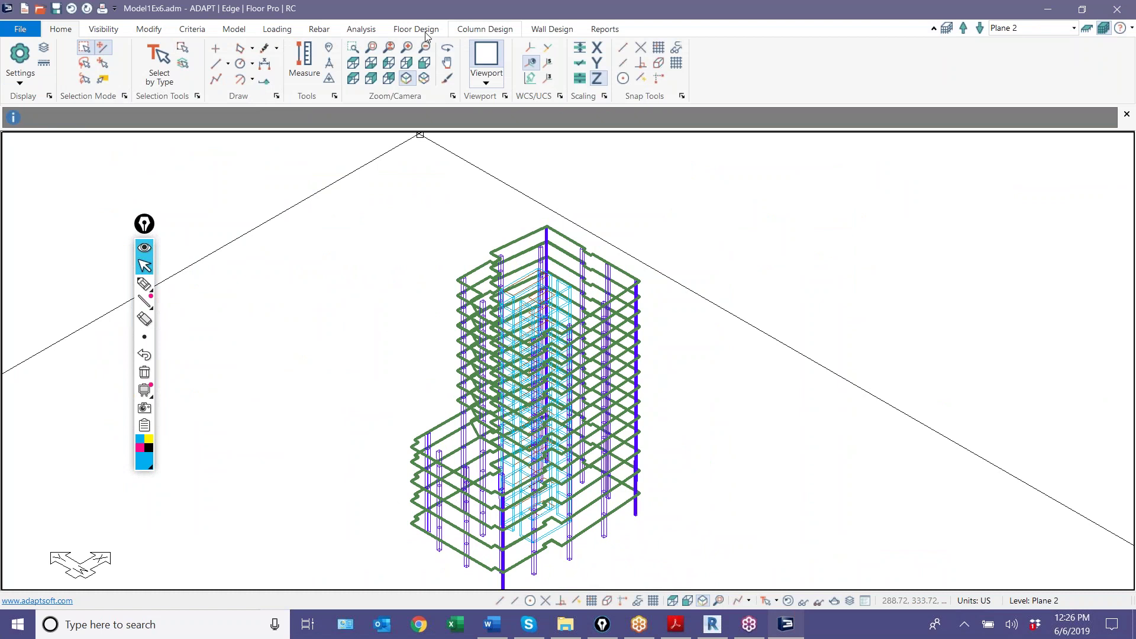
Start the Wind Load Wizard, set the basic wind speed to 120 mph and include the orthogonal direction
left_click(277, 29)
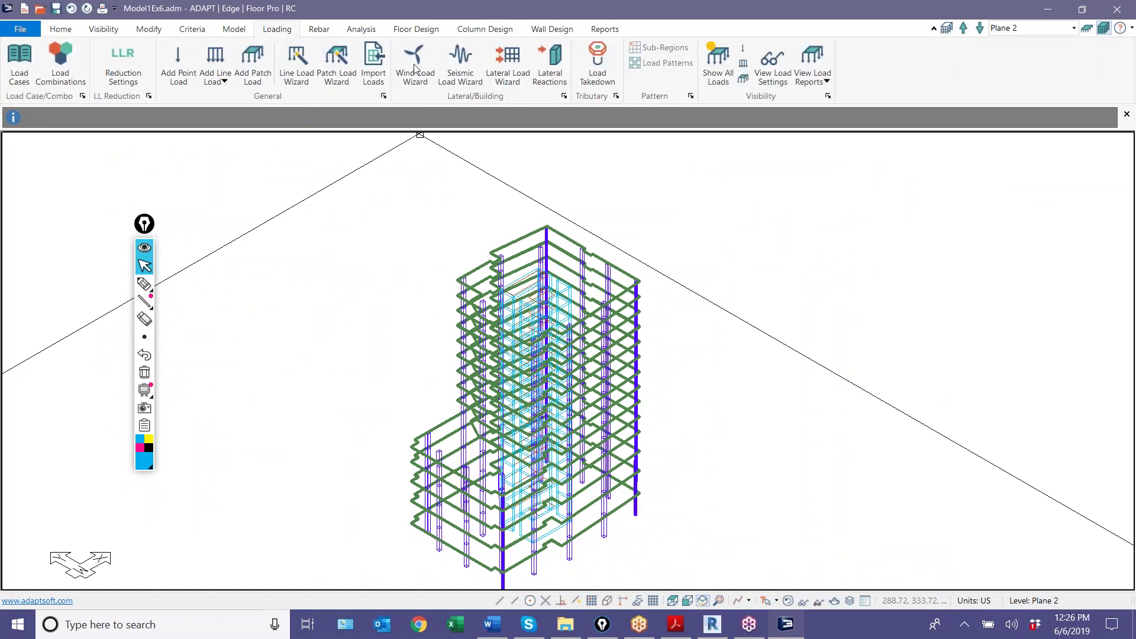
left_click(414, 62)
double_click(384, 298)
type("120")
key("Tab")
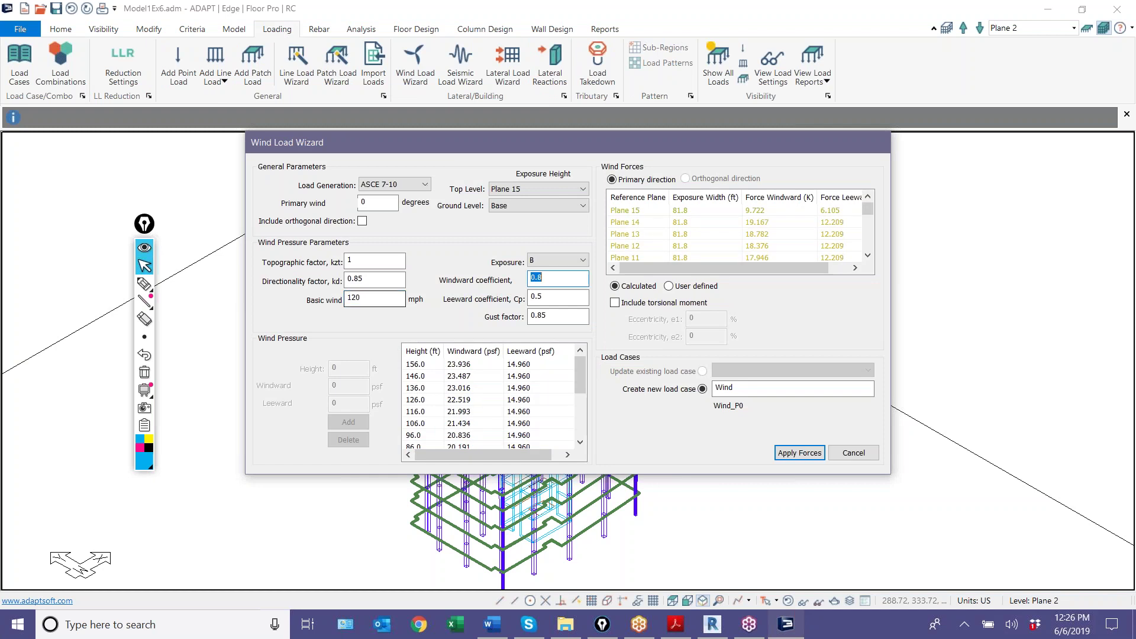
left_click(362, 221)
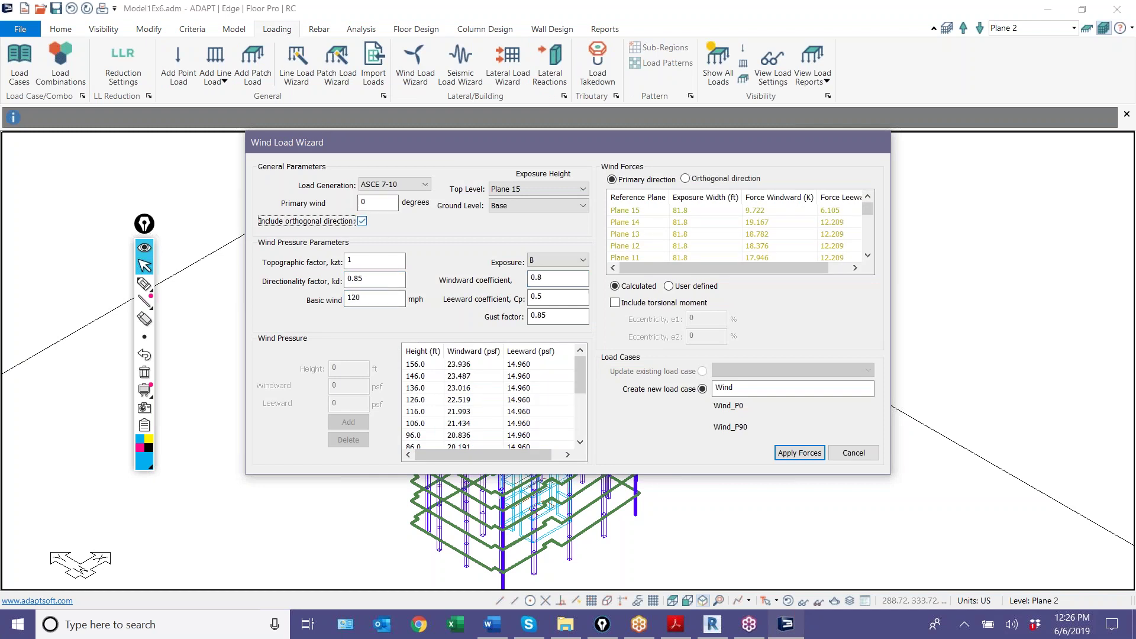
Include torsional moment with eccentricities e1 and e2 of 15% and apply the forces as the new load case Wind
left_click(648, 302)
double_click(695, 319)
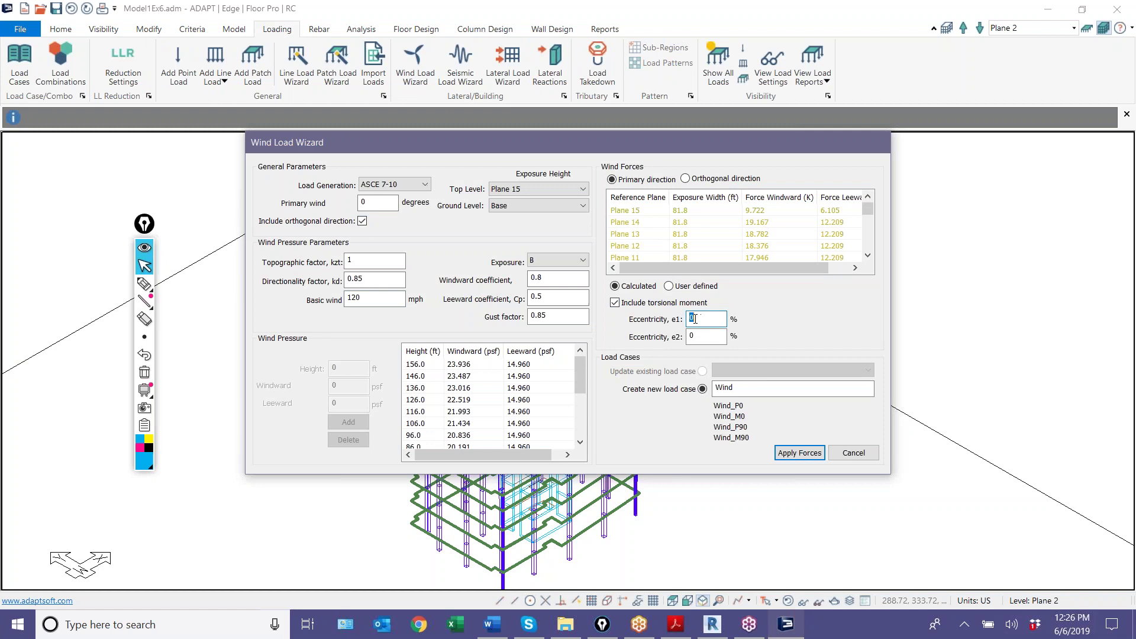
type("15")
key("Tab")
type("15")
left_click(787, 452)
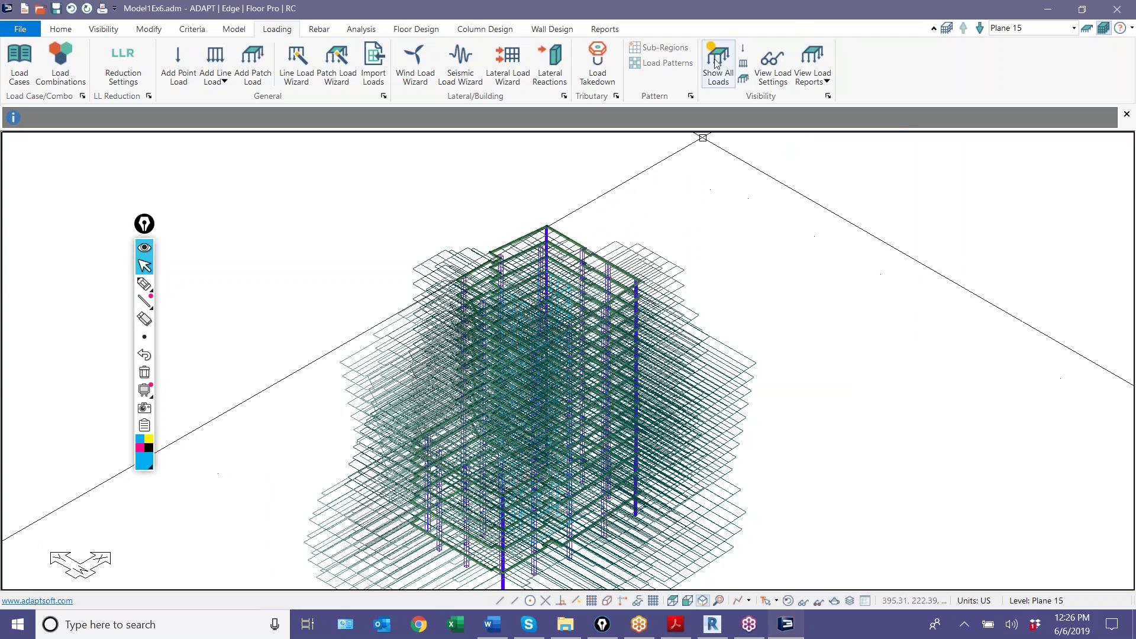
Hide all loads and automatically create a 90 ksf patch load for the Dead load case on the whole selected tower
left_click(718, 64)
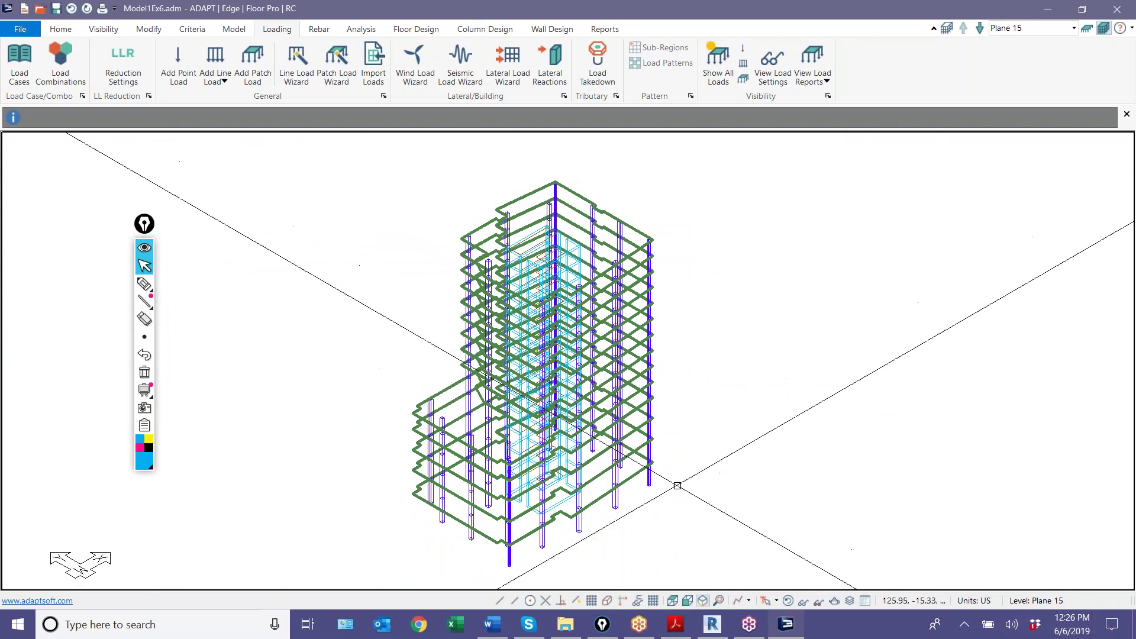
left_click_drag(325, 139, 740, 553)
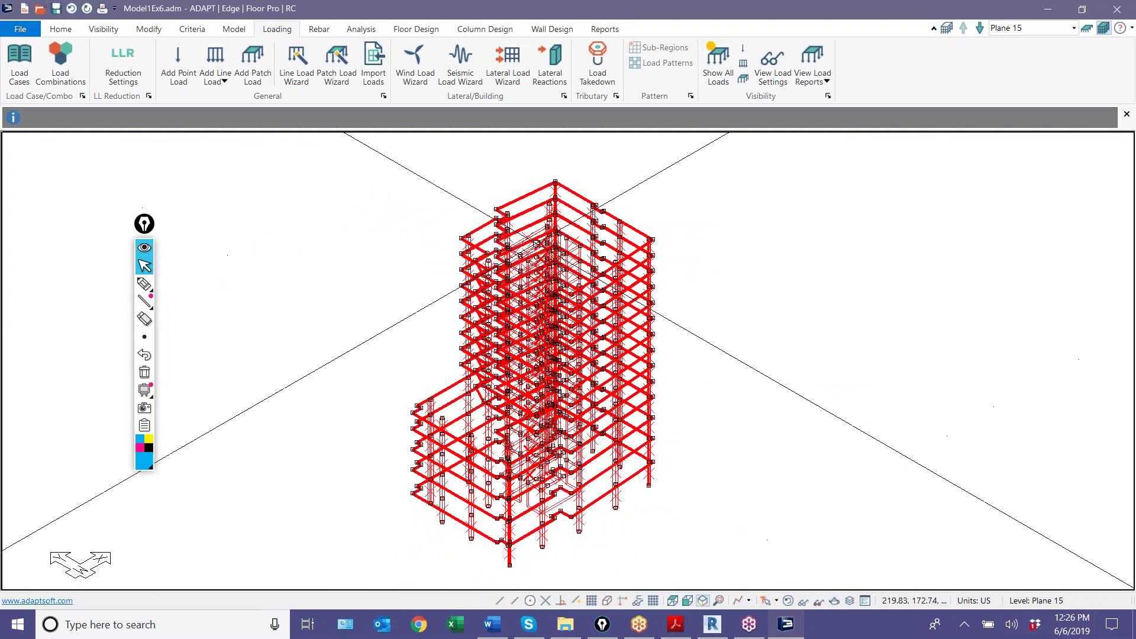
left_click(336, 59)
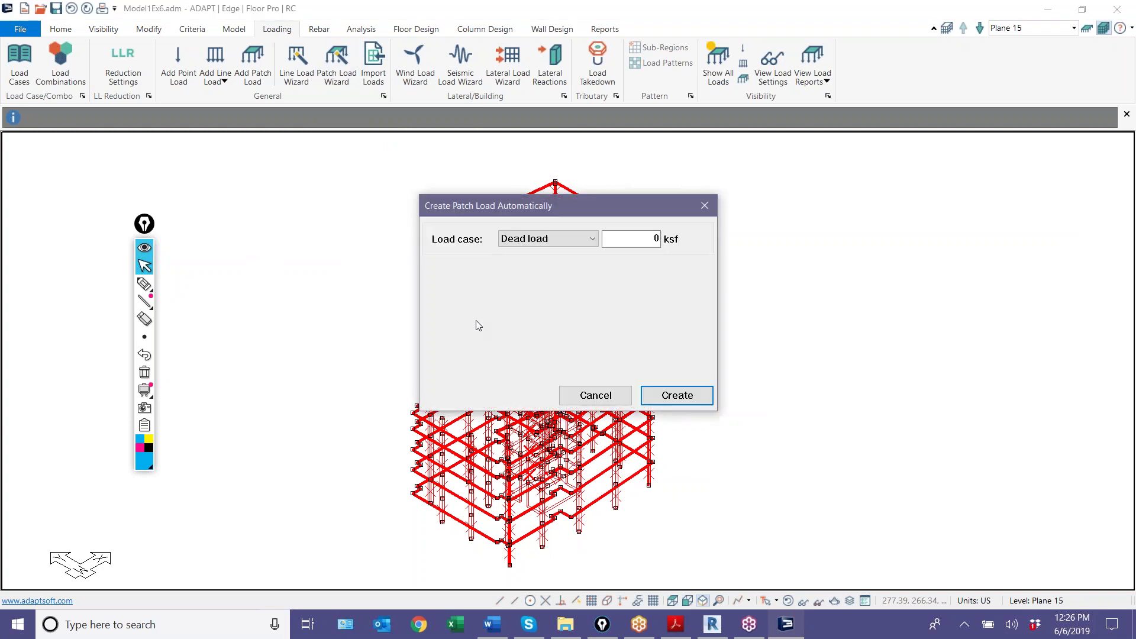
left_click(644, 240)
type("90")
key("Return")
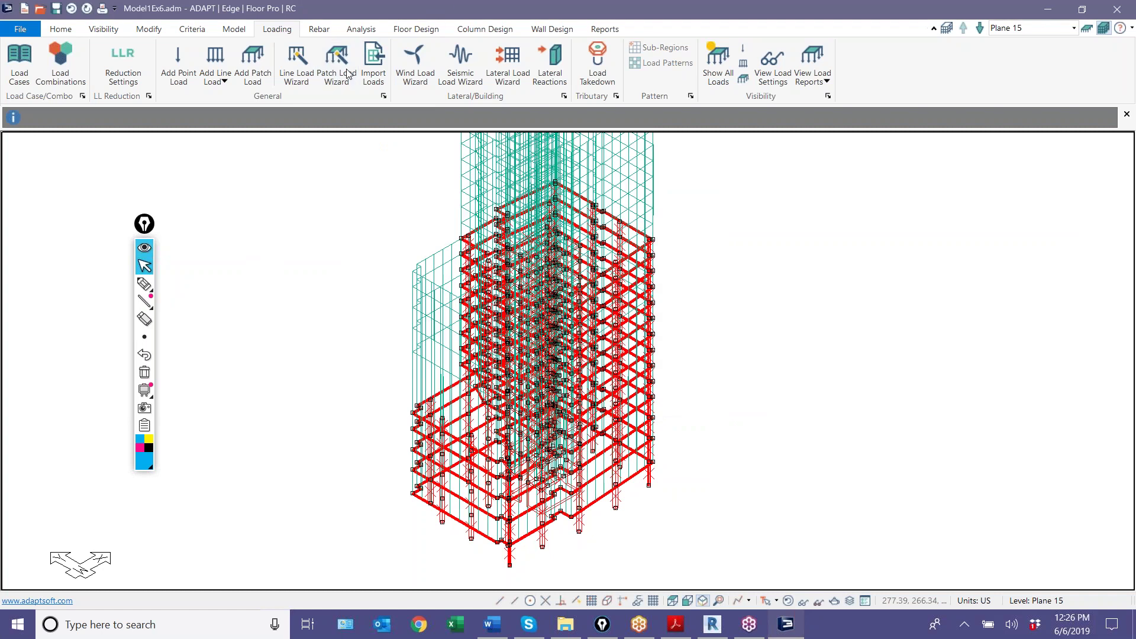
Automatically create patch loads for the Live load case on the slabs of the selected tower
left_click(336, 59)
left_click(547, 239)
left_click(528, 260)
left_click(639, 243)
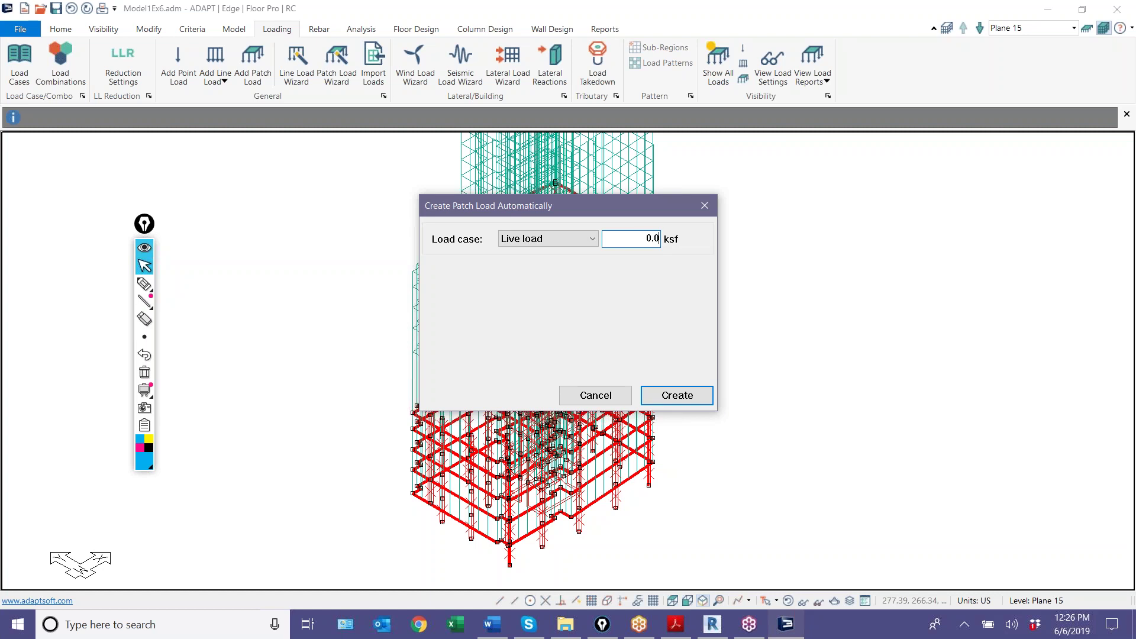
key("Return")
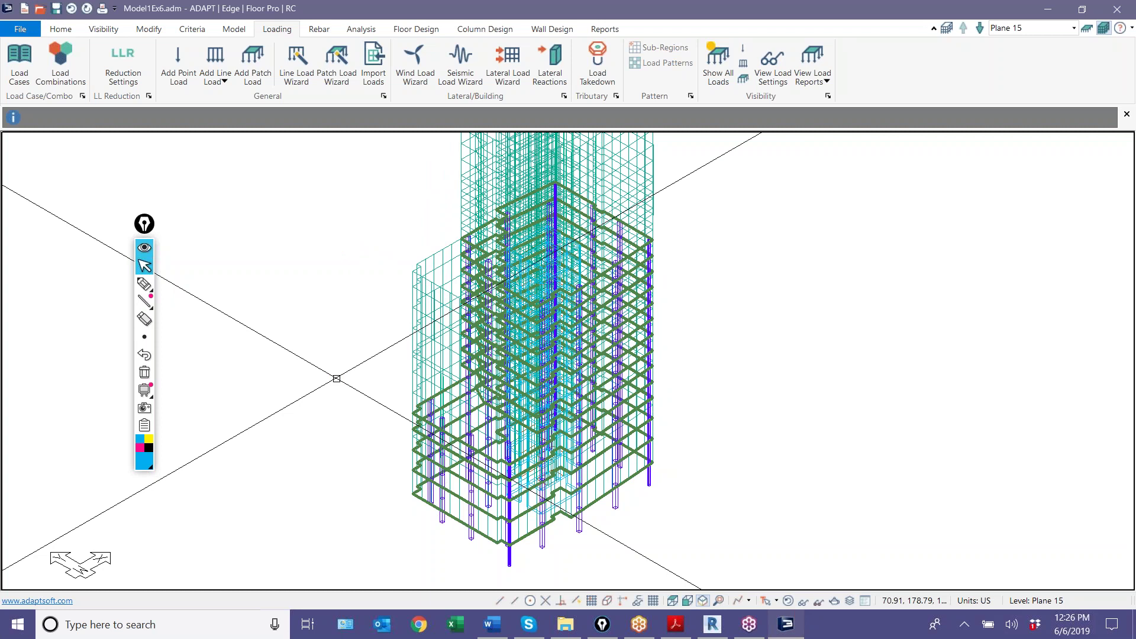
Review the wind cases in the Load Case Library and inspect the patch loads on the full multi-level tower
left_click(19, 63)
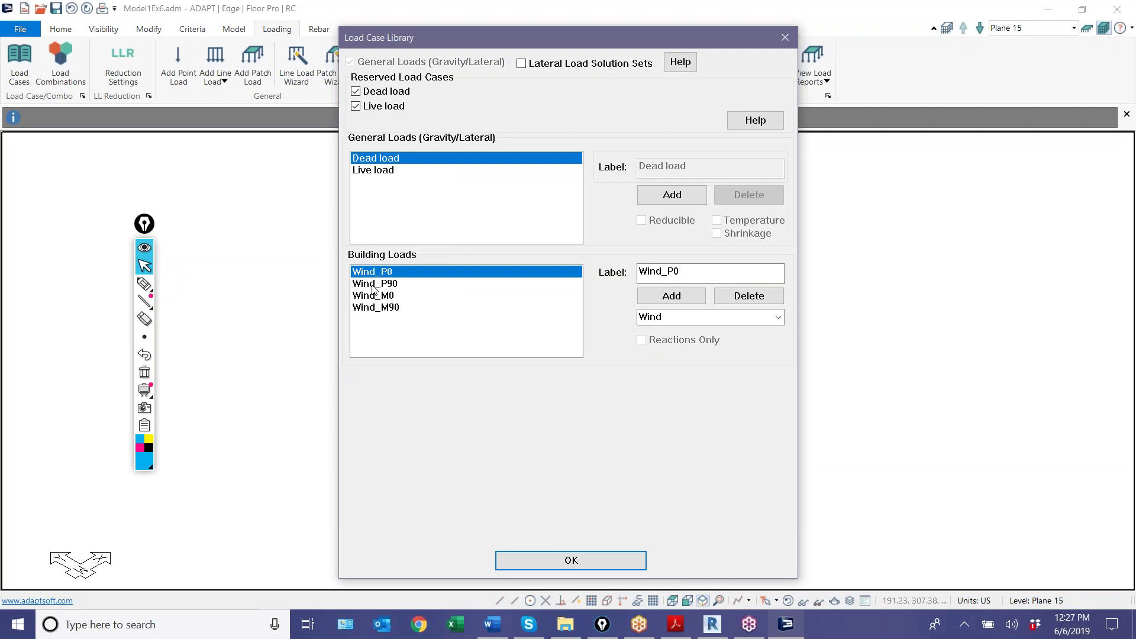
left_click(785, 38)
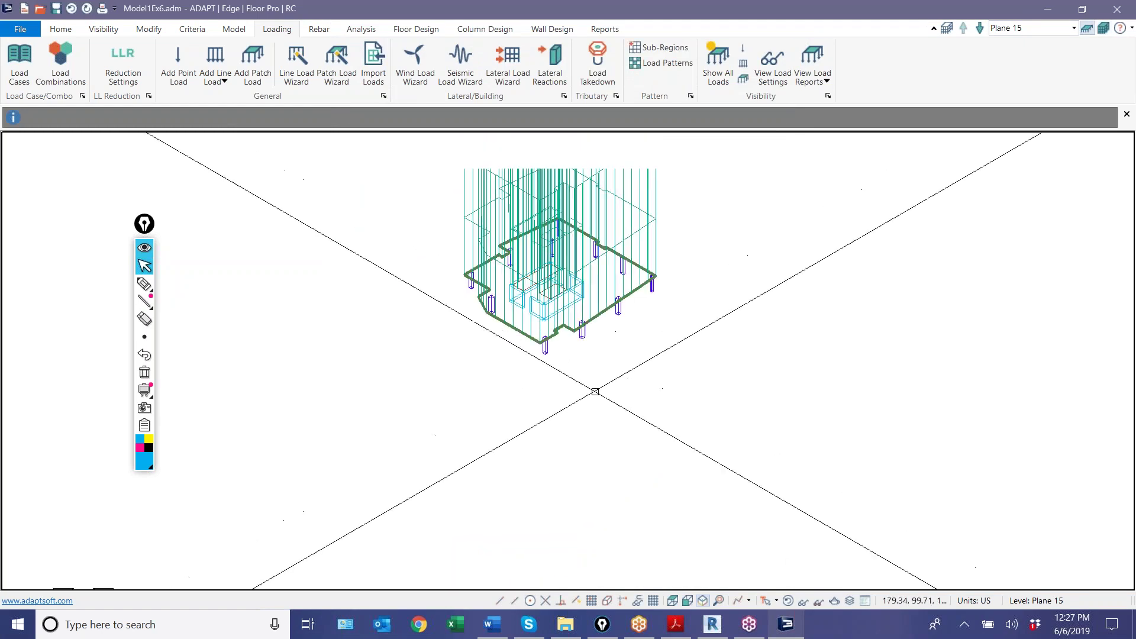
scroll(472, 394, "down", 2)
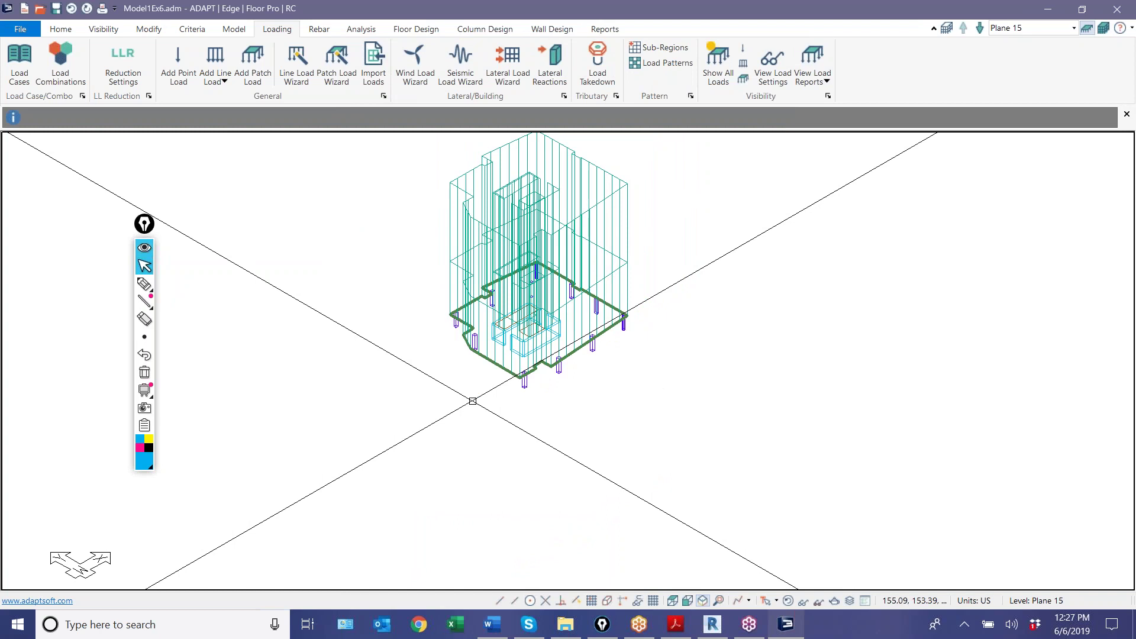
left_click(1100, 33)
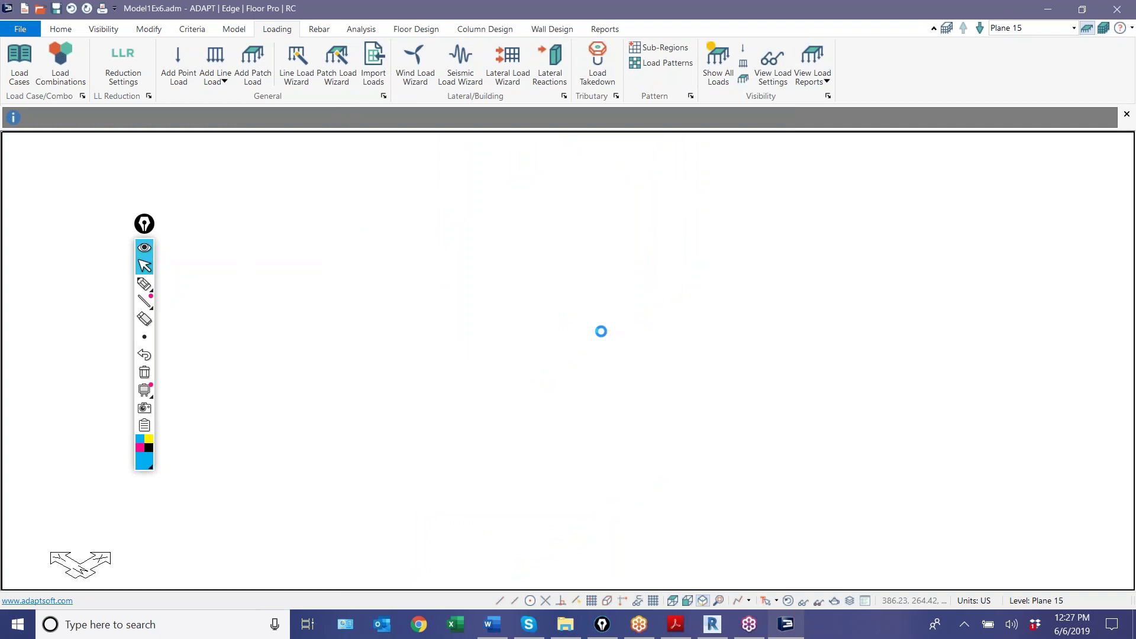
middle_click_drag(175, 414, 248, 341)
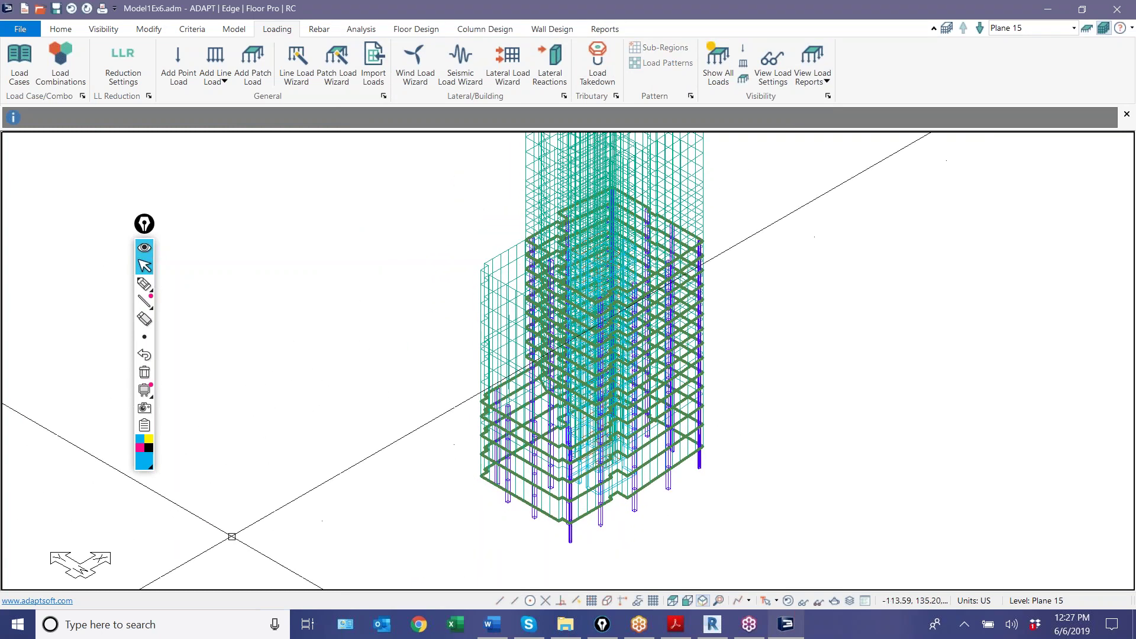
scroll(233, 526, "down", 2)
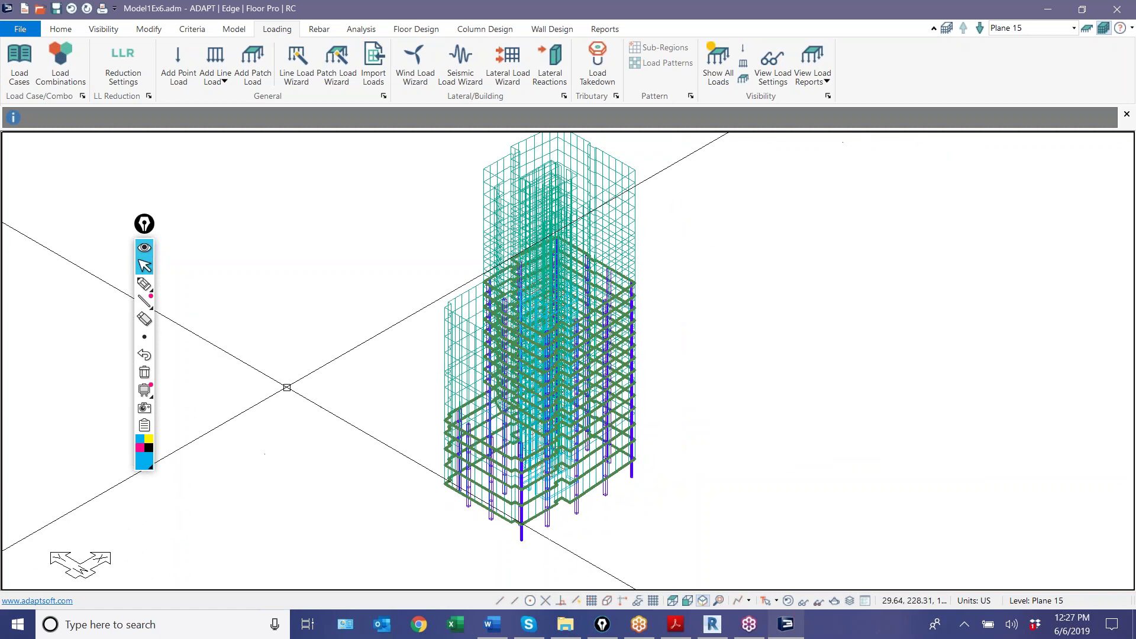
Start a new seismic load case named EQX and examine the user-defined story force and base shear input options
left_click(463, 75)
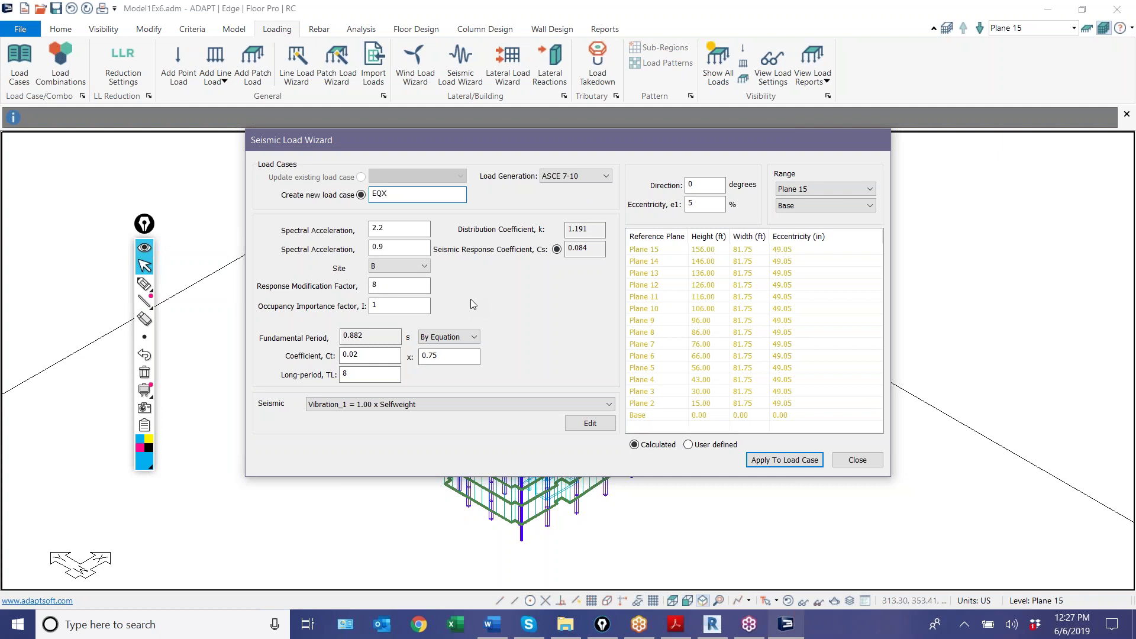
left_click(567, 176)
left_click(564, 188)
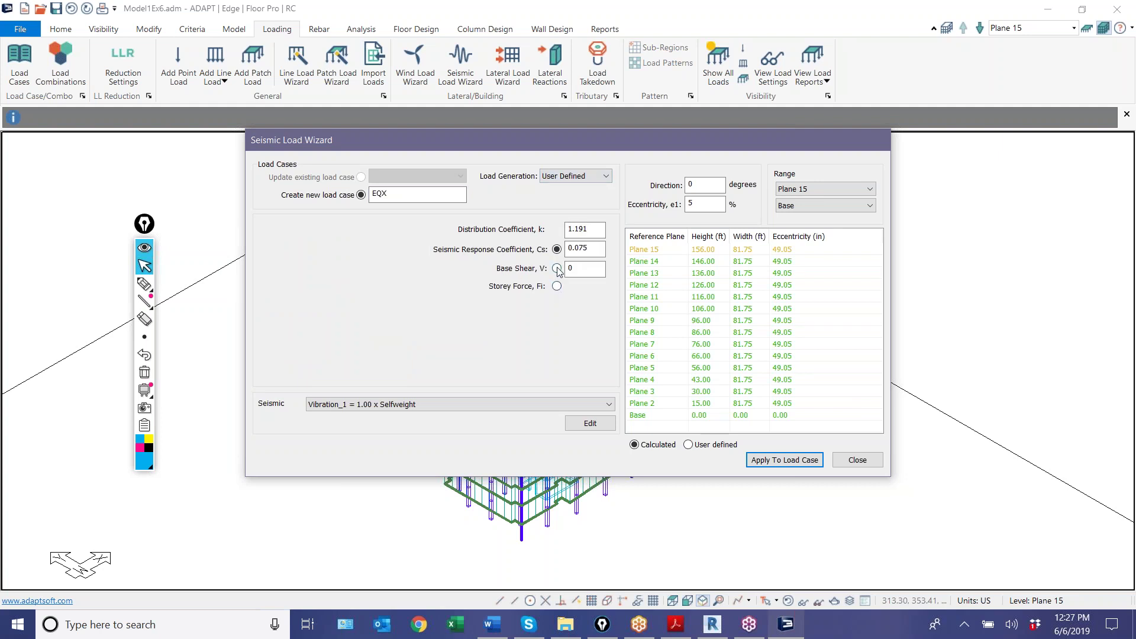
left_click(556, 286)
left_click(557, 268)
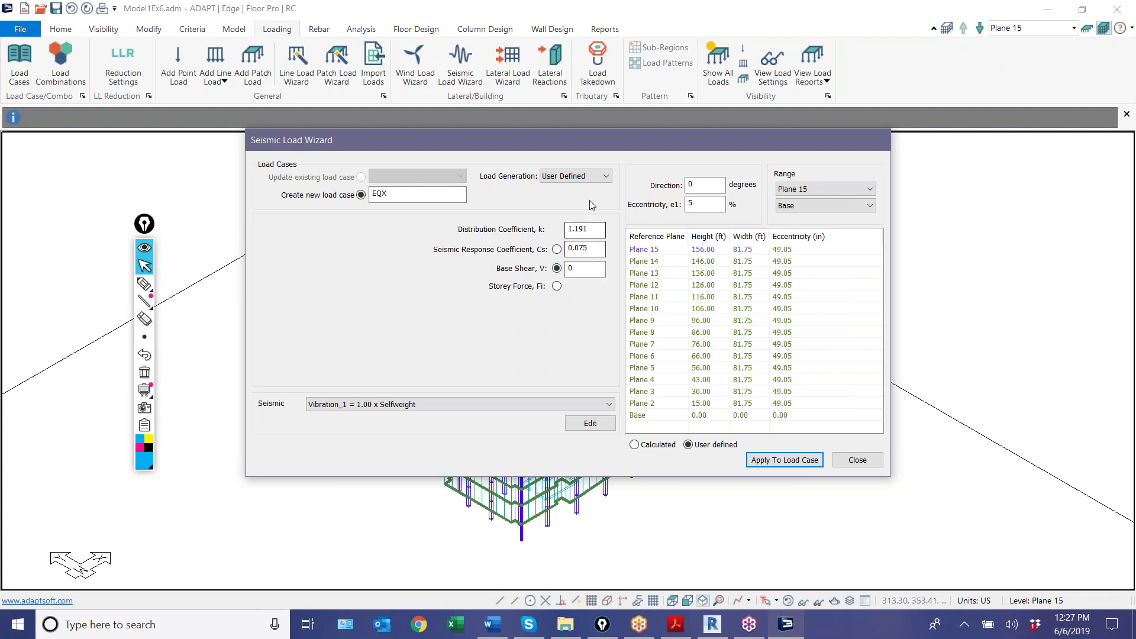
Set load generation to ASCE 7-10 and apply the seismic forces at 0 degrees with 5% eccentricity to new load case EQX
left_click(585, 178)
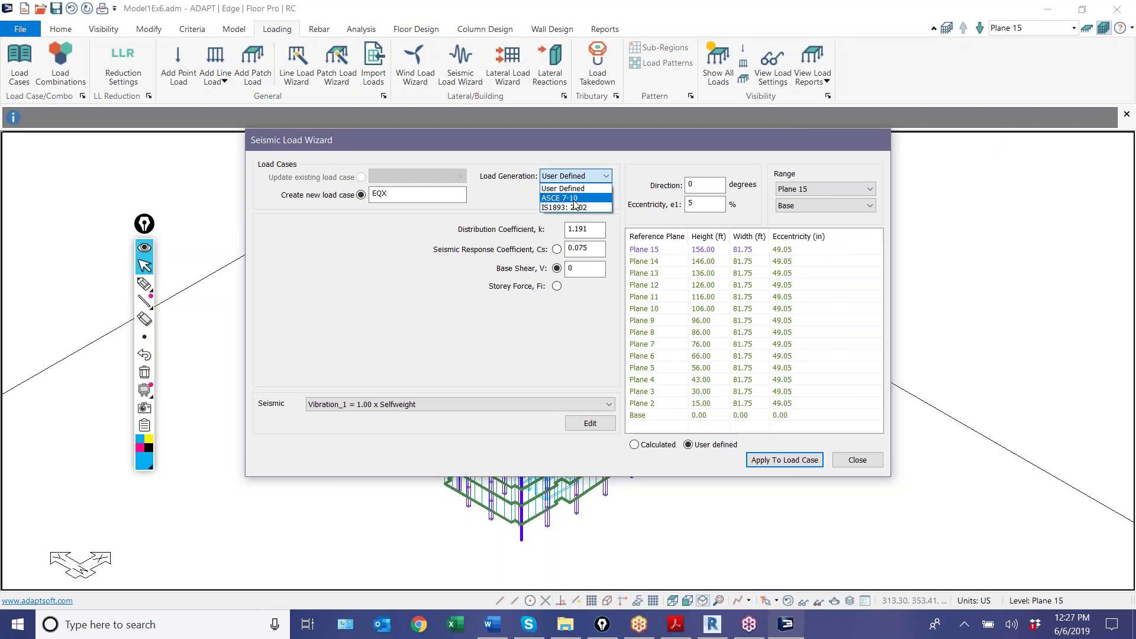
left_click(574, 199)
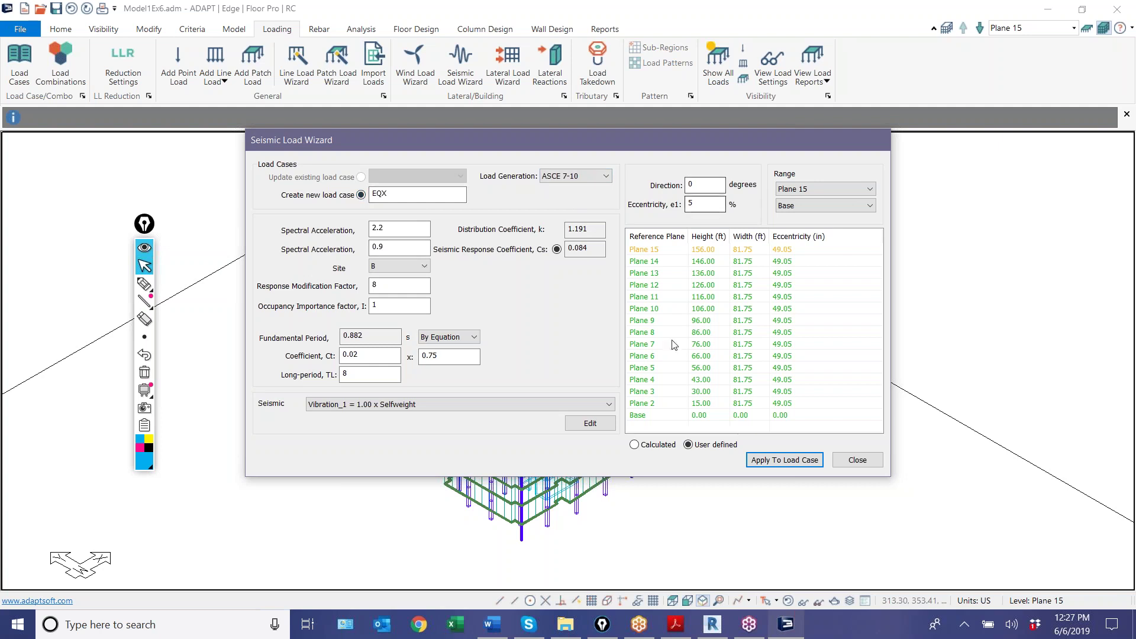
left_click(762, 462)
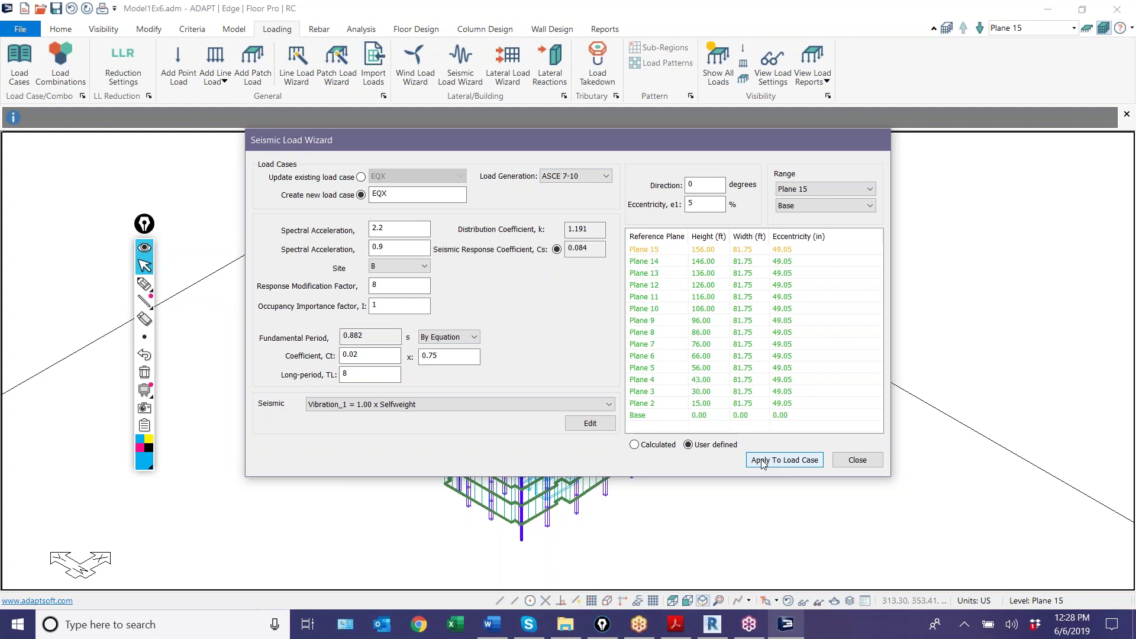
Create the seismic load case EQY with direction 90 degrees and 5% eccentricity and apply the ASCE 7-10 forces to it
left_click(401, 194)
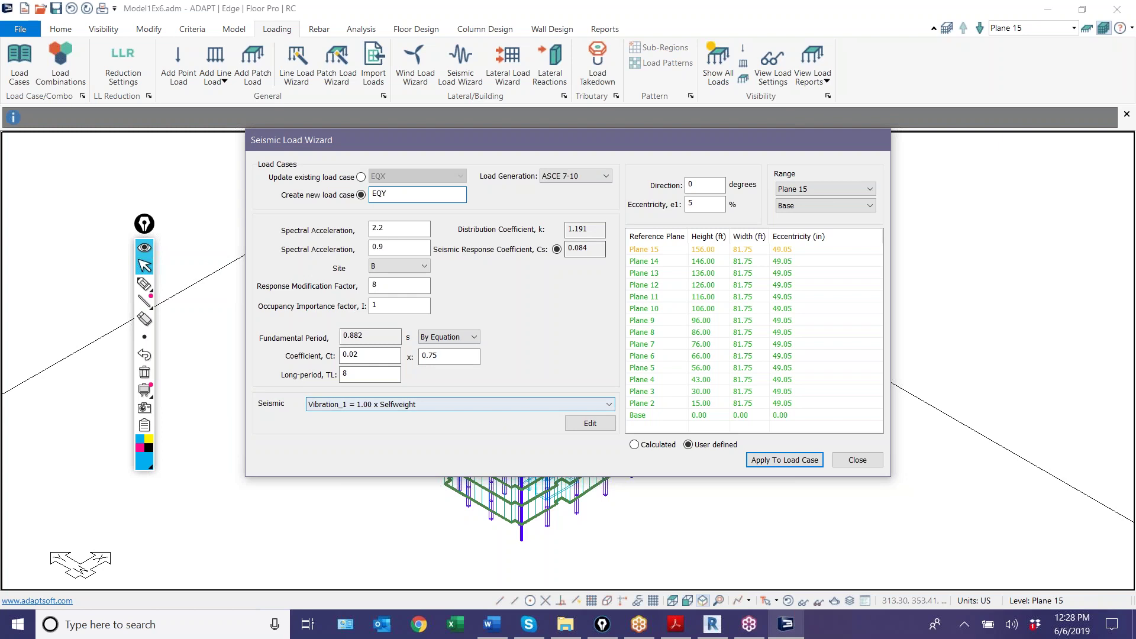
double_click(703, 184)
type("90")
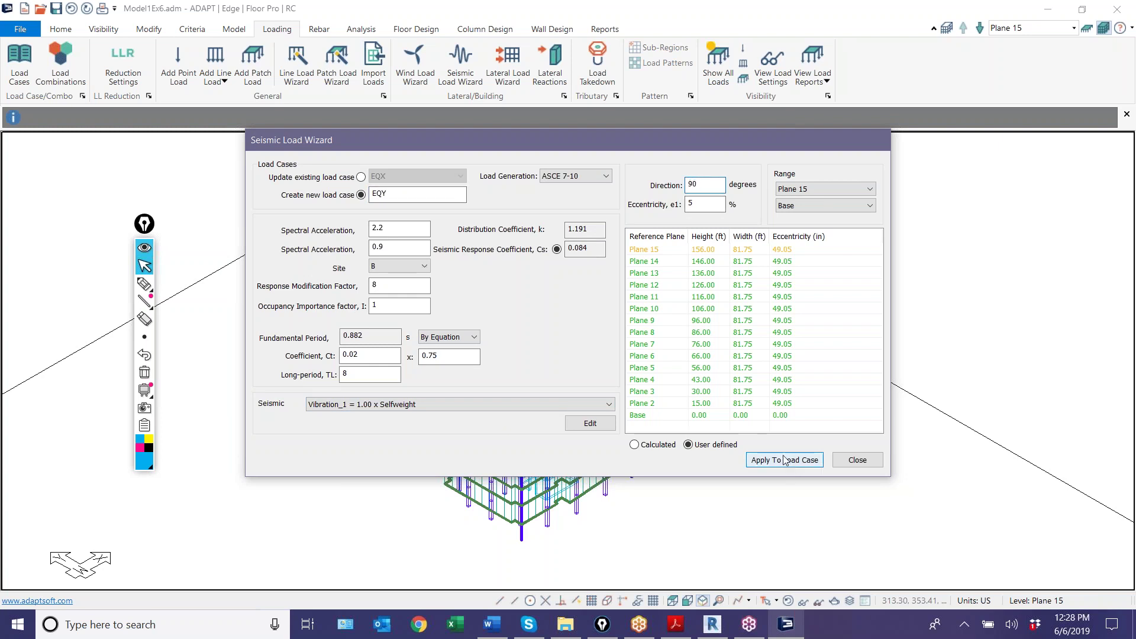
left_click(766, 461)
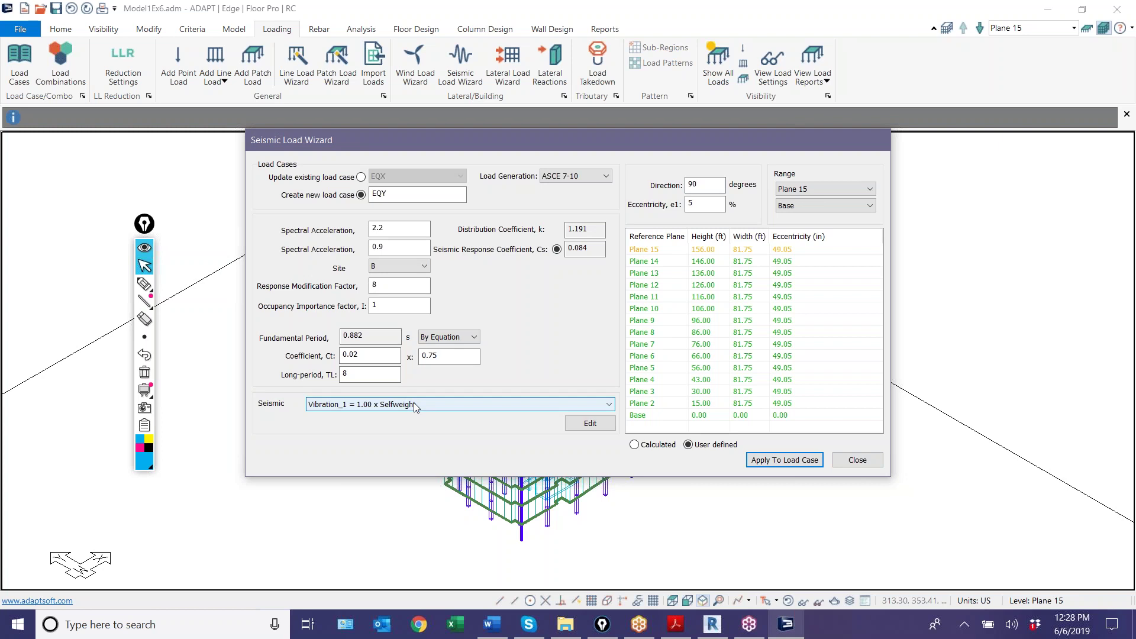
Review the available load generation codes and the Vibration_1 mass combination, and close the Seismic Load Wizard
left_click(589, 178)
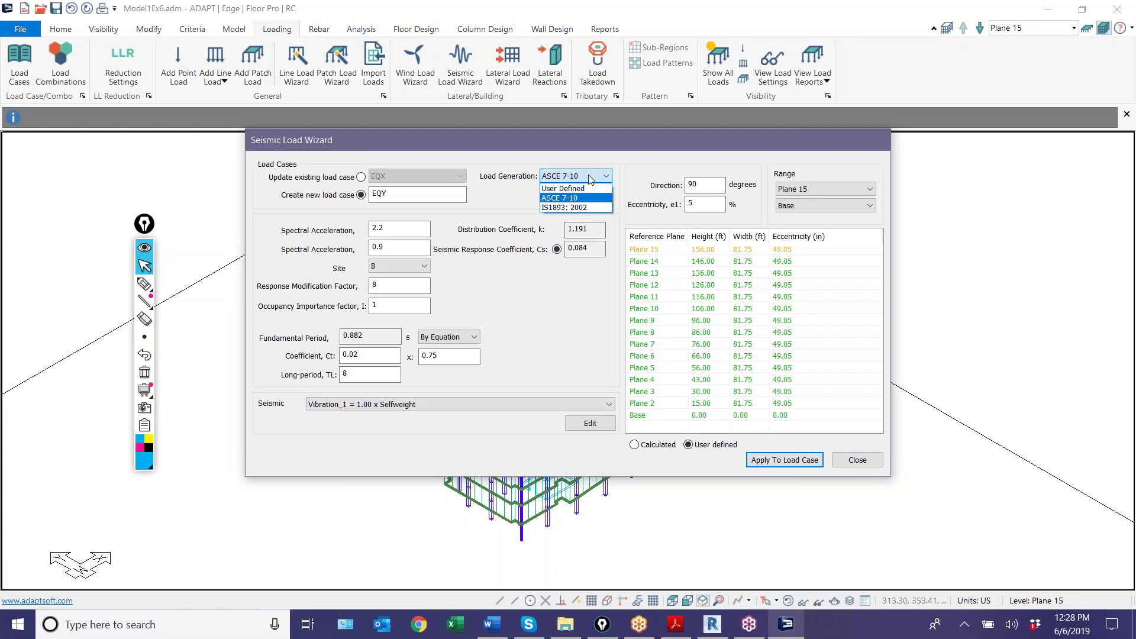
left_click(636, 155)
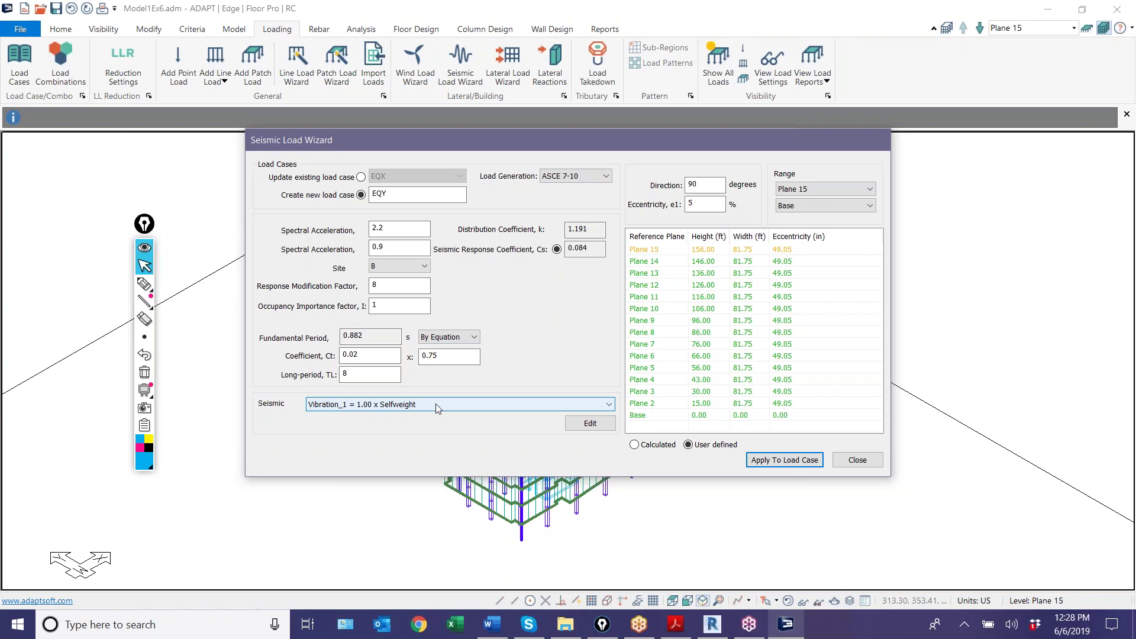
left_click(580, 424)
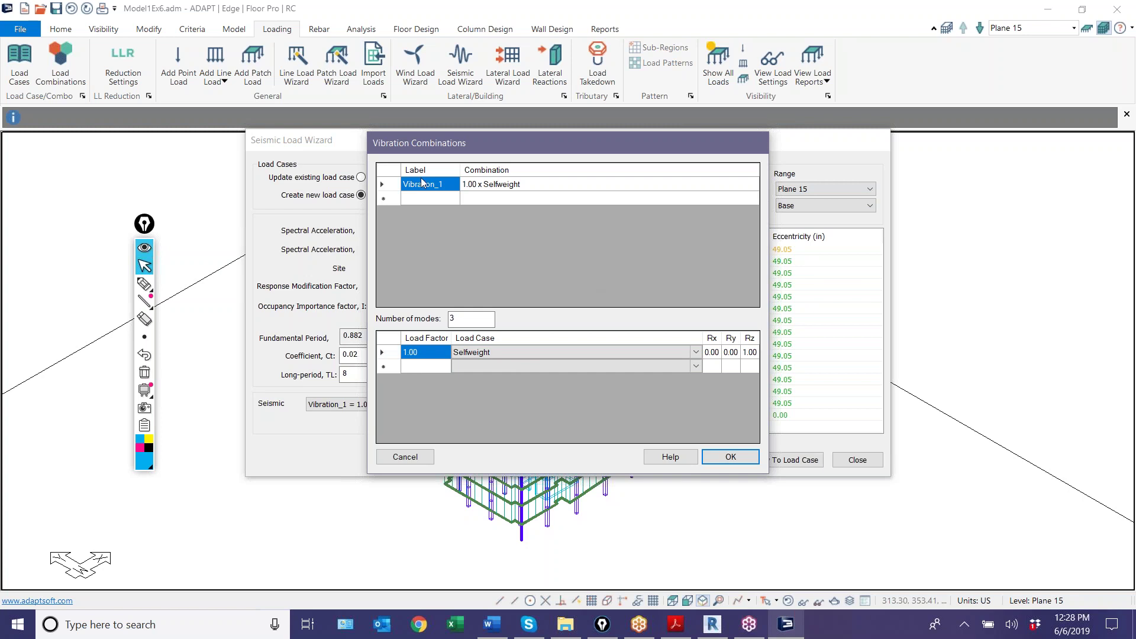
left_click(727, 459)
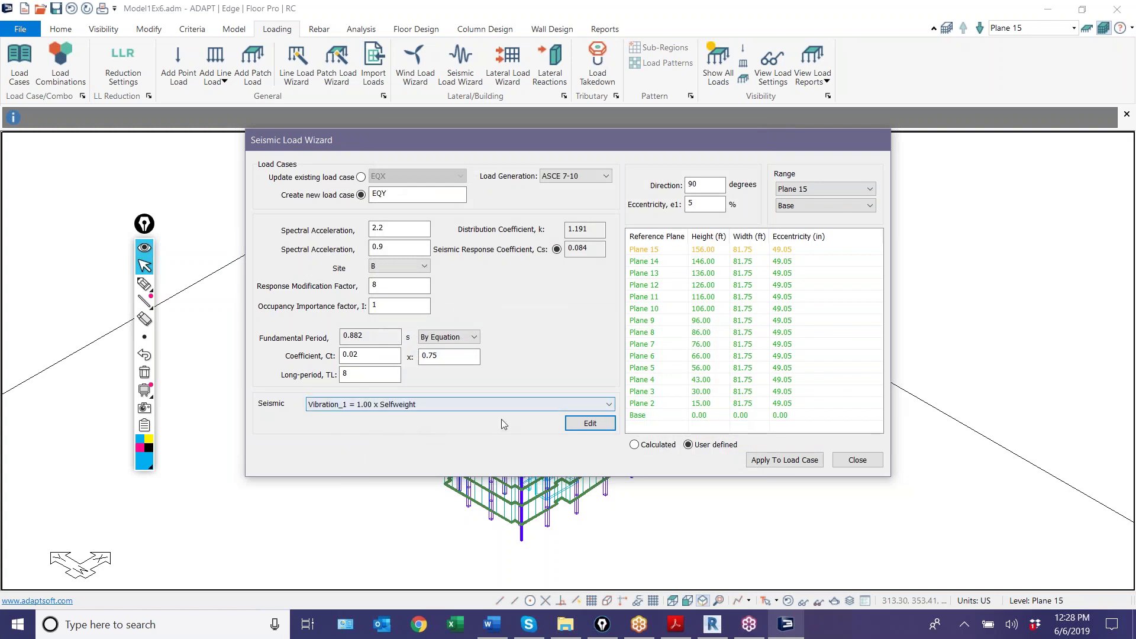
left_click(856, 460)
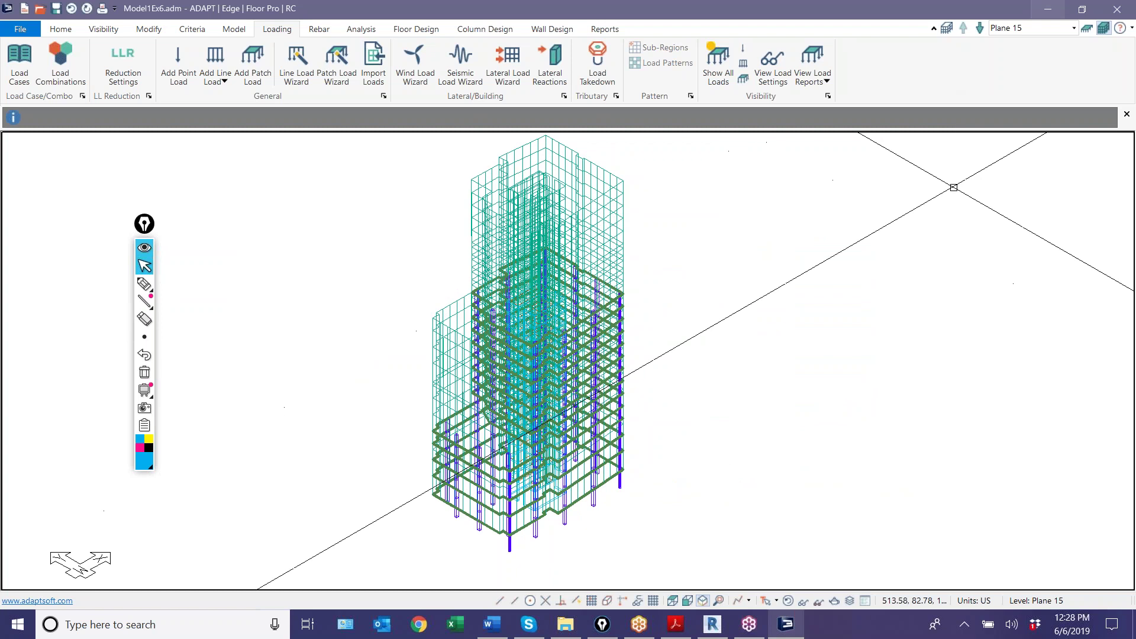
Hide the loads on the tower and display only the Plane 15 level in plan view
left_click(788, 601)
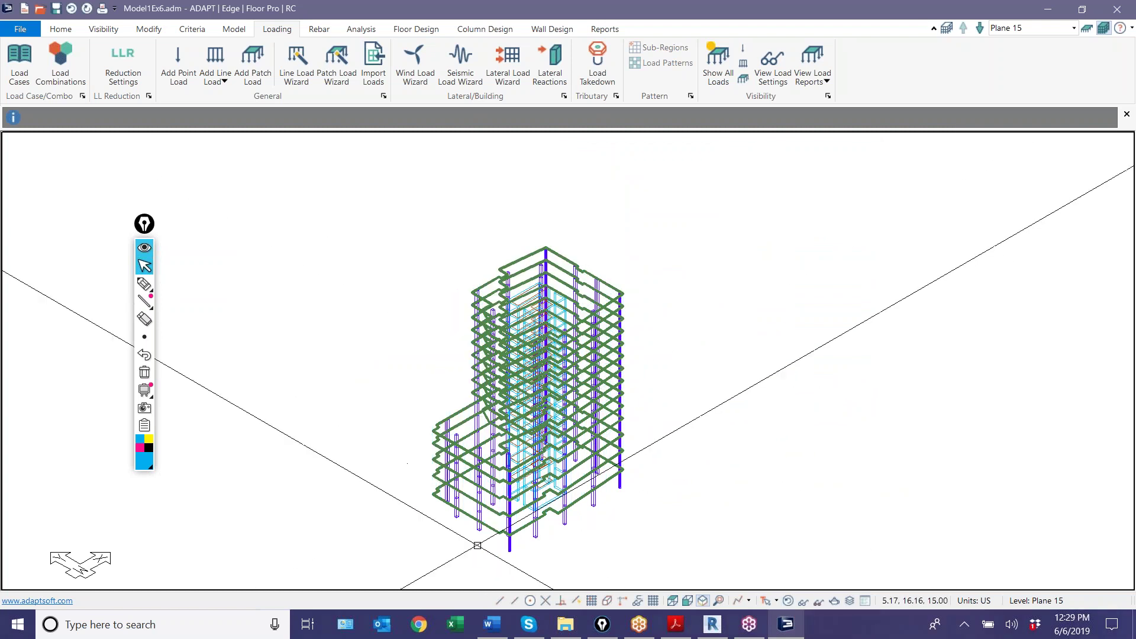
left_click(1087, 28)
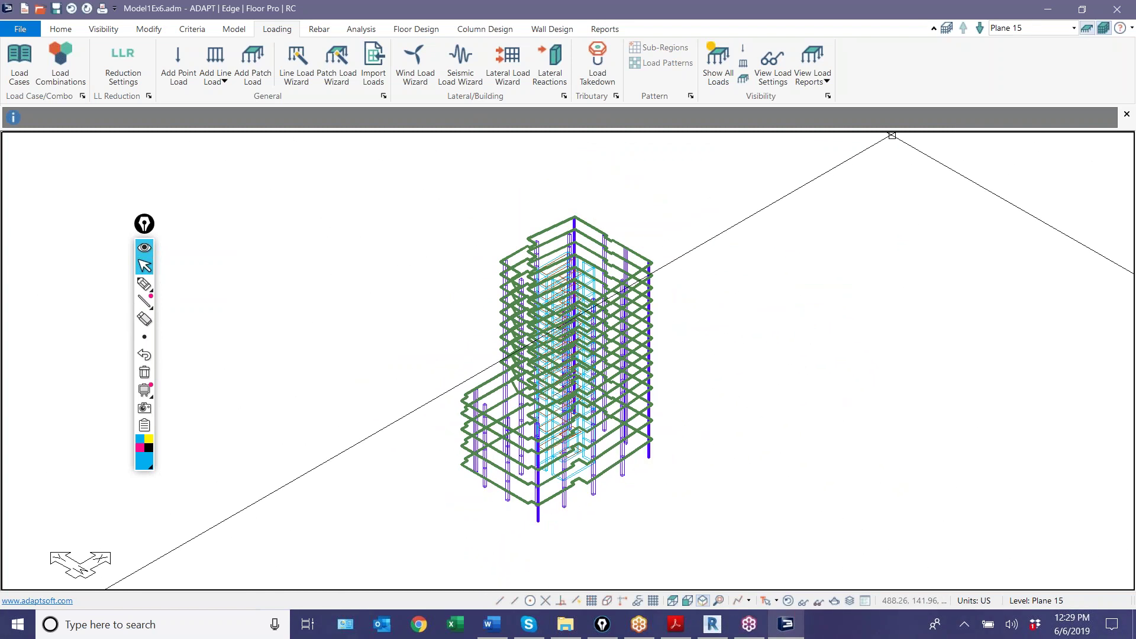
left_click(672, 601)
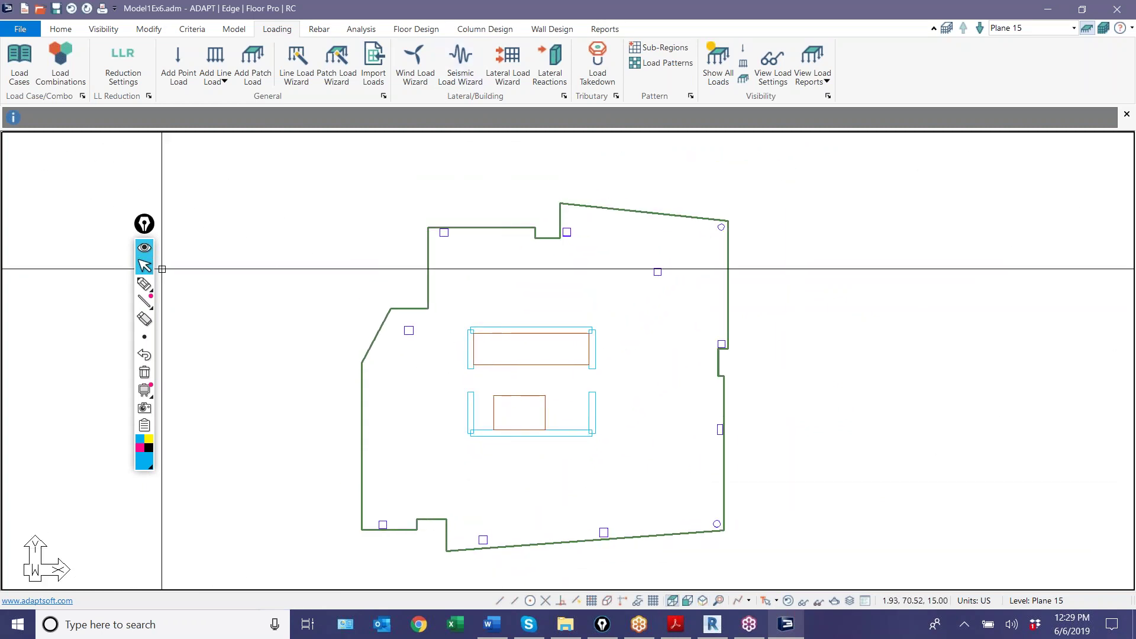
Annotate the Plane 15 plan freehand with a lateral force arrow, a force value and a cross mark around the core walls
left_click(144, 284)
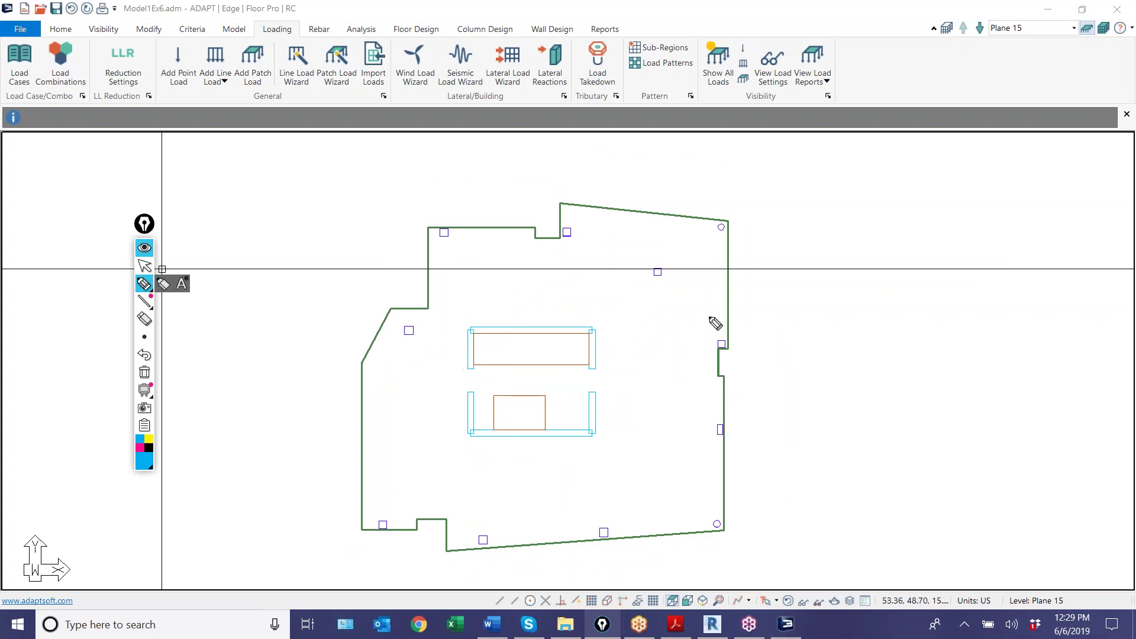
mouse_move(477, 365)
left_mouse_down()
mouse_move(571, 353)
mouse_move(655, 371)
mouse_move(635, 384)
left_mouse_up()
mouse_move(478, 381)
left_mouse_down()
mouse_move(487, 408)
mouse_move(541, 398)
left_mouse_up()
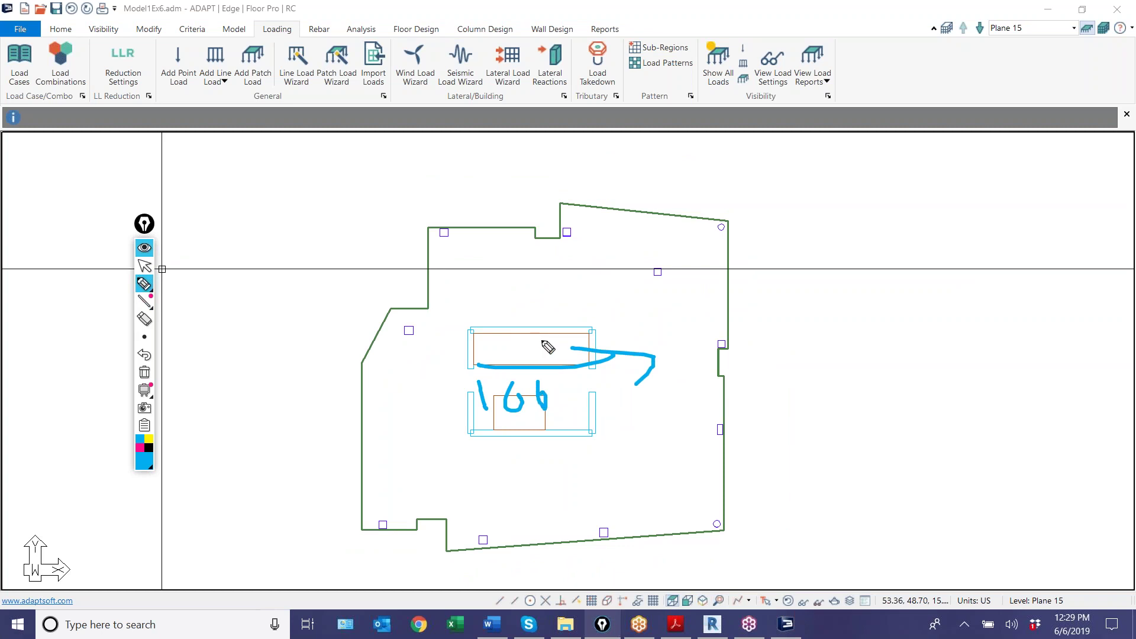
mouse_move(553, 316)
left_mouse_down()
mouse_move(556, 339)
mouse_move(604, 333)
left_mouse_up()
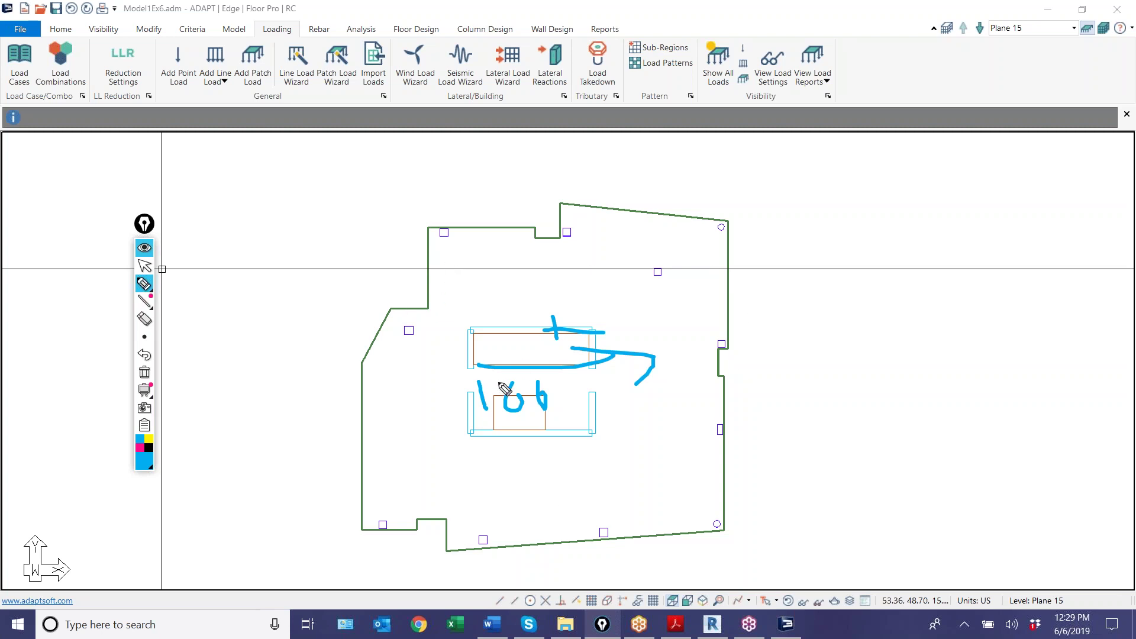
Write the M/ΣM (F) force distribution notes around the core and plan, and clear all freehand annotations
mouse_move(414, 358)
left_mouse_down()
mouse_move(416, 404)
mouse_move(421, 354)
mouse_move(424, 371)
left_mouse_up()
left_click(434, 374)
left_click(434, 386)
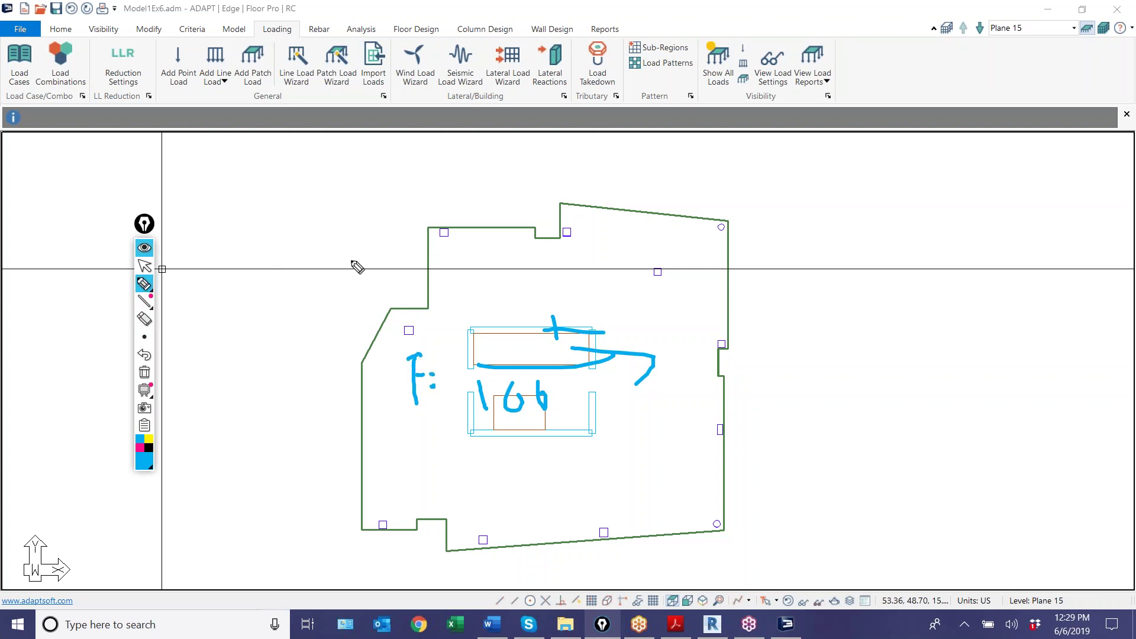
mouse_move(315, 229)
left_mouse_down()
mouse_move(316, 203)
mouse_move(336, 228)
mouse_move(363, 233)
mouse_move(299, 248)
mouse_move(330, 276)
mouse_move(346, 253)
mouse_move(356, 276)
left_mouse_up()
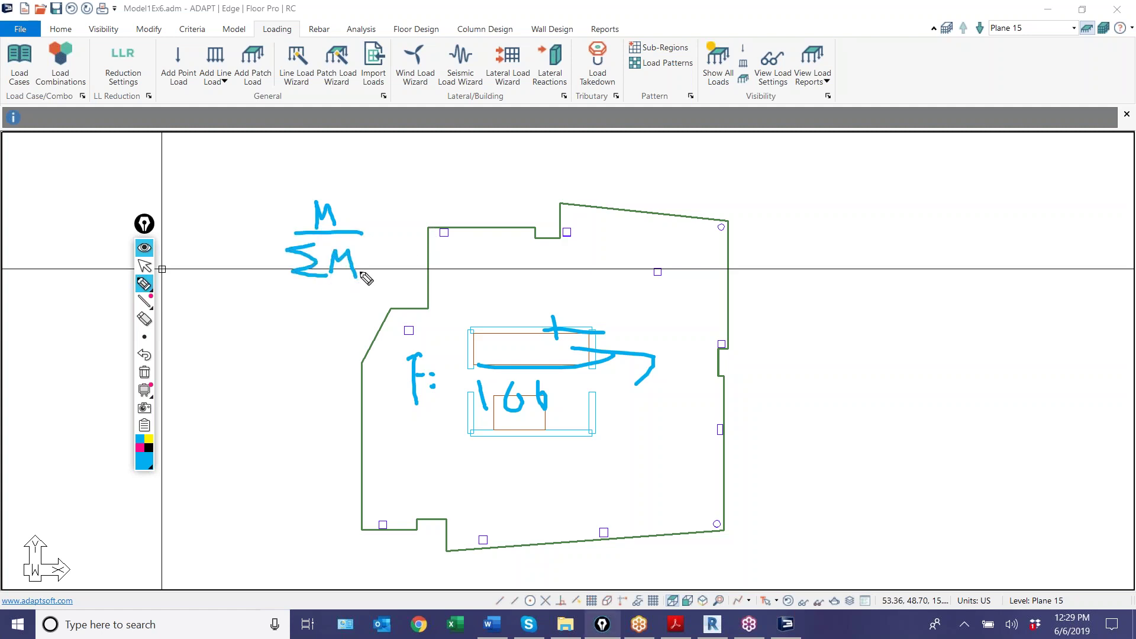
mouse_move(382, 209)
left_mouse_down()
mouse_move(381, 245)
mouse_move(418, 223)
mouse_move(410, 248)
left_mouse_up()
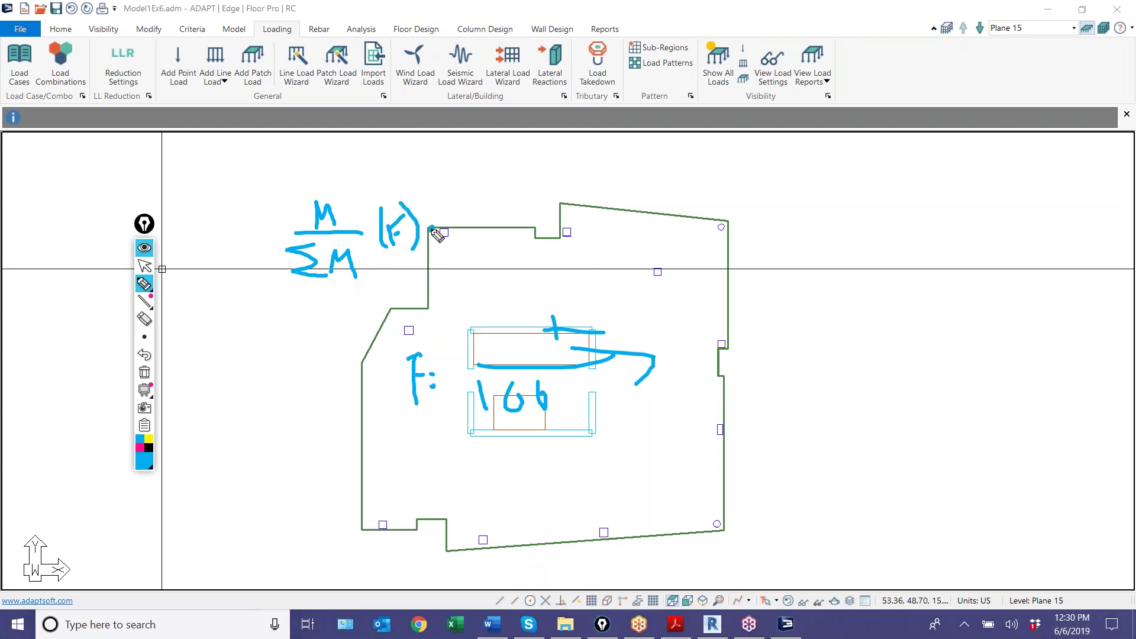
left_click_drag(421, 216, 441, 218)
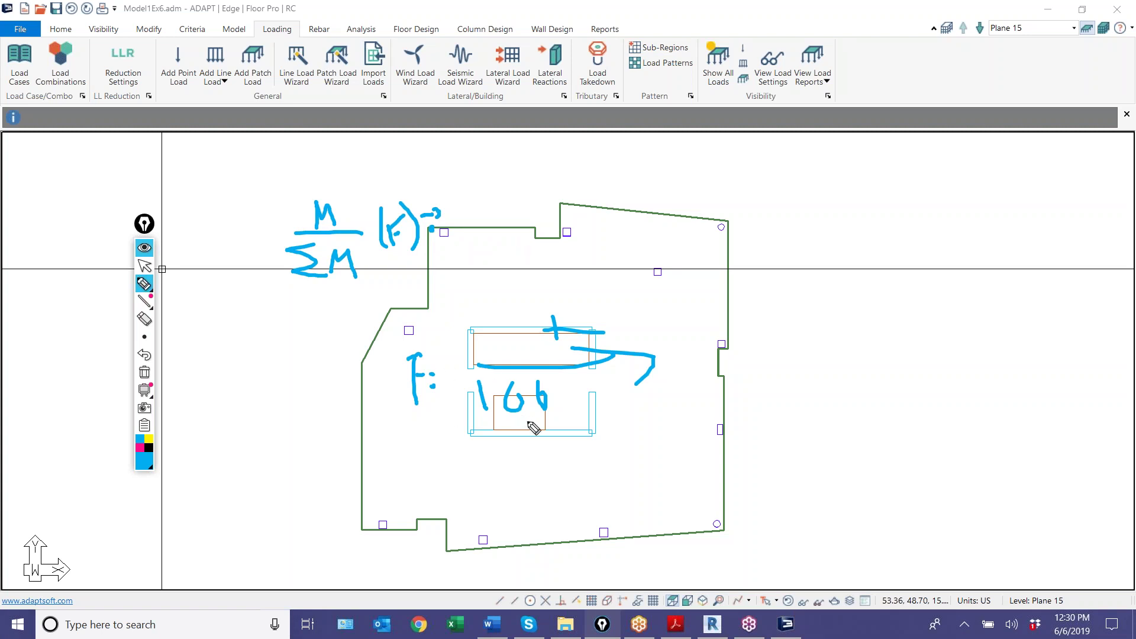
mouse_move(464, 349)
left_mouse_down()
mouse_move(575, 435)
mouse_move(611, 417)
left_mouse_up()
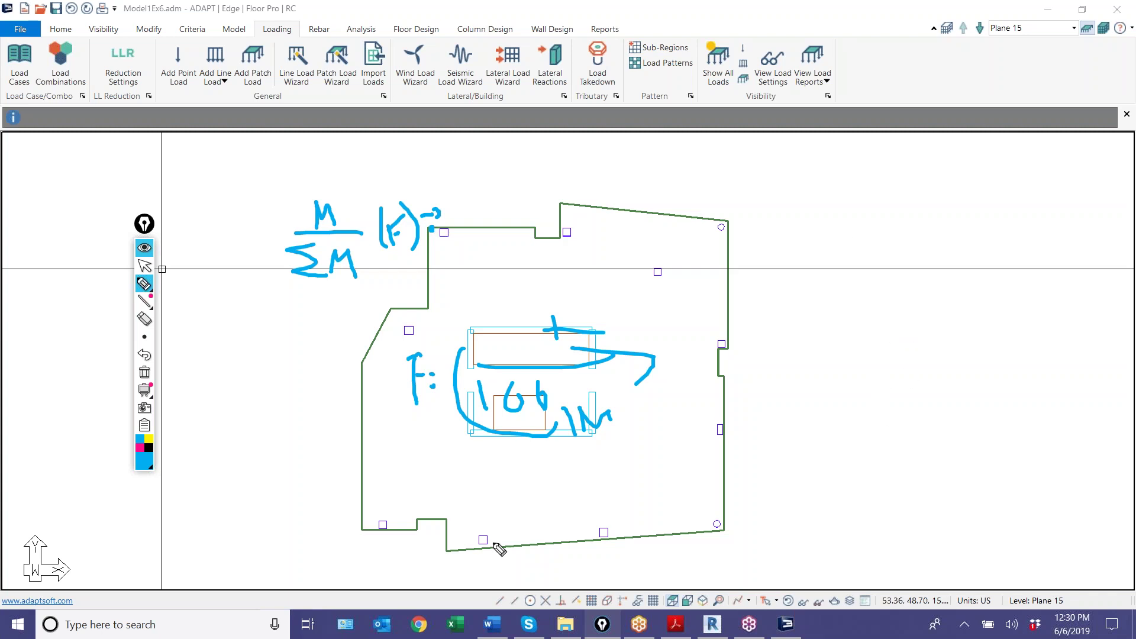
left_click(144, 372)
left_click(144, 265)
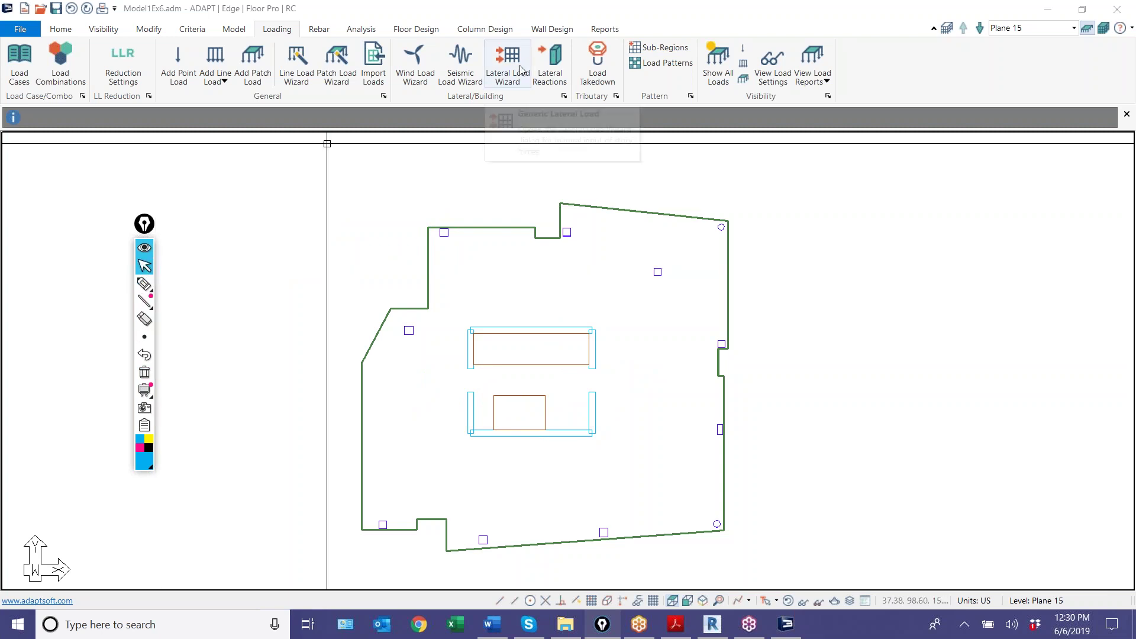
Examine the reference plane force inputs in the Lateral Load Wizard and compare them with the Seismic Load Wizard parameters
left_click(521, 69)
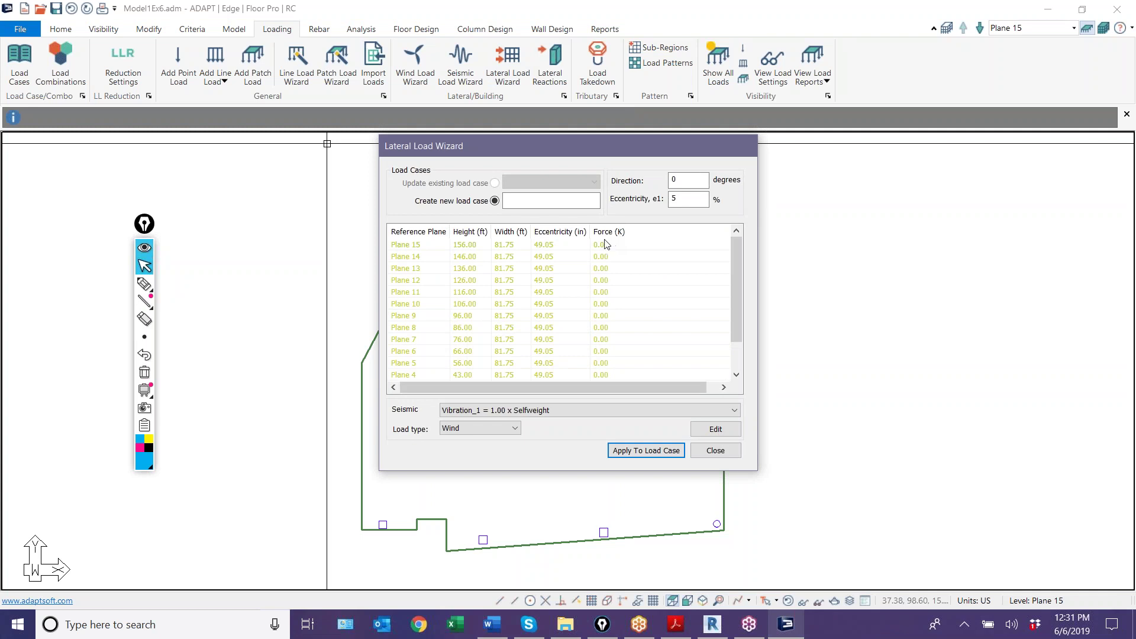
left_click(707, 450)
left_click(460, 62)
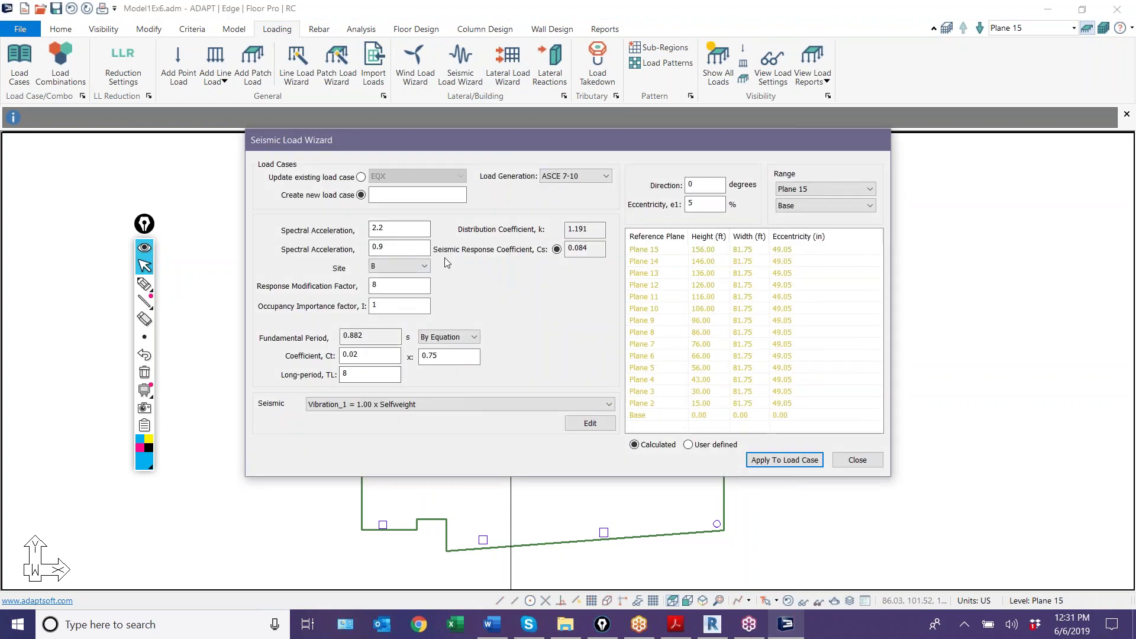
left_click(857, 460)
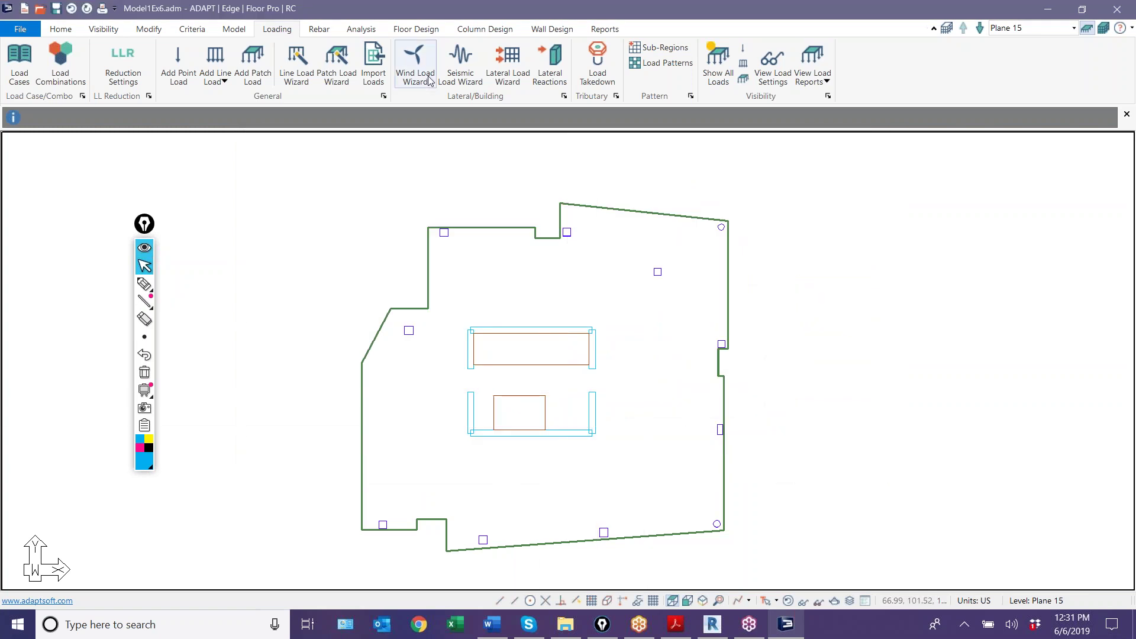
Try naming a new lateral load case EQX_LLW in the Lateral Load Wizard, and recheck the Seismic Load Wizard settings
left_click(502, 62)
left_click(523, 202)
type("EQ")
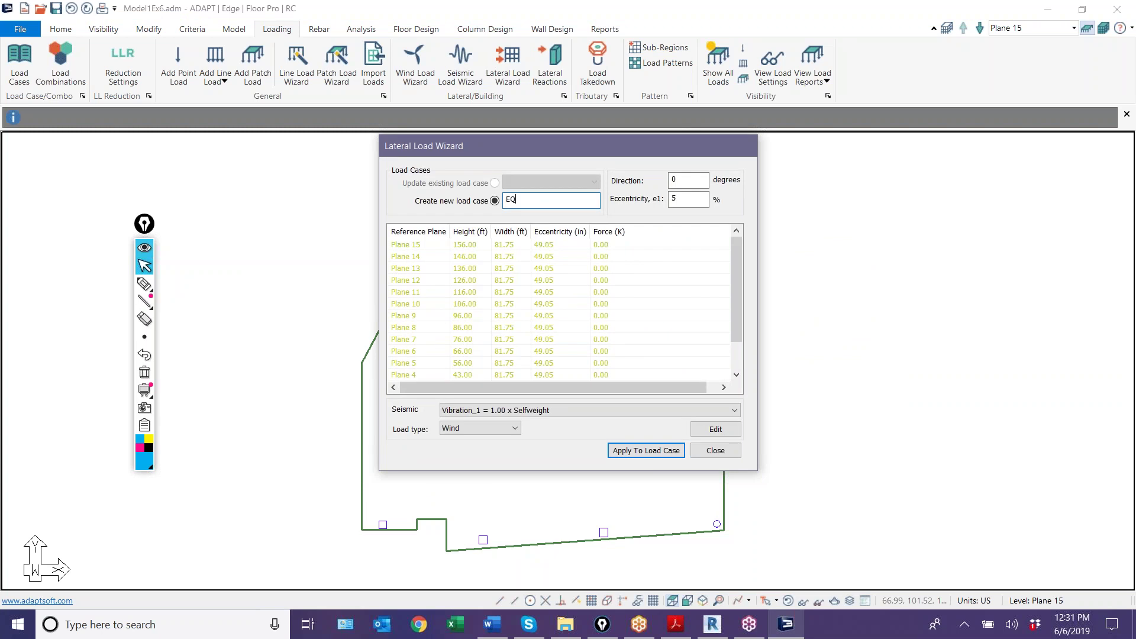
type("X_LL")
type("LW")
key("BackSpace")
key("BackSpace")
type("W")
left_click(715, 450)
left_click(473, 74)
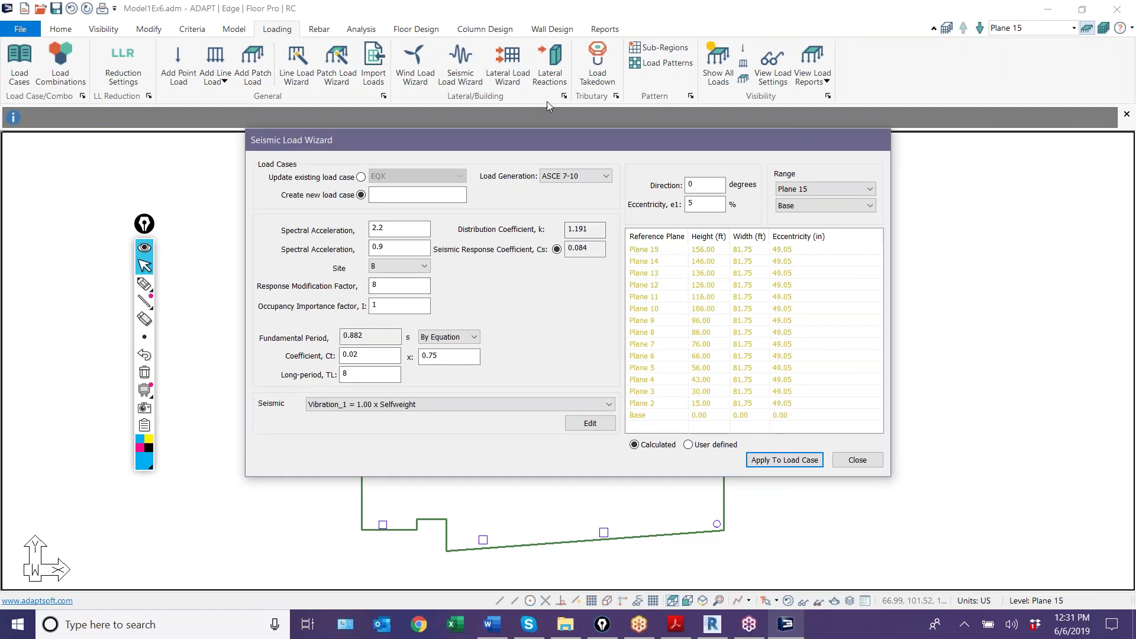
left_click(858, 459)
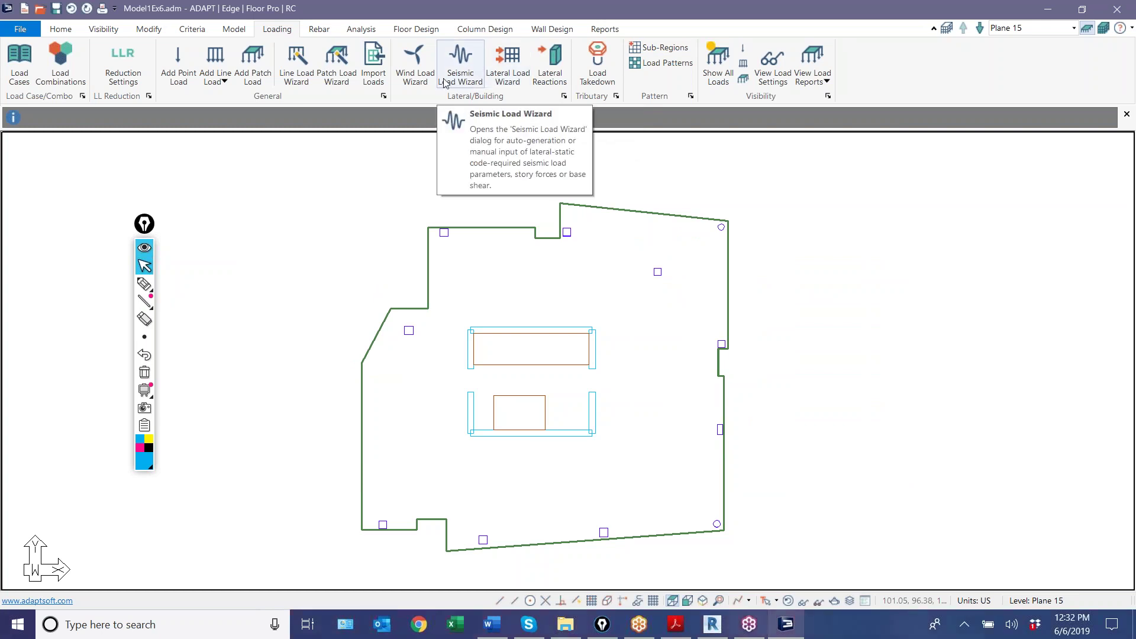
Annotate the wizards freehand, bracketing Wind Load Wizard with an E and Seismic and Lateral Load Wizards with an I
left_click(164, 284)
mouse_move(435, 83)
left_mouse_down()
mouse_move(497, 100)
mouse_move(526, 91)
mouse_move(484, 124)
left_mouse_up()
mouse_move(396, 91)
left_mouse_down()
mouse_move(424, 96)
mouse_move(435, 82)
mouse_move(387, 81)
mouse_move(426, 137)
mouse_move(421, 123)
left_mouse_up()
left_click_drag(405, 111, 420, 110)
mouse_move(497, 121)
left_mouse_down()
mouse_move(524, 121)
mouse_move(503, 142)
left_mouse_up()
left_click_drag(495, 143, 541, 142)
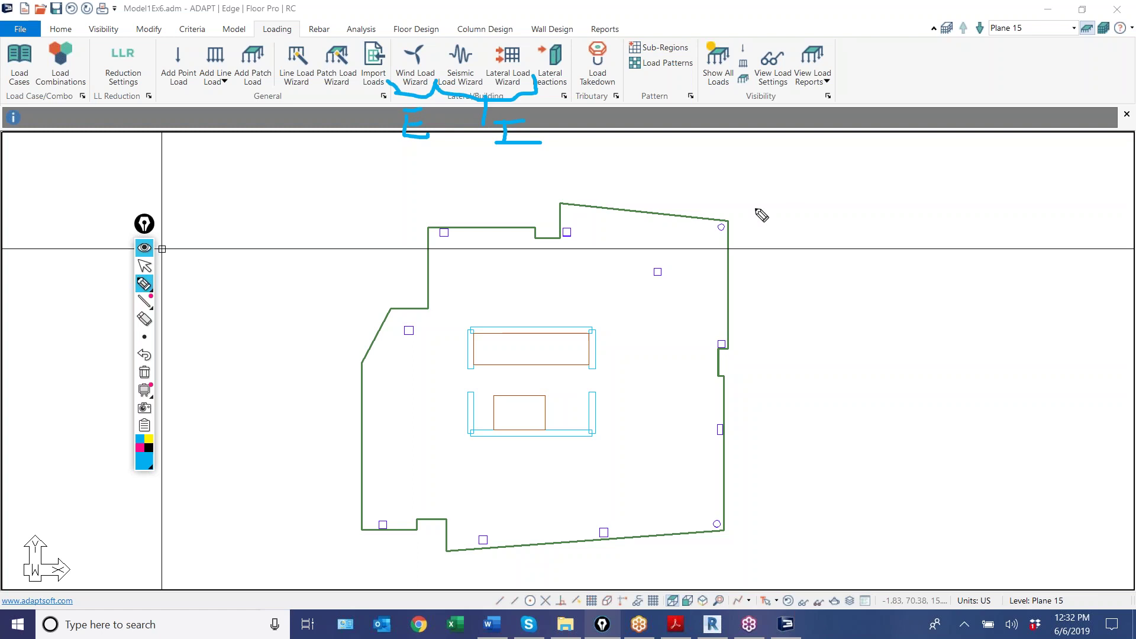
Leave the pen mode and display the Plane 15 level in an isometric view
left_click(144, 266)
middle_click_drag(368, 348, 426, 361)
scroll(426, 361, "down", 1)
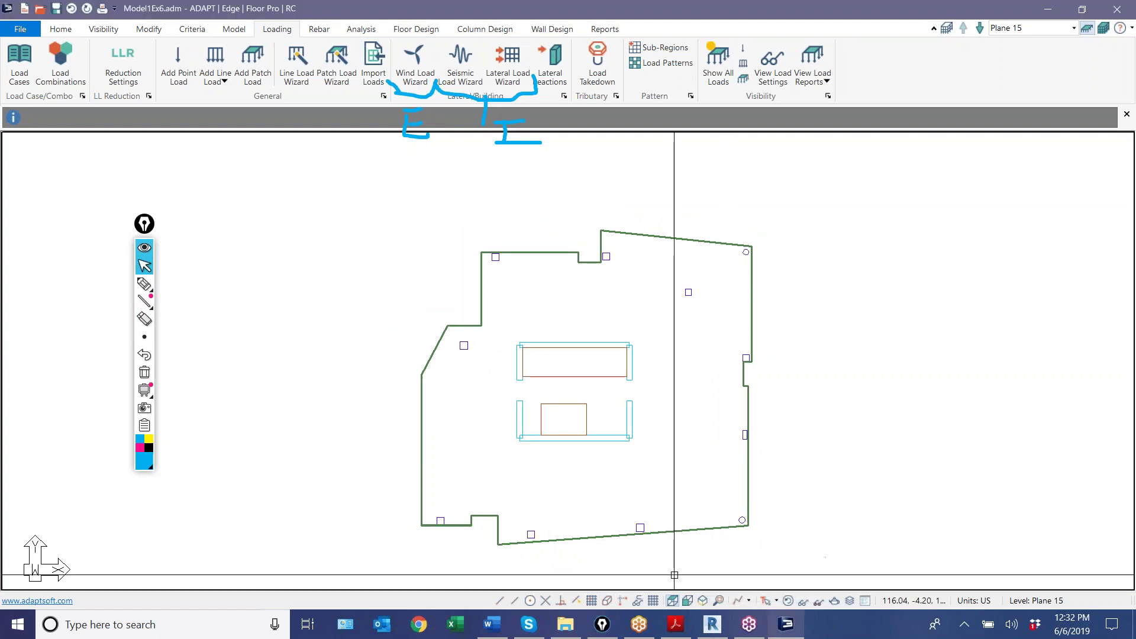
left_click(703, 600)
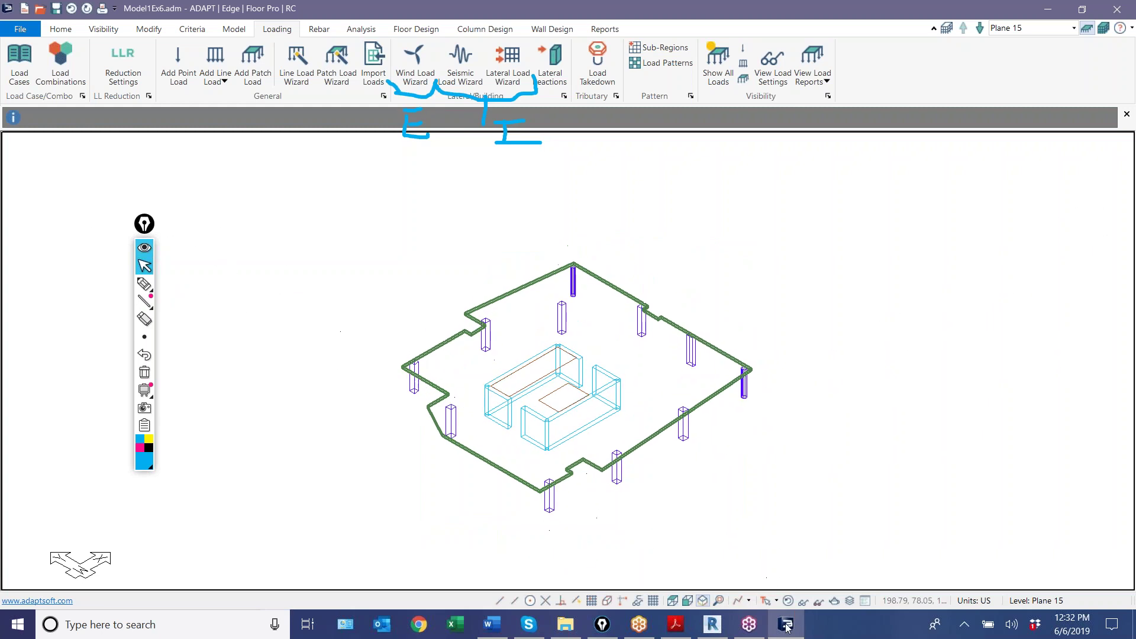
Display all levels of the tower together in the isometric view
left_click(1103, 27)
scroll(372, 319, "down", 4)
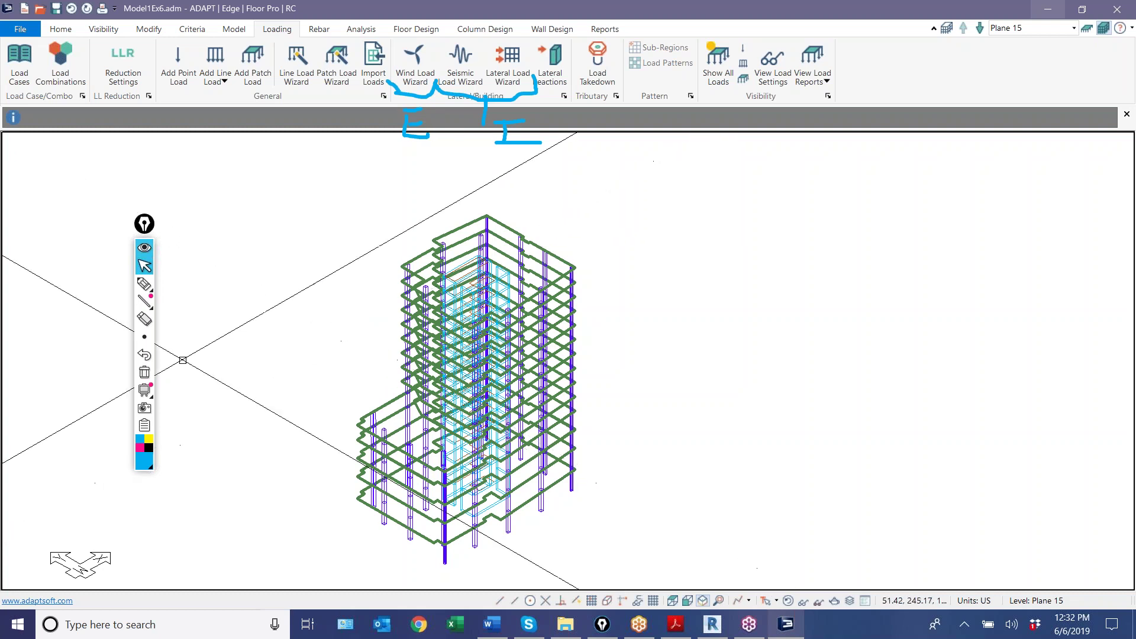
middle_click_drag(317, 342, 368, 309)
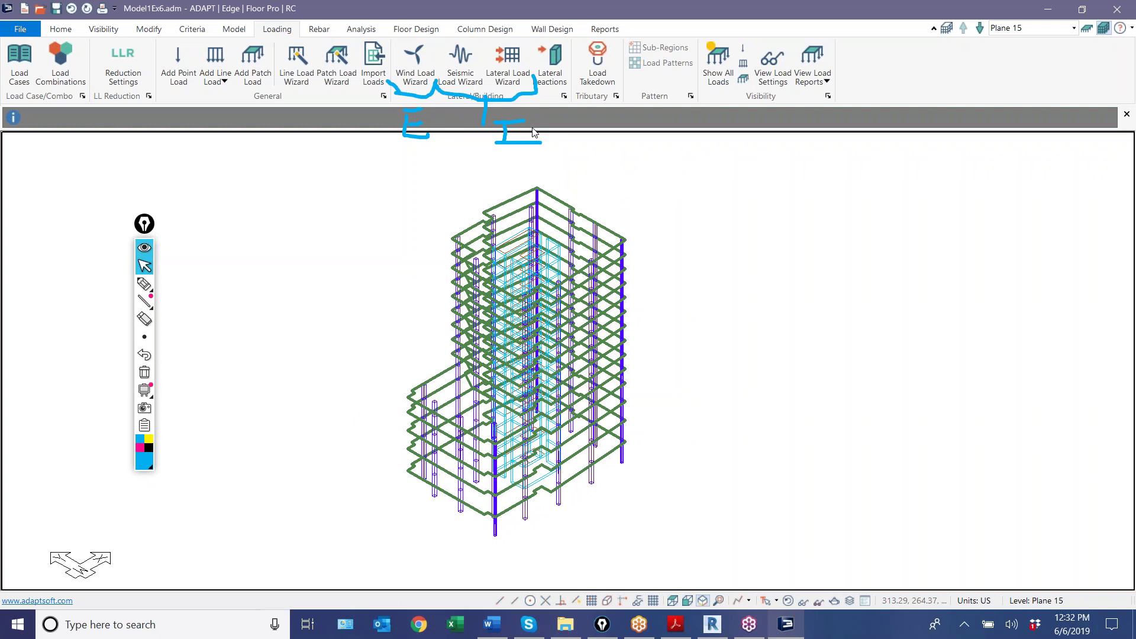
scroll(429, 347, "up", 1)
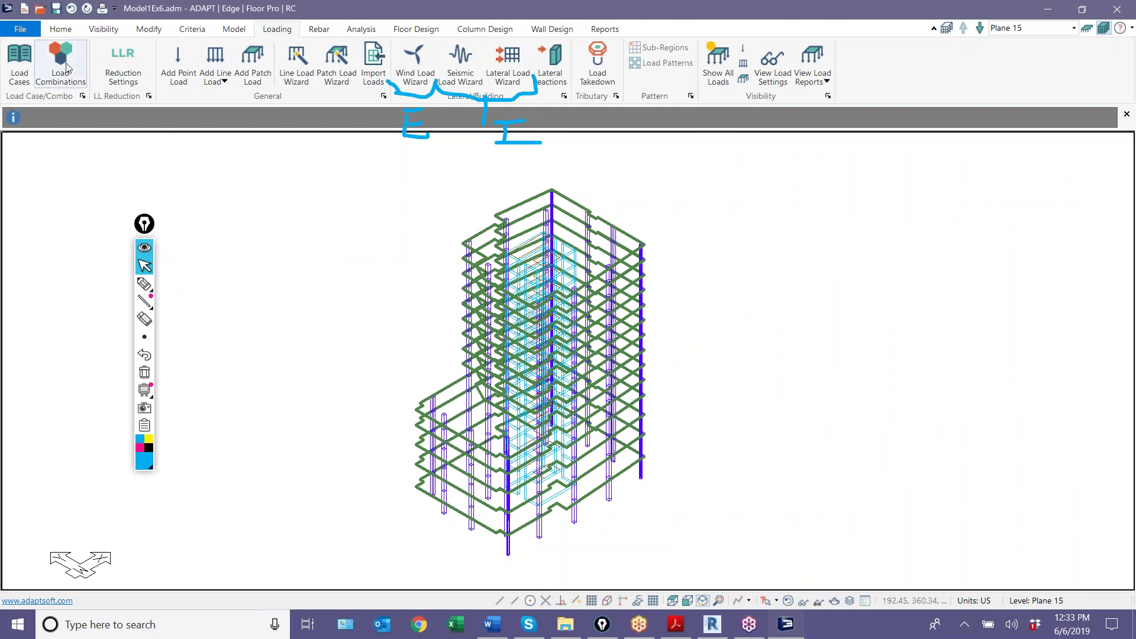
Review the gravity and building load cases in the Load Case Library, and erase the freehand pen annotations
left_click(16, 63)
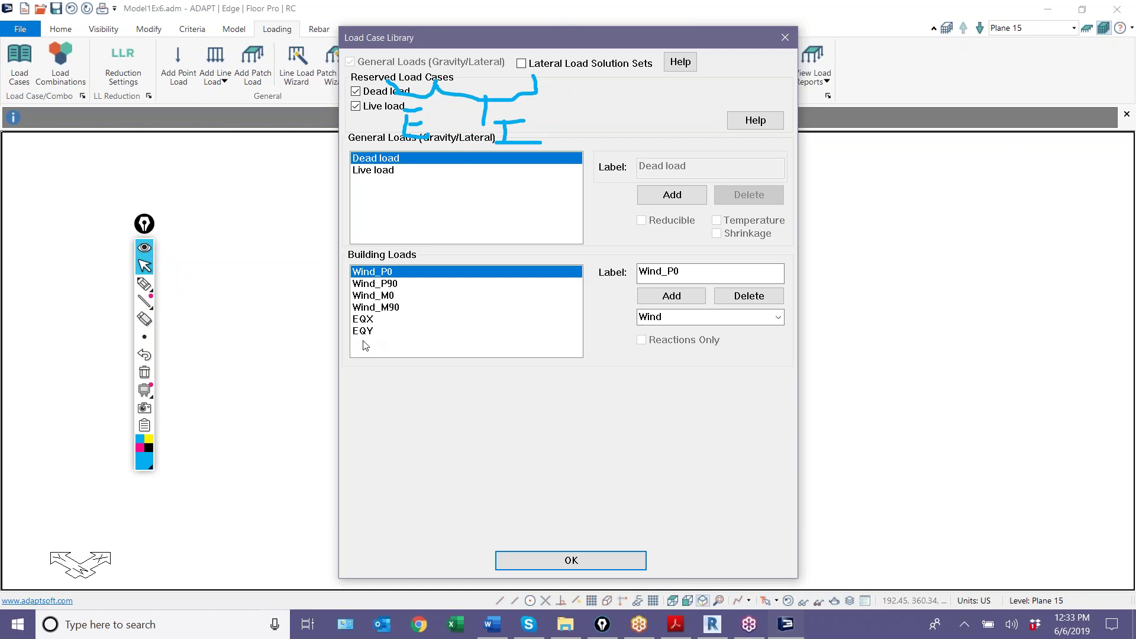
left_click(144, 373)
left_click(570, 562)
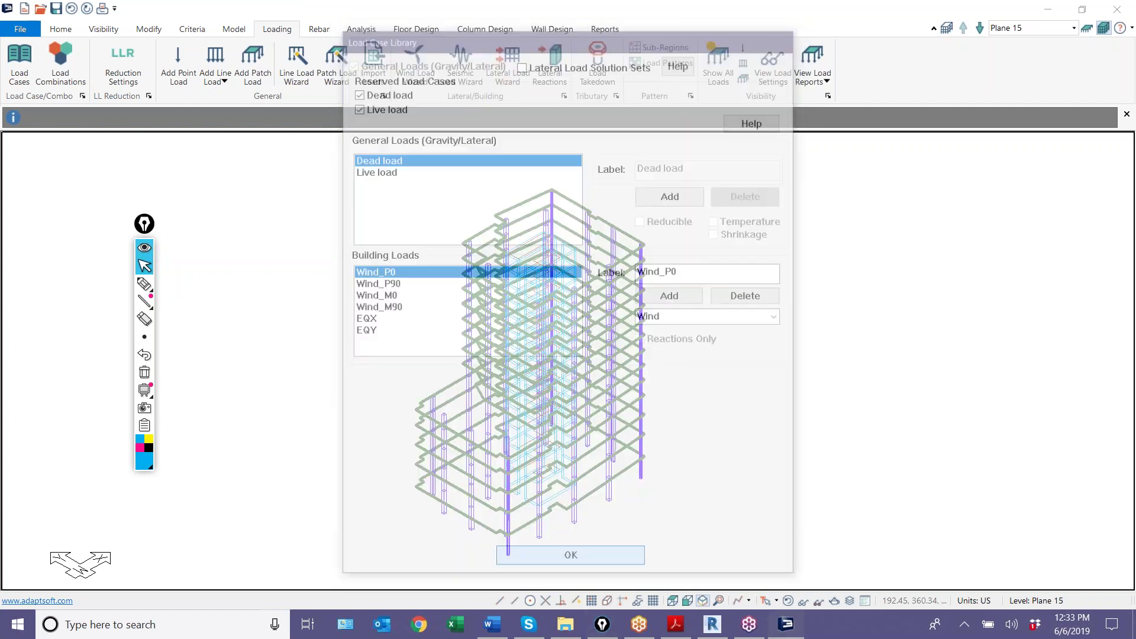
Review the default load combinations in an enlarged Combinations window, and leave it without changes
left_click(70, 63)
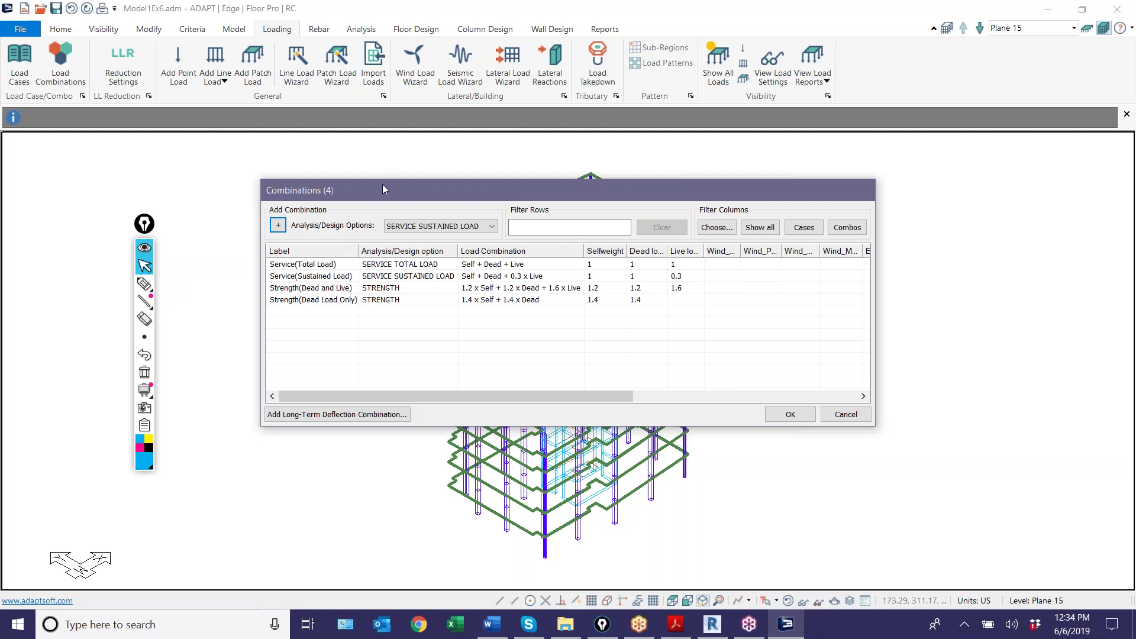
left_click_drag(383, 189, 327, 141)
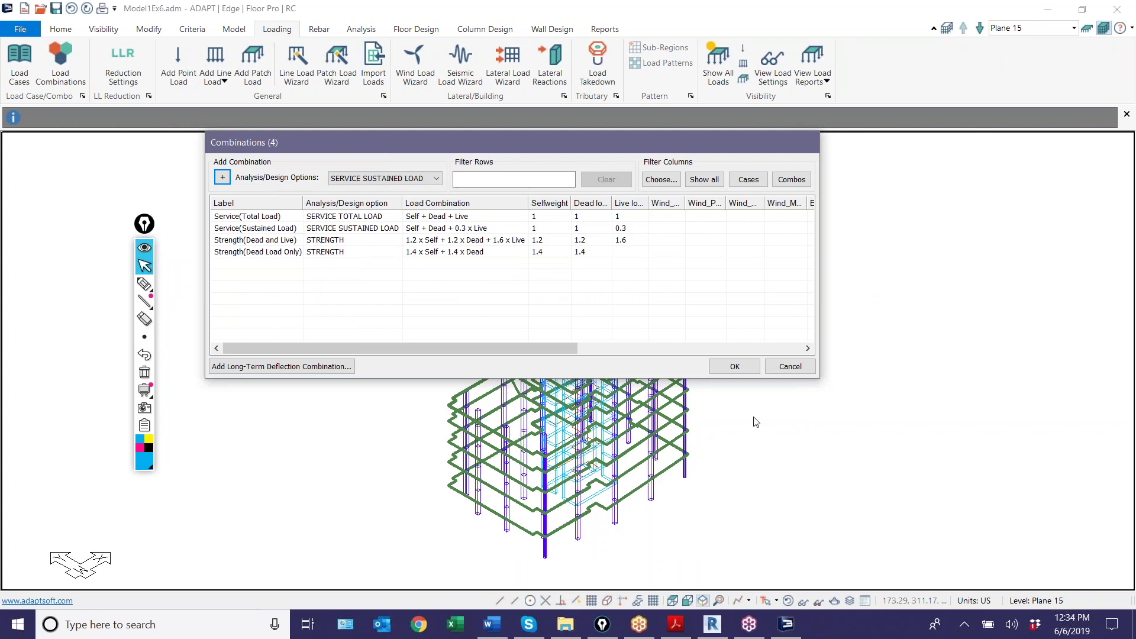
left_click_drag(820, 378, 1135, 607)
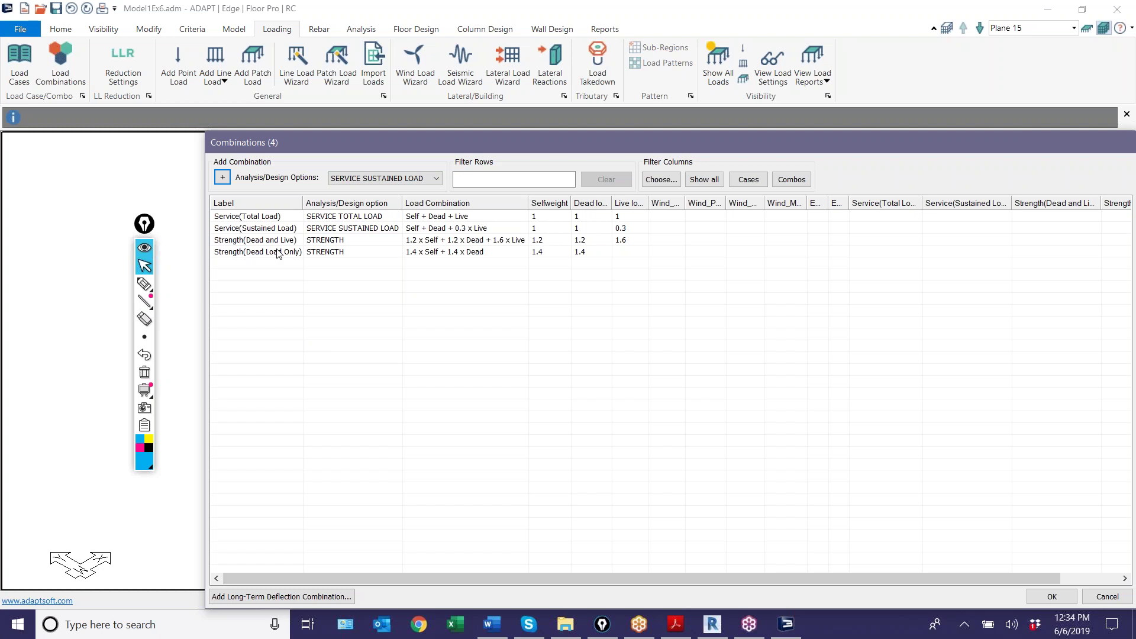
left_click(1107, 596)
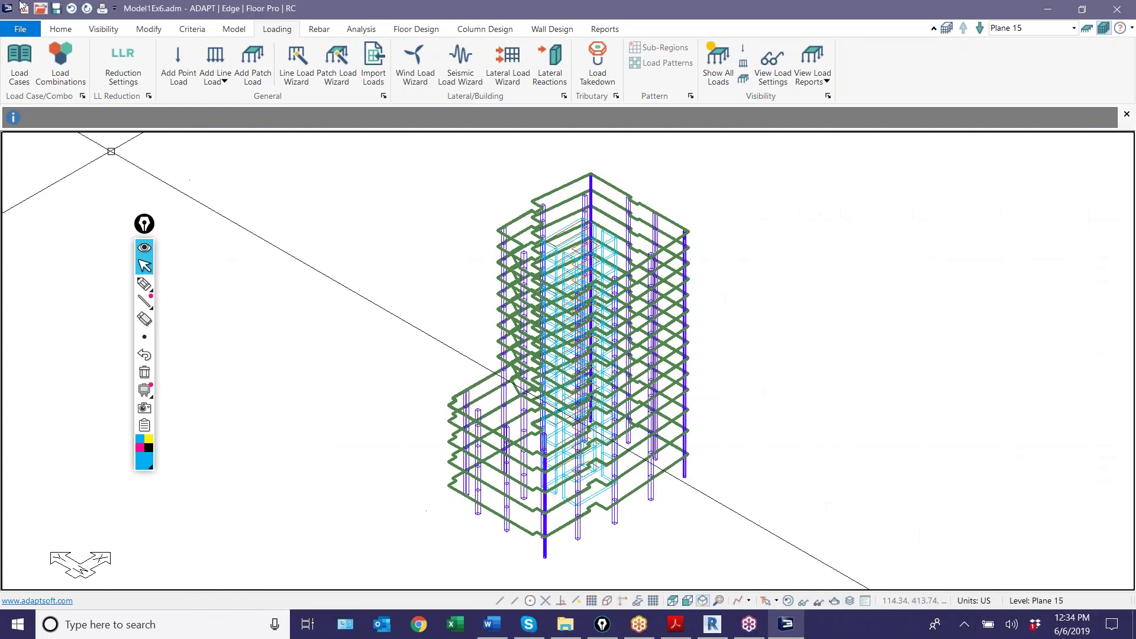
Start importing an INP file and browse the Desktop folder for the load combination files
left_click(20, 29)
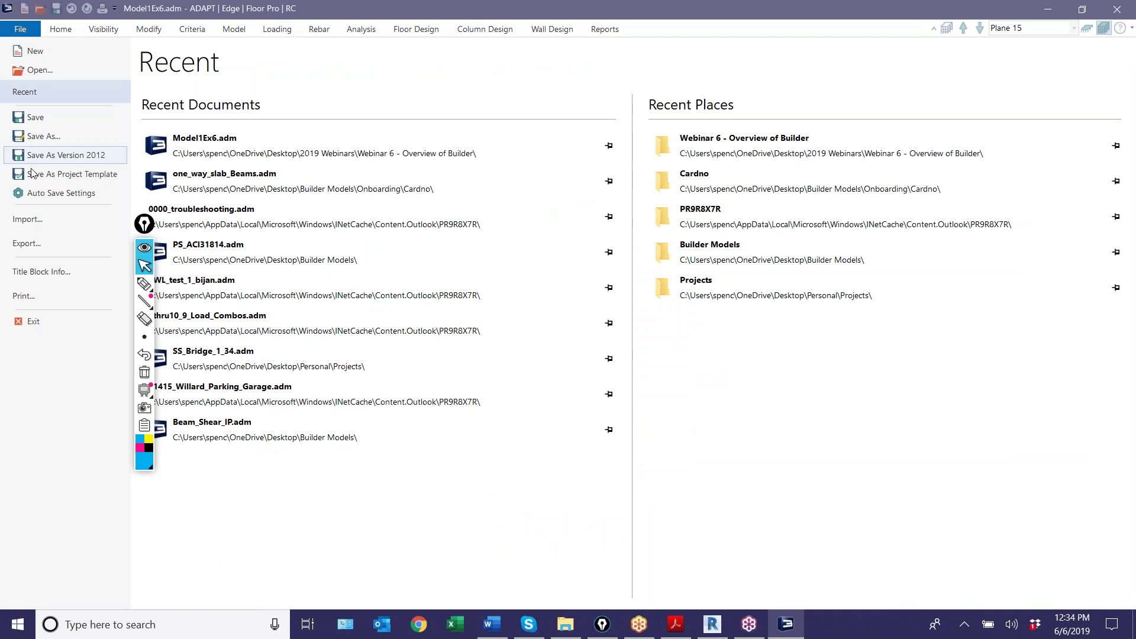
left_click(41, 219)
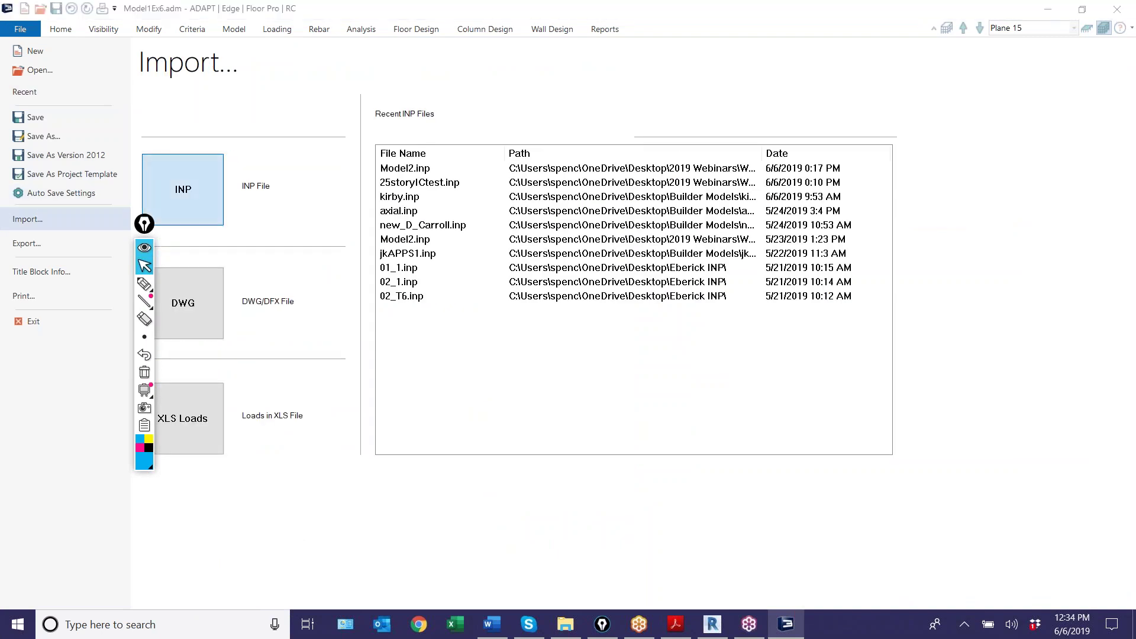
left_click(183, 189)
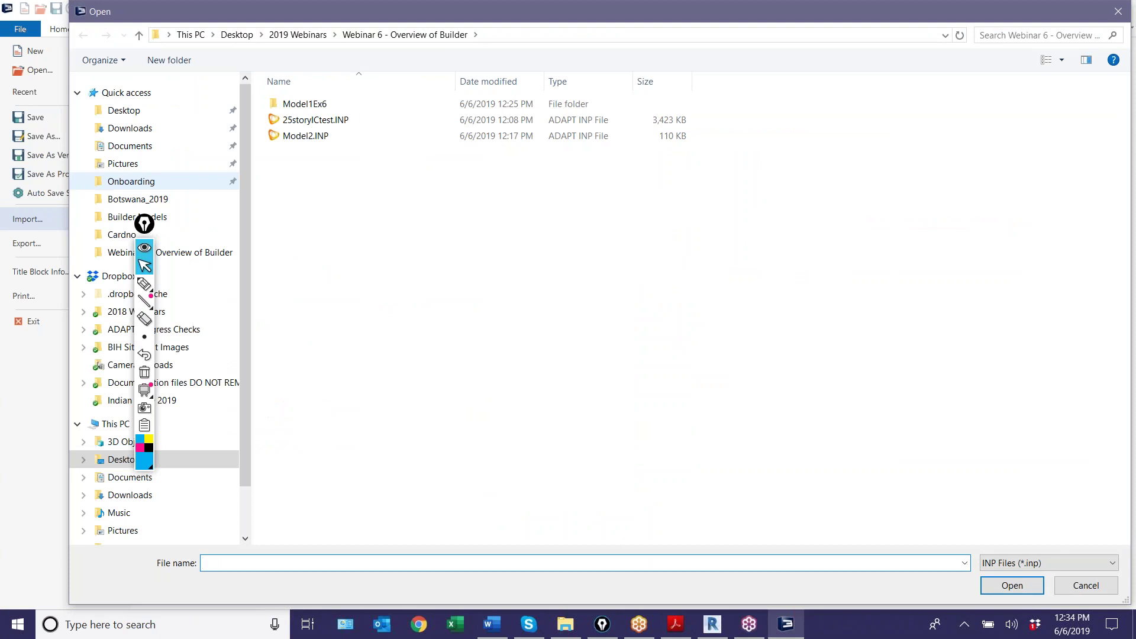
left_click(138, 110)
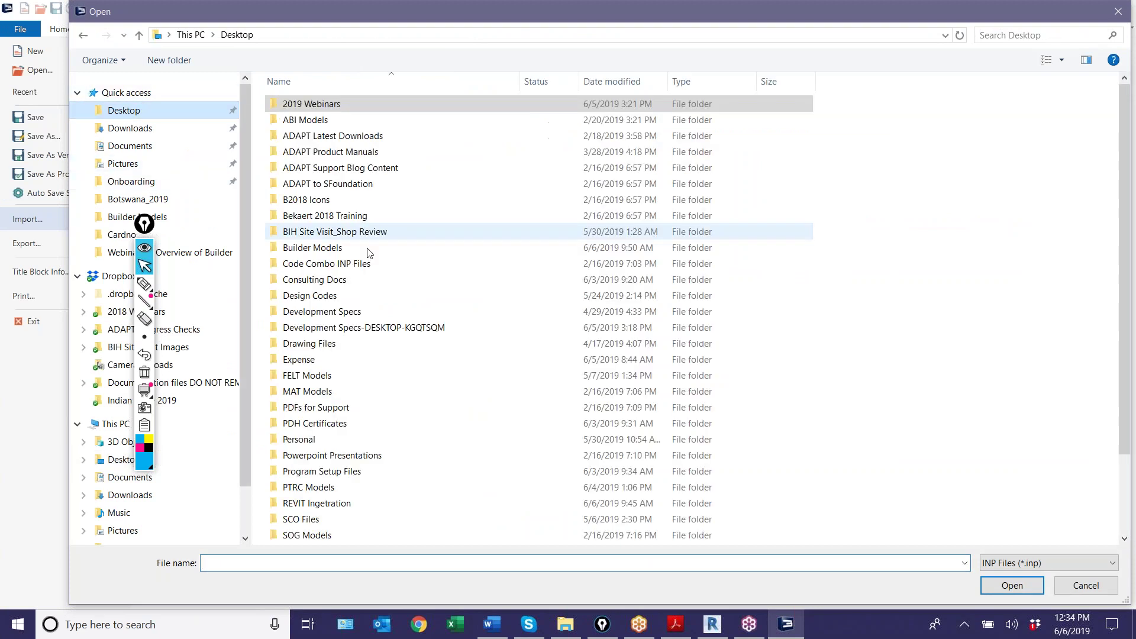
left_click(559, 282)
scroll(532, 331, "down", 2)
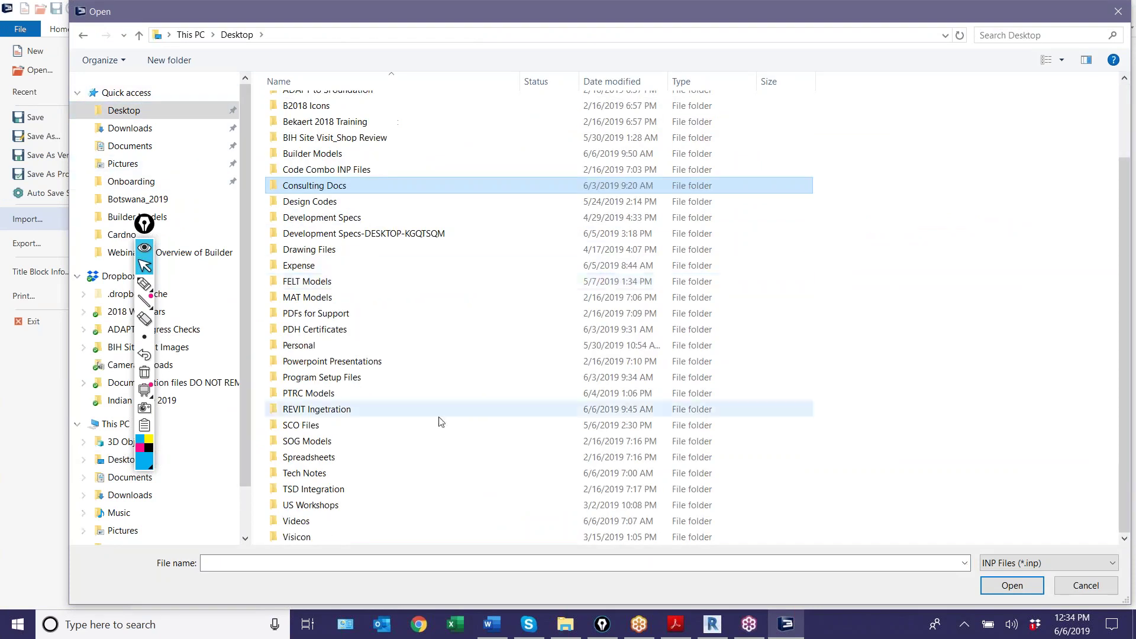
left_click(320, 507)
double_click(320, 508)
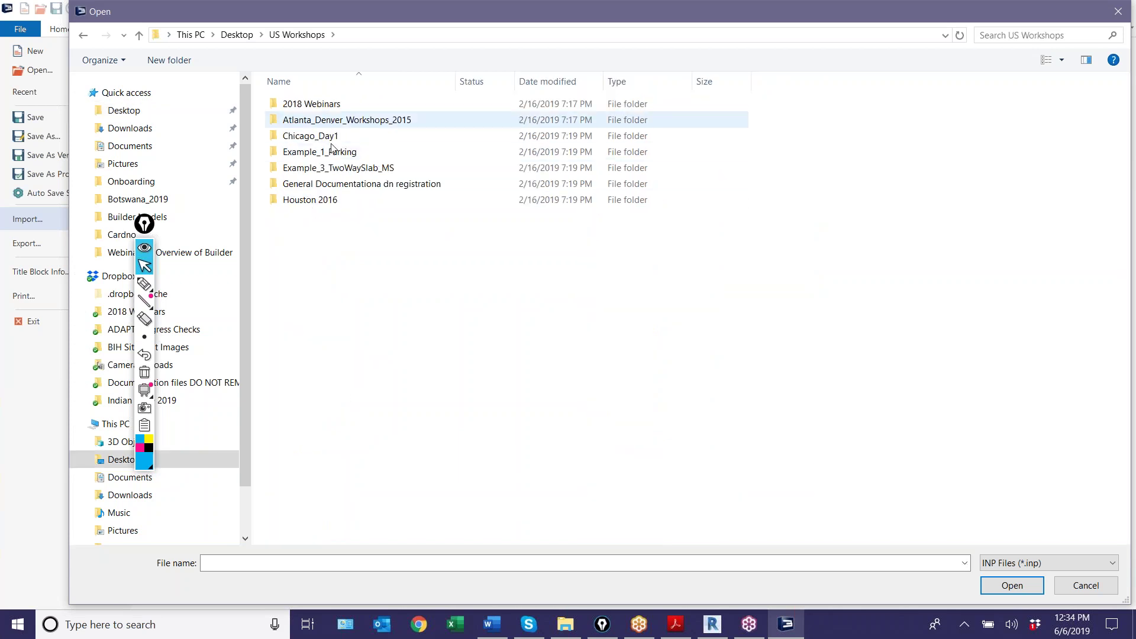
double_click(322, 107)
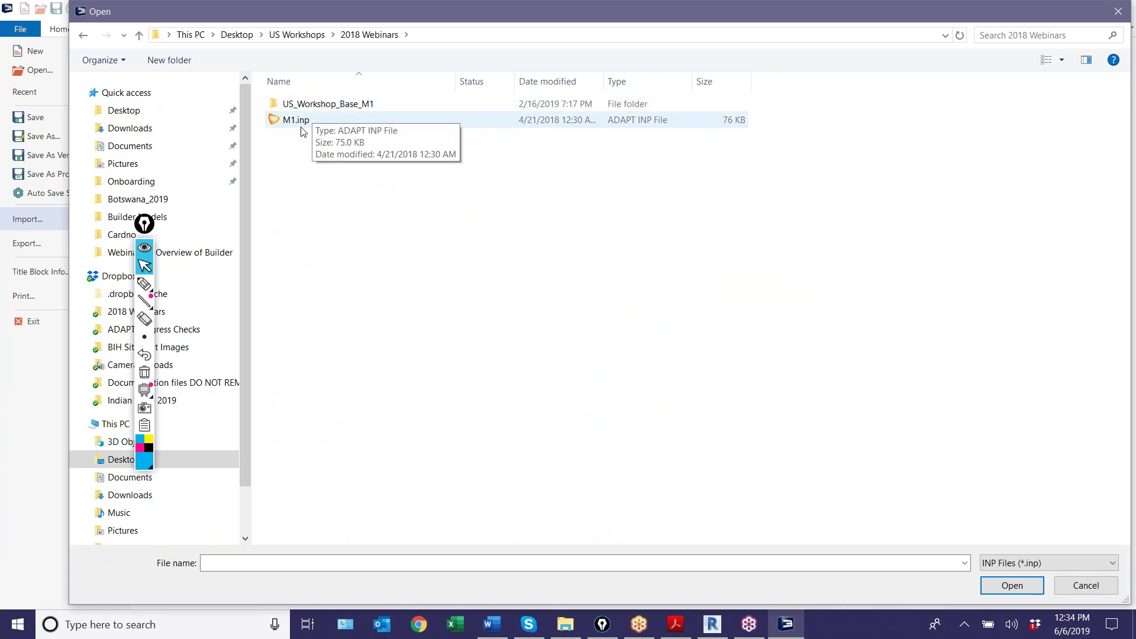
left_click(83, 34)
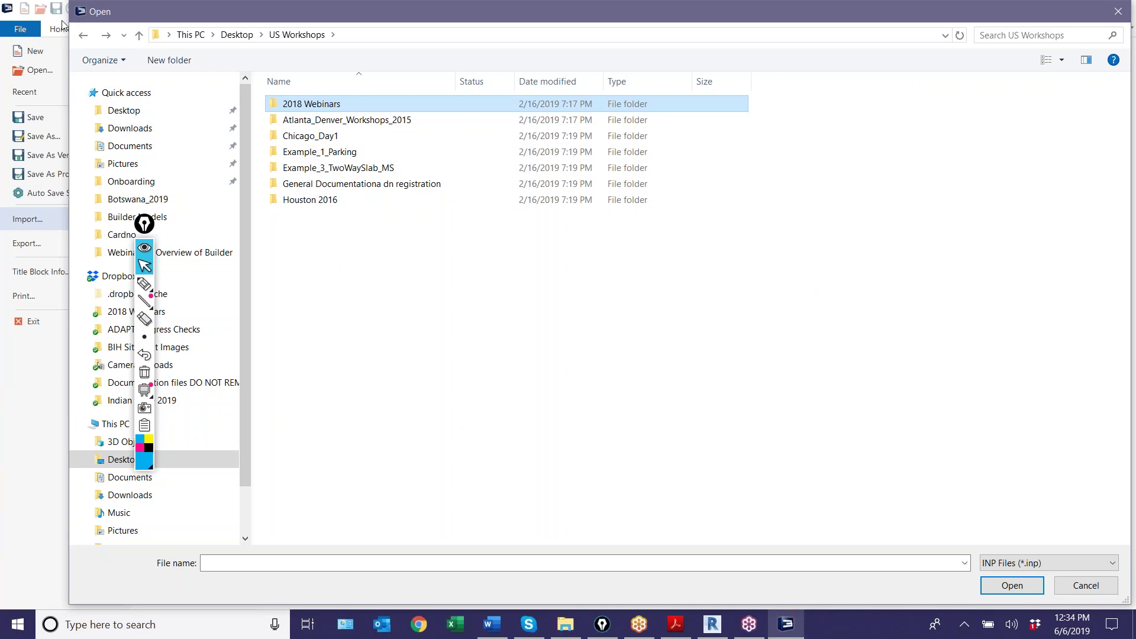
left_click(83, 36)
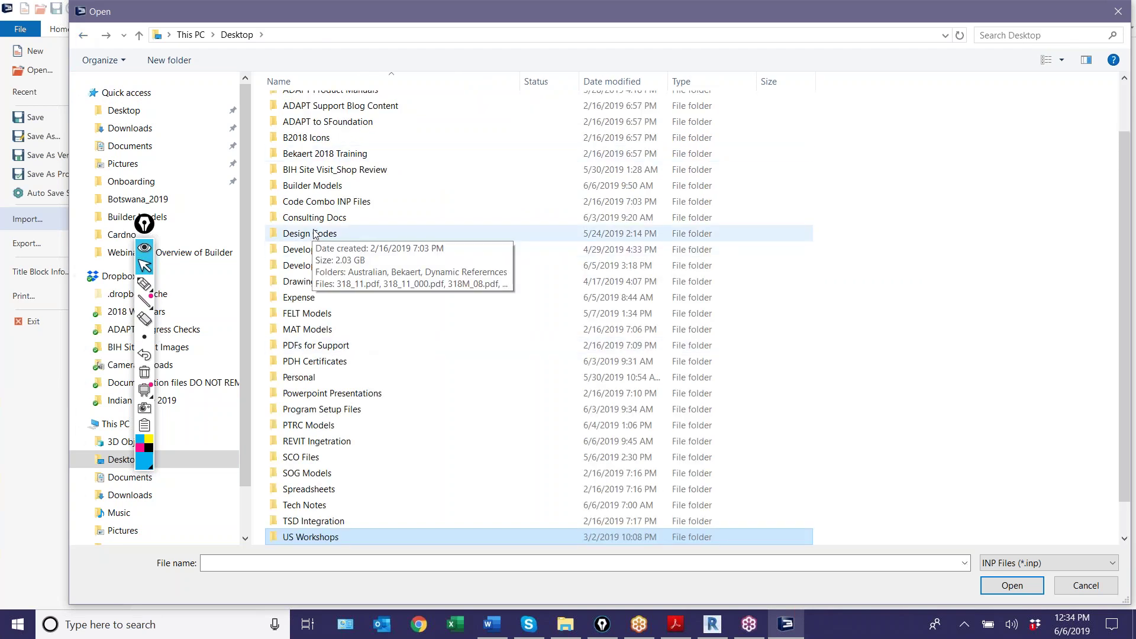
Choose Master_Loading_ACI.INP from the Code Combo INP Files folder and set the import to Update level with all components deselected
double_click(326, 205)
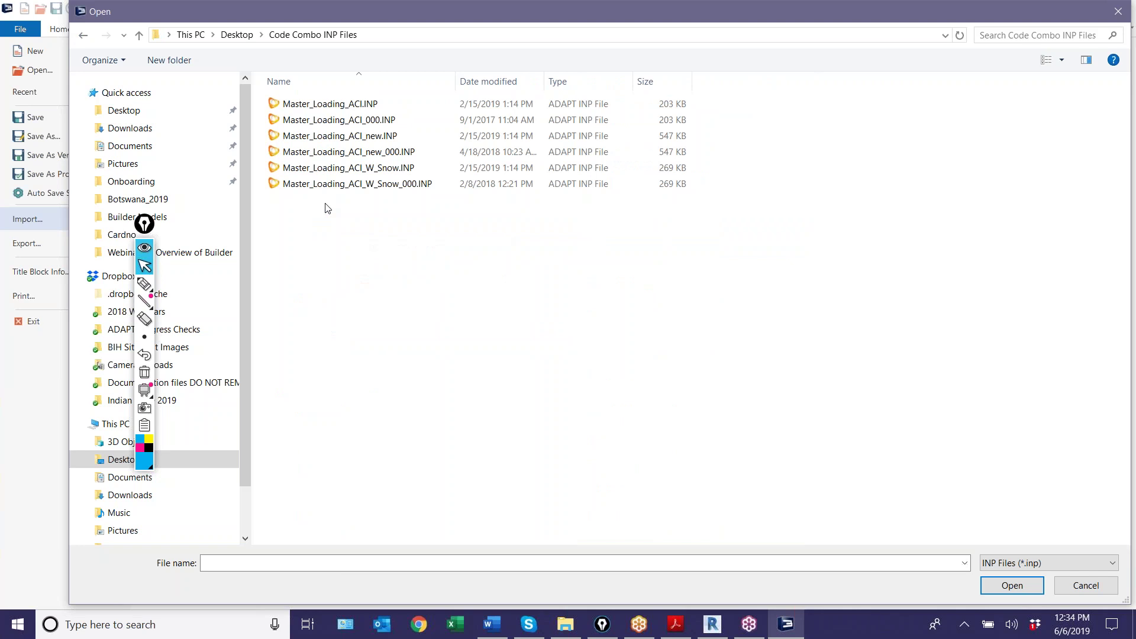
double_click(365, 105)
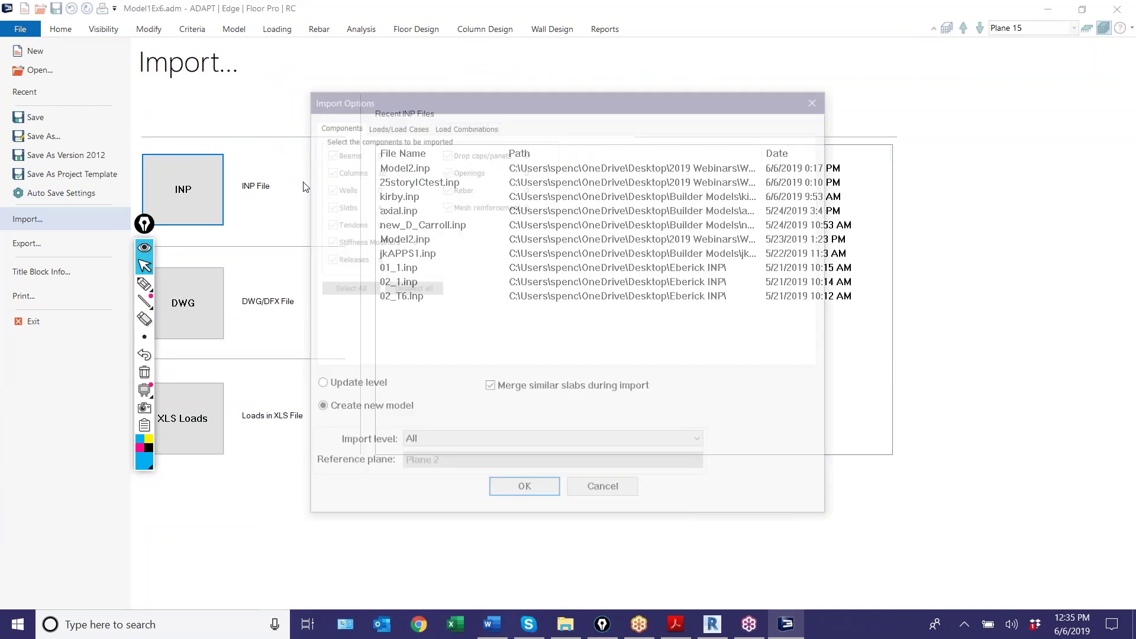
left_click(364, 387)
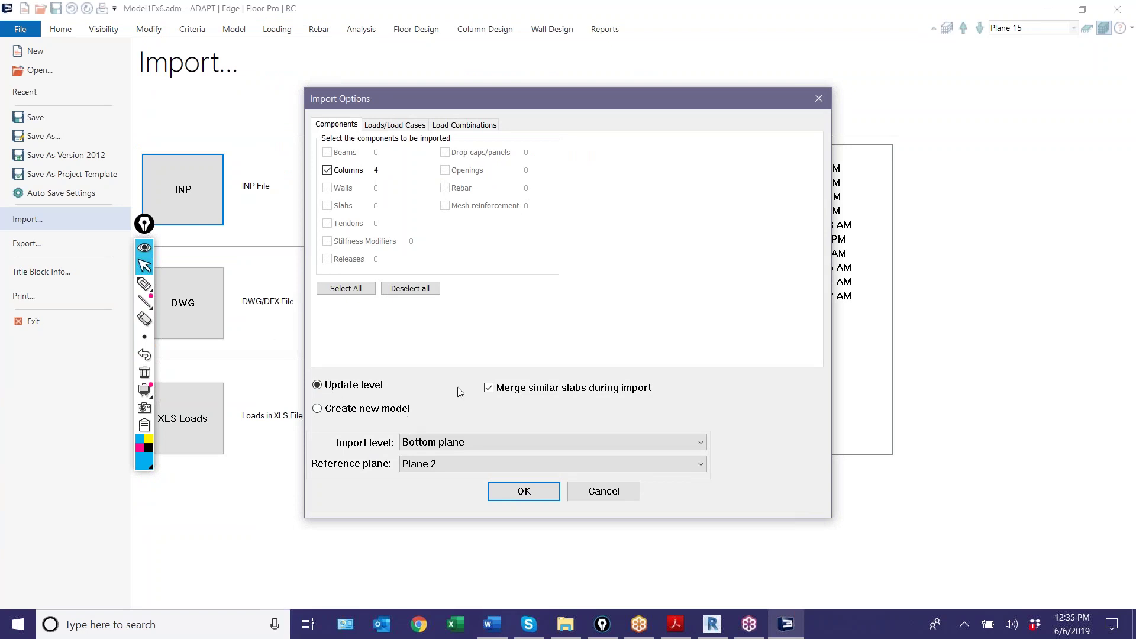
left_click(411, 290)
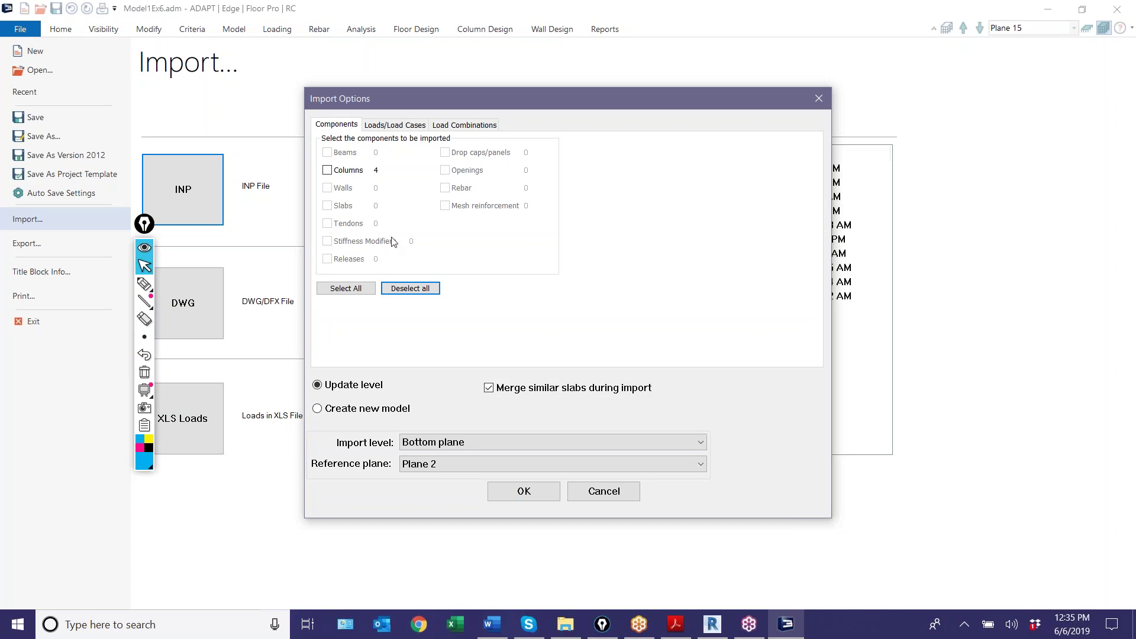
Exclude all loads and load cases from the import, and import all load combinations into the model
left_click(372, 126)
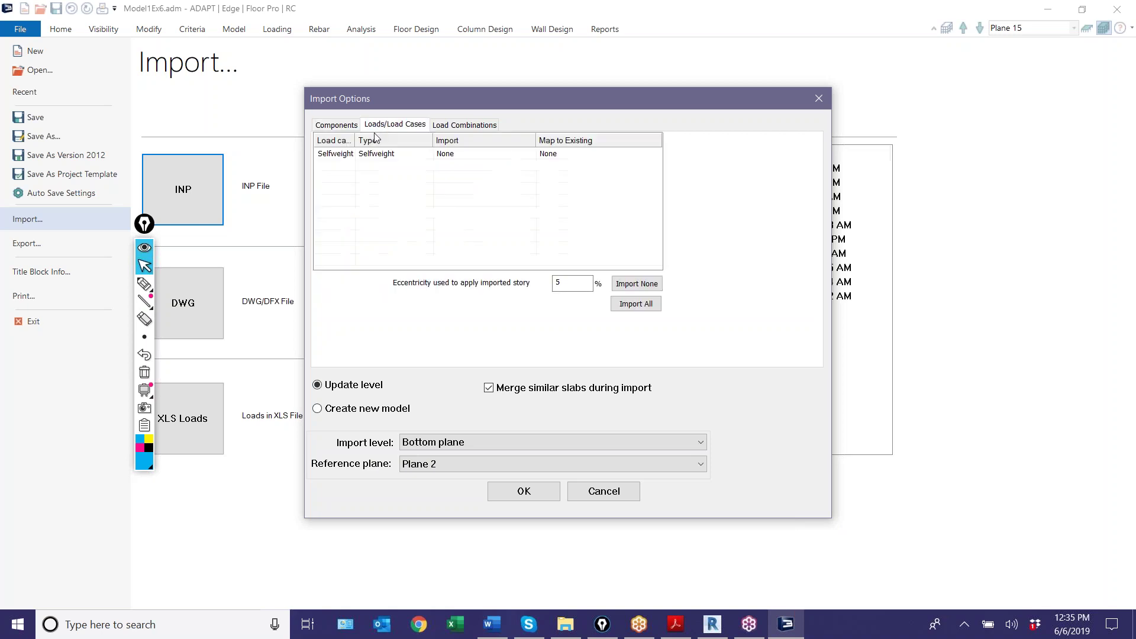
left_click(635, 284)
left_click(462, 126)
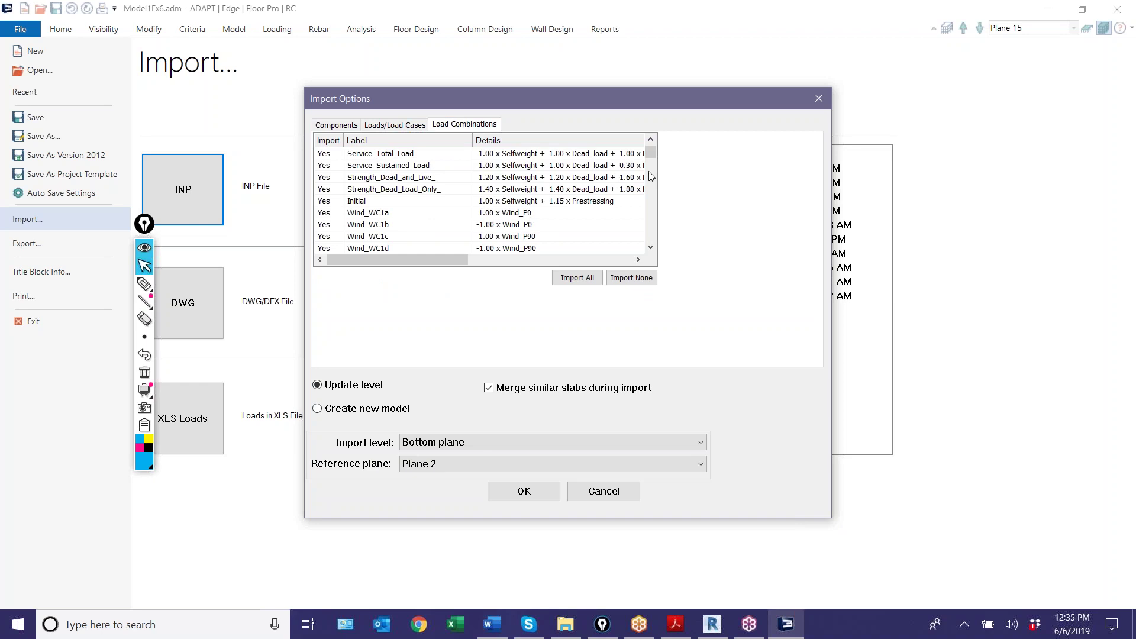
left_click_drag(652, 153, 648, 128)
left_click(577, 285)
left_click(523, 491)
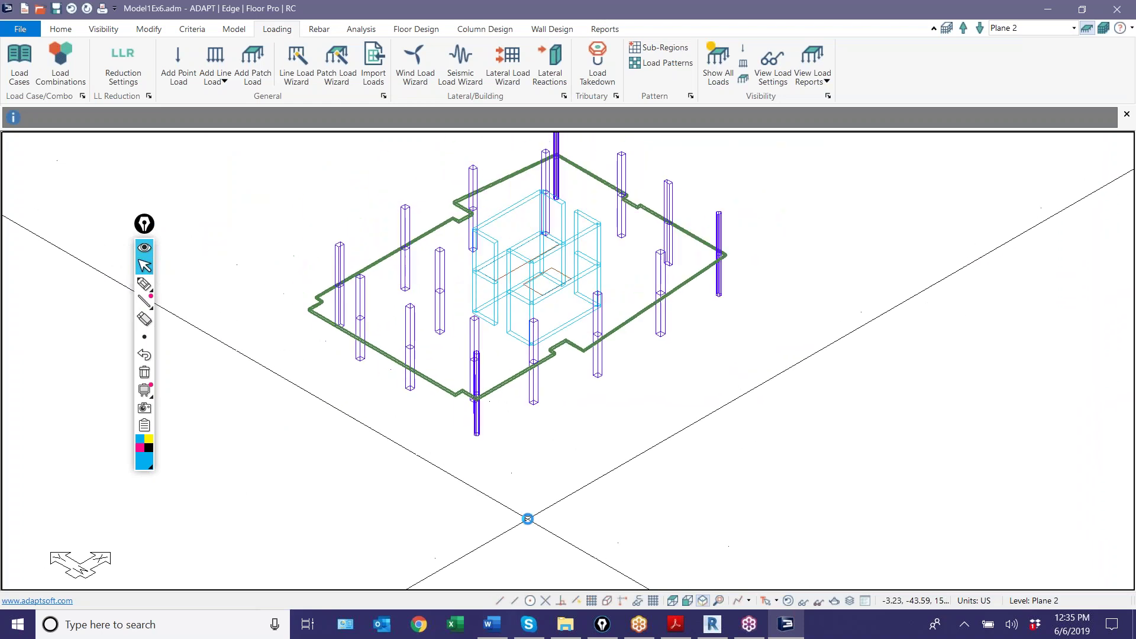
Examine the imported wind, strength and service combinations with their design options and load factors in an enlarged Combinations window
left_click(65, 52)
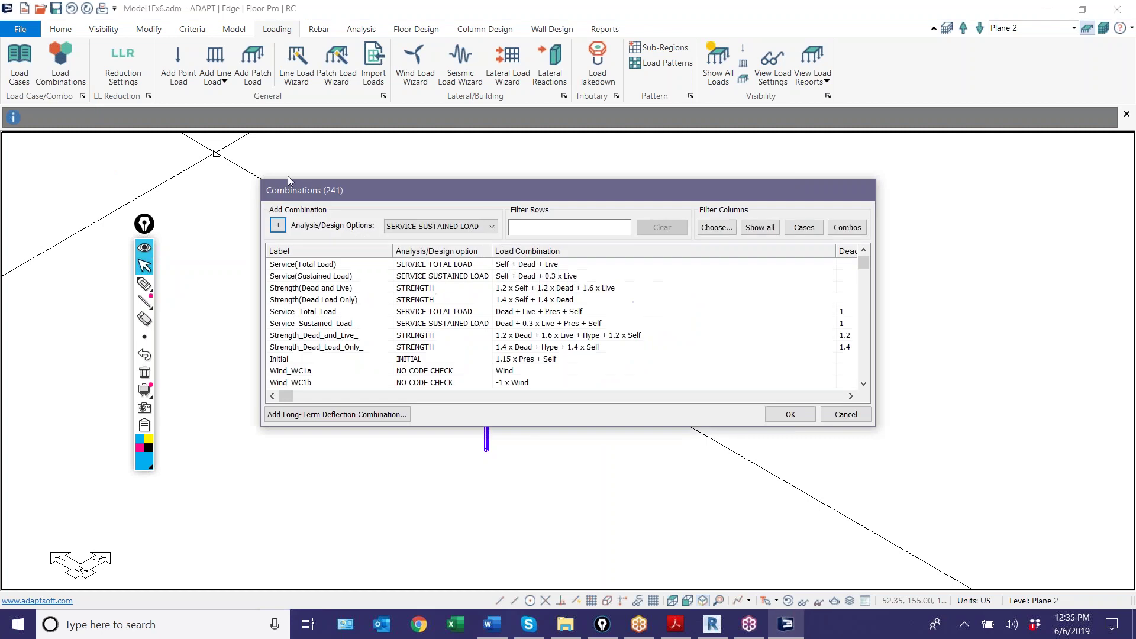
mouse_move(387, 193)
left_mouse_down()
mouse_move(239, 73)
mouse_move(181, 76)
left_mouse_up()
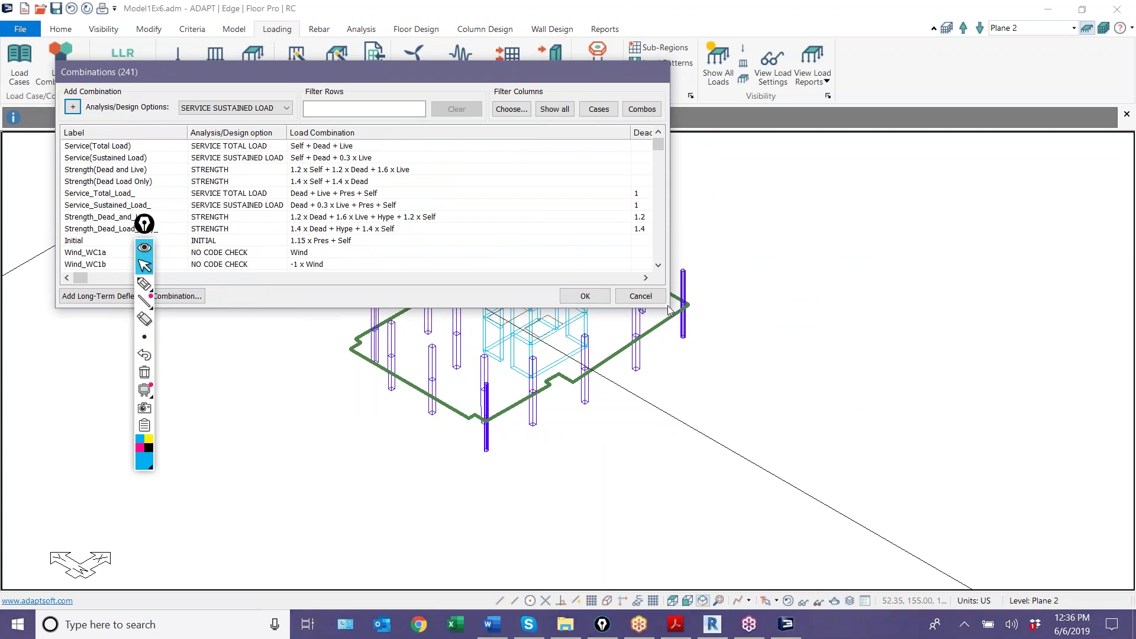
left_click_drag(669, 308, 1011, 514)
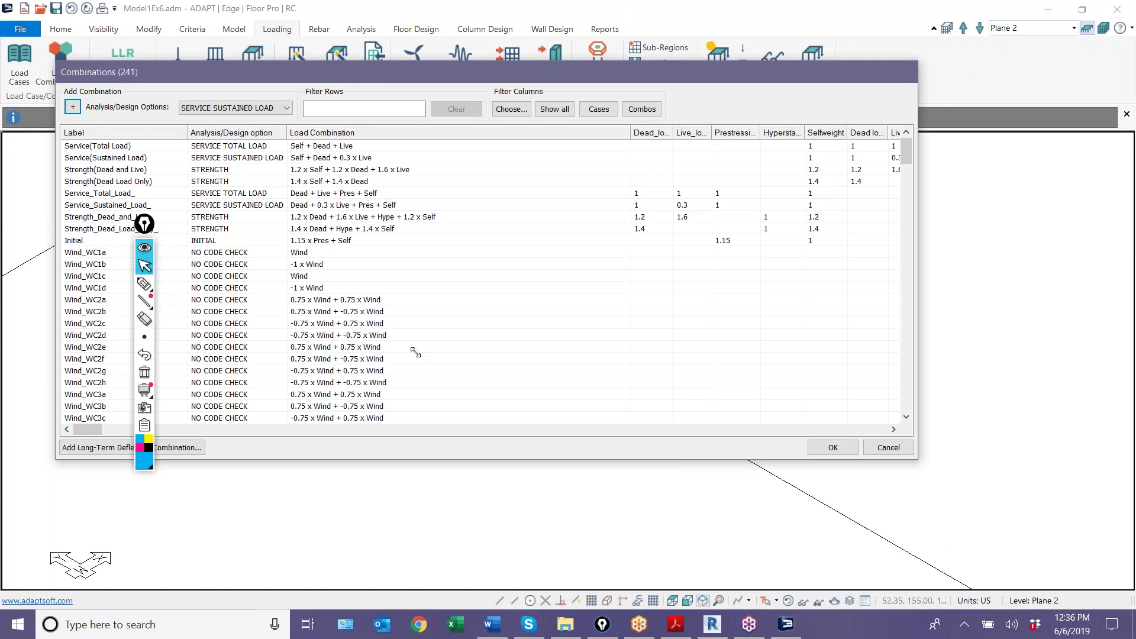
mouse_move(1019, 160)
left_mouse_down()
mouse_move(1031, 207)
mouse_move(1031, 176)
left_mouse_up()
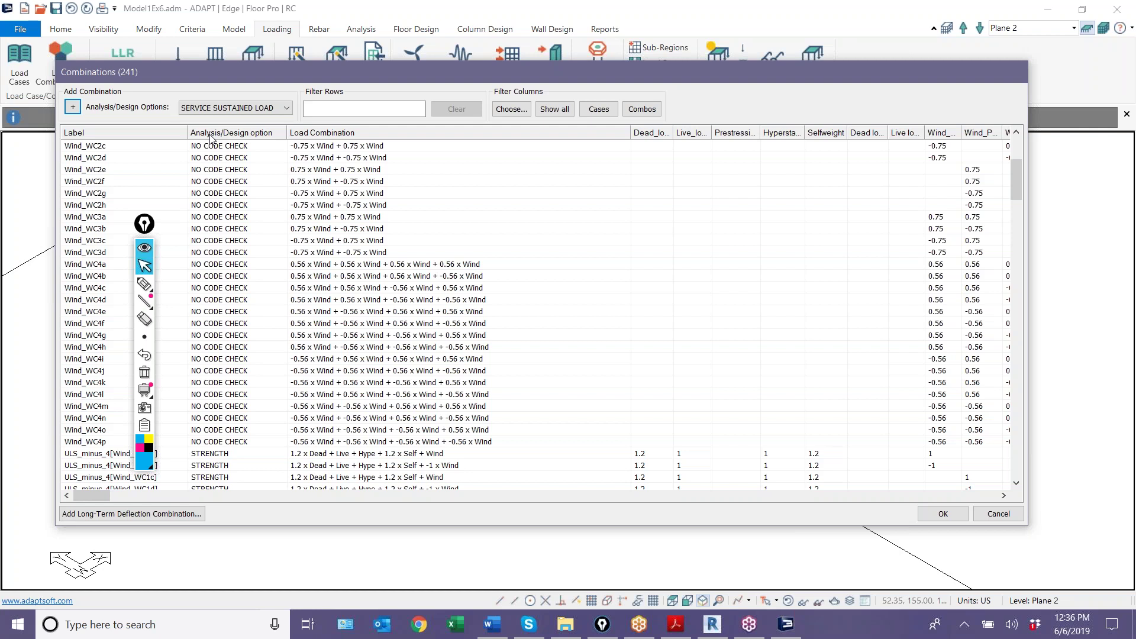
scroll(161, 207, "up", 3)
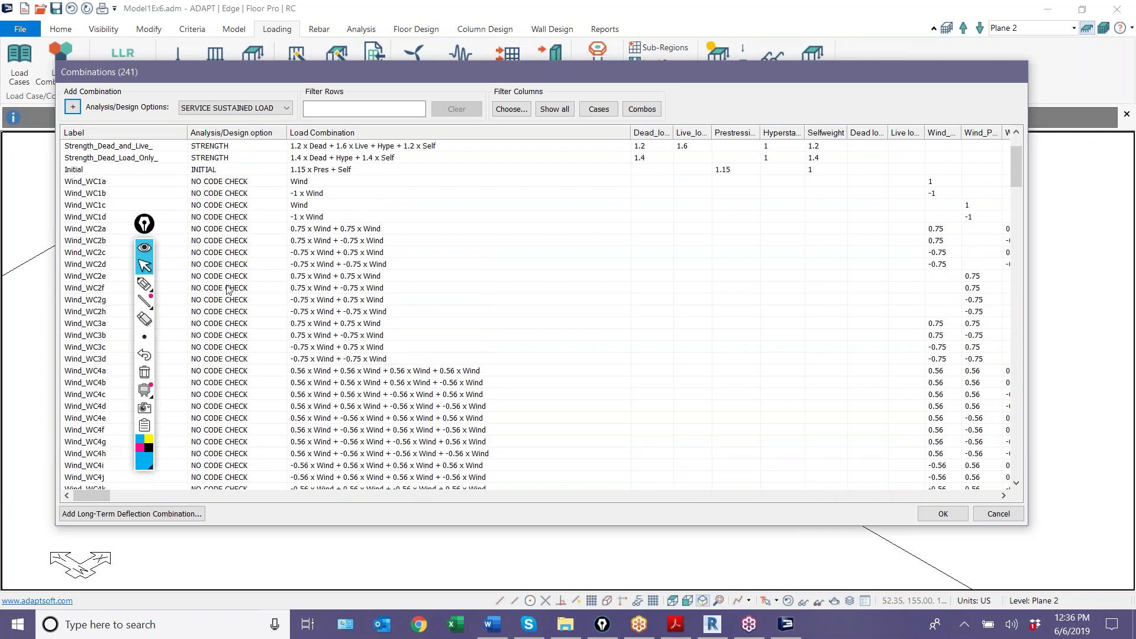
scroll(231, 329, "down", 6)
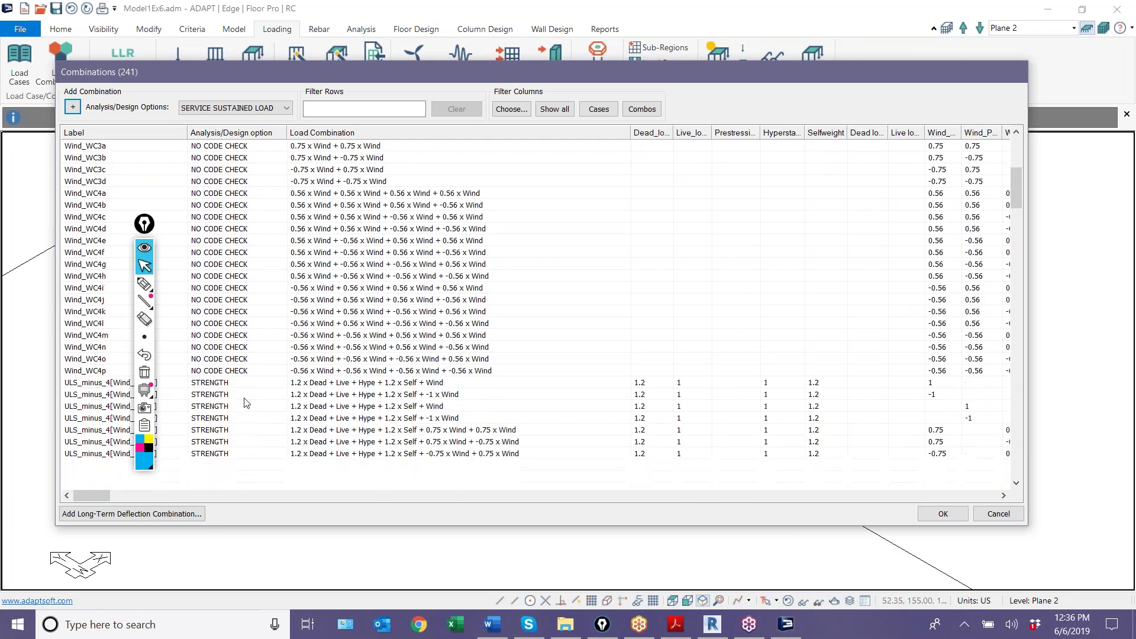
scroll(243, 438, "down", 15)
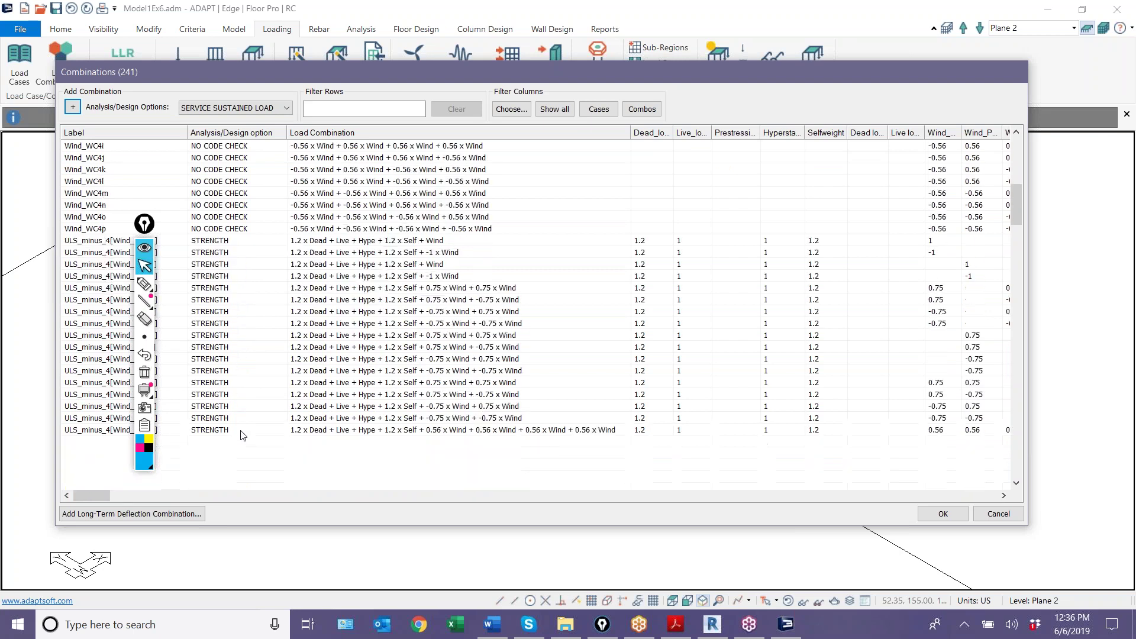
scroll(240, 427, "down", 6)
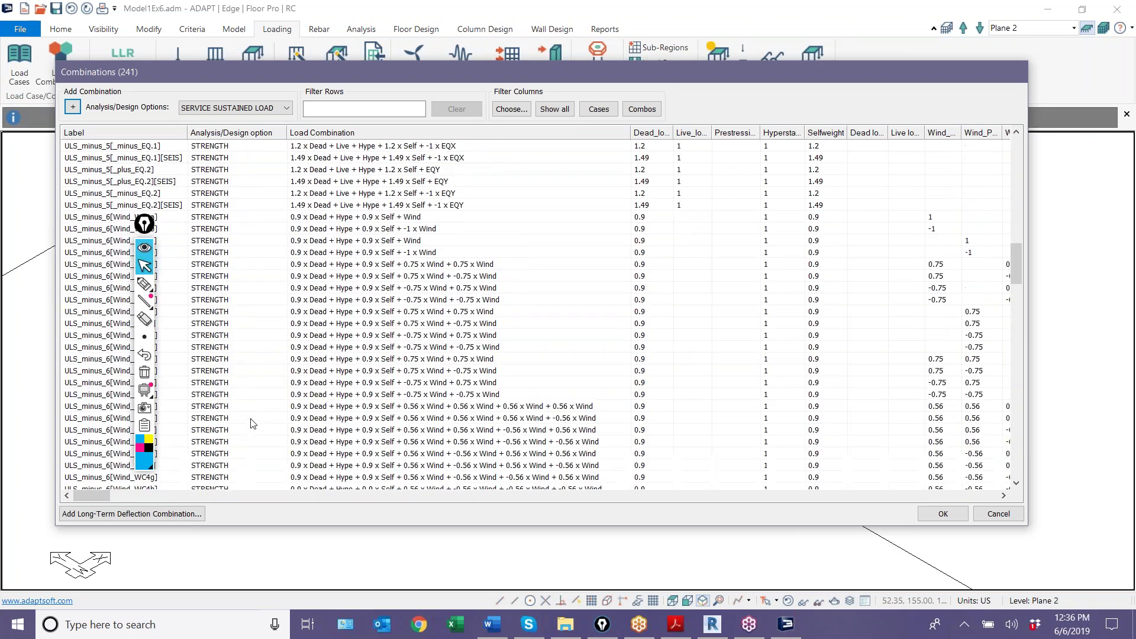
scroll(253, 422, "down", 10)
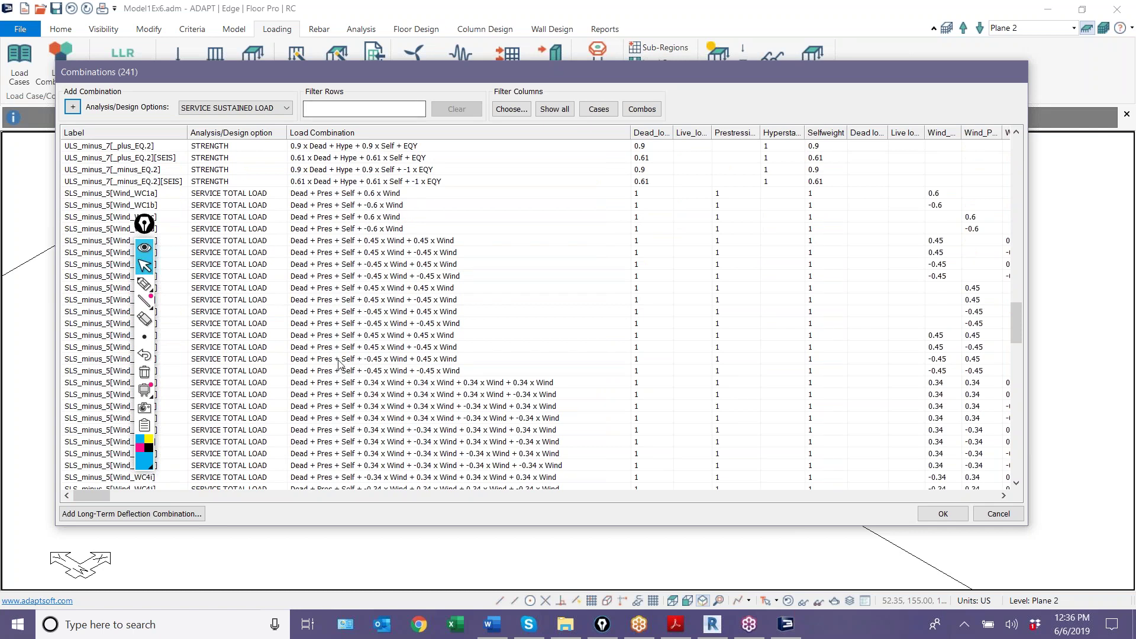
scroll(338, 361, "up", 3)
scroll(335, 343, "down", 10)
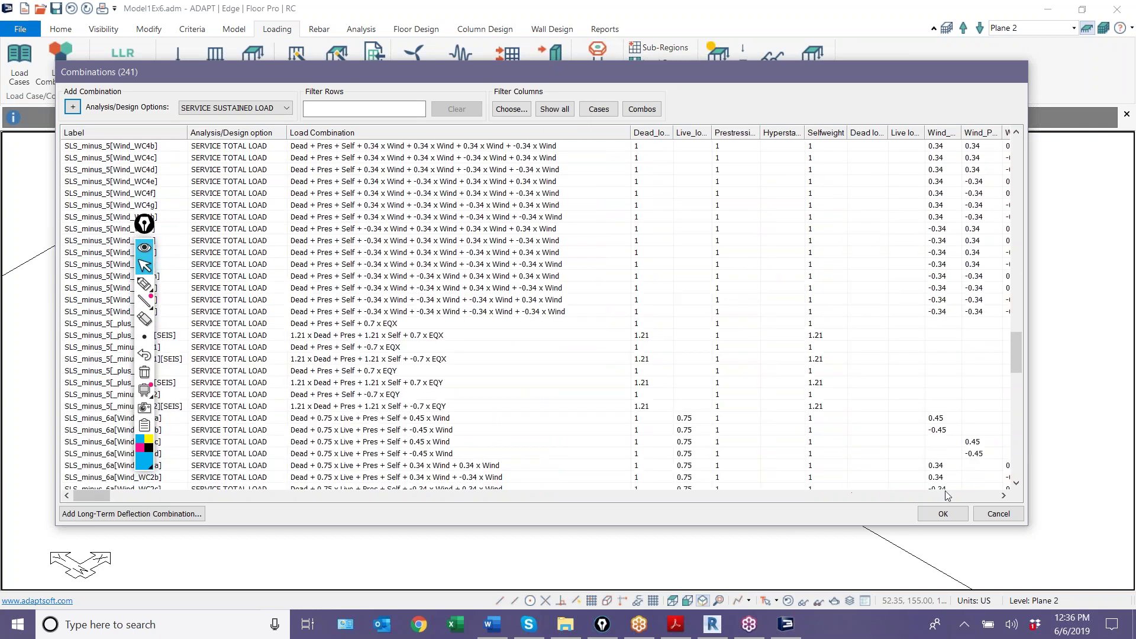
left_click(944, 514)
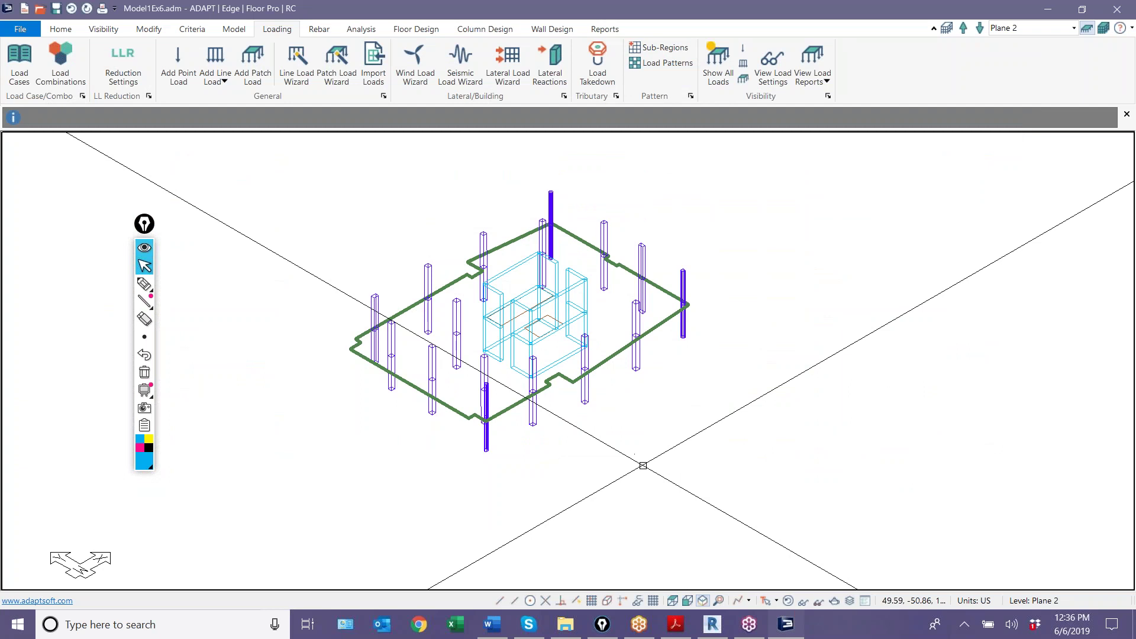
scroll(515, 471, "up", 1)
middle_click_drag(514, 472, 490, 525)
scroll(490, 499, "up", 1)
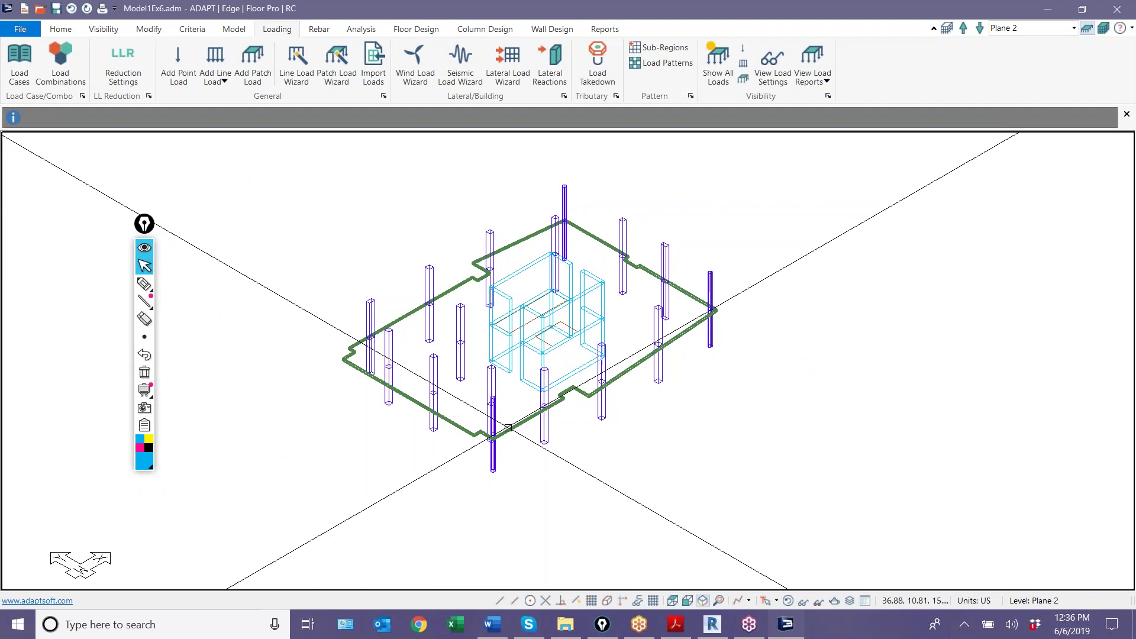
middle_click_drag(524, 487, 504, 505)
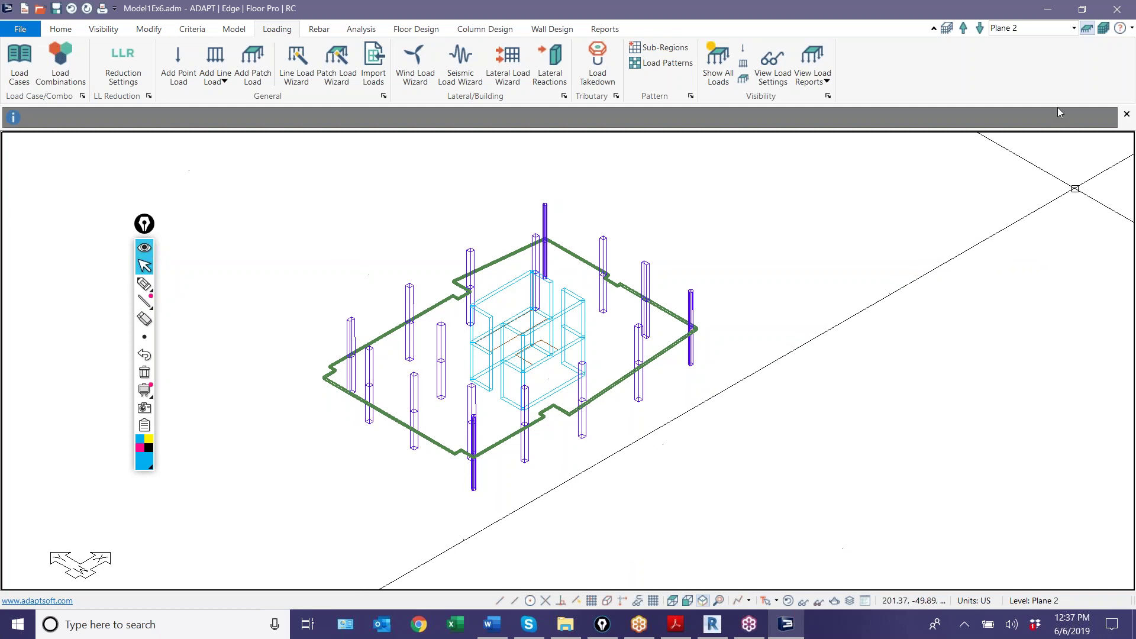
left_click(1104, 28)
middle_click_drag(499, 502, 472, 590)
scroll(524, 587, "down", 1)
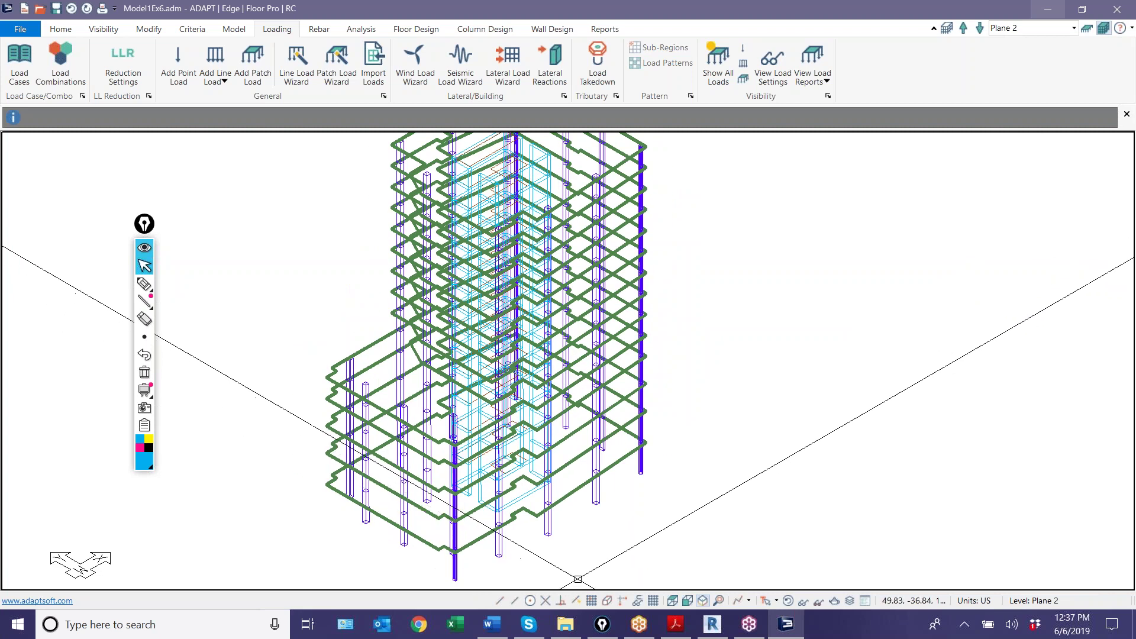
scroll(581, 574, "down", 1)
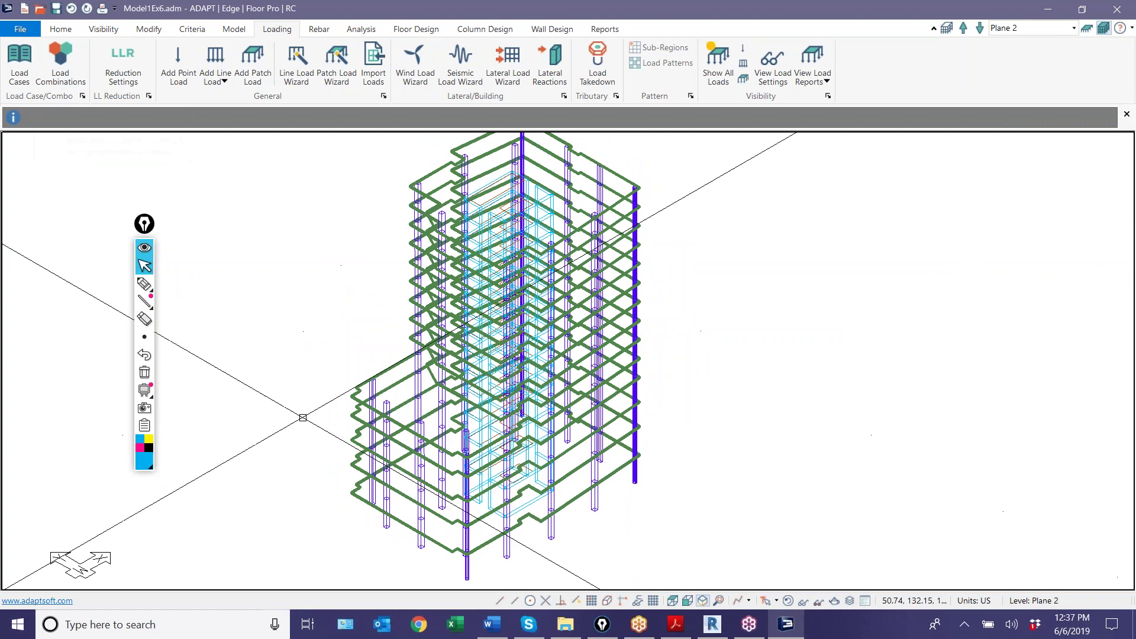
left_click(1087, 28)
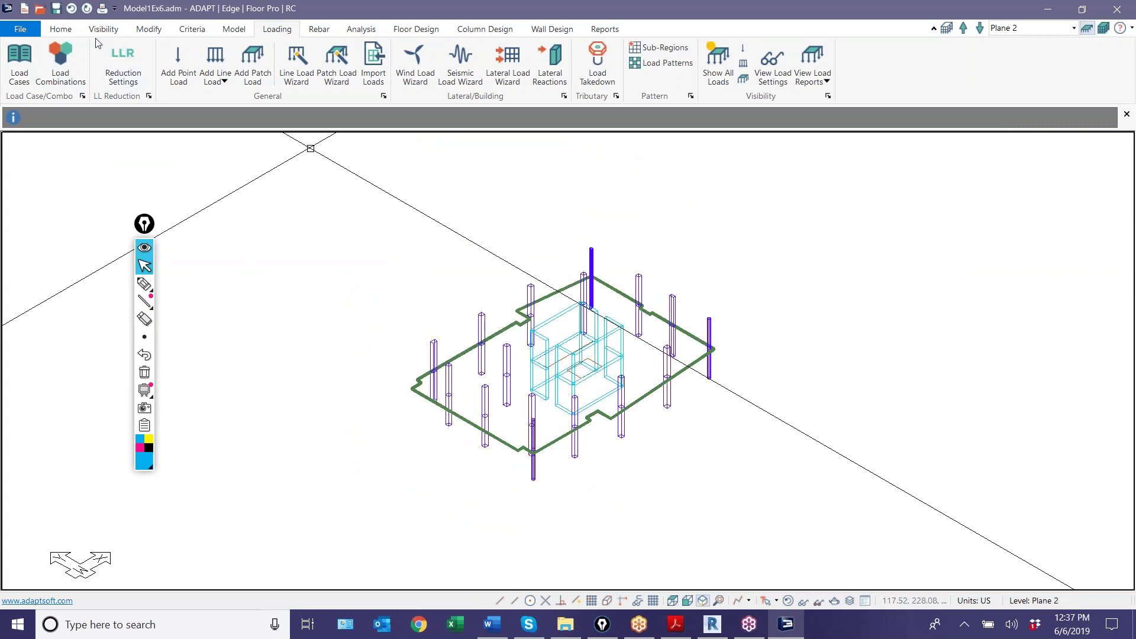
Display all levels of the building and select every column by type
left_click(62, 30)
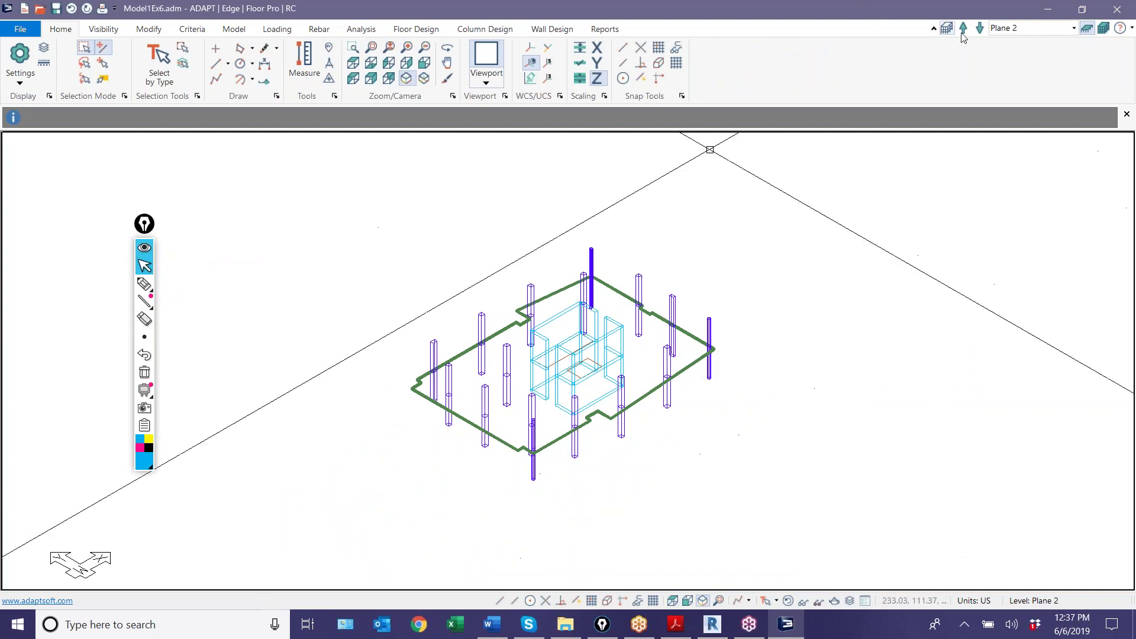
left_click(1103, 29)
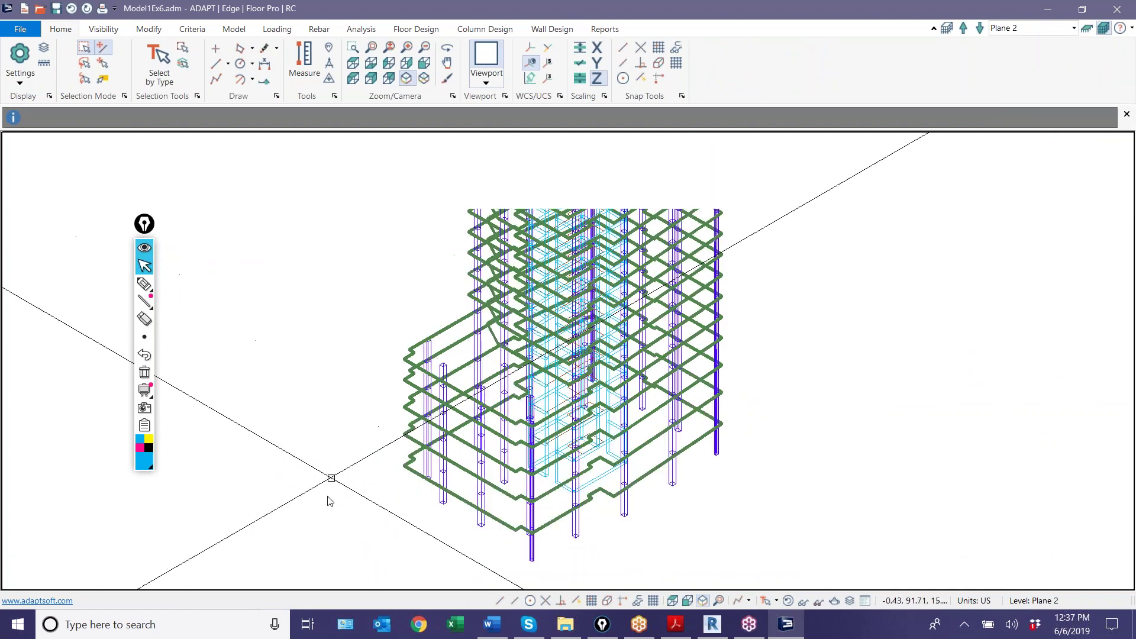
left_click(160, 65)
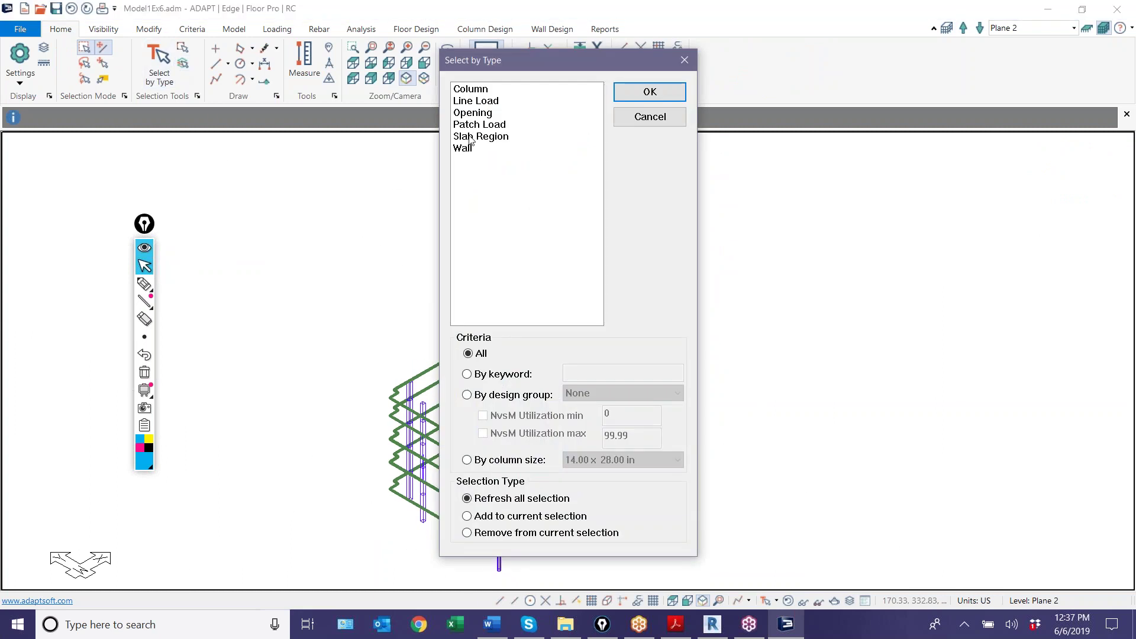
left_click(473, 89)
left_click(633, 89)
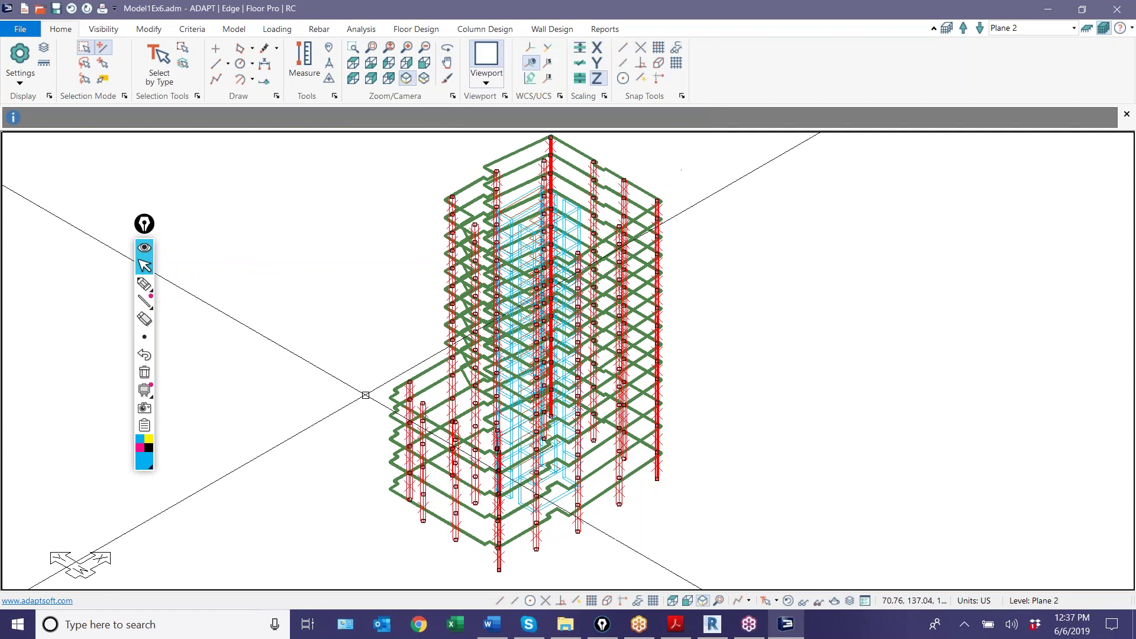
Set the top and bottom rotation releases about r-r and s-s for all selected columns
scroll(393, 347, "up", 1)
scroll(420, 345, "down", 1)
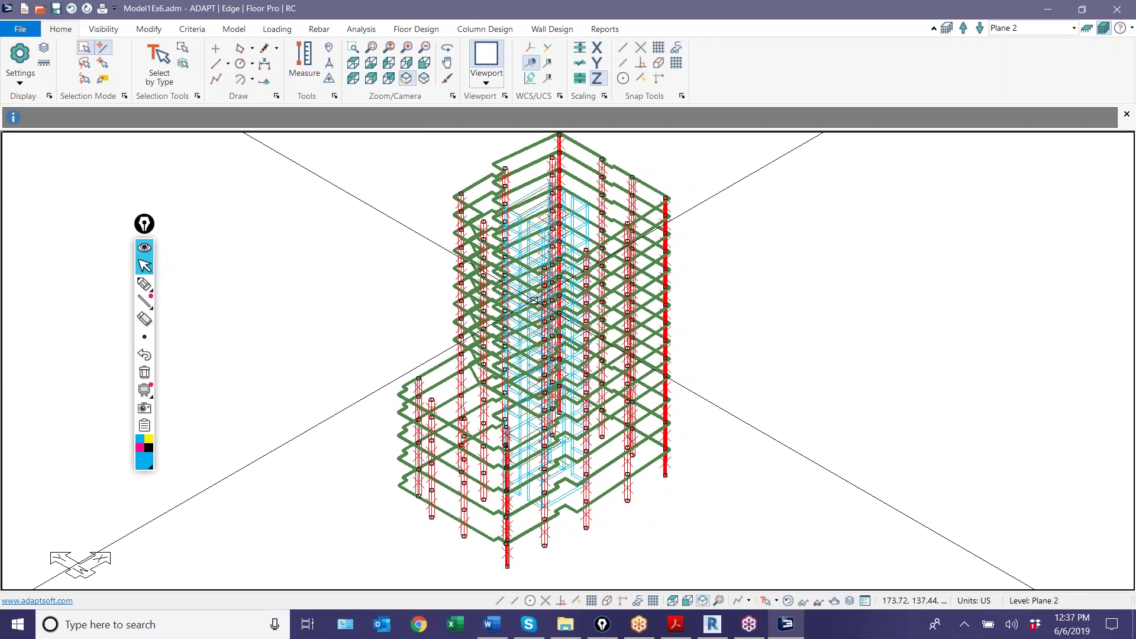
left_click(149, 29)
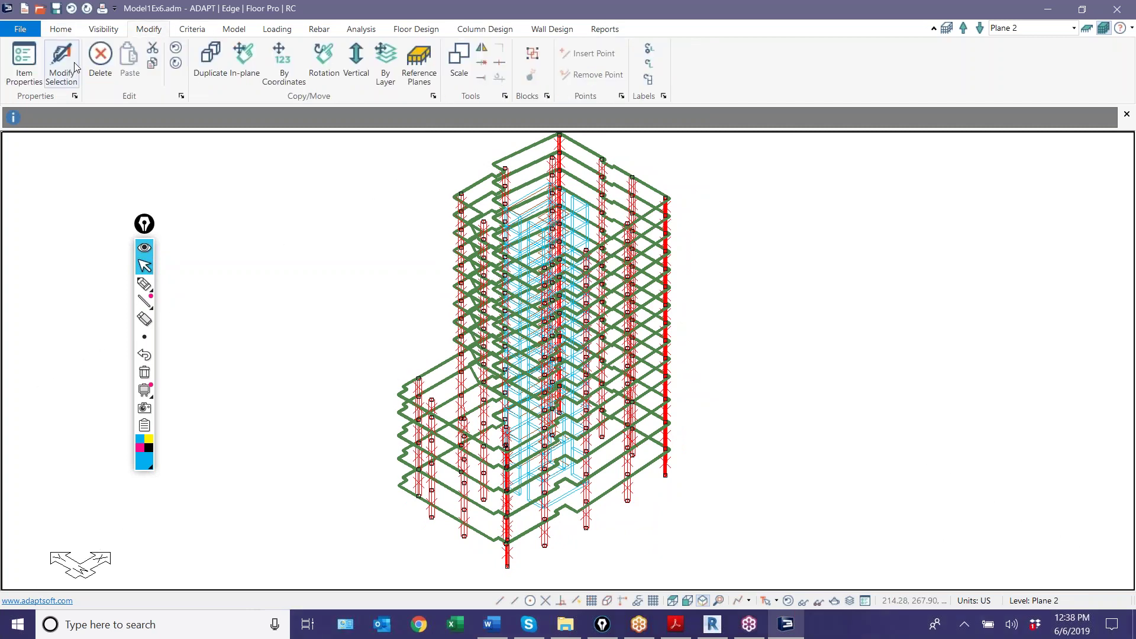
left_click(145, 301)
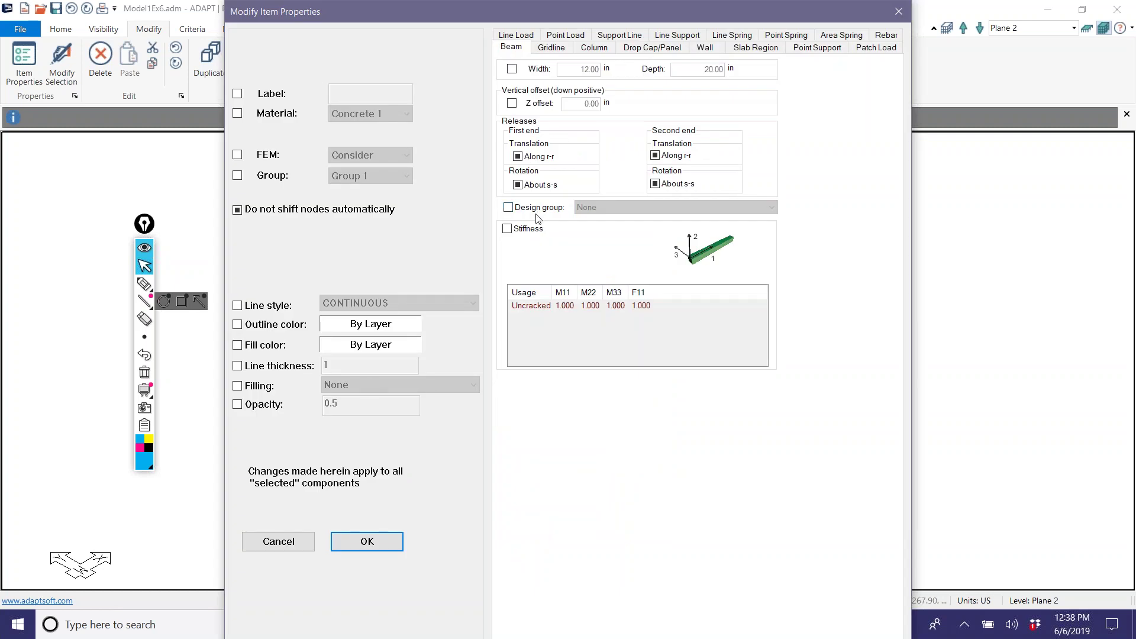
left_click(594, 47)
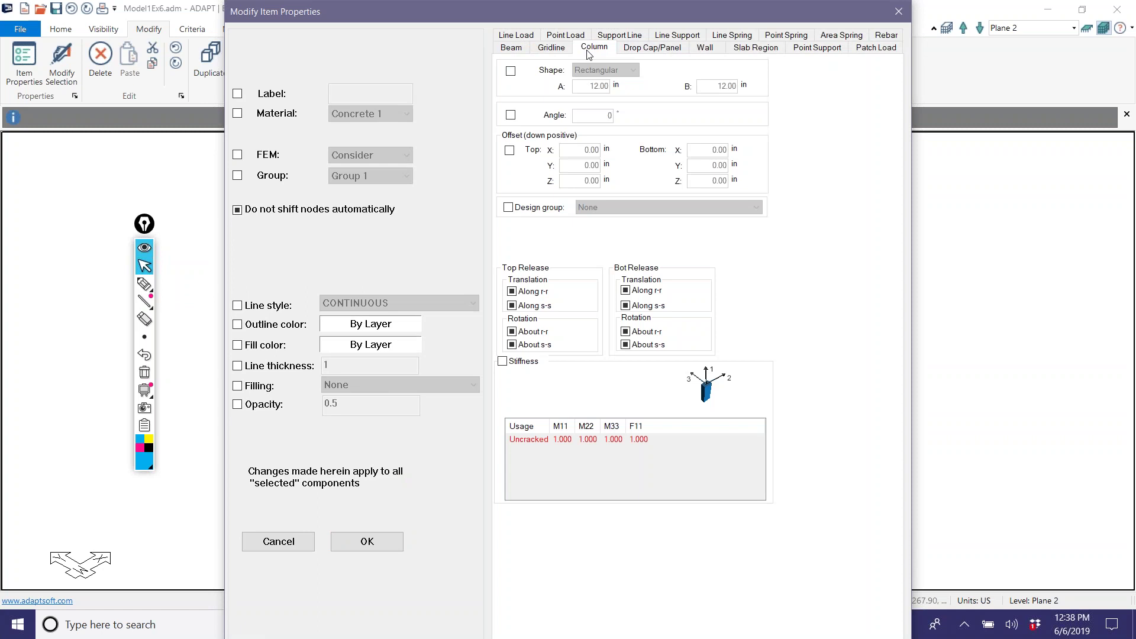
left_click(511, 332)
left_click(625, 332)
left_click(625, 331)
left_click(626, 344)
left_click(512, 332)
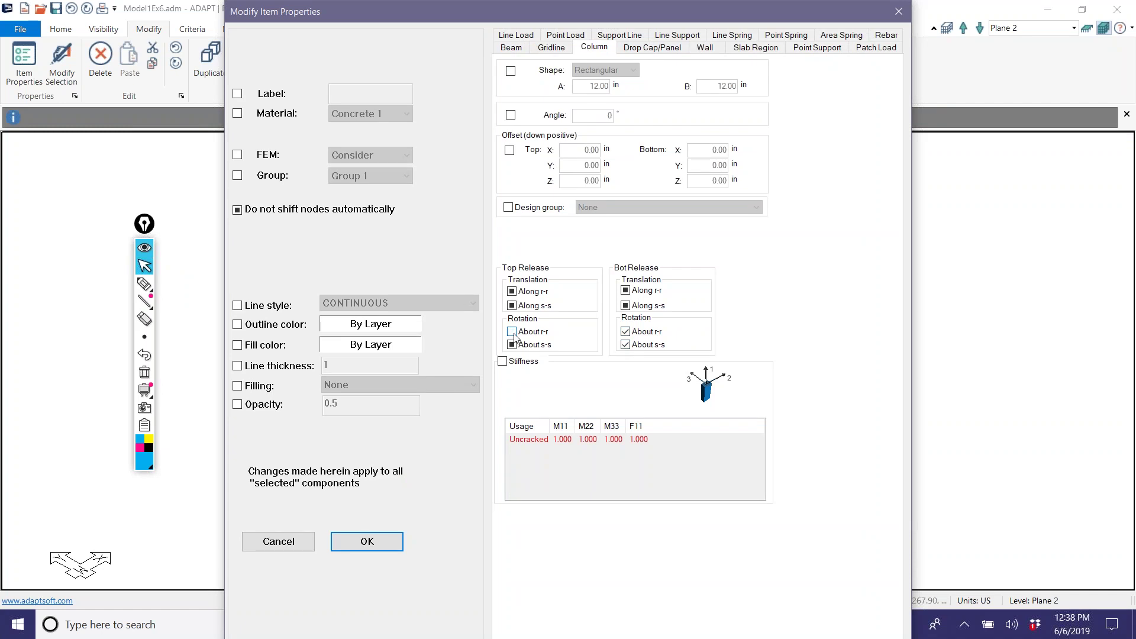
left_click(512, 345)
left_click(379, 541)
left_click(348, 500)
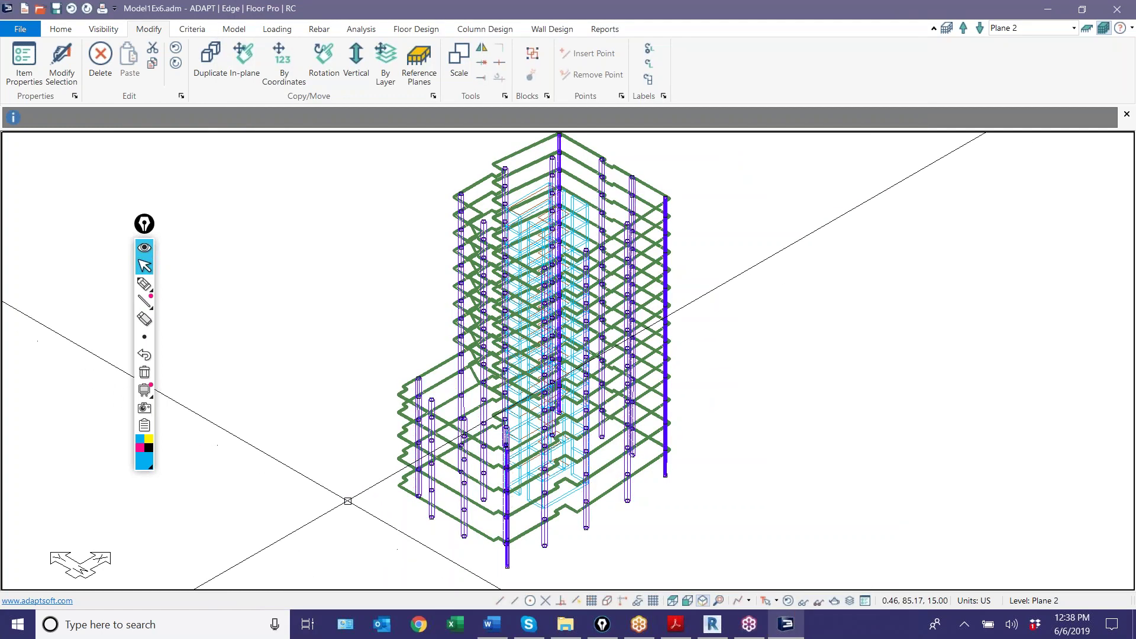
Inspect the stiffness modifiers of the topmost slab region
scroll(478, 445, "down", 1)
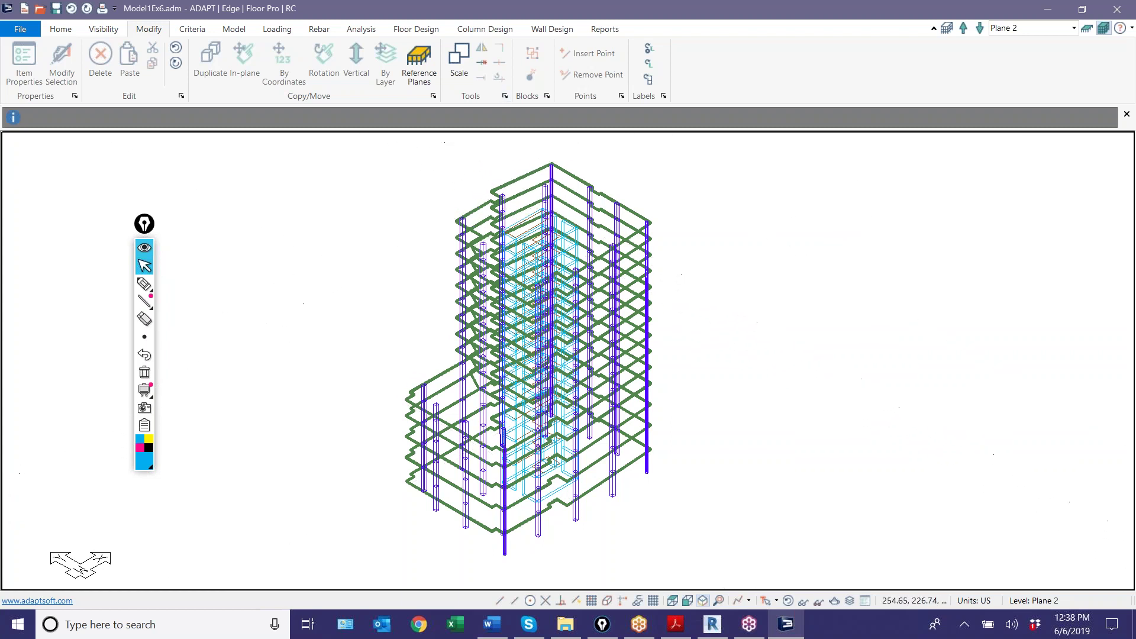
double_click(516, 177)
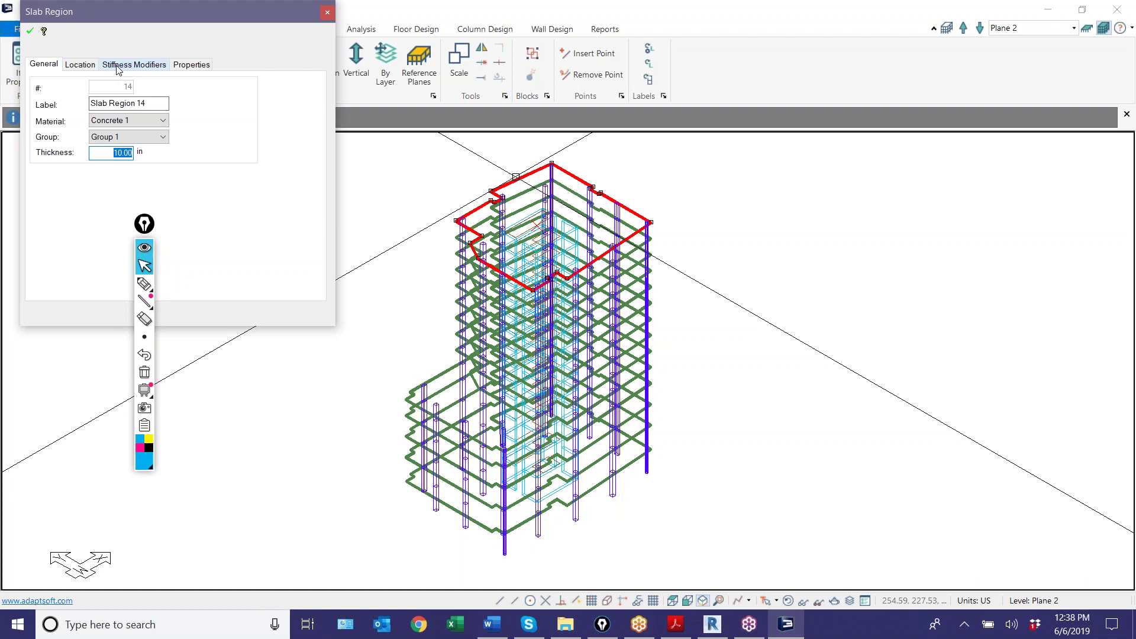
left_click(117, 65)
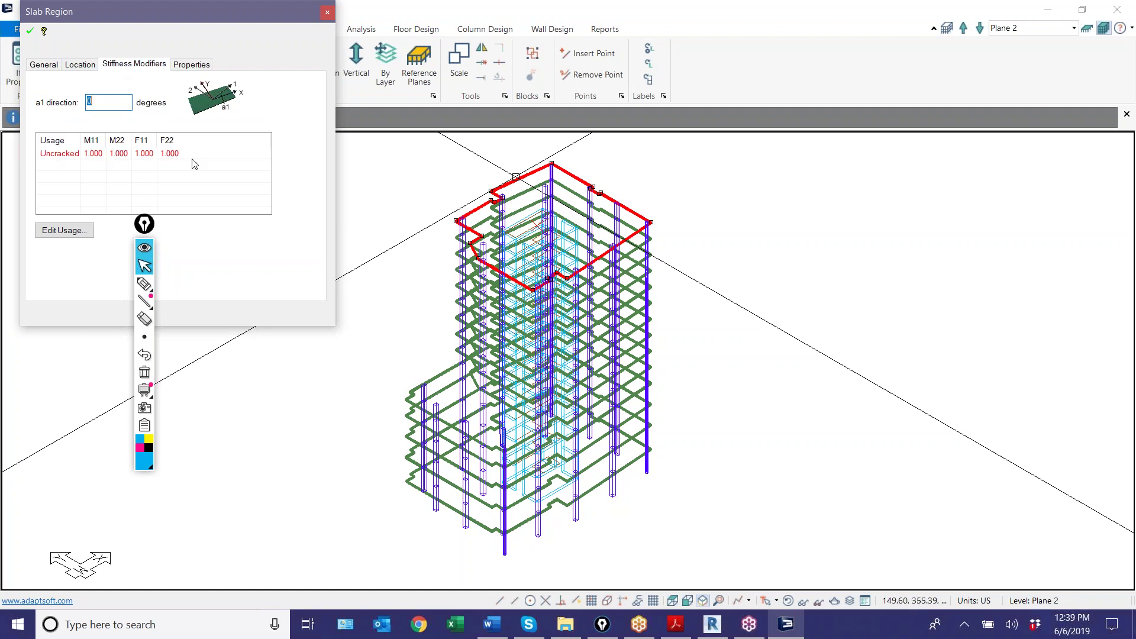
left_click(408, 185)
scroll(497, 184, "up", 2)
scroll(498, 187, "down", 2)
From the topmost slab region's stiffness modifiers, add a combination usage named ULS_Columns_lateral
left_click(510, 186)
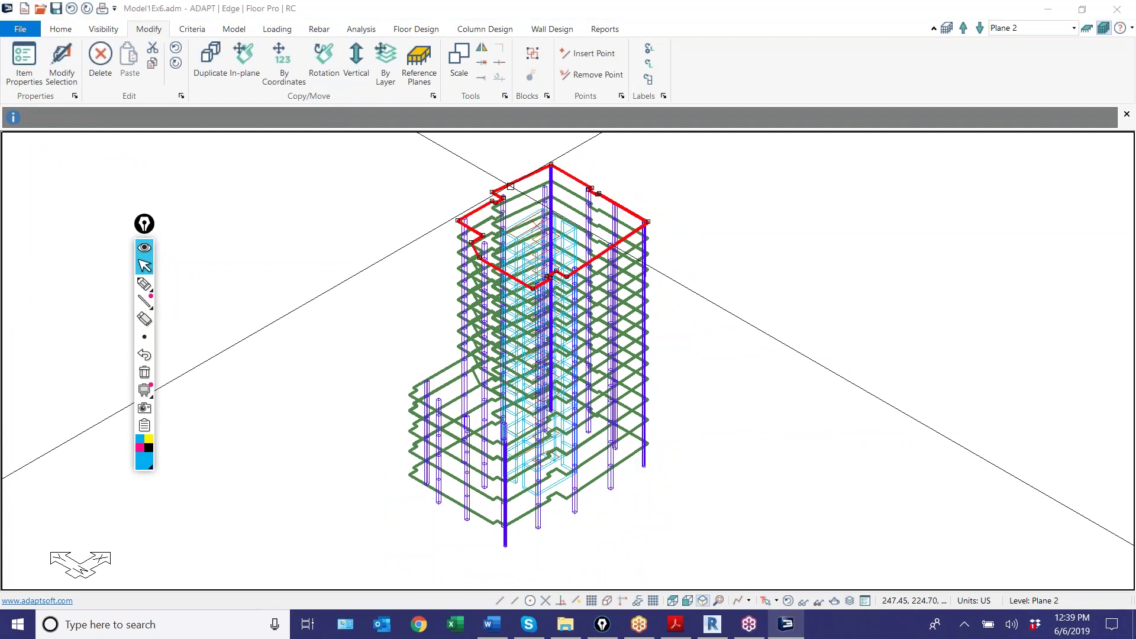
double_click(510, 186)
left_click(134, 64)
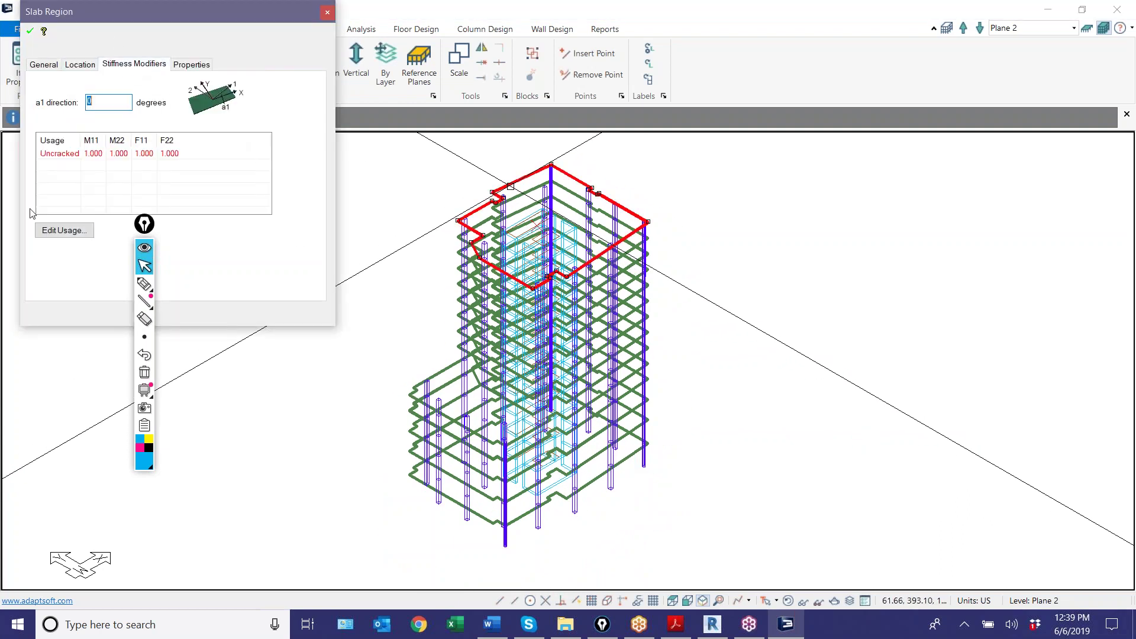
left_click(49, 231)
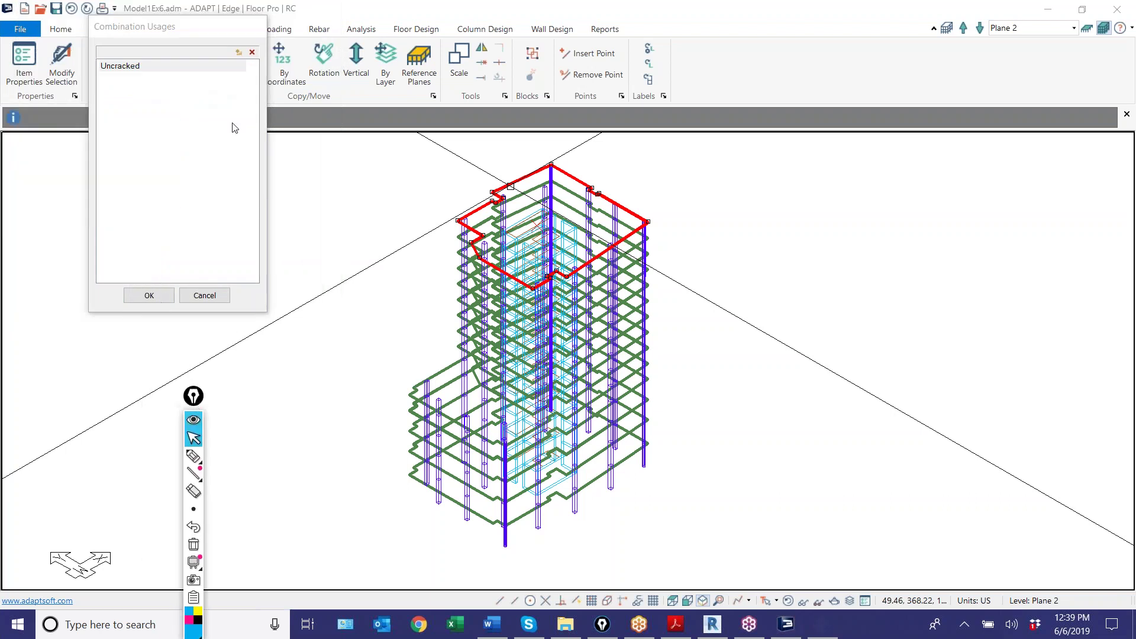
left_click(238, 53)
type("ULS_Colu")
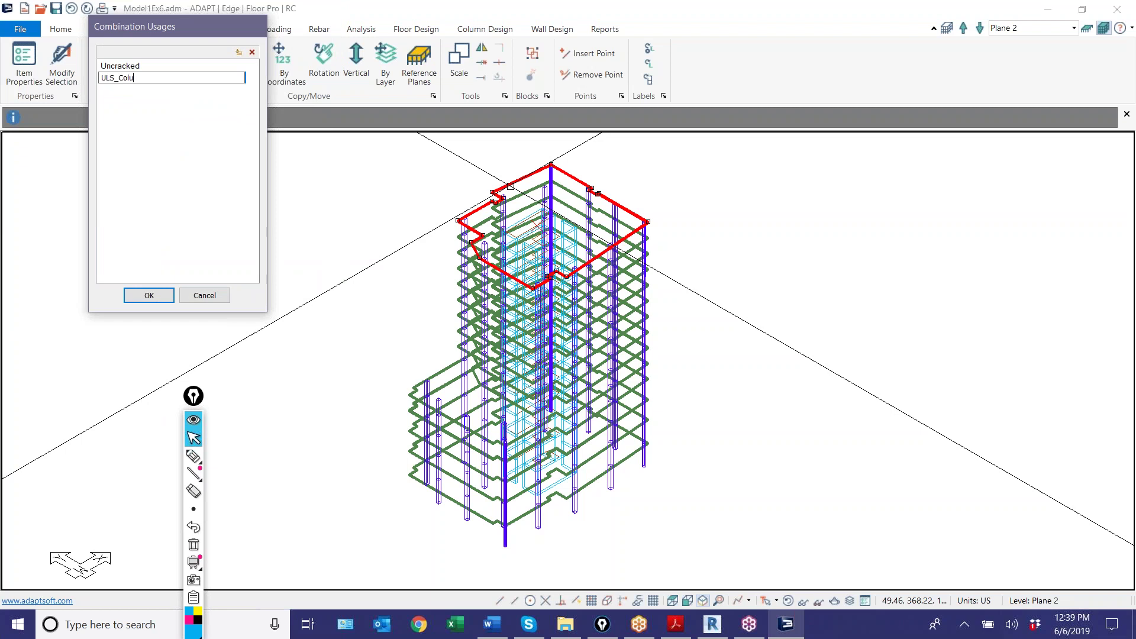
type("mns_lateral")
left_click(145, 294)
key("Escape")
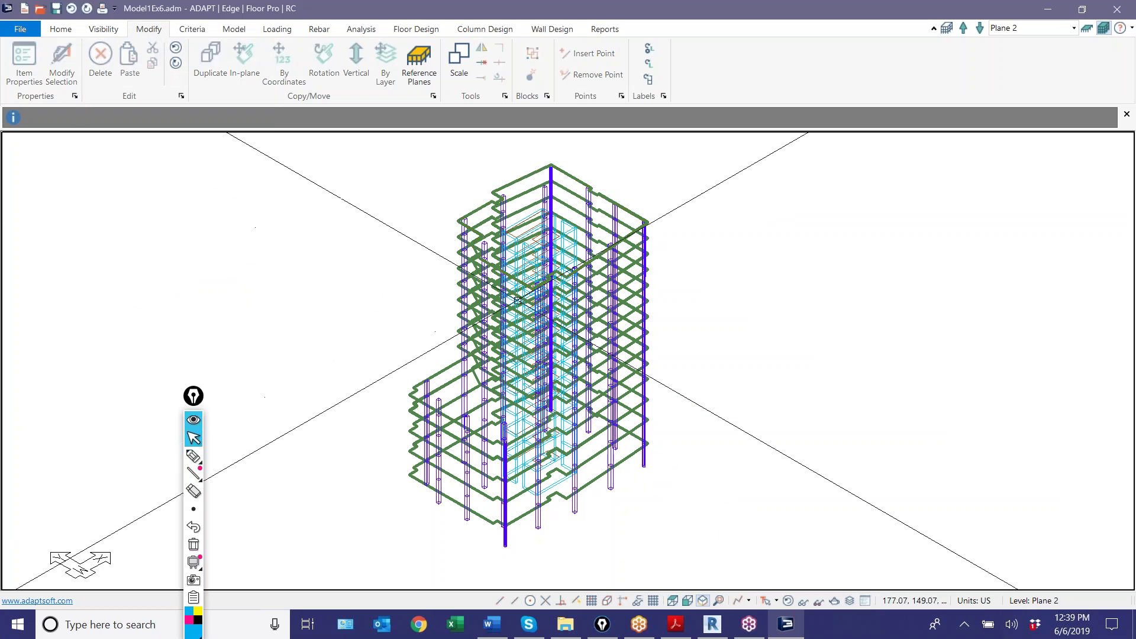
Select the whole building and set the slab regions' M11 and M22 stiffness modifiers to 0.25 for the ULS_Columns_lateral usage
scroll(523, 295, "down", 1)
scroll(524, 295, "down", 1)
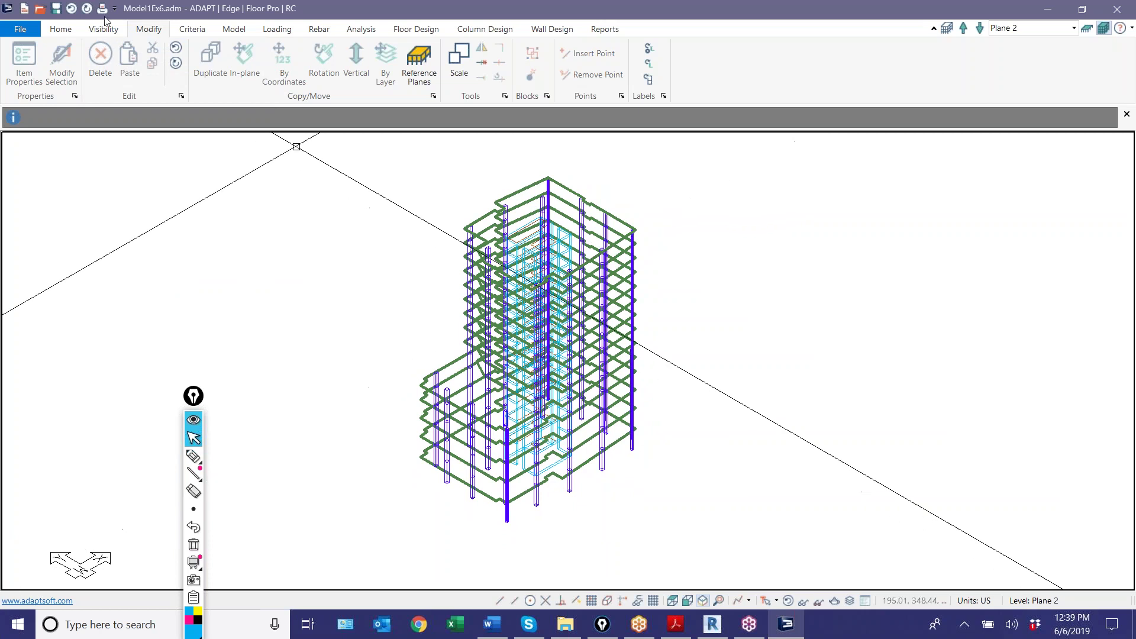
left_click(65, 29)
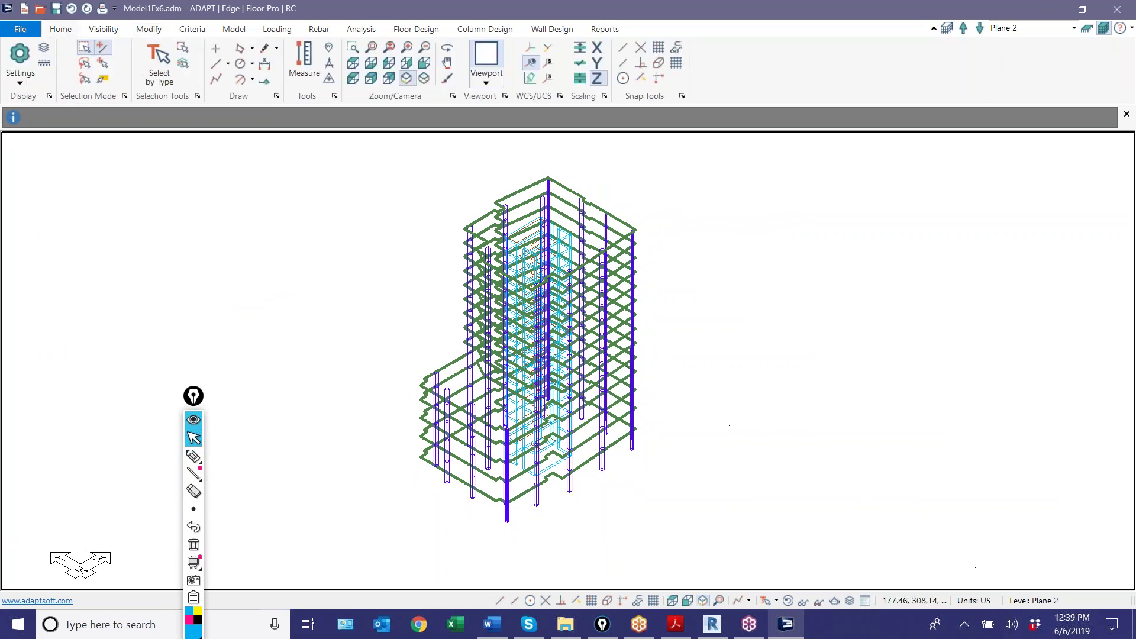
left_click_drag(341, 145, 809, 505)
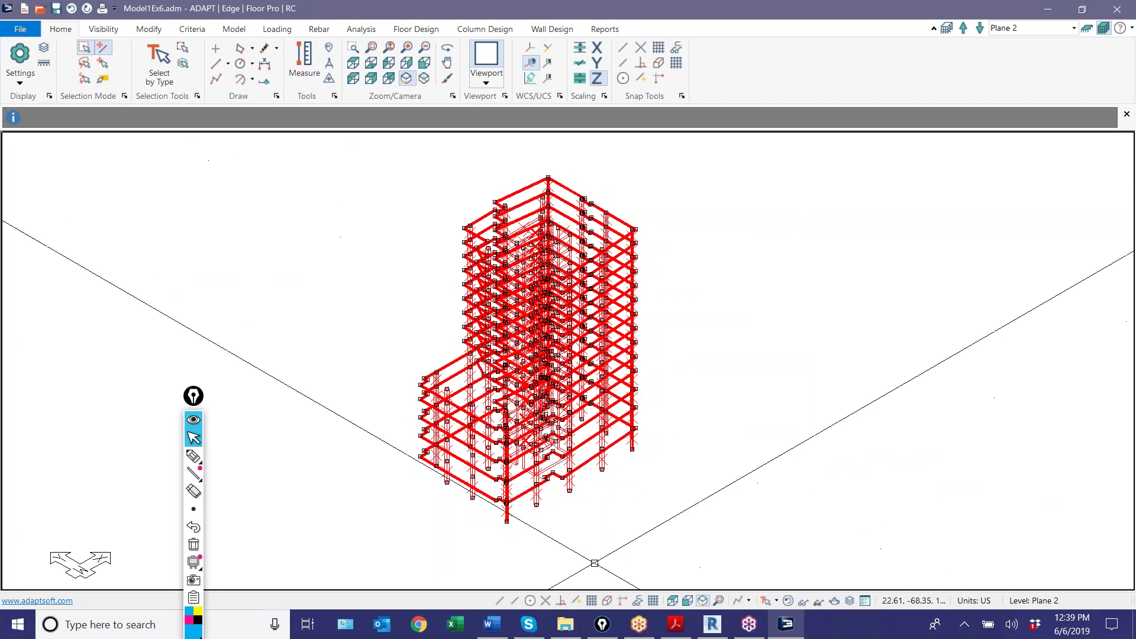
left_click(149, 29)
left_click(62, 59)
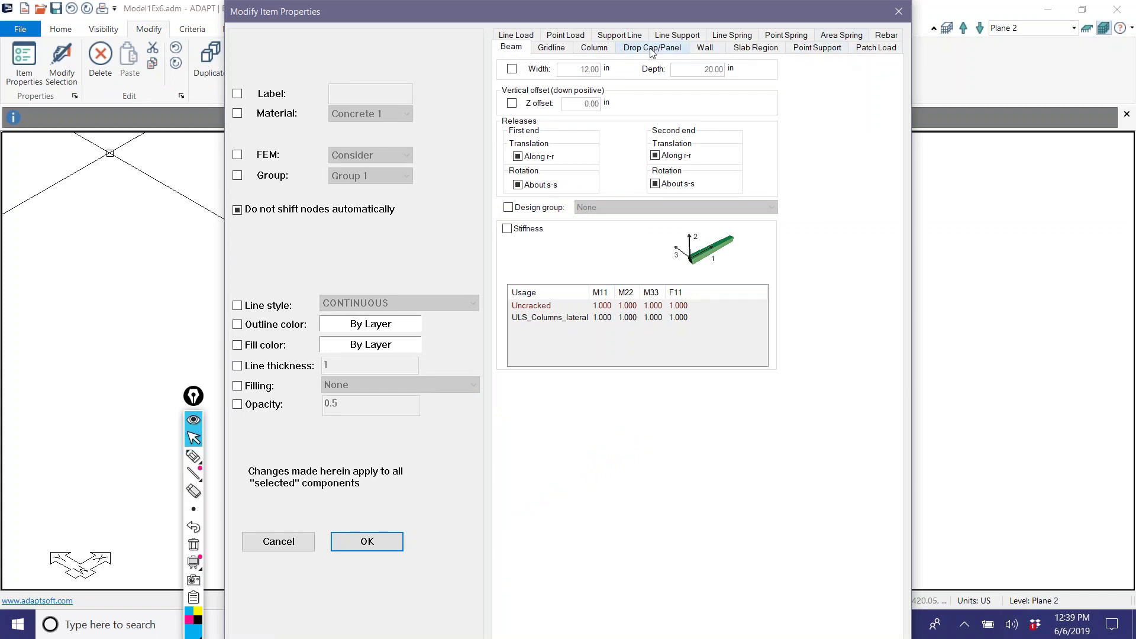
left_click(735, 46)
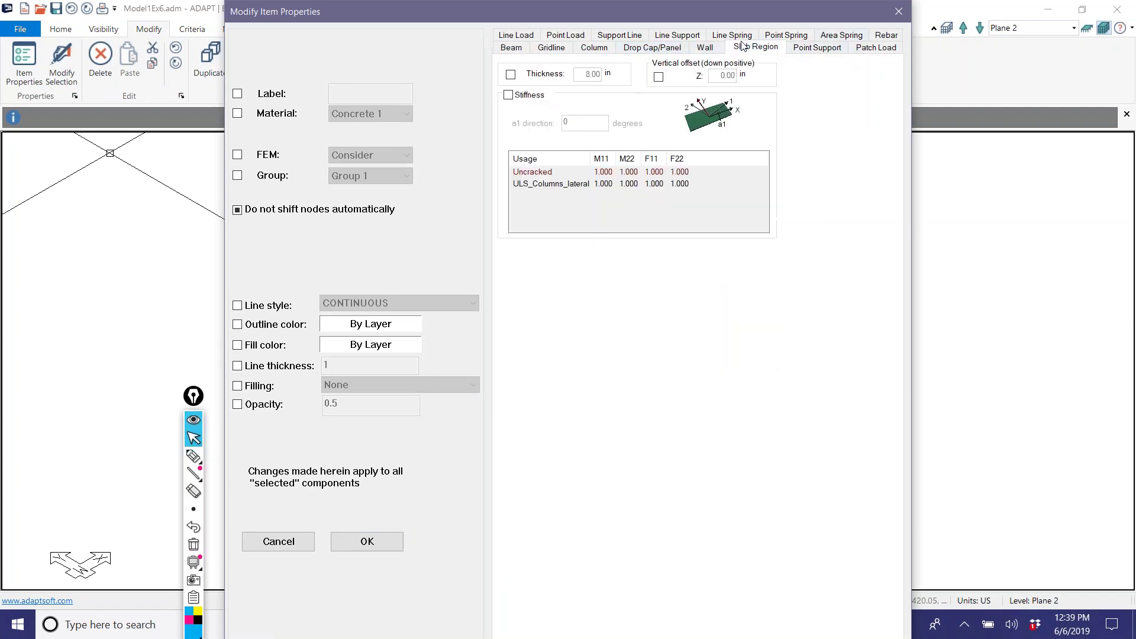
left_click(508, 95)
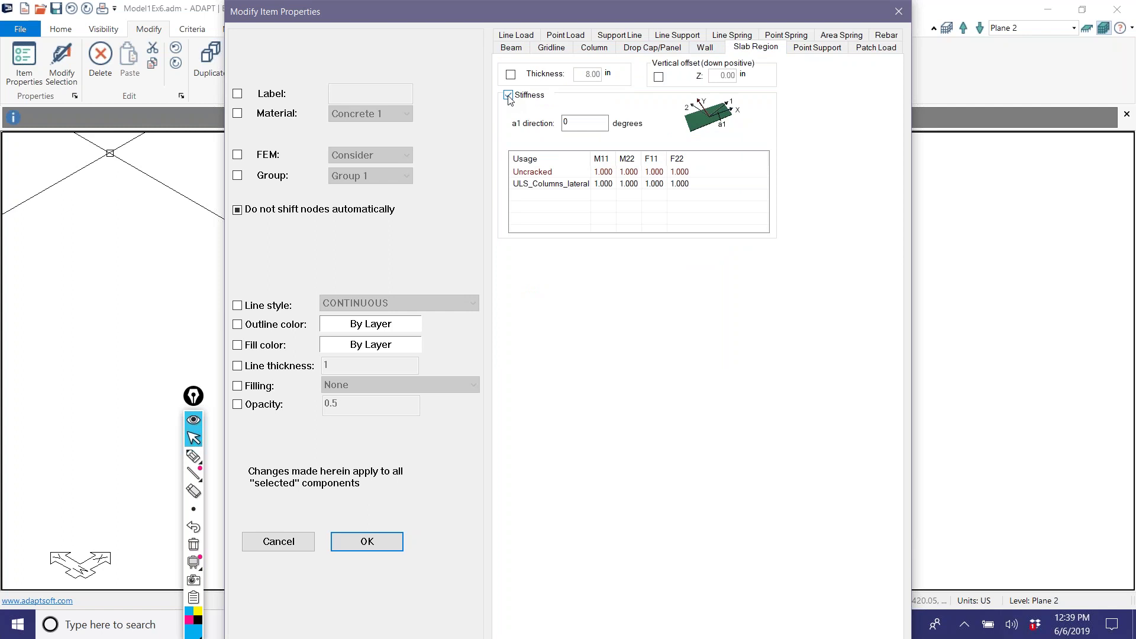
double_click(607, 187)
type("0.25")
key("Tab")
type("0.25")
left_click(366, 541)
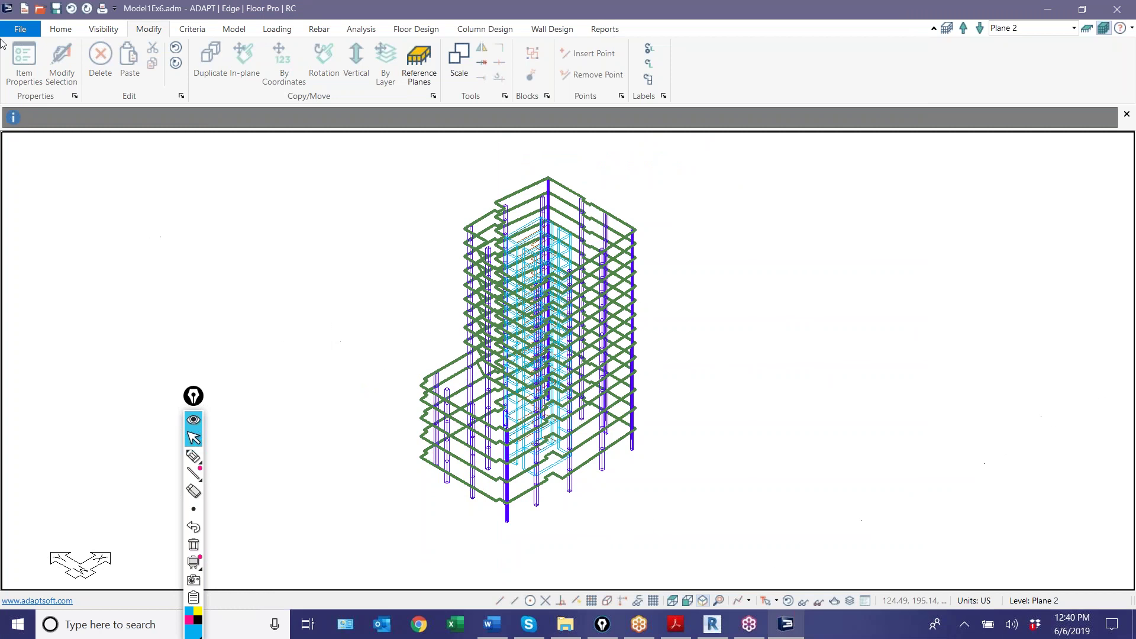
Reselect the whole building and set the walls' M11 and M22 stiffness modifiers to 0.7 for the ULS_Columns_lateral usage
left_click_drag(355, 186, 603, 503)
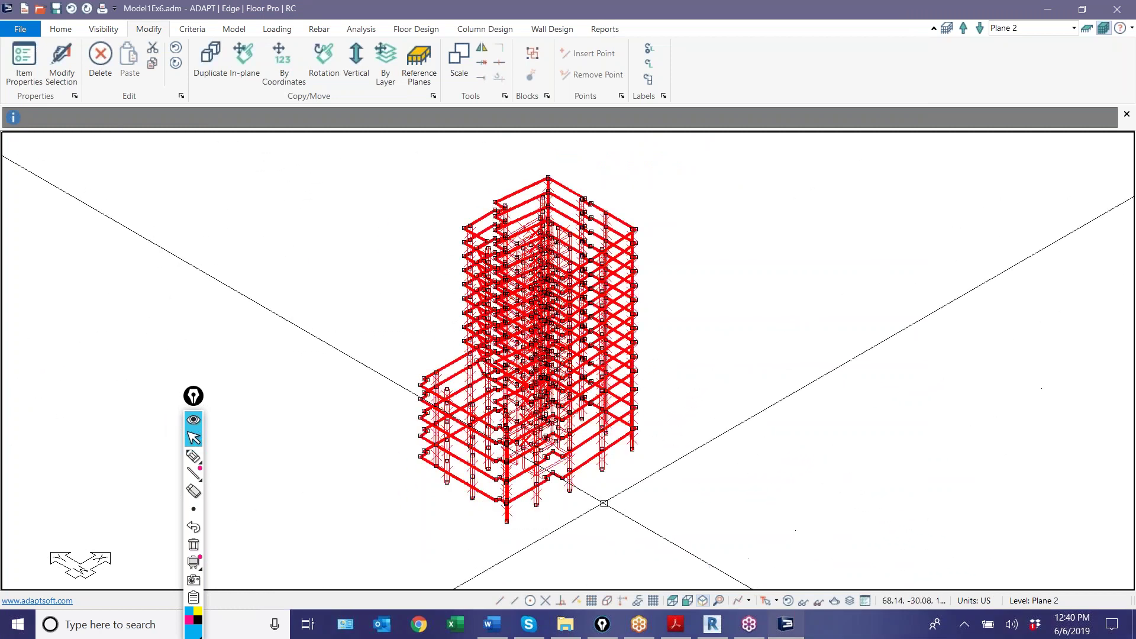
left_click(62, 63)
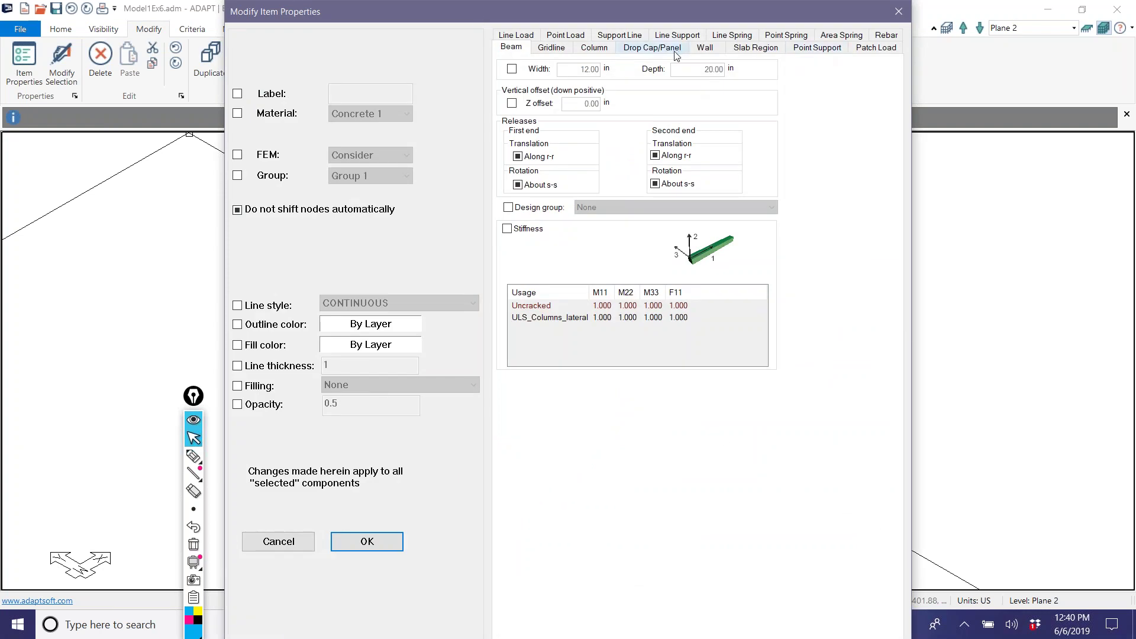
left_click(705, 48)
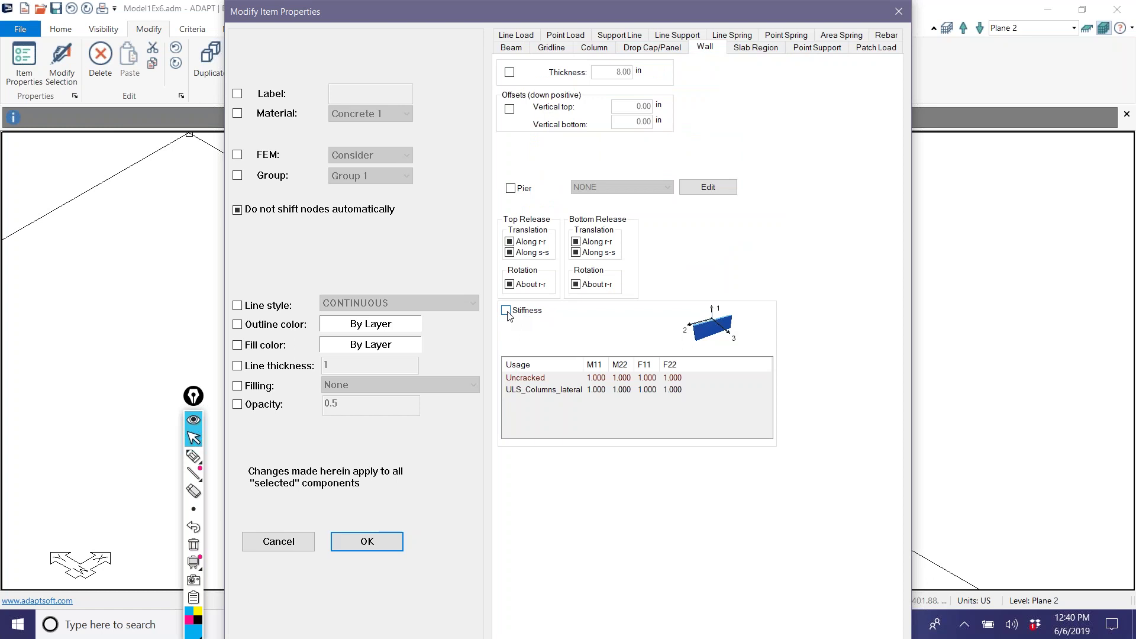
left_click(506, 311)
double_click(597, 389)
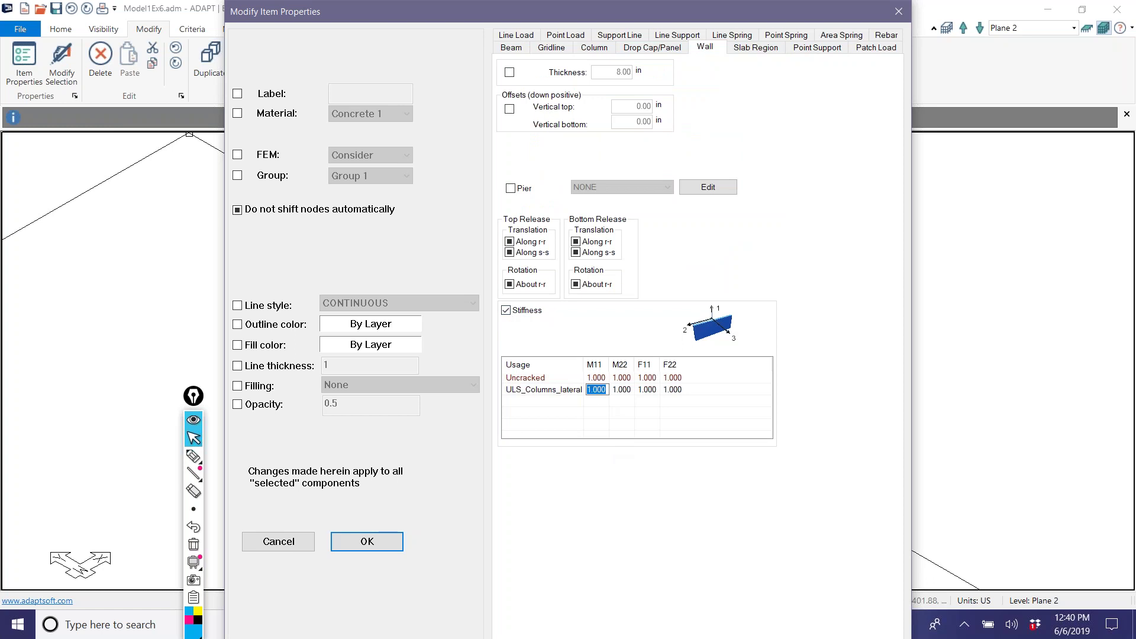
type("0.7")
double_click(617, 391)
type(".70.7")
Set the walls' F11 and F22 stiffness modifiers to 0.7 for ULS_Columns_lateral and apply the changes to the selection
left_click(648, 391)
left_click(648, 390)
type("0.7")
left_click(677, 394)
left_click(676, 395)
type("0.7")
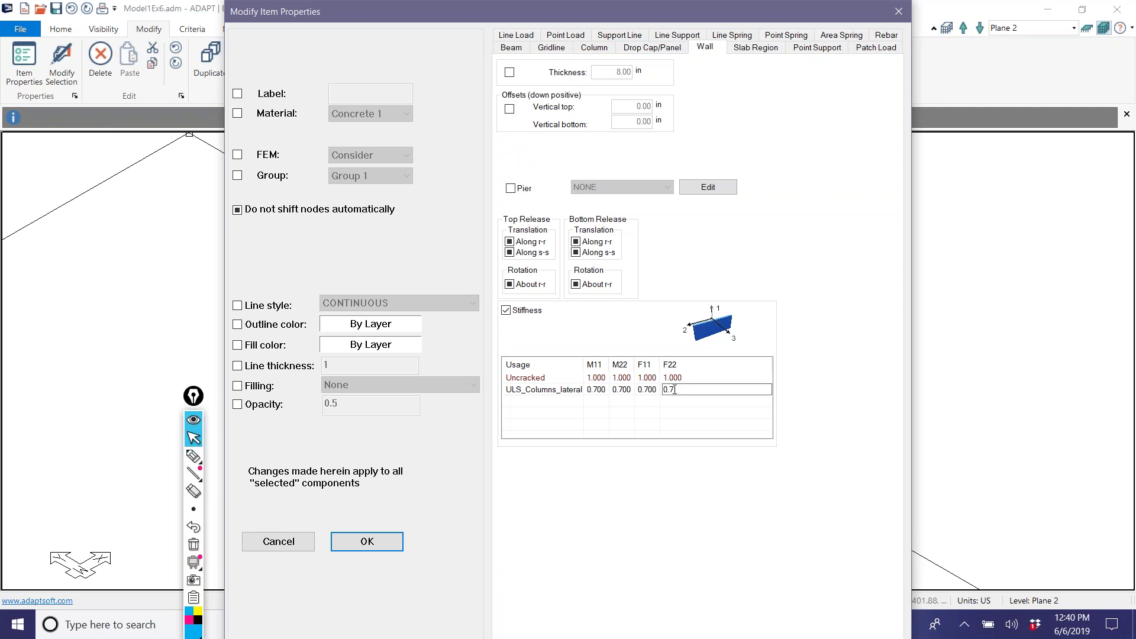
left_click(366, 540)
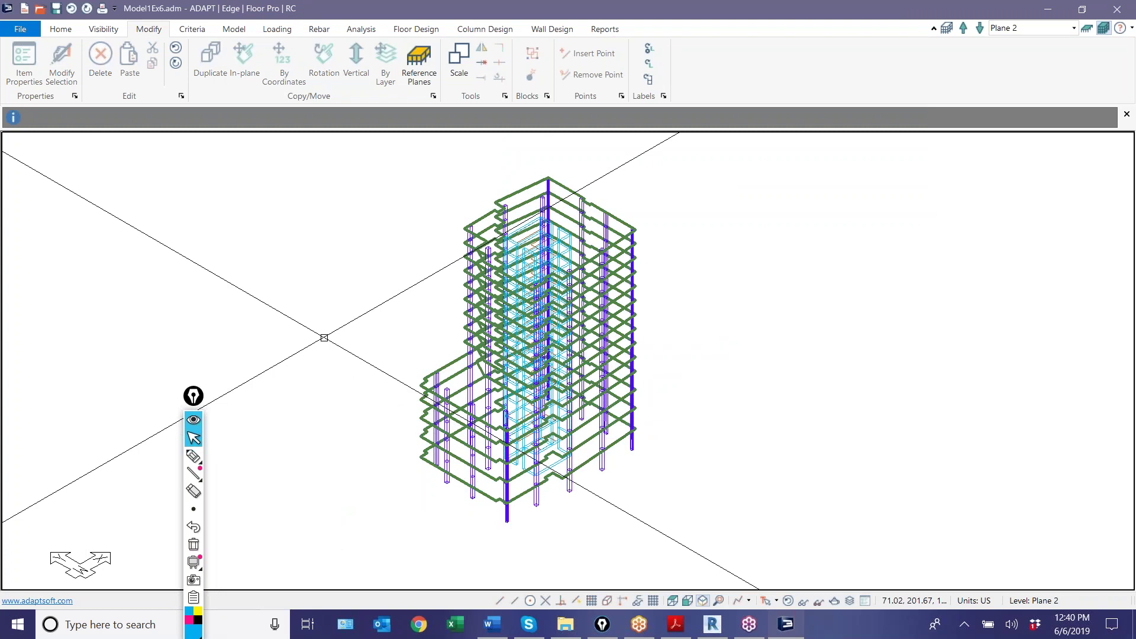
Mesh the slabs with a suggested slab cell size of 5 ft and open the options for executing the analysis
left_click(361, 30)
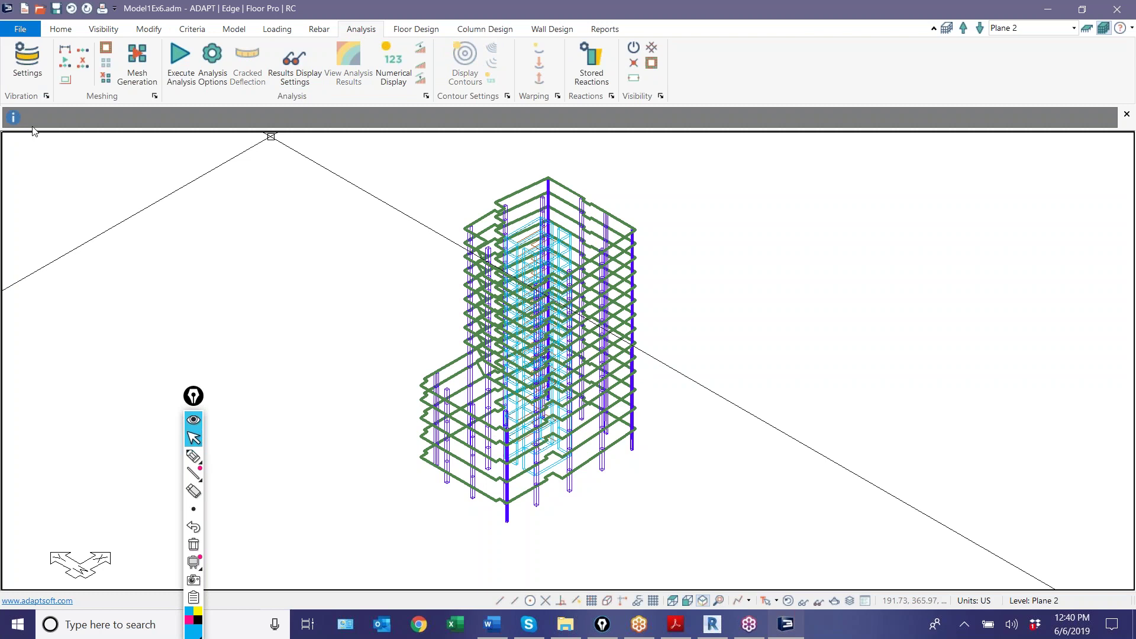
left_click(138, 63)
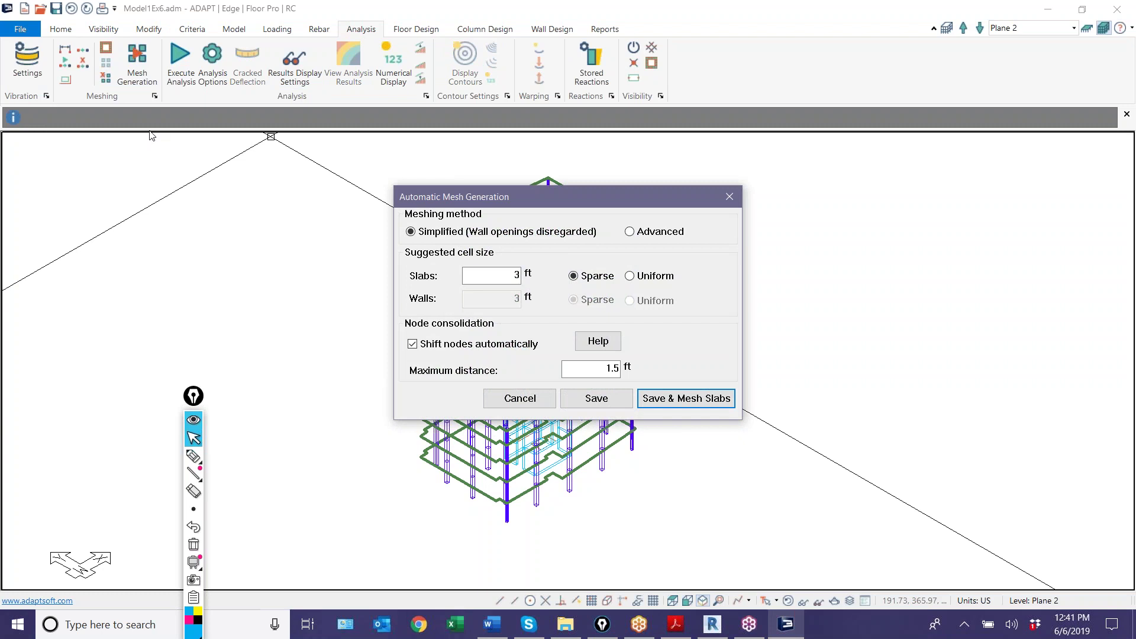
double_click(512, 275)
type("5")
left_click(686, 398)
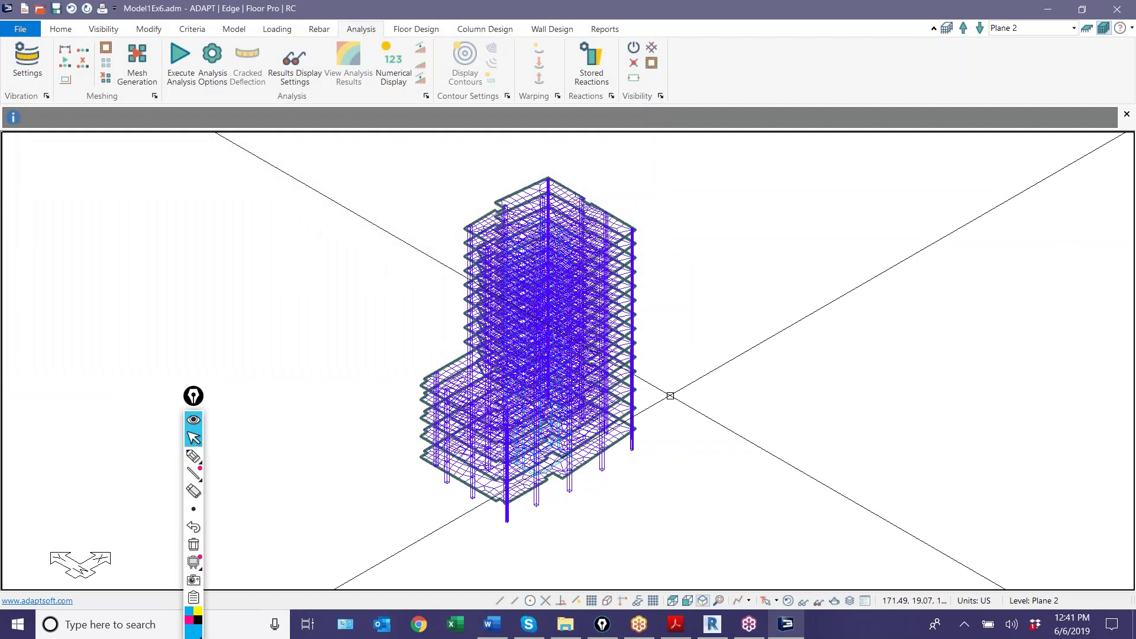
left_click(181, 66)
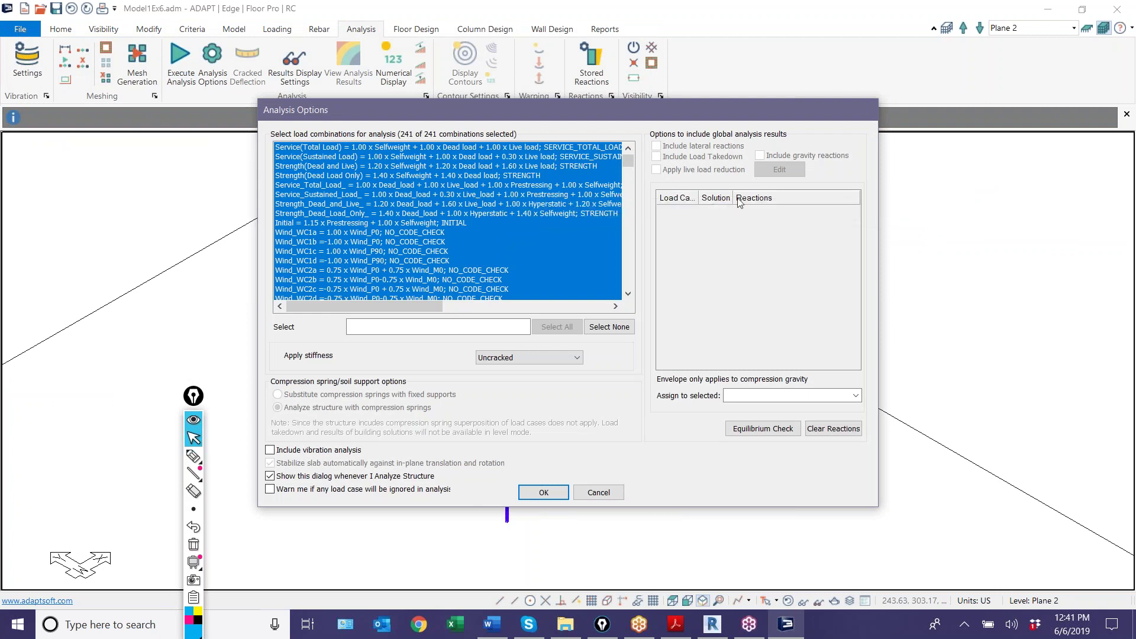
Cross out the global analysis results options with the screen annotation pen and clear the drawn marks
left_click_drag(195, 404, 188, 270)
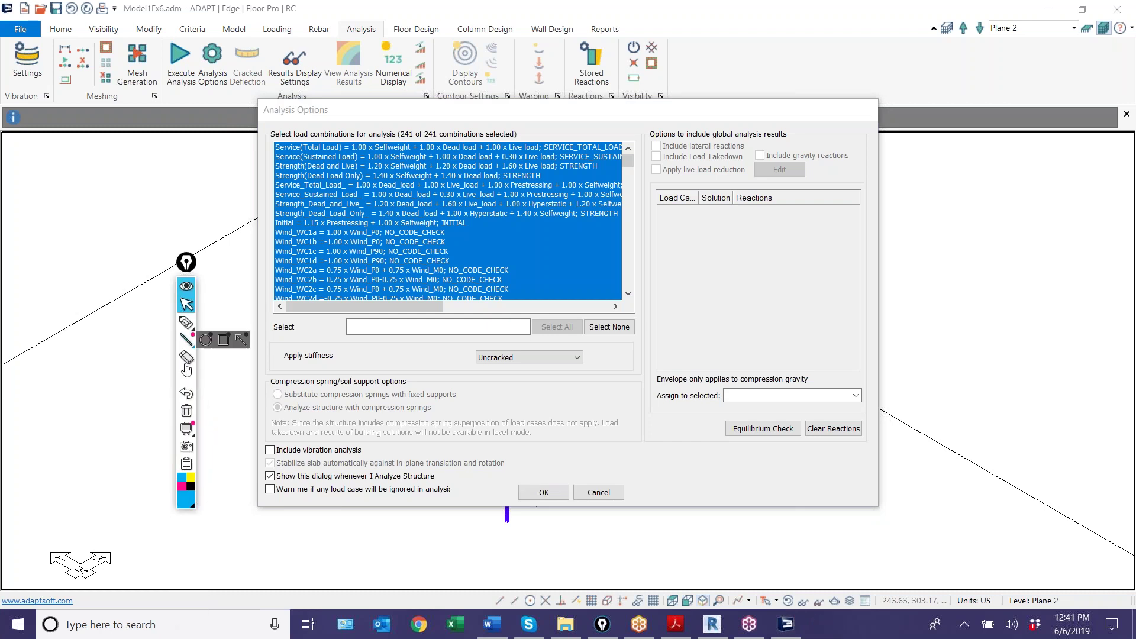
left_click(186, 322)
left_click_drag(645, 126, 837, 395)
left_click_drag(857, 126, 655, 434)
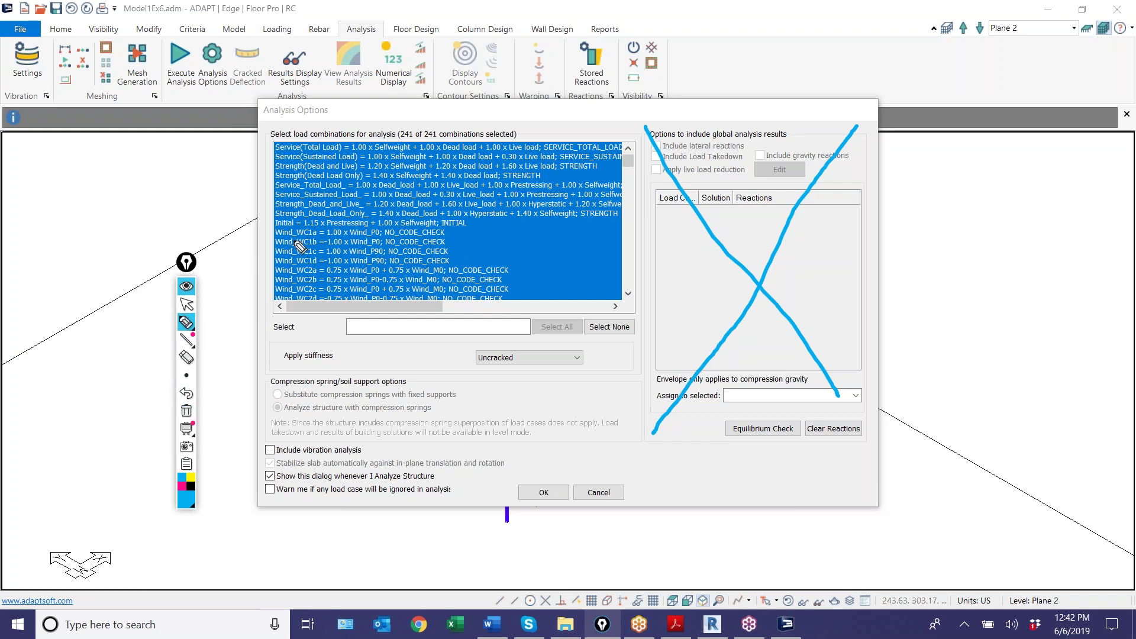
left_click(187, 304)
left_click(185, 413)
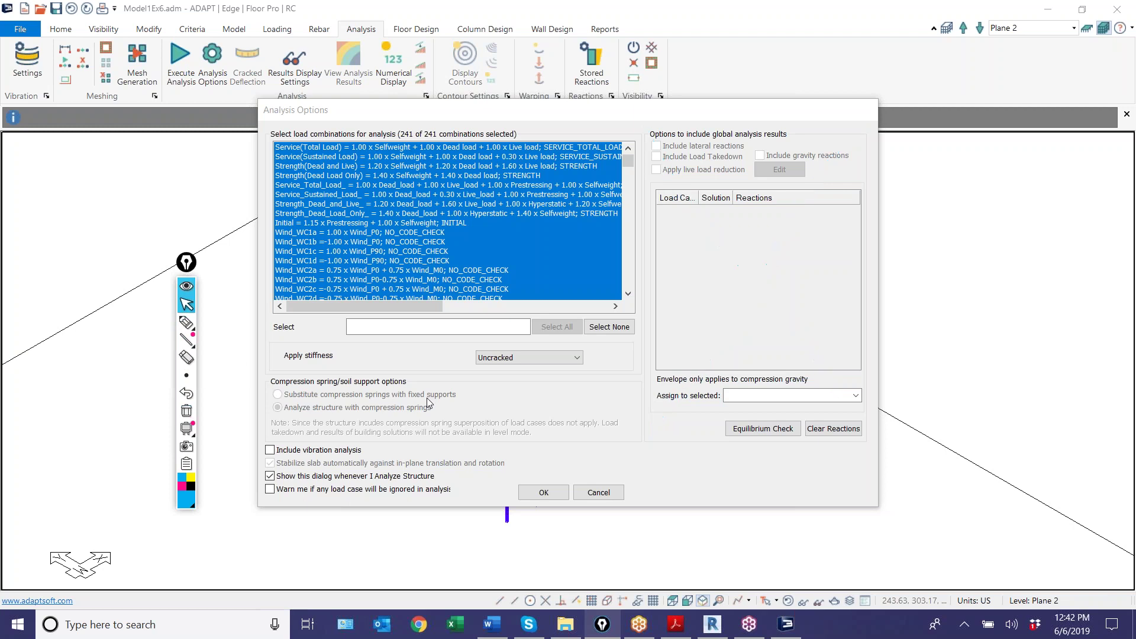
Set the applied stiffness to ULS_Columns_lateral and reduce the load combination selection to Strength(Dead Load Only)
left_click(526, 358)
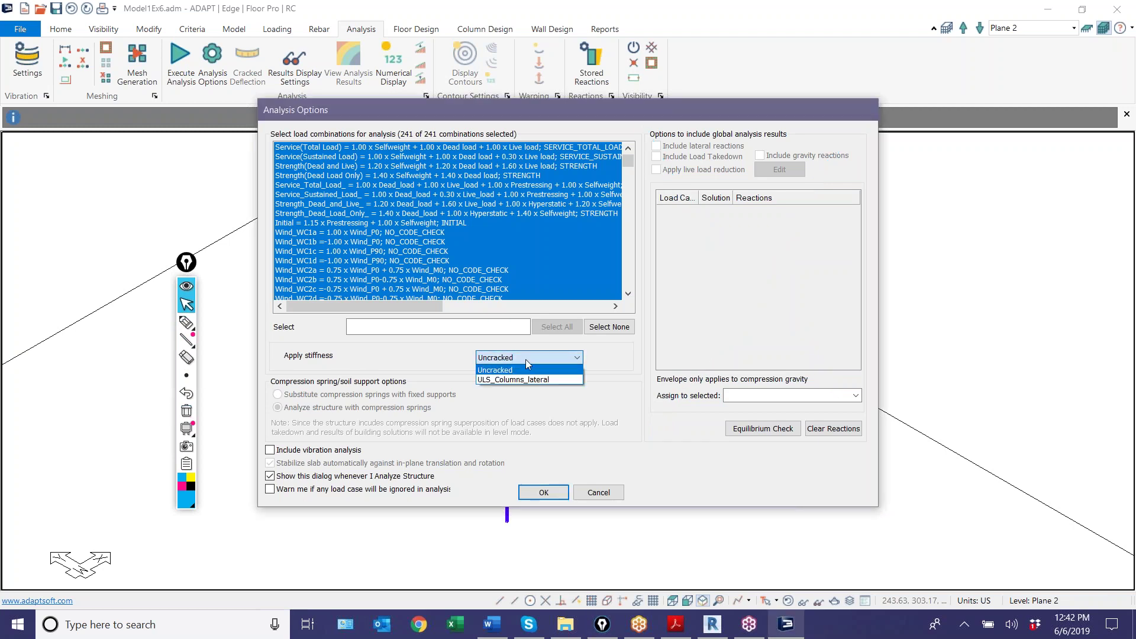
left_click(498, 380)
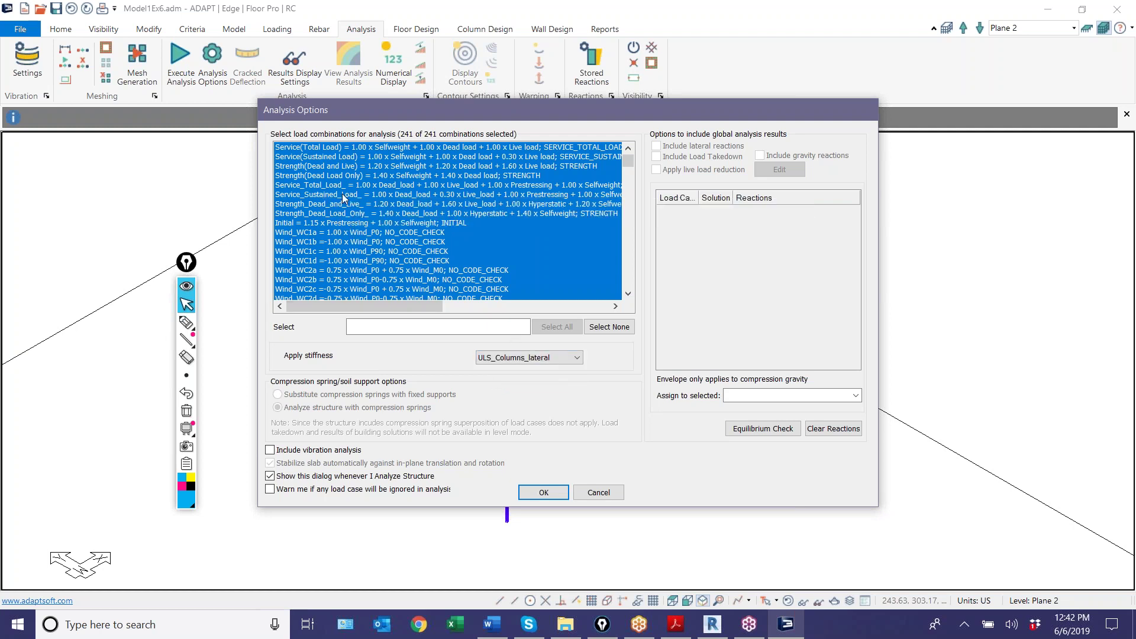
left_click(486, 176)
left_click_drag(628, 160, 628, 175)
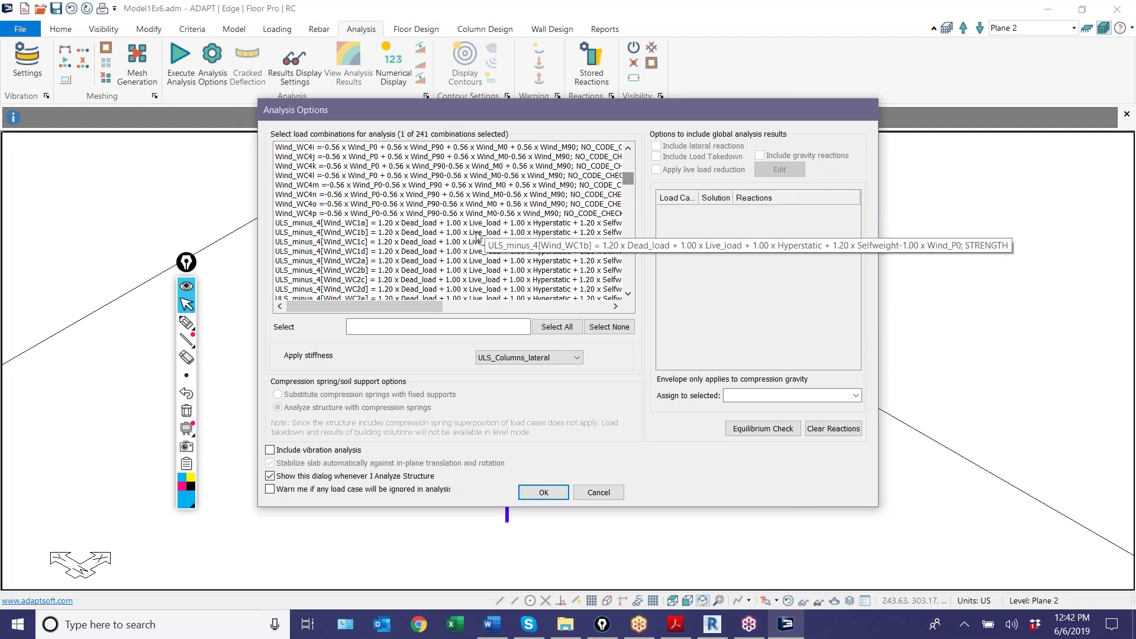
scroll(314, 272, "up", 4)
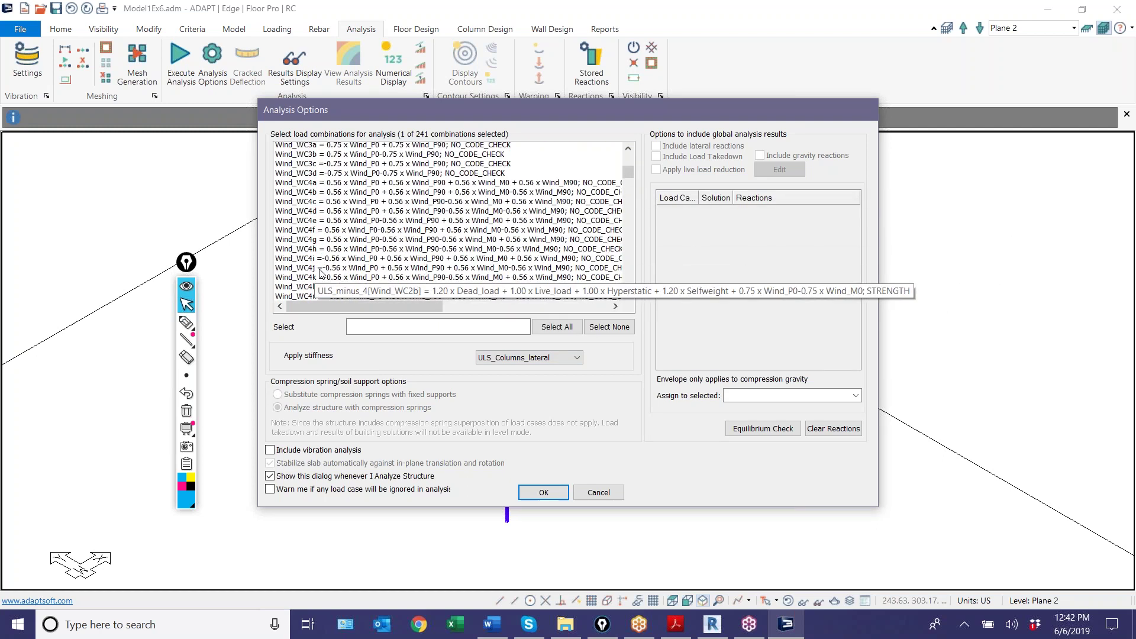
Try selecting several ULS_minus_4 wind combinations for the analysis, including Wind_WC4a and Wind_WC4h
scroll(319, 272, "down", 4)
left_click(336, 224)
scroll(343, 243, "down", 2)
left_click(354, 253, "ctrl")
scroll(354, 261, "down", 2)
left_click(353, 247, "ctrl")
scroll(352, 276, "down", 2)
left_click(351, 272, "ctrl")
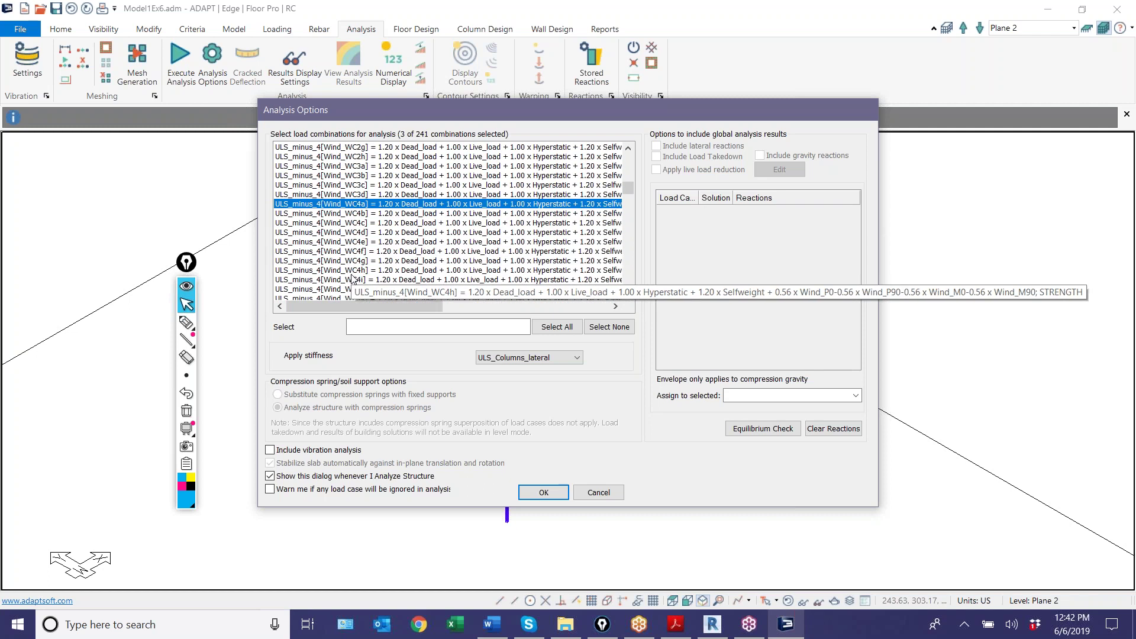
left_click_drag(317, 307, 356, 318)
scroll(357, 316, "up", 2)
scroll(356, 290, "down", 6)
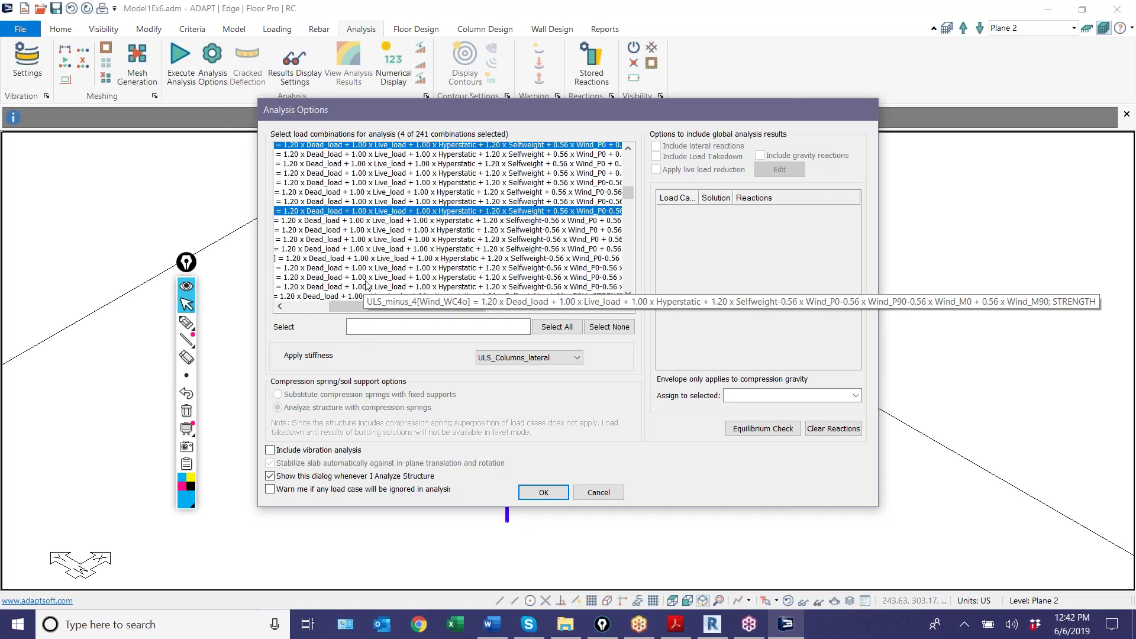
left_click_drag(354, 307, 301, 307)
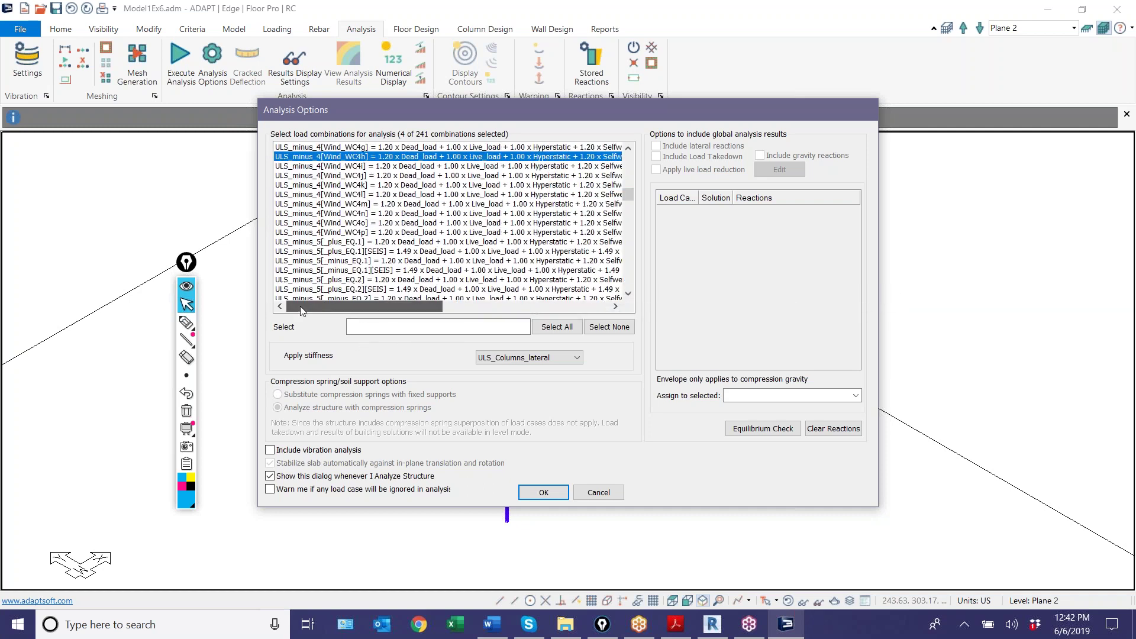
Select four load combinations, including ULS_minus_4[Wind_WC4g] and ULS_minus_5[_plus_EQ.1][SEIS], and run the analysis
left_click(311, 252)
key("super")
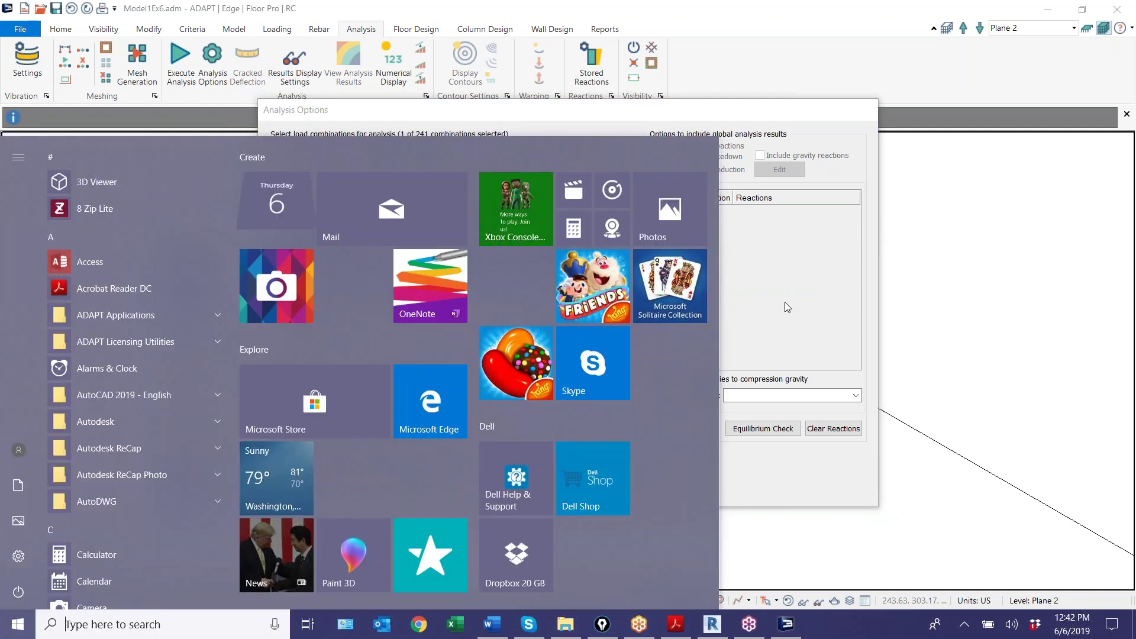
left_click(785, 301)
scroll(300, 290, "up", 5)
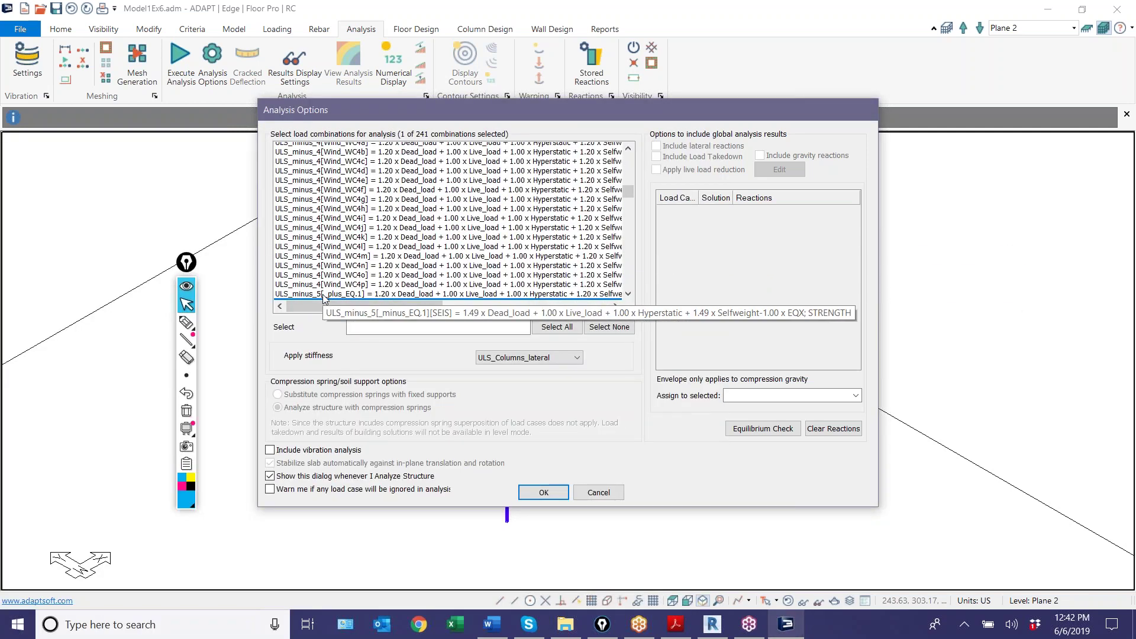
scroll(300, 290, "up", 5)
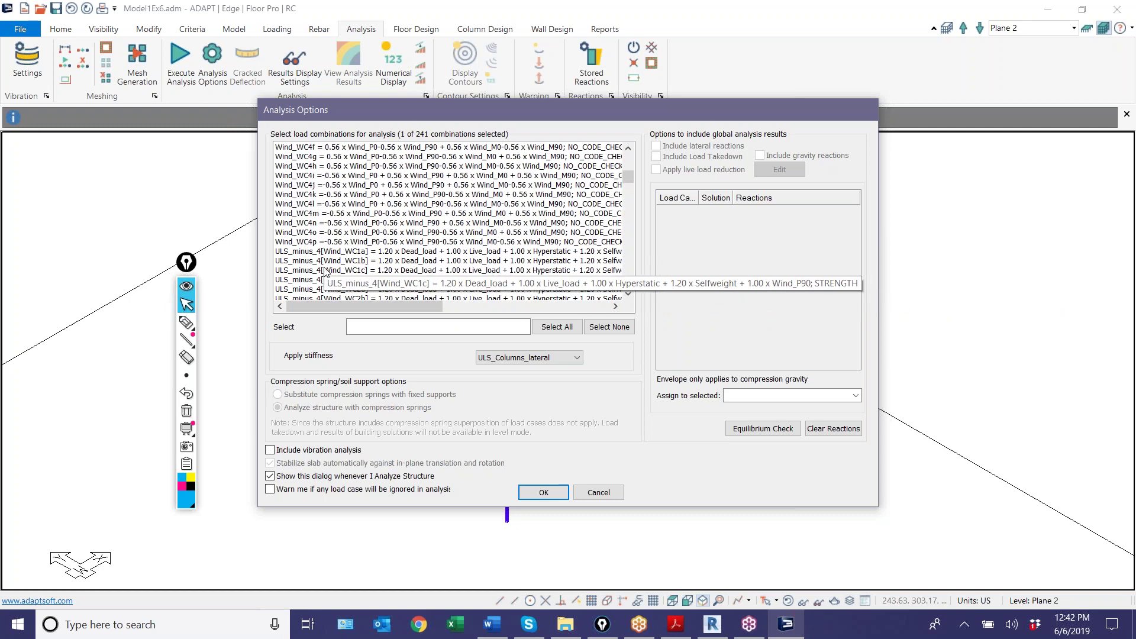
scroll(323, 261, "down", 7)
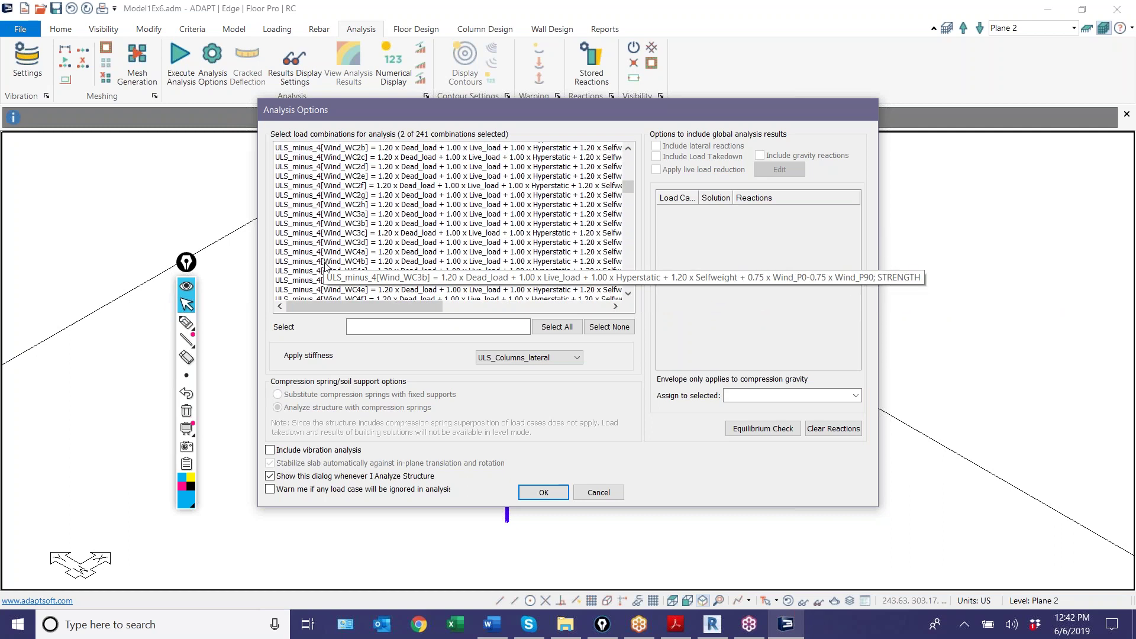
left_click(319, 260, "ctrl")
scroll(319, 261, "down", 4)
left_click(321, 261, "ctrl")
scroll(321, 260, "down", 2)
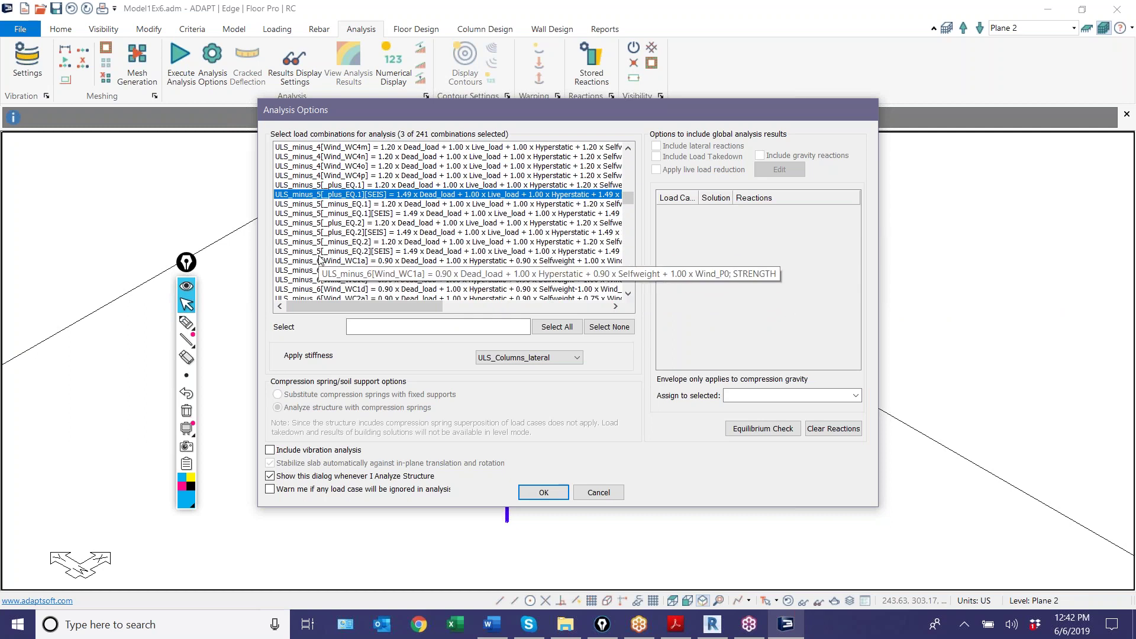
left_click(320, 253, "ctrl")
scroll(349, 289, "up", 4)
scroll(349, 289, "up", 1)
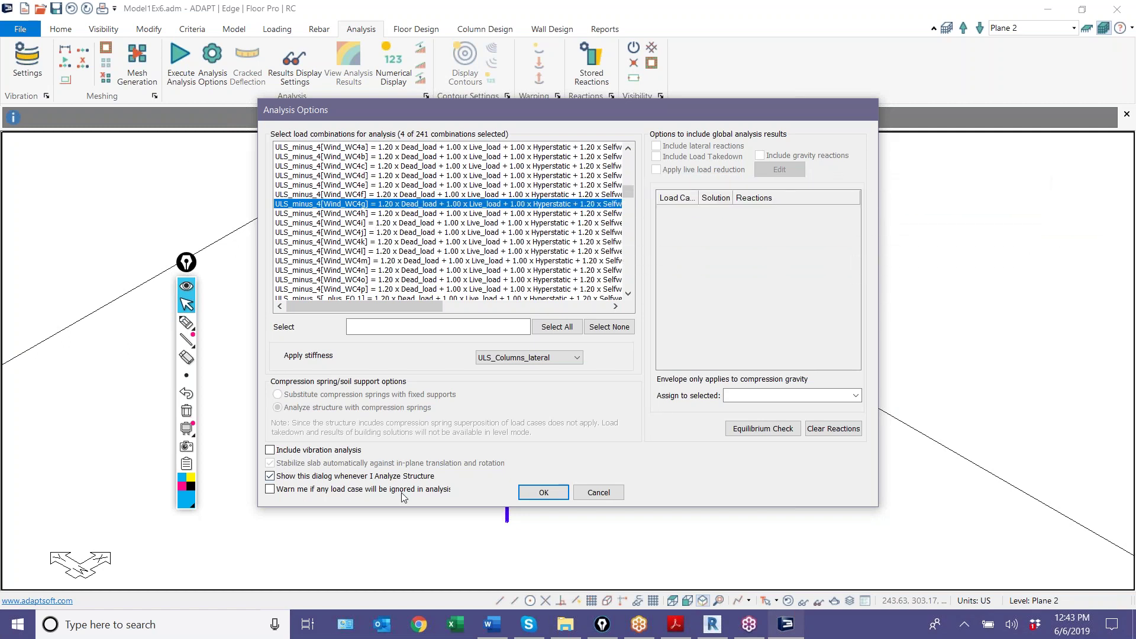
left_click(555, 491)
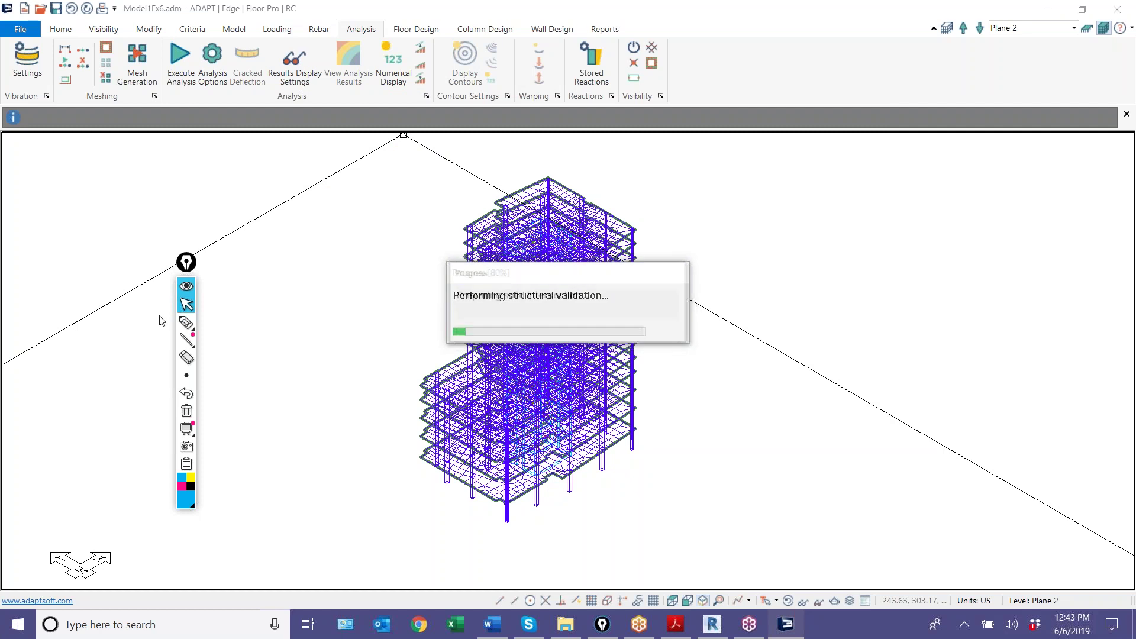
Review the patch load errors in the structural validation report and close the report
left_click(185, 322)
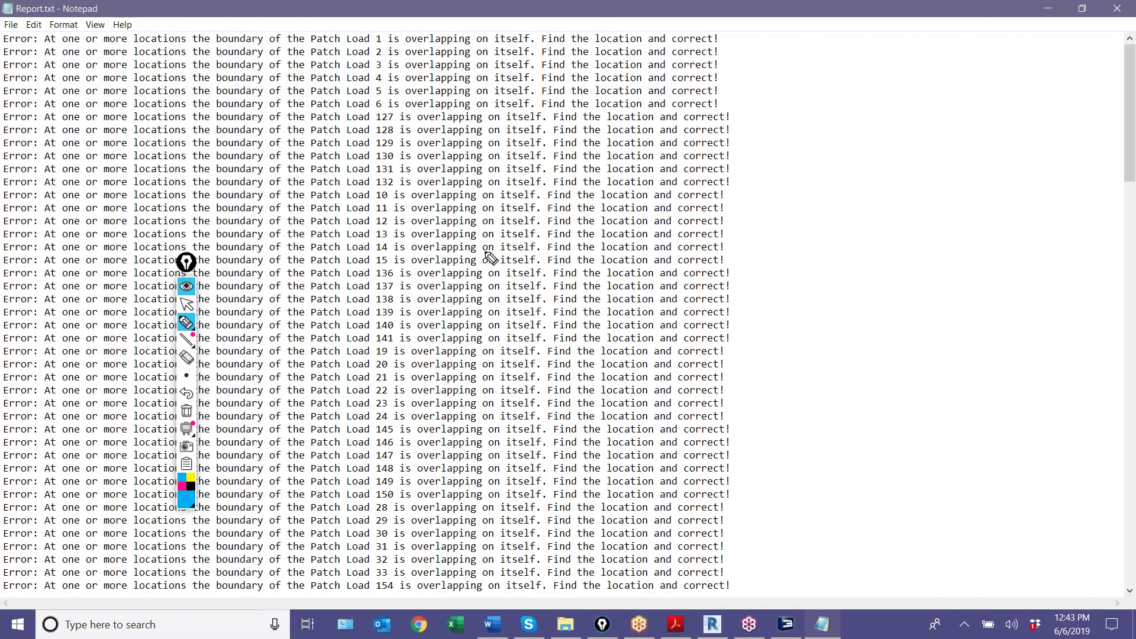
scroll(472, 205, "up", 5)
left_click(186, 304)
left_click(462, 377)
scroll(462, 377, "down", 20)
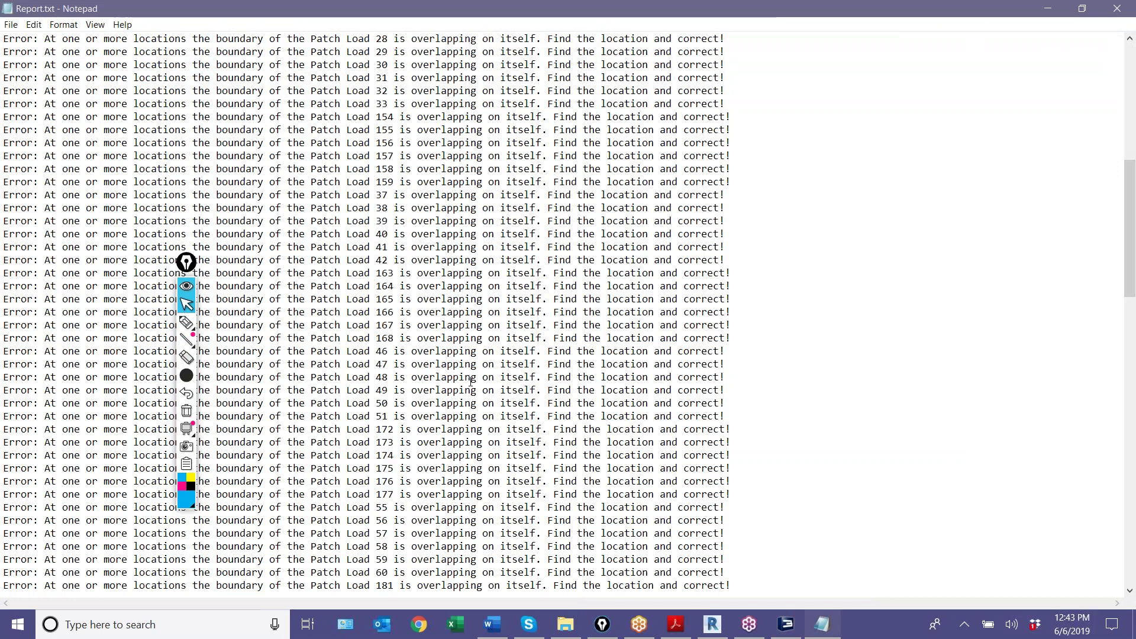
left_click(1116, 8)
left_click(688, 351)
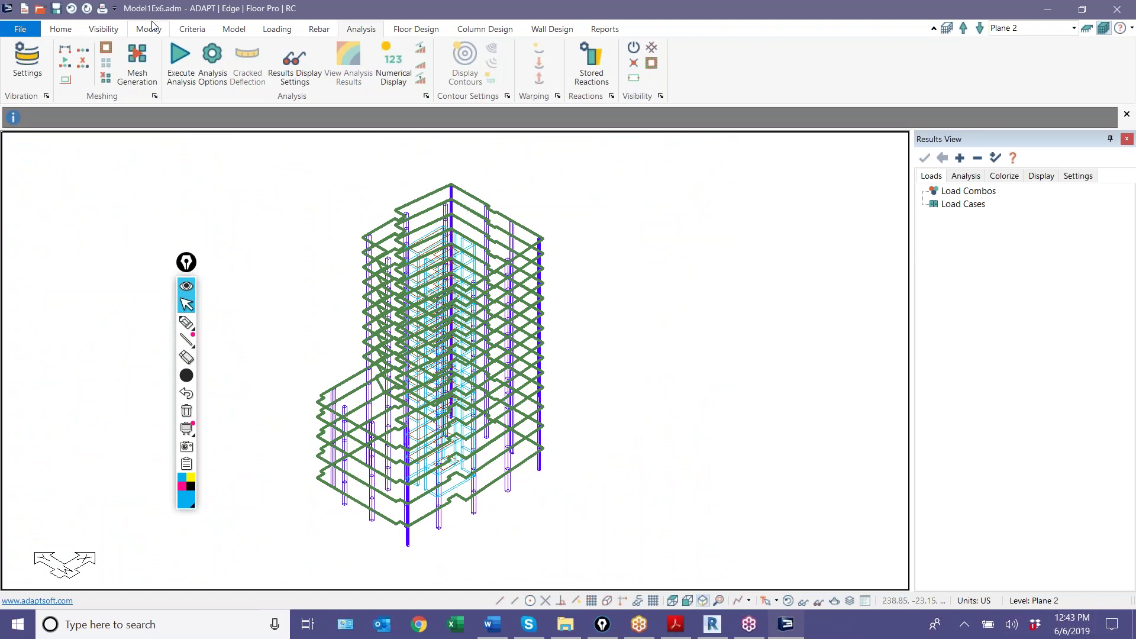
Set the load display to show only patch loads for the DEAD LOAD and LIVE LOAD cases
left_click(277, 29)
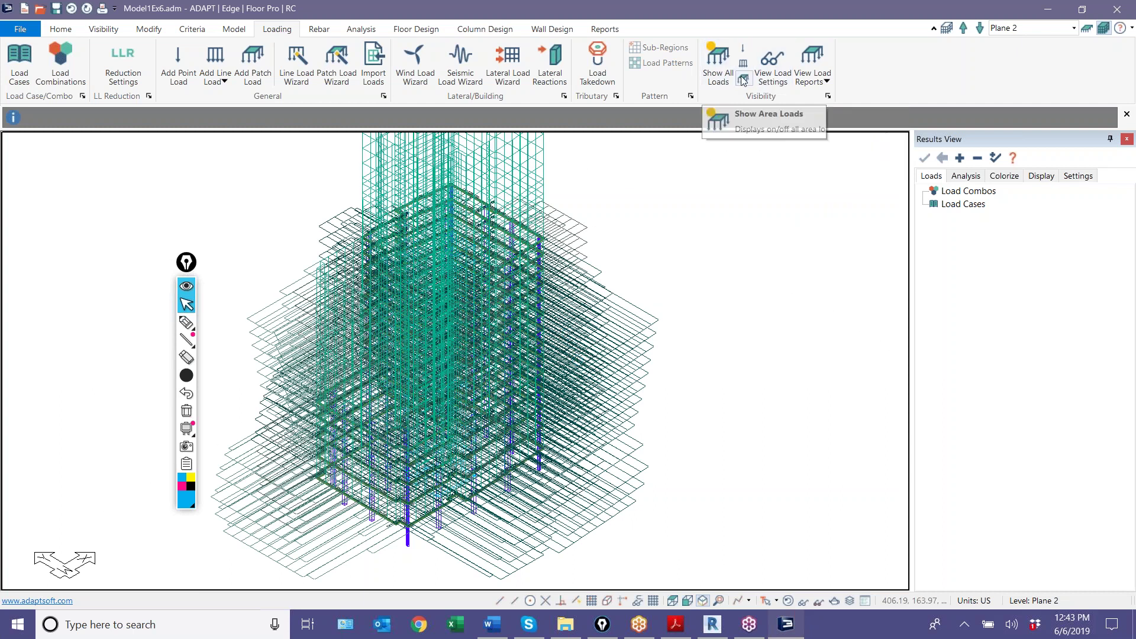
left_click(777, 70)
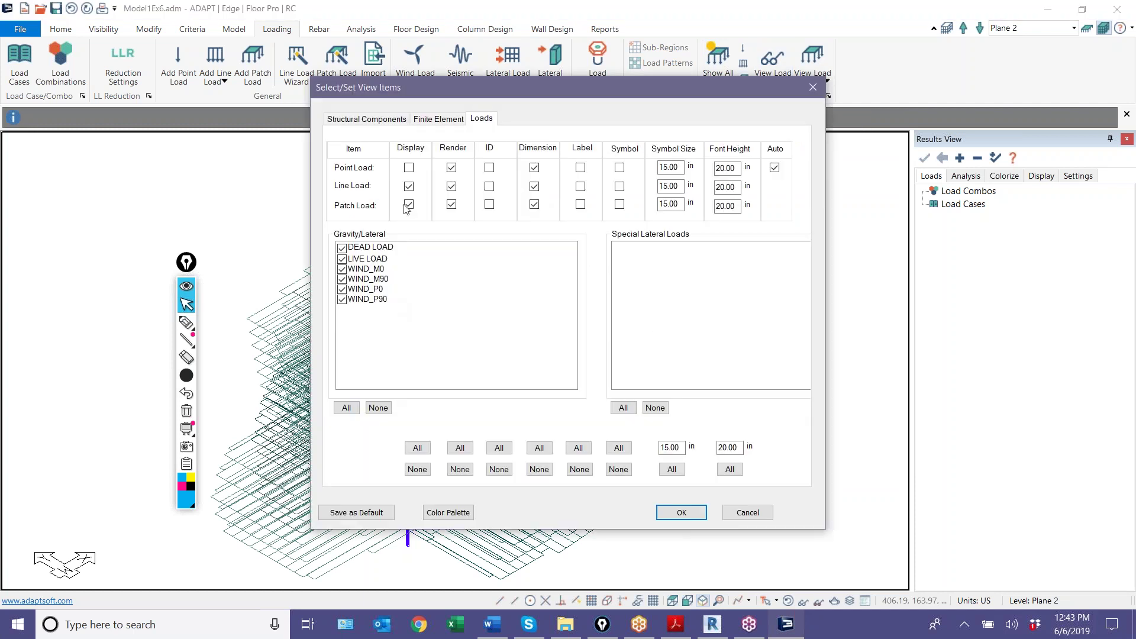
left_click(408, 205)
left_click(408, 187)
left_click(408, 205)
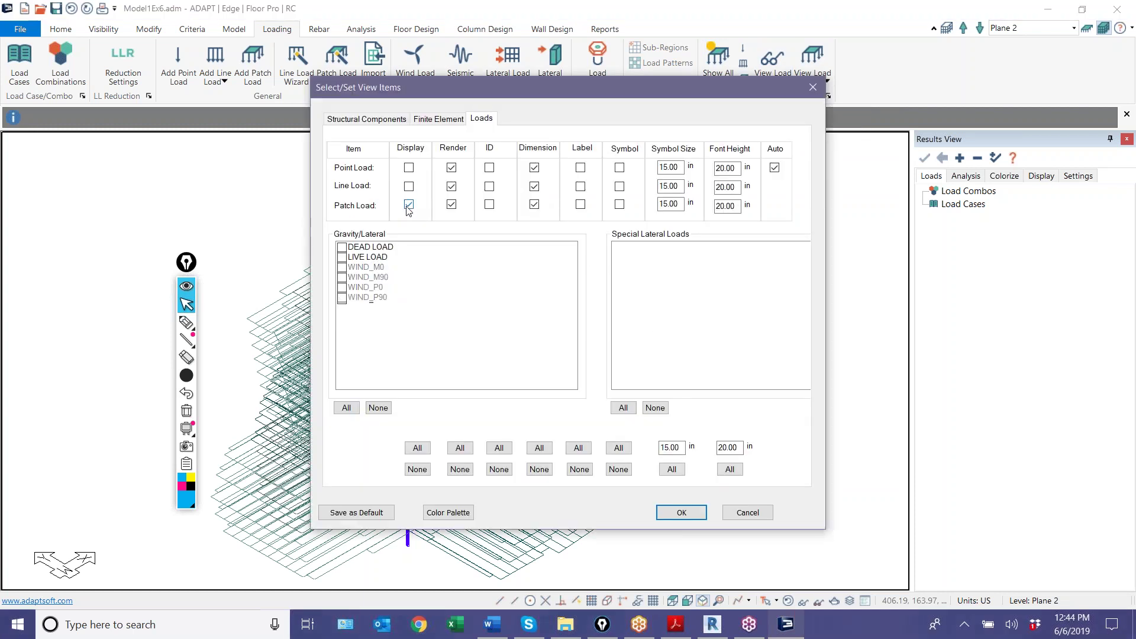
left_click(341, 248)
left_click(341, 257)
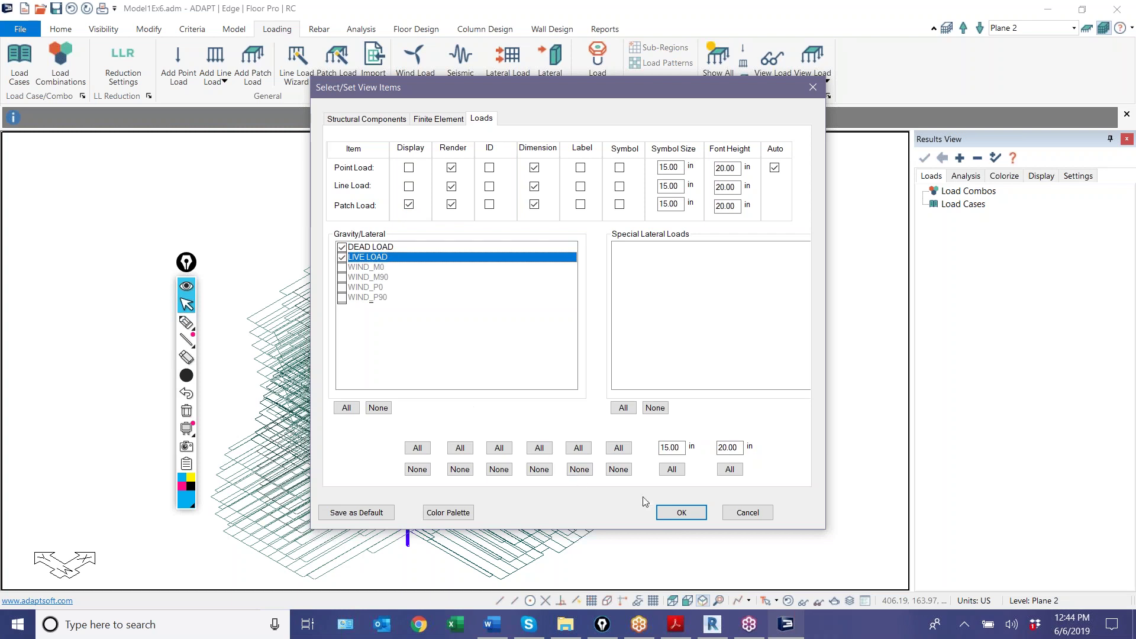
left_click(677, 512)
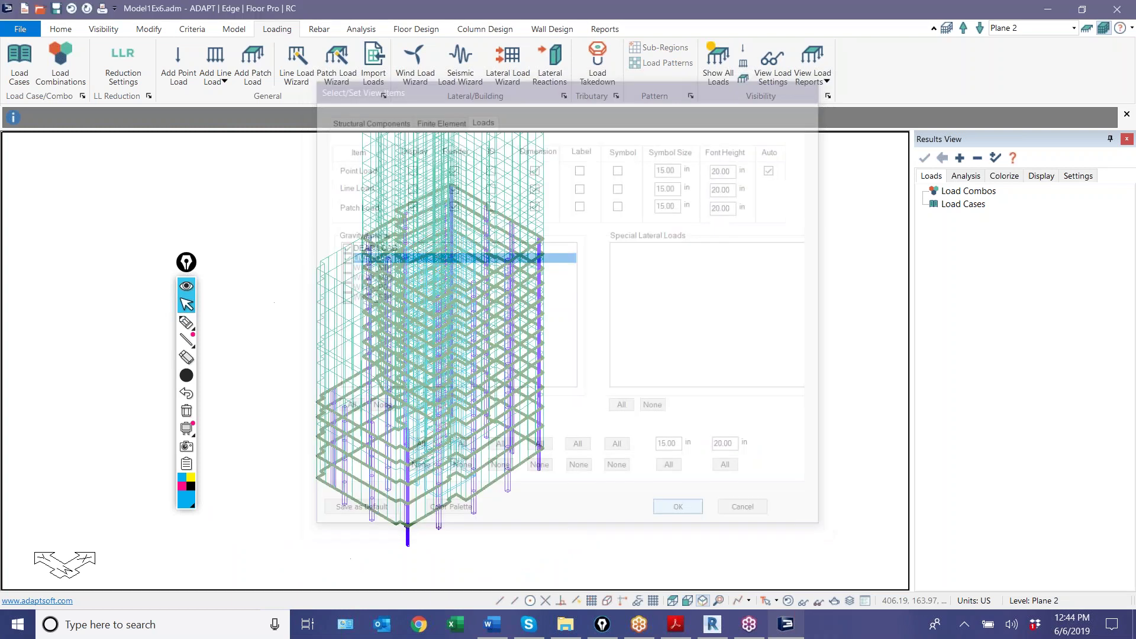
middle_click_drag(256, 227, 307, 290)
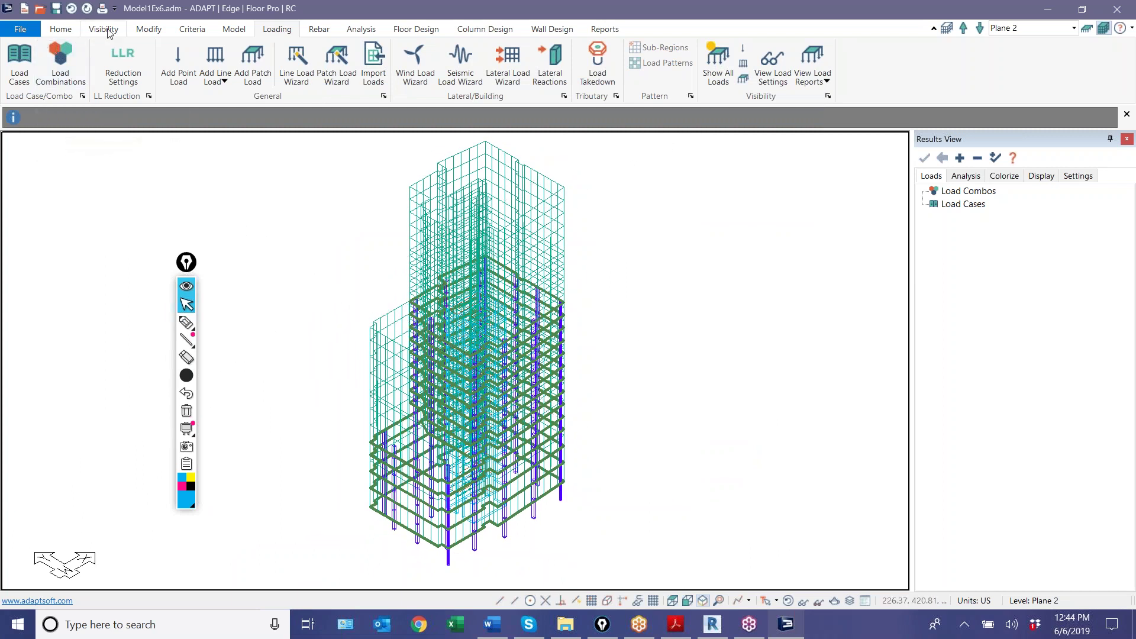
Select all displayed patch loads and line loads by type and delete them from the model
left_click(64, 31)
left_click(183, 50)
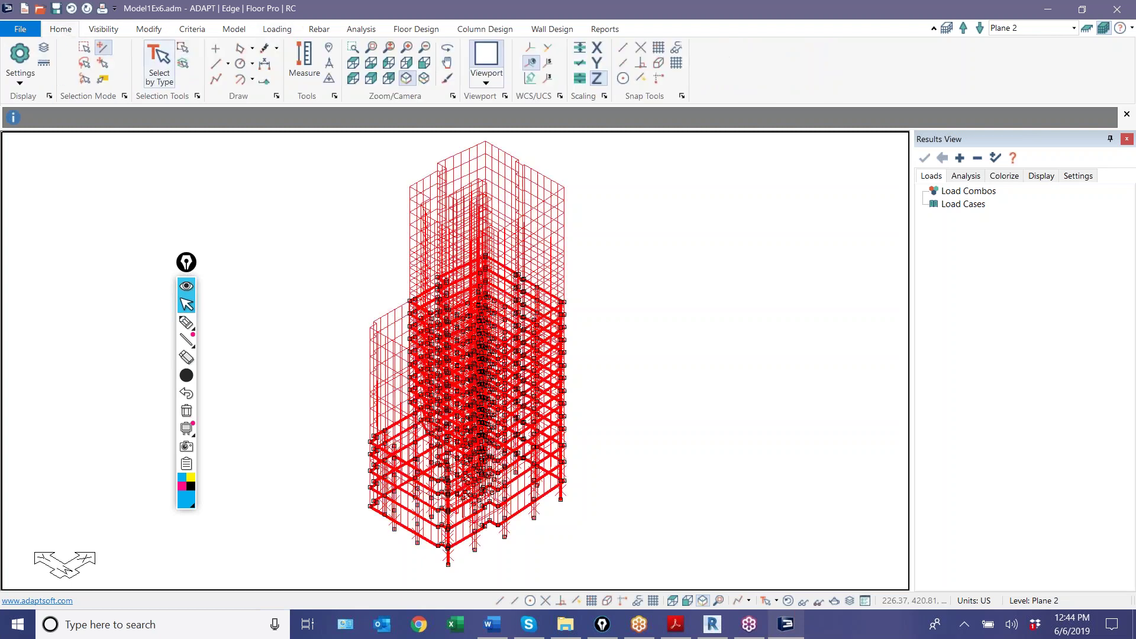
left_click(253, 190)
left_click(159, 63)
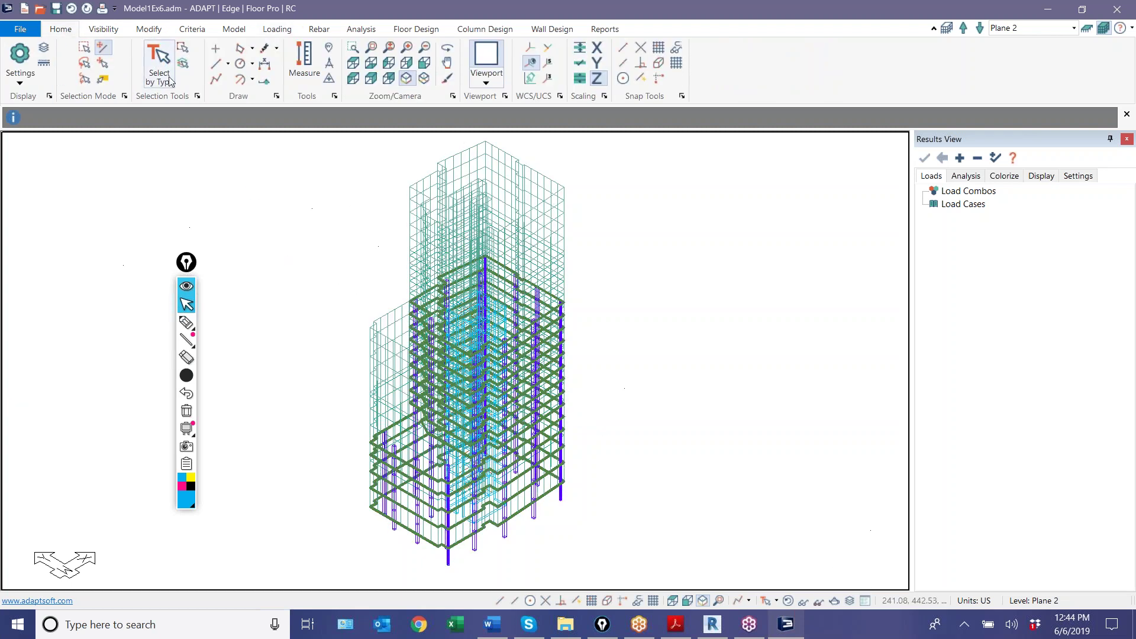
left_click(473, 149)
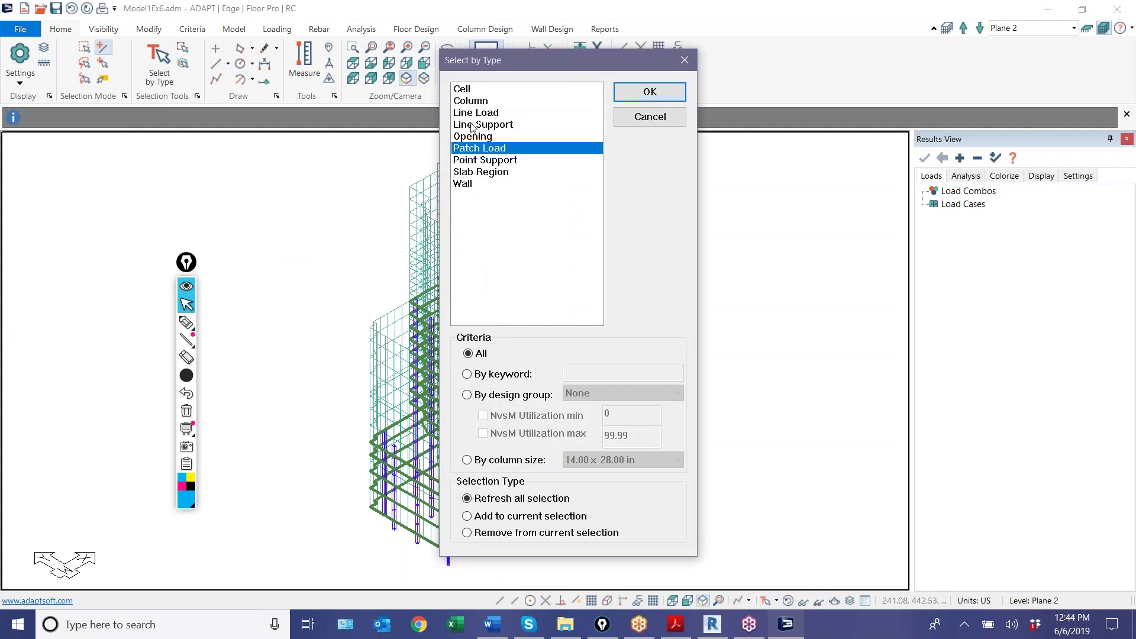
left_click(477, 112, "ctrl")
left_click(649, 92)
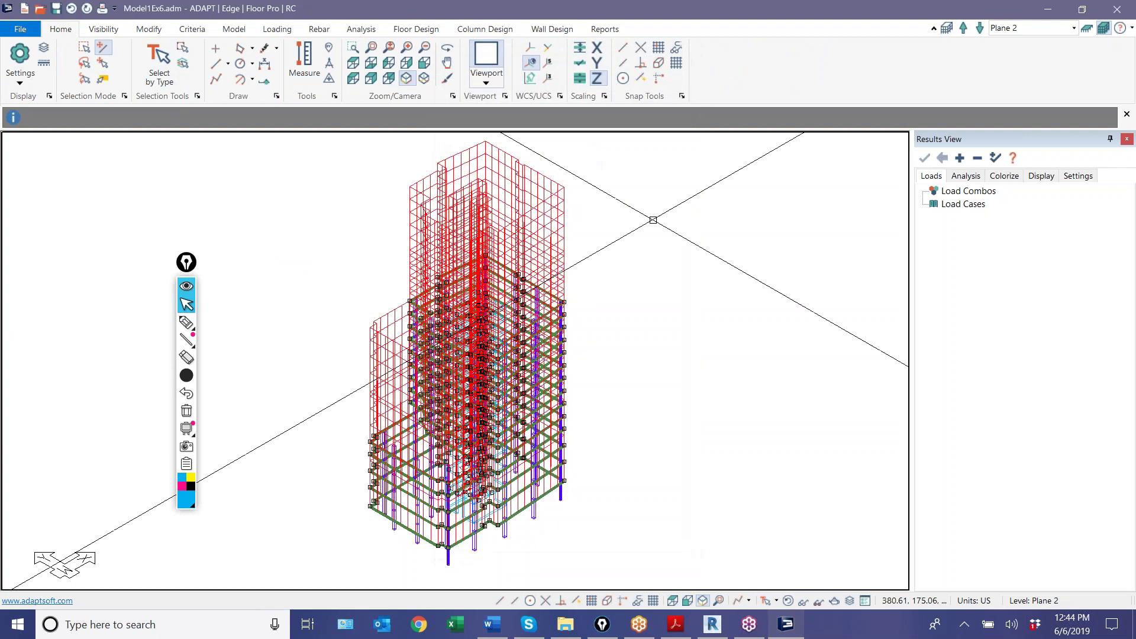
key("Delete")
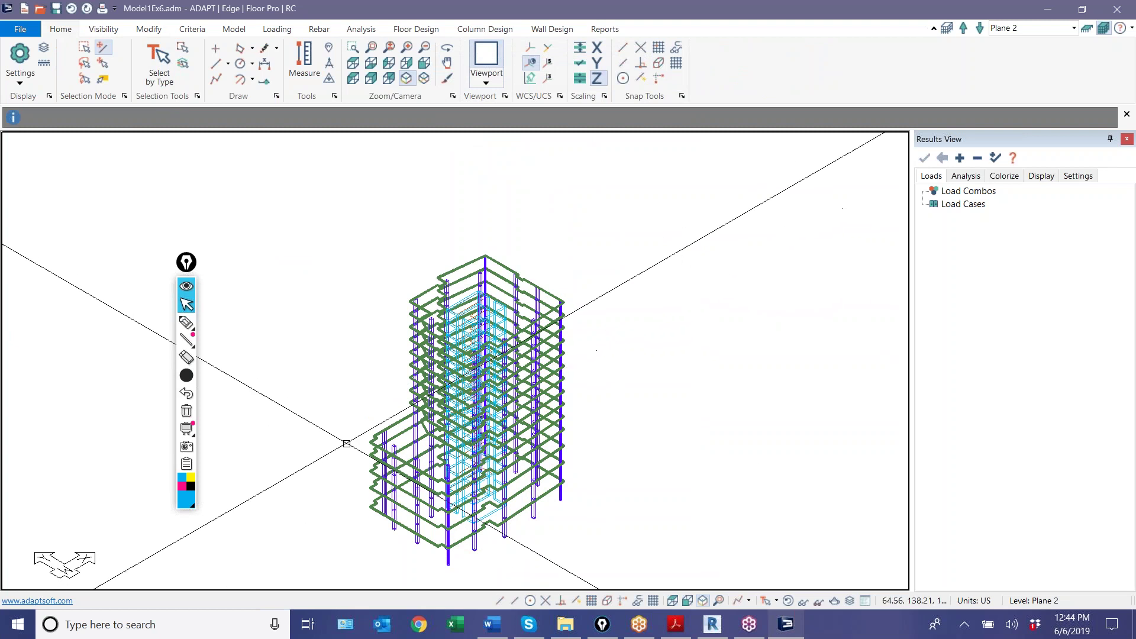
Select all slab regions by type and generate patch loads on them for the Dead load case
middle_click_drag(349, 366, 406, 294)
left_click(159, 65)
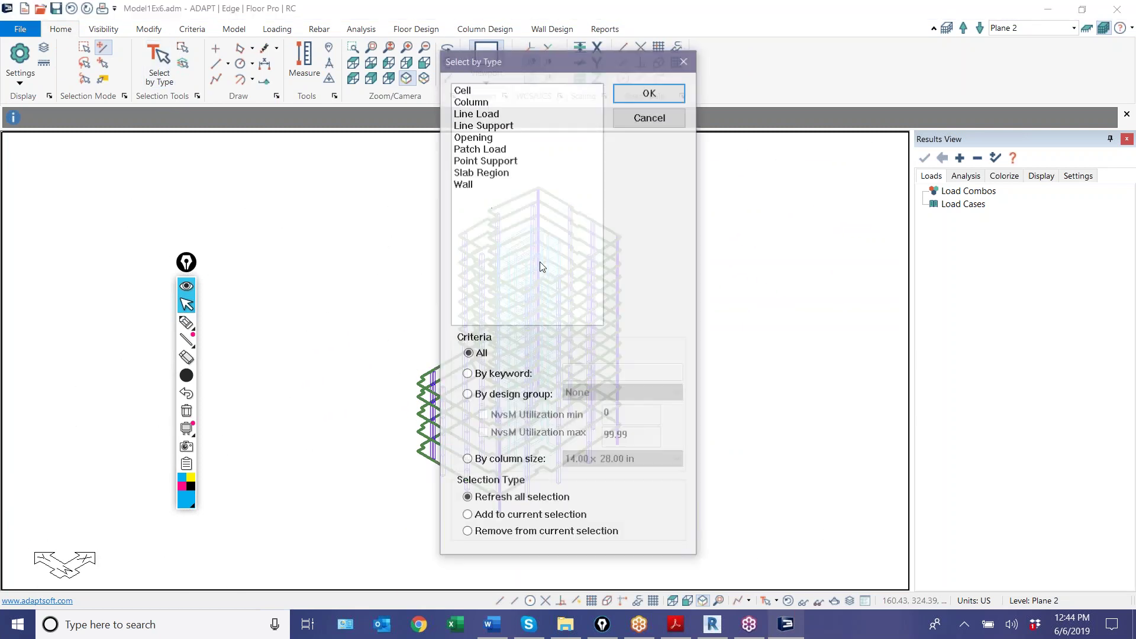
left_click(665, 94)
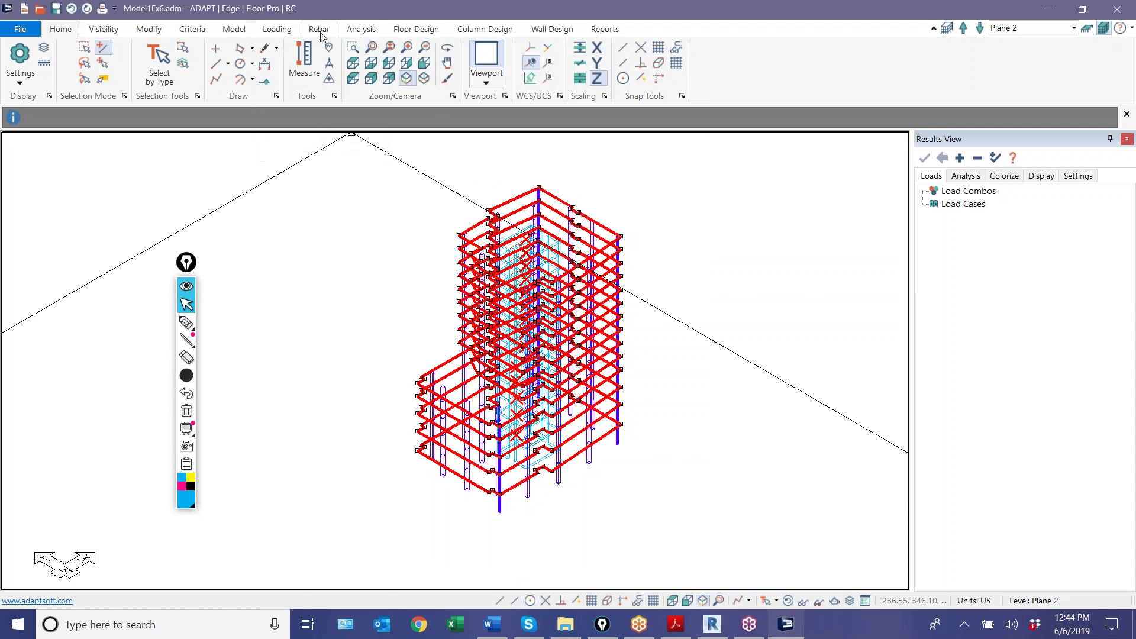
left_click(266, 31)
left_click(332, 65)
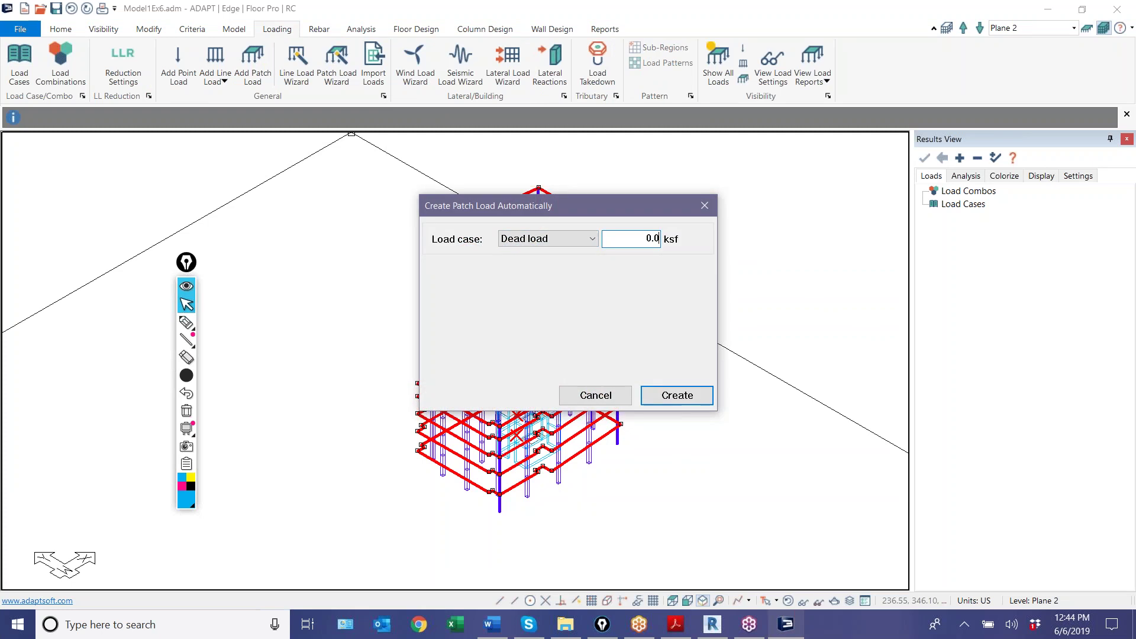
key("Return")
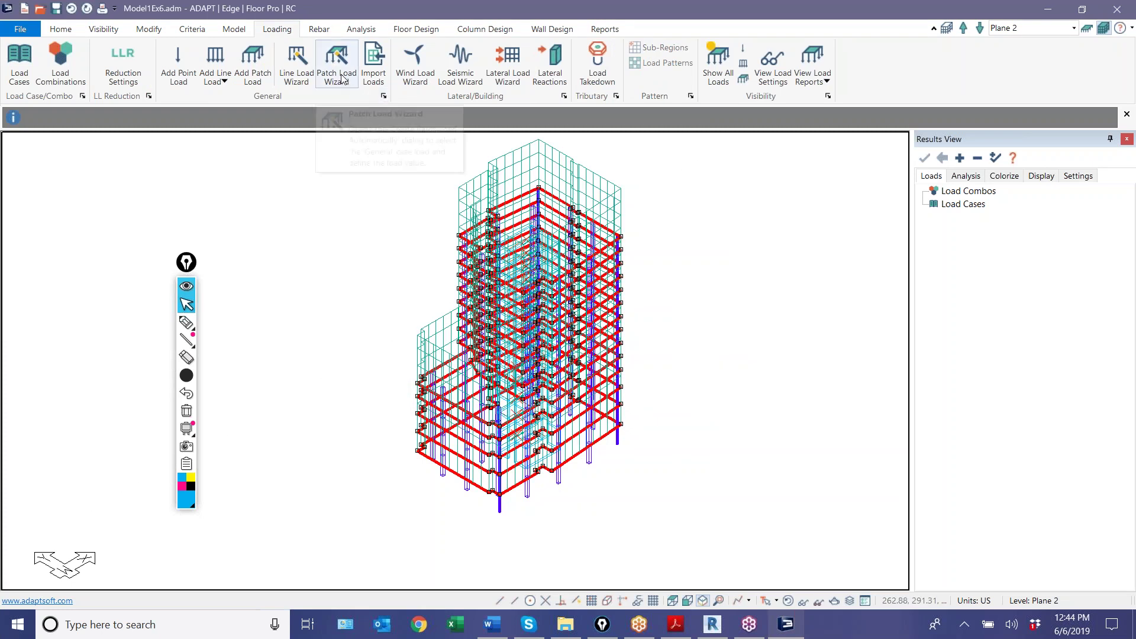
Generate patch loads on the selected slab regions for the Live load case
left_click(336, 65)
left_click(544, 239)
left_click(532, 265)
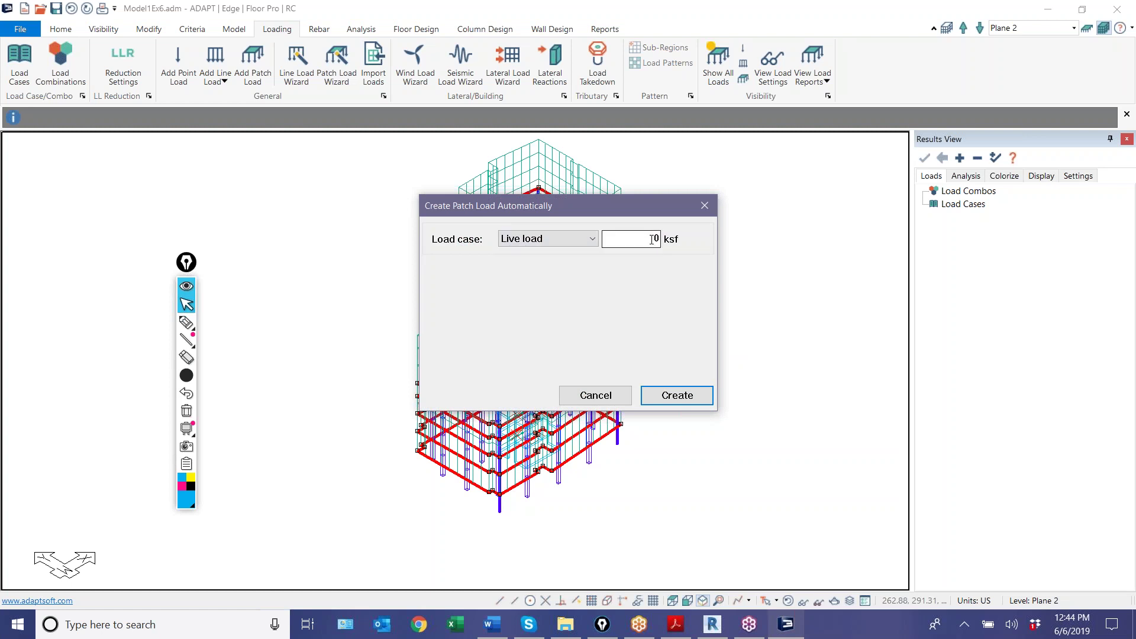
key("Return")
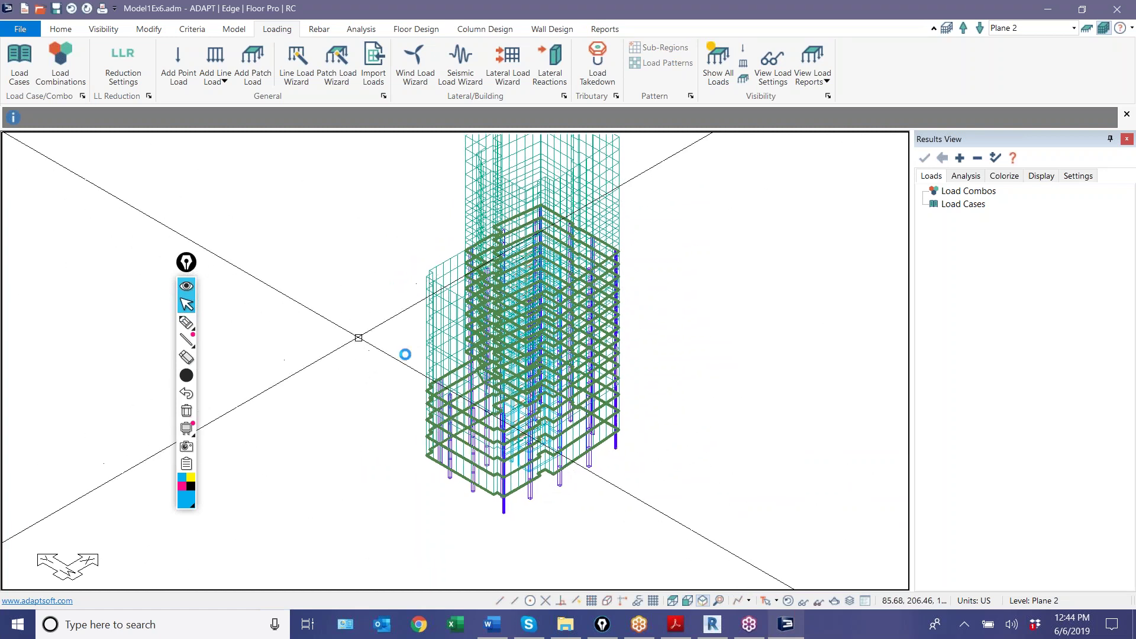
Rerun the analysis with the chosen load combinations and ULS_Columns_lateral stiffness, review the patch load report, and dismiss the structural error
left_click(362, 29)
left_click(180, 59)
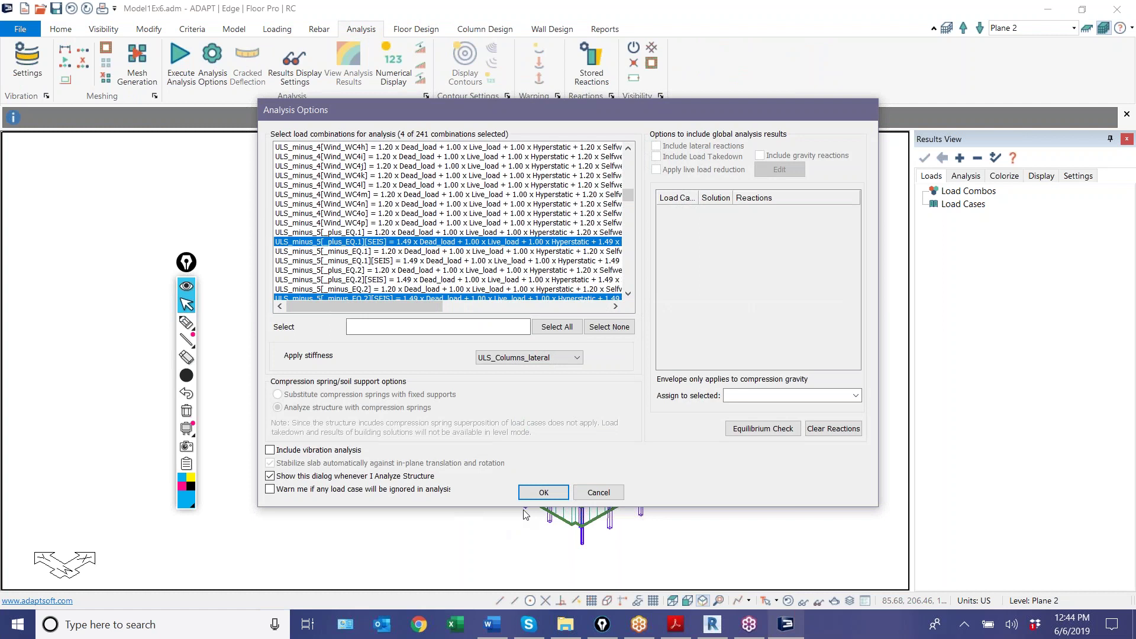
left_click(543, 492)
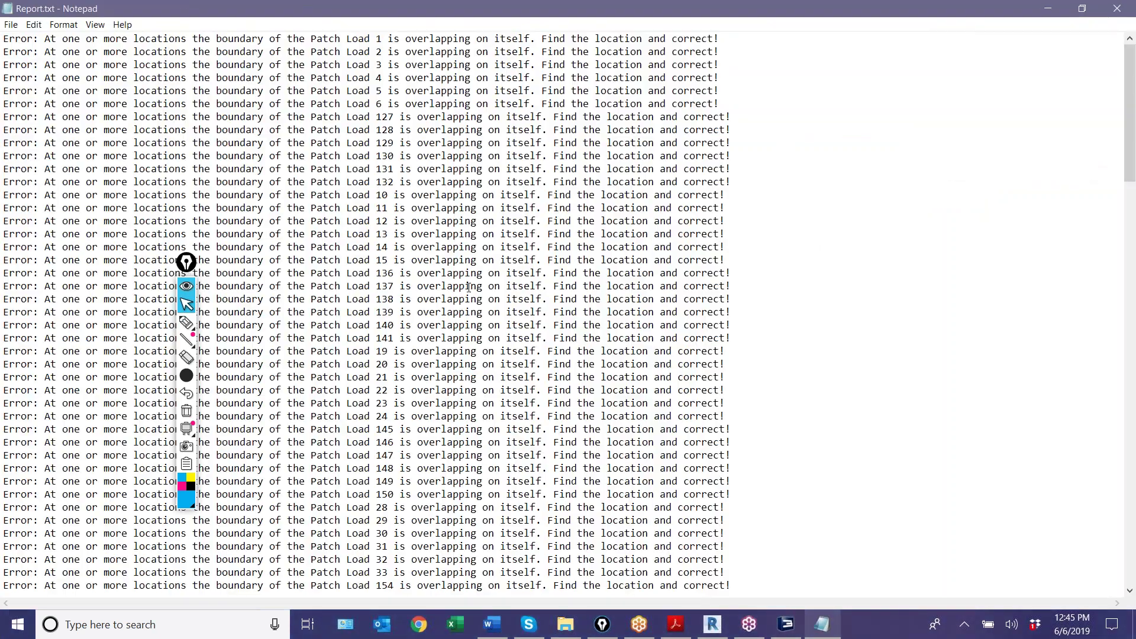
scroll(468, 287, "down", 20)
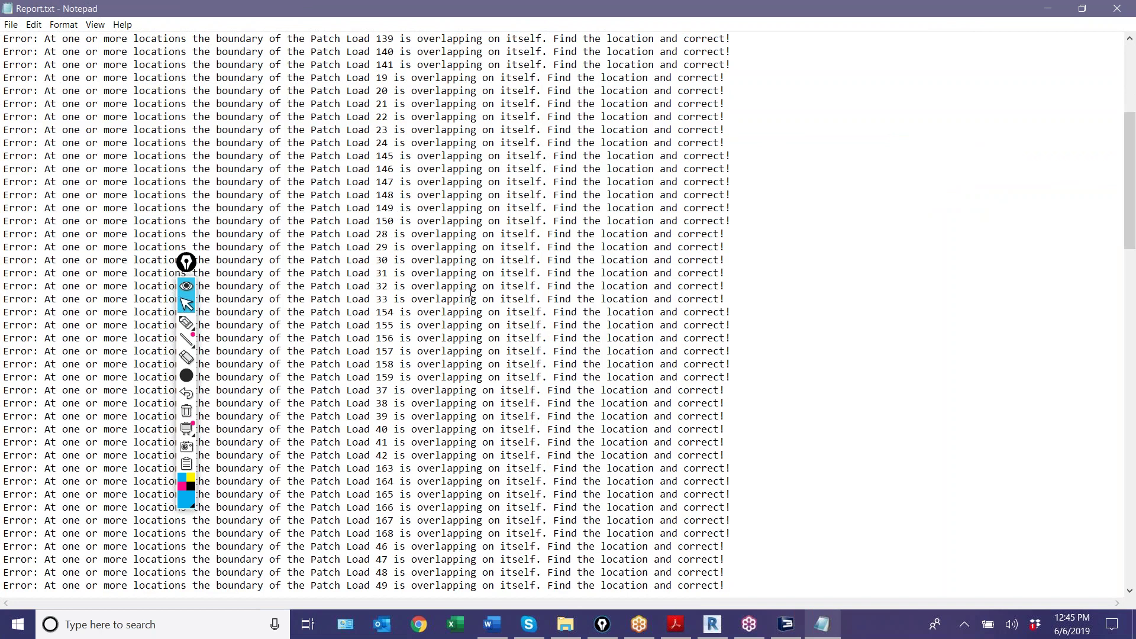
left_click(1048, 11)
left_click(680, 346)
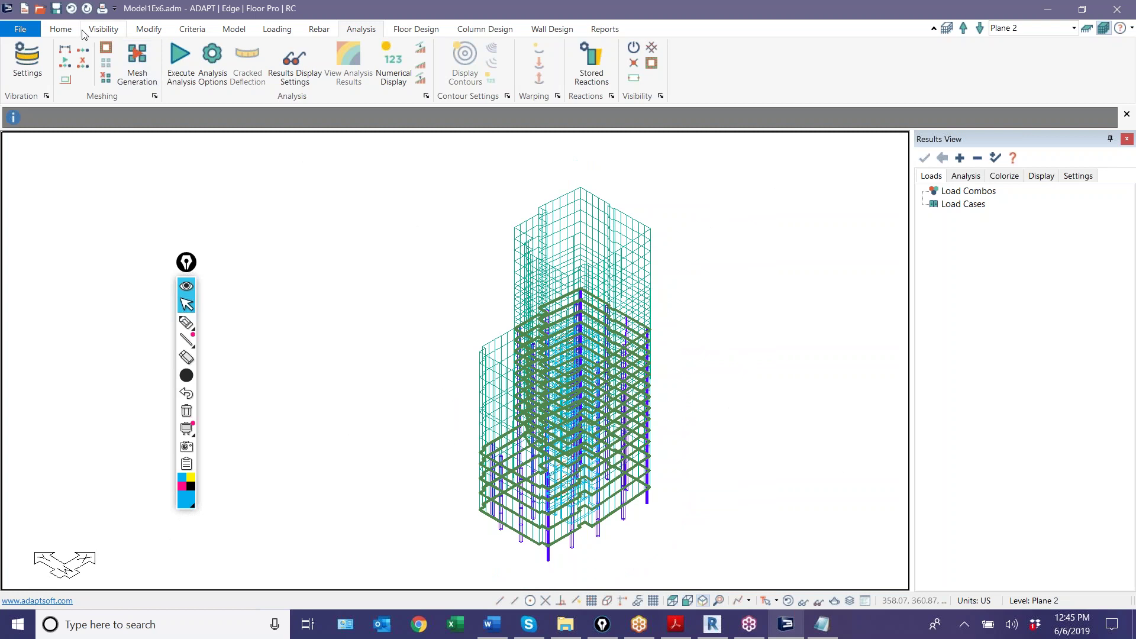
Select all patch loads by type and delete them from the model
left_click(60, 29)
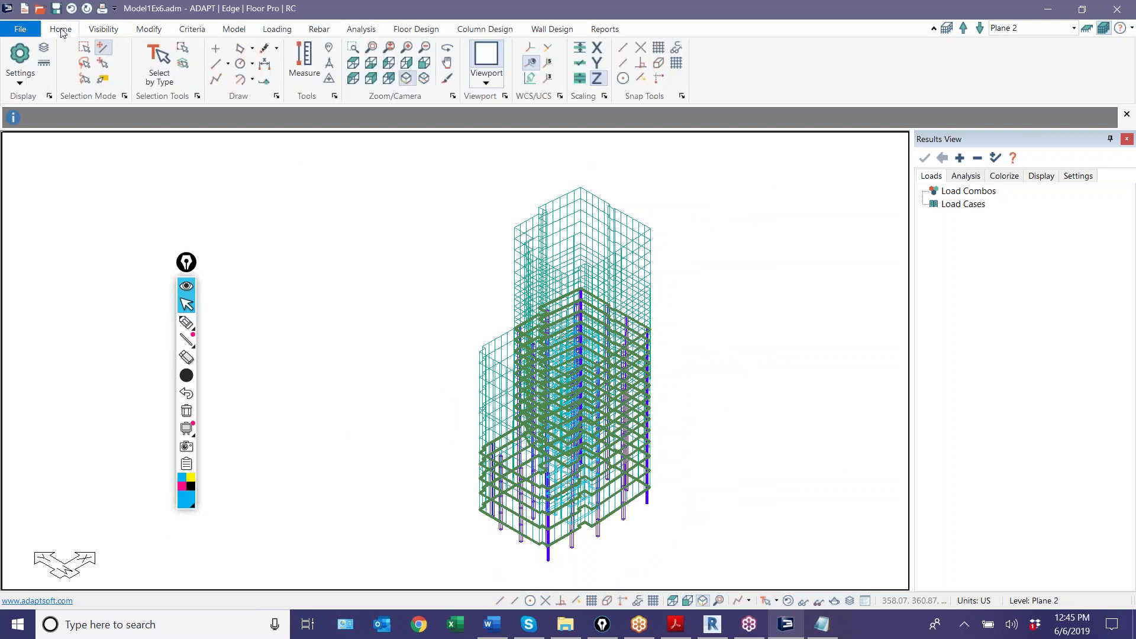
left_click(157, 63)
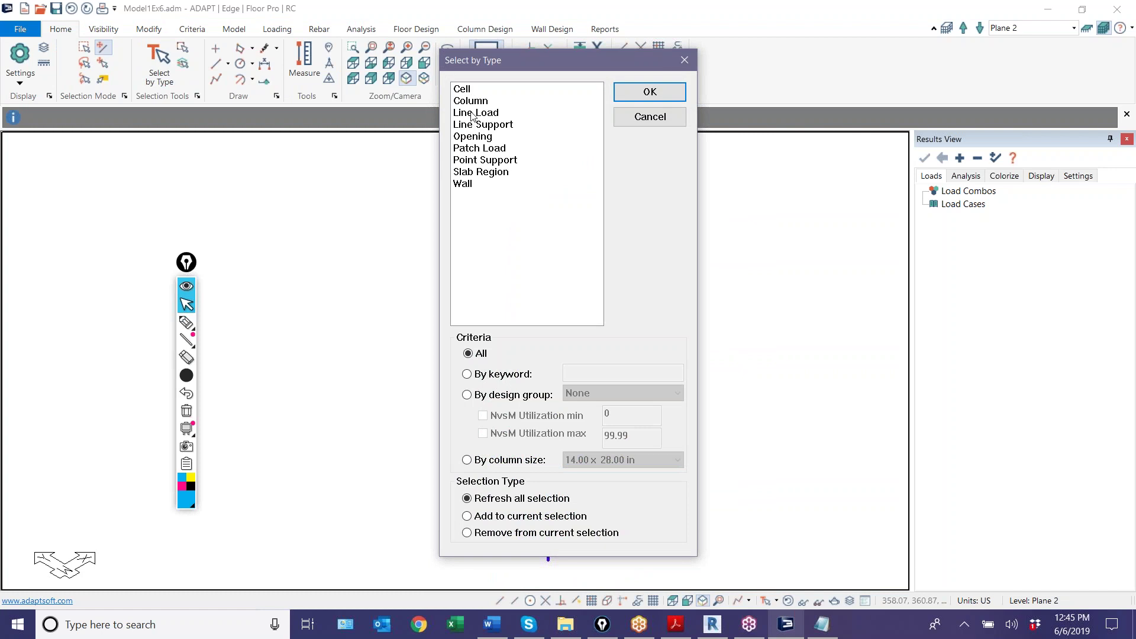
left_click(473, 149)
left_click(649, 91)
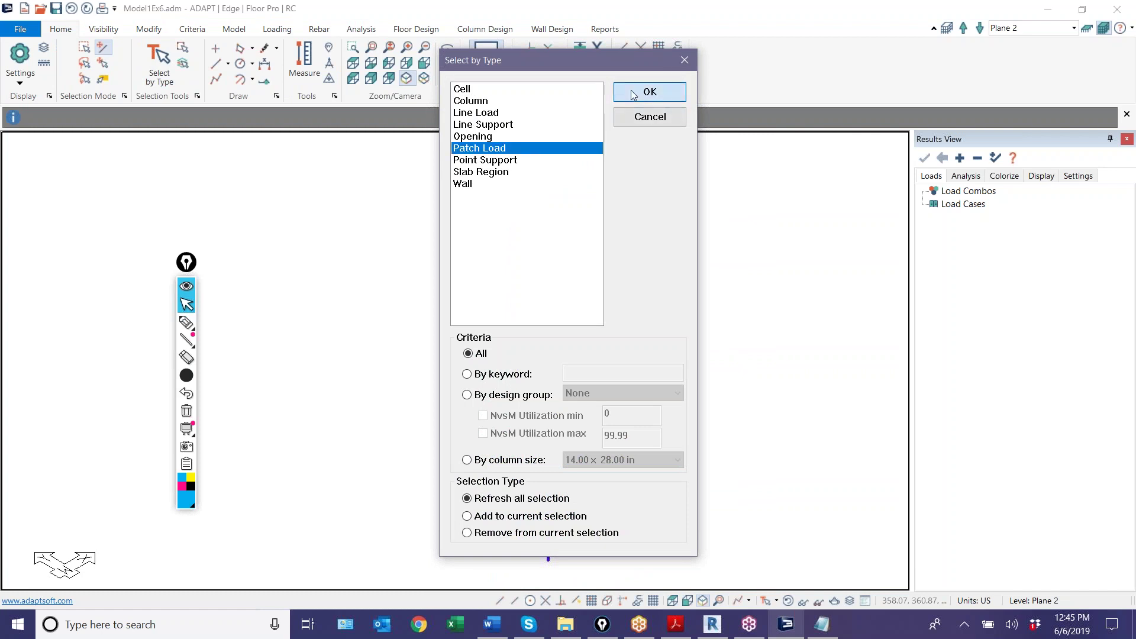
key("Delete")
middle_click_drag(437, 391, 443, 338)
scroll(535, 473, "up", 3)
scroll(539, 480, "up", 1)
middle_click_drag(539, 480, 512, 477)
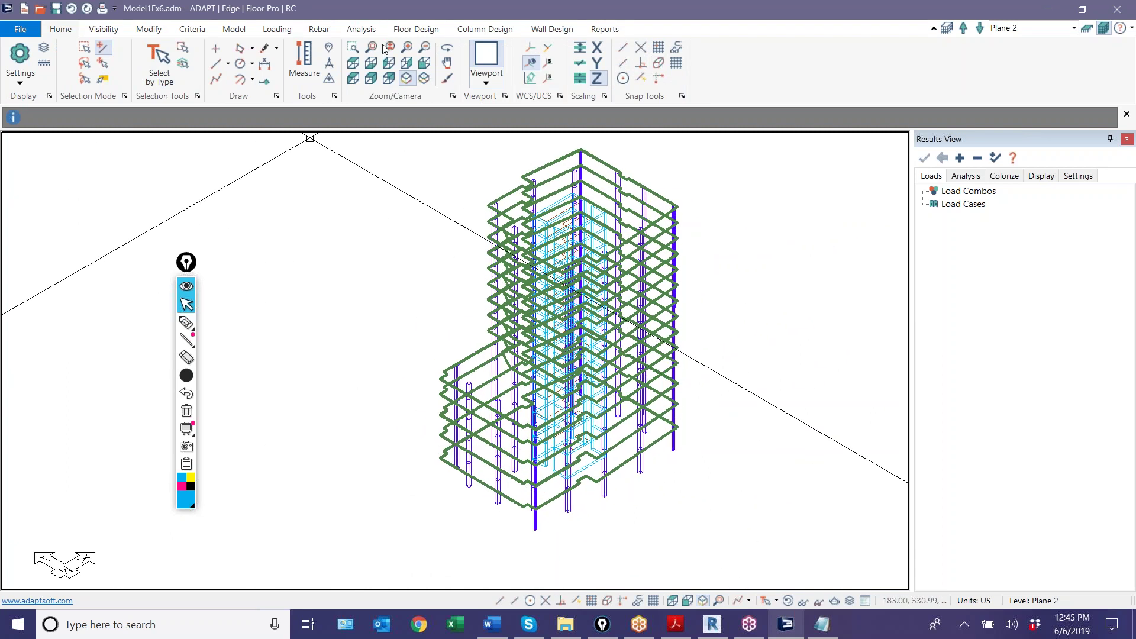
Execute the analysis again without the patch loads, check the error report for remaining overlaps, and close the report and error message
left_click(355, 30)
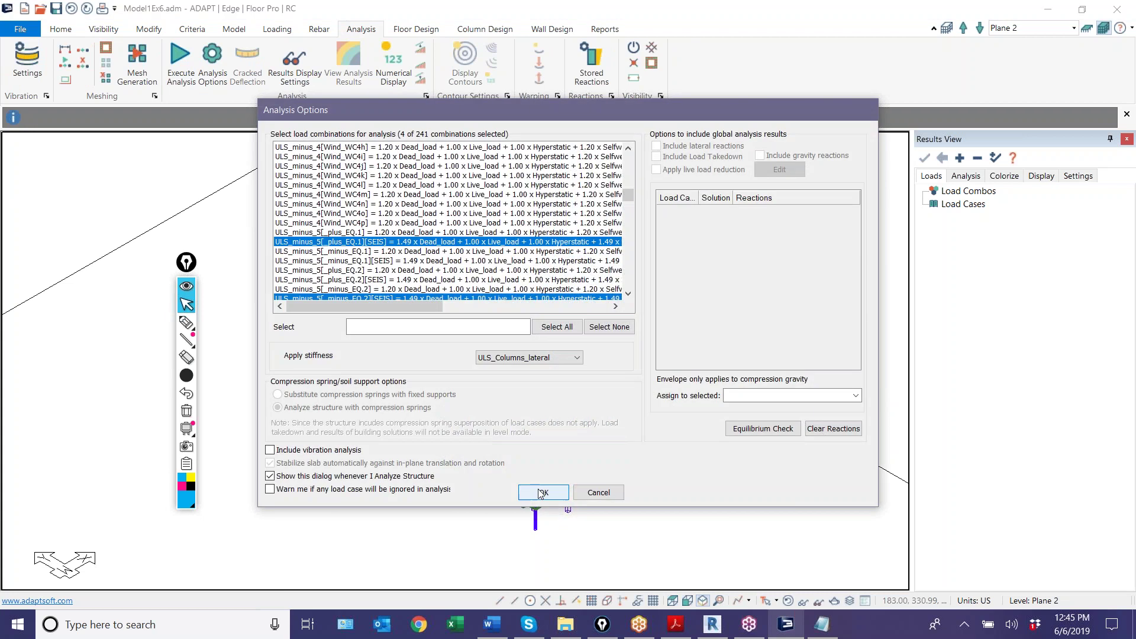
left_click(541, 493)
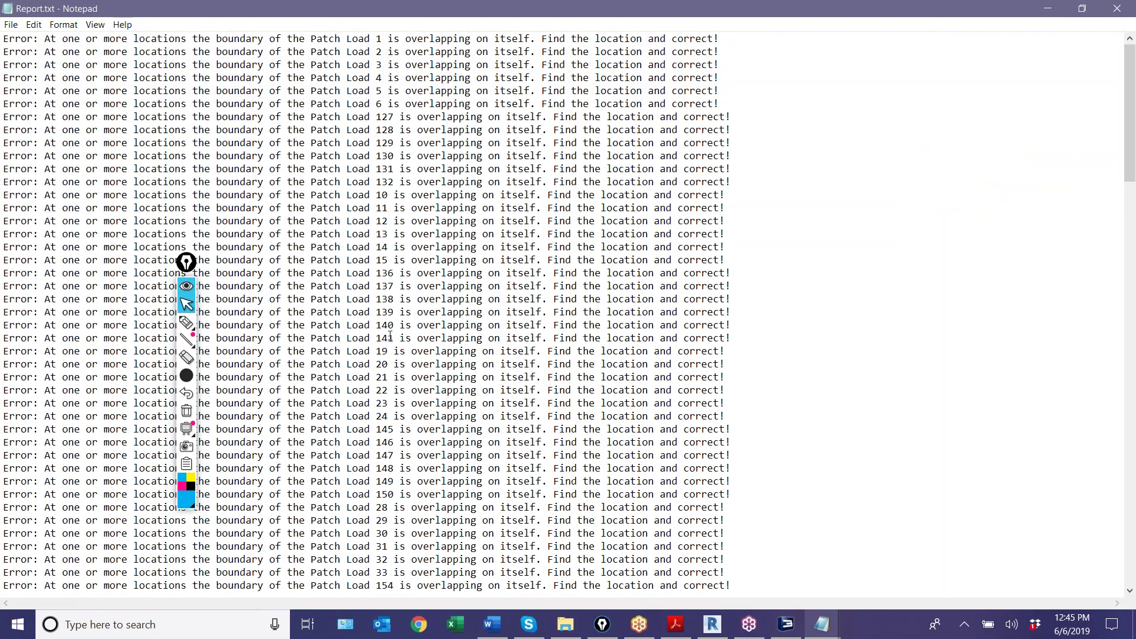
scroll(390, 335, "down", 10)
scroll(384, 344, "up", 10)
left_click(1129, 18)
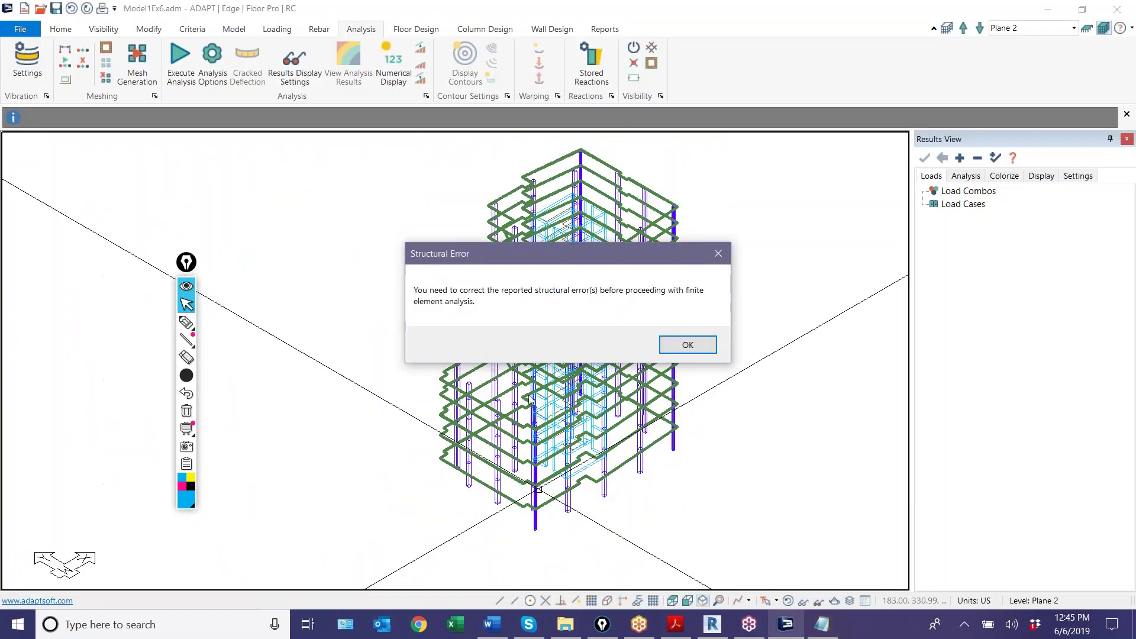
left_click(686, 344)
Turn on the display of patch loads for the DEAD LOAD and LIVE LOAD cases
middle_click_drag(713, 399, 631, 406)
scroll(613, 404, "down", 8)
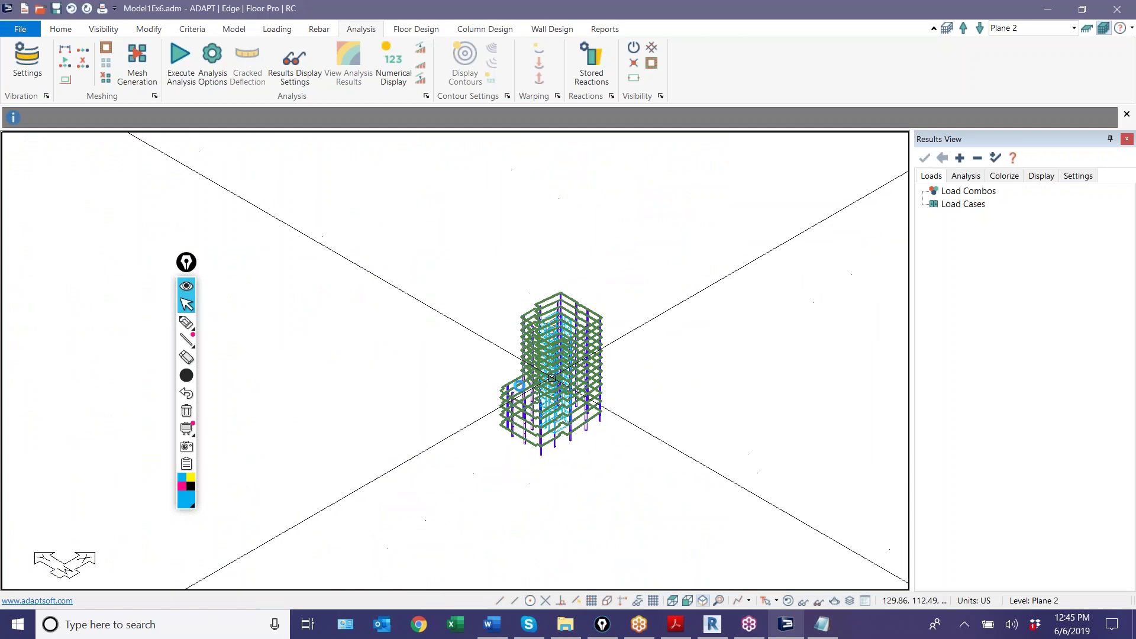
scroll(613, 403, "up", 2)
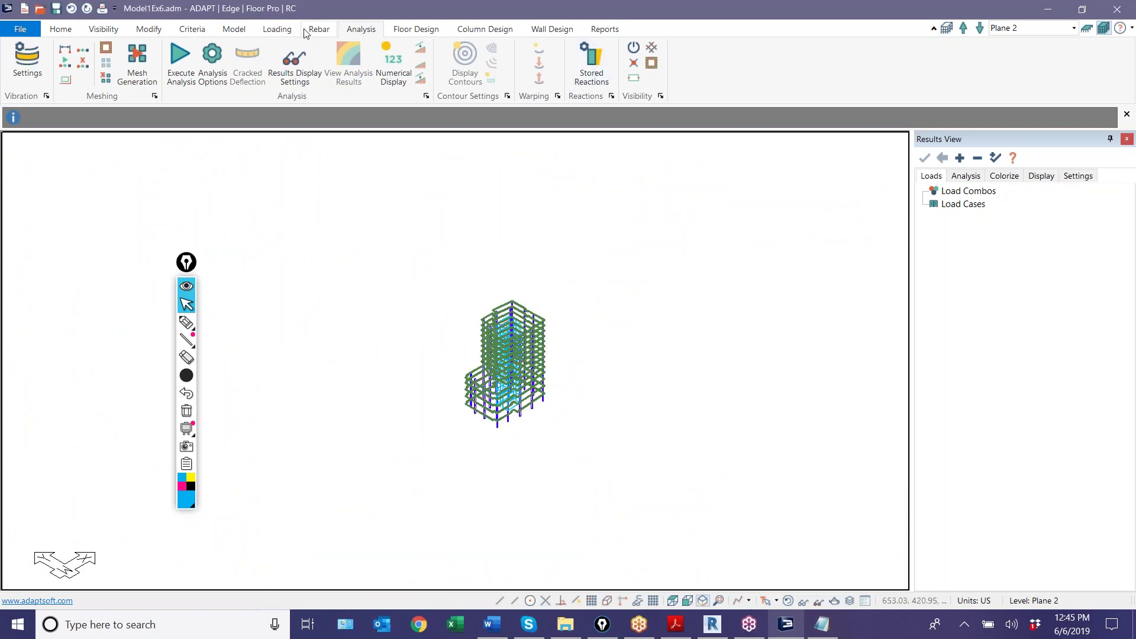
left_click(299, 30)
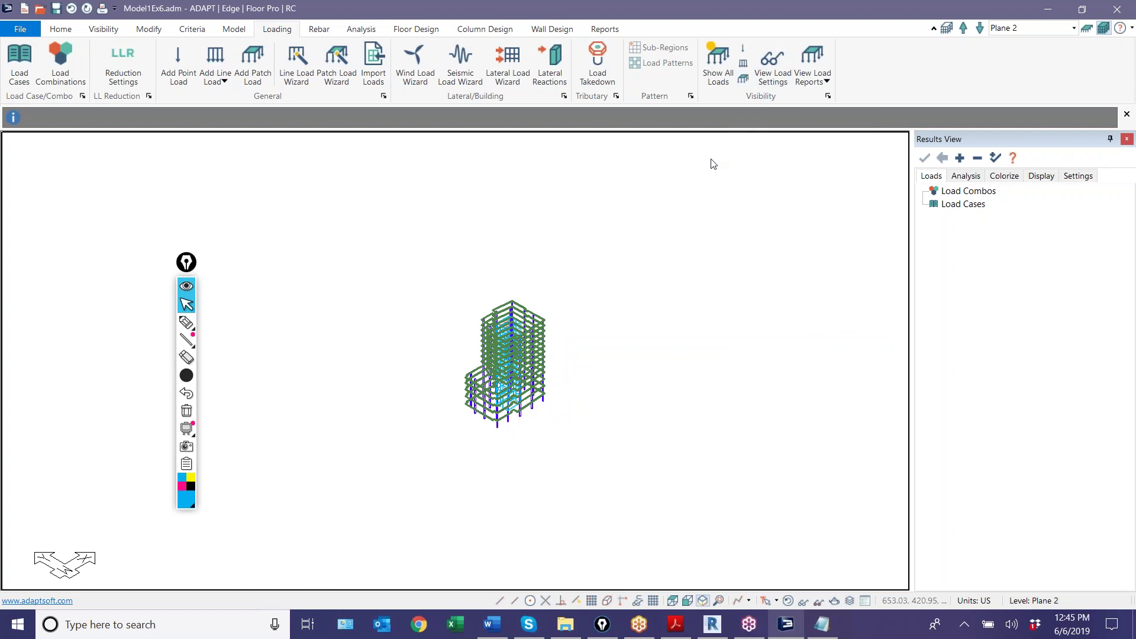
left_click(770, 71)
left_click(408, 205)
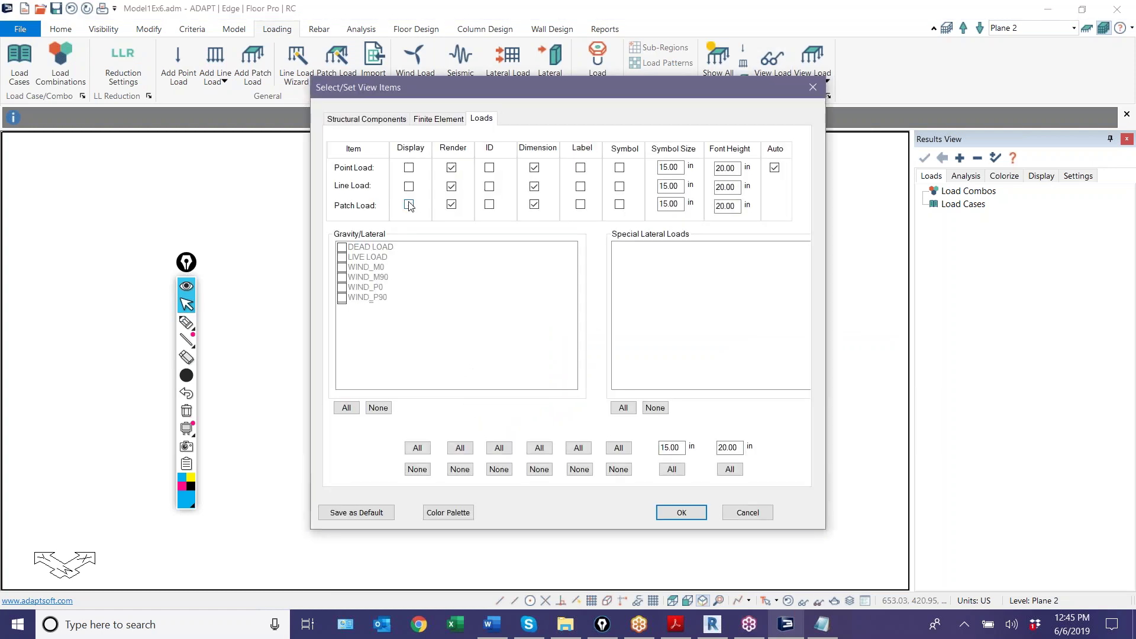
left_click(342, 247)
left_click(342, 257)
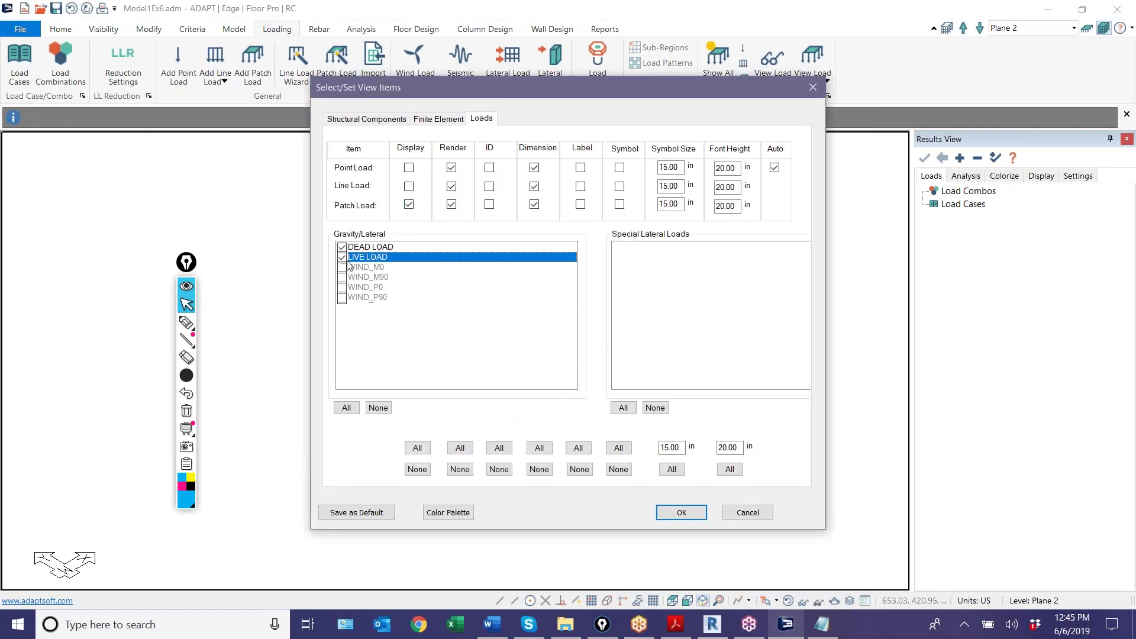
left_click(674, 514)
Turn on the symbols for patch loads in the load view settings
middle_click_drag(623, 469, 530, 471)
scroll(528, 475, "down", 3)
scroll(501, 485, "up", 5)
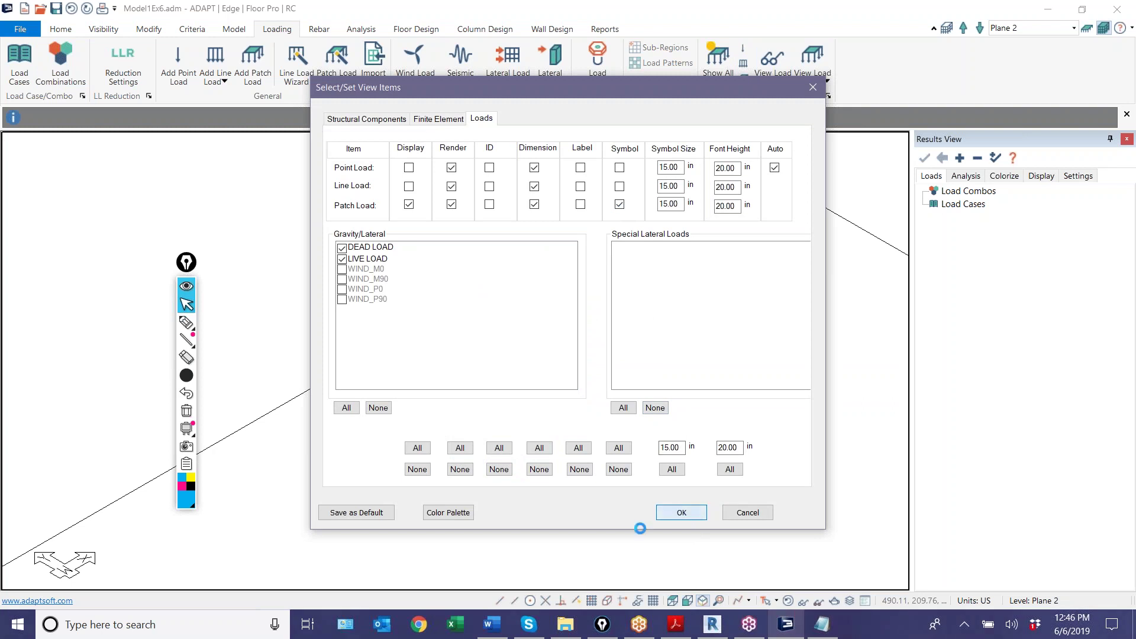
left_click(681, 511)
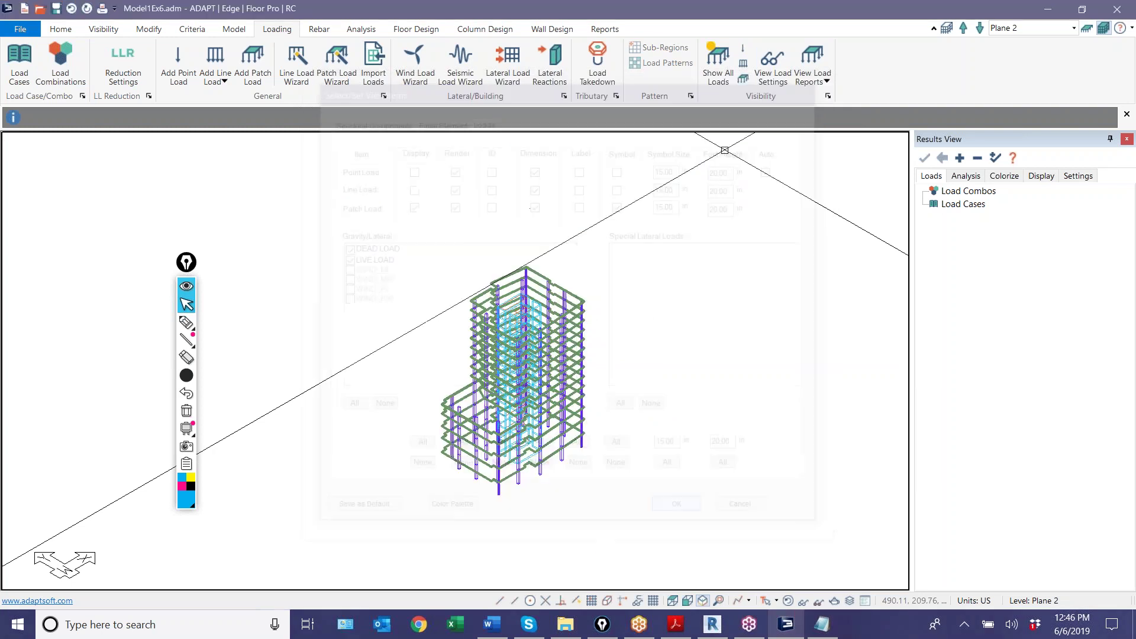
Select all patch loads by type to check for any left in the model
left_click(60, 28)
left_click(159, 64)
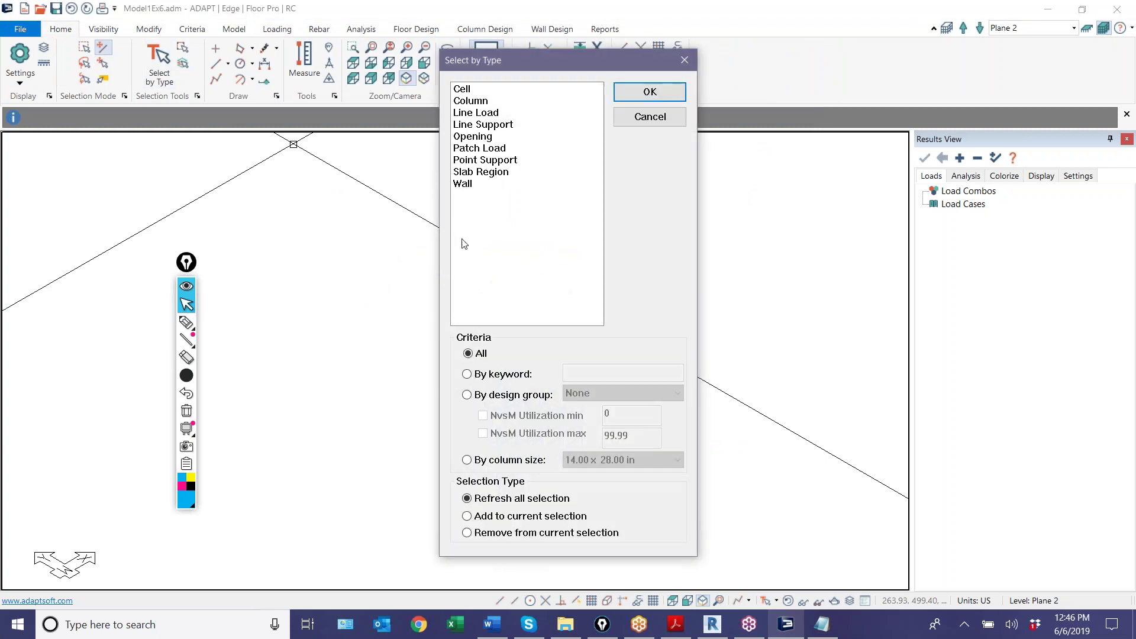
left_click(498, 146)
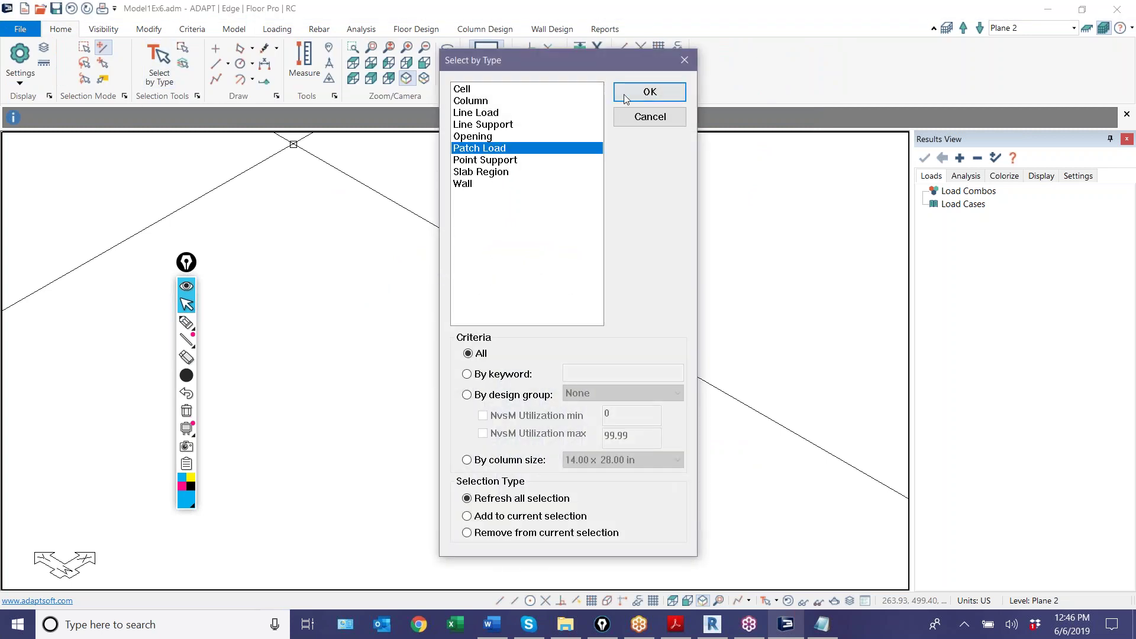
left_click(649, 92)
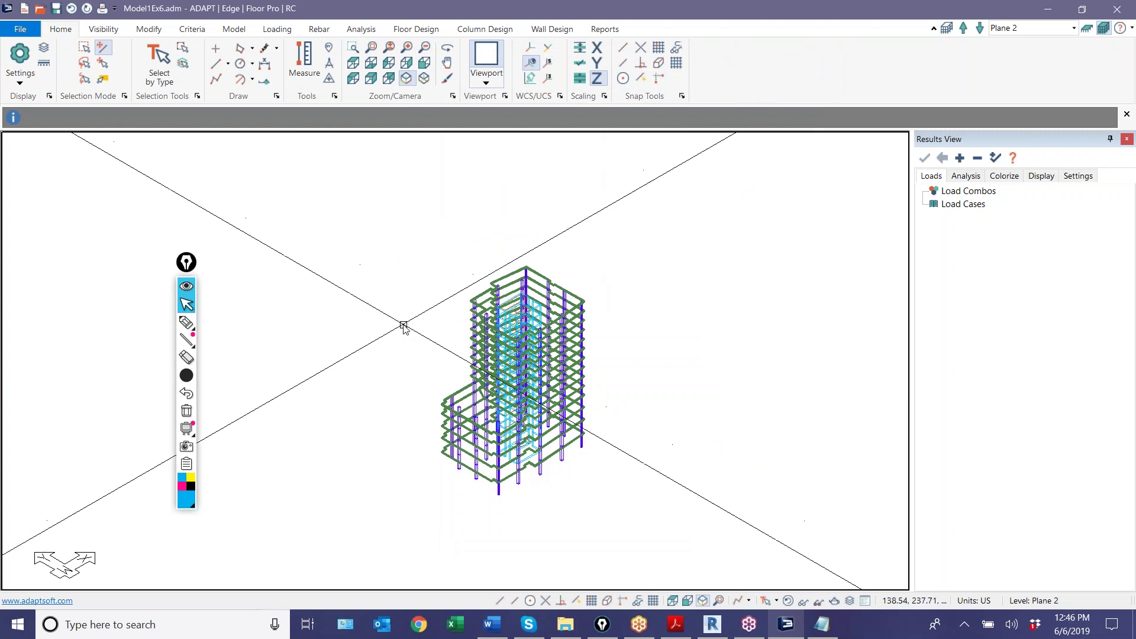
Close Model1Ex6.adm with its changes saved and restart ADAPT-Builder in the Edge, Floor Pro, RC configuration
left_click(1117, 9)
left_click(507, 345)
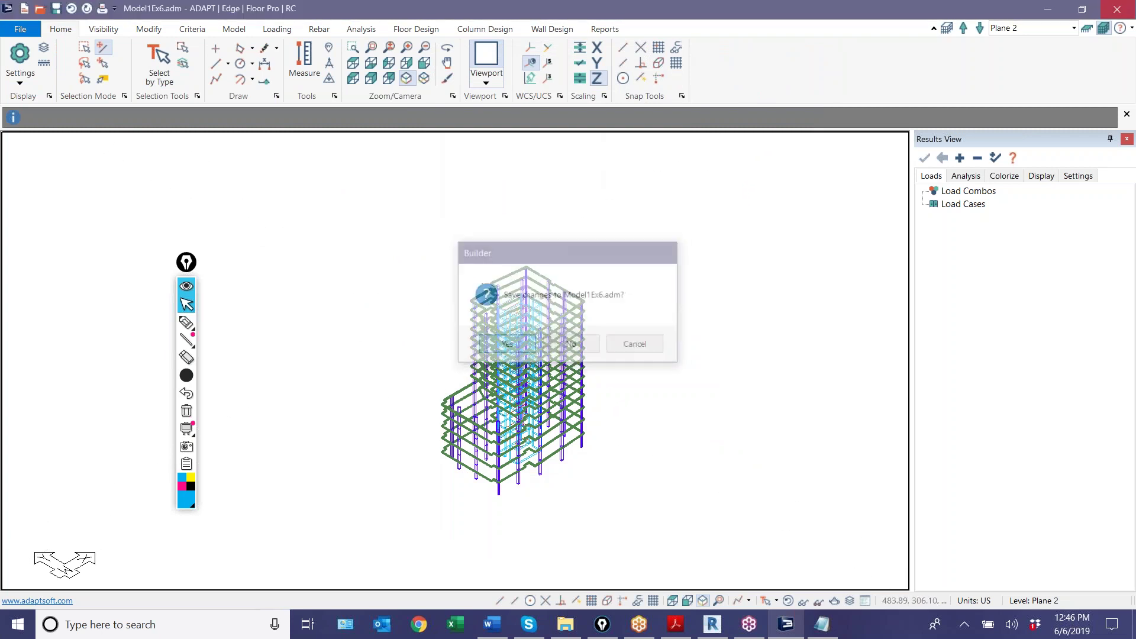
double_click(1095, 44)
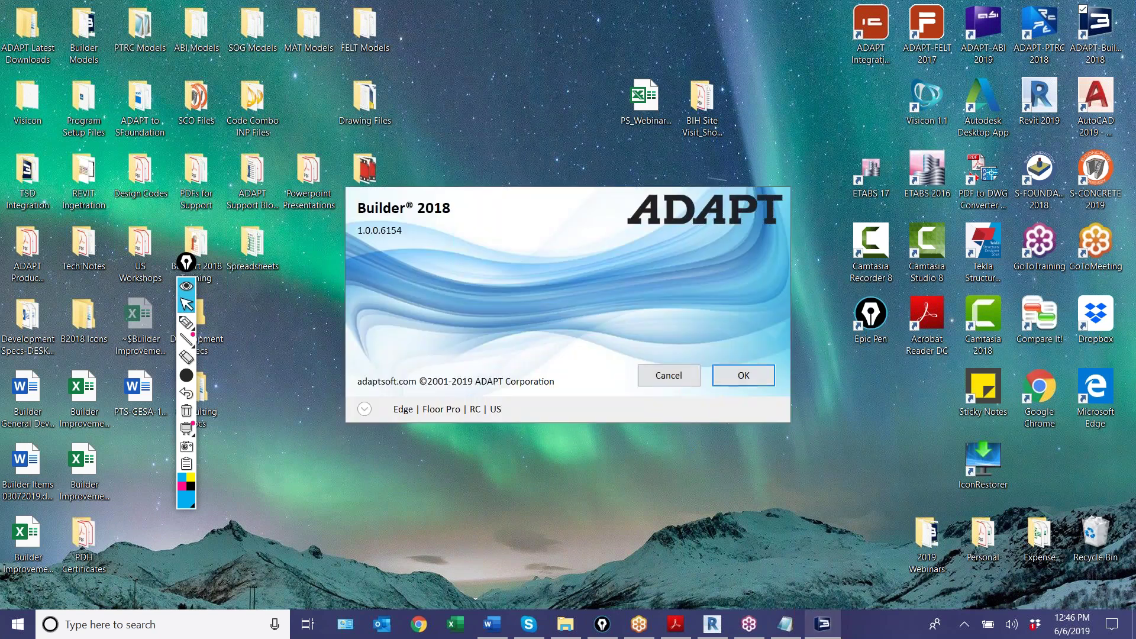
left_click(723, 379)
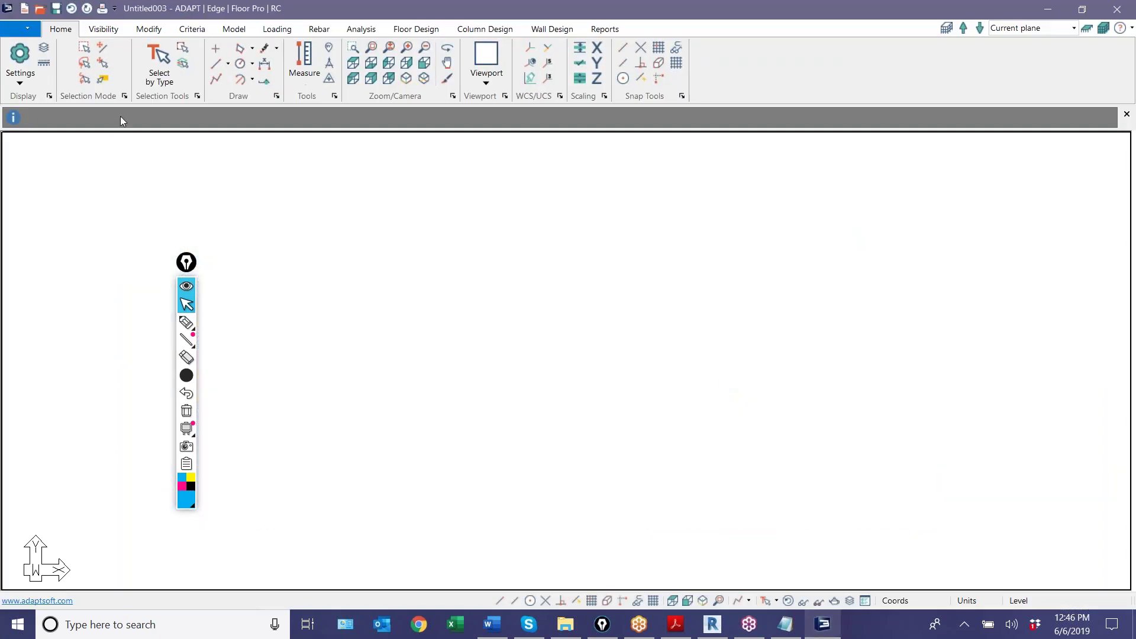
Open Model1Ex6.adm from the "Webinar 6 - Overview of Builder" folder
left_click(9, 34)
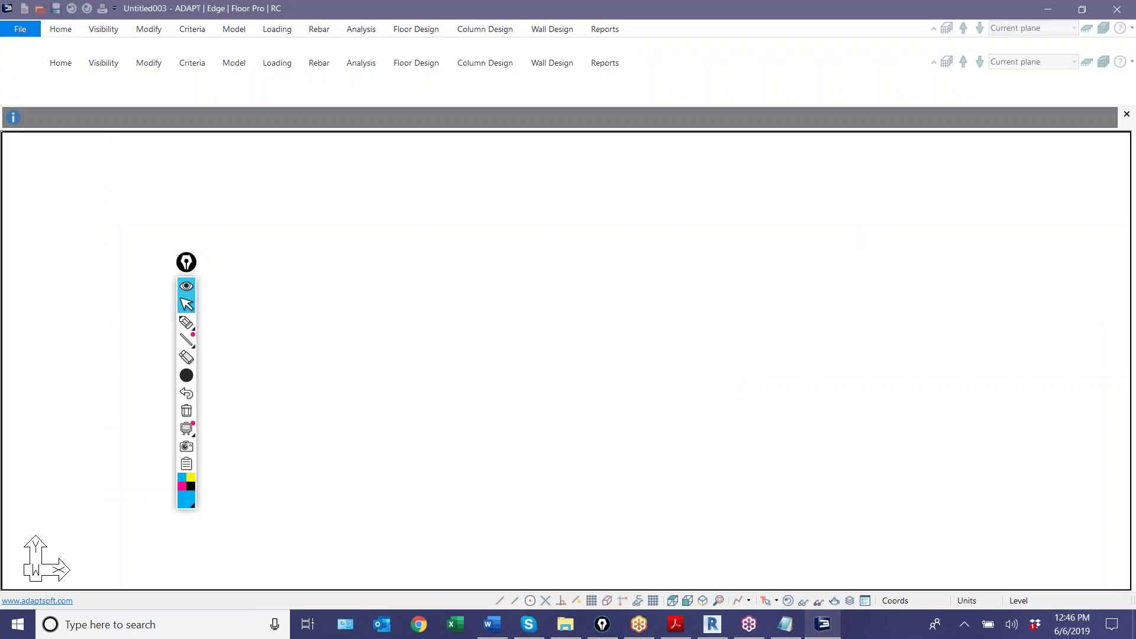
left_click(36, 69)
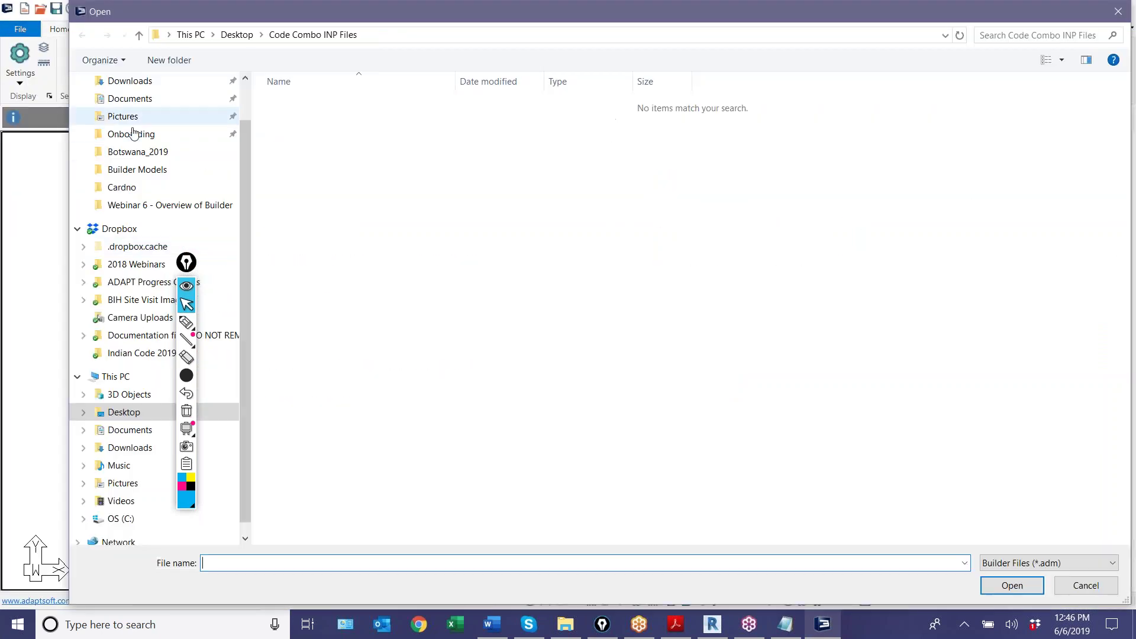
left_click(126, 205)
double_click(325, 118)
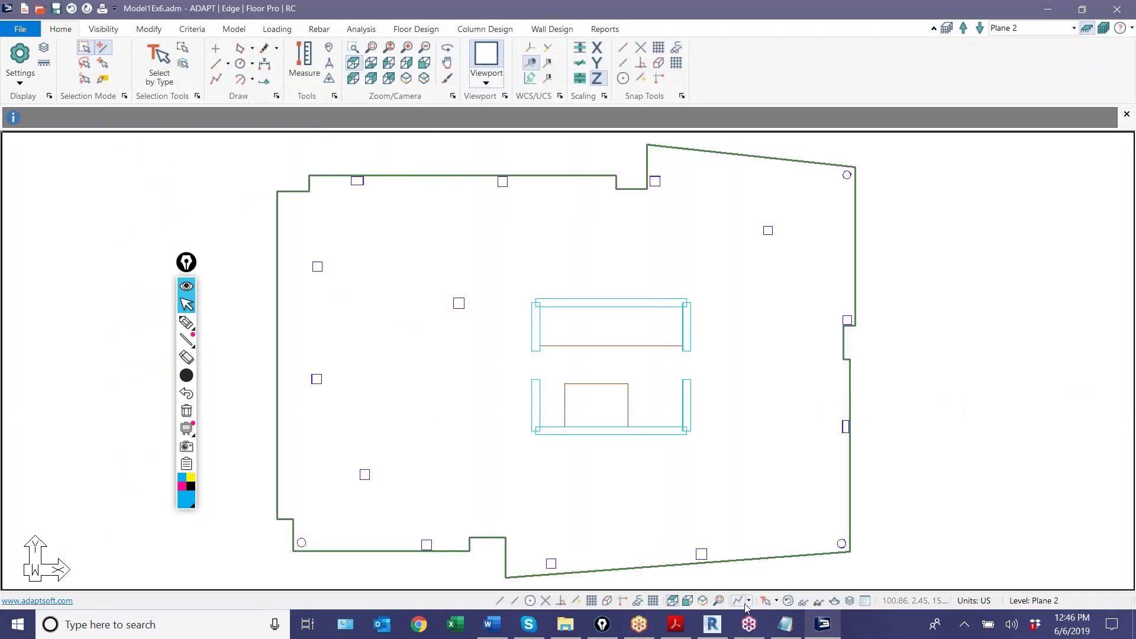
Show the whole building in isometric view and turn on the display of patch loads
left_click(703, 599)
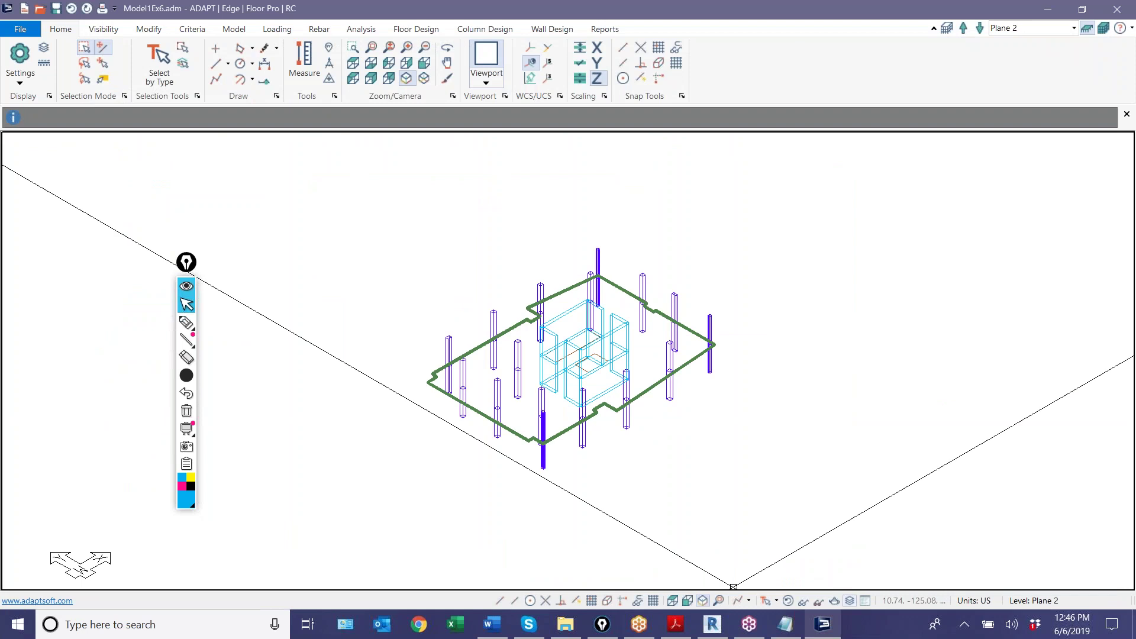
left_click(286, 32)
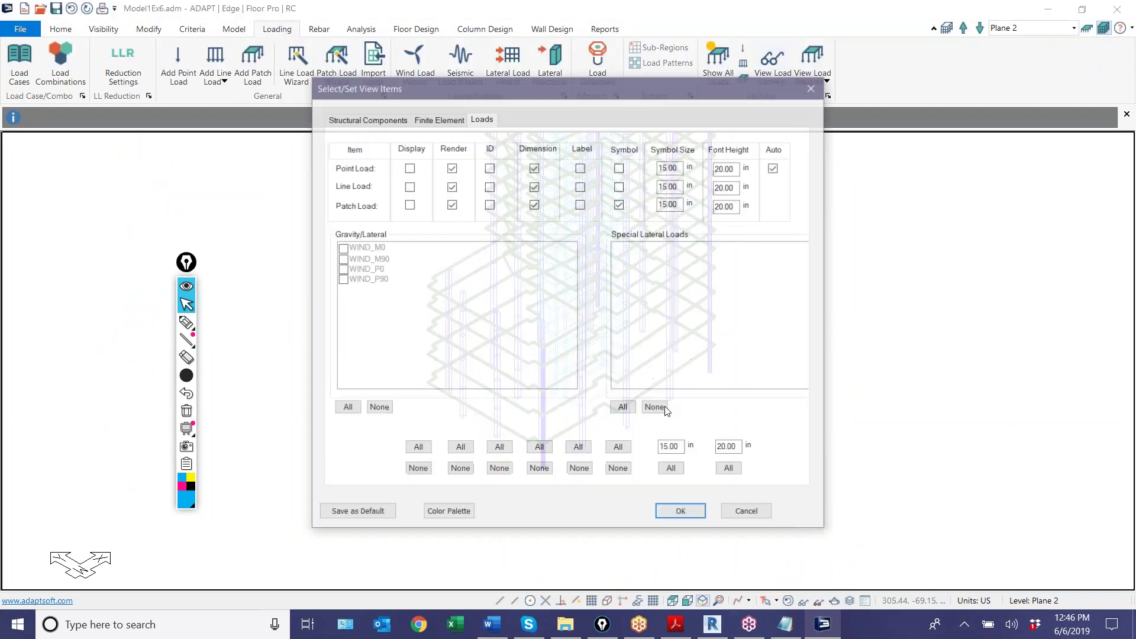
left_click(408, 205)
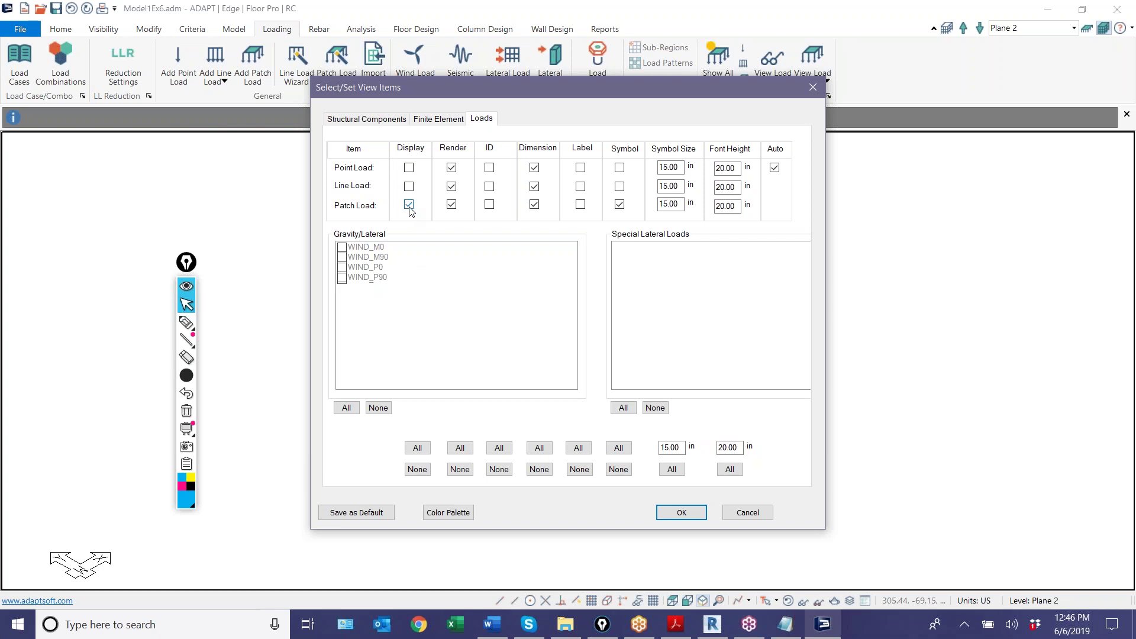
left_click(681, 513)
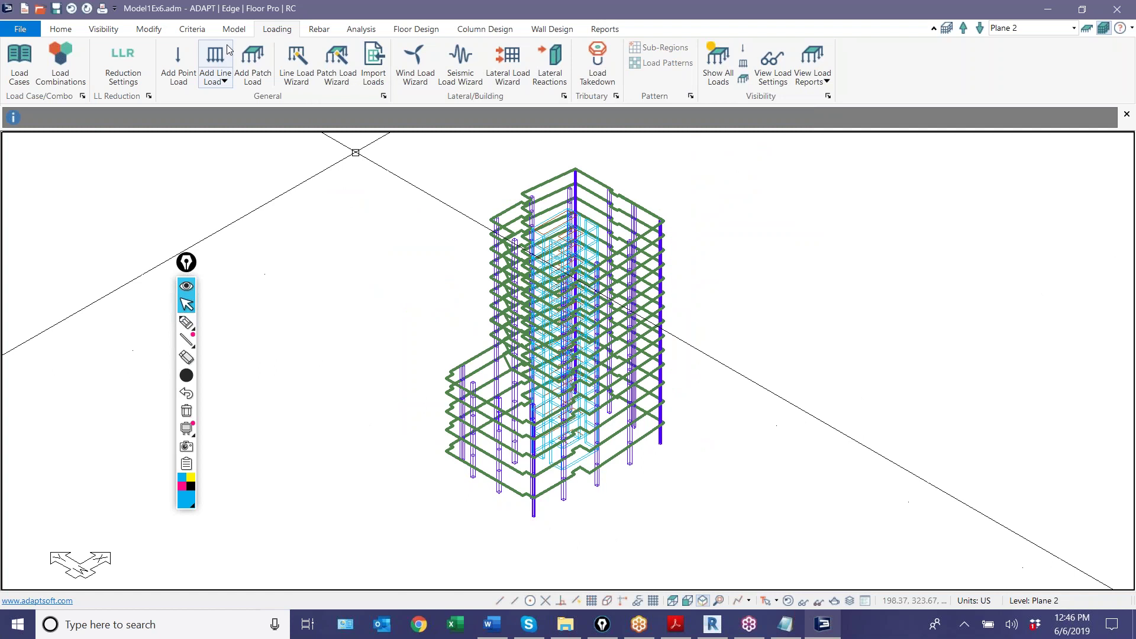
Select all slab regions of the building by type for patch load creation
left_click(330, 54)
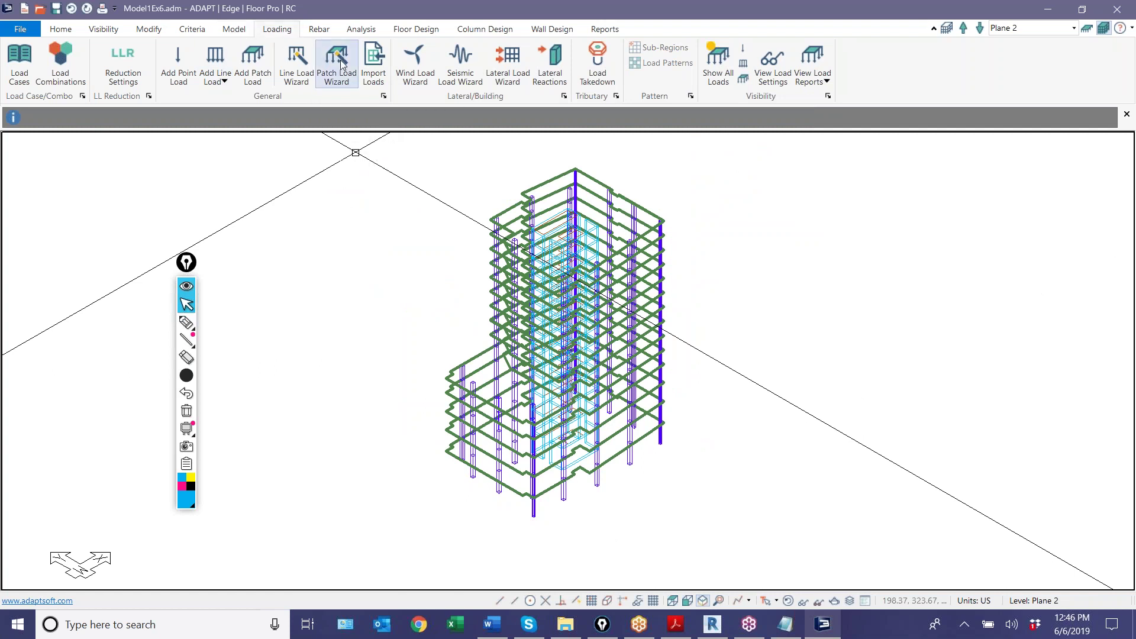
left_click(661, 255)
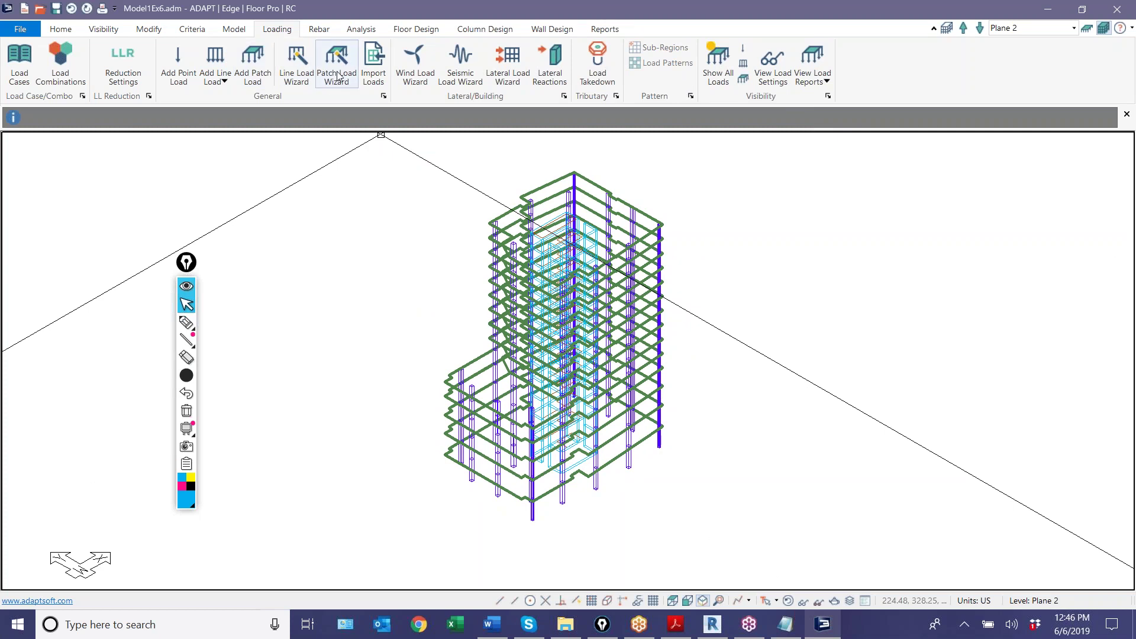
left_click(60, 29)
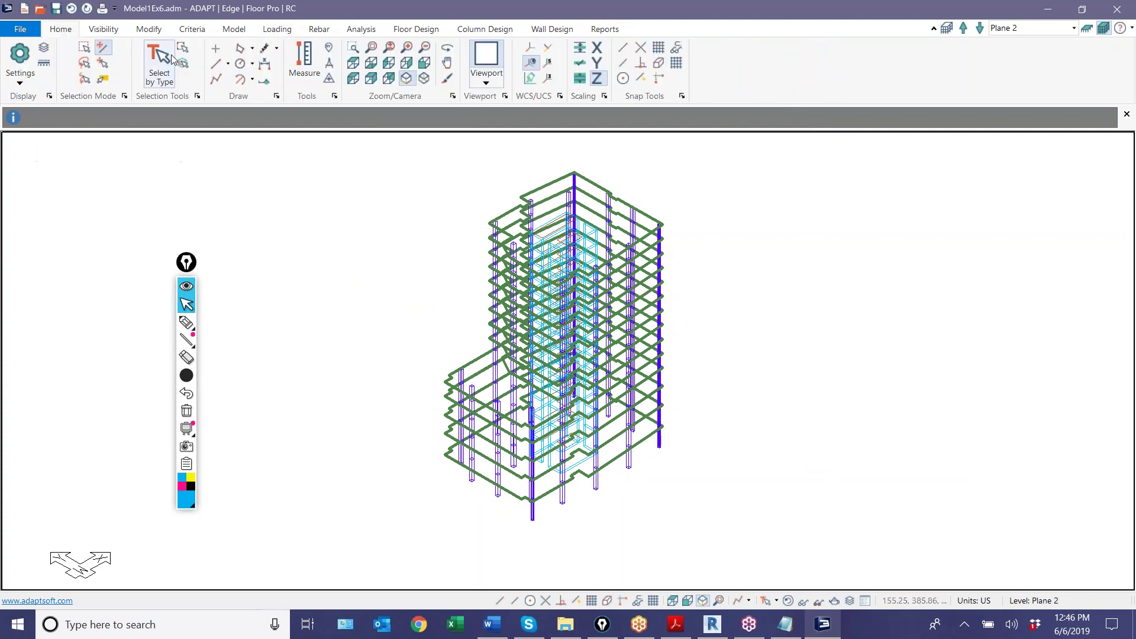
left_click(161, 59)
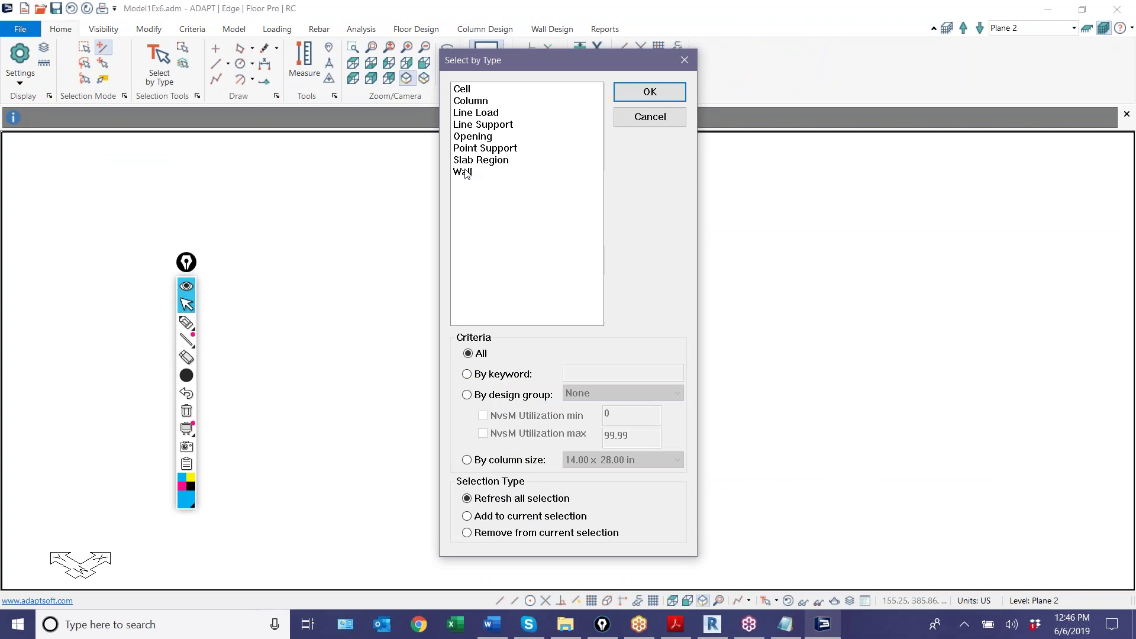
left_click(474, 160)
left_click(649, 92)
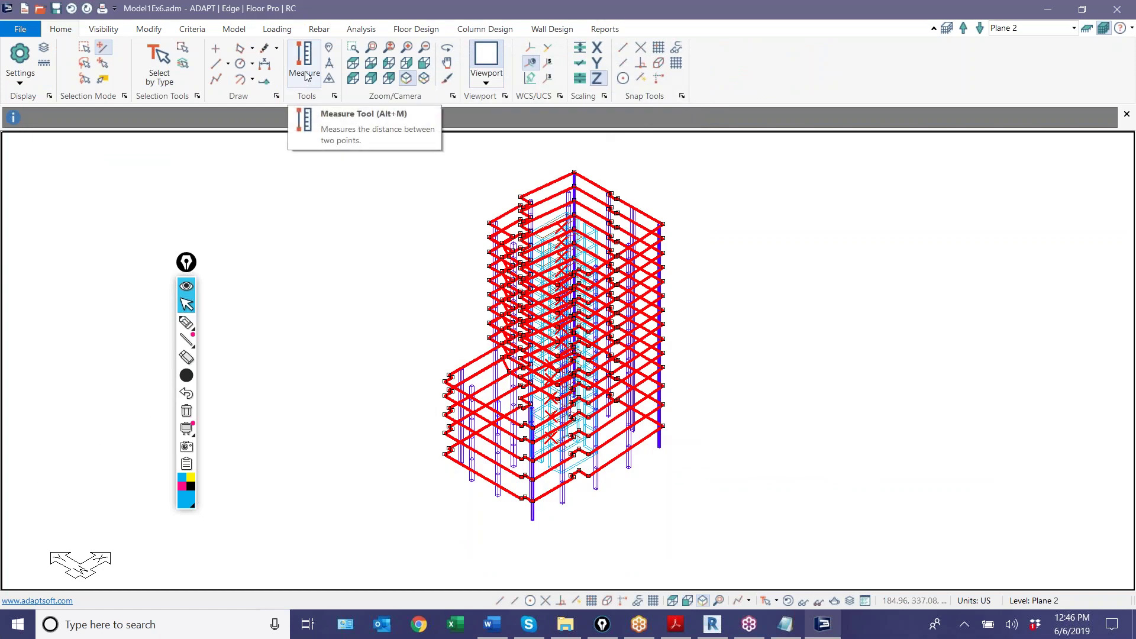
Create dead load patch loads automatically on all selected slab regions
left_click(274, 28)
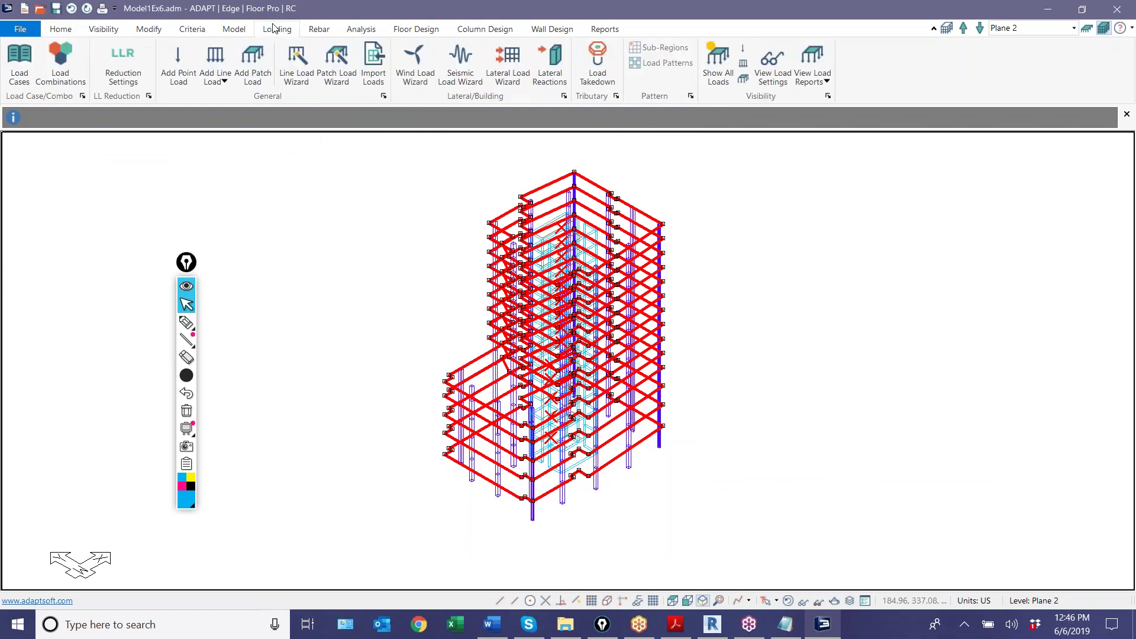
left_click(336, 59)
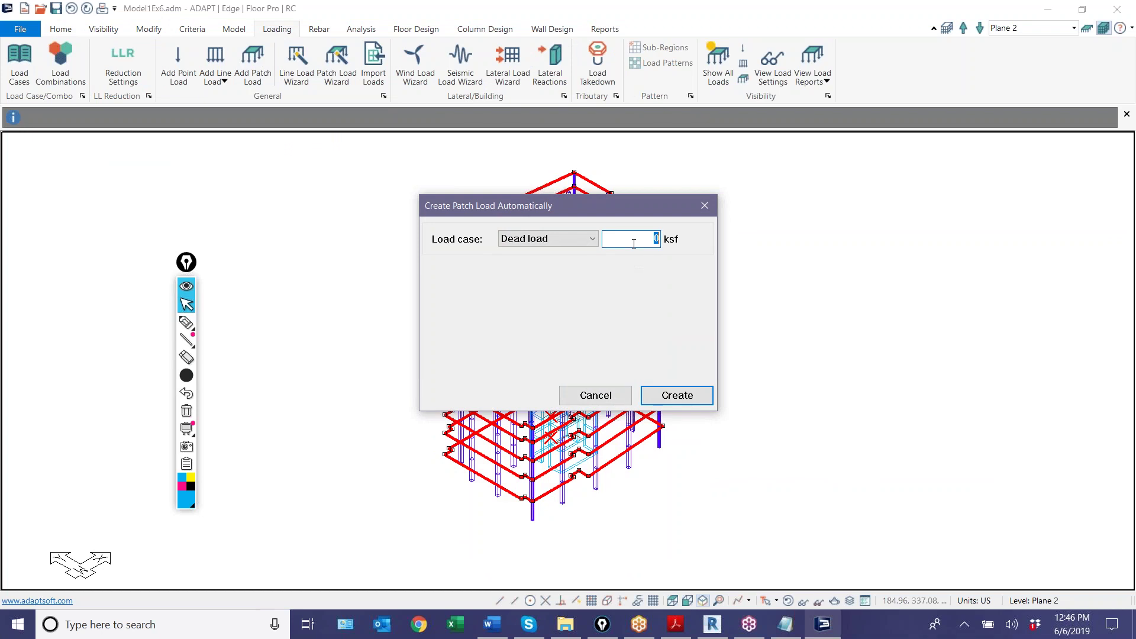
key("Return")
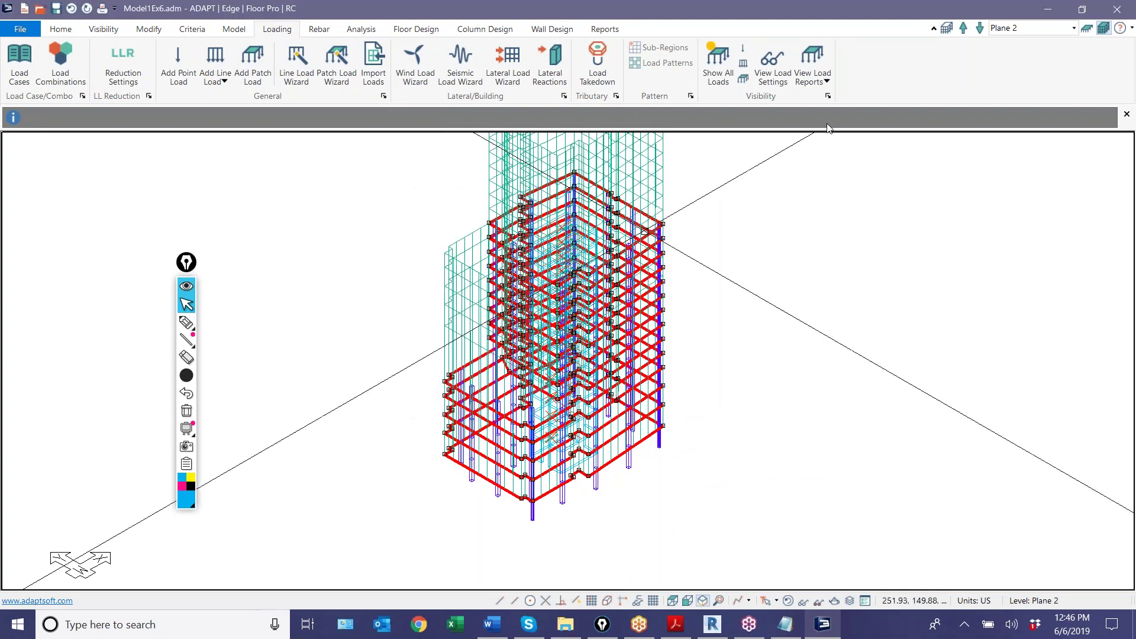
Create live load patch loads automatically on the same slab regions and clear the selection
left_click(336, 59)
left_click(534, 239)
left_click(536, 267)
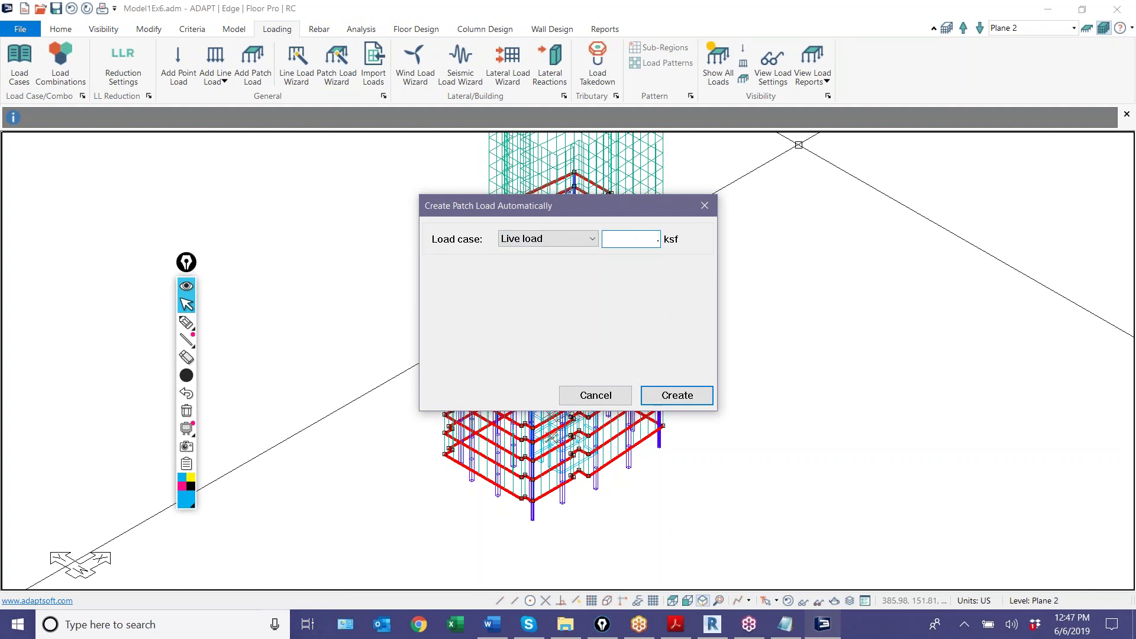
key("Return")
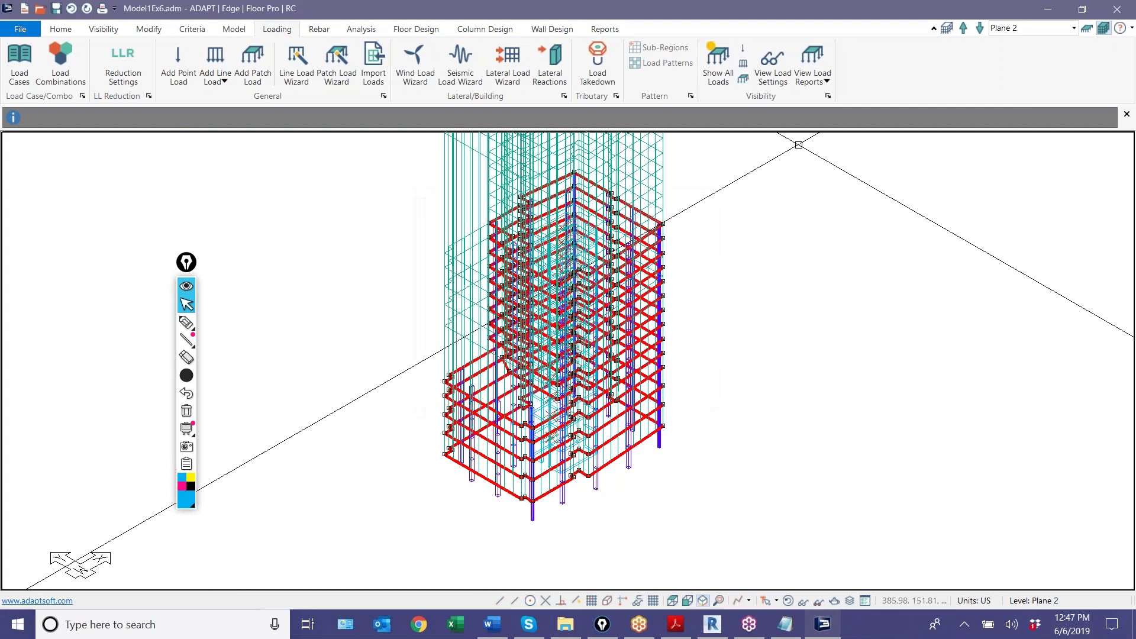
key("Escape")
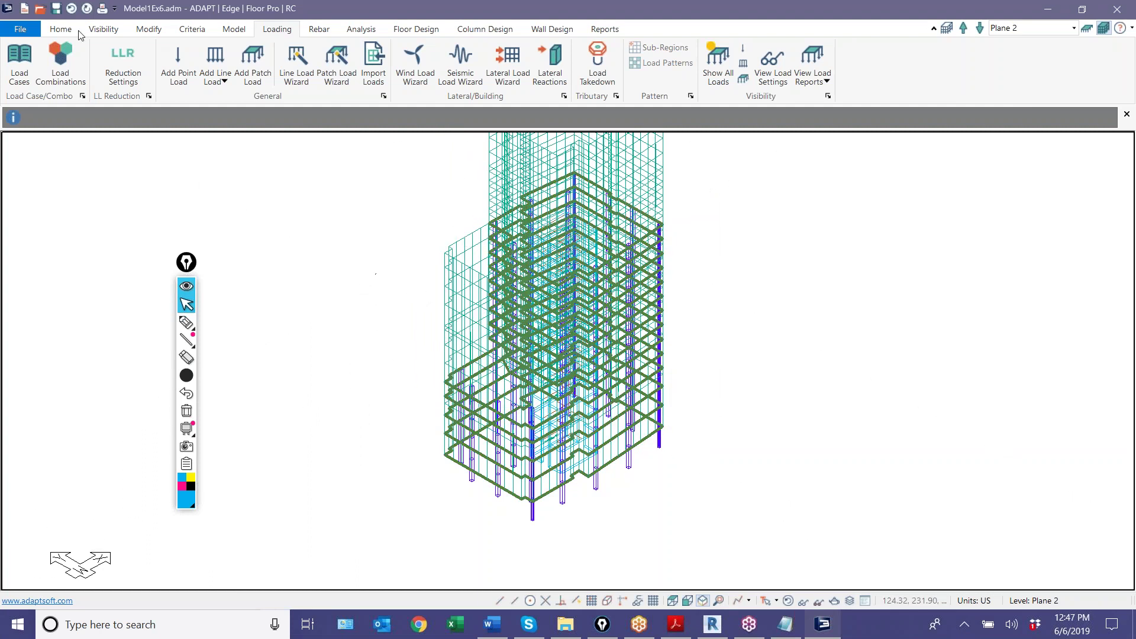
Run the analysis with ULS_Columns_lateral stiffness for ULS_minus_4[Wind_WC1d], ULS_minus_4[Wind_WC4b], ULS_minus_5[_plus_EQ.1] and ULS_minus_5[_minus_EQ.2]
left_click(372, 34)
left_click(185, 56)
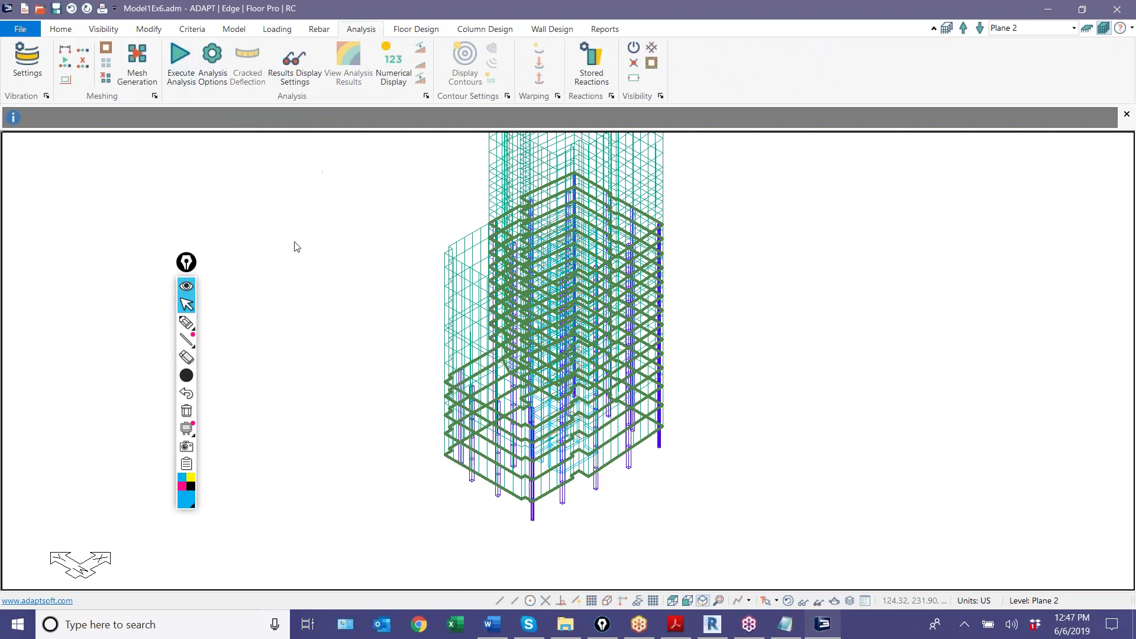
scroll(382, 239, "down", 6)
scroll(381, 240, "down", 7)
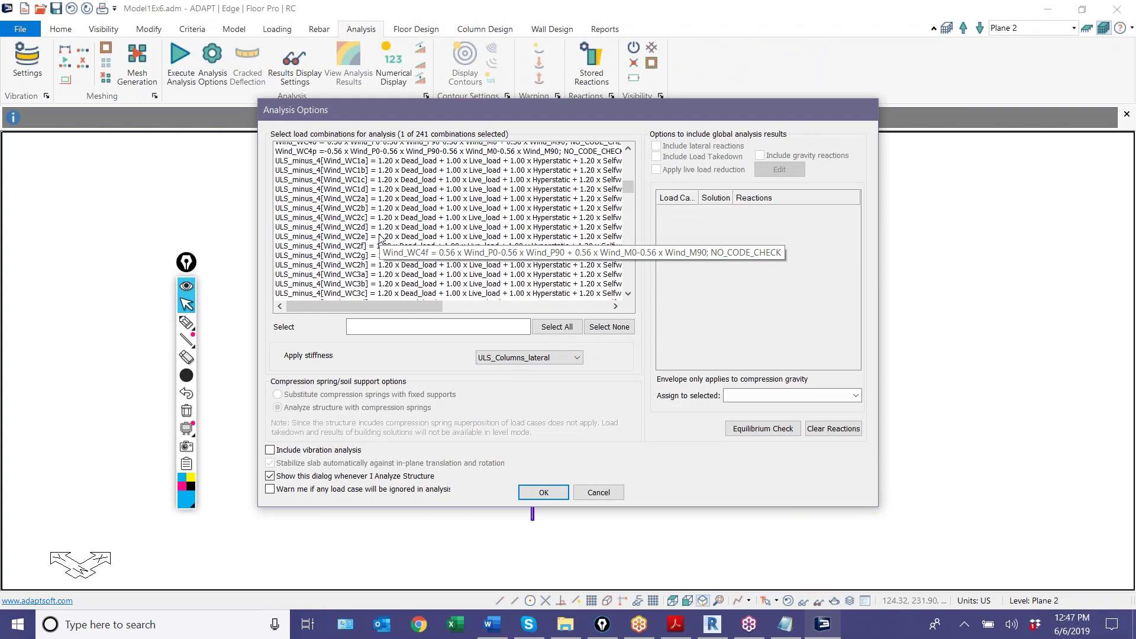
left_click(313, 197)
scroll(313, 199, "down", 3)
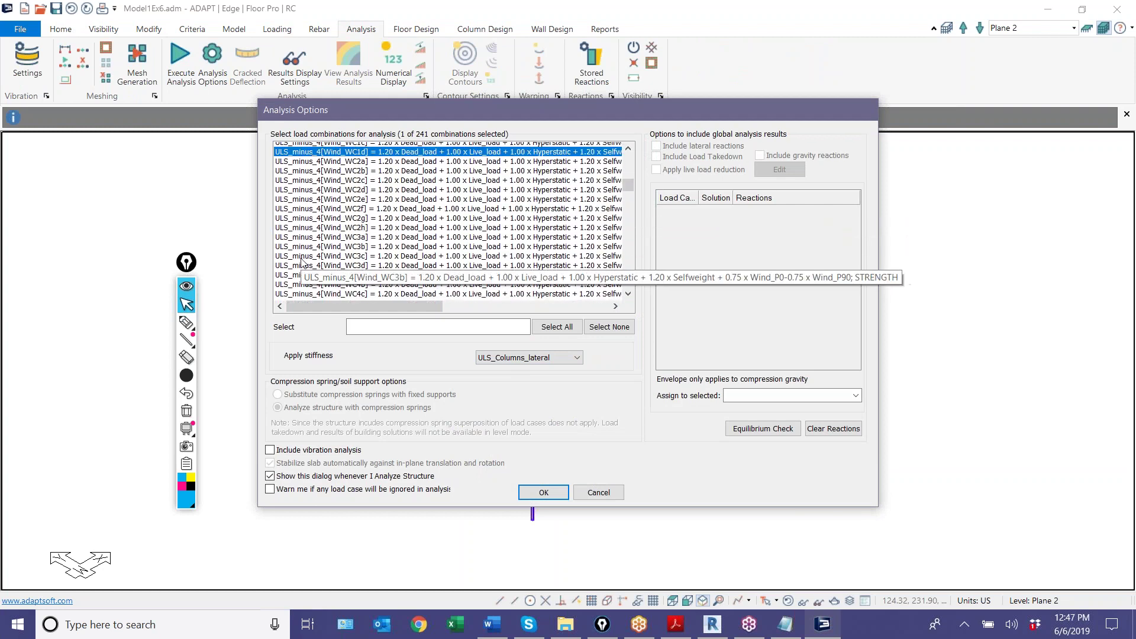
left_click(311, 242, "ctrl")
scroll(311, 243, "down", 5)
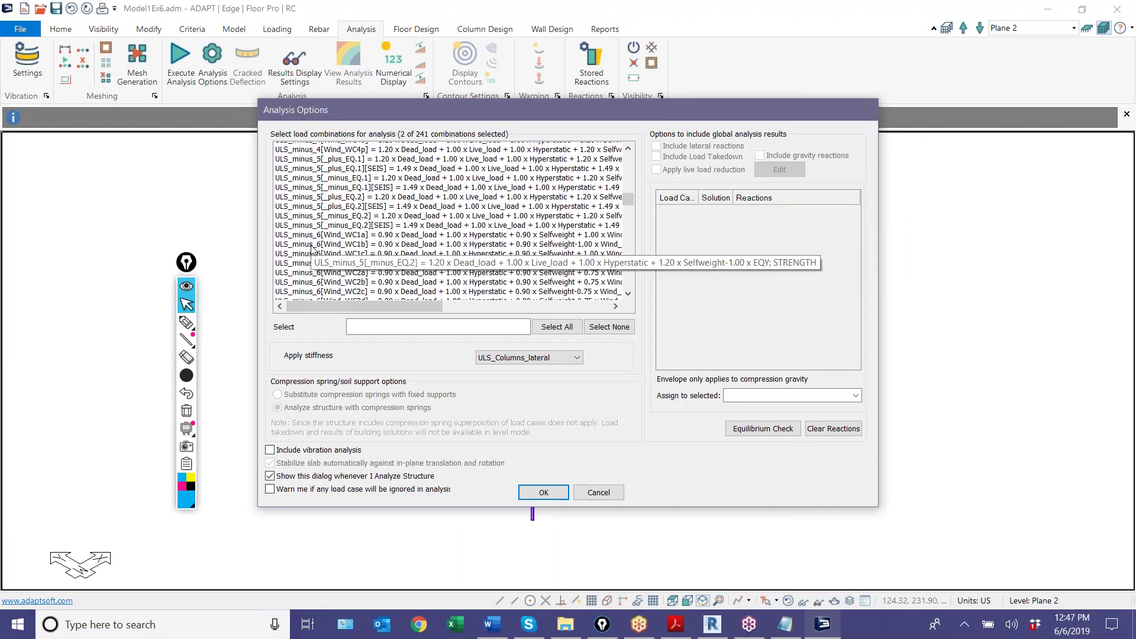
left_click(328, 213, "ctrl")
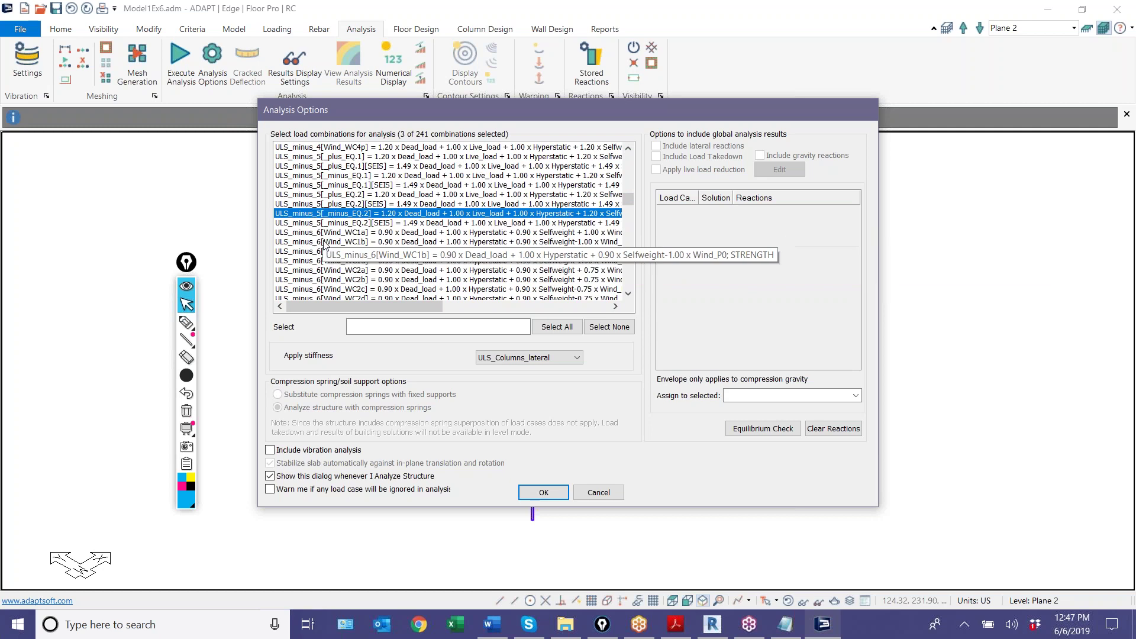
left_click(326, 156, "ctrl")
left_click(543, 492)
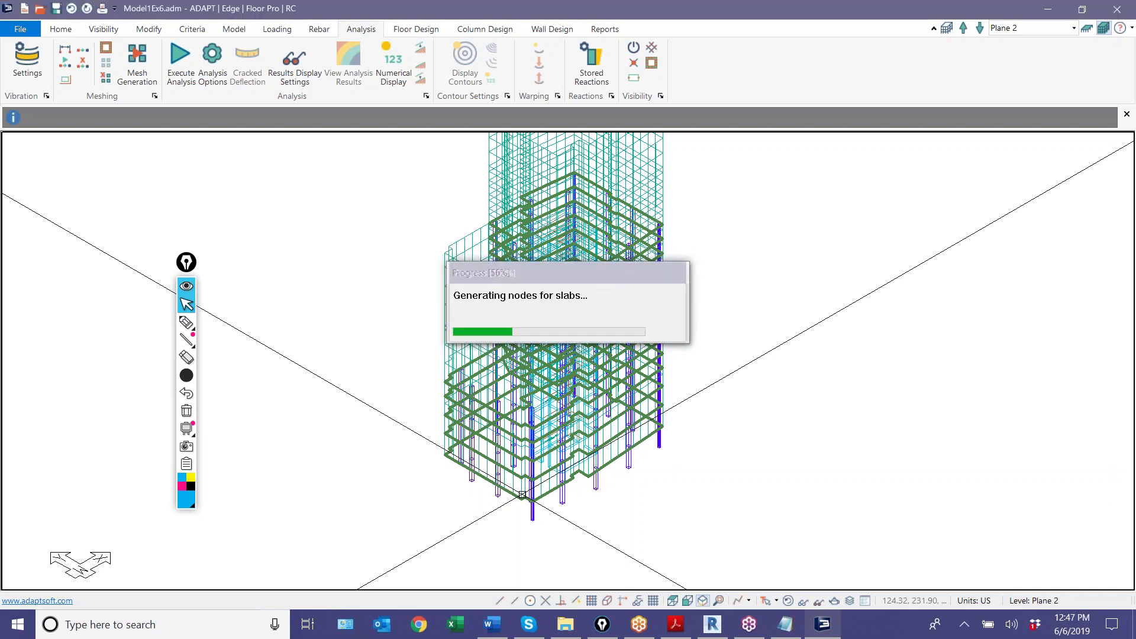
left_click(186, 323)
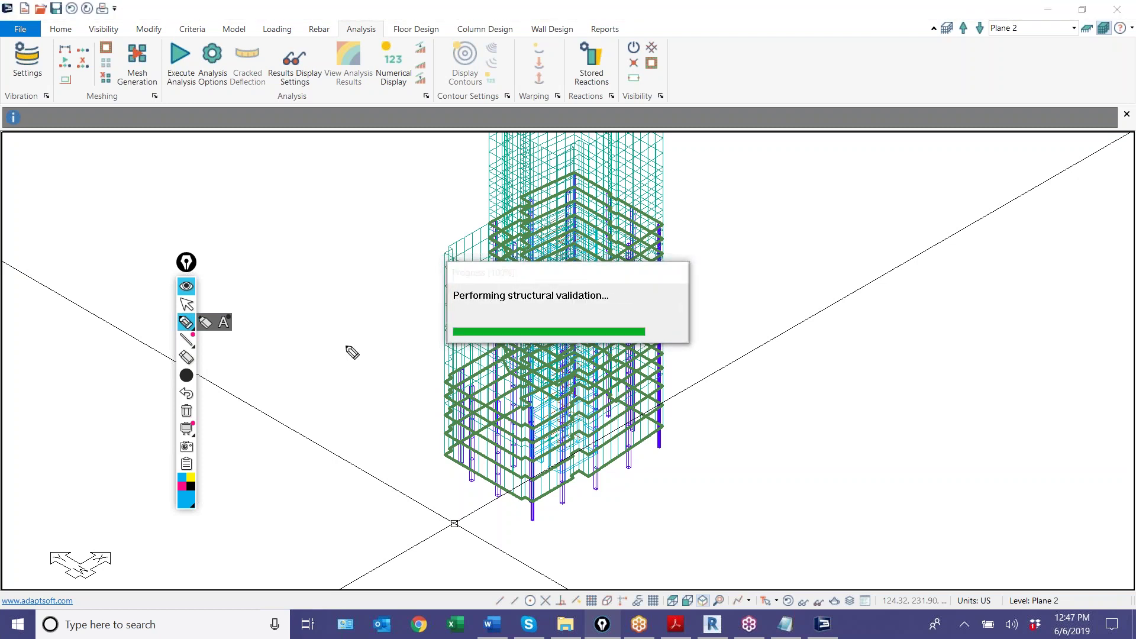
left_click_drag(322, 243, 354, 244)
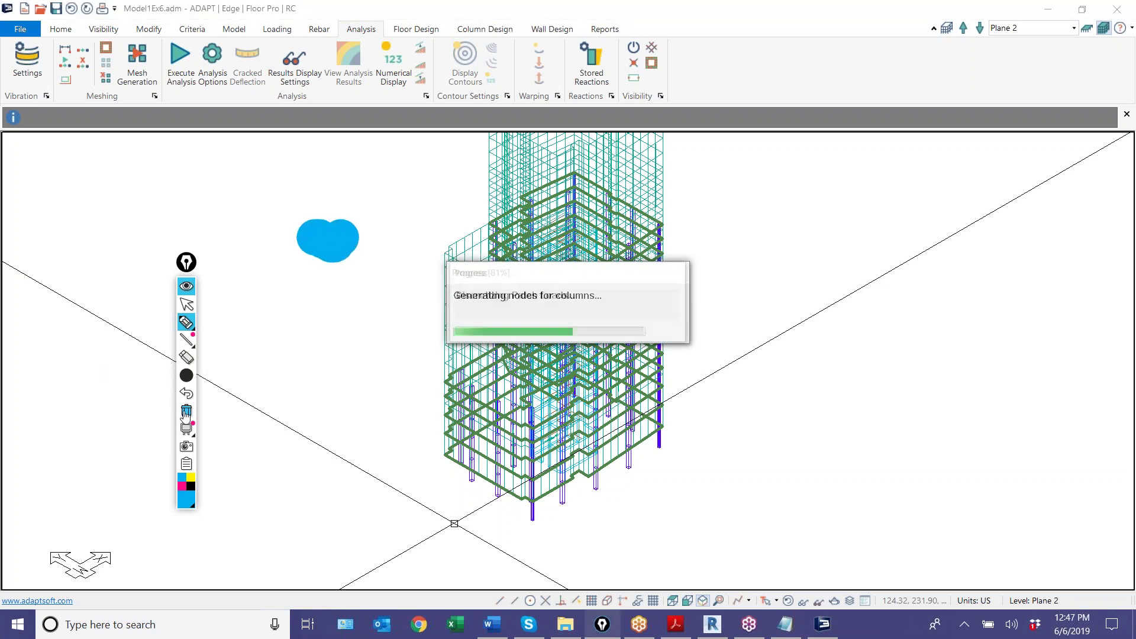
left_click(186, 410)
Choose a thin annotation pen and write a C and a W with question marks beside the model
mouse_move(187, 375)
left_click(132, 375)
mouse_move(293, 223)
left_mouse_down()
mouse_move(279, 245)
mouse_move(291, 252)
left_mouse_up()
left_click_drag(275, 295, 302, 295)
left_click_drag(352, 205, 359, 285)
left_click(352, 236)
left_click(360, 301)
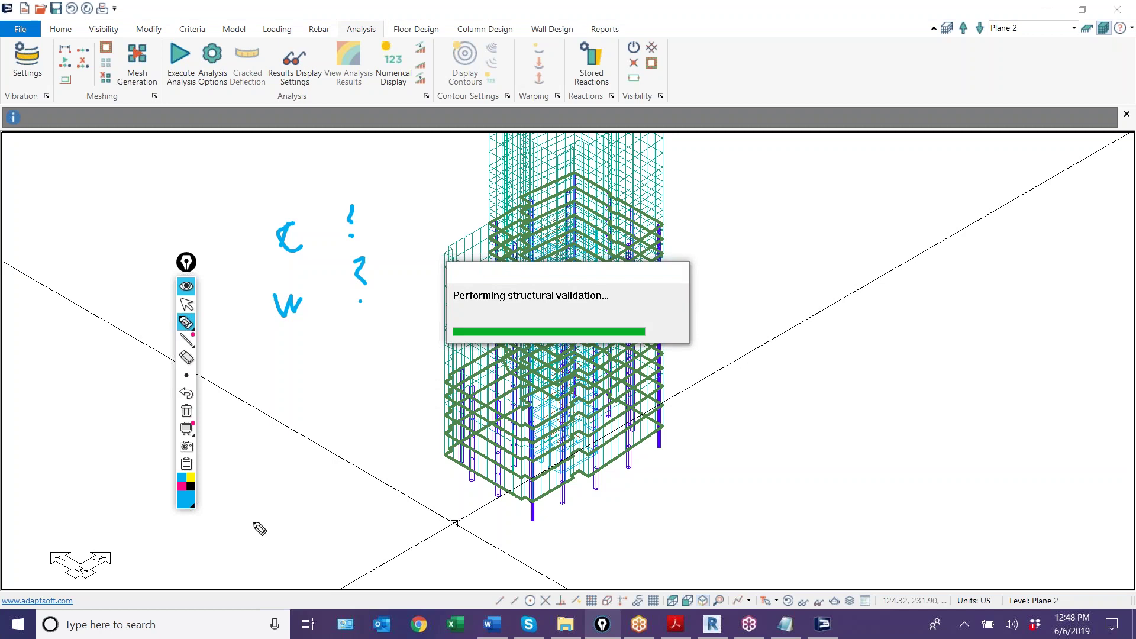
Draw two tall annotation boxes below the letters and write FEM inside the first one
mouse_move(243, 472)
left_mouse_down()
mouse_move(283, 569)
mouse_move(349, 468)
mouse_move(242, 419)
left_mouse_up()
mouse_move(393, 410)
left_mouse_down()
mouse_move(514, 567)
mouse_move(509, 393)
mouse_move(397, 408)
left_mouse_up()
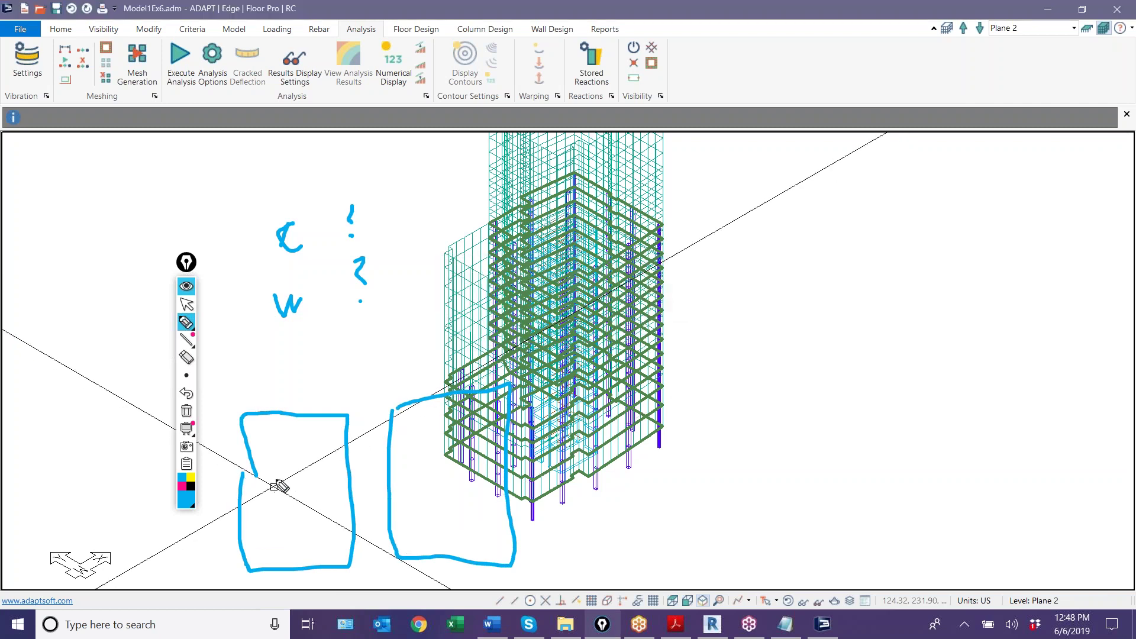
mouse_move(287, 484)
left_mouse_down()
mouse_move(275, 495)
mouse_move(288, 539)
mouse_move(294, 501)
mouse_move(297, 519)
mouse_move(324, 496)
mouse_move(342, 507)
left_mouse_up()
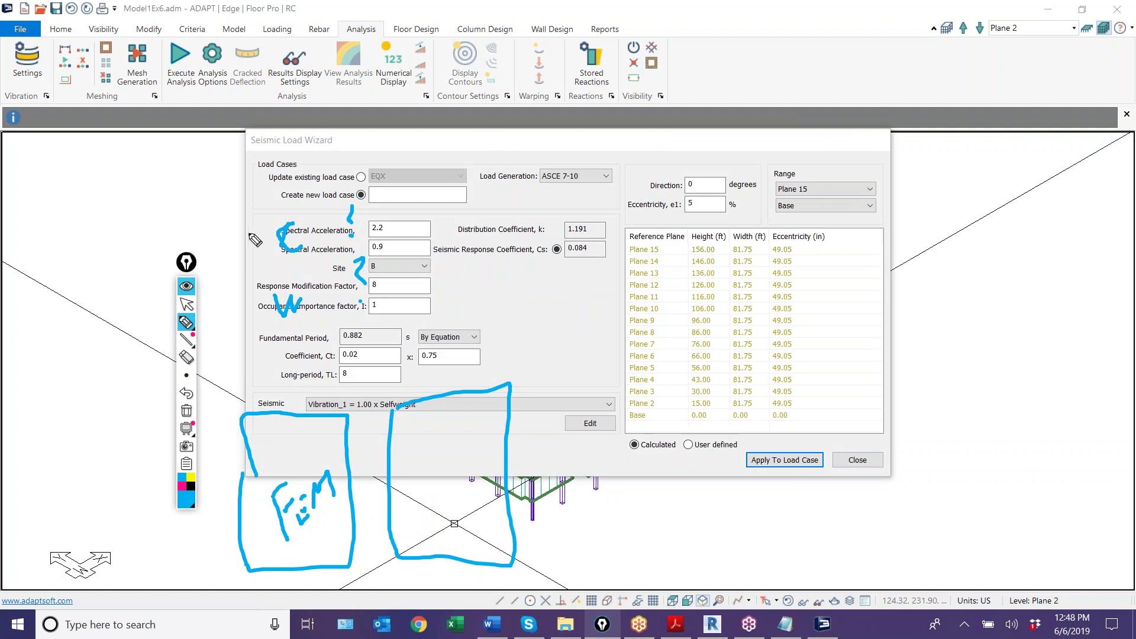
Try to apply the seismic load without a load case name, dismiss the warning and close the Seismic Load Wizard
left_click(186, 304)
left_click(765, 465)
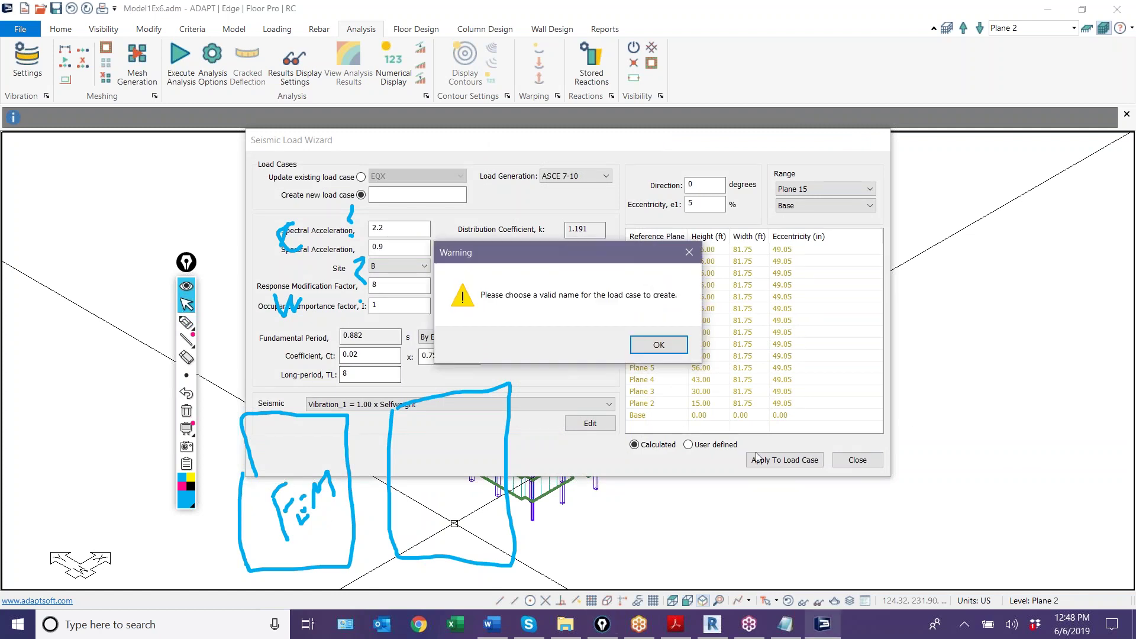
left_click(658, 344)
left_click(857, 459)
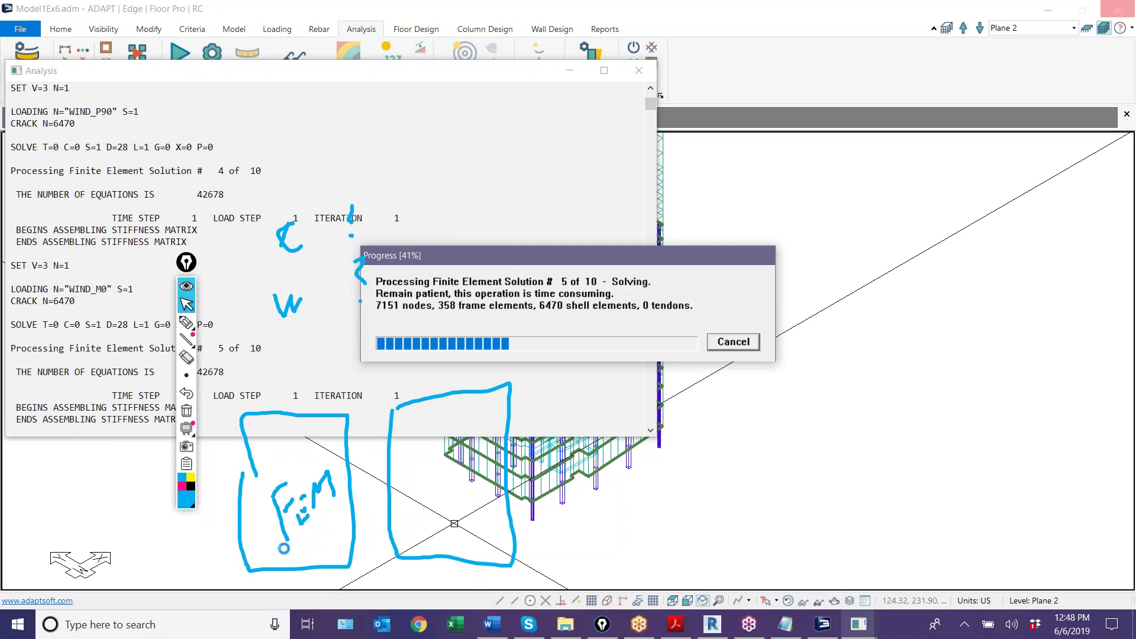
Label the first annotation box FEM 1 and FEM 2 with side marks, and write a T and a dash in the second
left_click(187, 324)
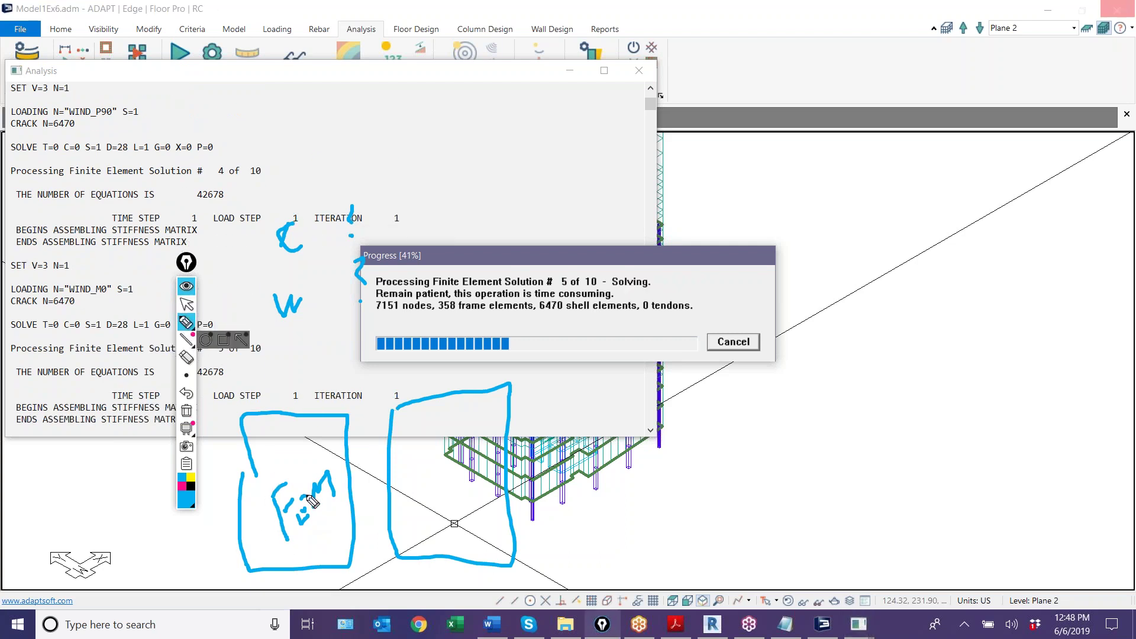
left_click(187, 304)
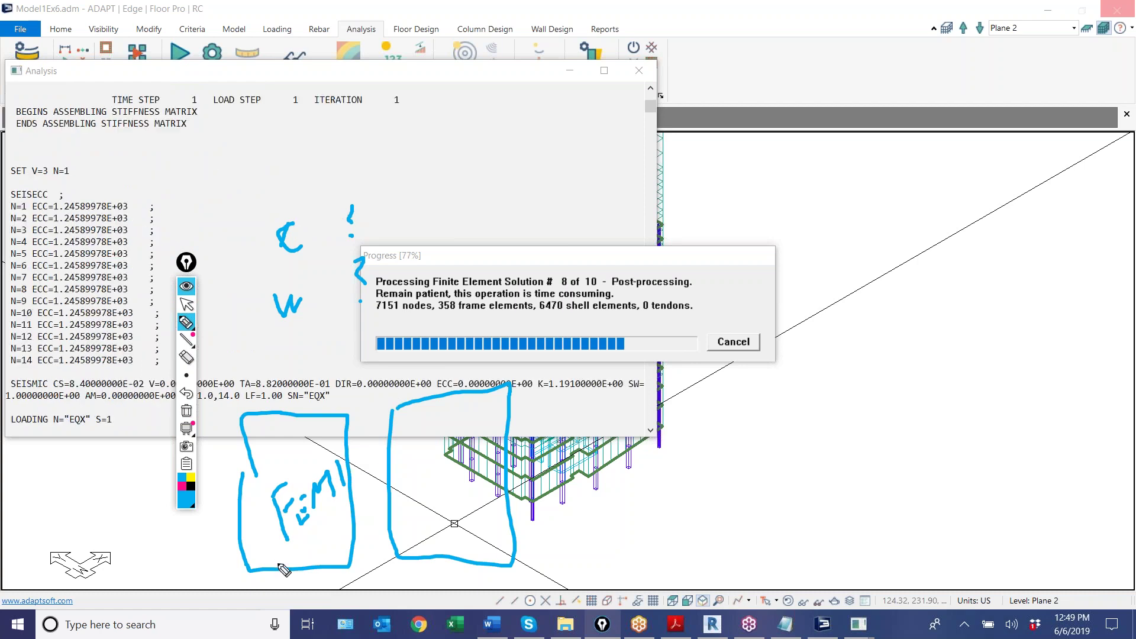
mouse_move(298, 545)
left_mouse_down()
mouse_move(303, 574)
mouse_move(314, 540)
mouse_move(331, 542)
mouse_move(335, 514)
mouse_move(363, 508)
left_mouse_up()
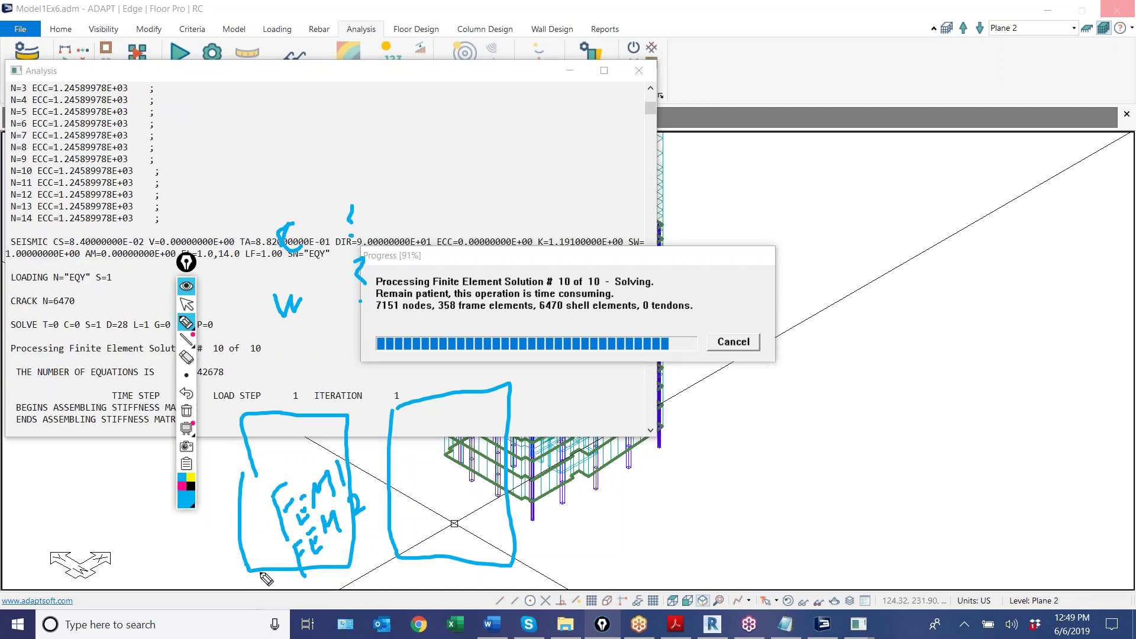
left_click_drag(242, 583, 261, 568)
mouse_move(259, 521)
left_mouse_down()
mouse_move(271, 513)
mouse_move(231, 536)
left_mouse_up()
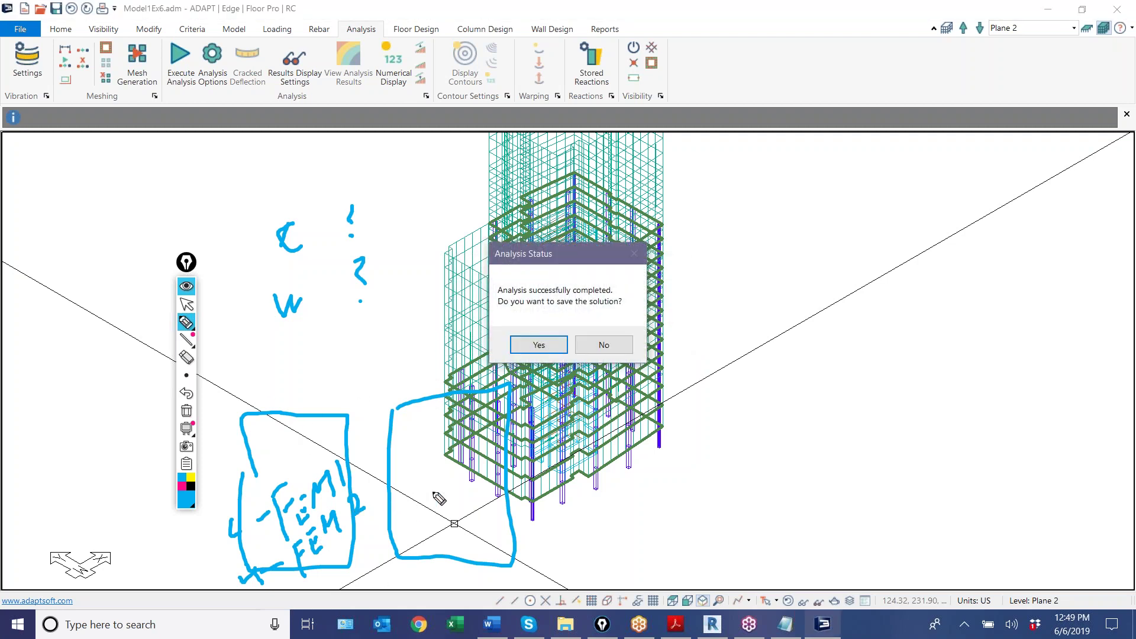
mouse_move(447, 509)
left_mouse_down()
mouse_move(438, 478)
mouse_move(467, 473)
left_mouse_up()
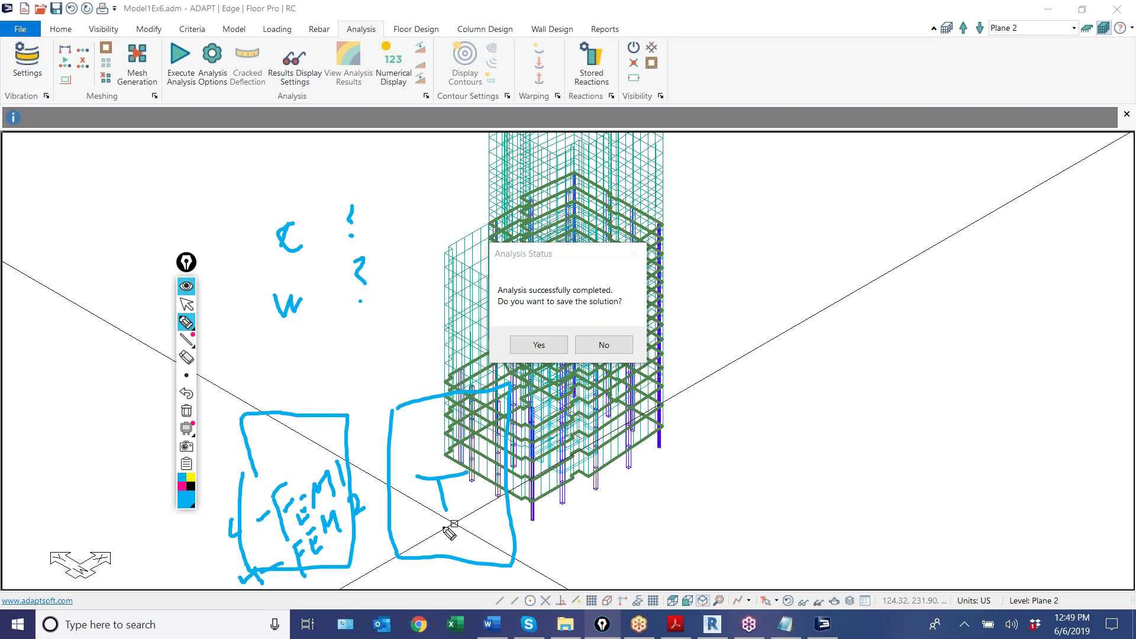
left_click_drag(471, 499, 504, 504)
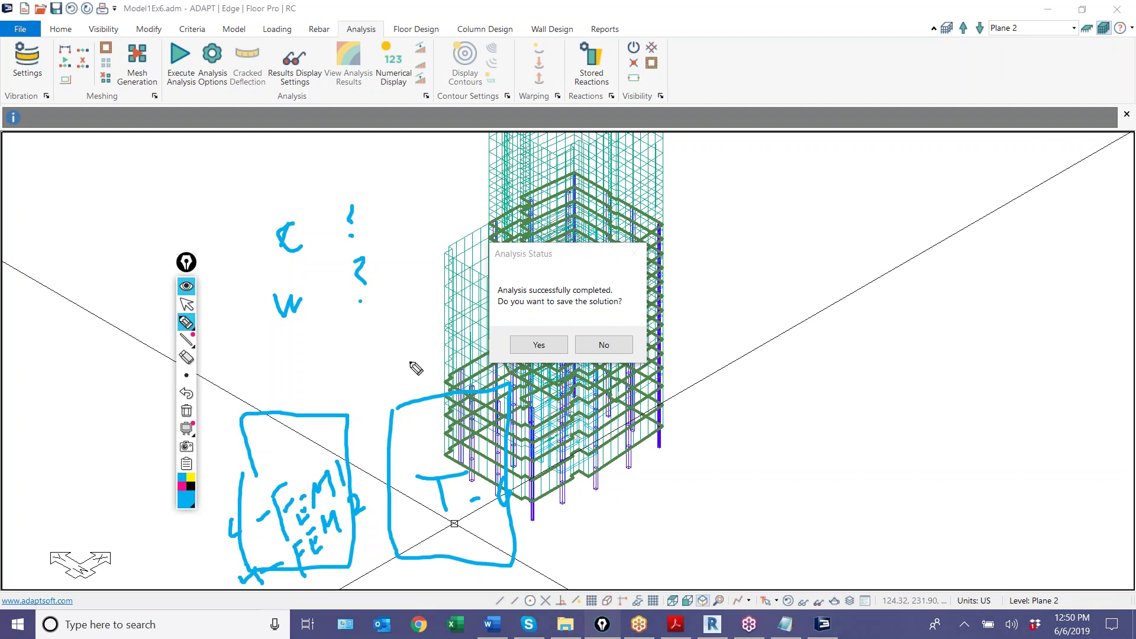
Leave the annotation pen and save the completed analysis solution
left_click(186, 304)
left_click(539, 345)
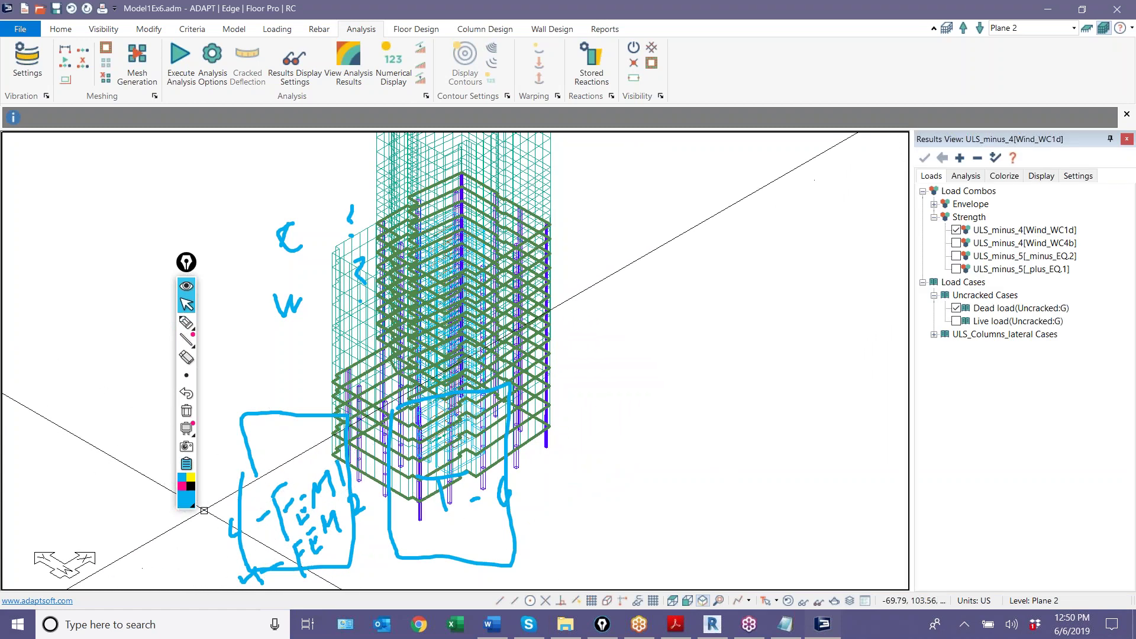
Erase all annotation drawings and clear the teal line overlay from the 3D building view
left_click(187, 410)
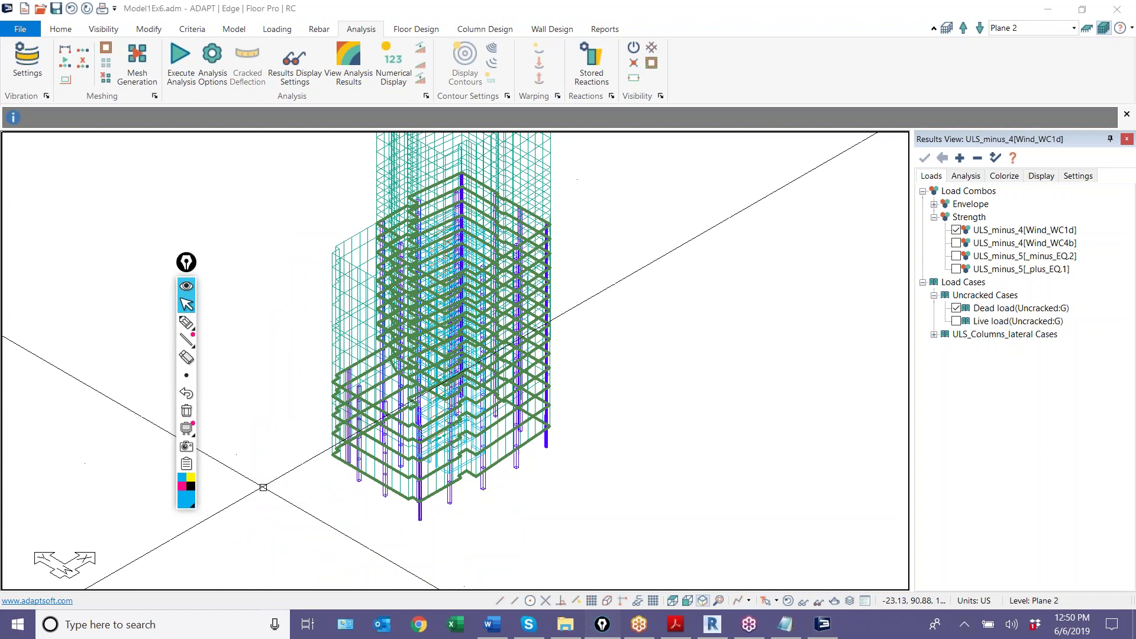
middle_click_drag(332, 509, 393, 518)
scroll(476, 503, "down", 2)
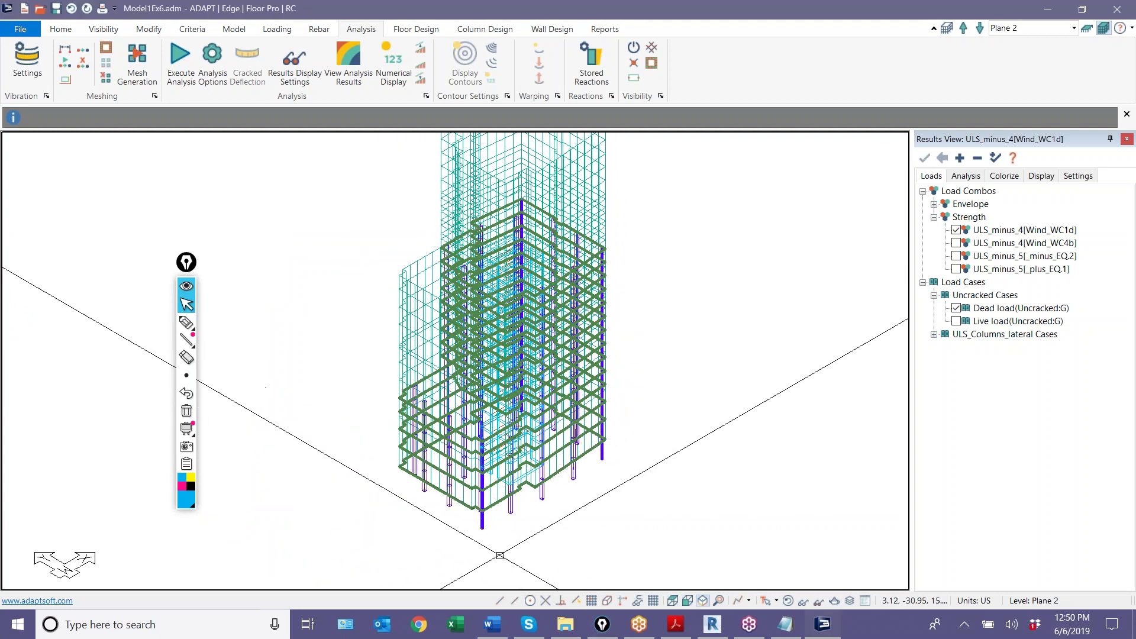
scroll(500, 556, "up", 2)
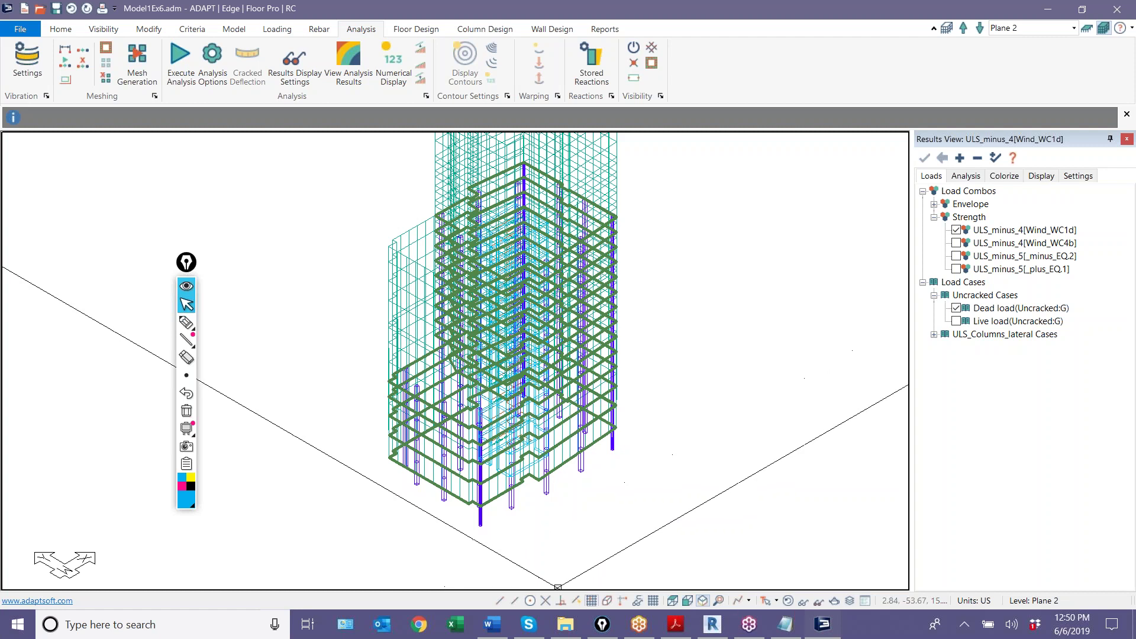
left_click(790, 602)
middle_click_drag(631, 474, 618, 476)
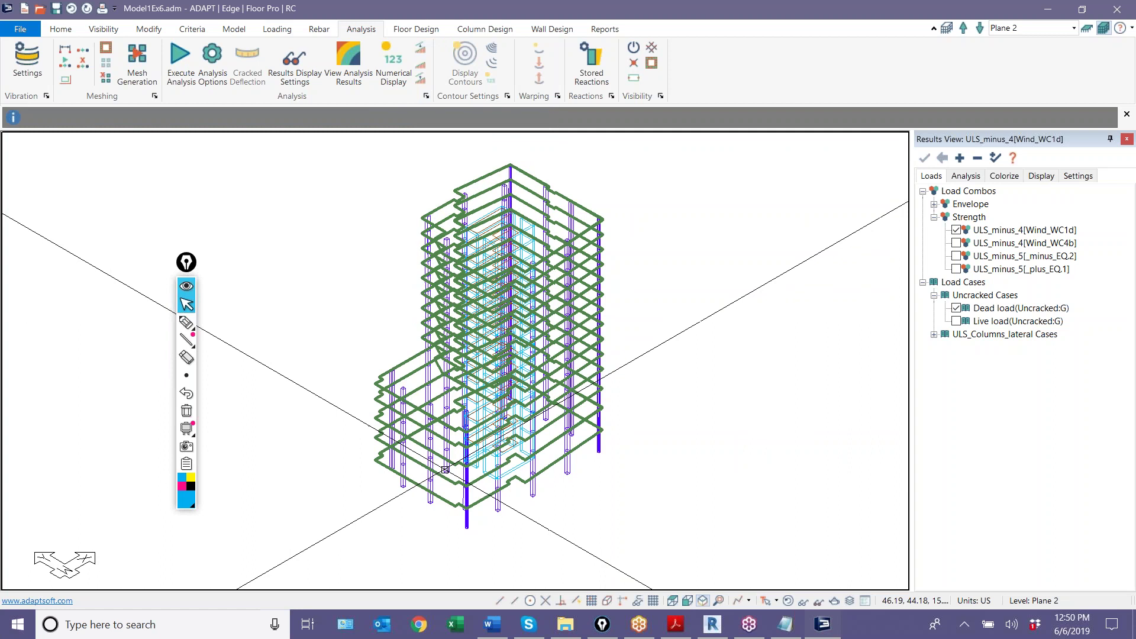
Regenerate the tributaries and recalculate the tributary loads for the load takedown, keeping the existing tributary options, and accept
left_click(277, 31)
left_click(598, 67)
left_click_drag(554, 105, 876, 88)
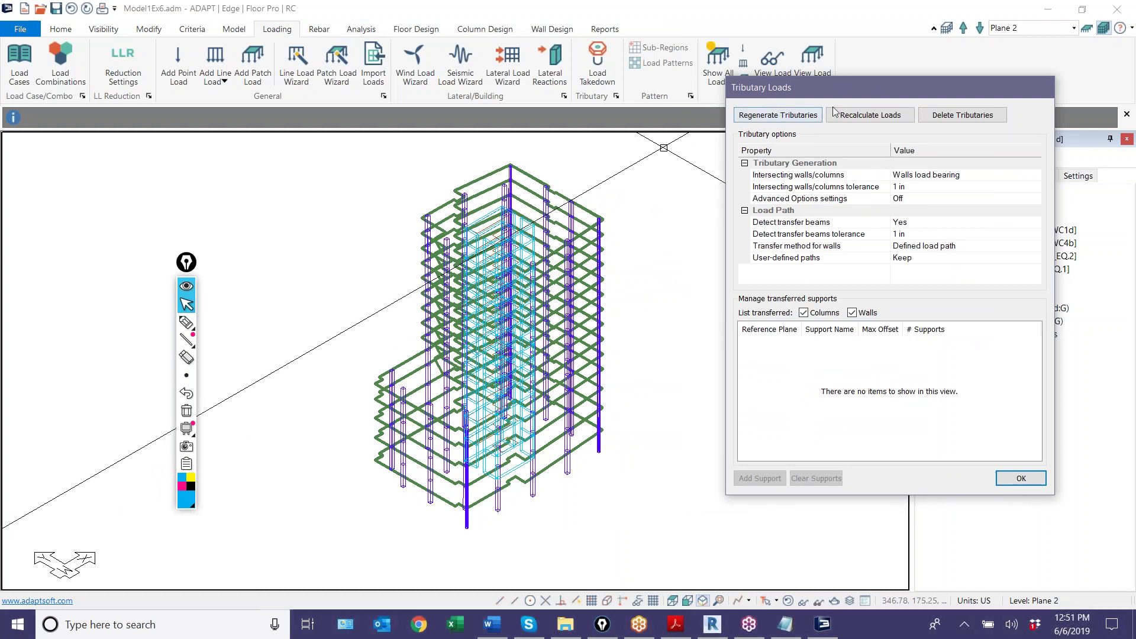
left_click_drag(844, 84, 811, 82)
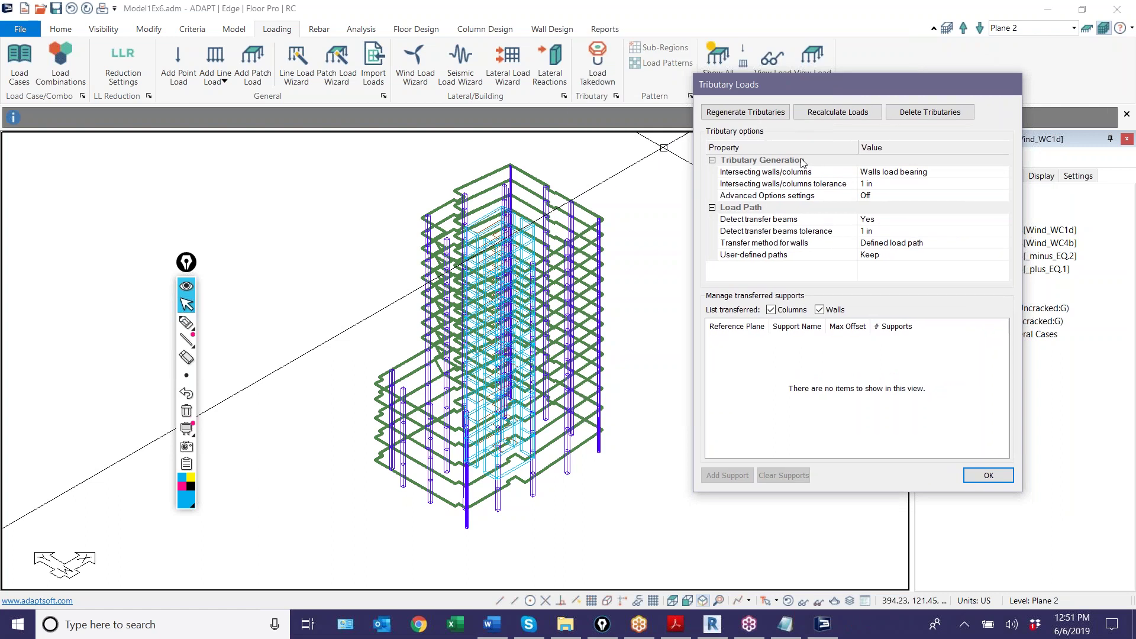
left_click(1078, 211)
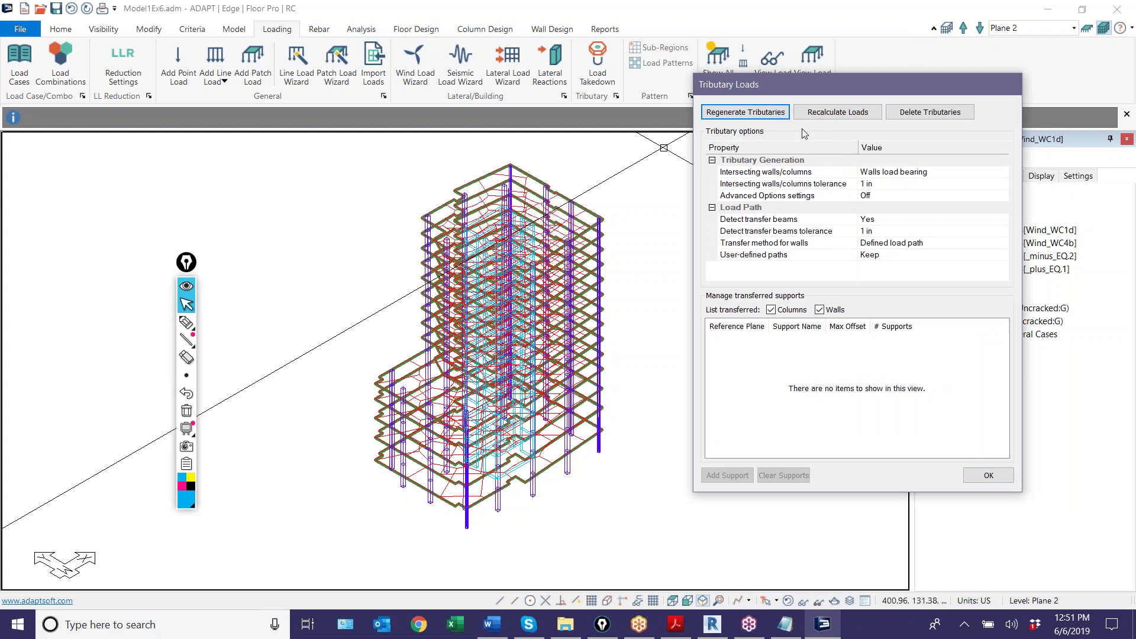
left_click(823, 114)
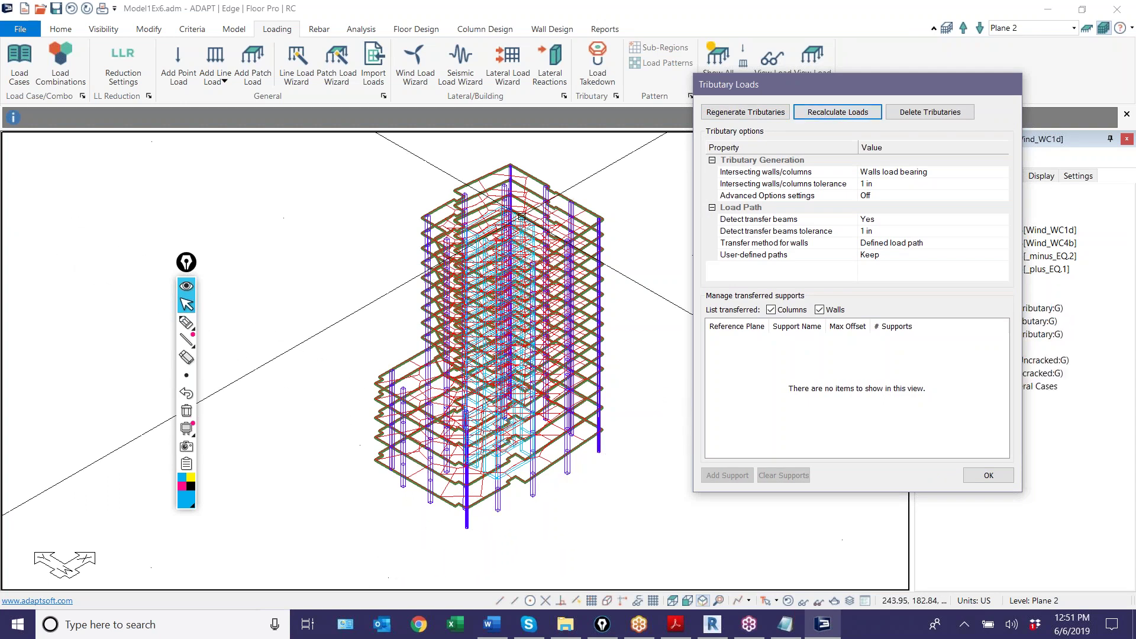
left_click_drag(919, 84, 671, 80)
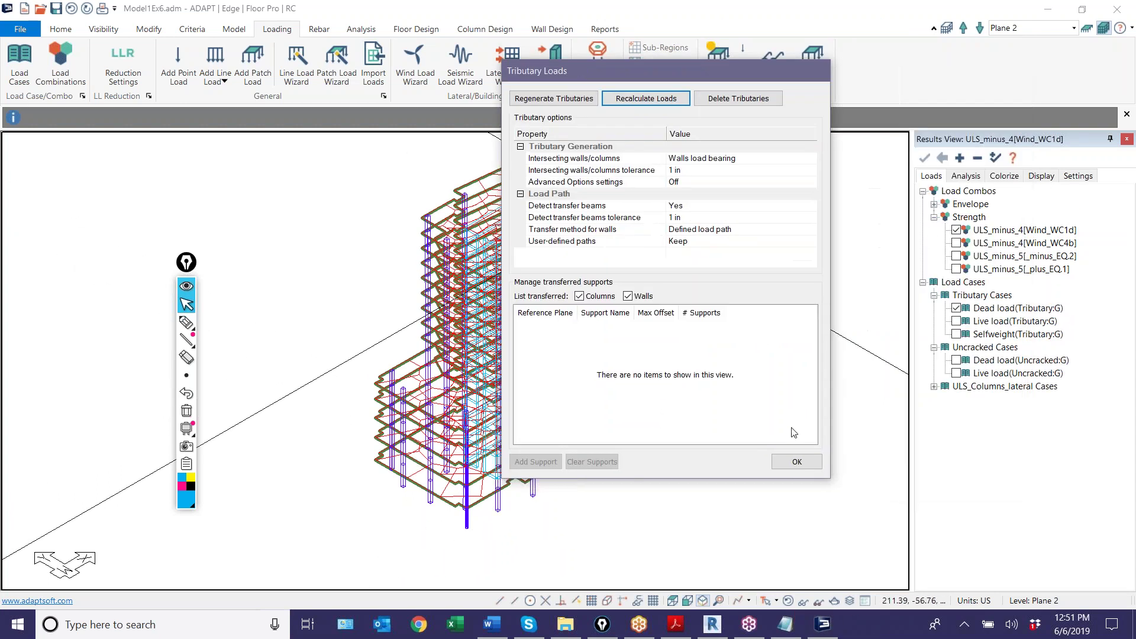
left_click(792, 463)
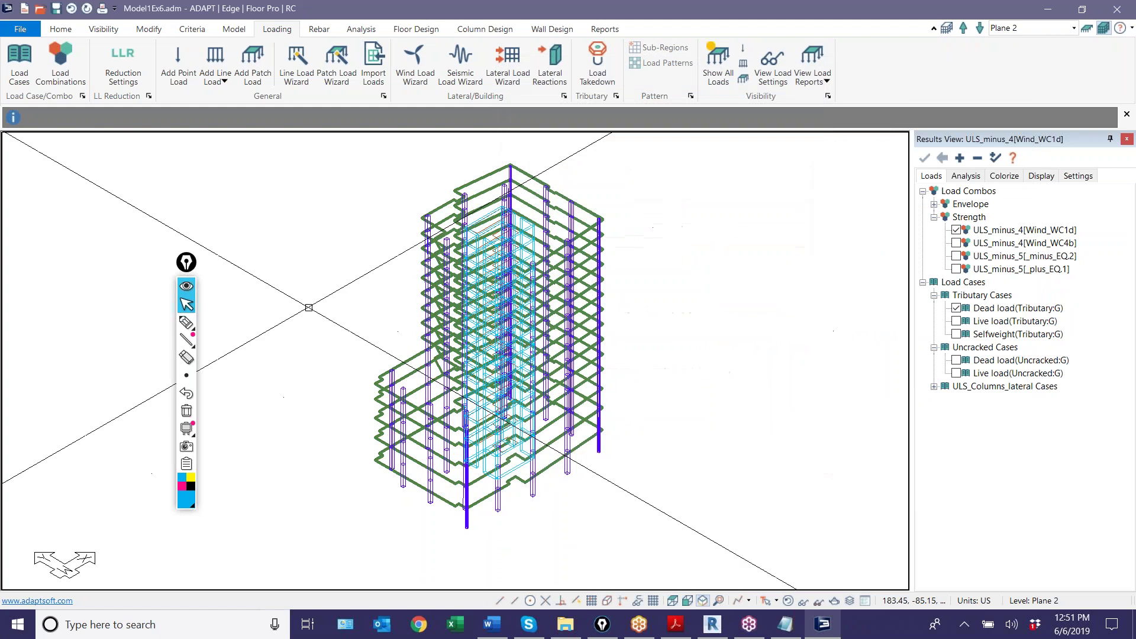
Switch to single-level display and show Plane 15 in plan view
left_click(1087, 27)
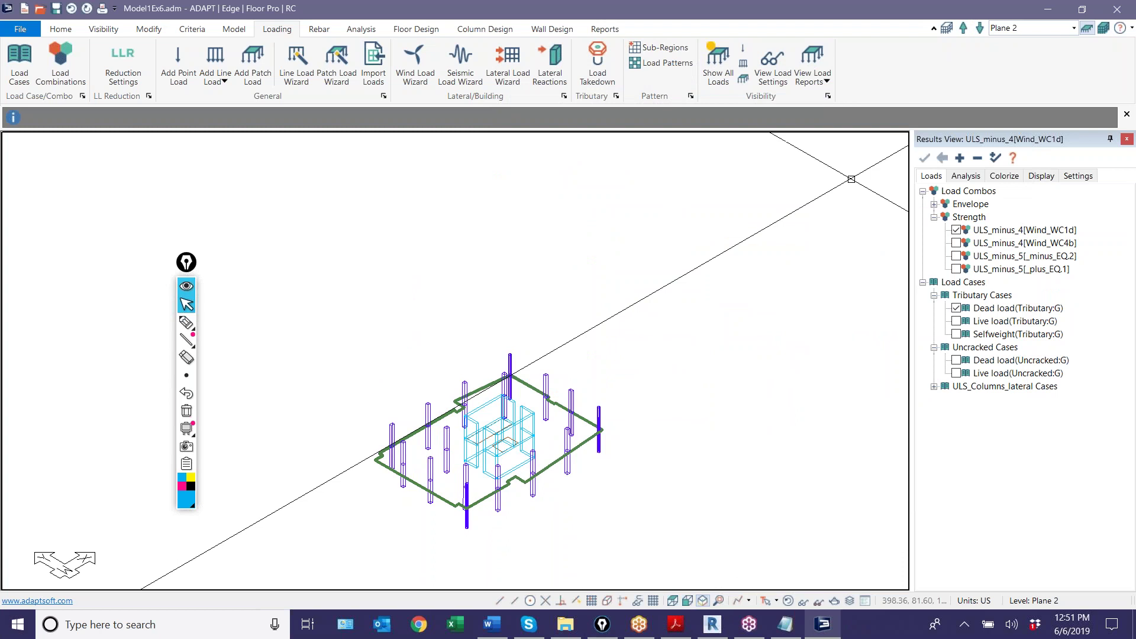
left_click(1073, 28)
scroll(1022, 75, "up", 3)
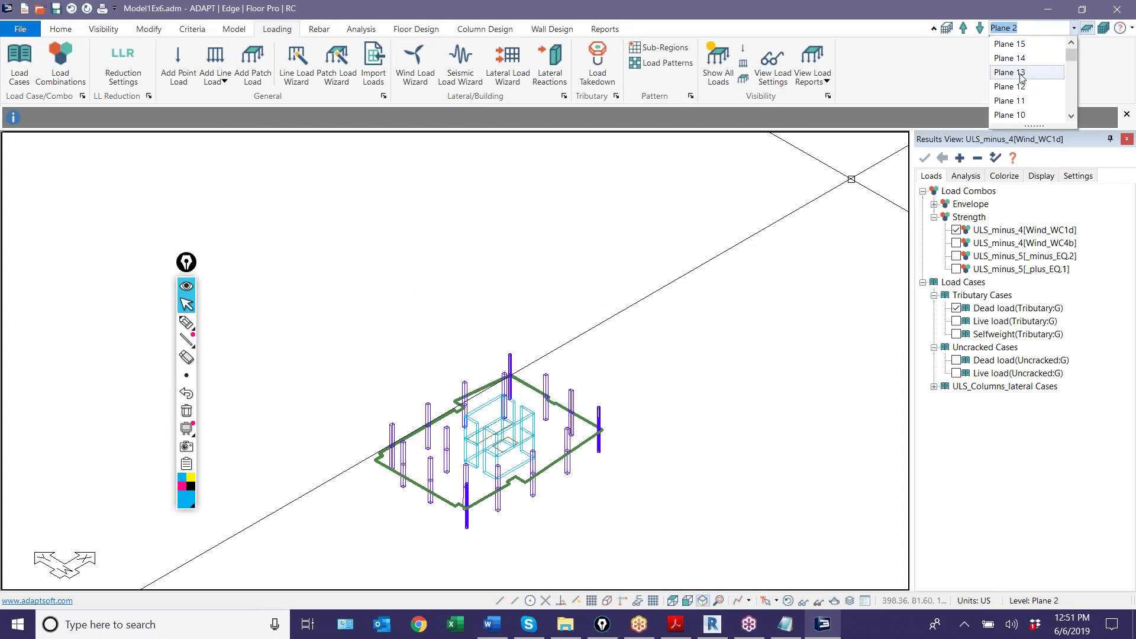
left_click(1027, 45)
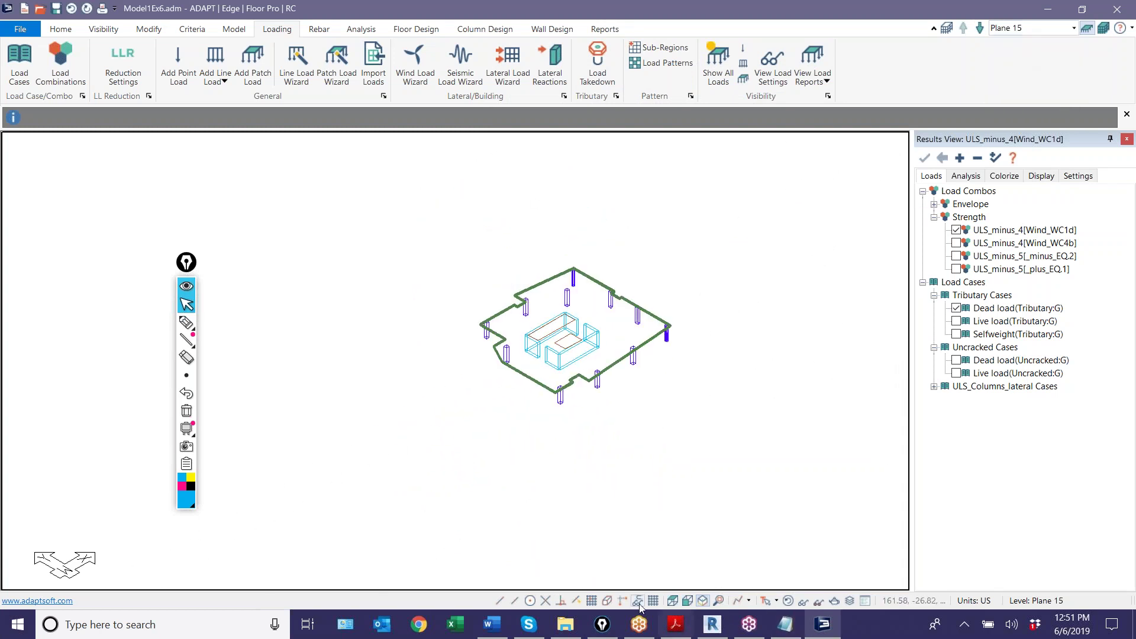
left_click(672, 601)
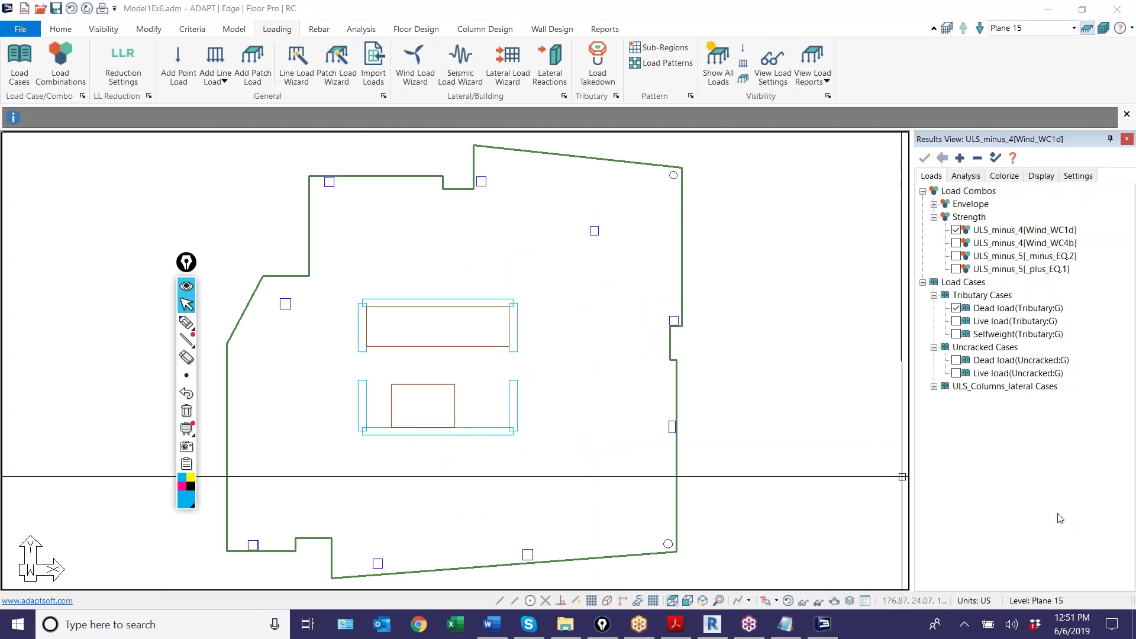
Display the load takedown tributary boundaries on Plane 15
left_click(963, 177)
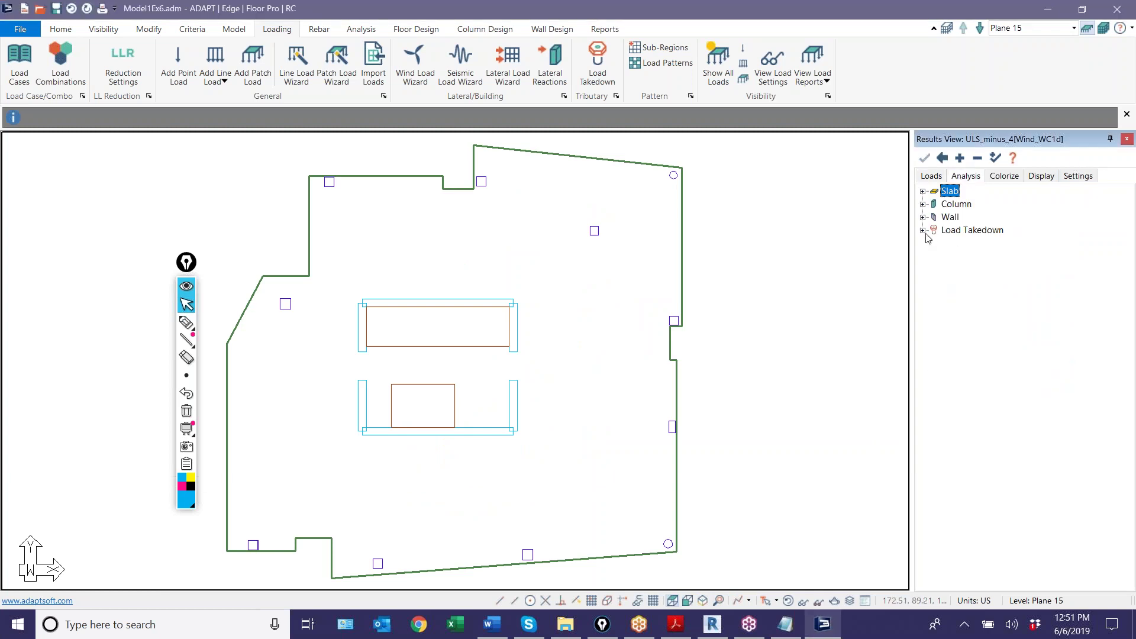
left_click(923, 230)
left_click(947, 248)
left_click(945, 243)
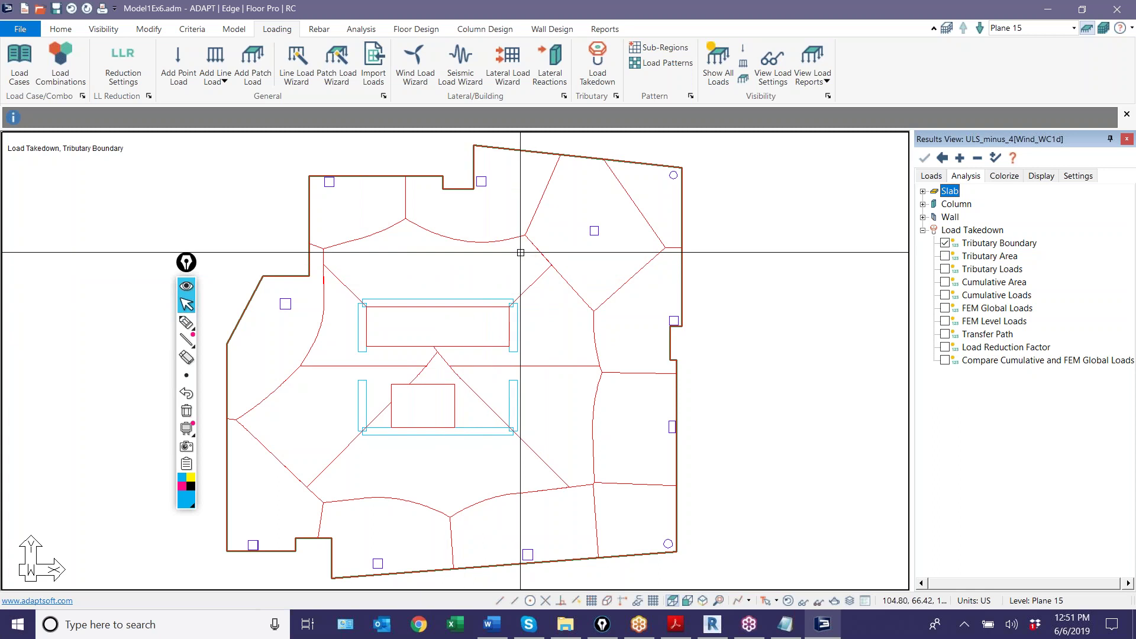
scroll(568, 253, "up", 5)
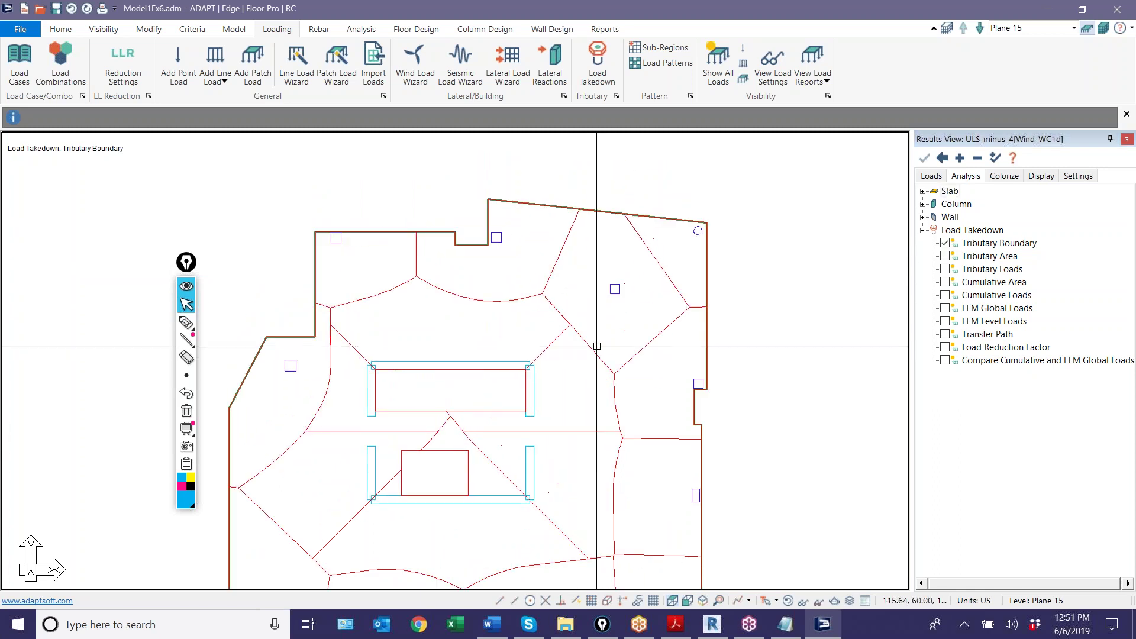
Add the cumulative loads to the load takedown display, examine an interior column on Plane 15, and switch to Plane 2
left_click(945, 294)
scroll(615, 259, "up", 3)
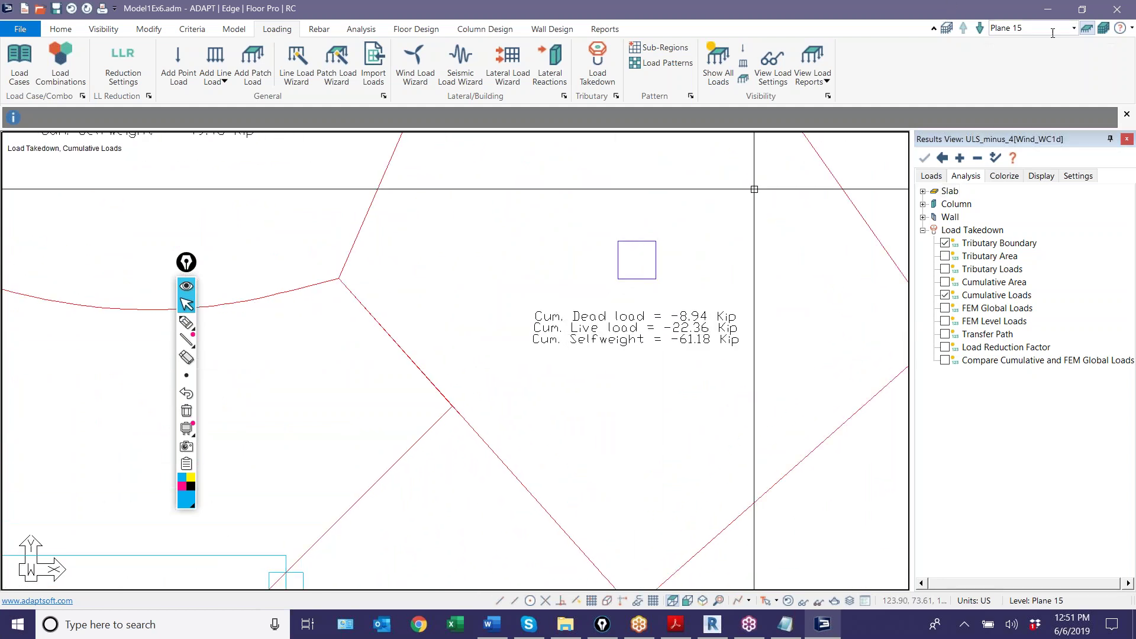
left_click(1074, 27)
scroll(1013, 112, "down", 3)
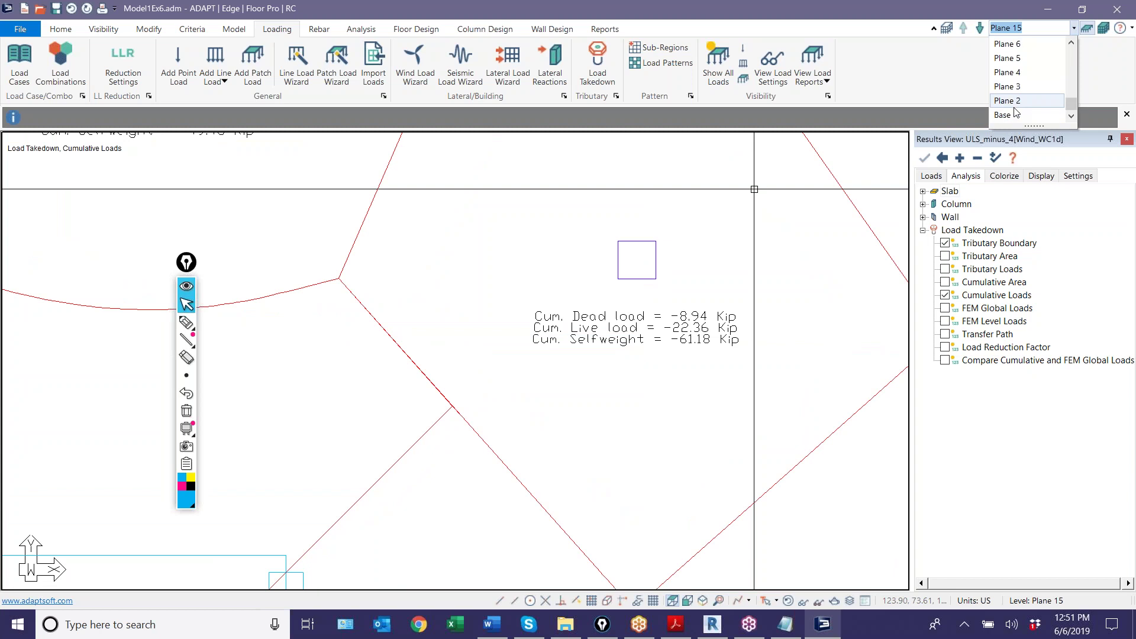
left_click(1010, 101)
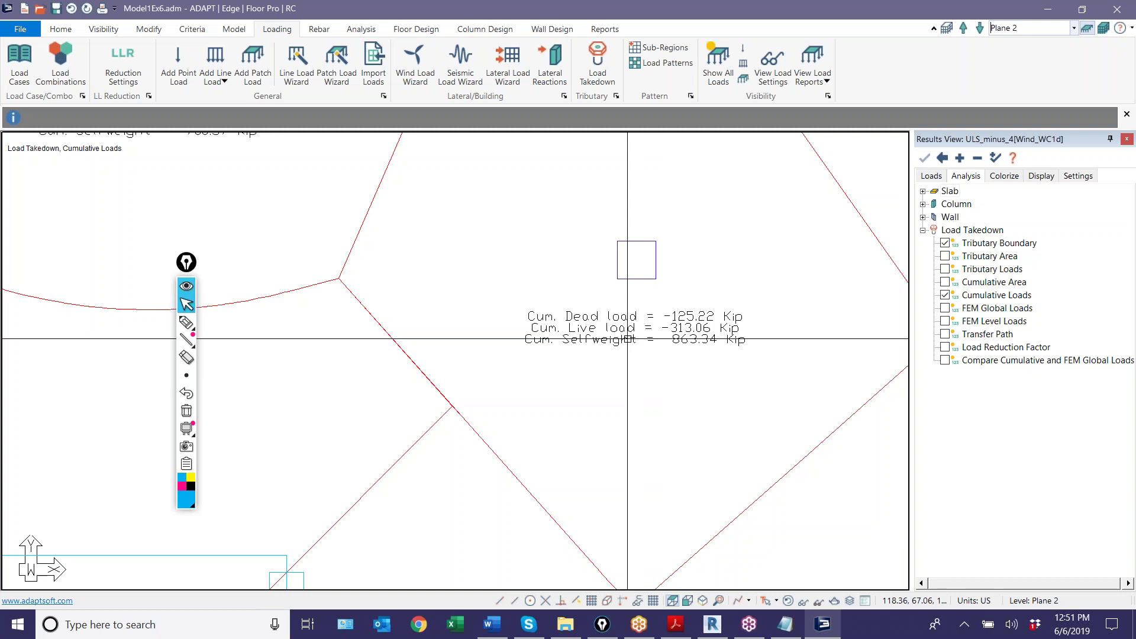
Add the FEM global loads on Plane 2 and examine them against the cumulative loads at the interior column
left_click(944, 309)
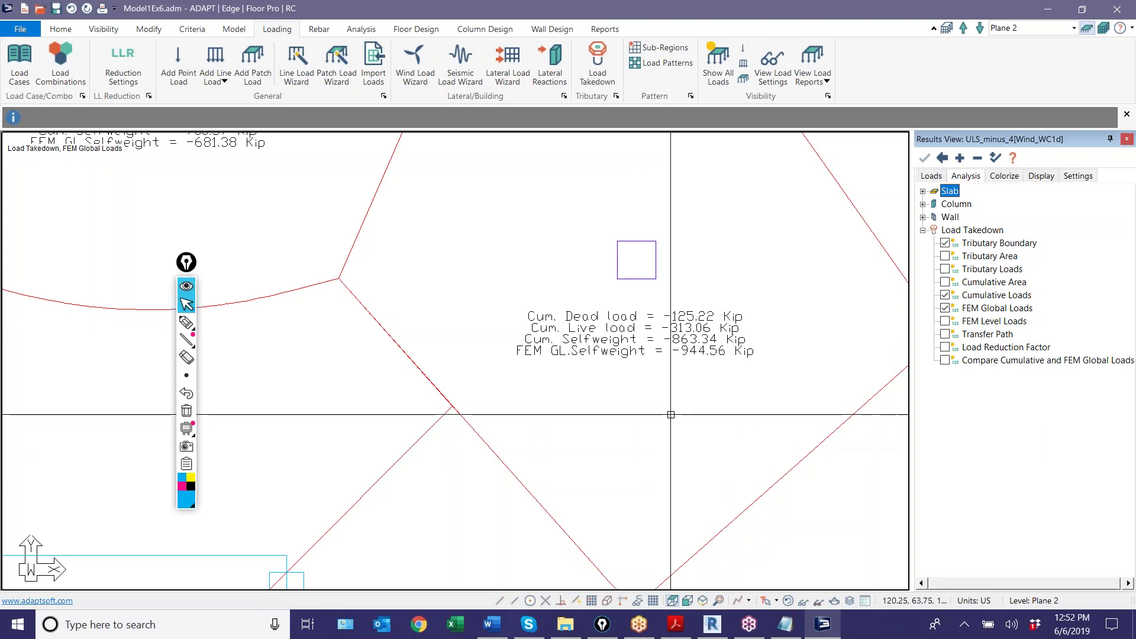
middle_click_drag(659, 391, 651, 431)
scroll(651, 430, "up", 2)
scroll(651, 430, "up", 3)
scroll(634, 411, "down", 3)
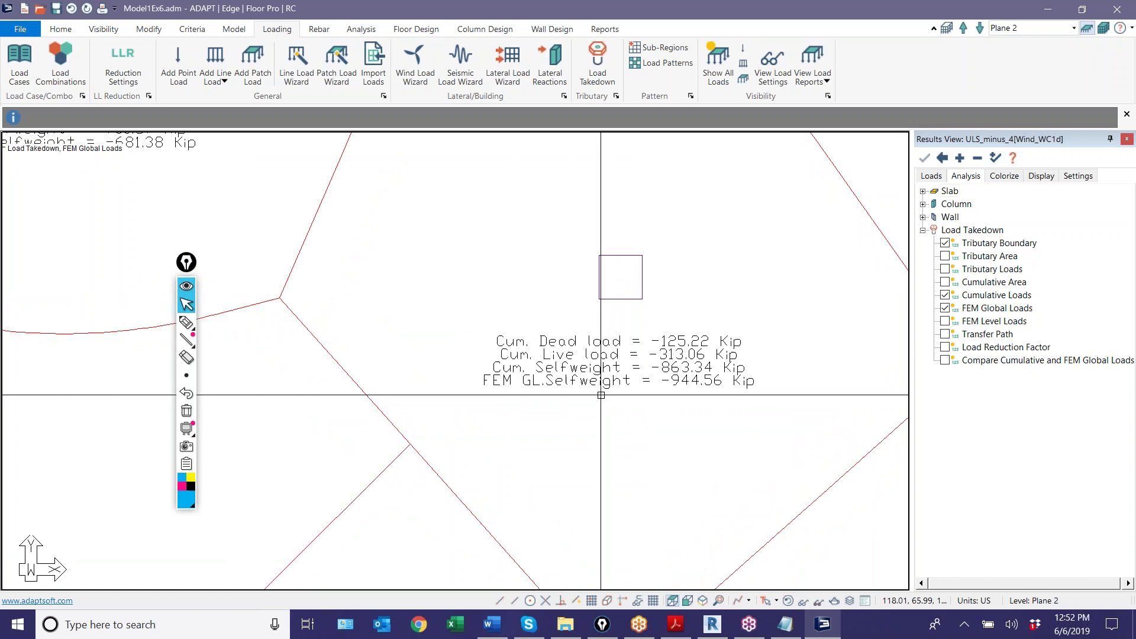
scroll(652, 375, "up", 3)
scroll(680, 379, "down", 3)
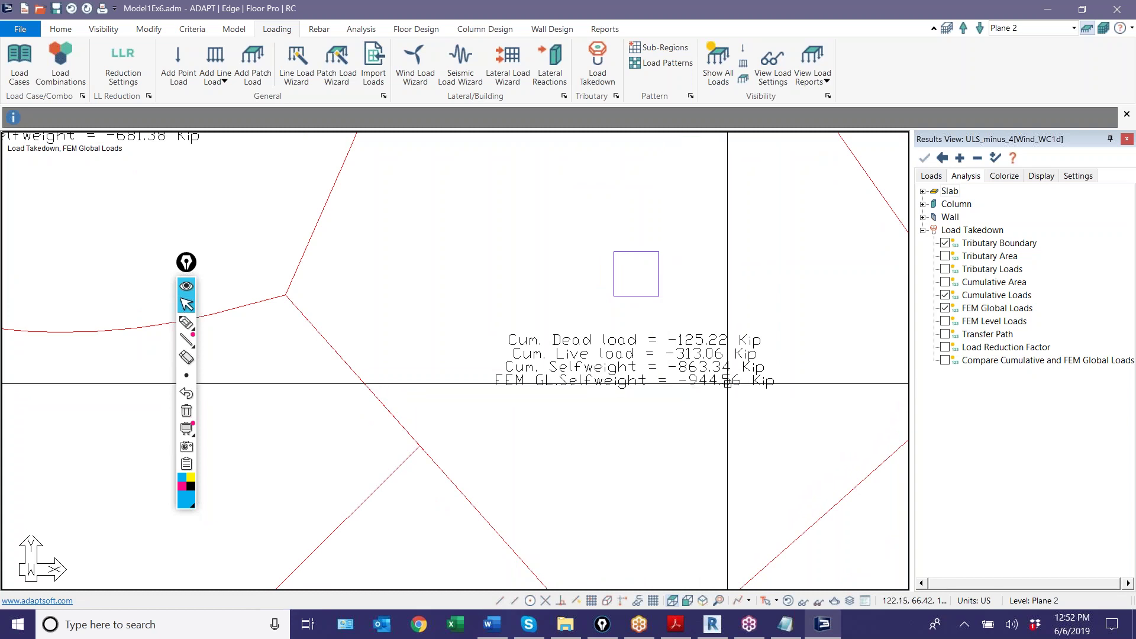
Highlight the interior column's load label, deselect it, and compare cumulative and FEM selfweight at the surrounding columns
right_click(630, 392)
left_click(545, 382)
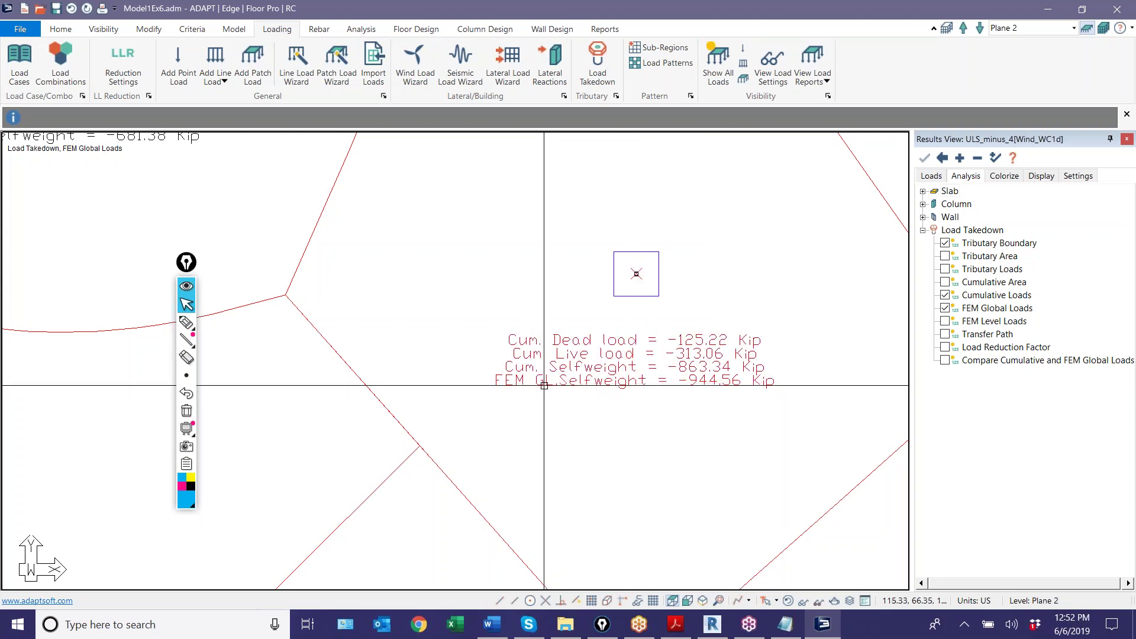
key("Escape")
scroll(549, 430, "down", 5)
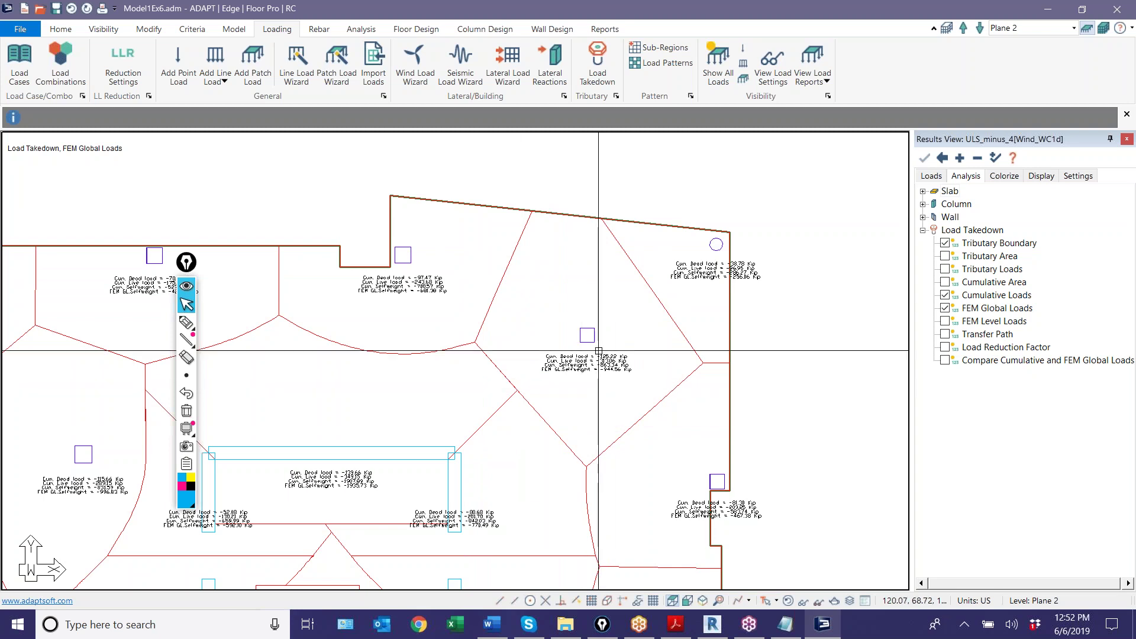
scroll(559, 391, "up", 3)
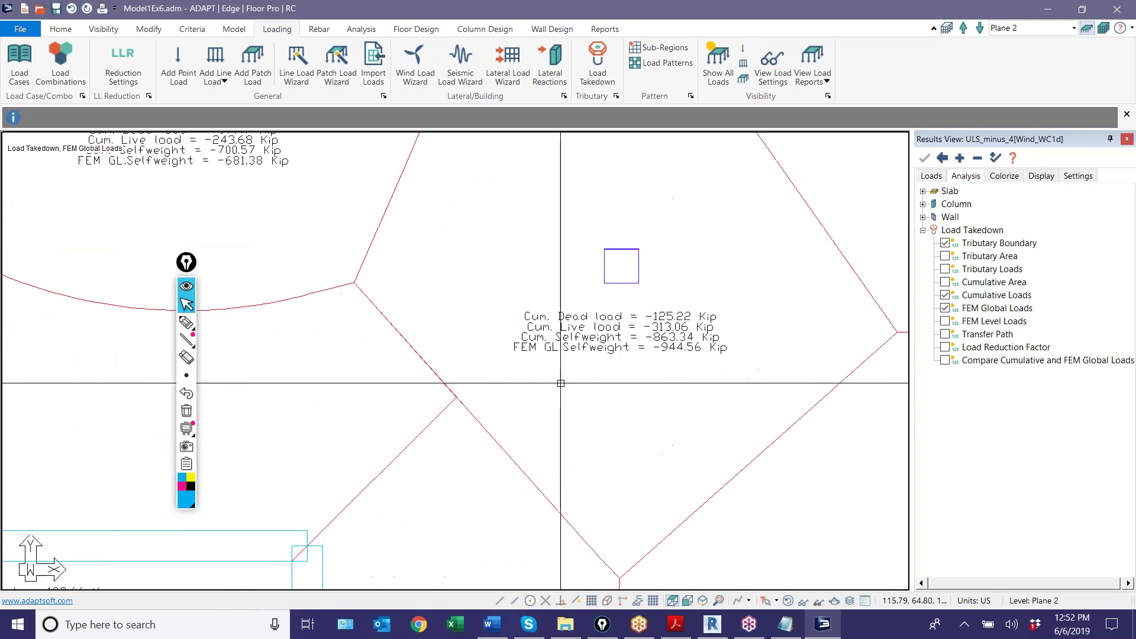
scroll(561, 383, "down", 2)
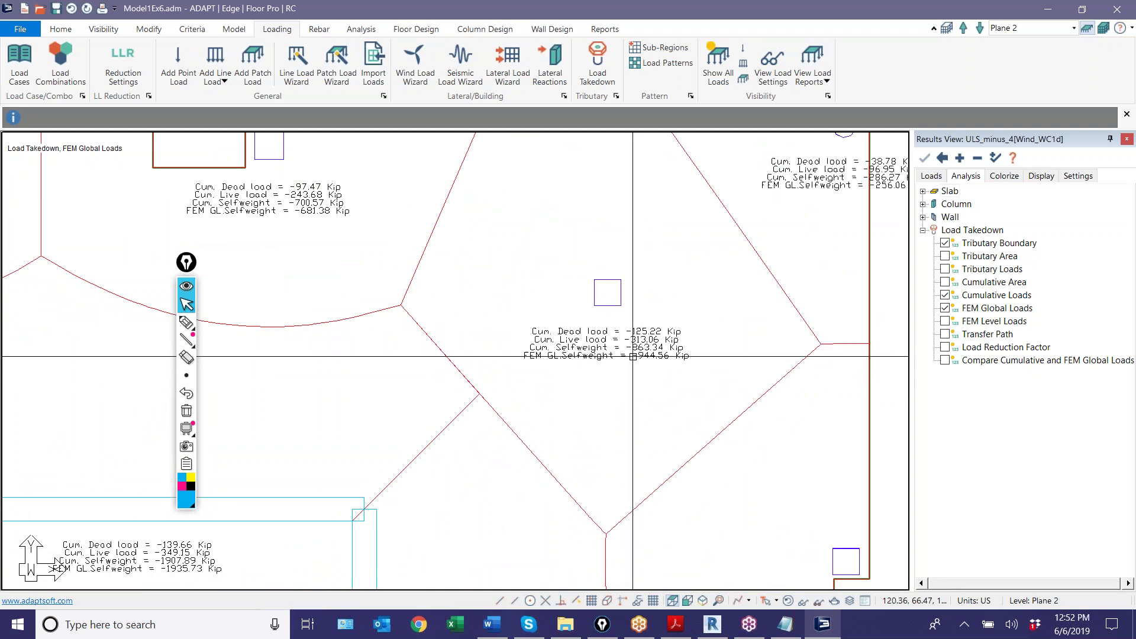
scroll(633, 356, "down", 2)
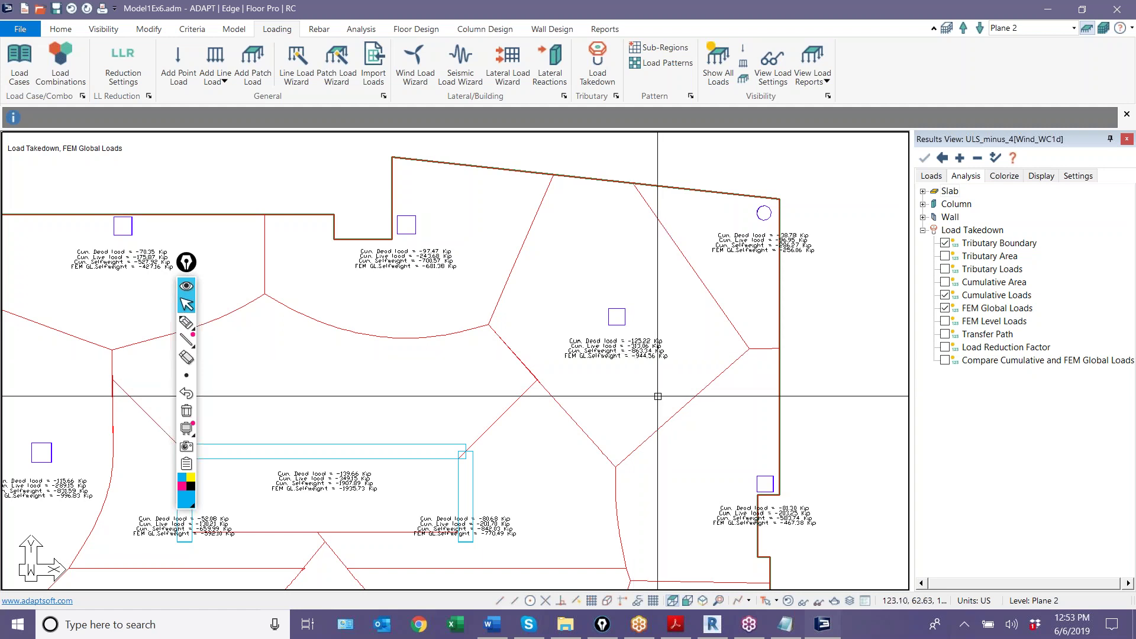
Return to the isometric view of all levels and clear the load takedown results from the display
left_click(702, 600)
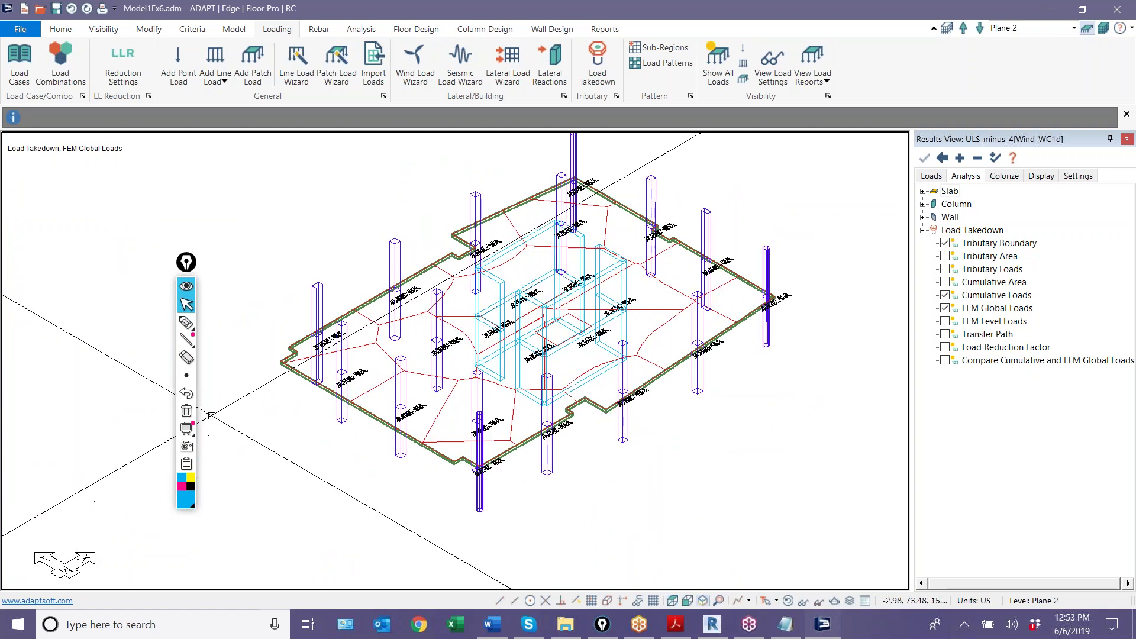
left_click(1103, 28)
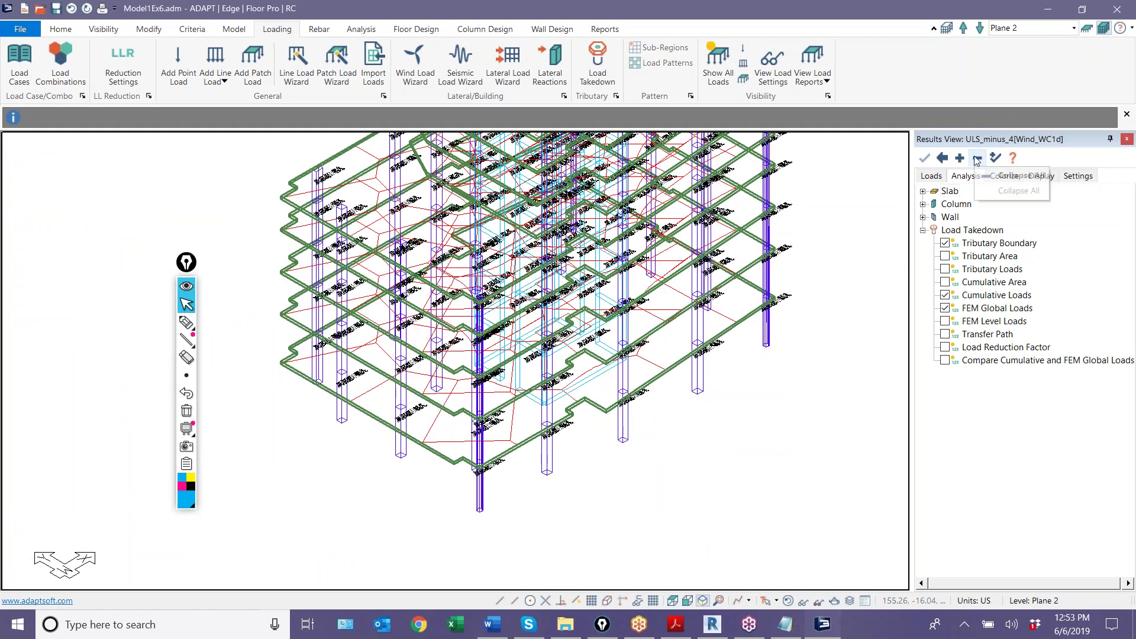
left_click(943, 159)
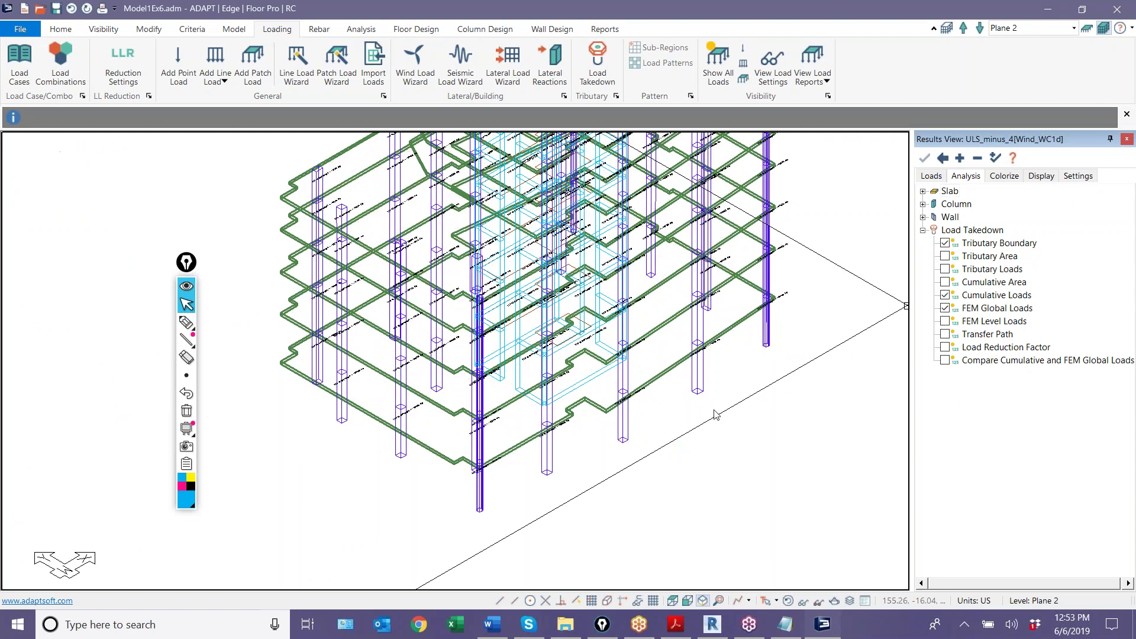
Open the properties of a lower-storey column, examine its general section data, and close them
scroll(731, 410, "up", 1)
middle_click_drag(698, 427, 646, 475)
scroll(642, 466, "down", 3)
scroll(302, 498, "up", 4)
scroll(353, 482, "up", 2)
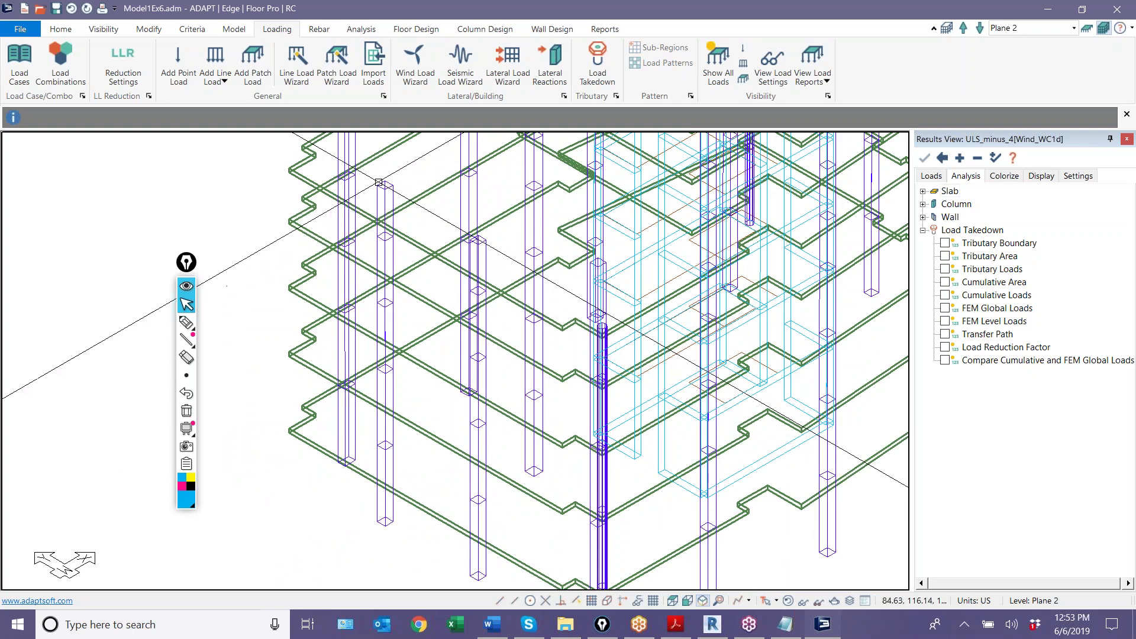
left_click(380, 183)
double_click(380, 184)
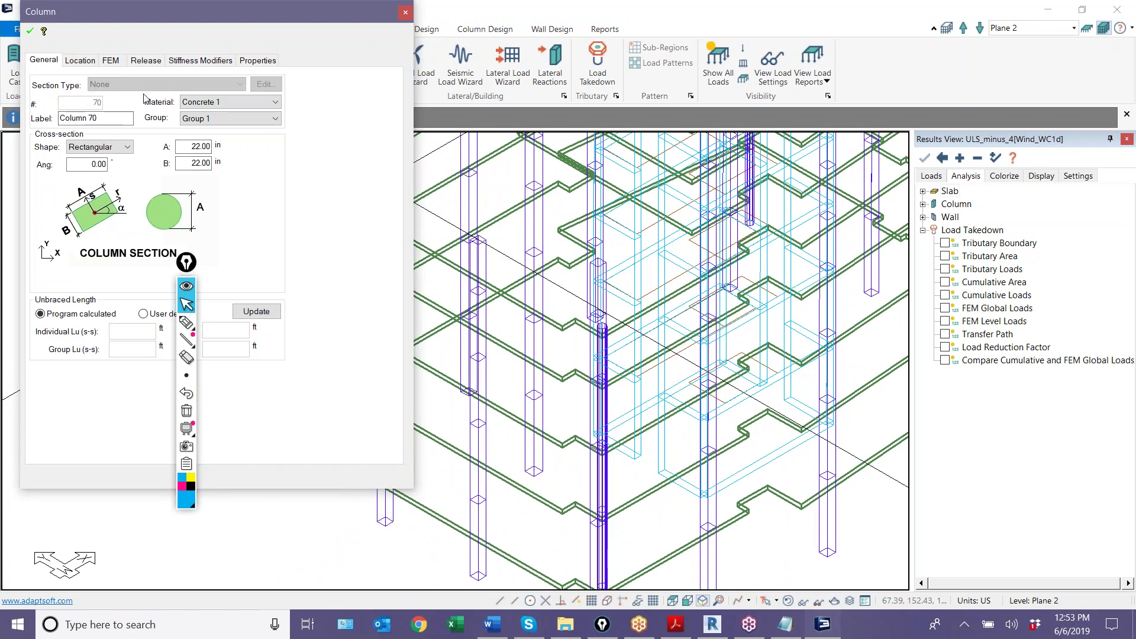
left_click(426, 548)
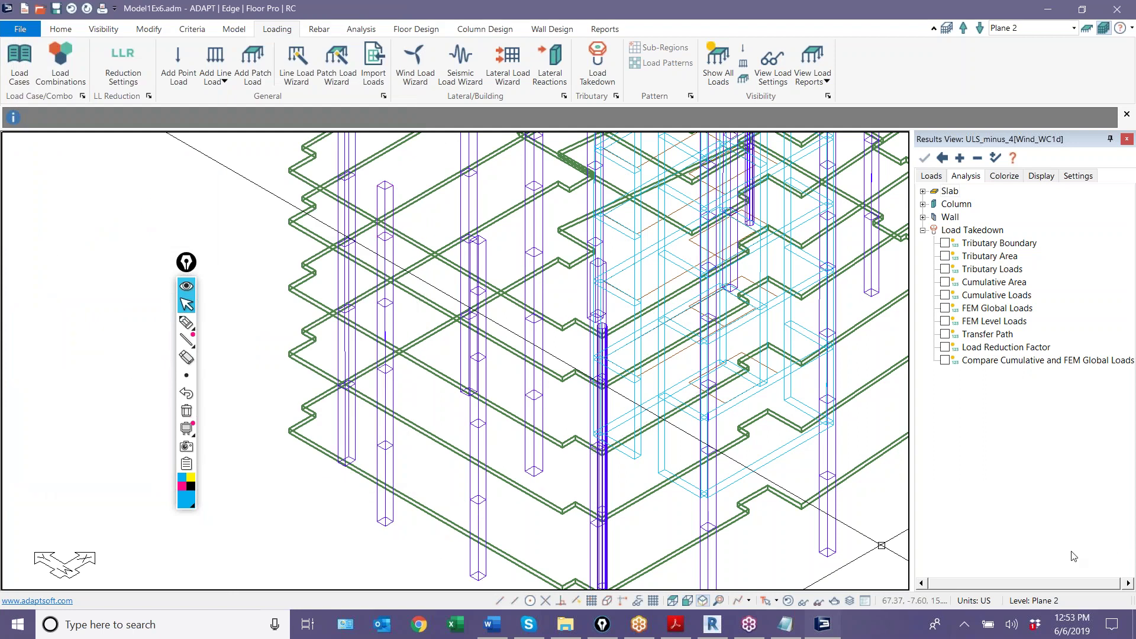
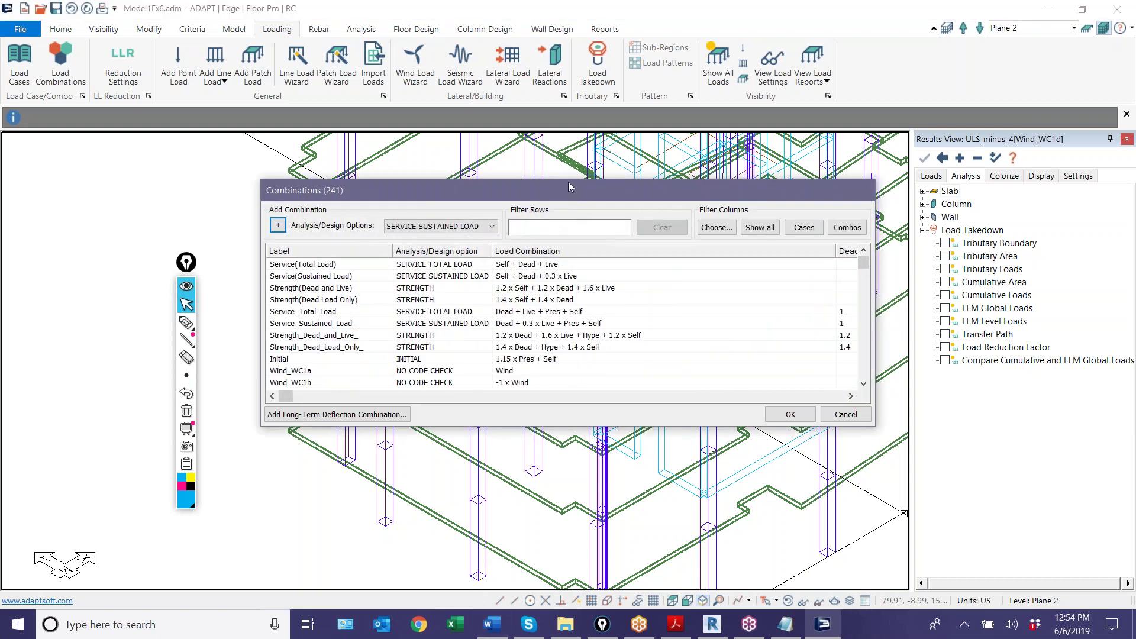
Enlarge the load combinations list, examine the wind and seismic strength and service combinations with their load factors, and close it without changes
left_click_drag(568, 186, 354, 115)
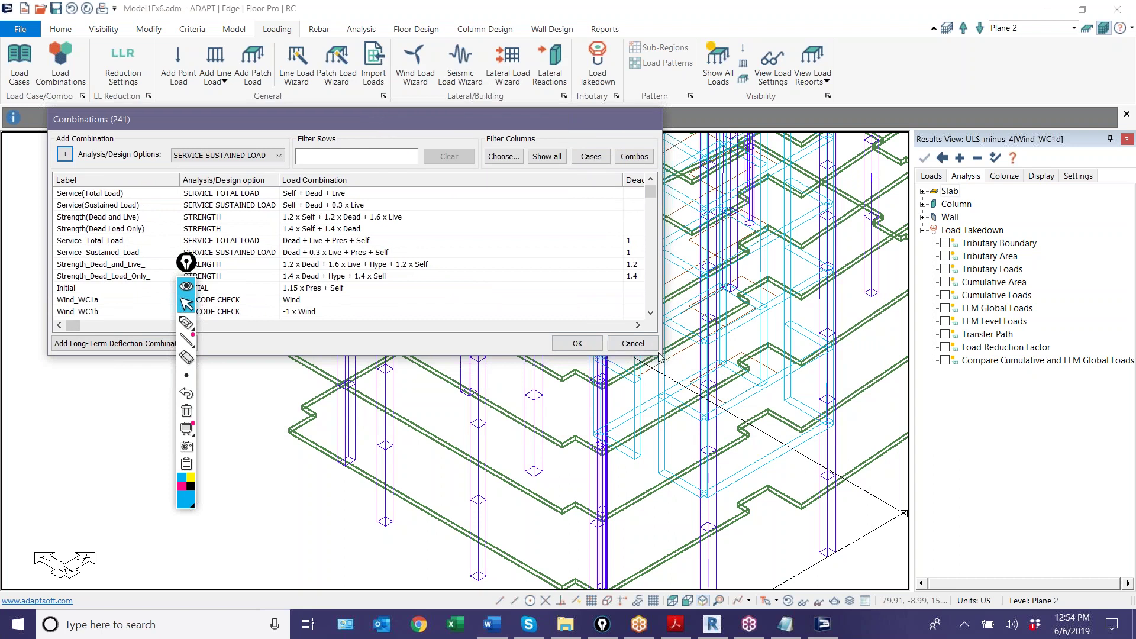
left_click_drag(662, 356, 1006, 549)
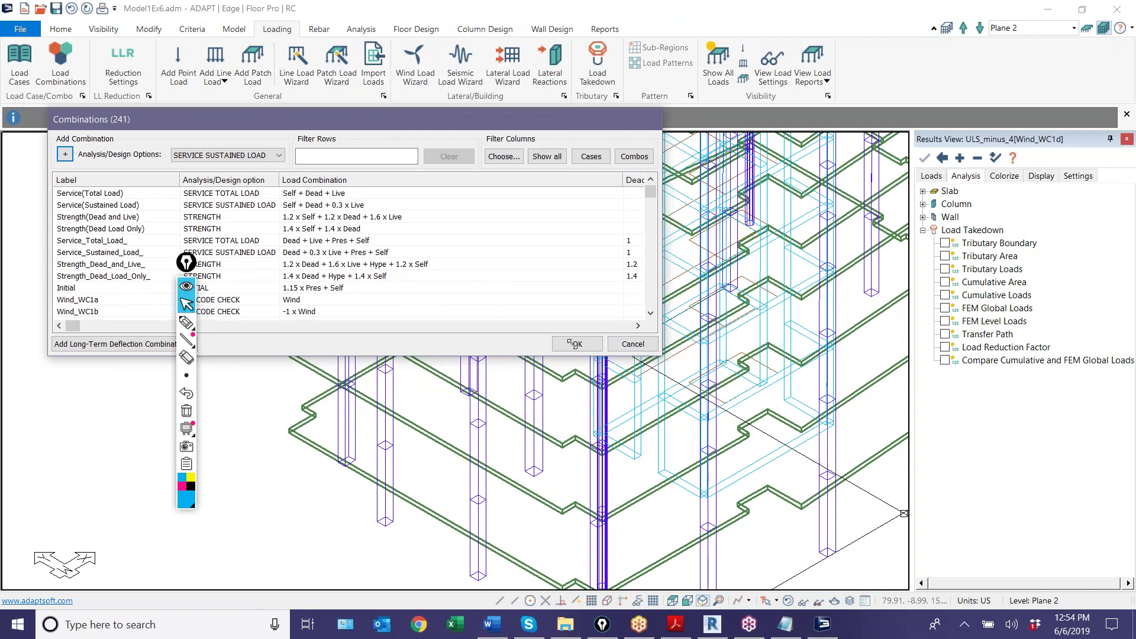
scroll(435, 403, "down", 20)
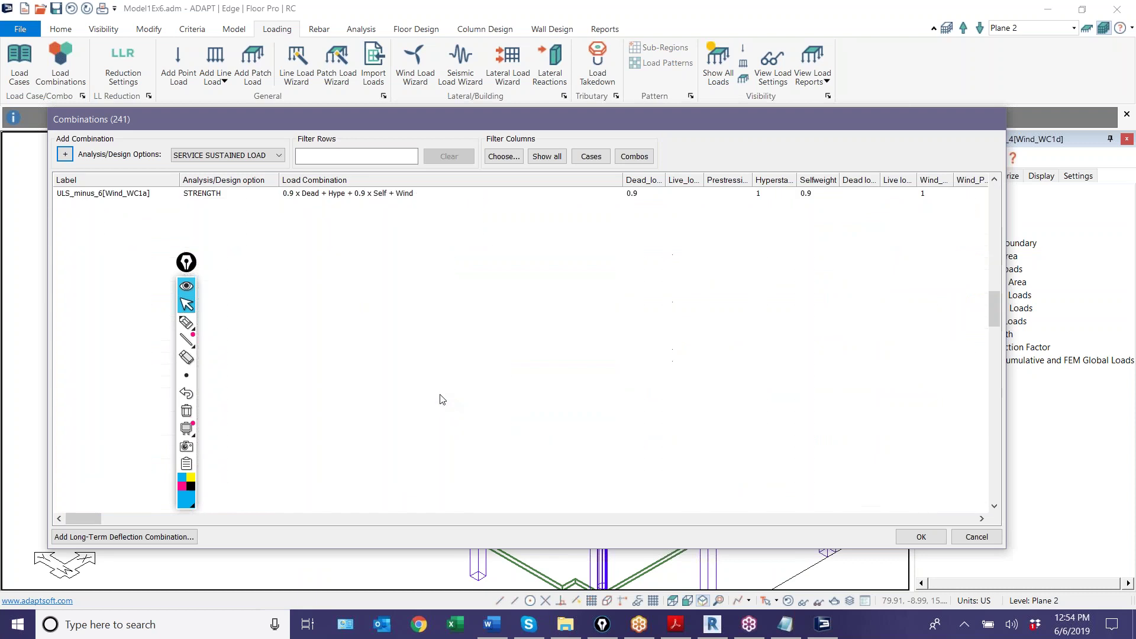
scroll(440, 399, "down", 10)
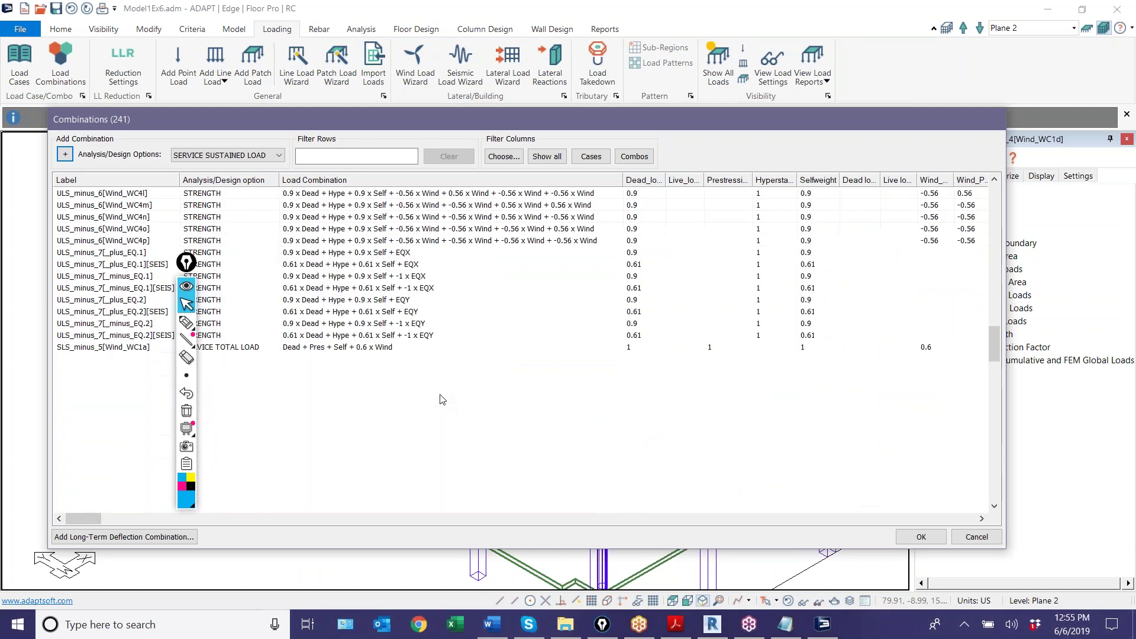
scroll(441, 400, "up", 4)
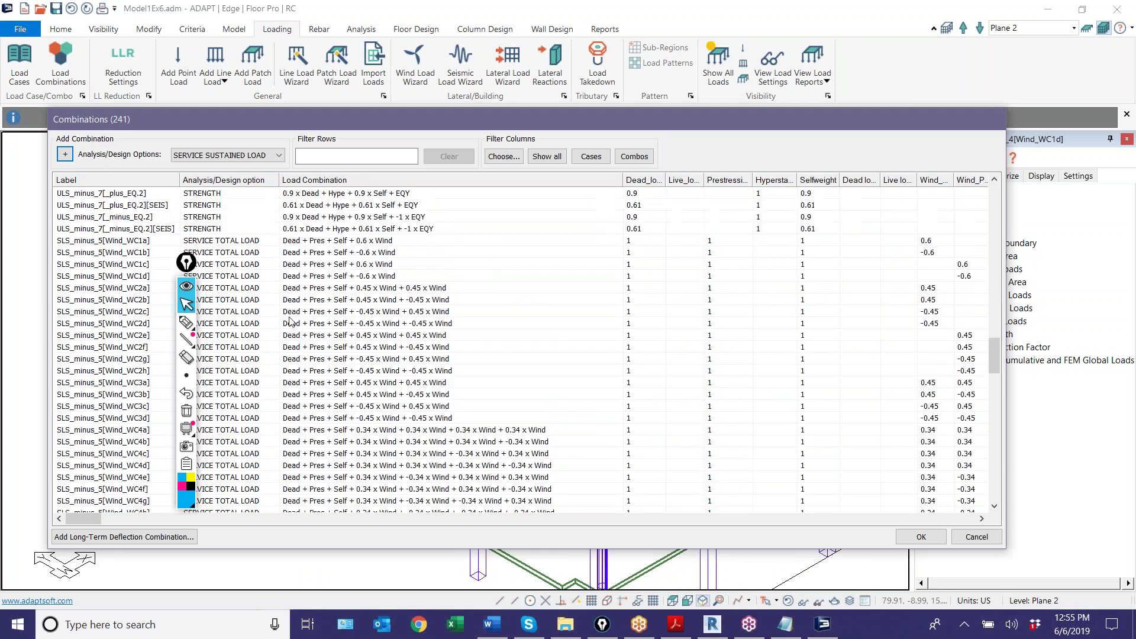
left_click(334, 230)
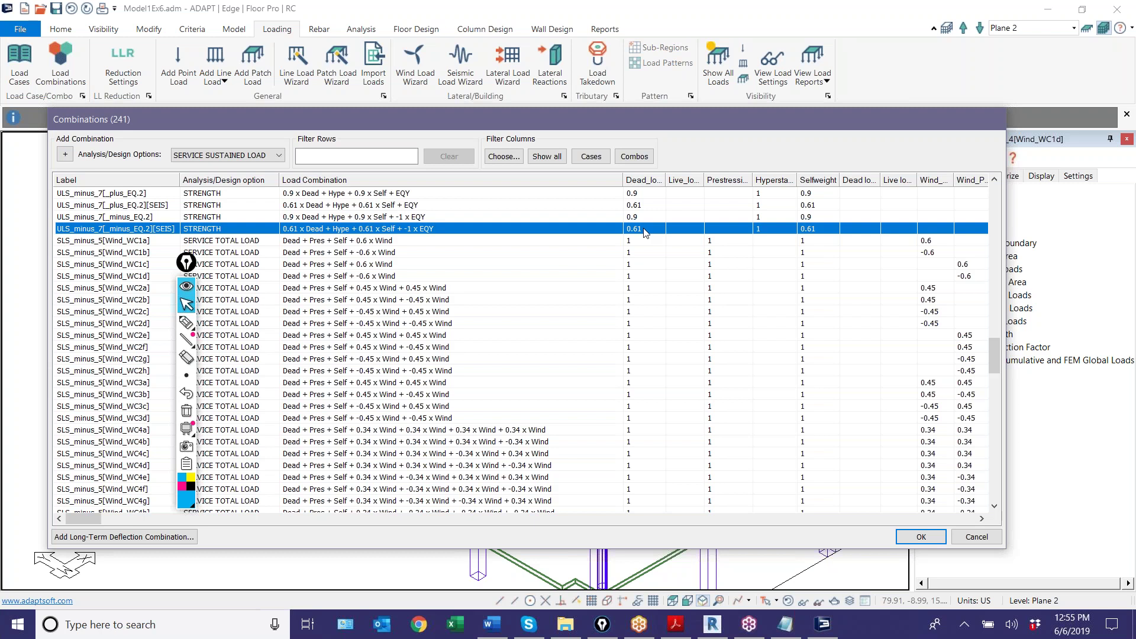
left_click(1079, 314)
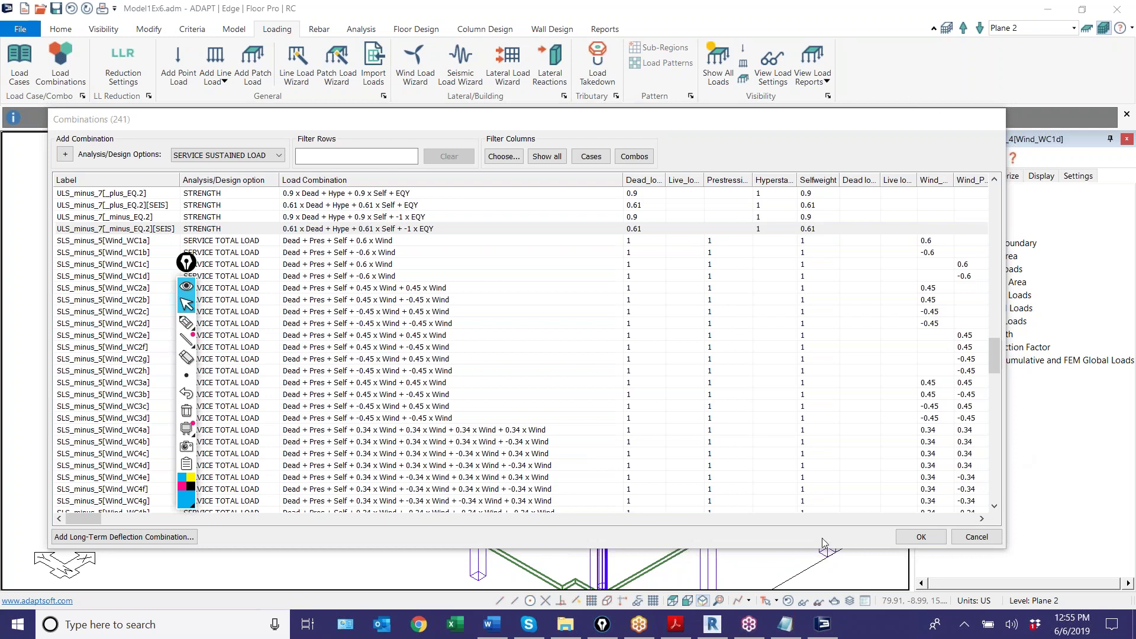
left_click_drag(787, 129, 682, 97)
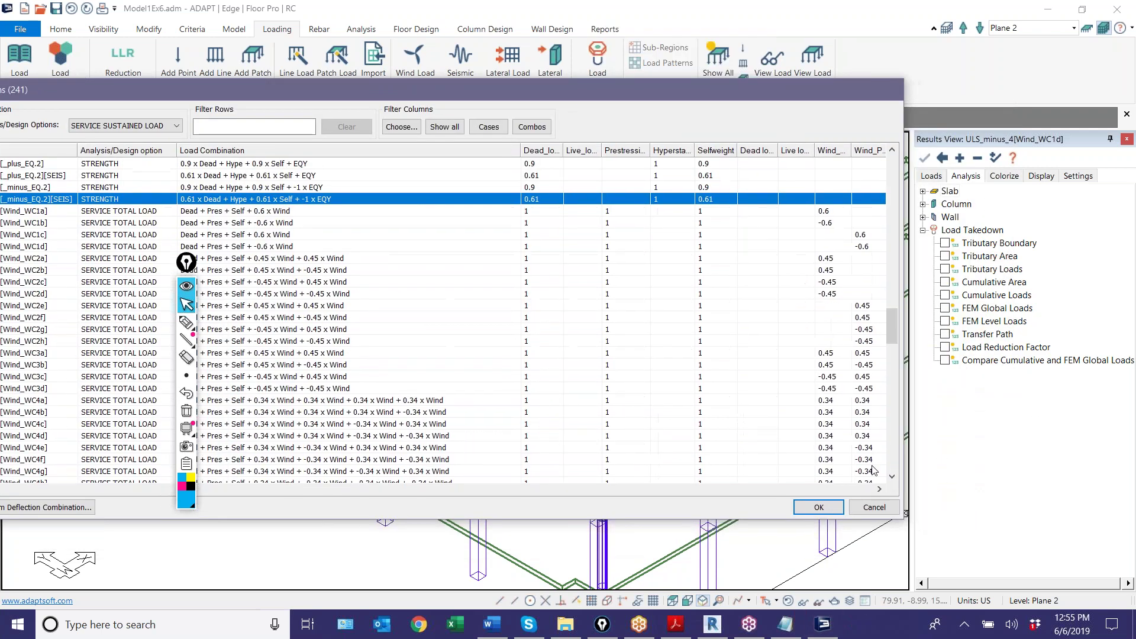
left_click(872, 505)
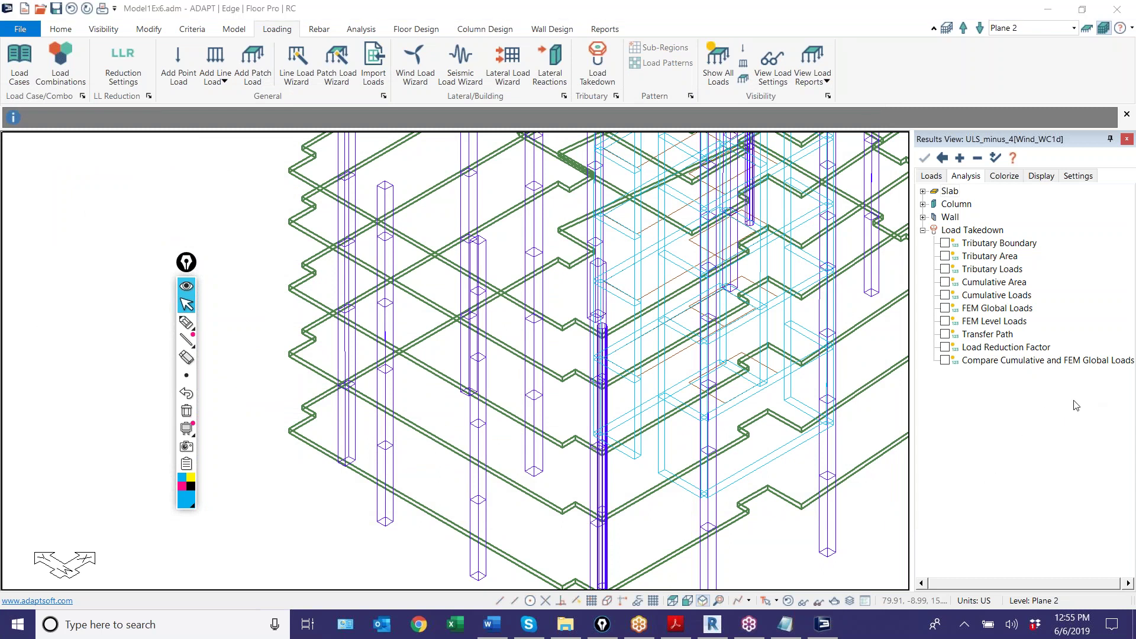
Assign the four stacked columns near the building's outer corner to one design group using the Auto assign new grouped option
left_click(294, 535)
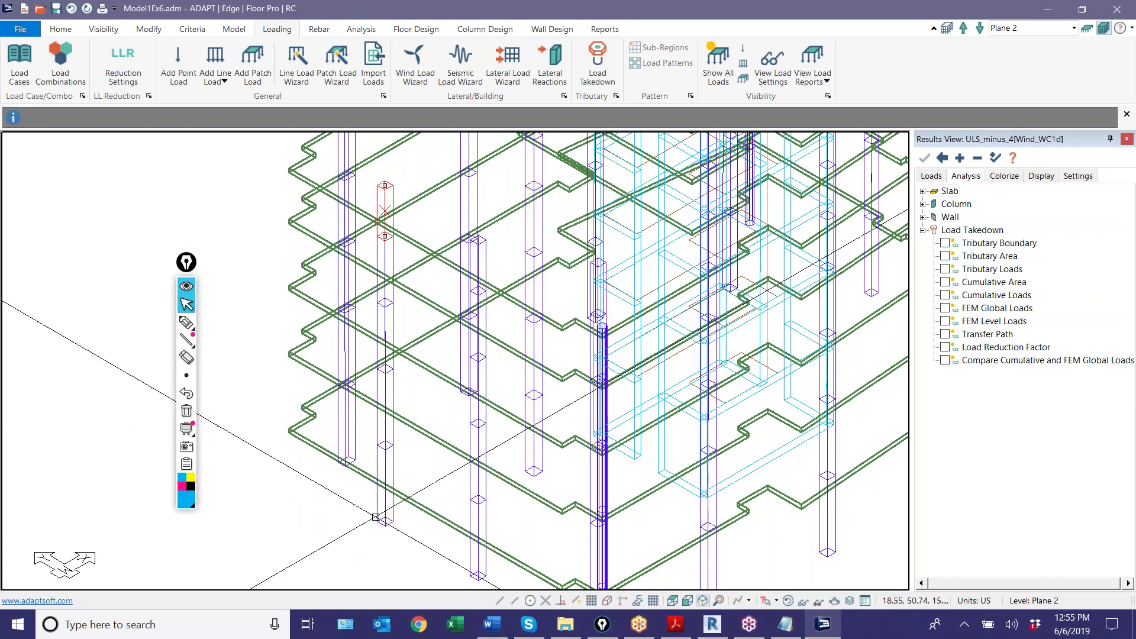
left_click(386, 421, "ctrl")
left_click(386, 321, "ctrl")
left_click(377, 252, "ctrl")
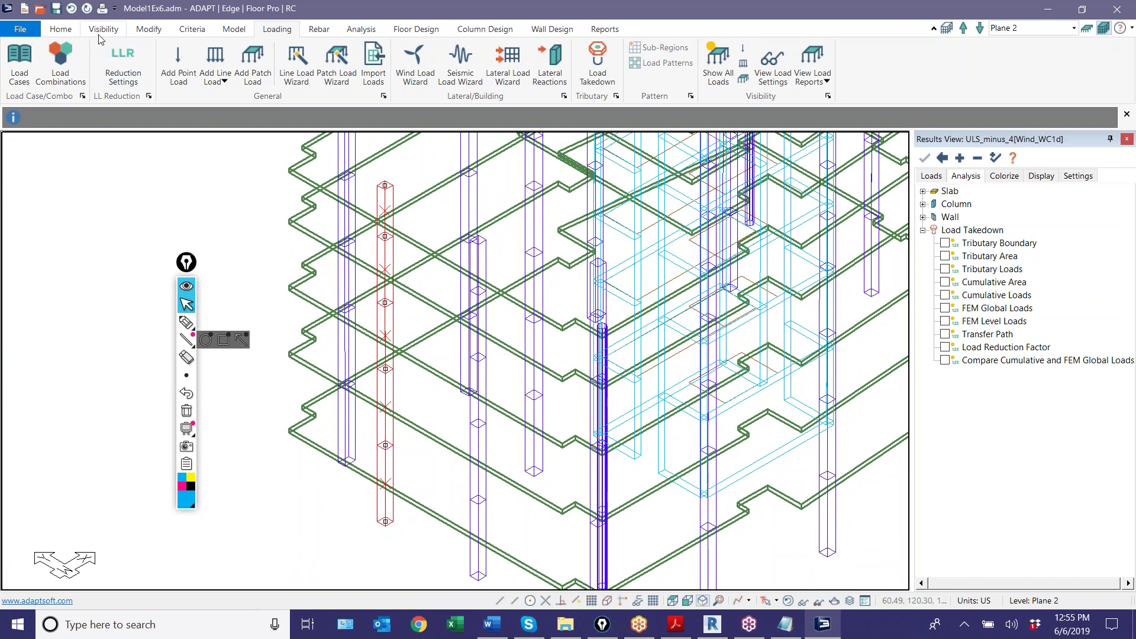
left_click(146, 30)
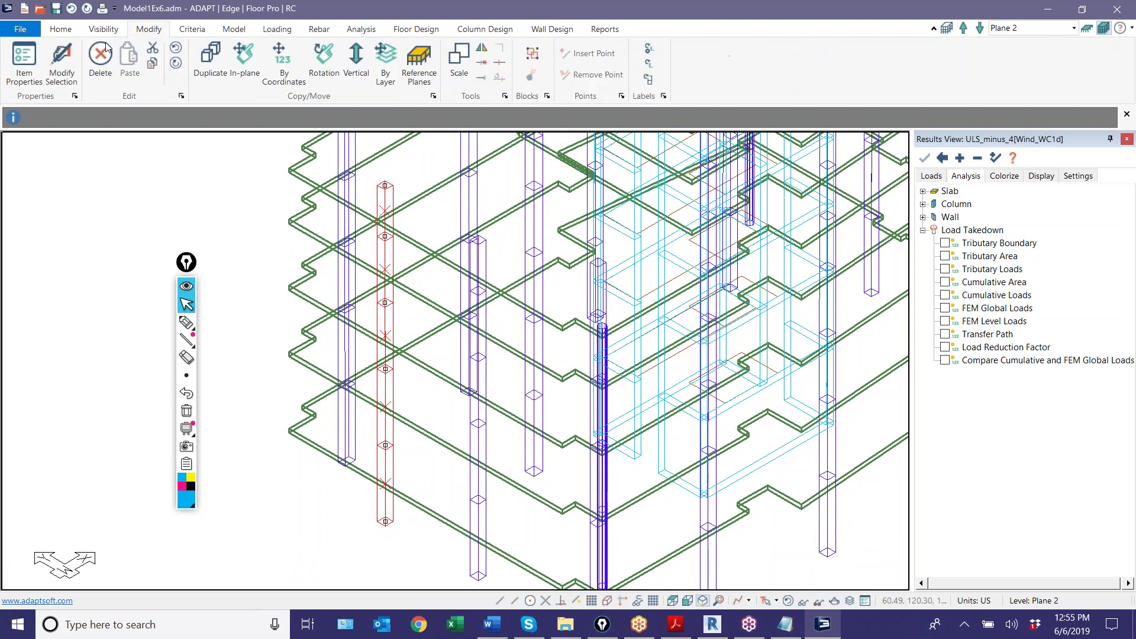
left_click(59, 57)
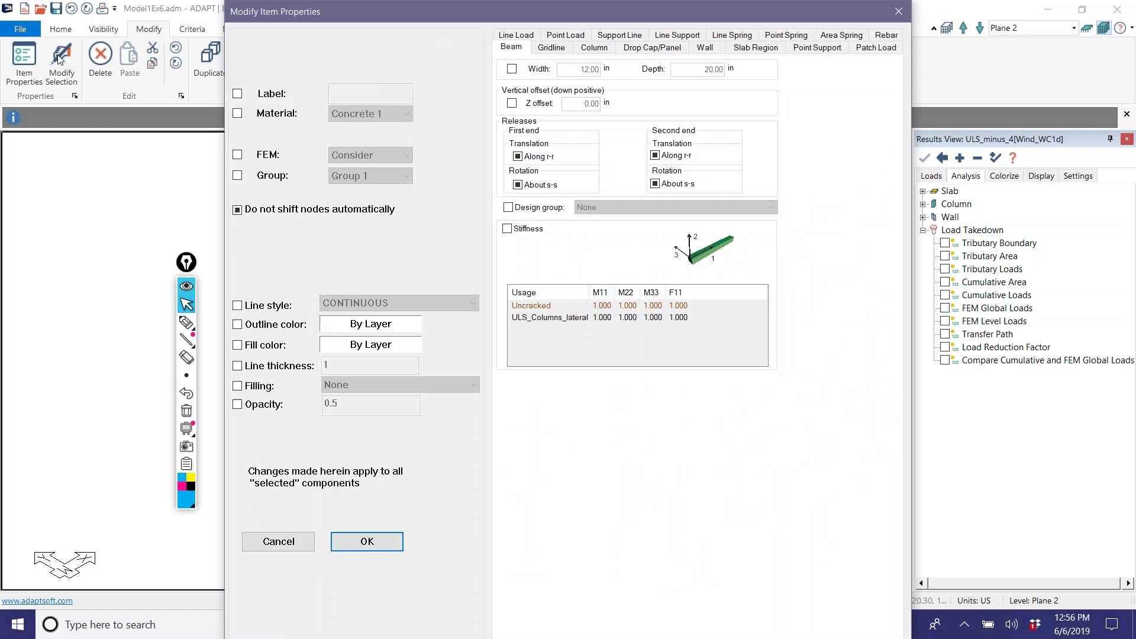
left_click(599, 48)
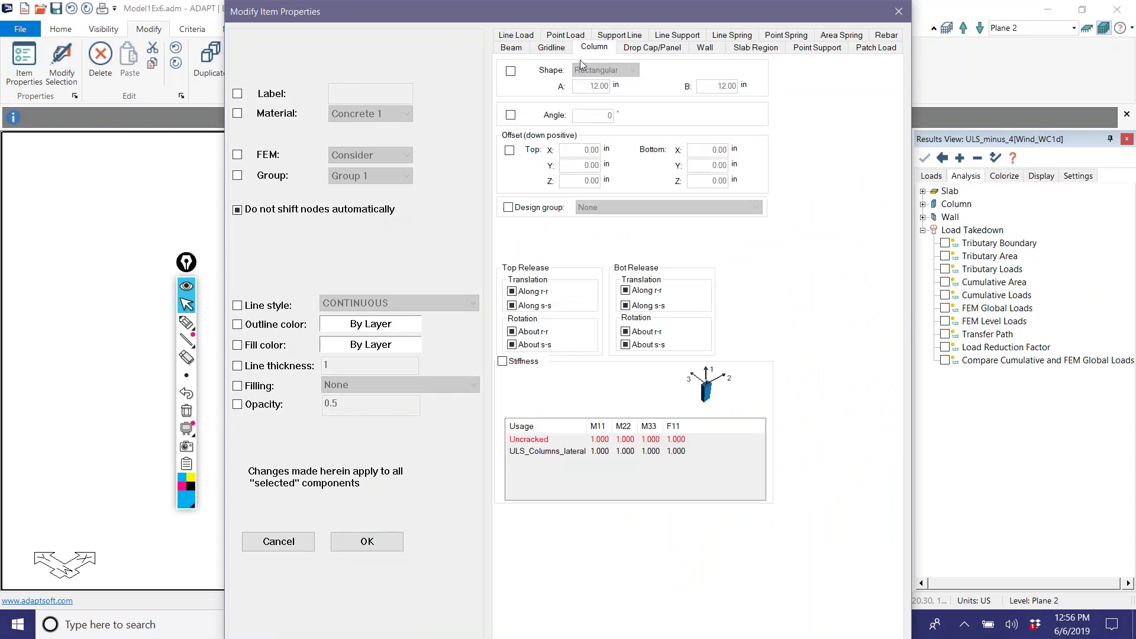
left_click(508, 207)
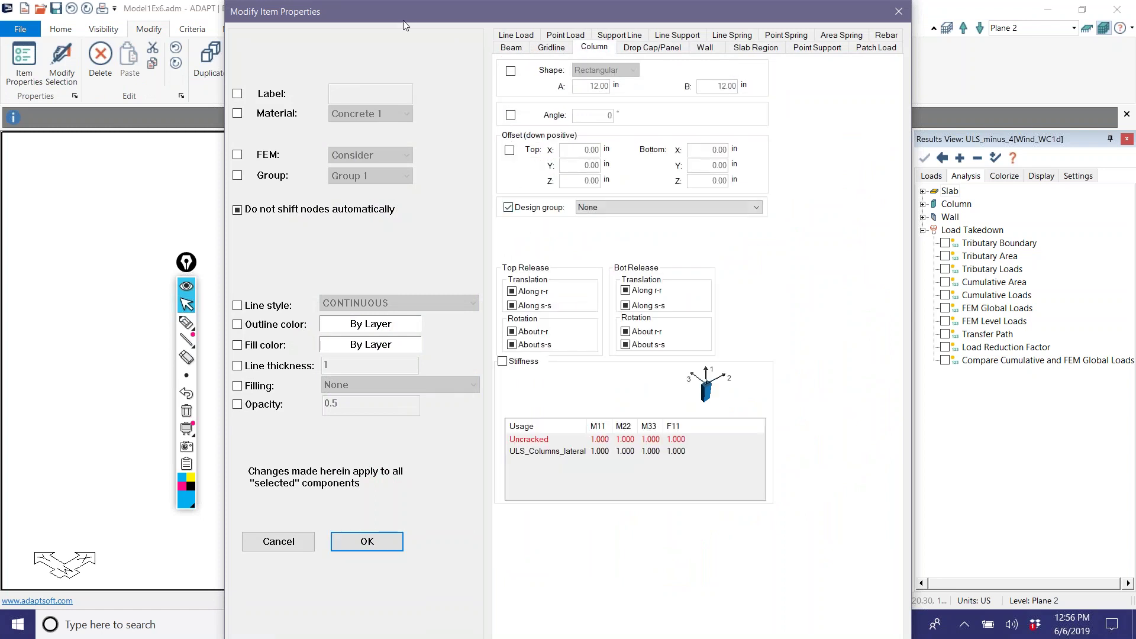
left_click_drag(481, 22, 795, 37)
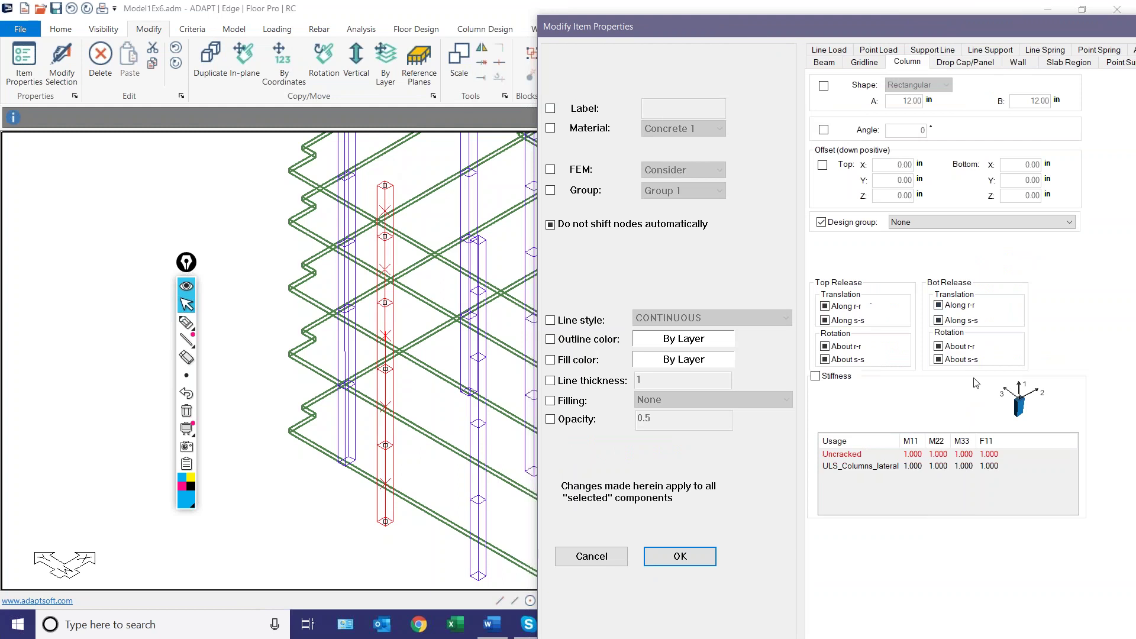
left_click(972, 223)
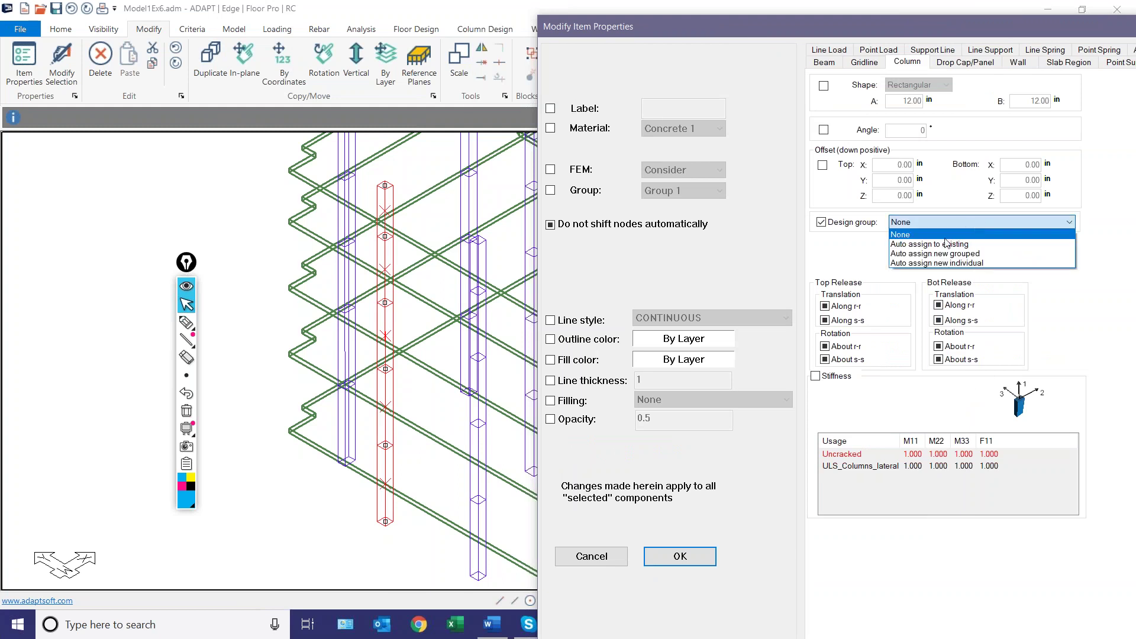
left_click(935, 254)
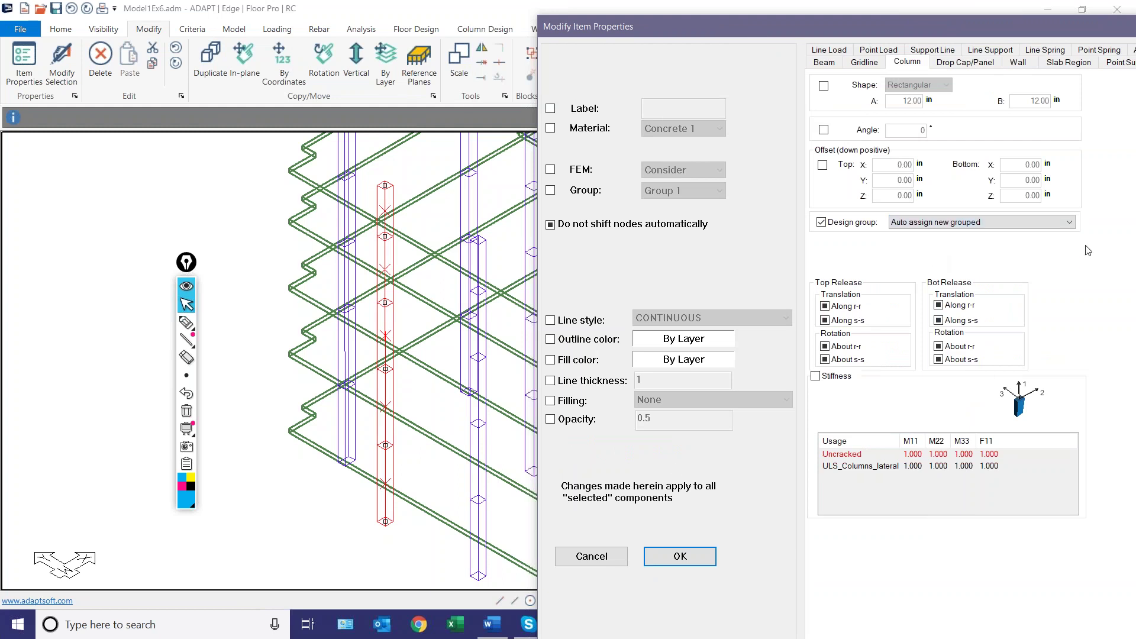
left_click(681, 556)
left_click(258, 560)
Check the stack's uppermost column properties and rename its section type in the Type Manager library as 22x22_Grid_Spencer
double_click(378, 190)
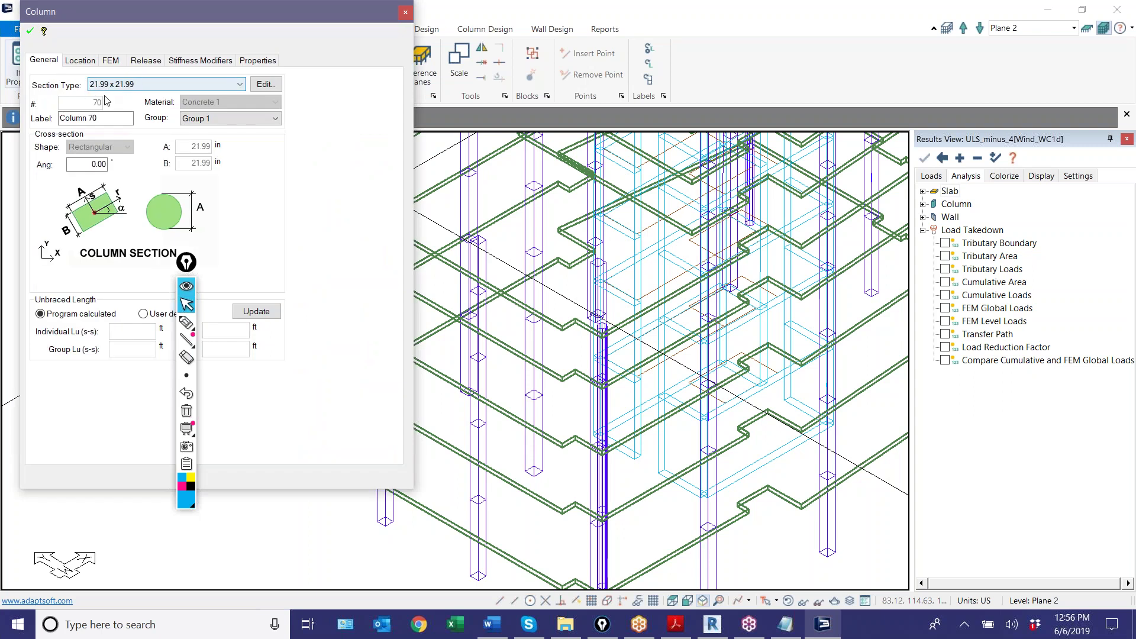
left_click(405, 16)
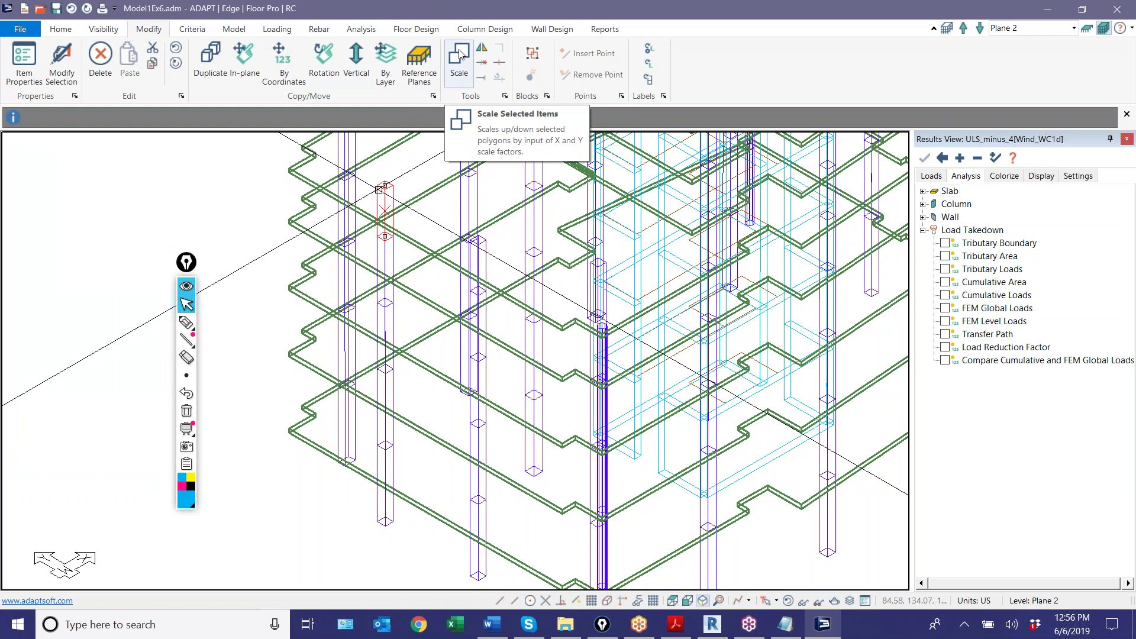
left_click(467, 31)
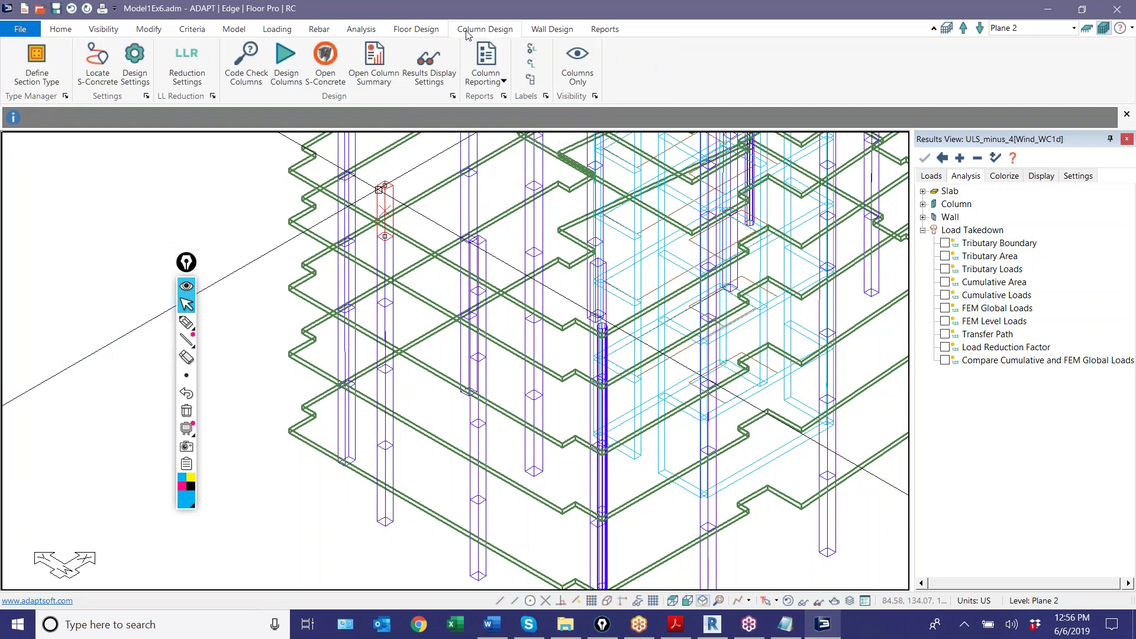
left_click(33, 65)
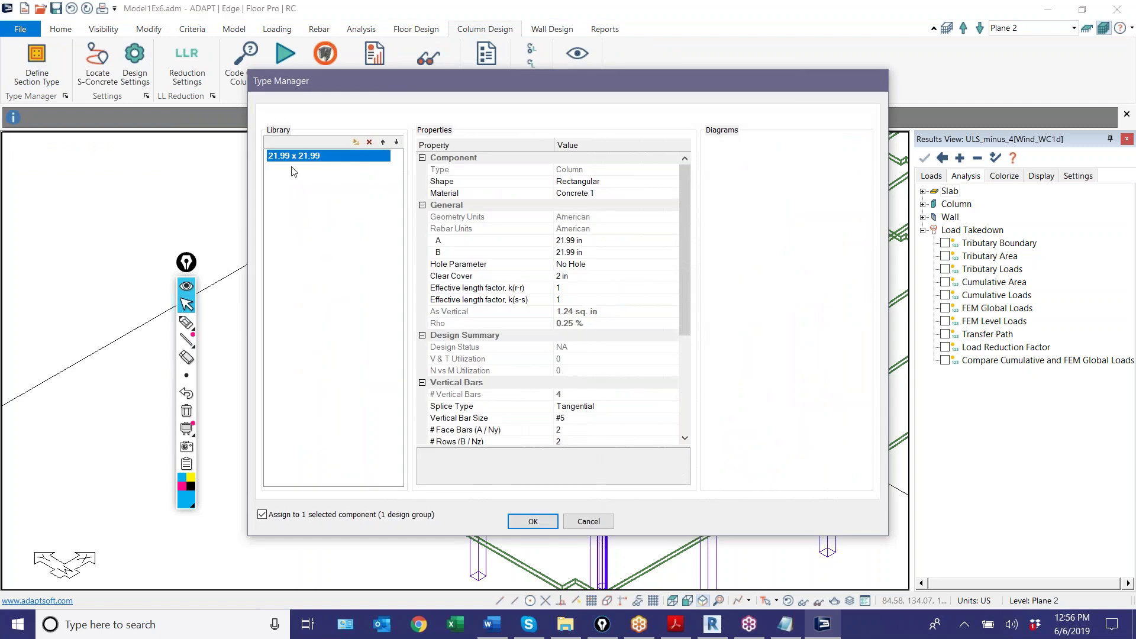
double_click(330, 157)
type("22x22_Grid_Spencer")
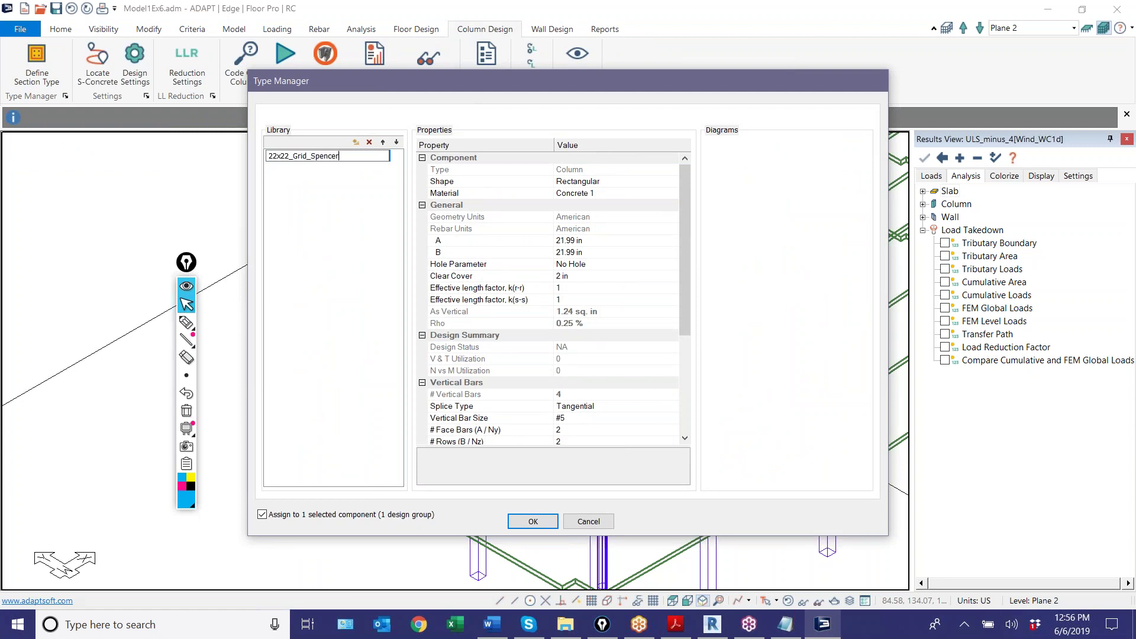
left_click(307, 219)
left_click(280, 157)
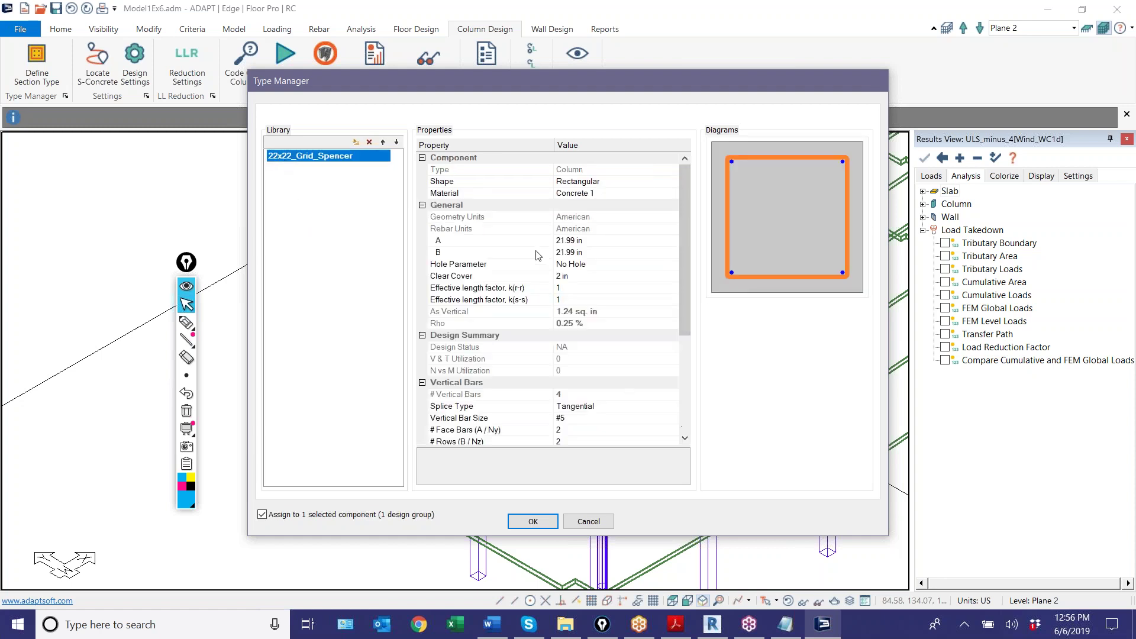
Set both cross-section dimensions A and B of the 22x22_Grid_Spencer section type to 22 in
left_click(565, 240)
type("22")
left_click(563, 252)
left_click(562, 252)
double_click(565, 252)
type("22")
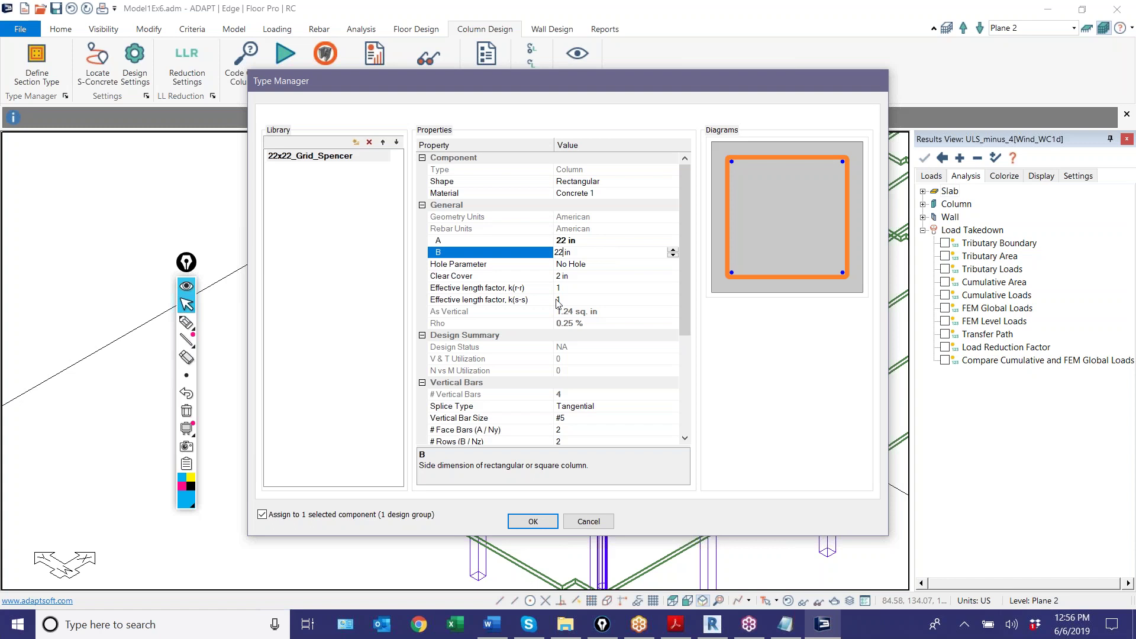
left_click(604, 347)
Set the section type's vertical reinforcement to #9 bars with 3 face bars and 3 rows
scroll(589, 396, "down", 3)
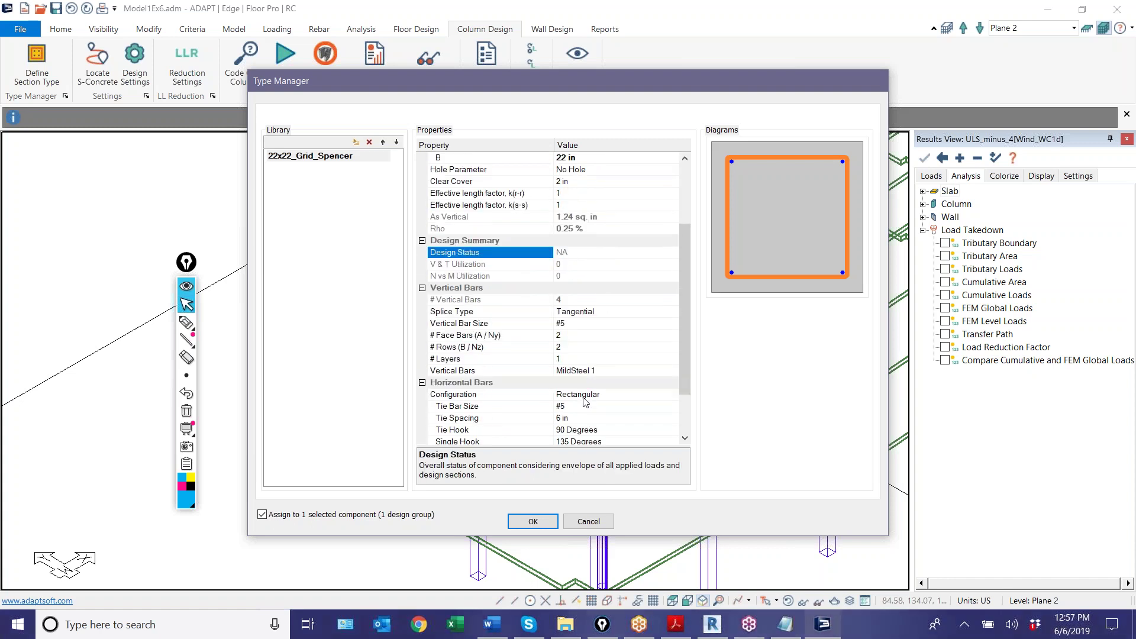
scroll(589, 393, "down", 1)
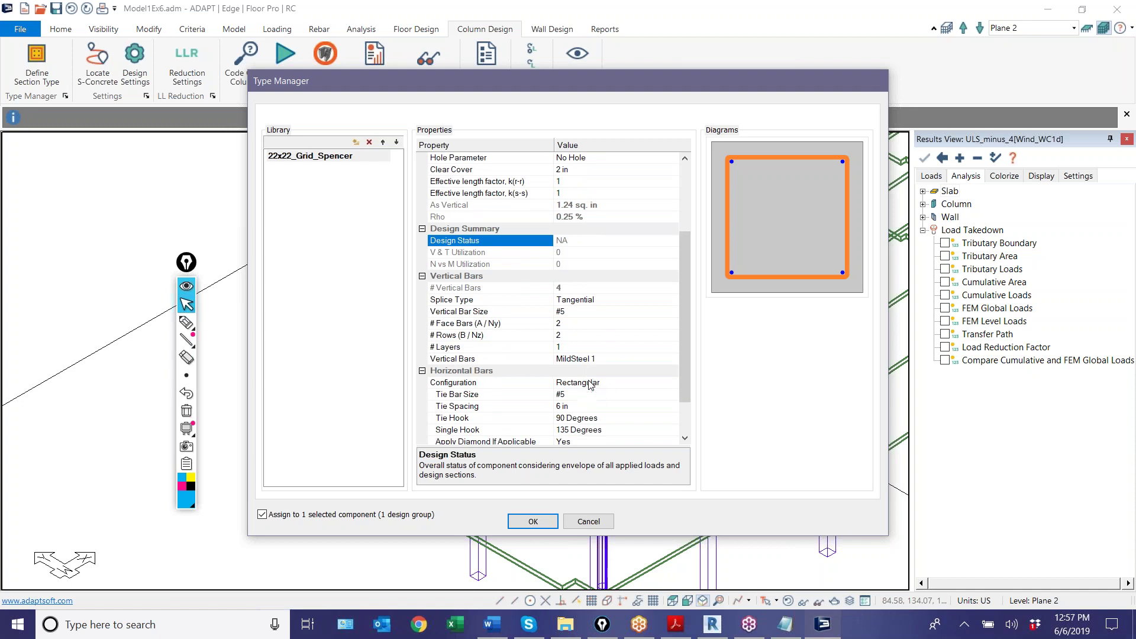
left_click(567, 312)
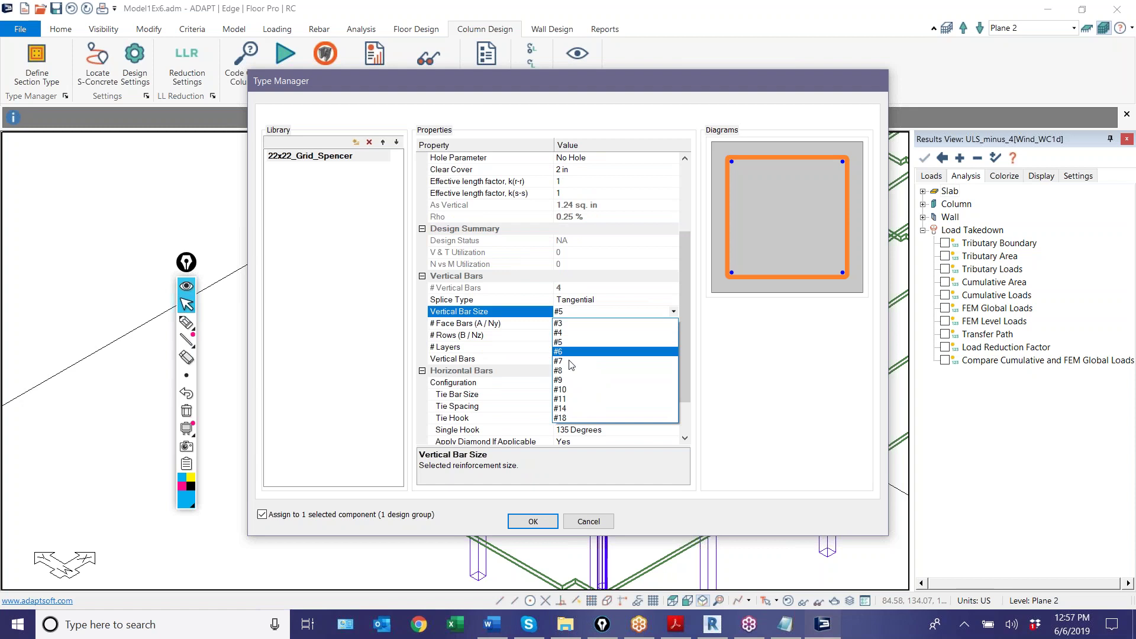
left_click(571, 380)
left_click(567, 324)
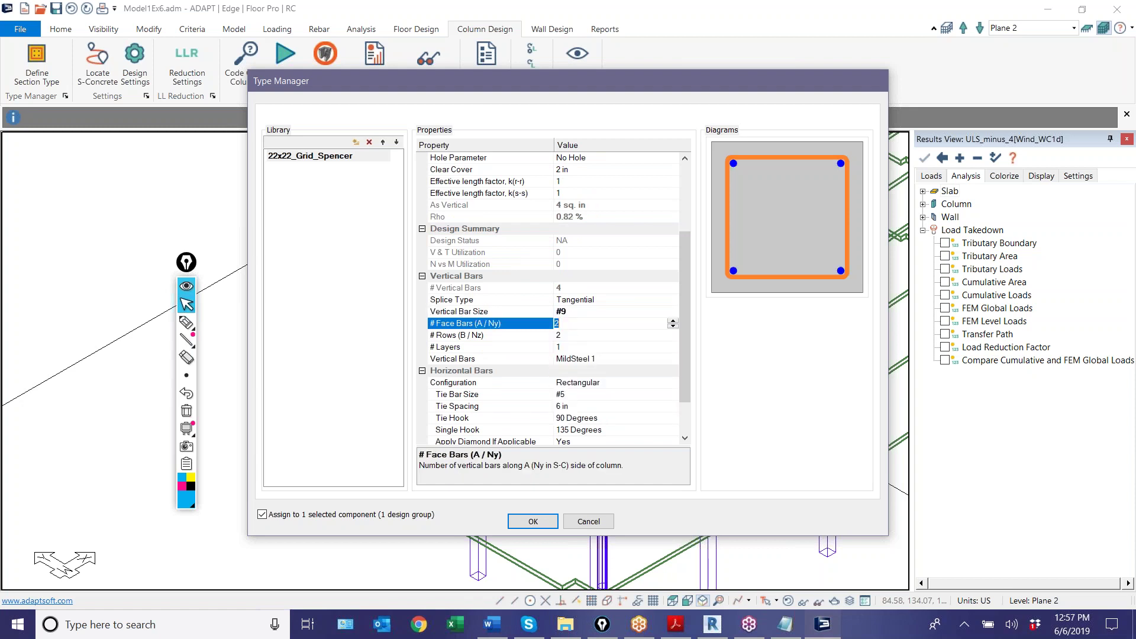
key("Tab")
type("3")
key("Return")
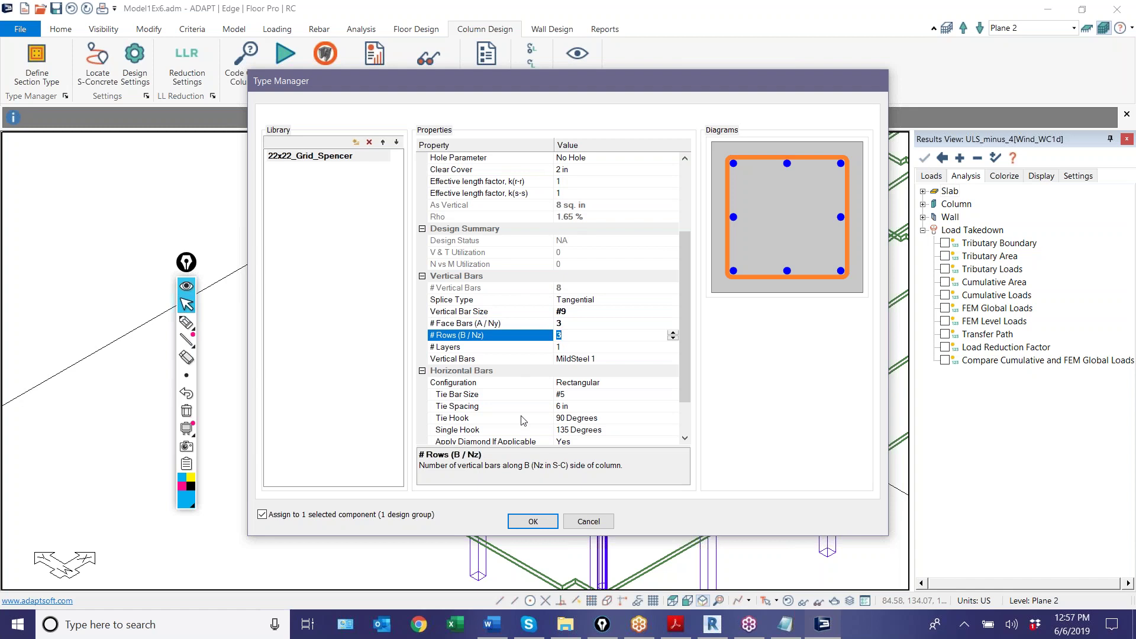
Set the section type's ties to #4 bars at 8 in spacing and accept the section definition
left_click(563, 395)
left_click(562, 395)
left_click(563, 414)
left_click(563, 407)
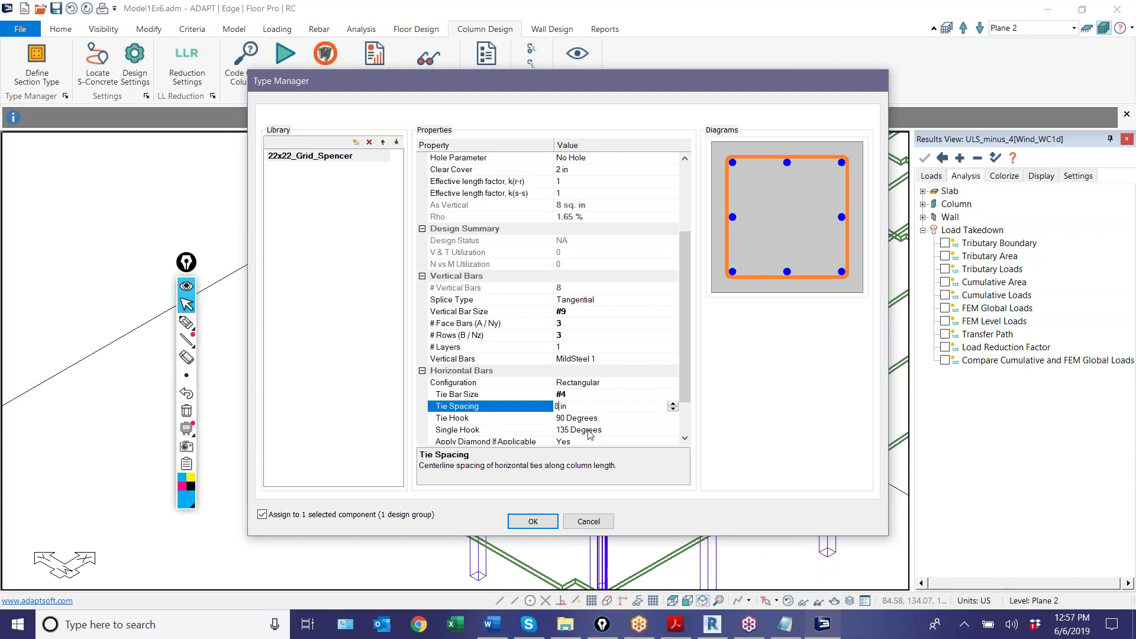
left_click_drag(682, 366, 688, 426)
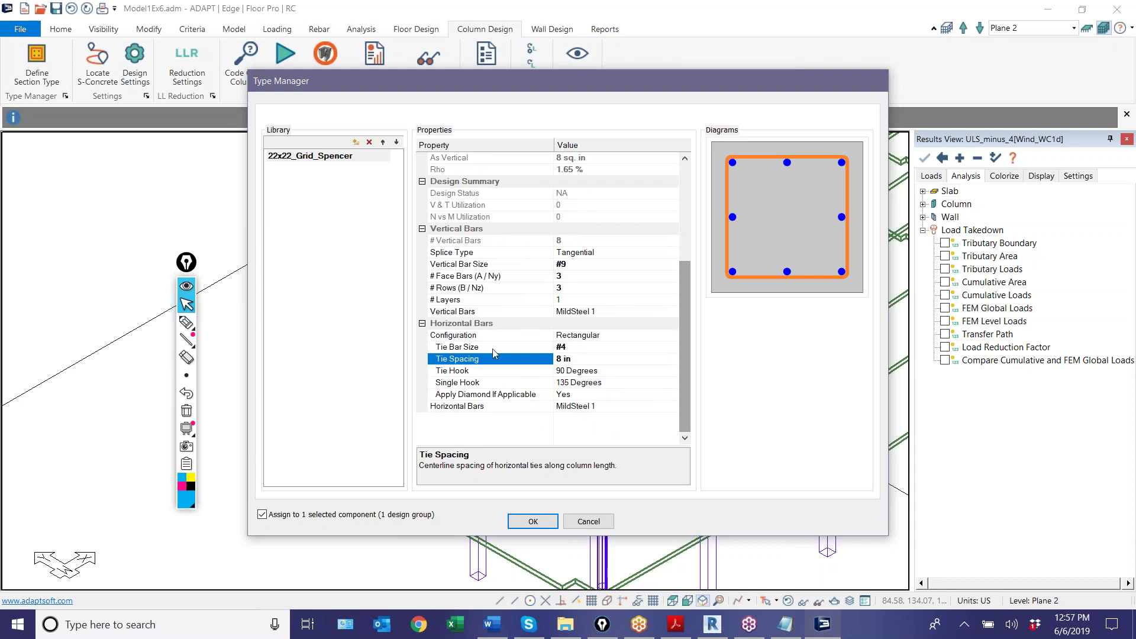
left_click(554, 521)
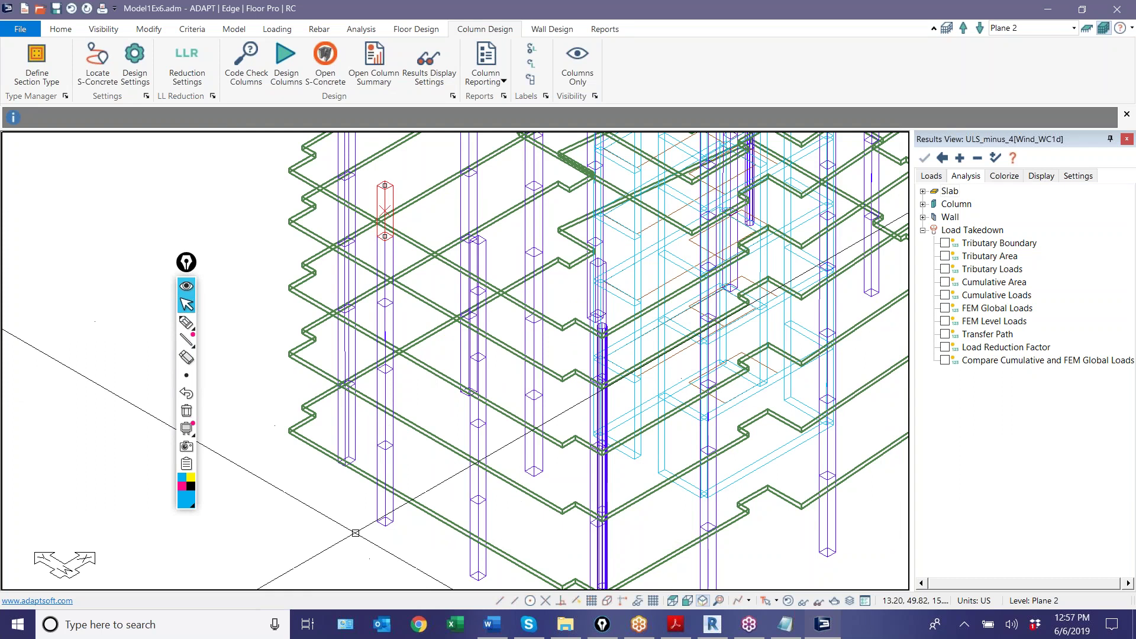
Open the properties of another column in the grouped stack, examine its assigned section type and dimensions, and close them
key("Escape")
left_click(379, 325)
double_click(379, 325)
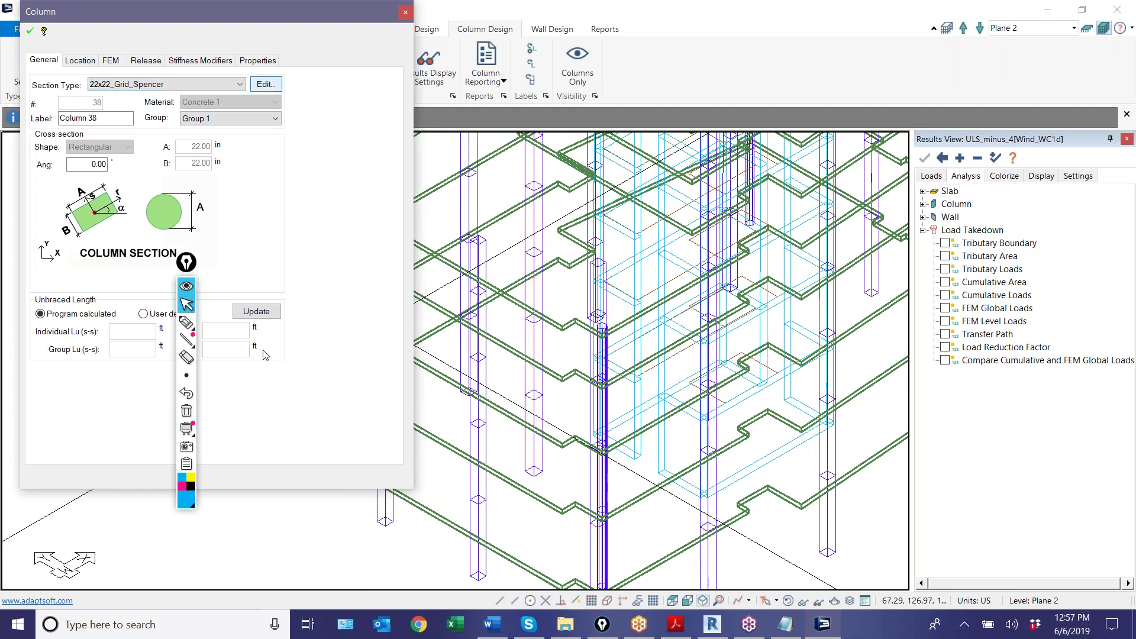
left_click(264, 84)
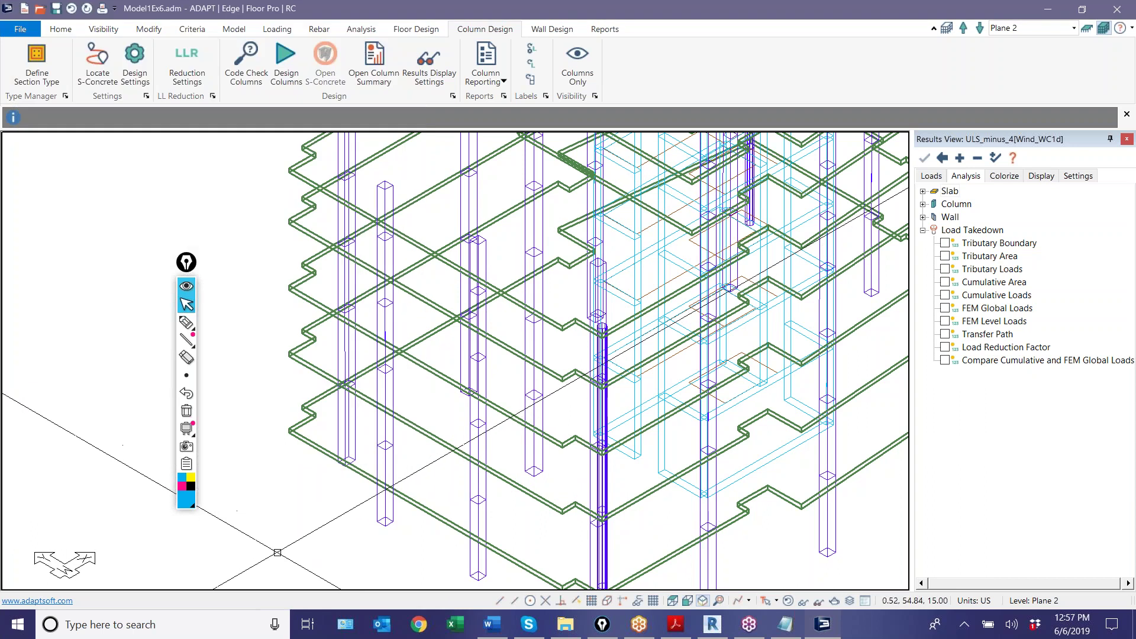
Open the column design settings and examine which wind and seismic load combinations are selected for the design
left_click(131, 74)
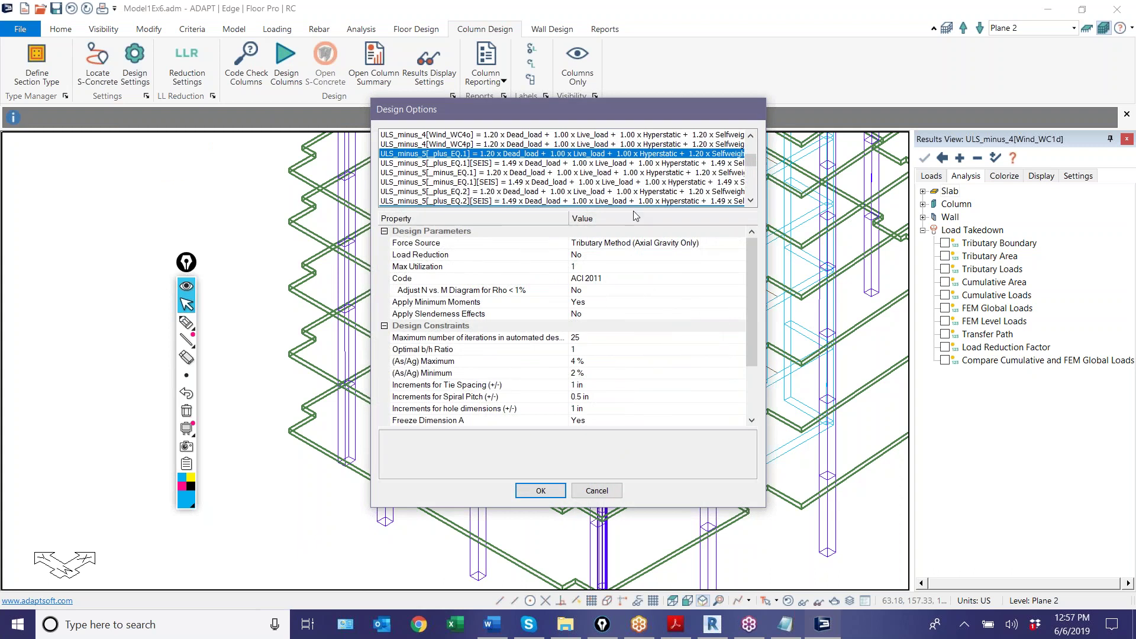
left_click_drag(750, 159, 749, 130)
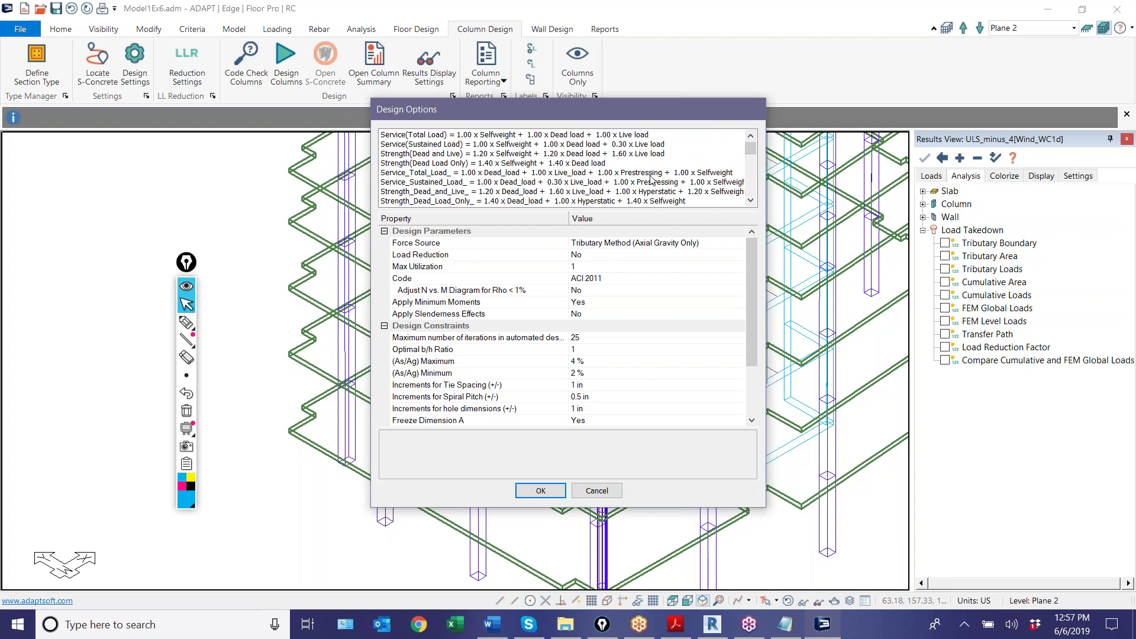
scroll(651, 186, "down", 2)
scroll(651, 184, "up", 2)
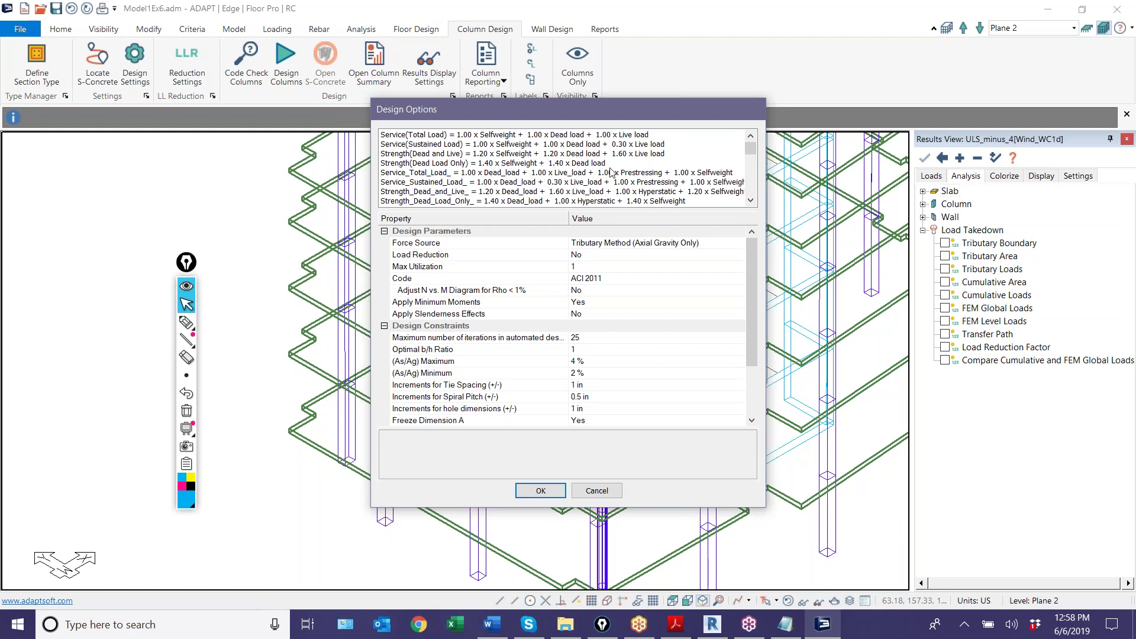
scroll(603, 189, "down", 10)
scroll(594, 197, "down", 10)
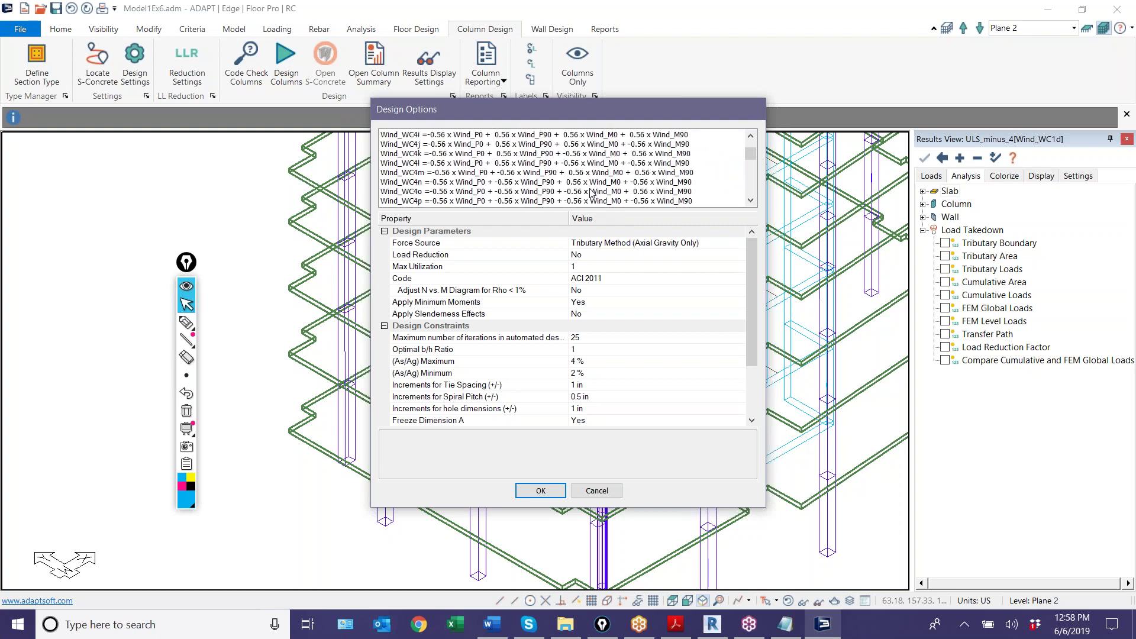
scroll(496, 145, "up", 2)
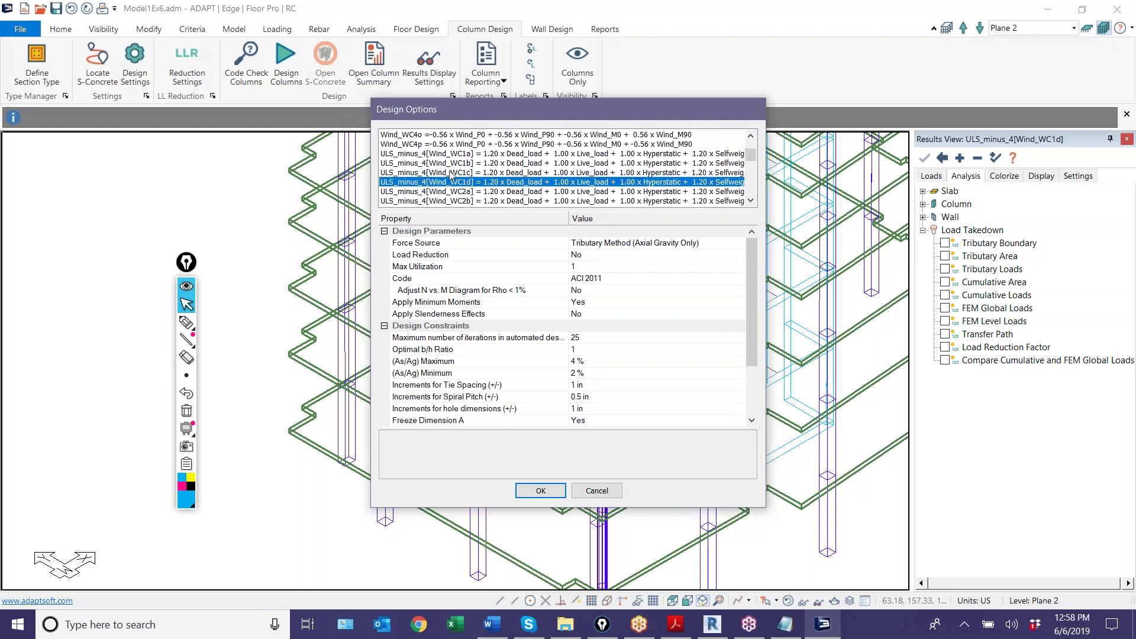
scroll(635, 155, "down", 5)
scroll(615, 159, "down", 10)
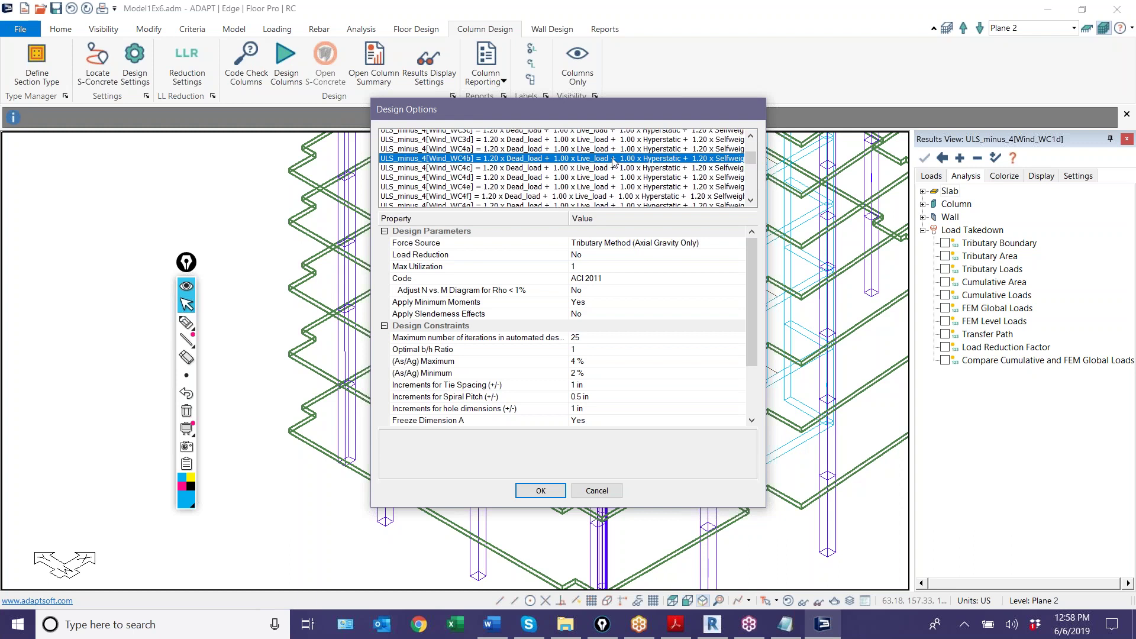
scroll(606, 170, "up", 1)
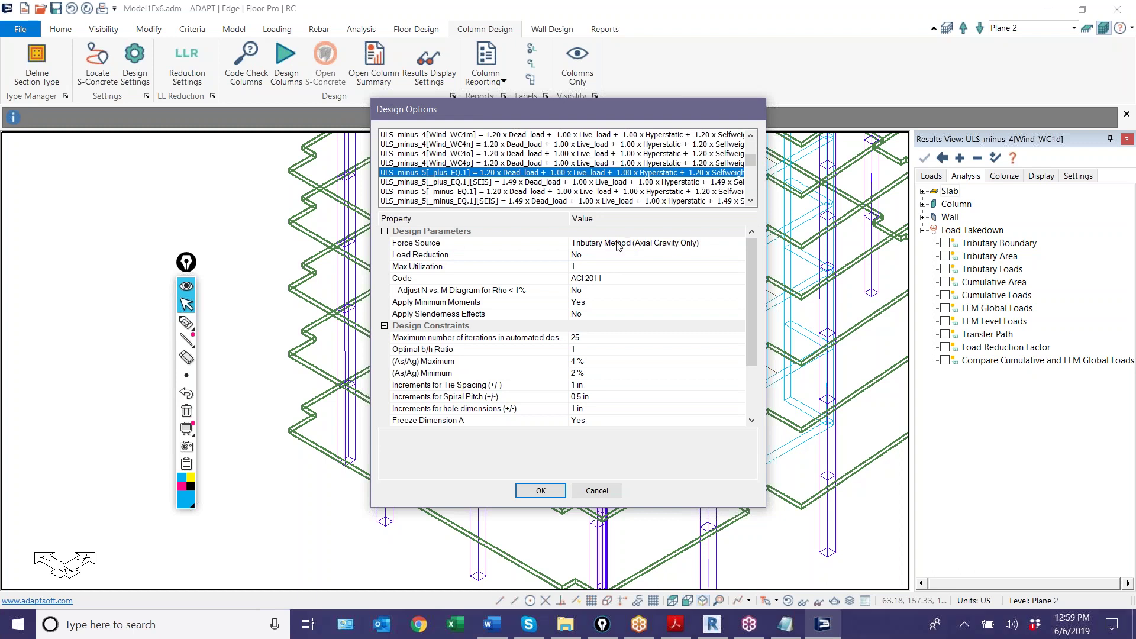
Try FEM and Envelope of FEM and Tributary as the column design's force source
left_click(726, 247)
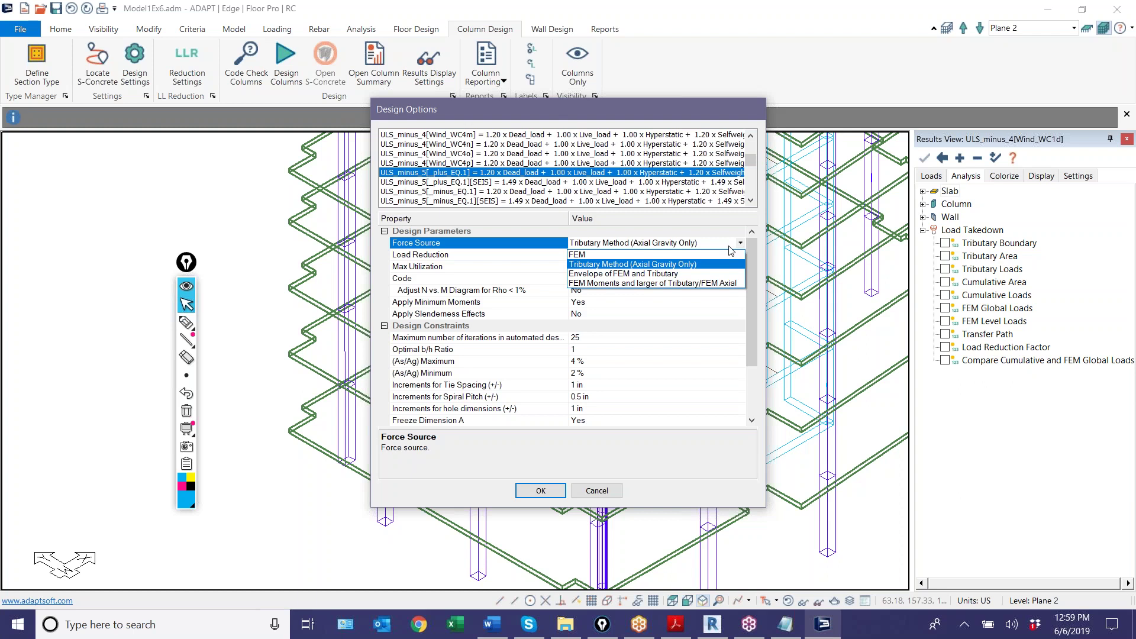
left_click(646, 255)
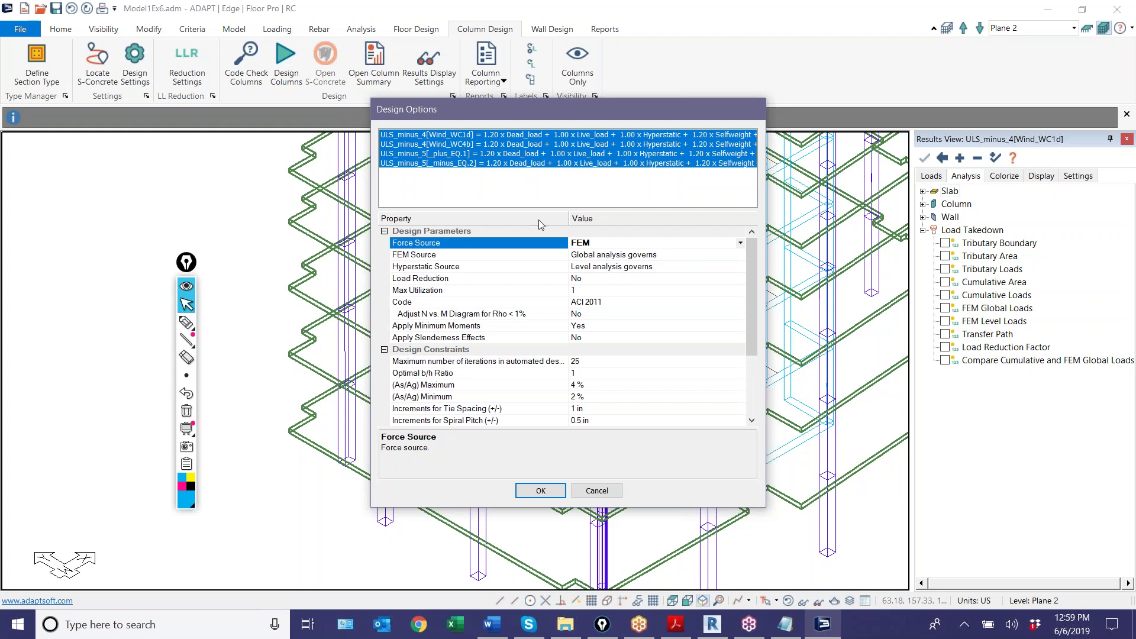
left_click(605, 243)
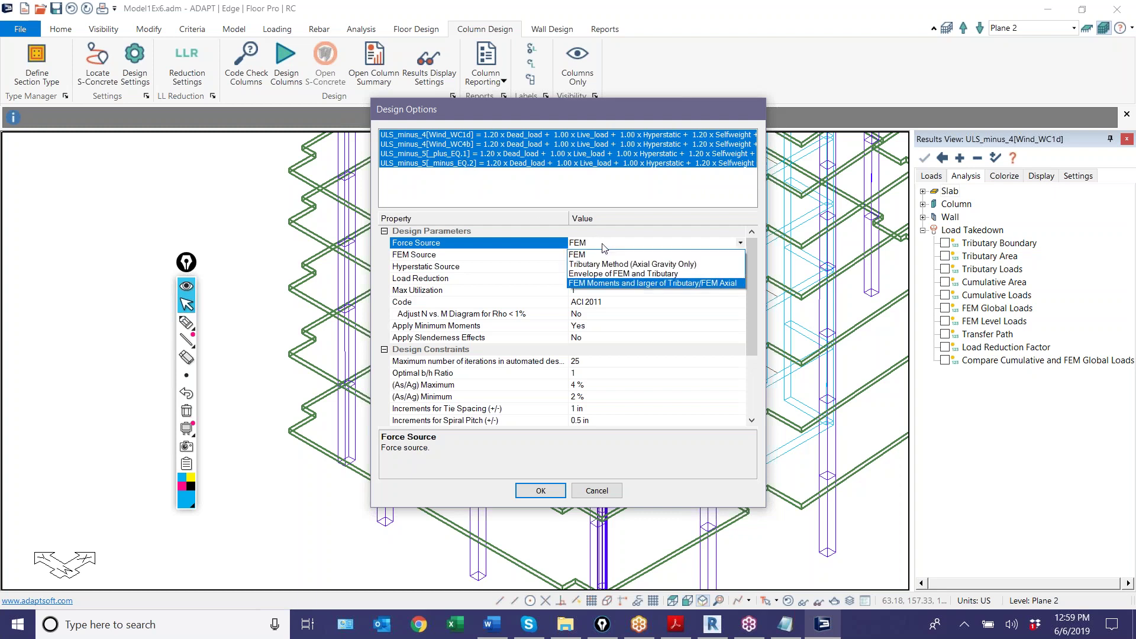
left_click(607, 275)
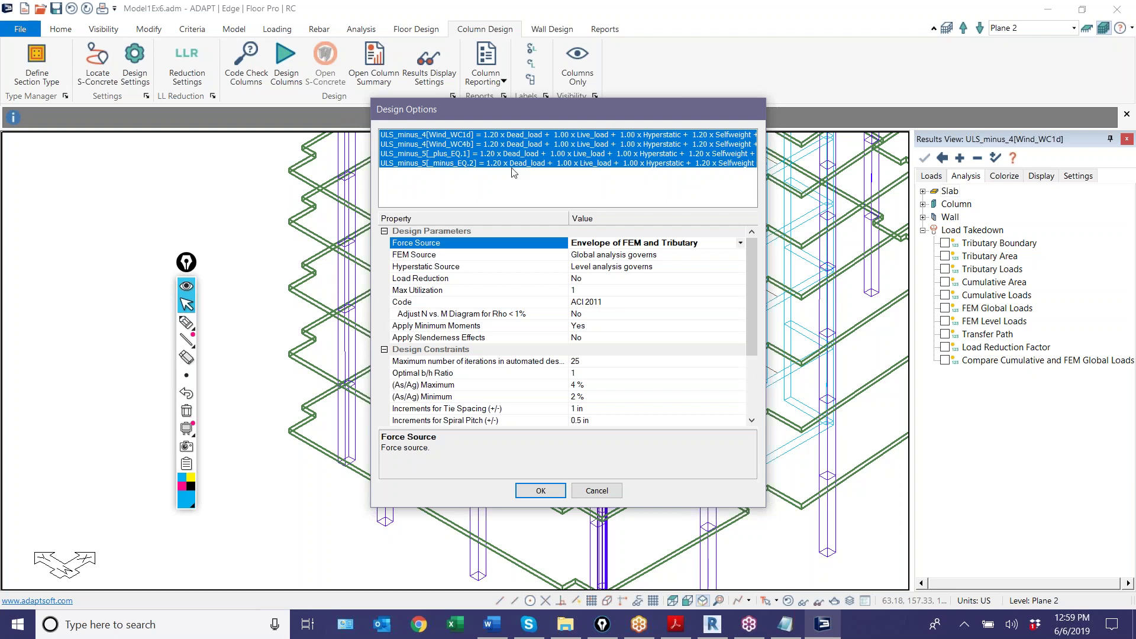
Set the force source to FEM Moments and larger of Tributary/FEM Axial, the hyperstatic source to Global analysis governs, and accept the design options
left_click(657, 248)
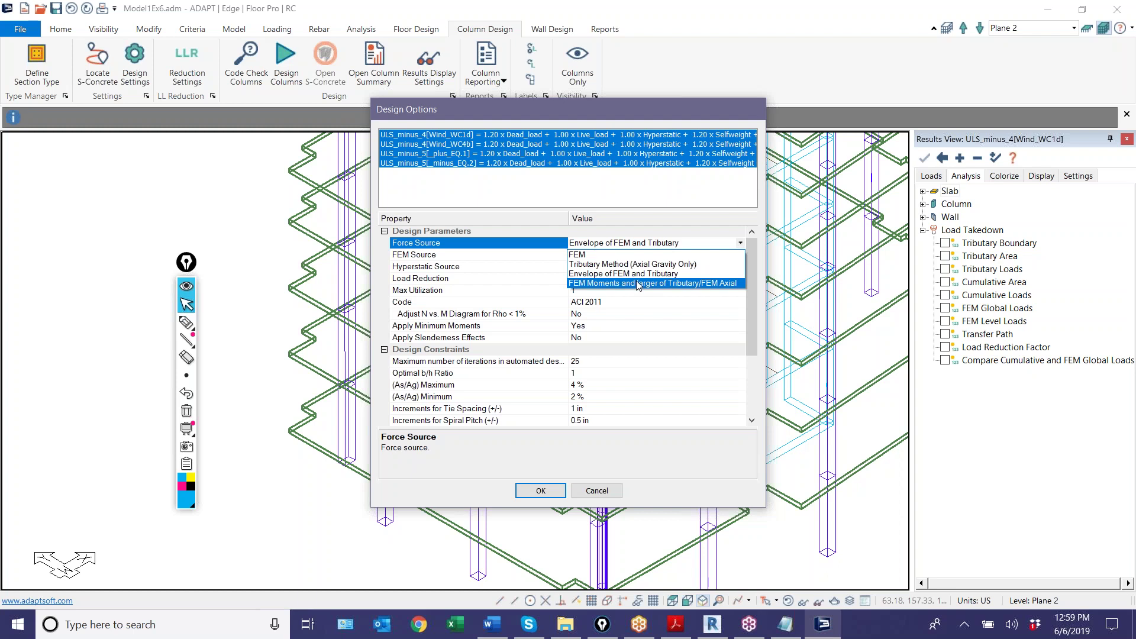
left_click(639, 284)
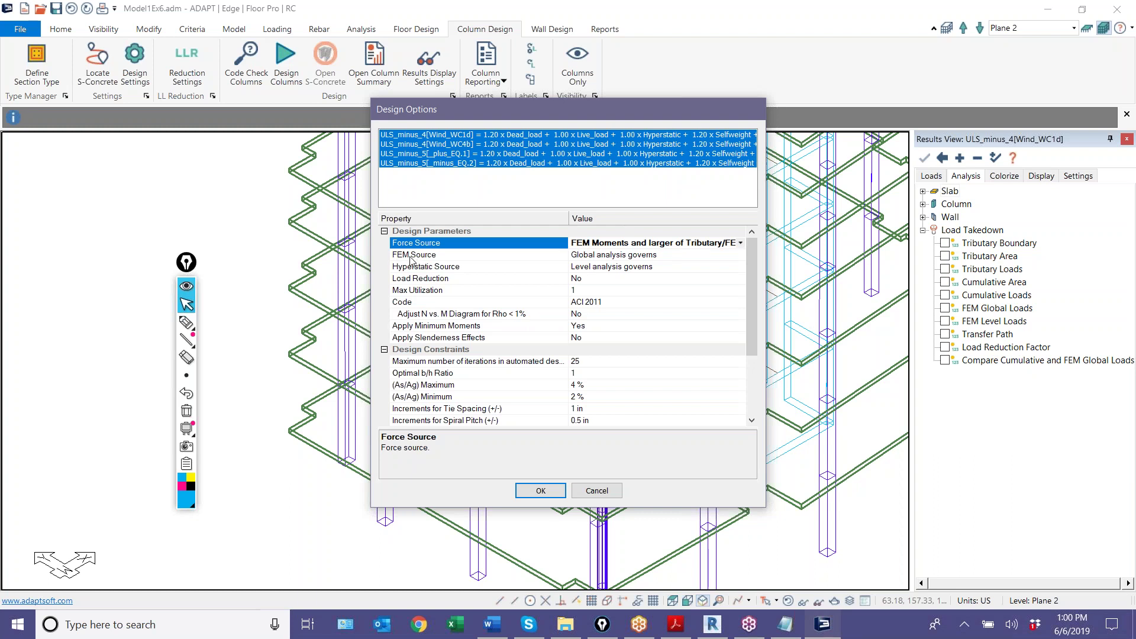
left_click(614, 267)
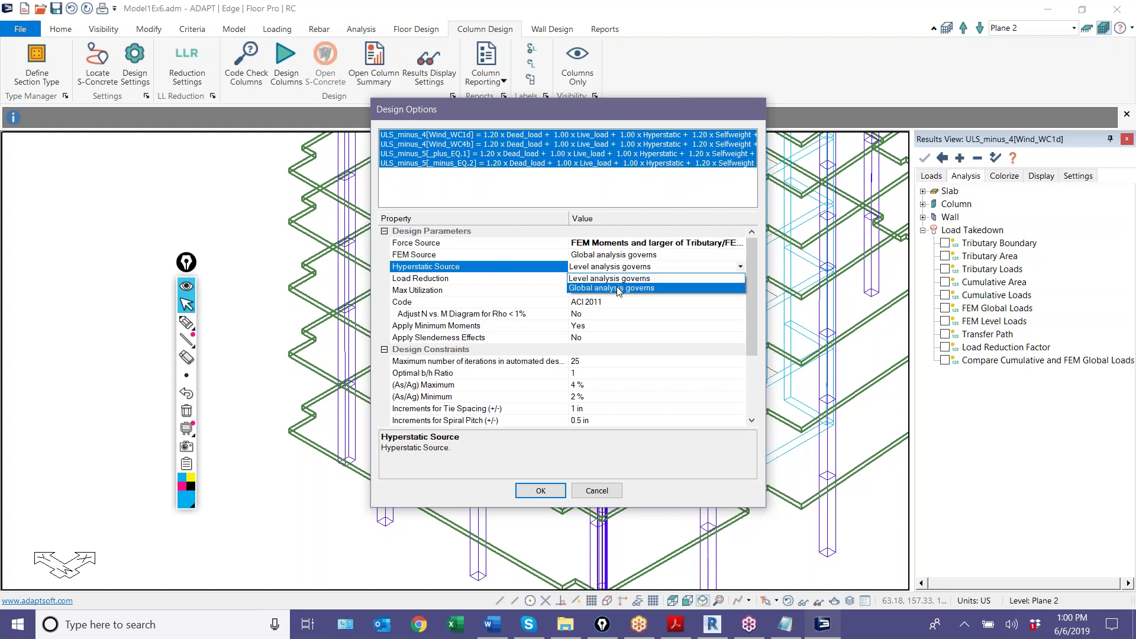
left_click(618, 289)
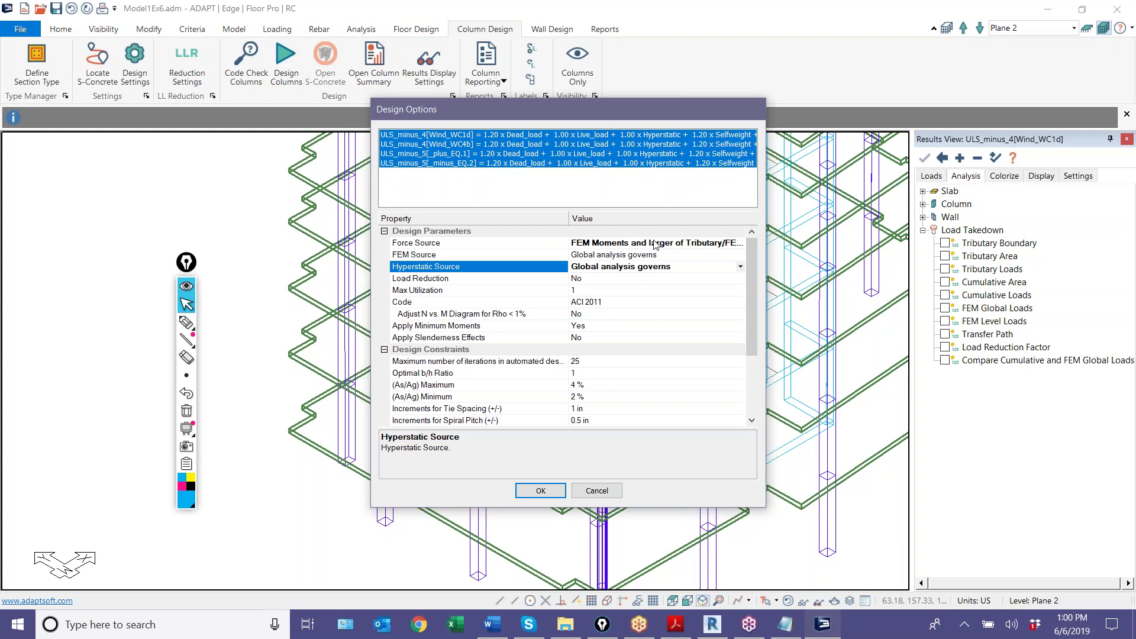
left_click(541, 491)
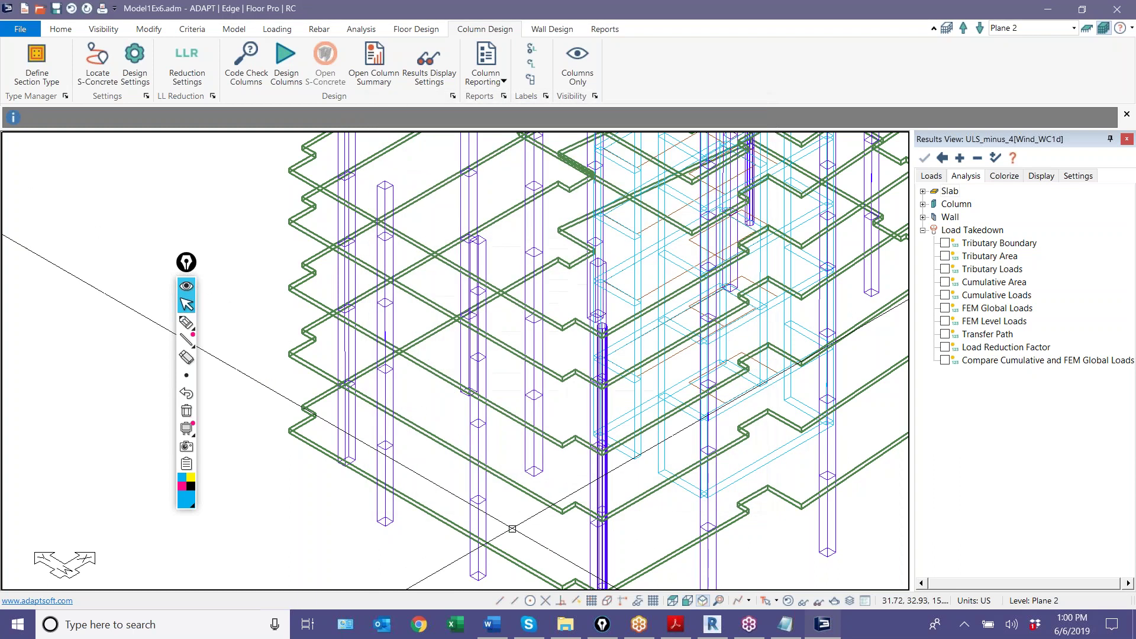
Run a code check on only the lowest column of the 22x22_Grid_Spencer stack, without checking the whole design group
left_click(246, 59)
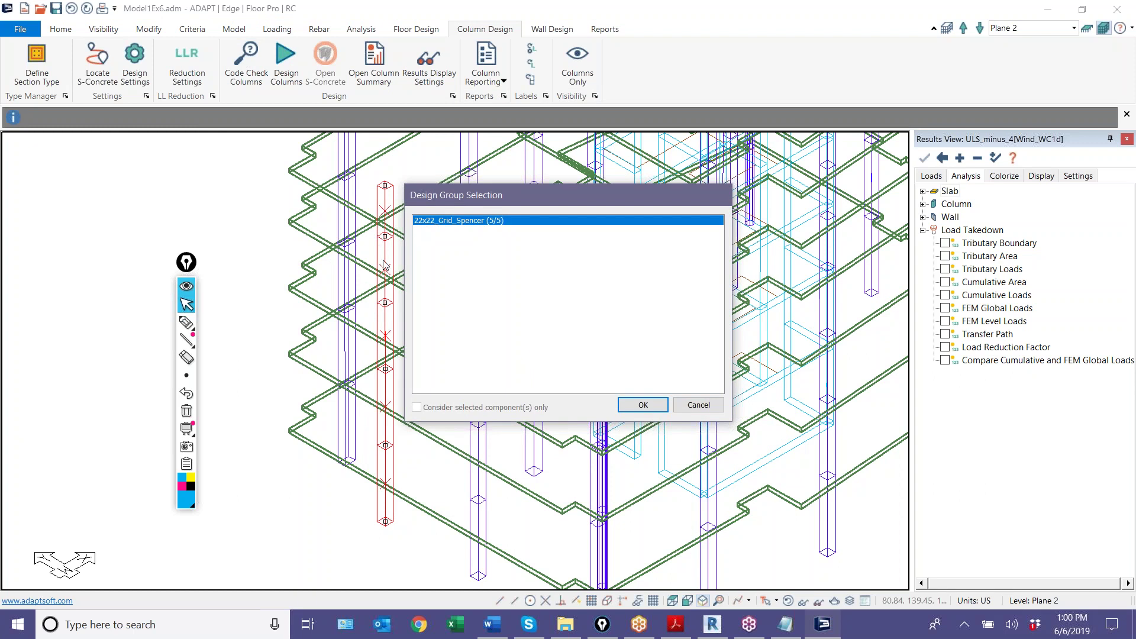
left_click(697, 405)
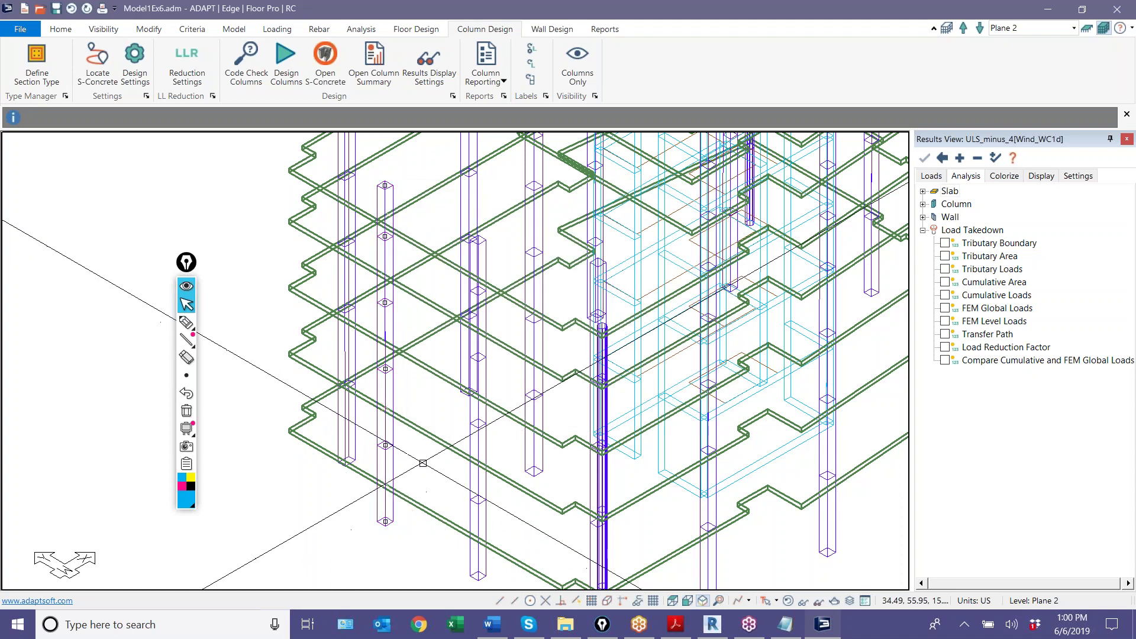
right_click(394, 467)
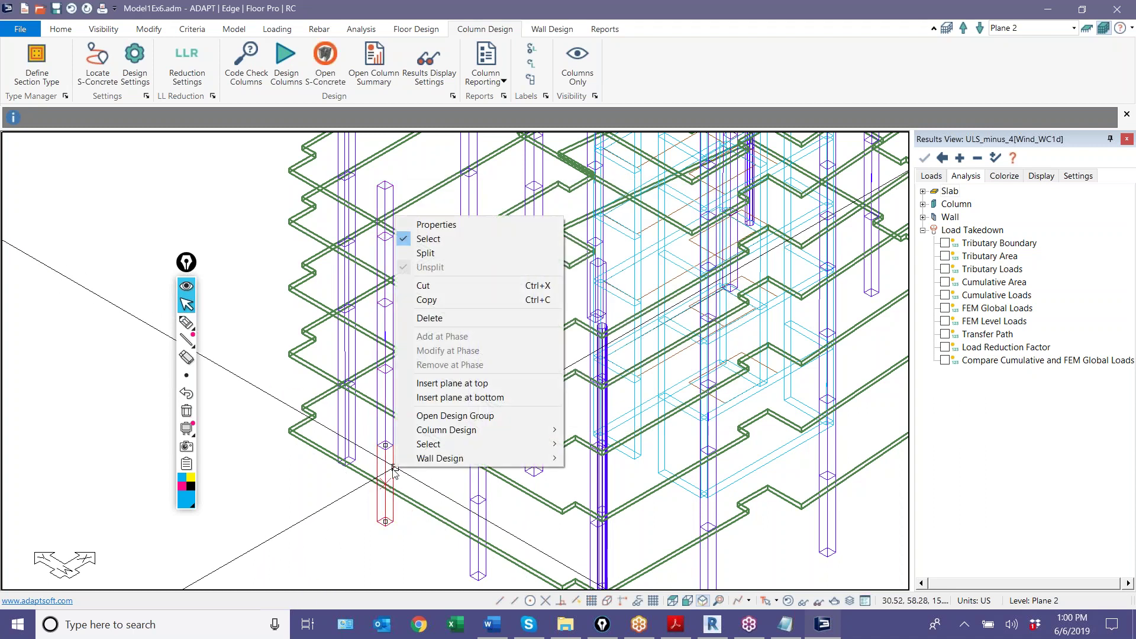
left_click(373, 521)
right_click(385, 510)
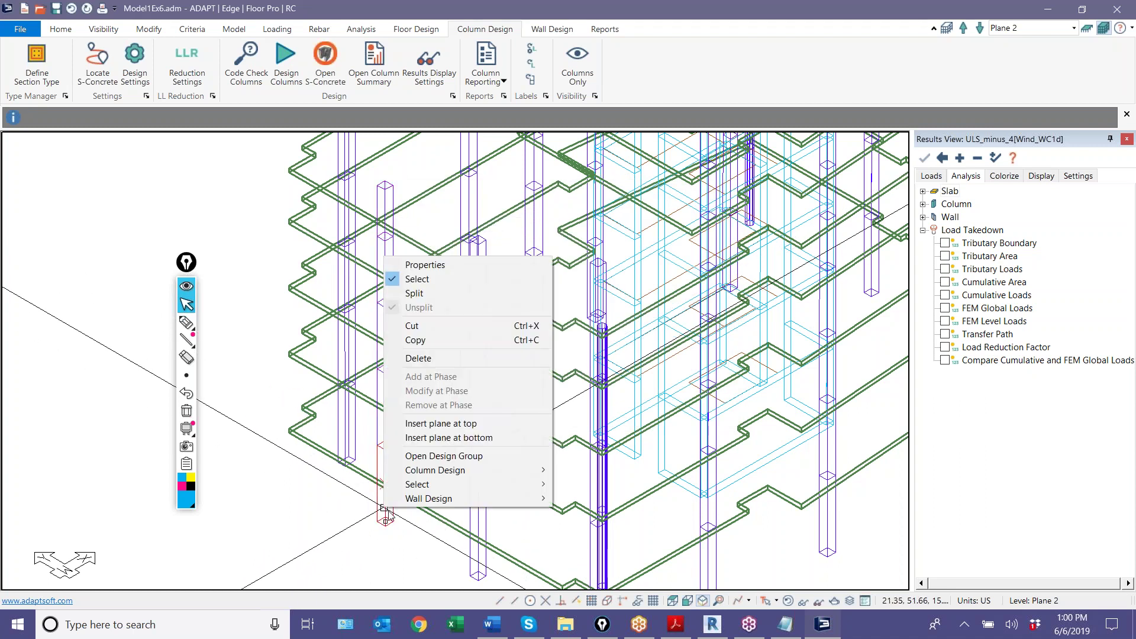
mouse_move(423, 474)
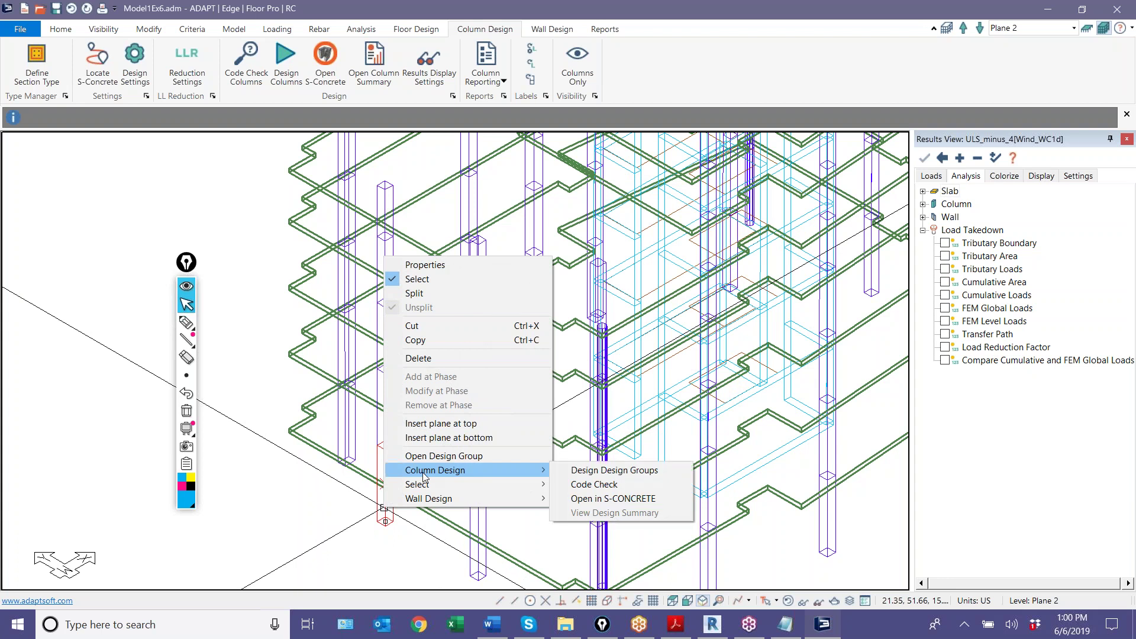
left_click(602, 485)
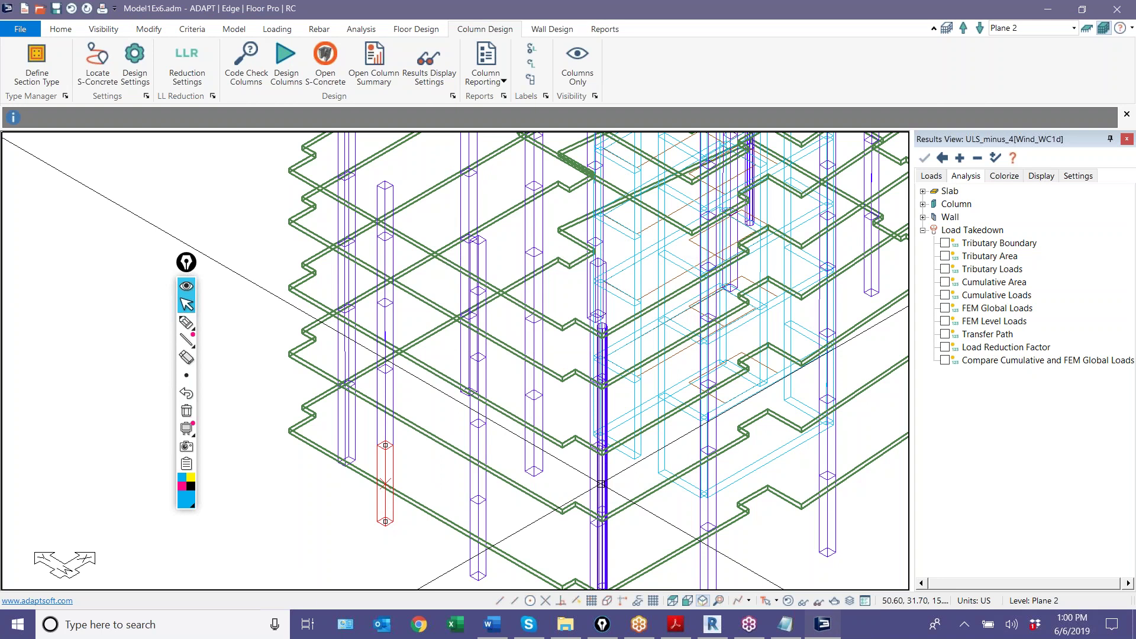
Open the lowest column's design summary, examine its status, utilizations and factored loads, and close the report
left_click(357, 502)
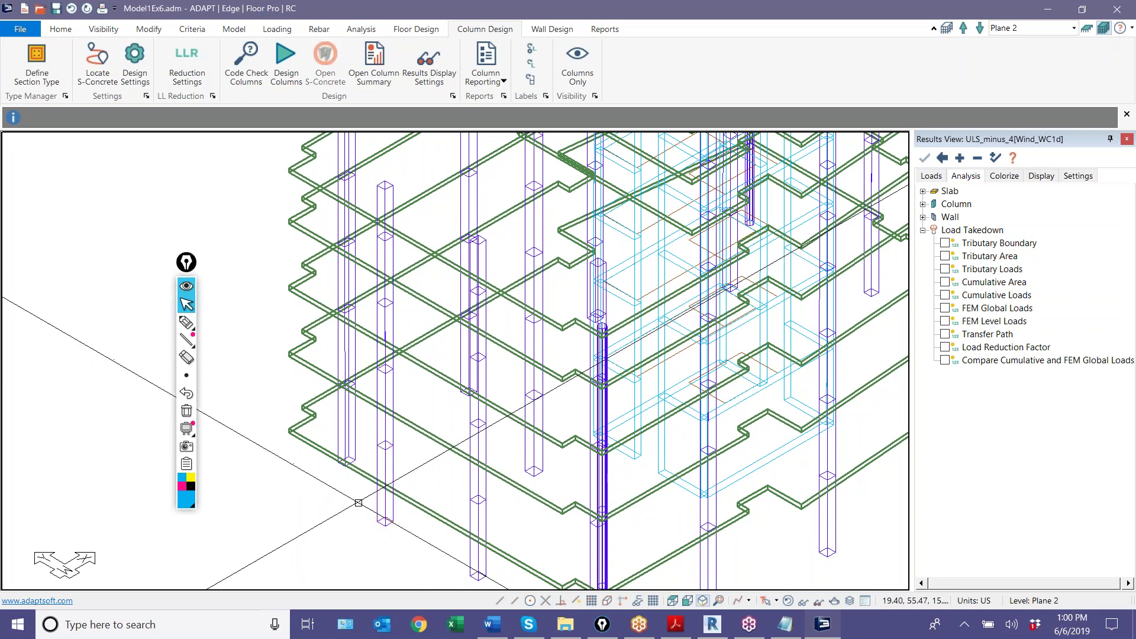
left_click(384, 473)
right_click(384, 473)
mouse_move(488, 439)
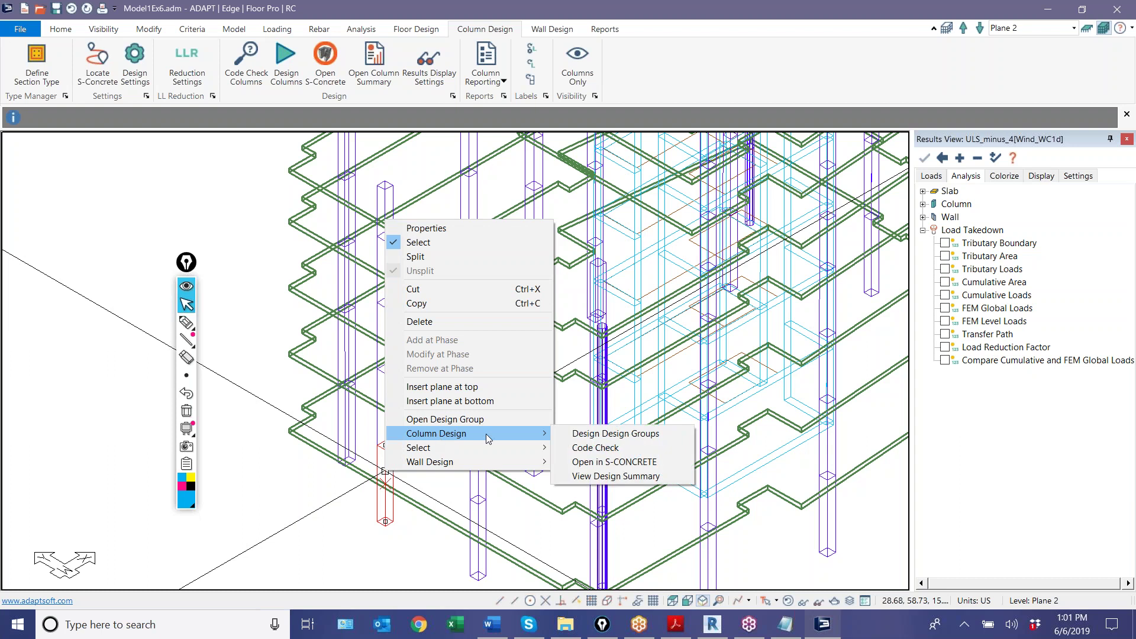
left_click(629, 476)
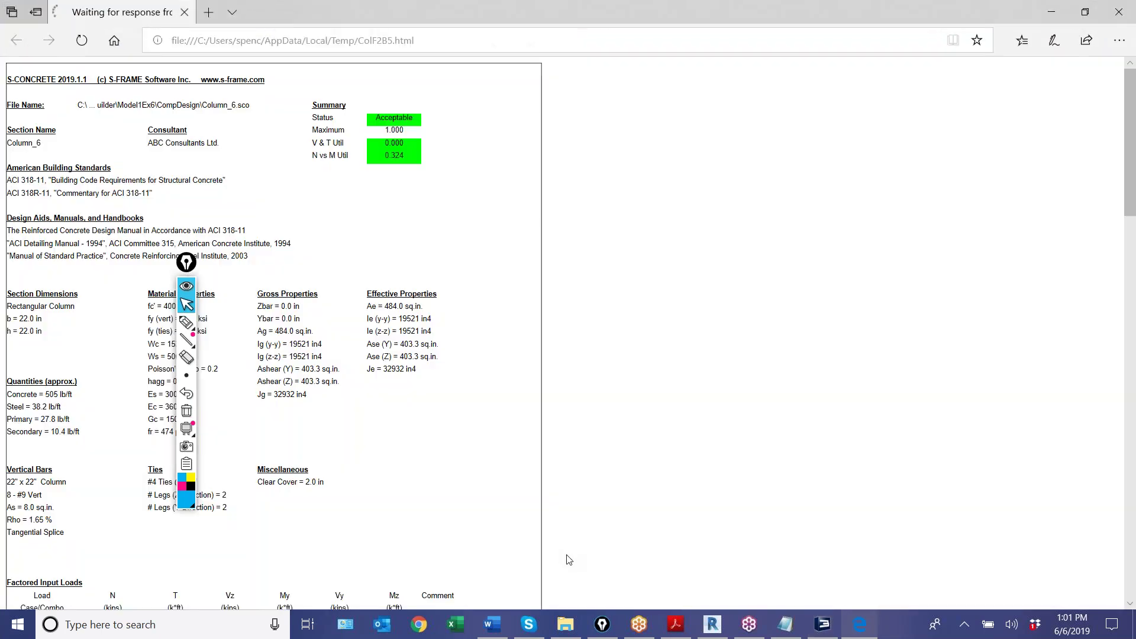
scroll(320, 217, "down", 20)
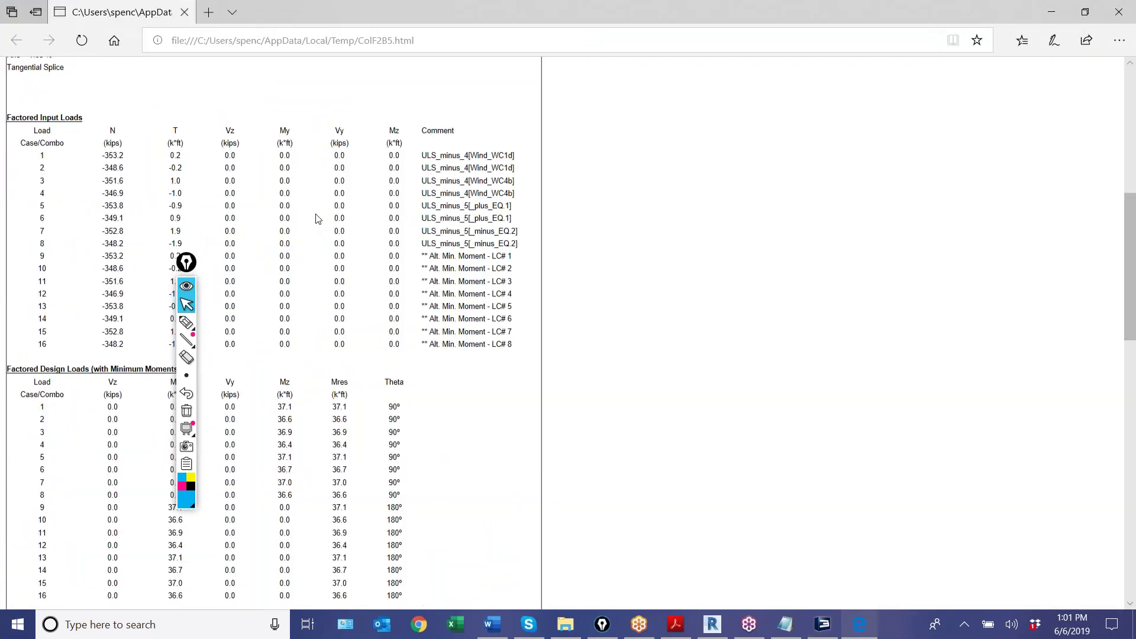
scroll(319, 240, "up", 20)
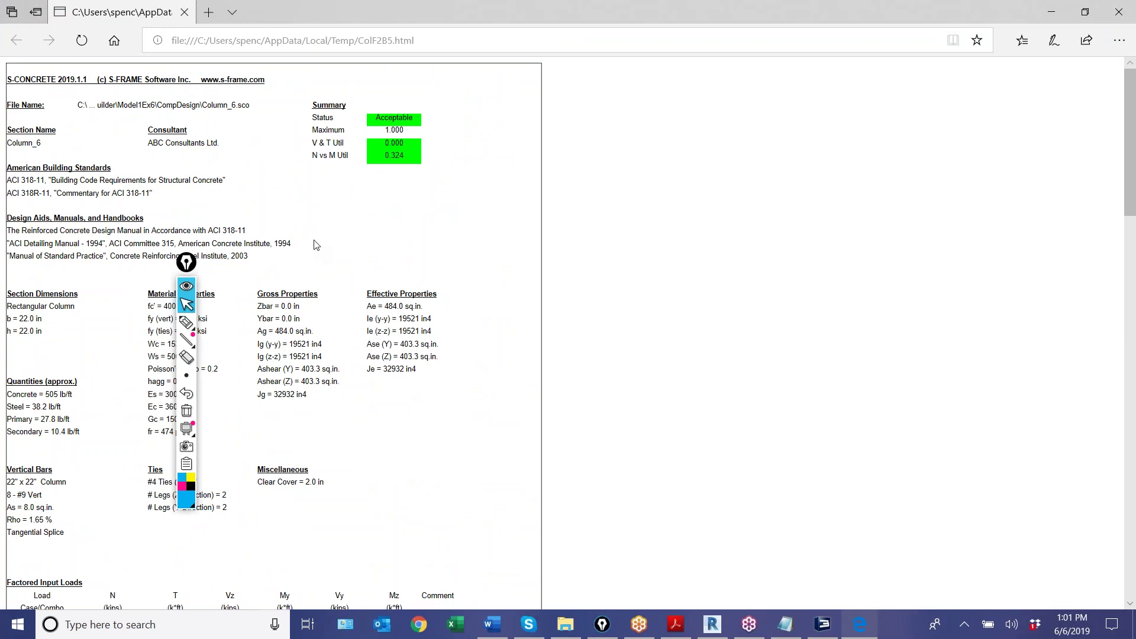
left_click(1118, 13)
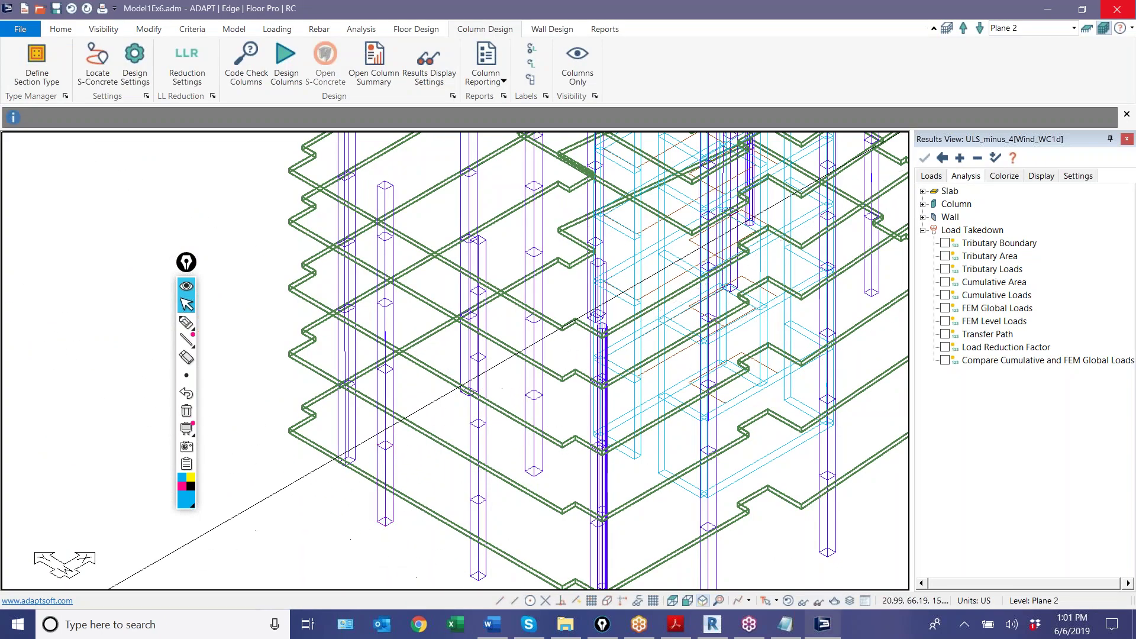
Run a code check on all columns in the 22x22_Grid_Spencer design group
left_click(248, 63)
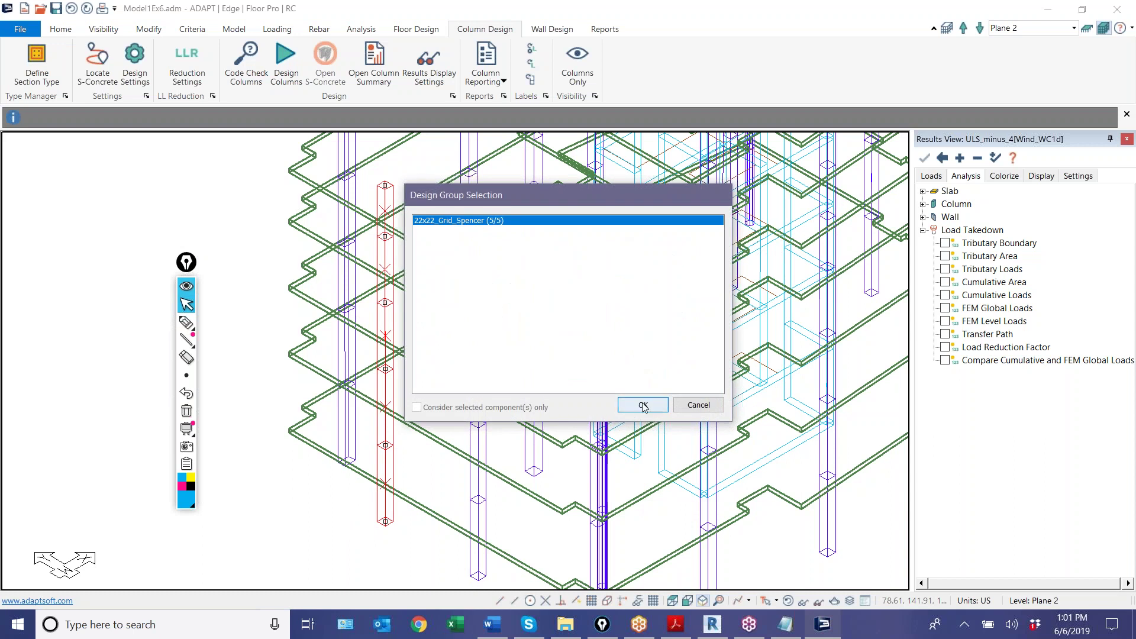
left_click(645, 404)
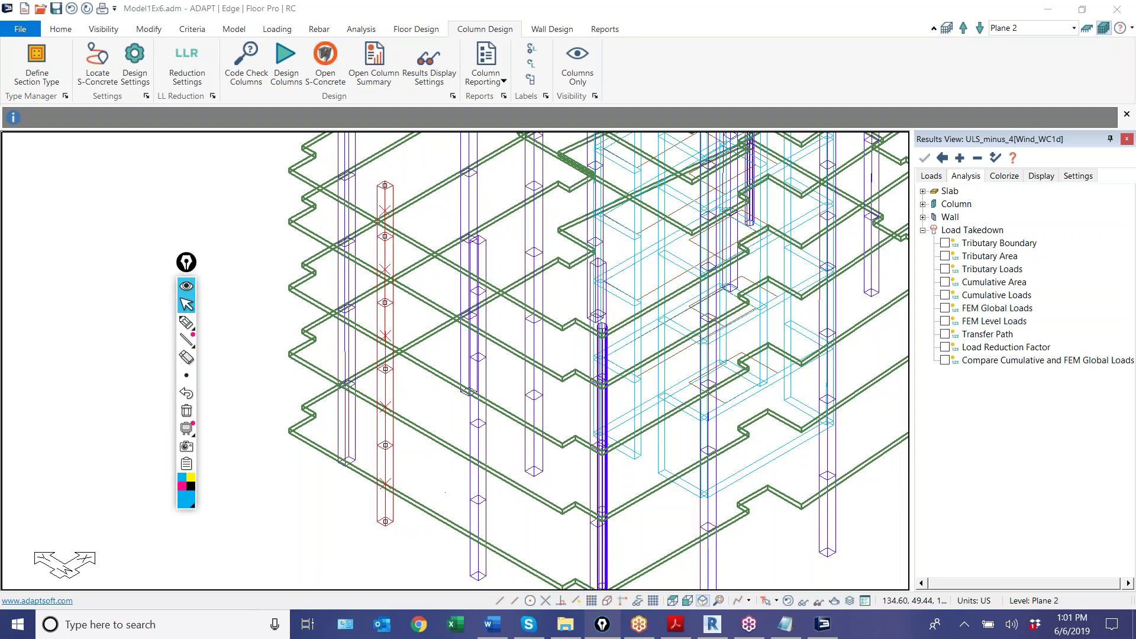
Display the individual column design status results on the model and examine the checked column stack
left_click(923, 231)
left_click(922, 204)
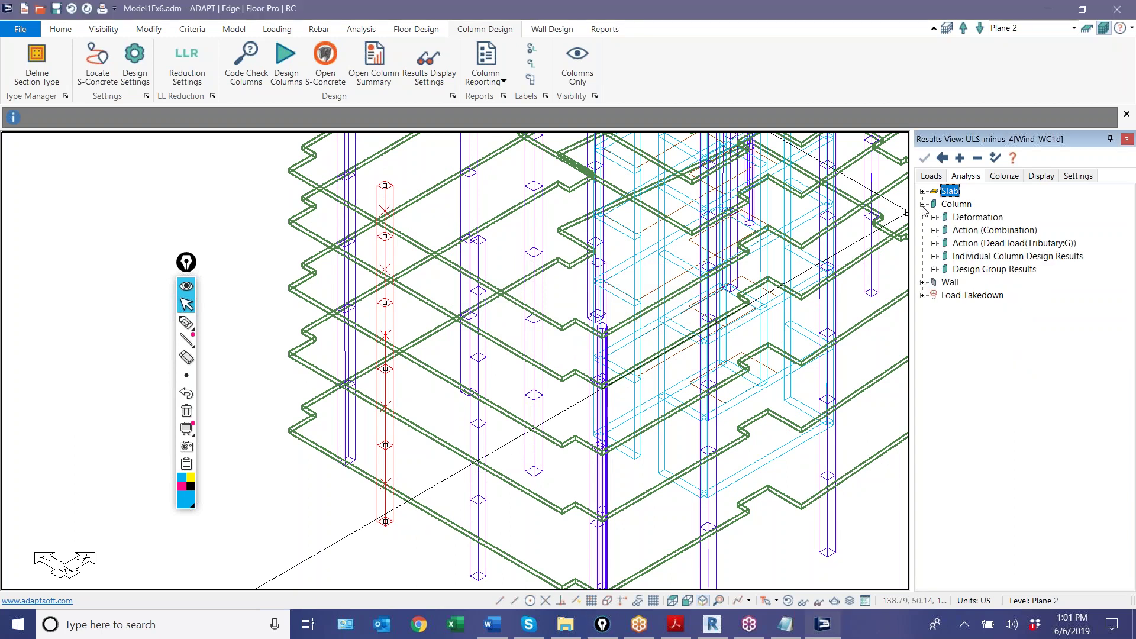
left_click(935, 256)
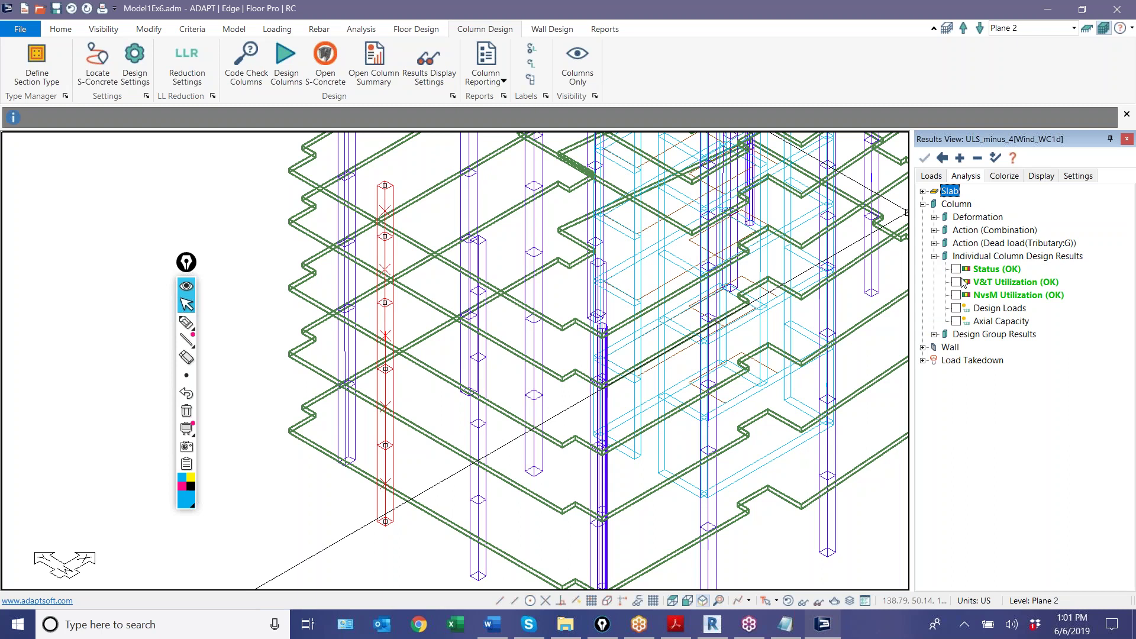
left_click(957, 269)
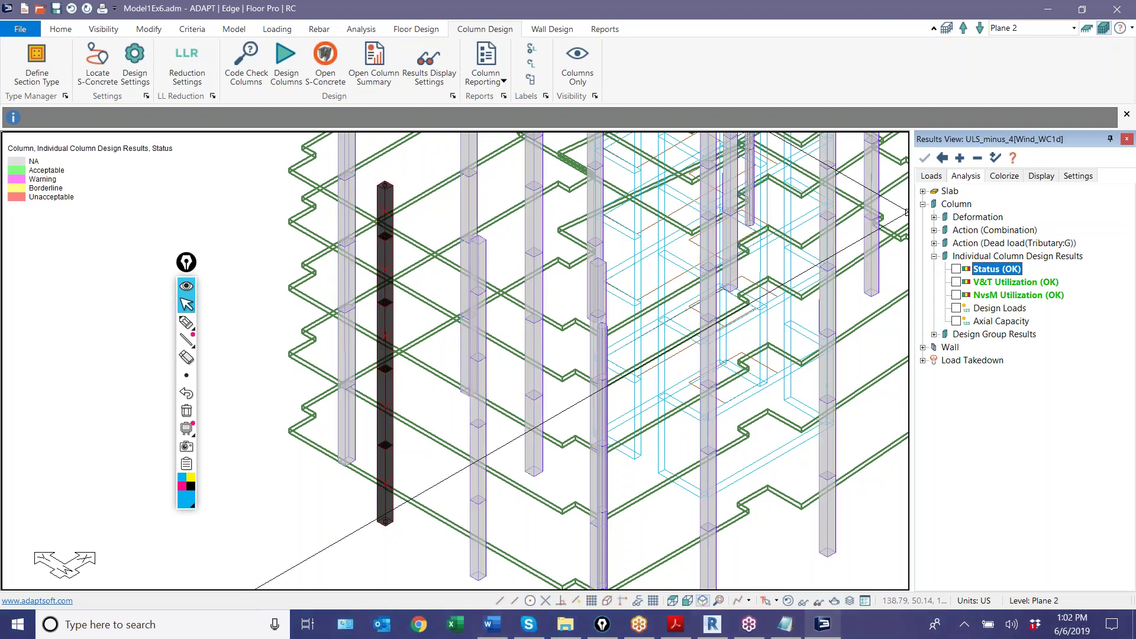
left_click(299, 489)
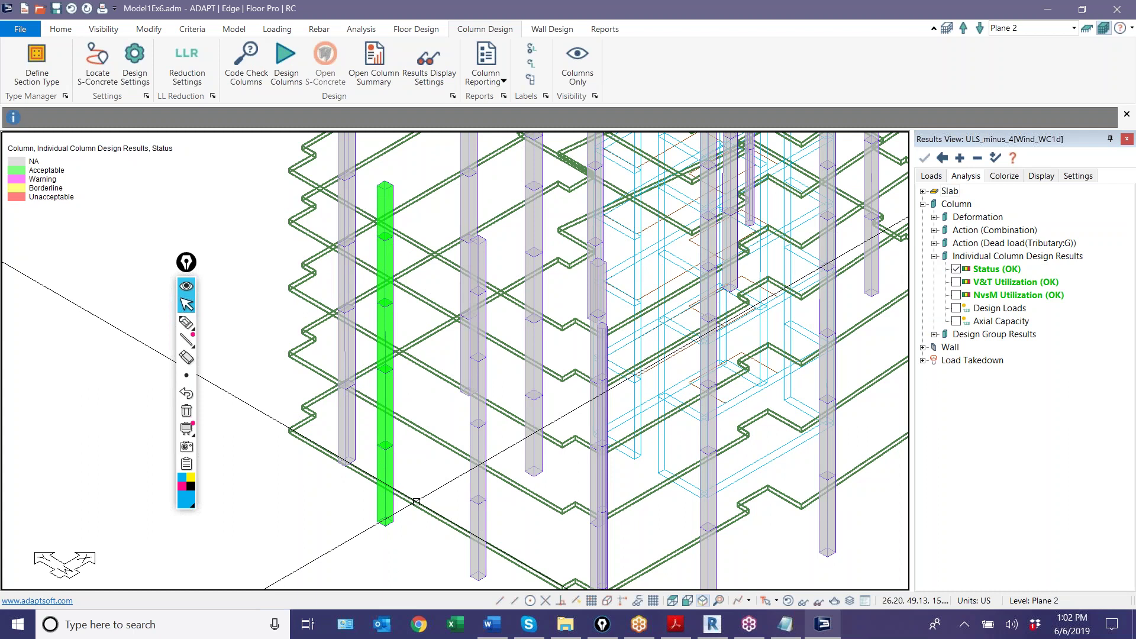
Display the individual column N vs M utilization results and inspect the labels down the checked column stack
left_click(956, 295)
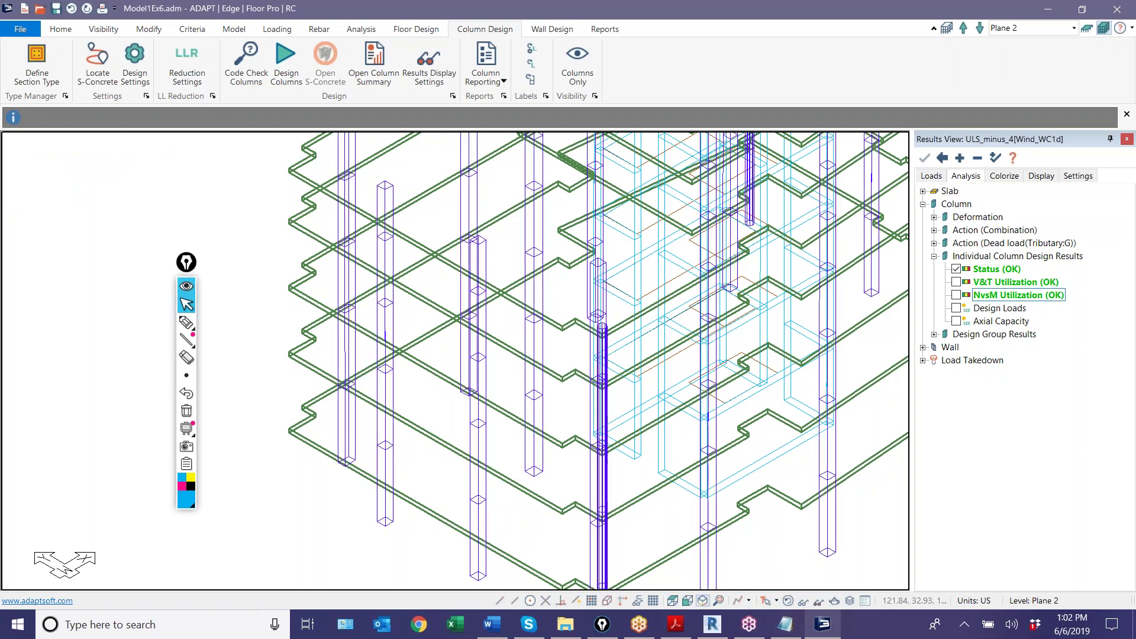
scroll(373, 219, "up", 5)
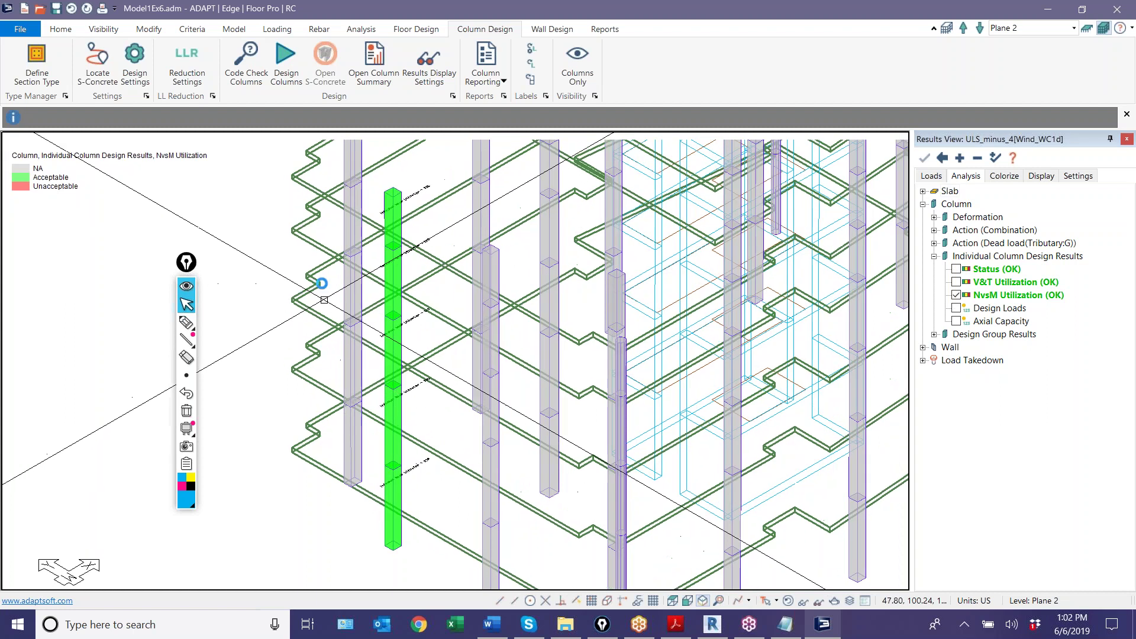
scroll(436, 181, "up", 5)
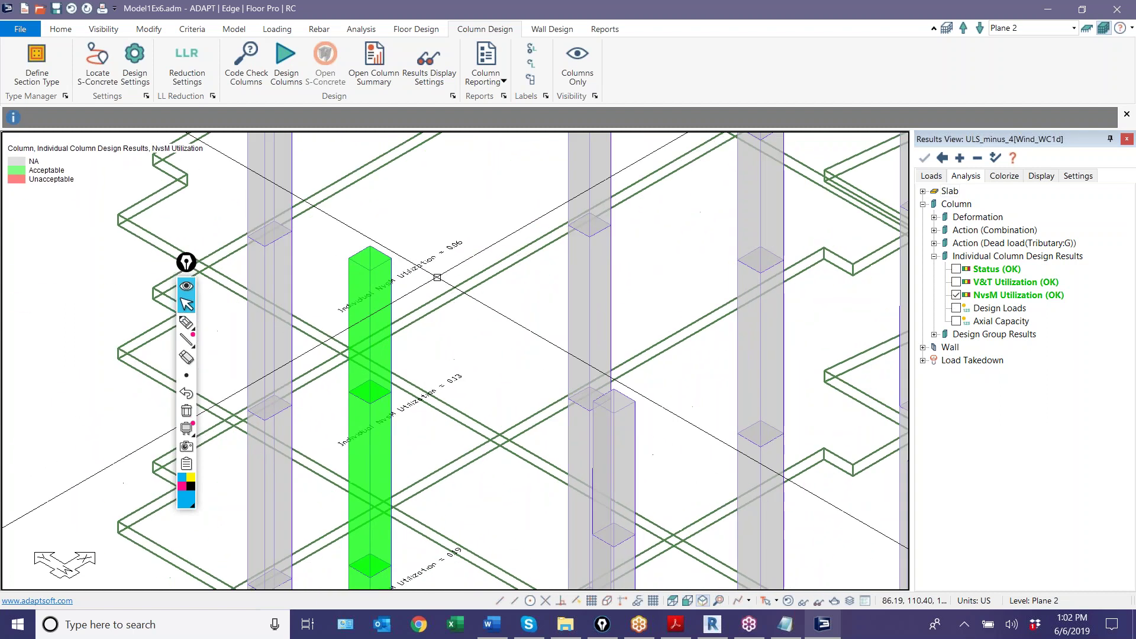
scroll(455, 379, "down", 1)
middle_click_drag(437, 574, 503, 411)
middle_click_drag(484, 508, 468, 320)
scroll(469, 322, "up", 4)
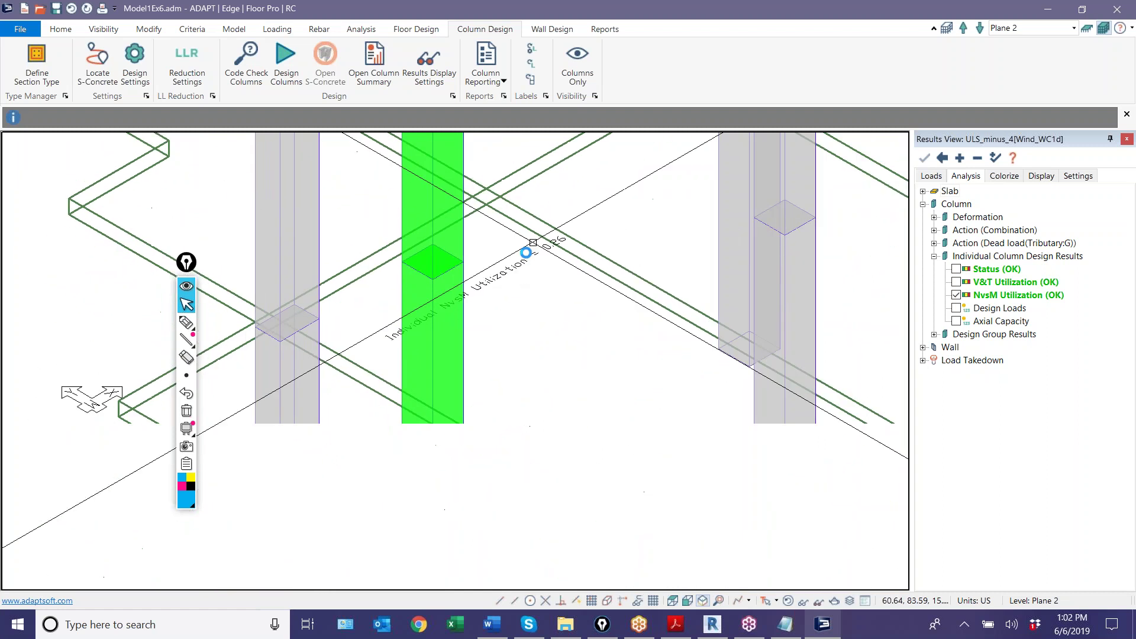
middle_click_drag(535, 425, 510, 276)
scroll(510, 276, "down", 3)
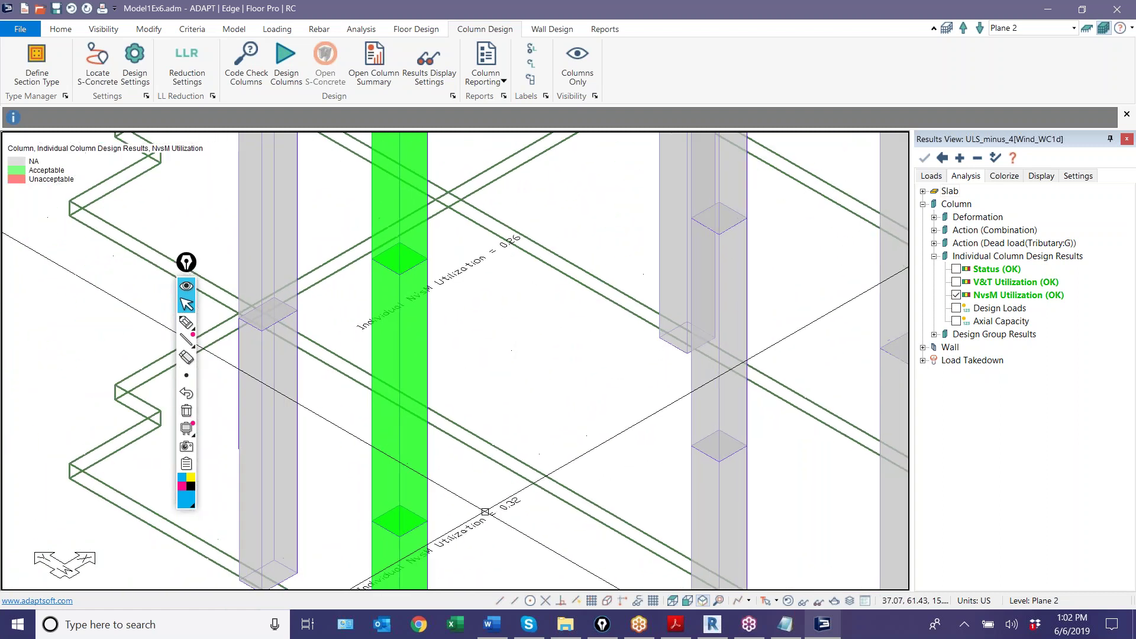
middle_click_drag(499, 554, 513, 373)
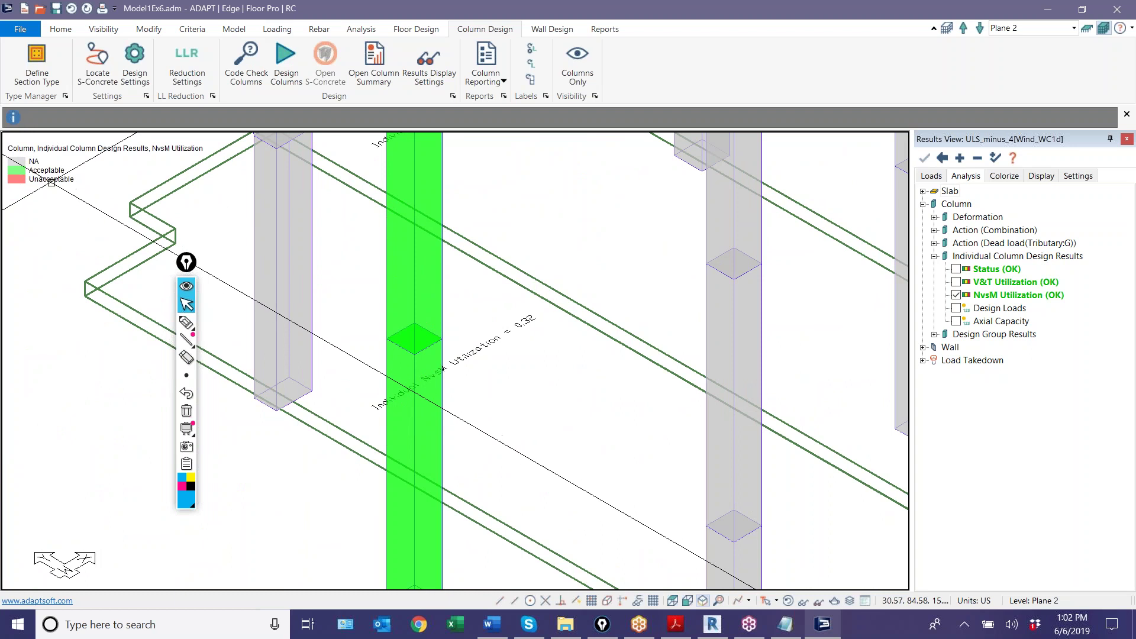
scroll(472, 368, "down", 3)
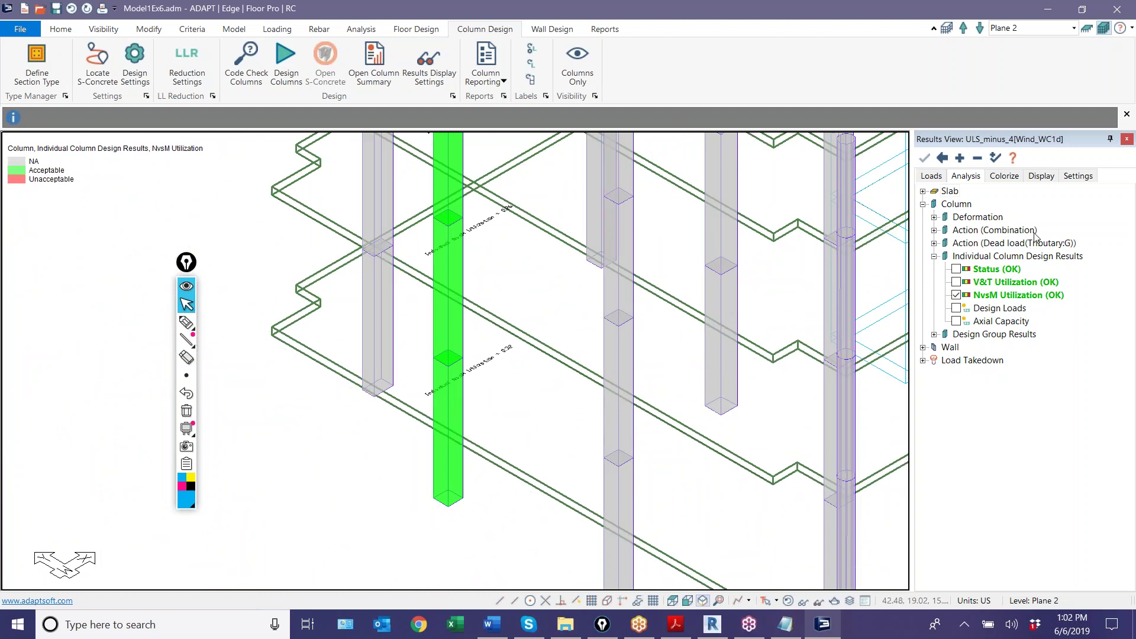
Set the component utilization display to Value and apply it to the results view
left_click(1036, 179)
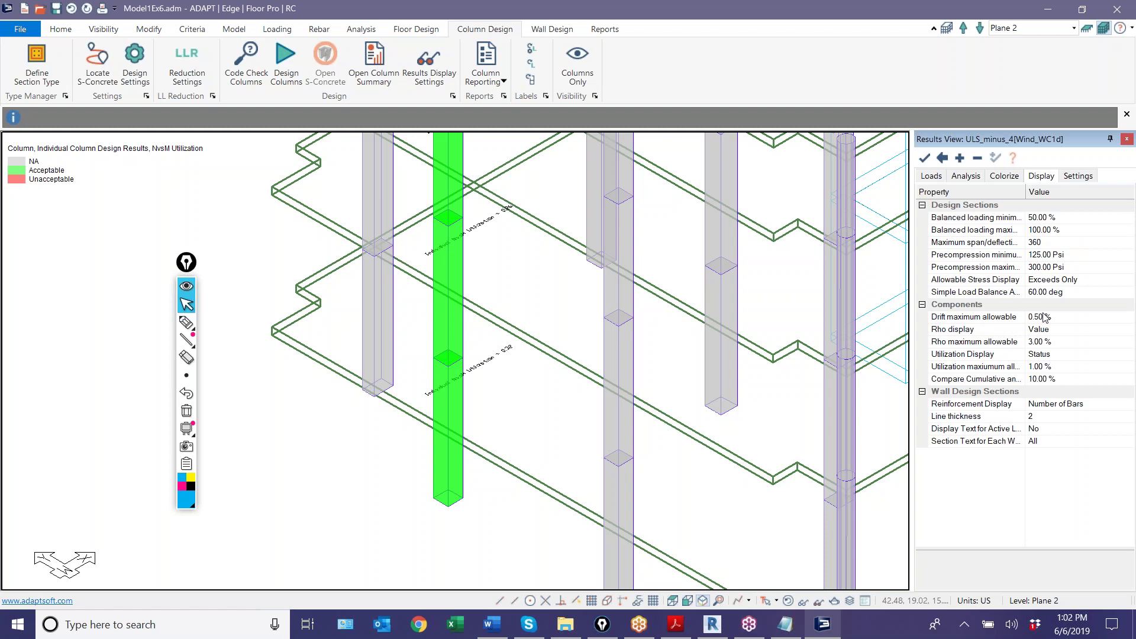
left_click(1058, 355)
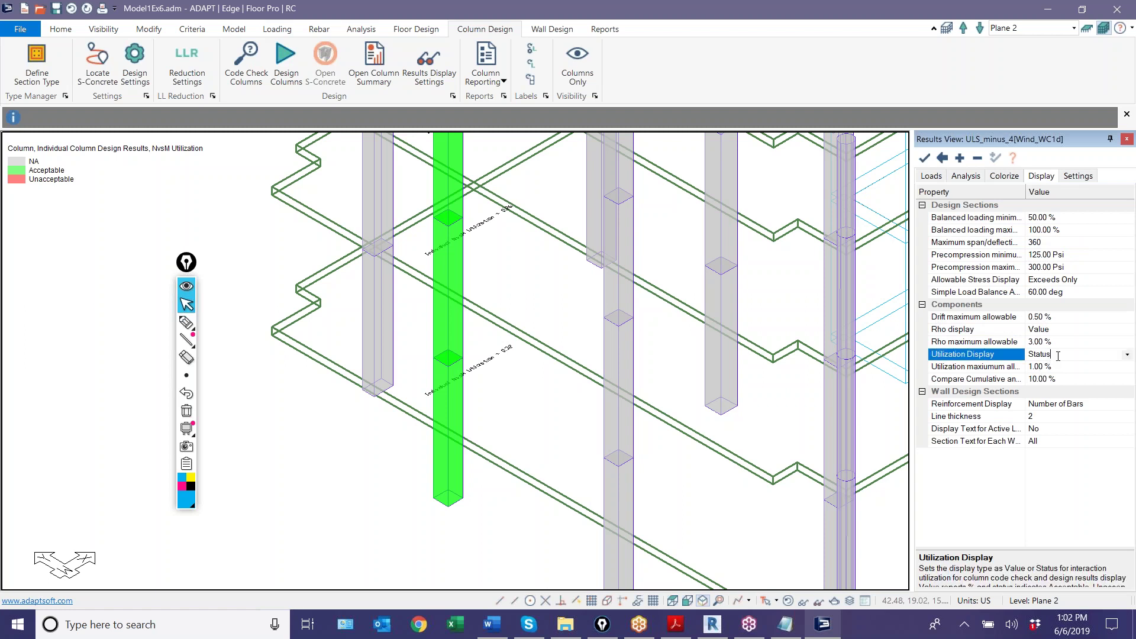
left_click(1127, 355)
left_click(1075, 368)
left_click(924, 158)
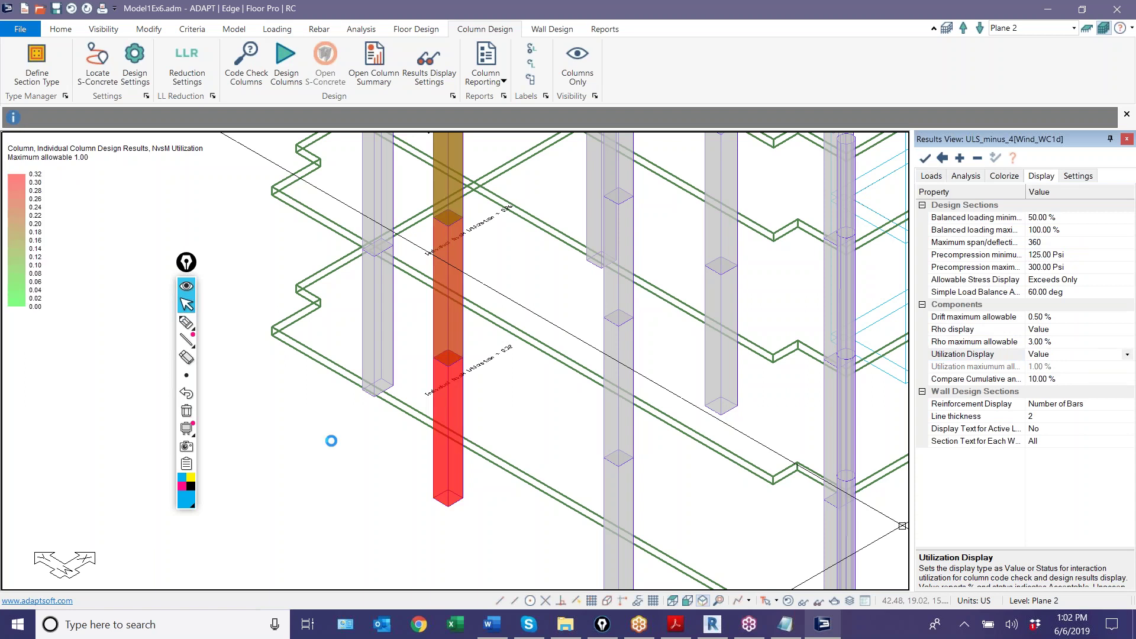
Examine the N vs M utilization colour gradient and labels along the full height of the checked column stack
middle_click_drag(302, 367, 381, 461)
scroll(342, 416, "down", 1)
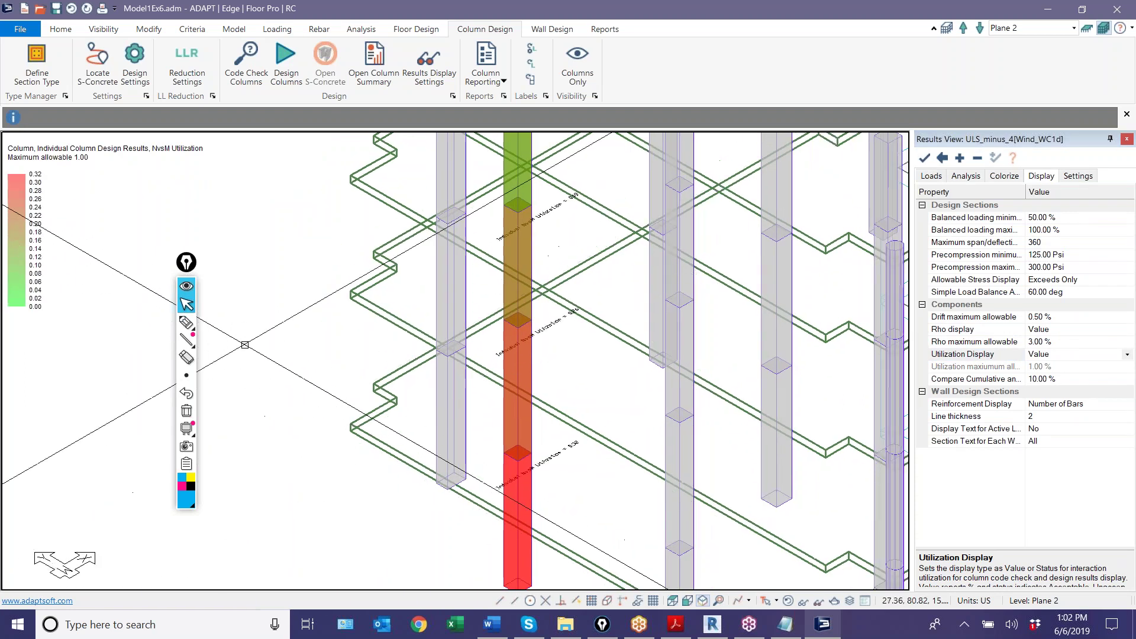
scroll(503, 289, "down", 3)
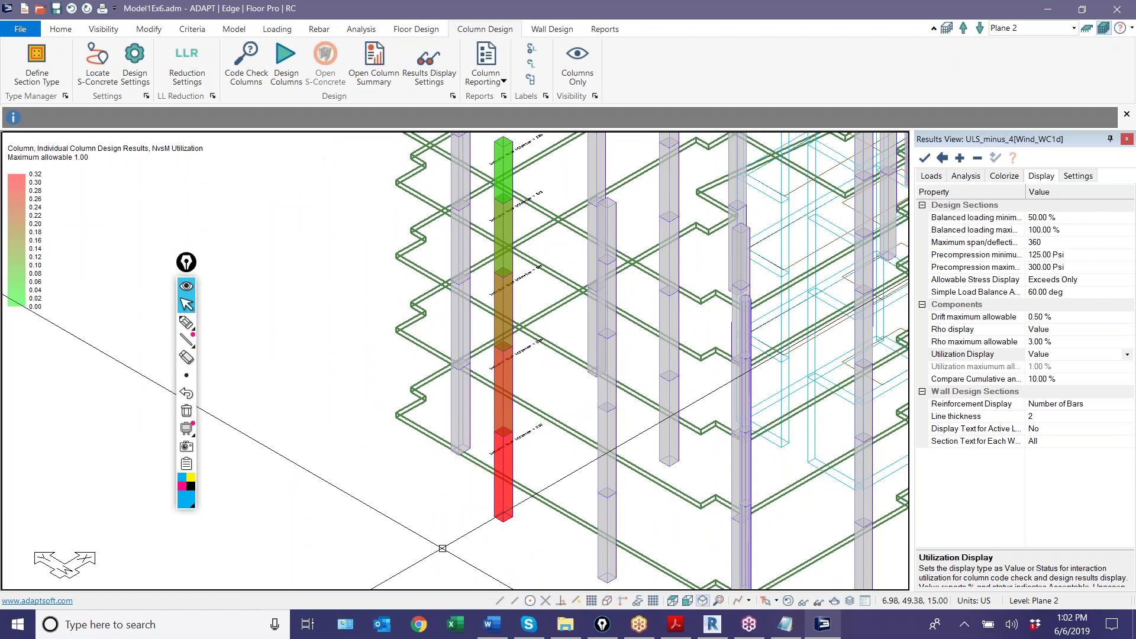
scroll(533, 443, "up", 5)
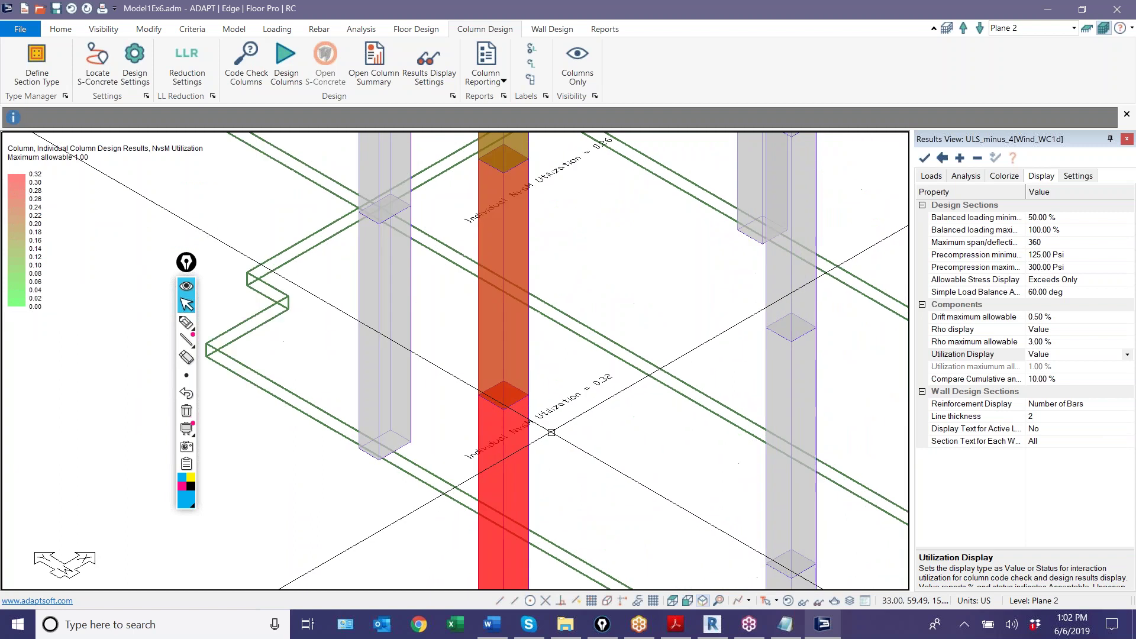
scroll(552, 432, "up", 2)
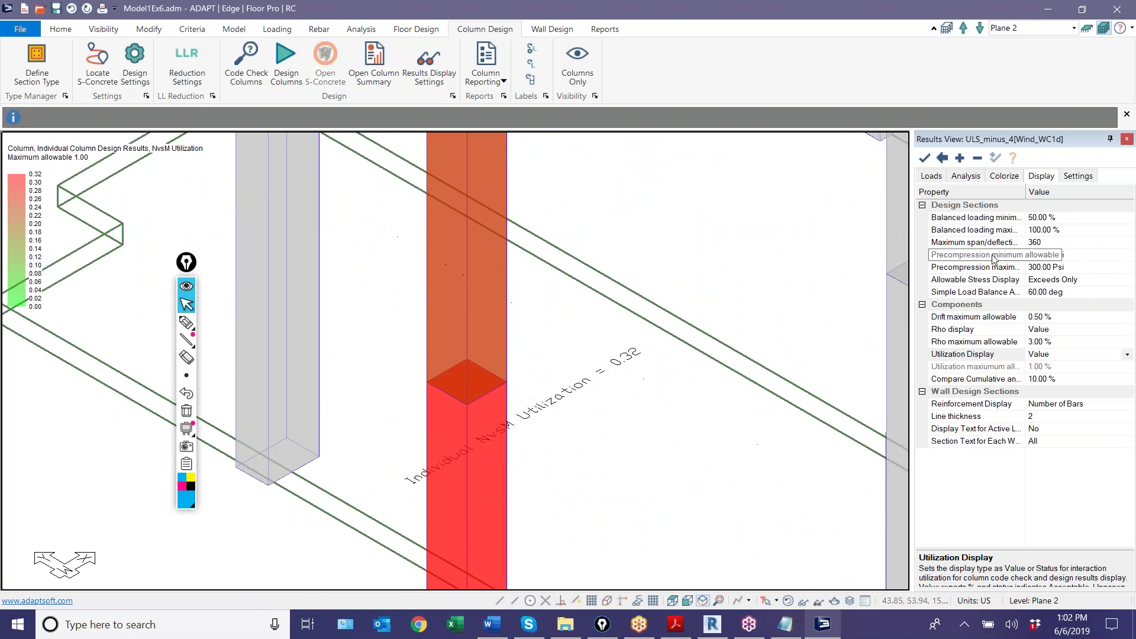
scroll(555, 482, "down", 3)
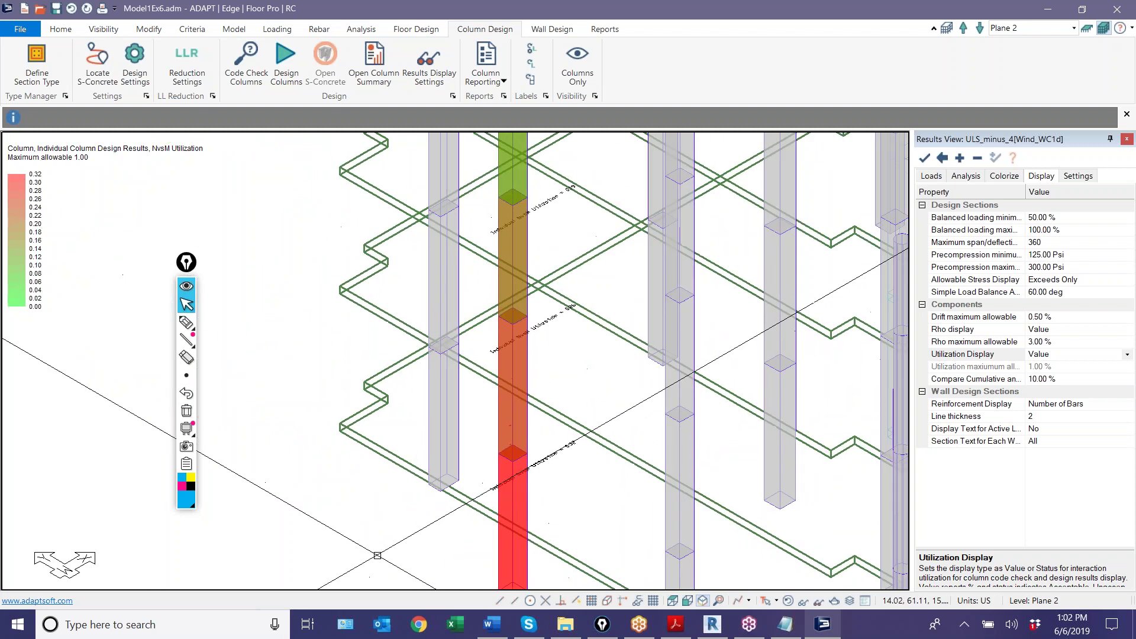
scroll(492, 517, "down", 2)
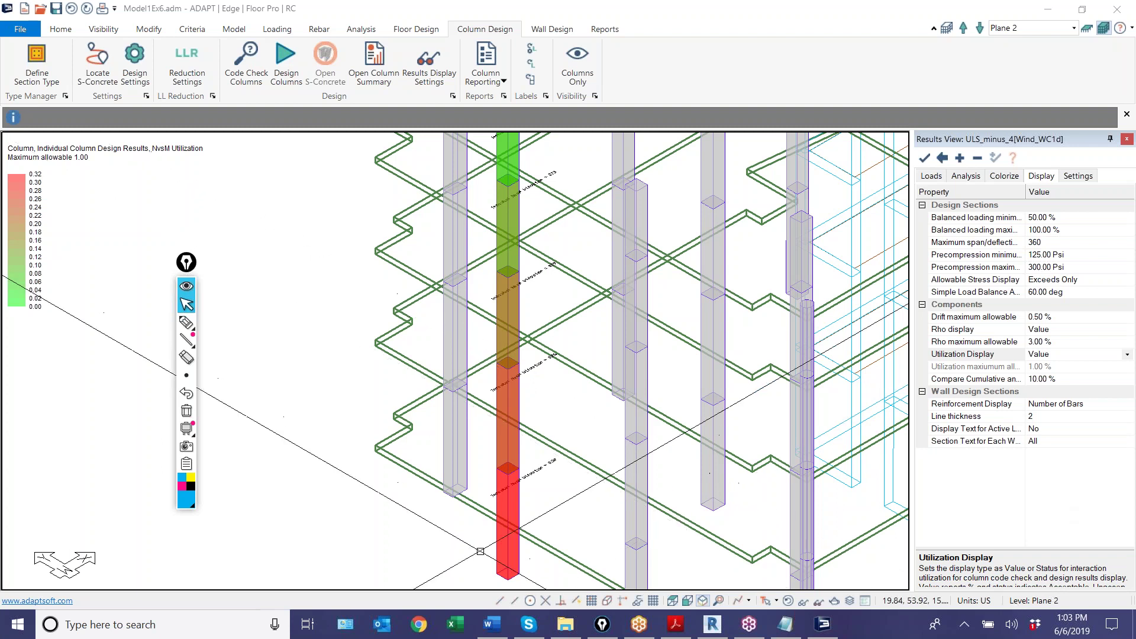
Open the lowest column of the 22x22_Grid_Spencer group in S-CONCRETE, considering only the selected component
left_click(419, 560)
right_click(506, 510)
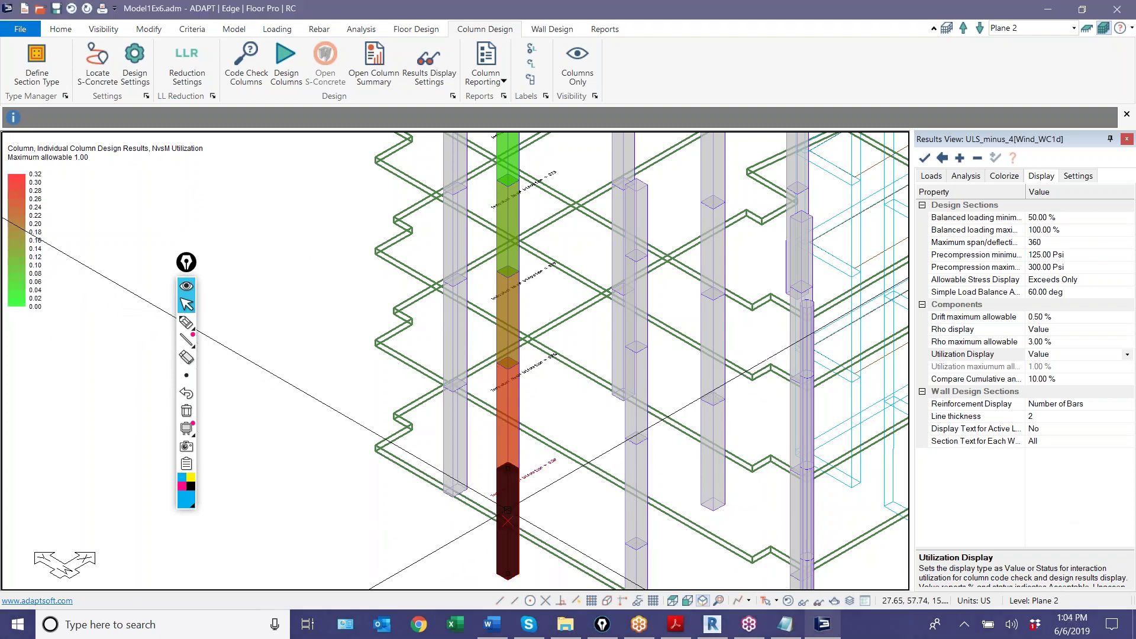
mouse_move(562, 473)
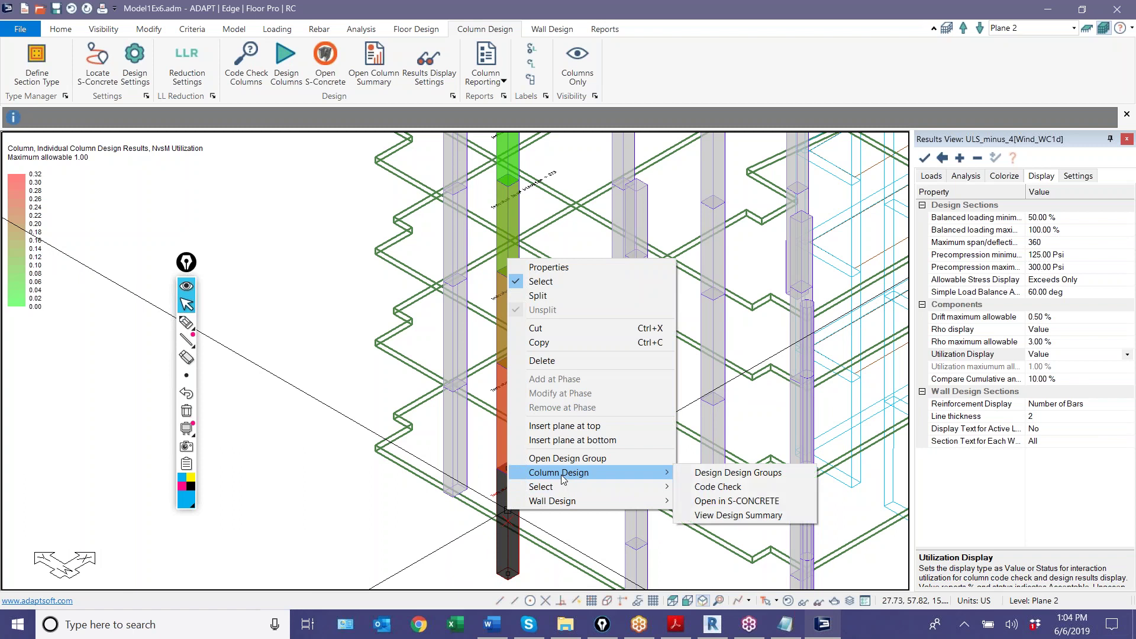
left_click(728, 501)
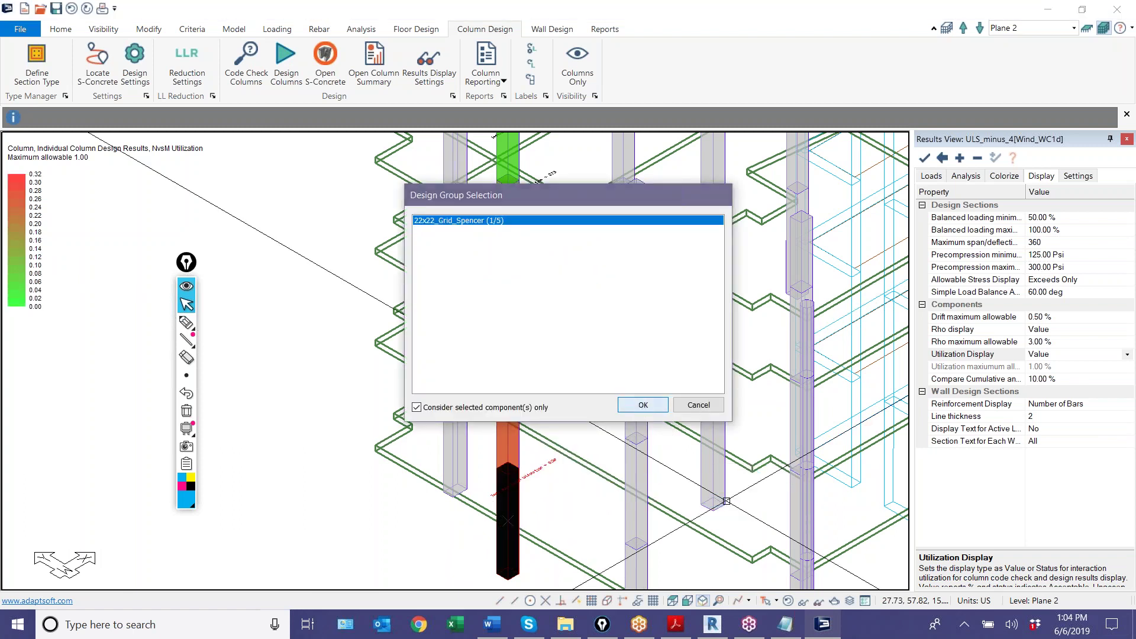
left_click(643, 405)
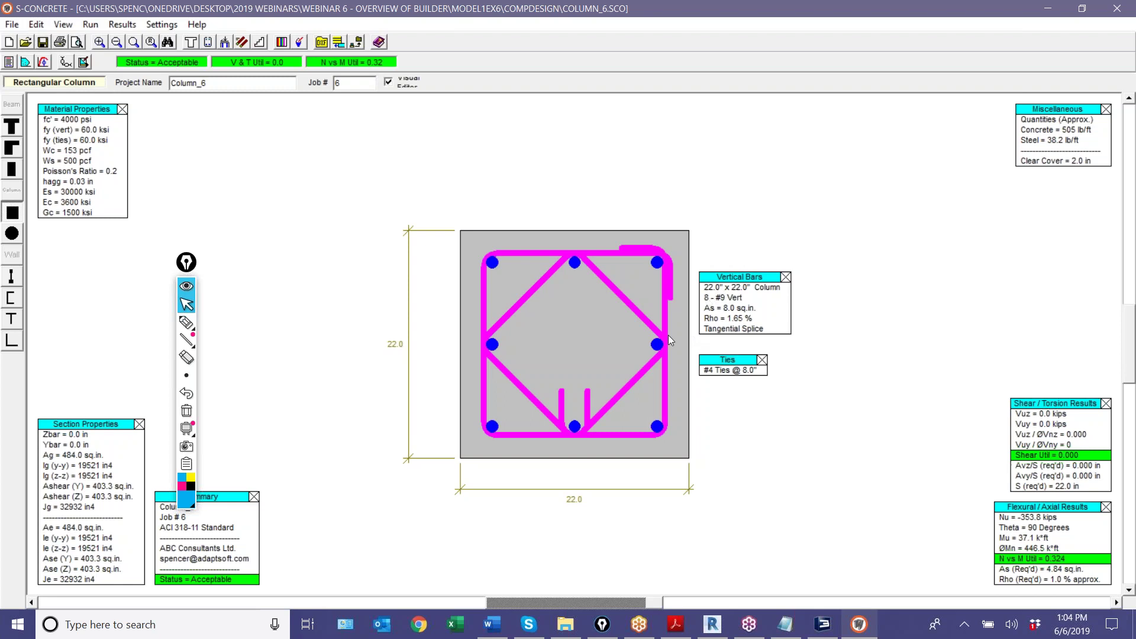
Try 12 and 4 #9 vertical bars in the column section, and close S-CONCRETE without saving the changes
left_click(707, 300)
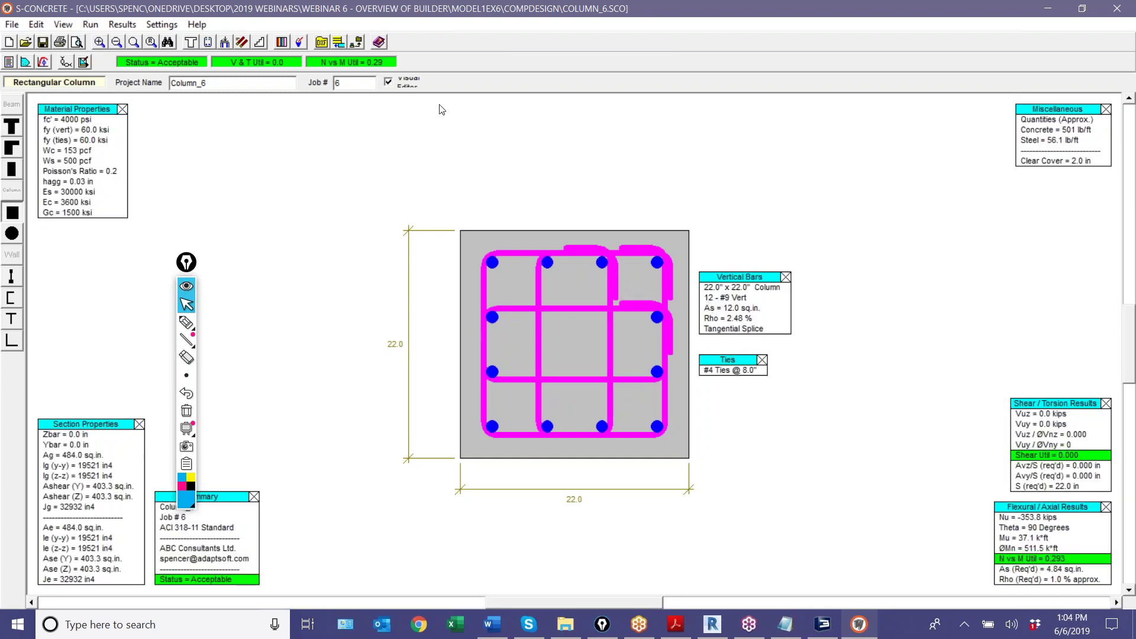
left_click(710, 299)
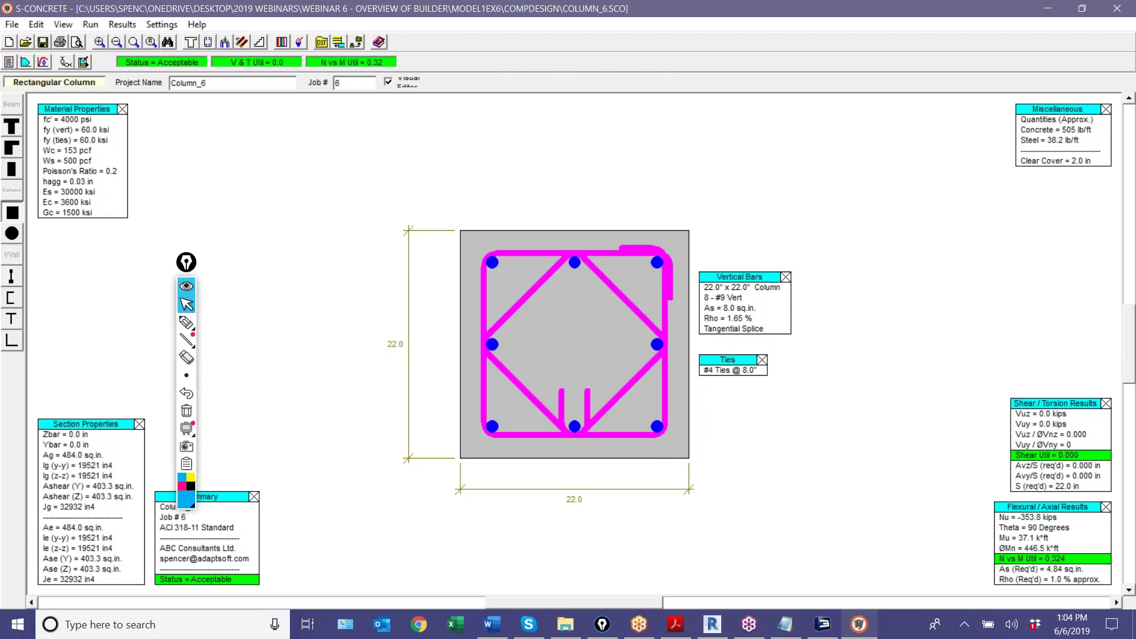
right_click(710, 299)
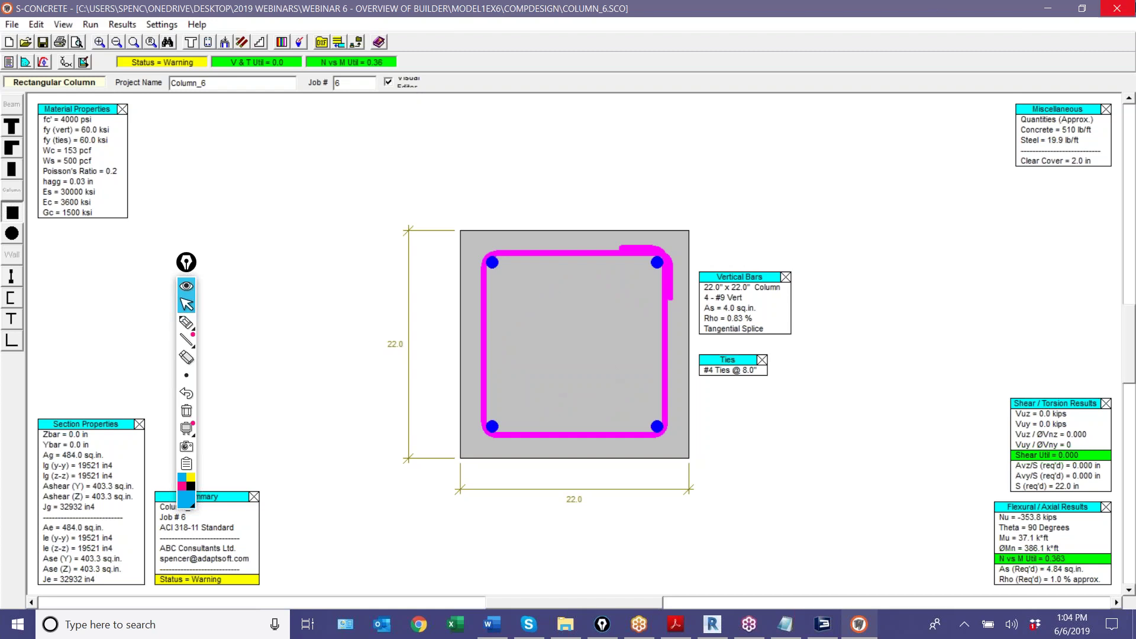
left_click(1118, 8)
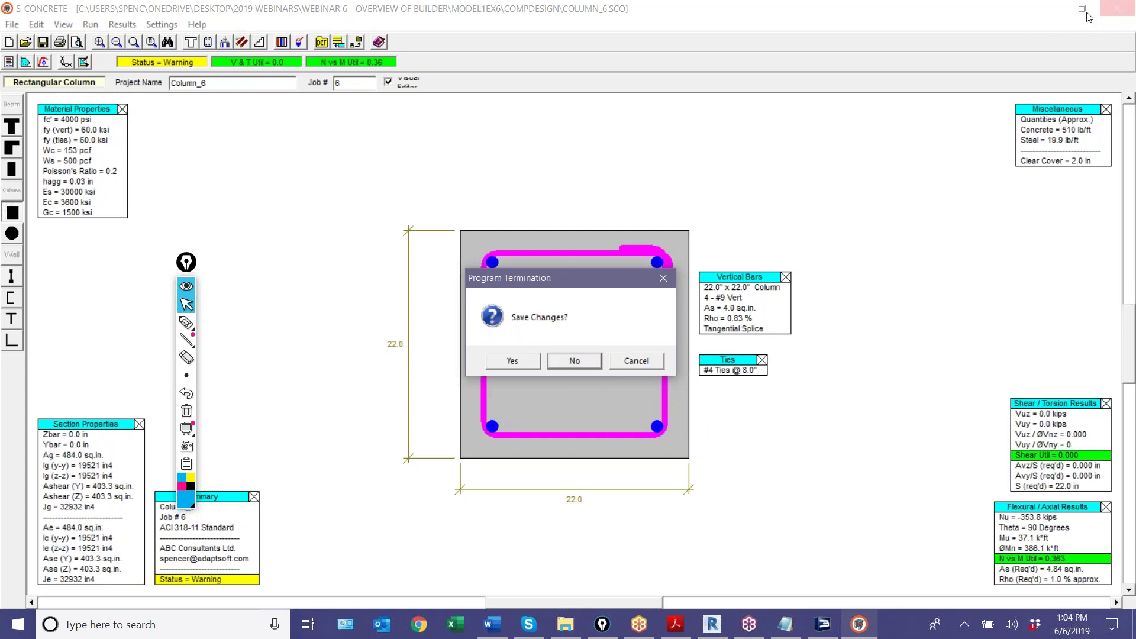
left_click(575, 360)
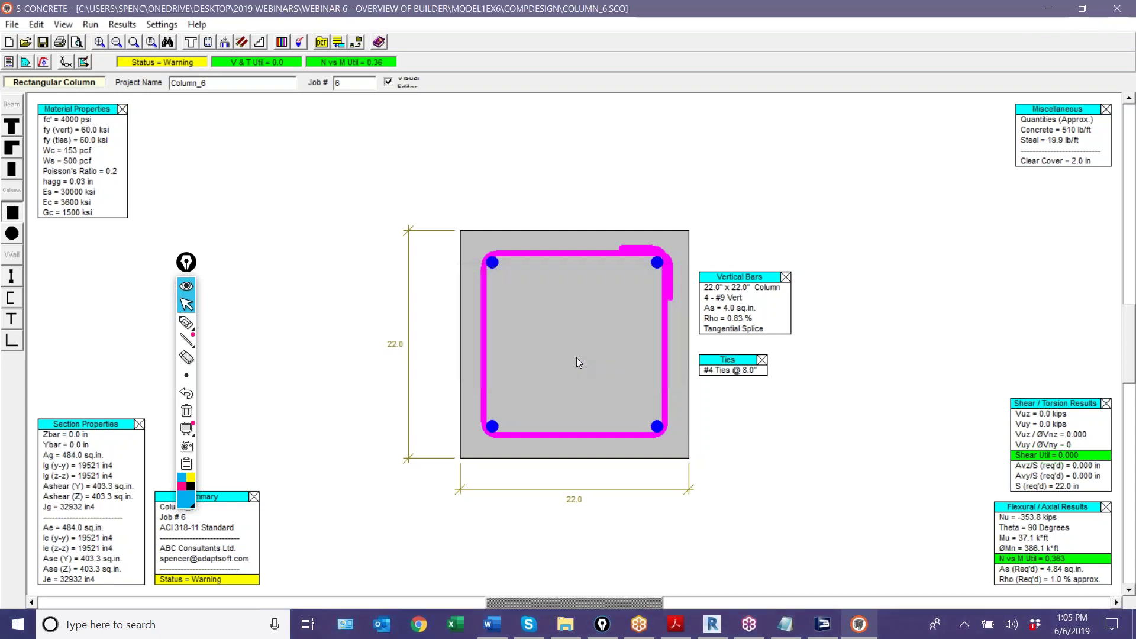
left_click(289, 525)
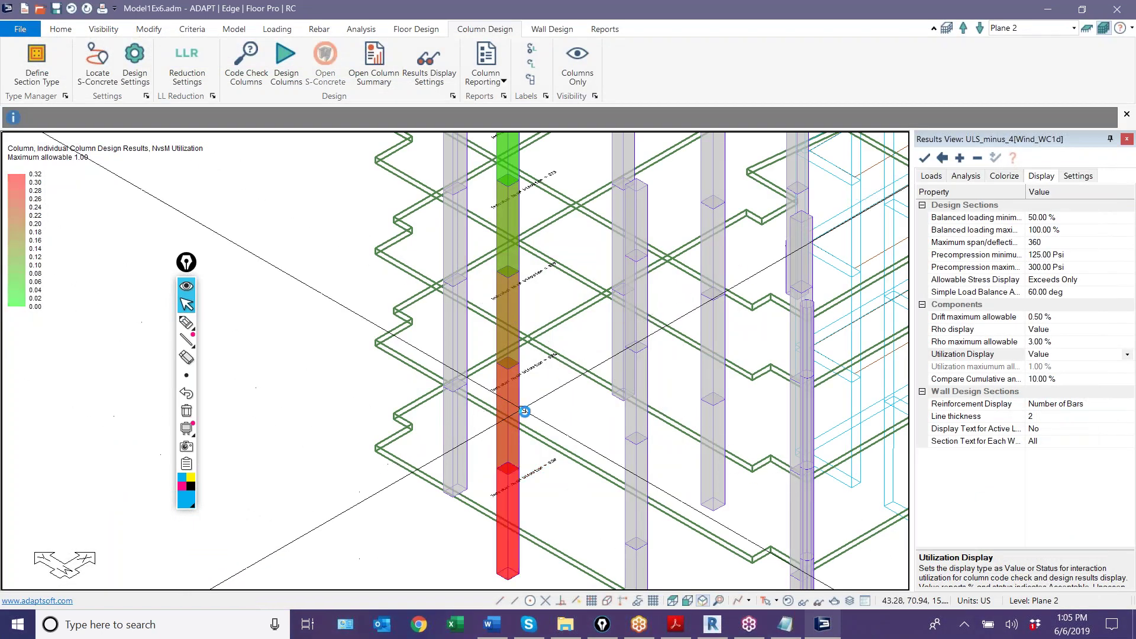
Run the design group design for the 22x22_Grid_Spencer group from the lowest column of the stack
scroll(523, 409, "down", 4)
scroll(466, 453, "down", 2)
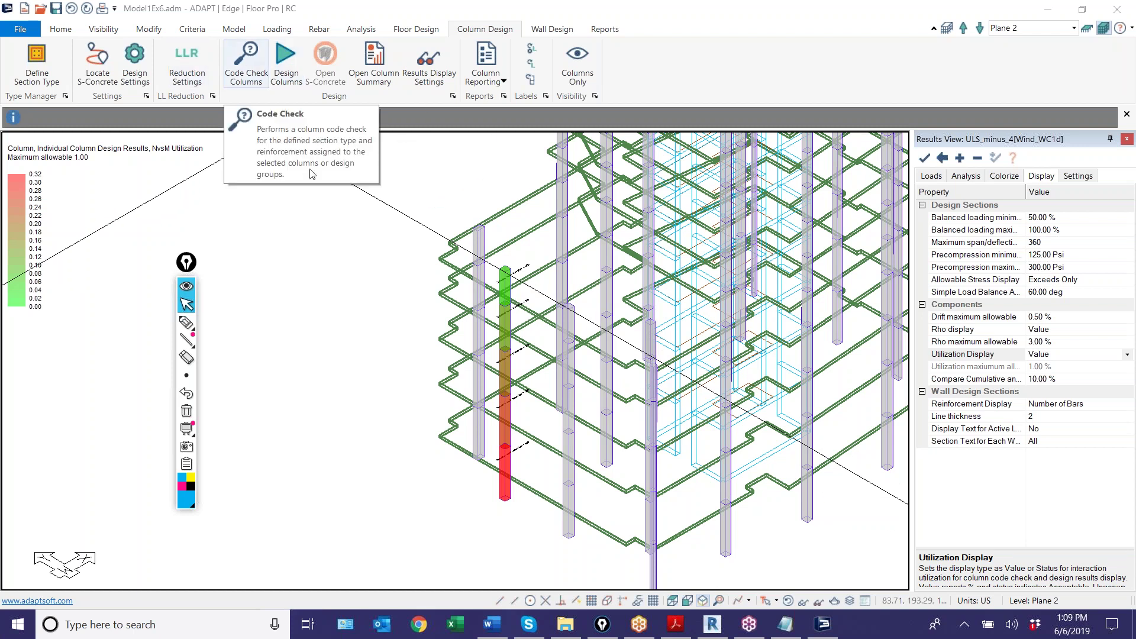
left_click(505, 489)
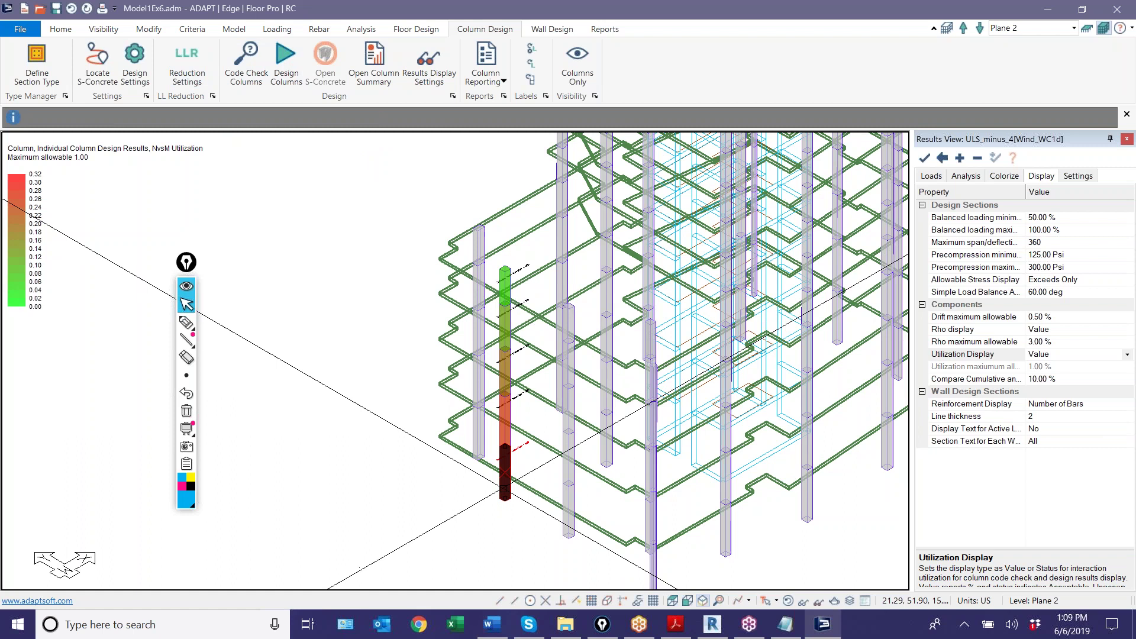
right_click(505, 489)
mouse_move(562, 452)
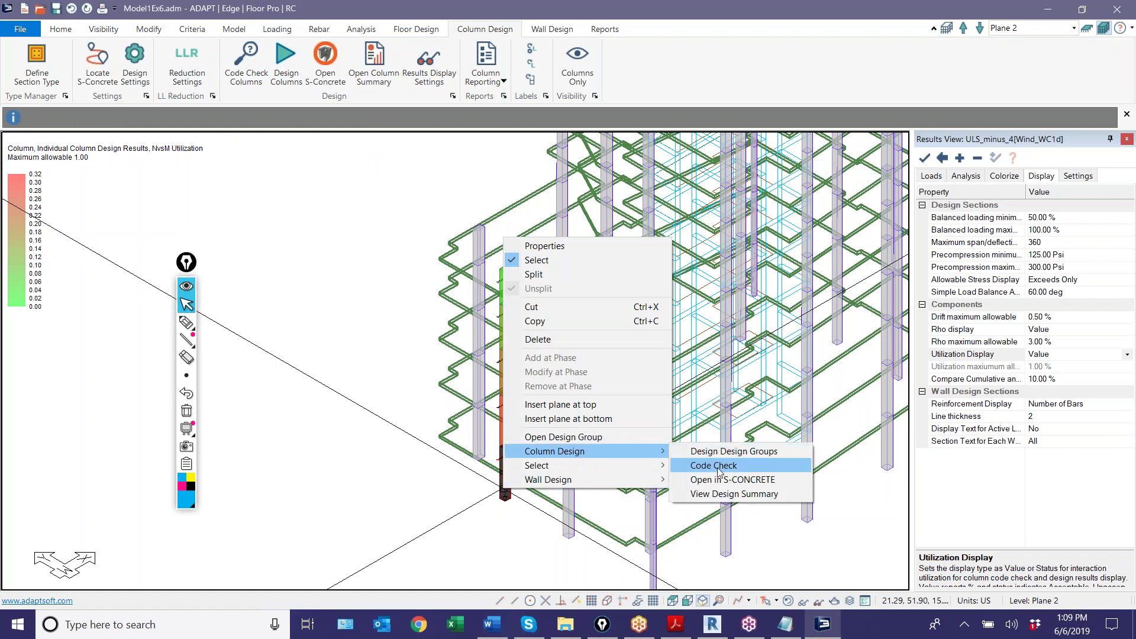
left_click(718, 453)
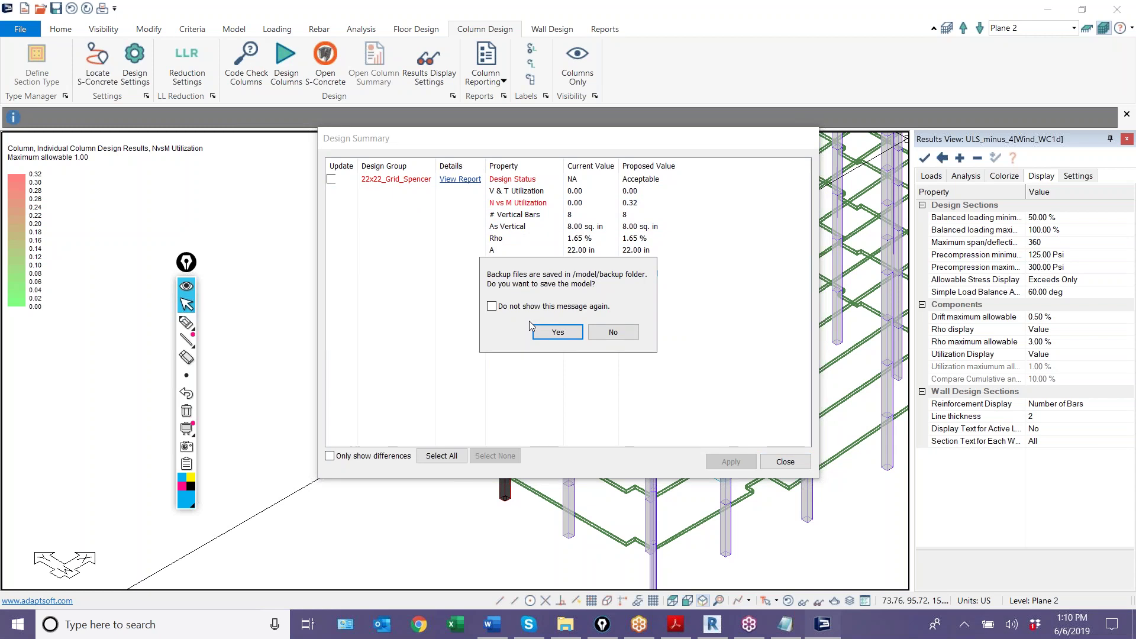
Decline saving the model, compare the current and proposed design values, and close the design summary without updating the group
left_click(613, 332)
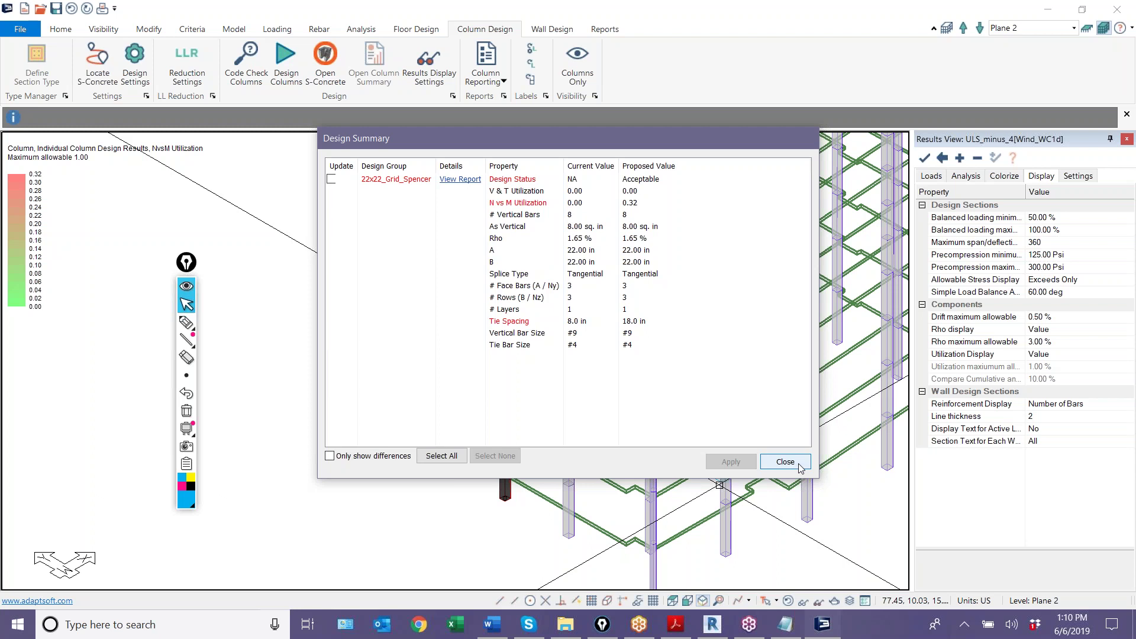
left_click(294, 392)
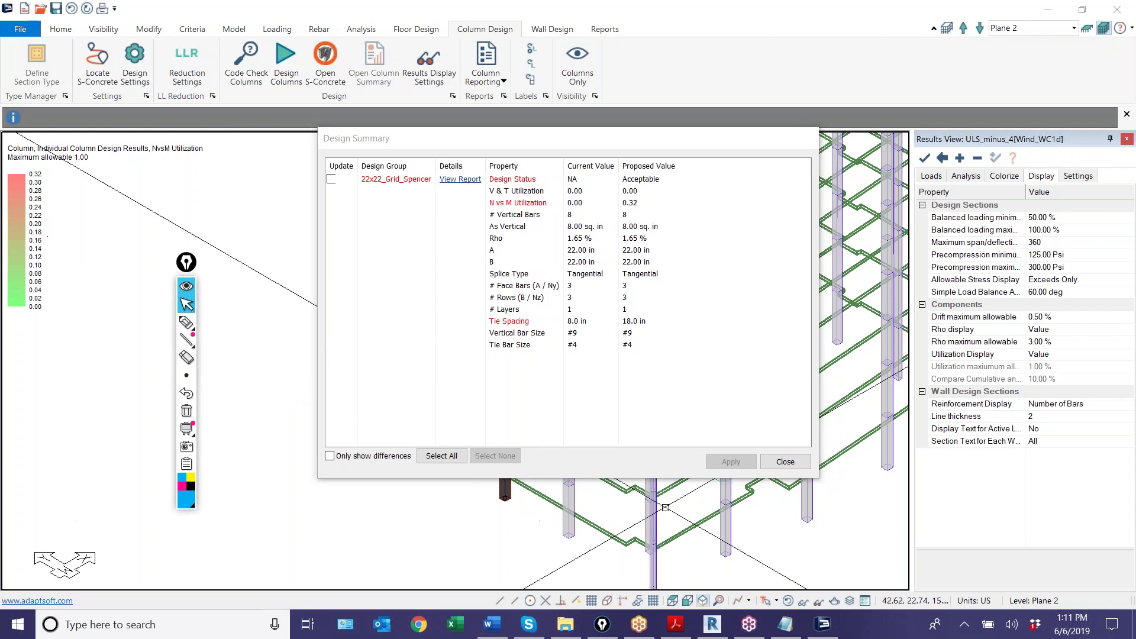
left_click(775, 463)
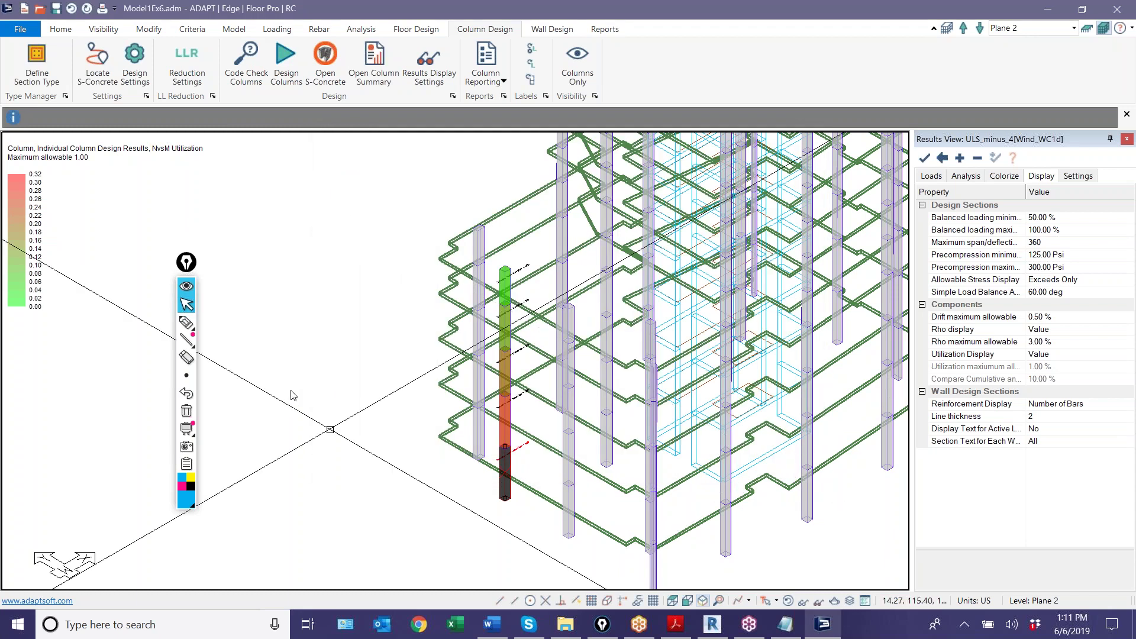